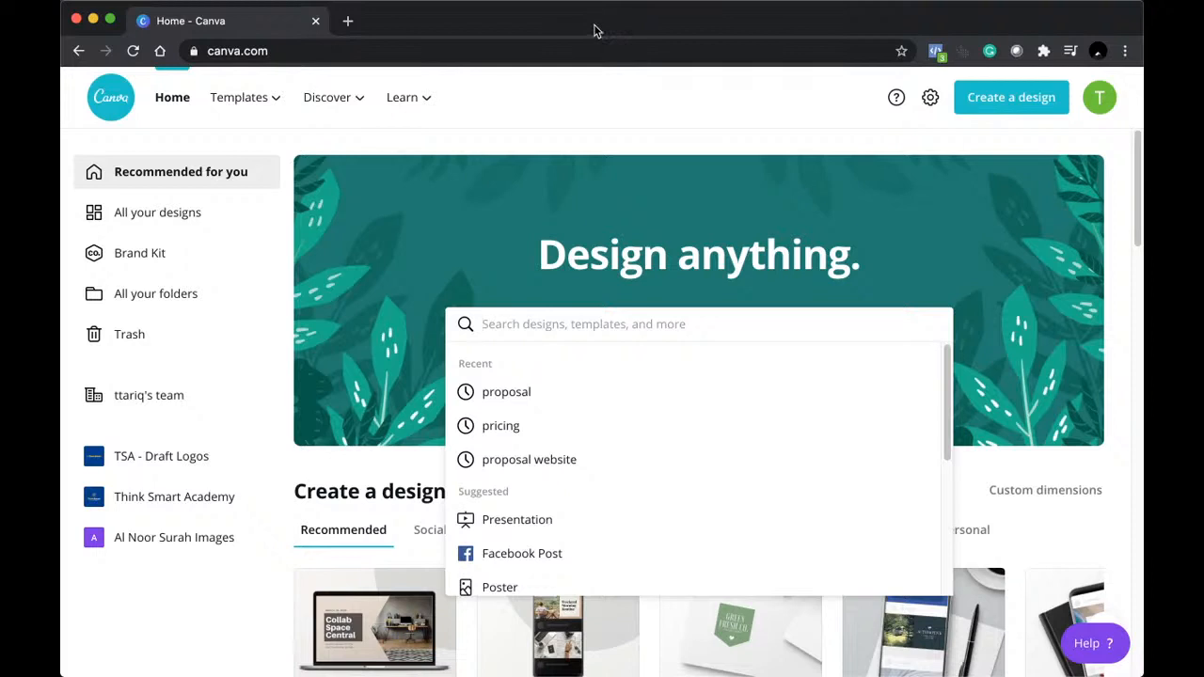
# Search for "instagram" from the home page and open the Instagram Post template collection.
pyautogui.click(574, 91)
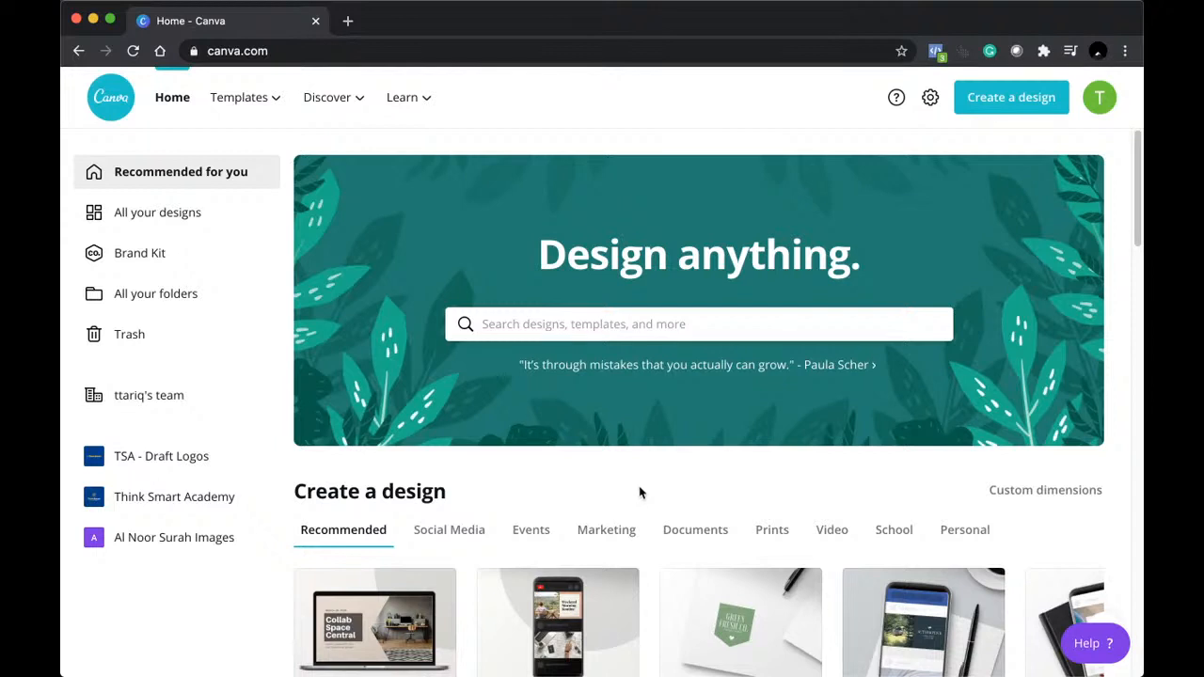
pyautogui.click(569, 321)
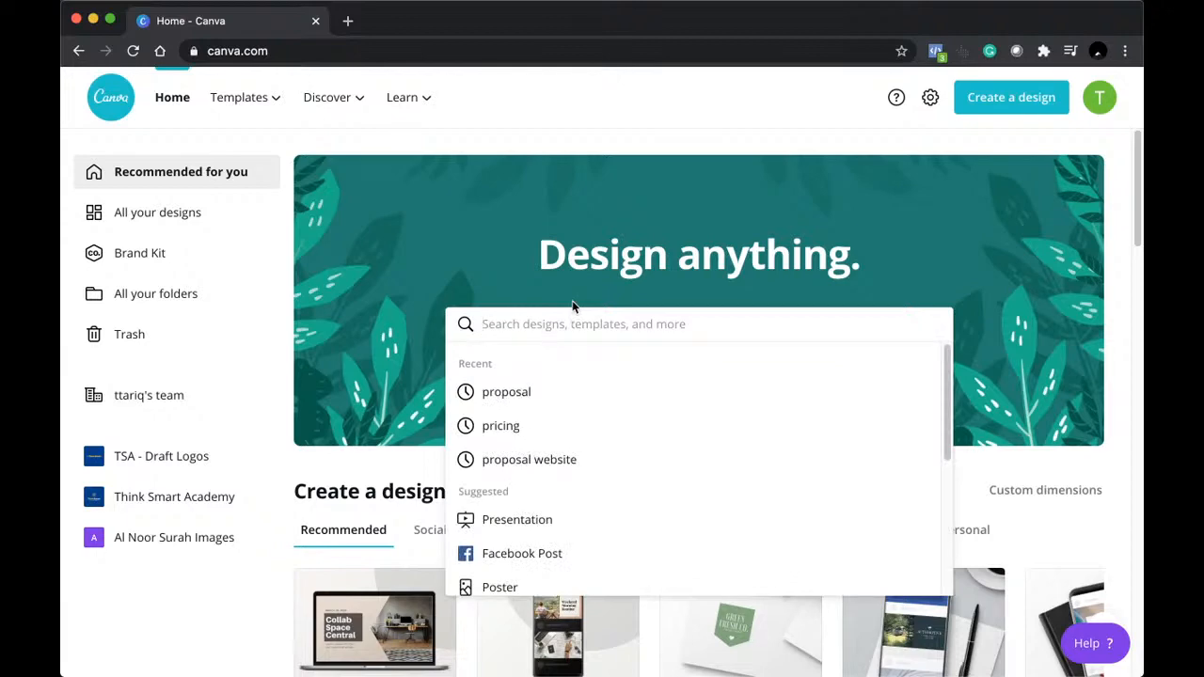
pyautogui.write('instagram')
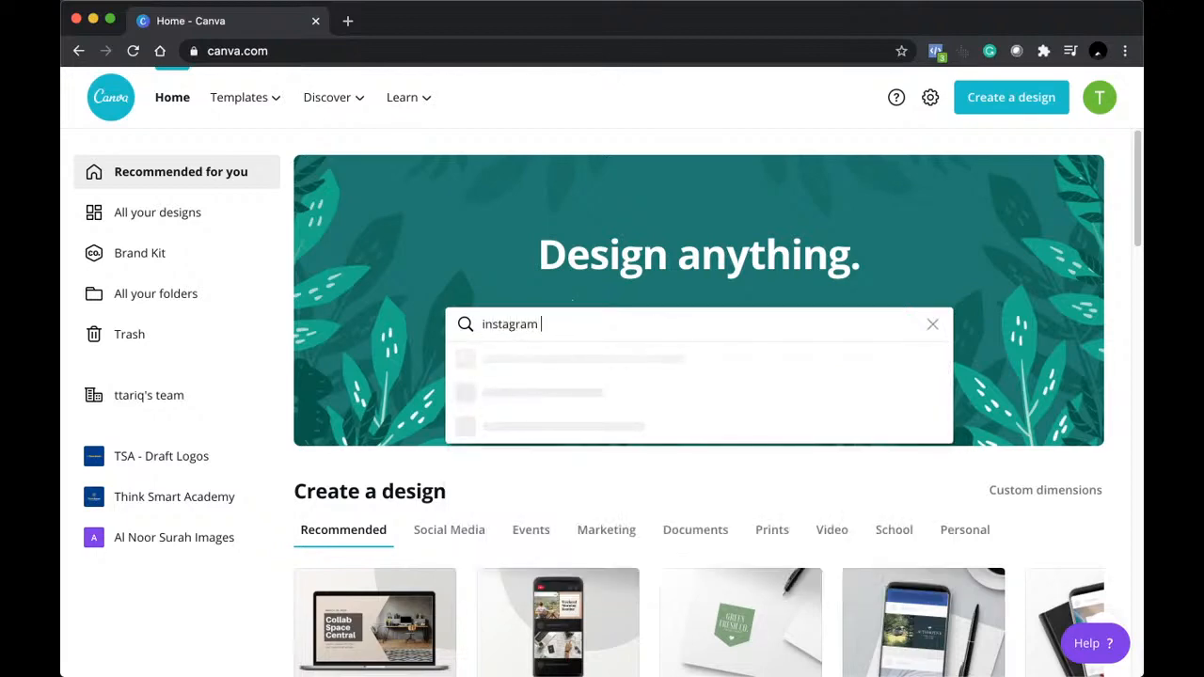
pyautogui.click(564, 392)
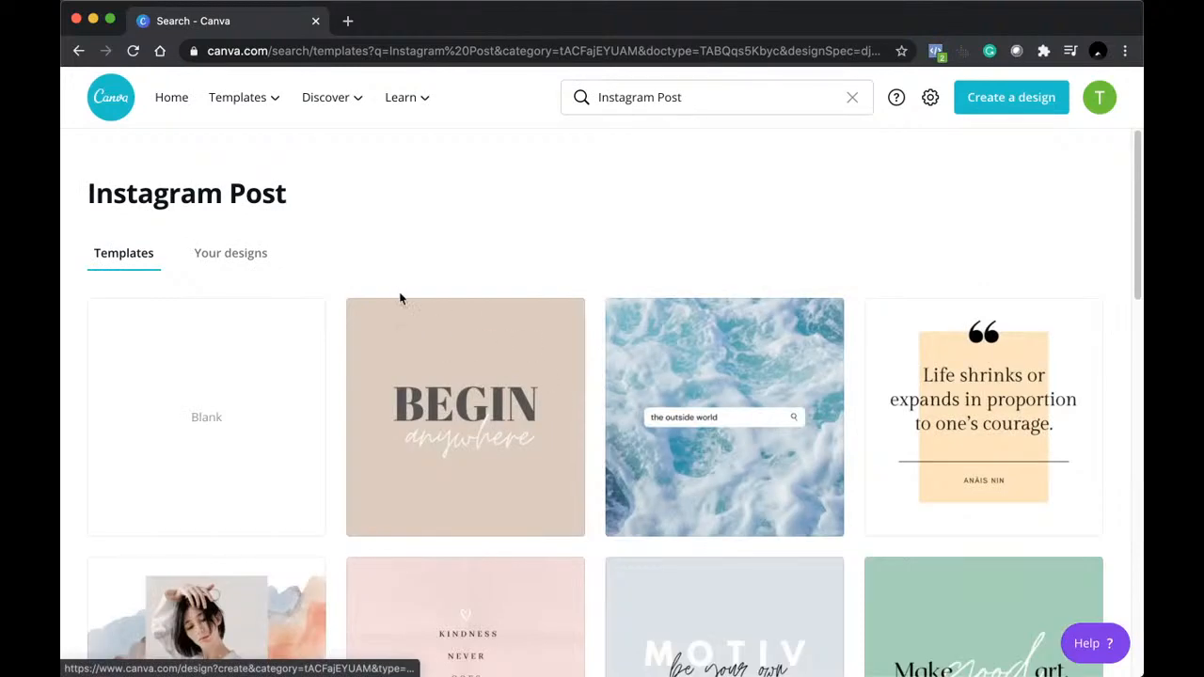
# Browse the Instagram Post templates and open the pink and orange "Keep your face to the sunshine" quote design.
pyautogui.scroll(-5, 693, 350)
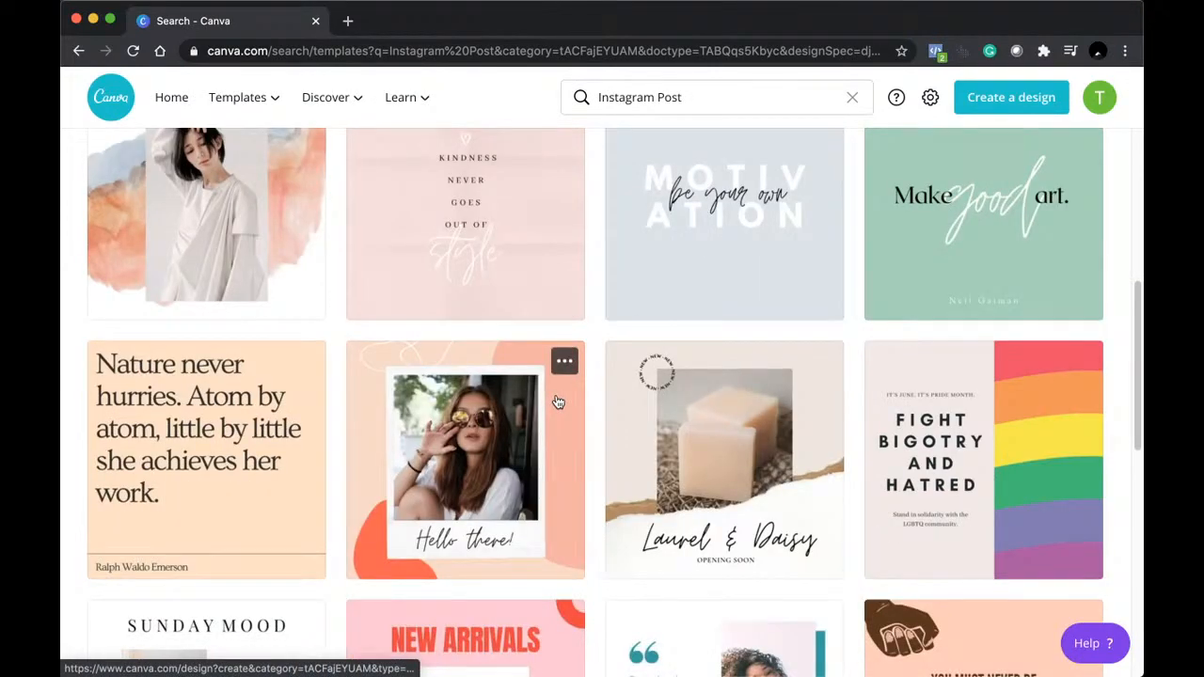
pyautogui.scroll(-2, 426, 372)
pyautogui.scroll(-8, 427, 371)
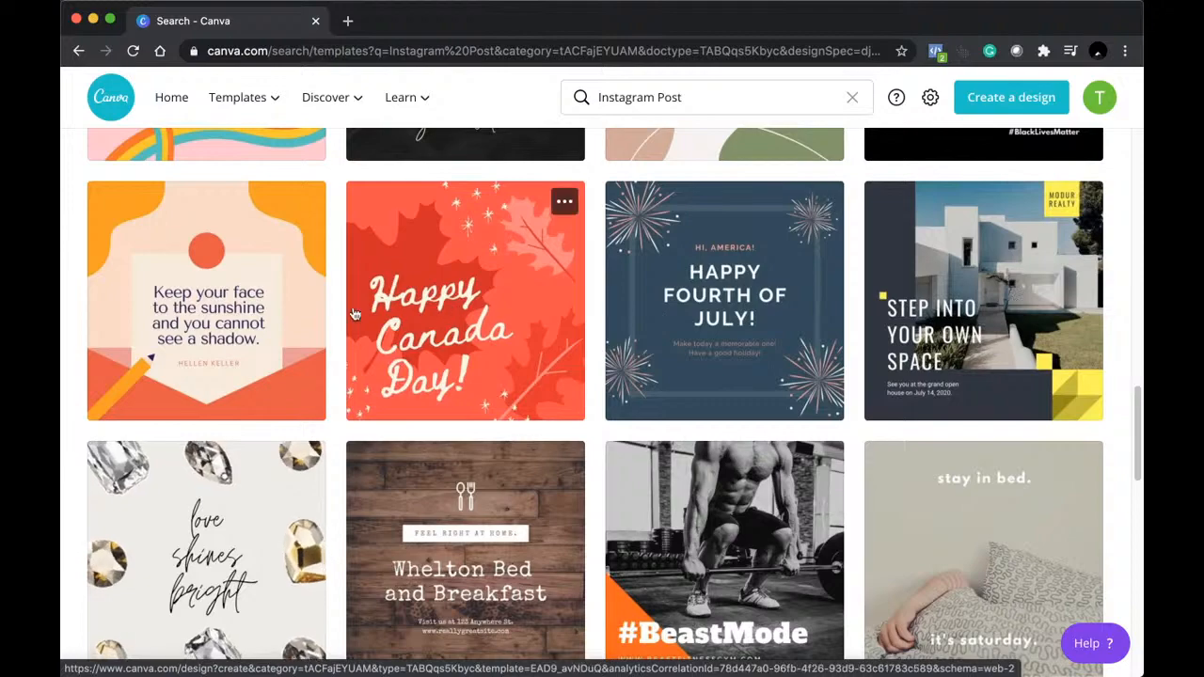
pyautogui.scroll(-4, 552, 313)
pyautogui.scroll(3, 552, 313)
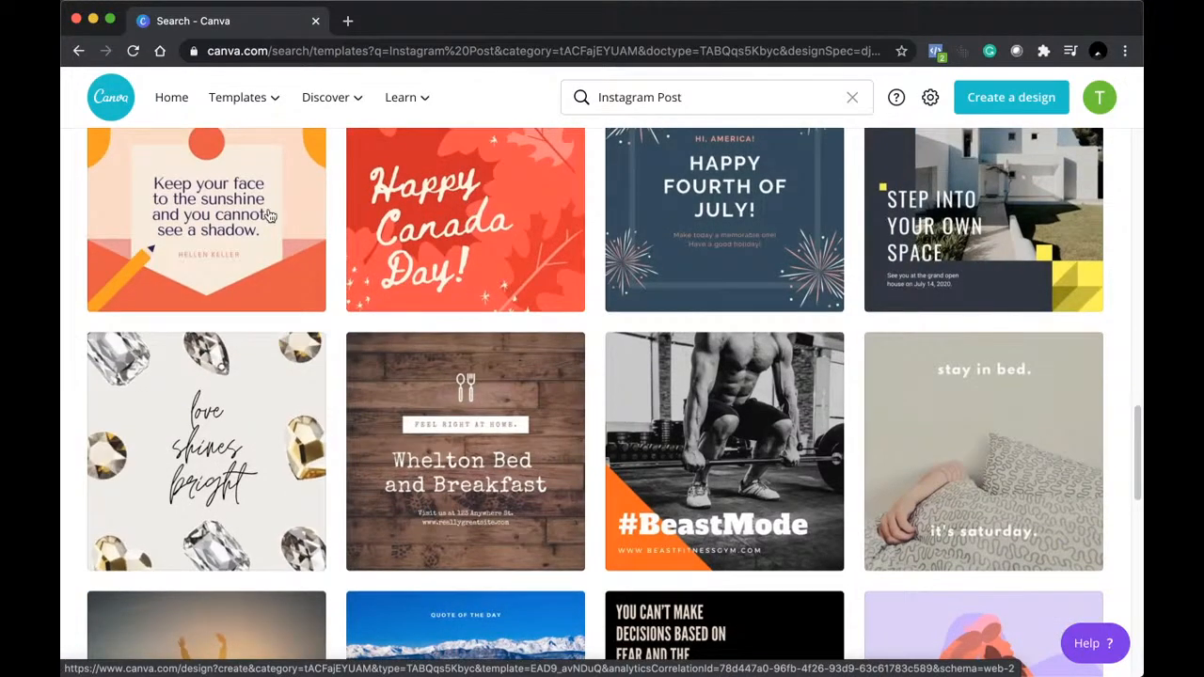
pyautogui.click(187, 224)
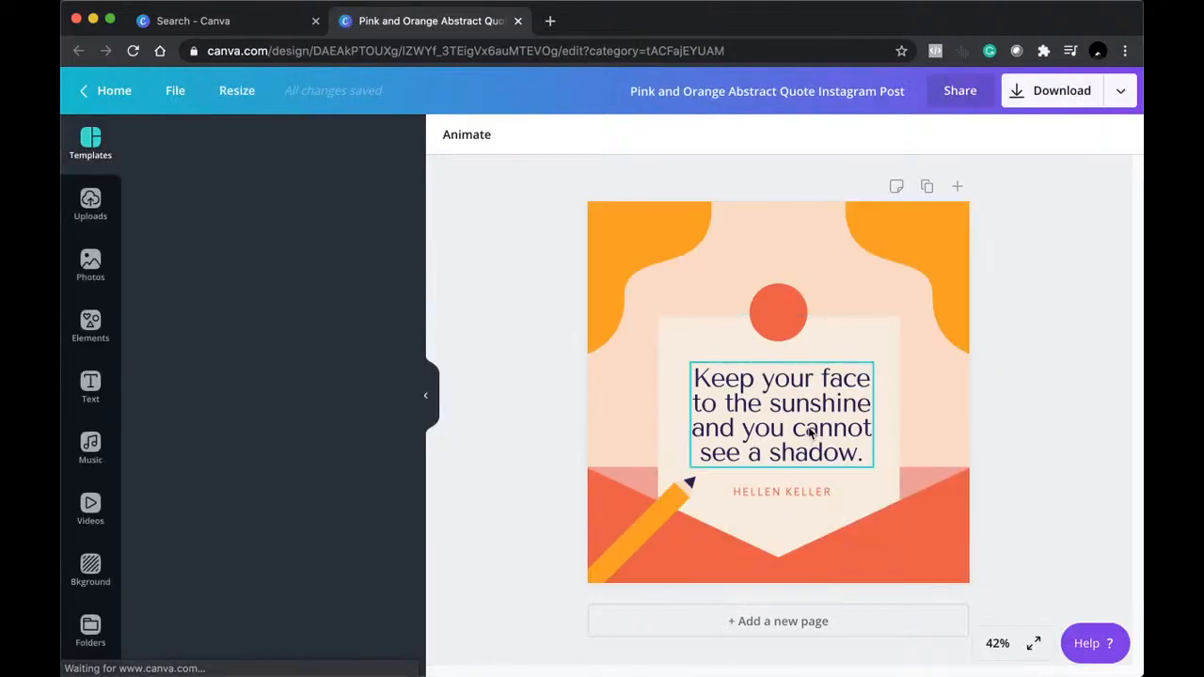
# Replace the quote text on the envelope letter with "Sign up for our new Google rank Tracking App".
pyautogui.doubleClick(810, 429)
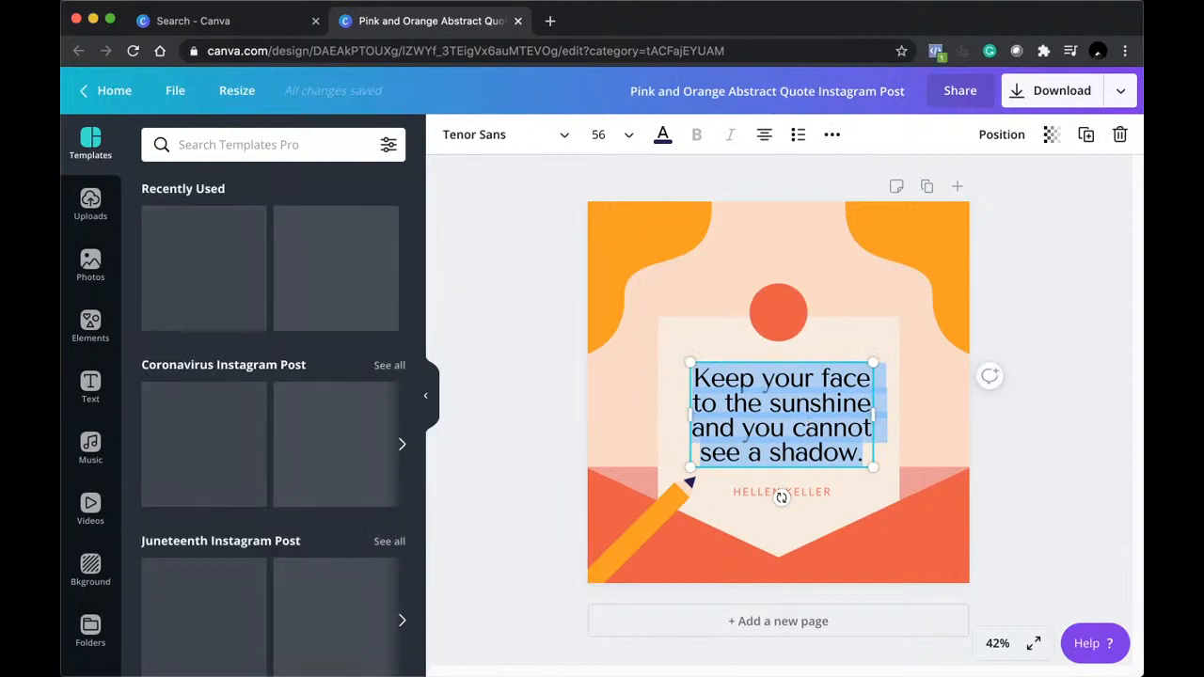
pyautogui.write('Sign up fo')
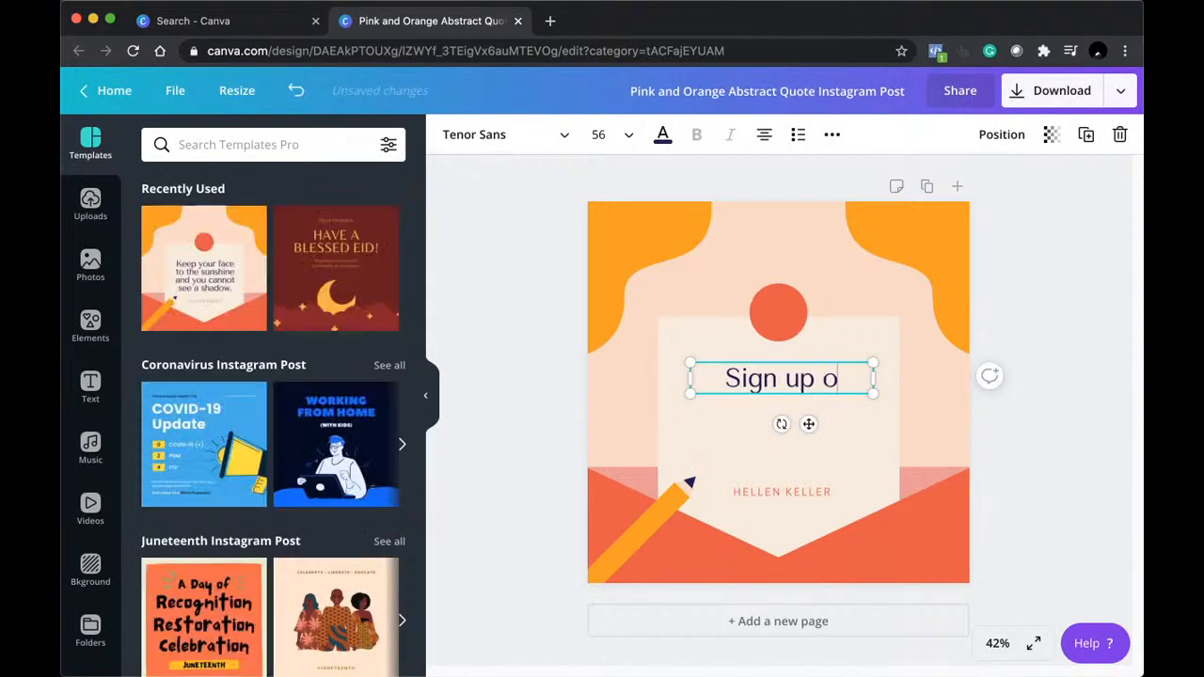
pyautogui.press('BackSpace')
pyautogui.write('for out')
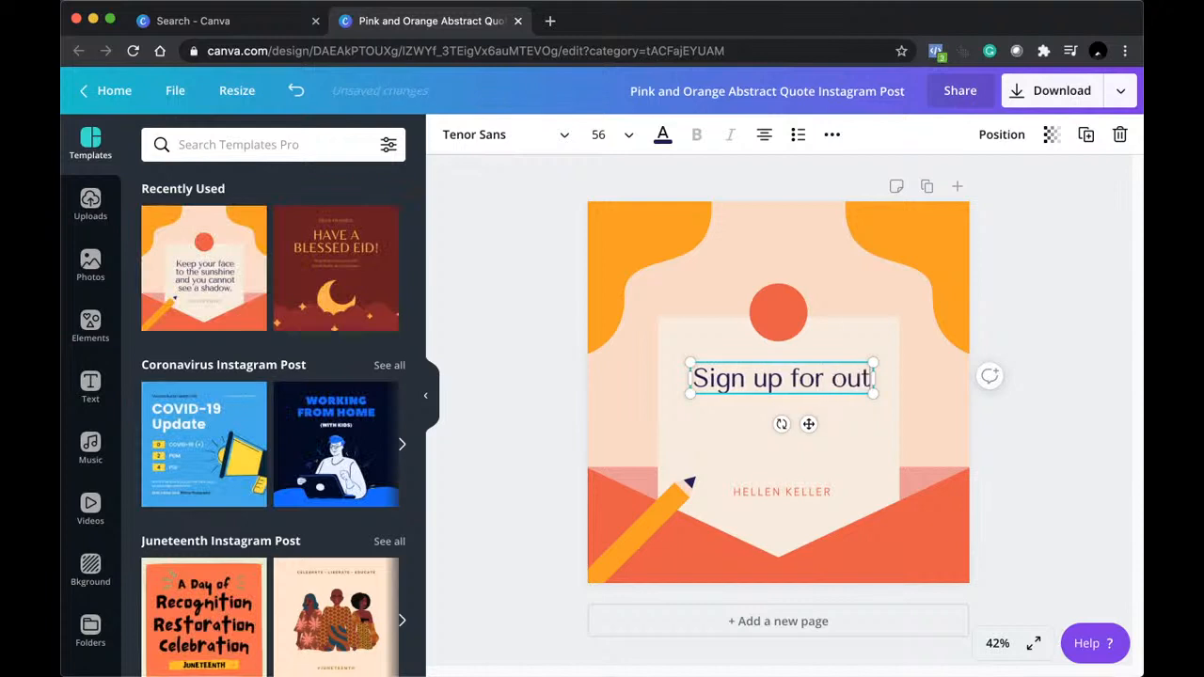
pyautogui.press('BackSpace')
pyautogui.write('r new G')
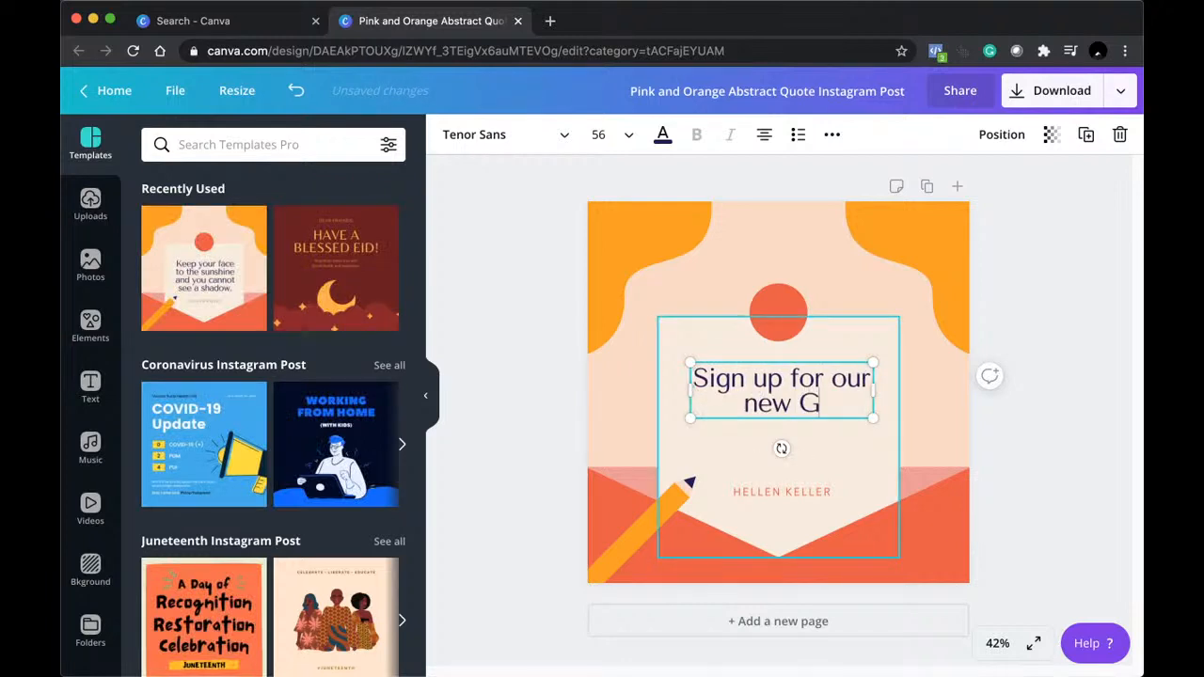
pyautogui.write('oogle rank T')
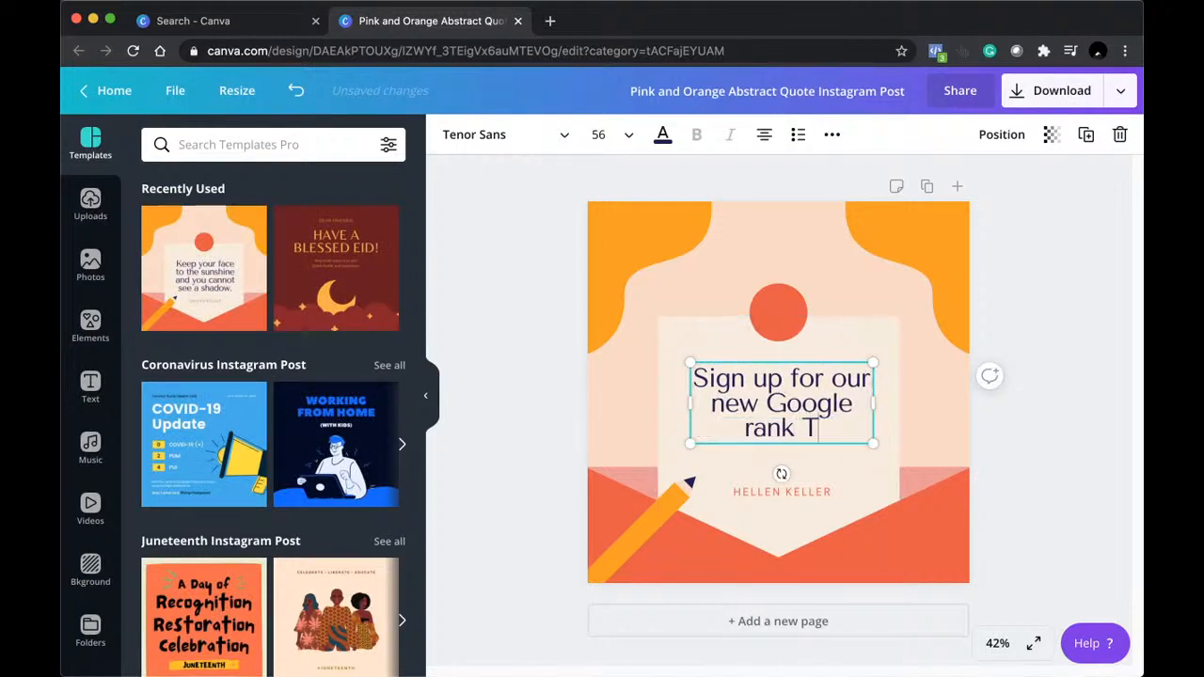
pyautogui.write('racking App')
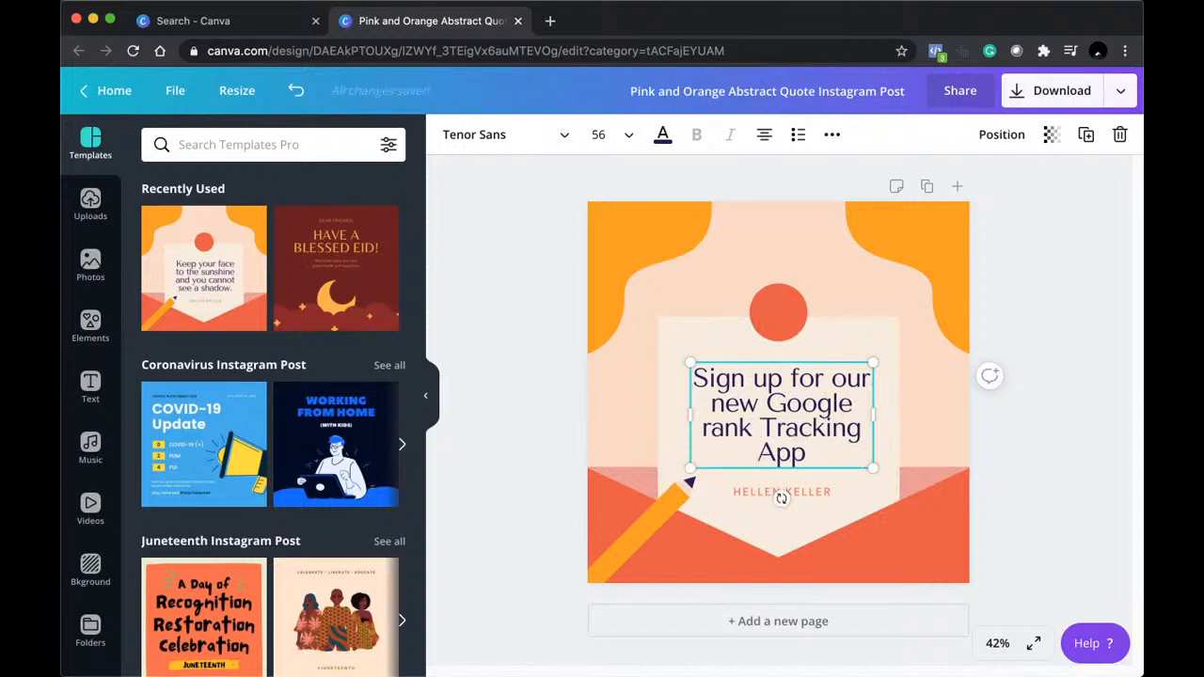
# Delete the author name beneath the main text.
pyautogui.click(806, 494)
pyautogui.doubleClick(806, 493)
pyautogui.press('BackSpace')
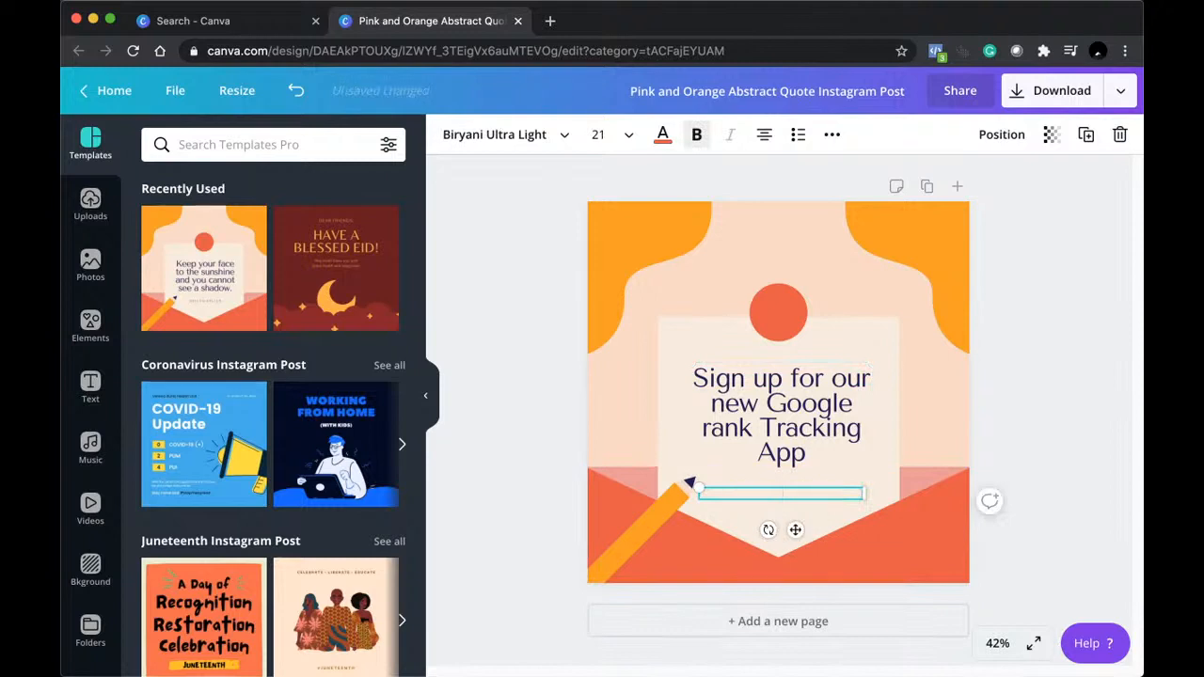
pyautogui.click(539, 415)
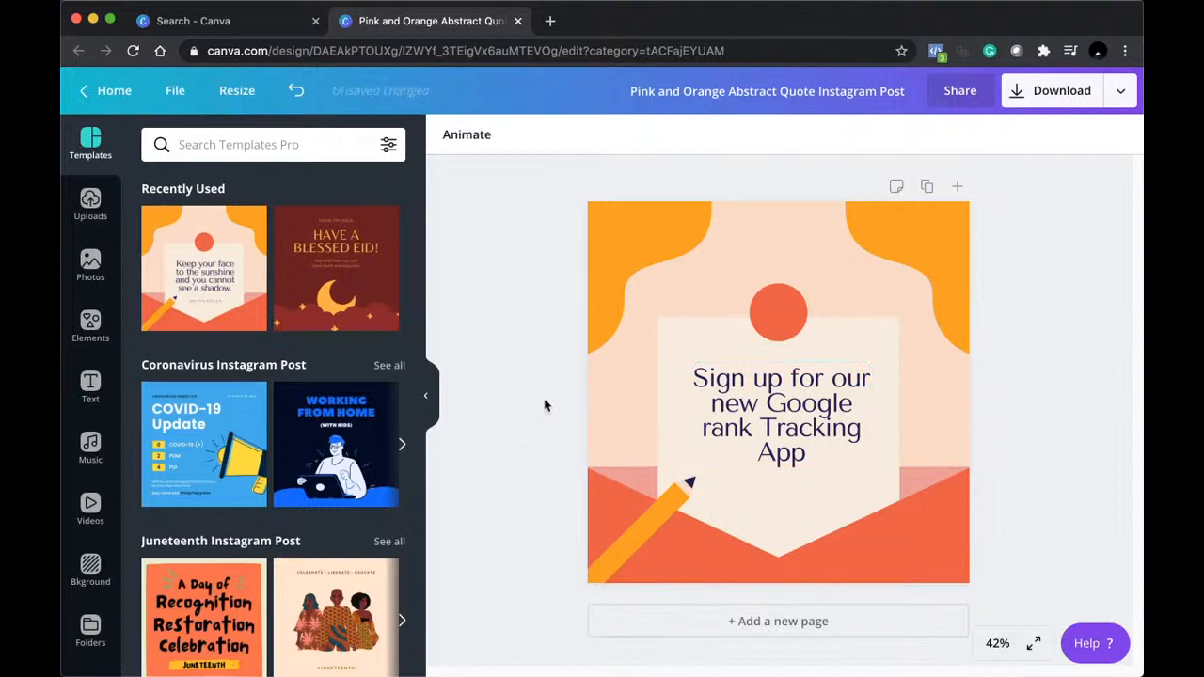
# Examine the design's separate shapes and look through the suggested Instagram post templates.
pyautogui.click(658, 218)
pyautogui.click(897, 236)
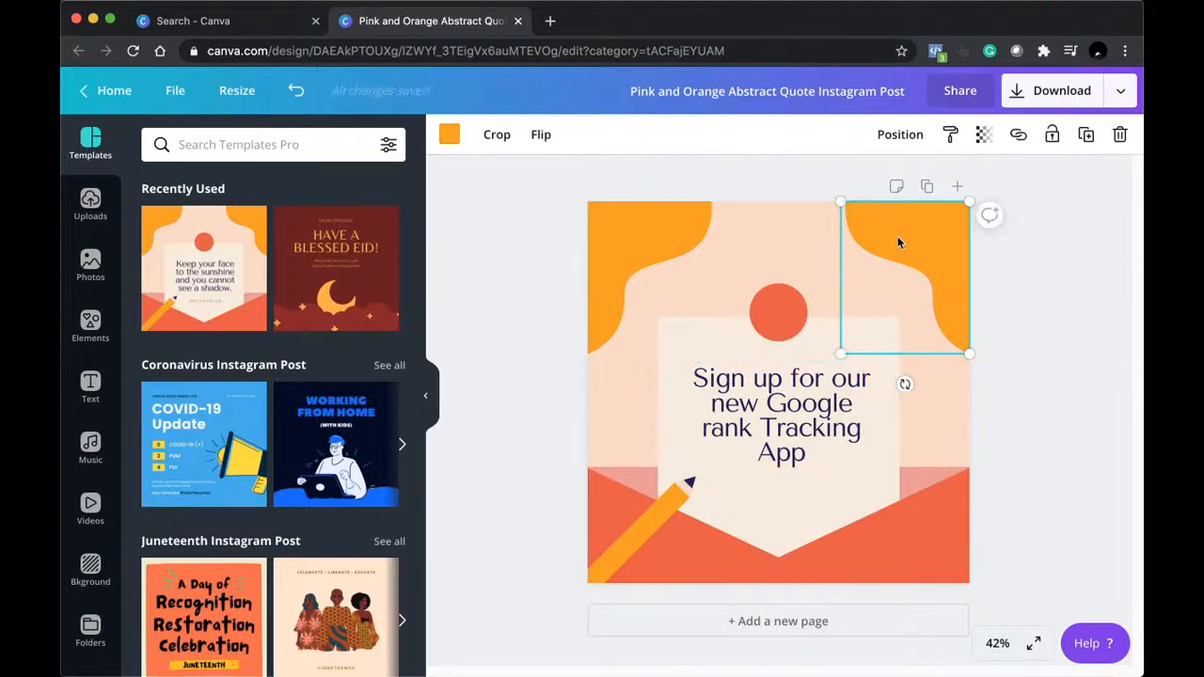
pyautogui.click(928, 522)
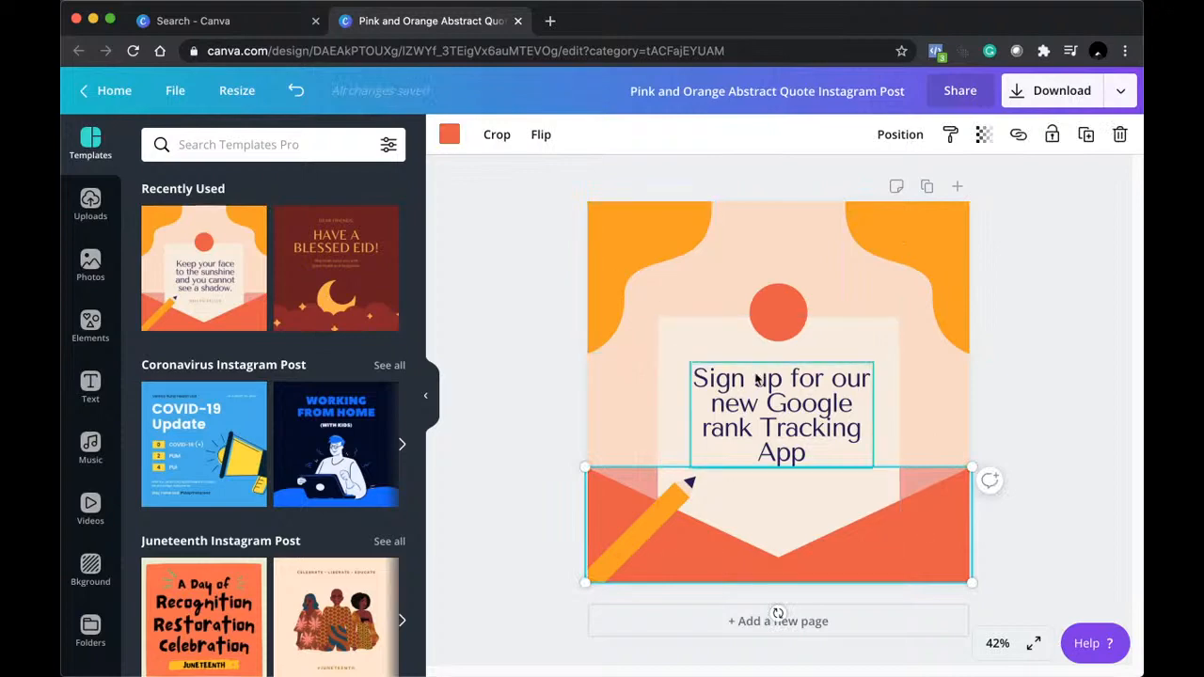
pyautogui.scroll(-5, 320, 350)
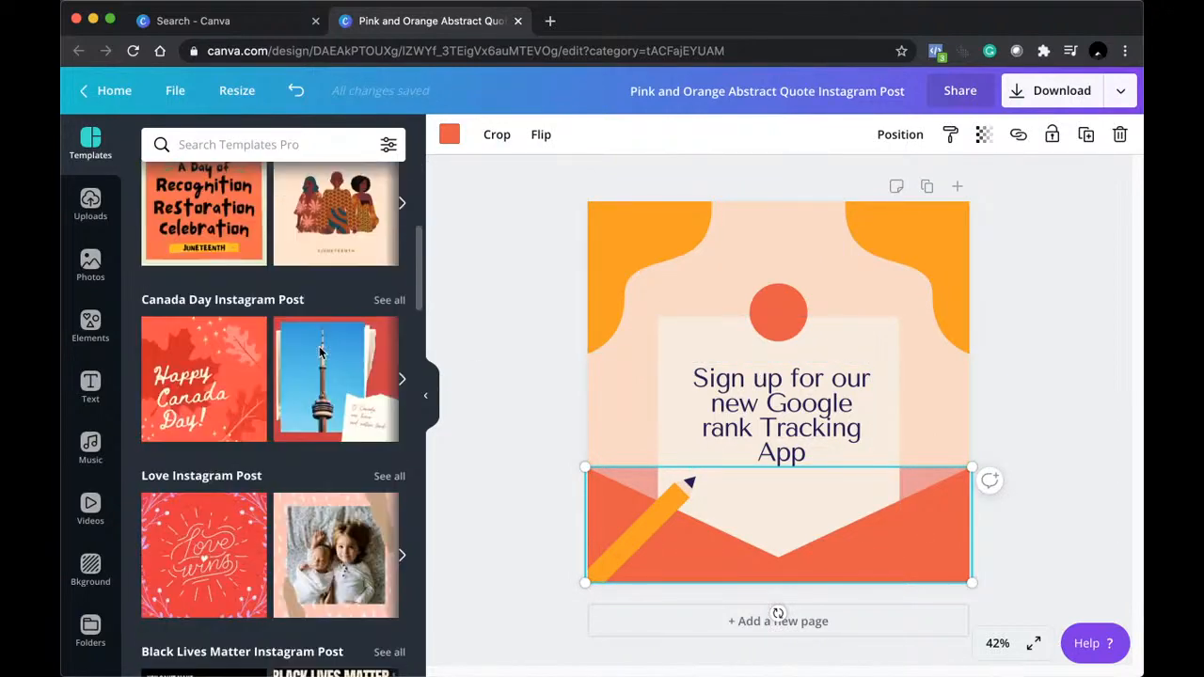
pyautogui.scroll(-3, 320, 353)
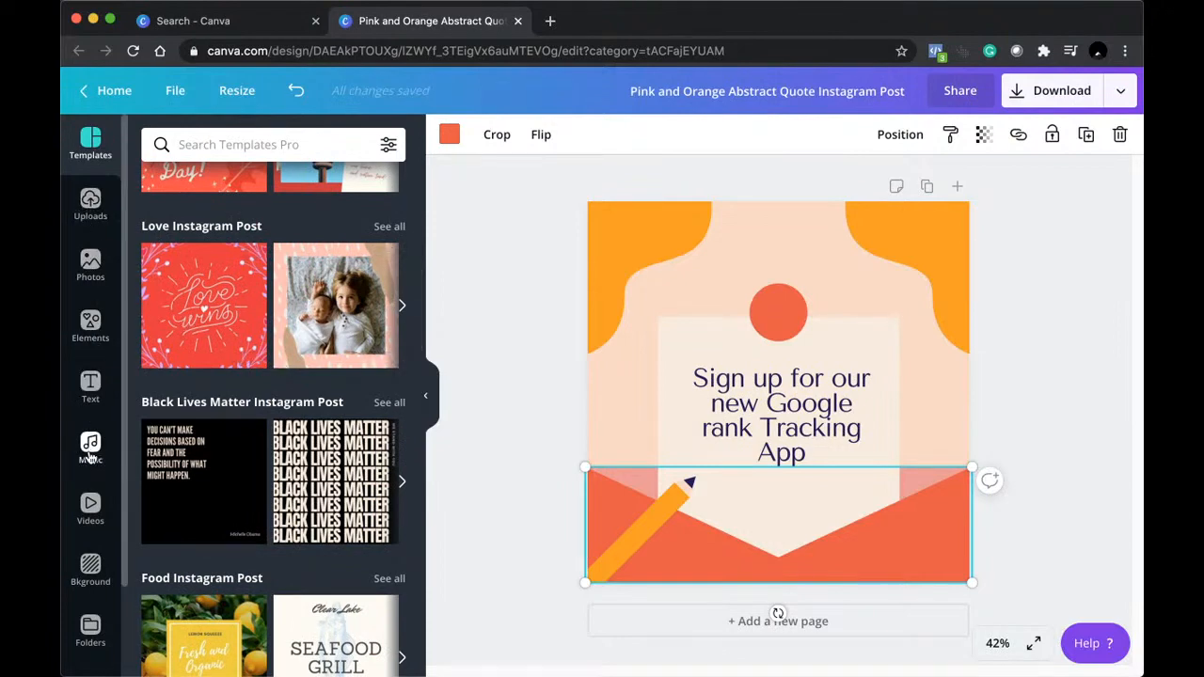
pyautogui.scroll(5, 271, 467)
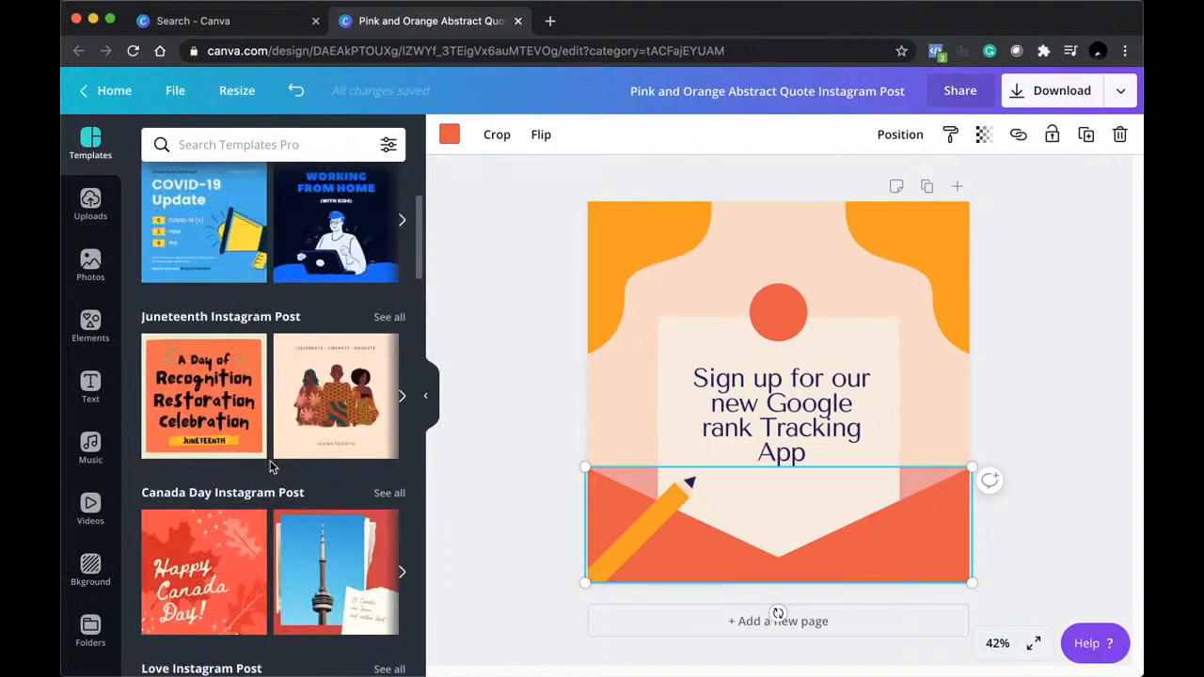
pyautogui.scroll(2, 271, 467)
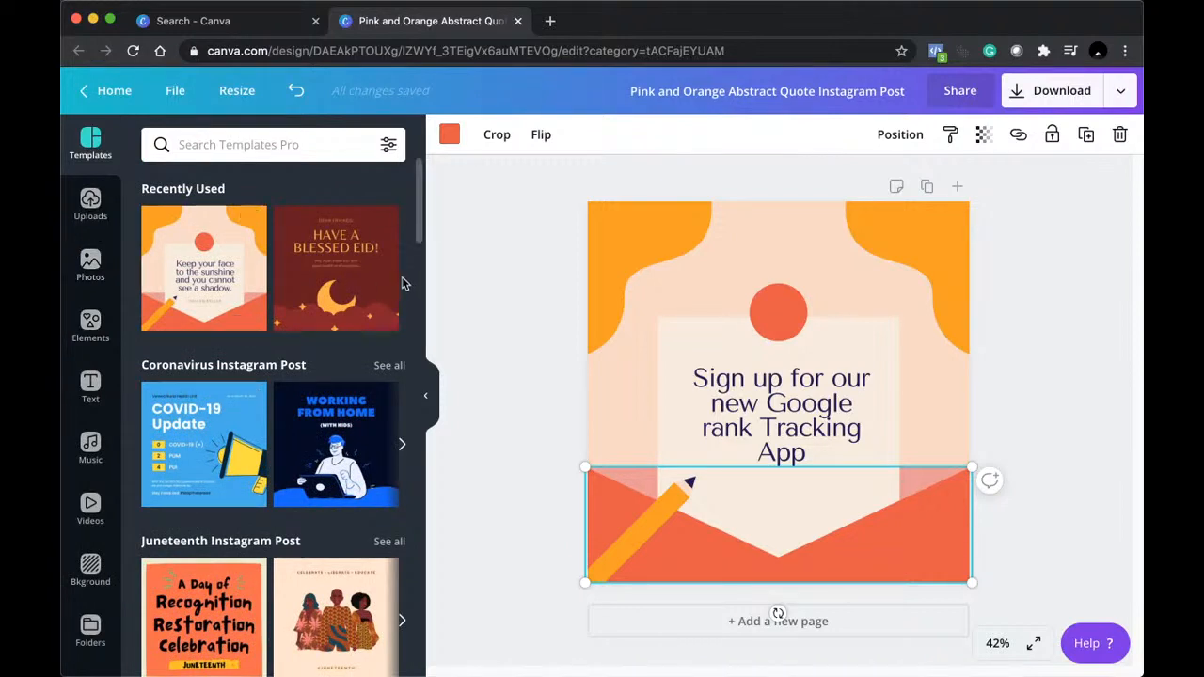
pyautogui.click(502, 256)
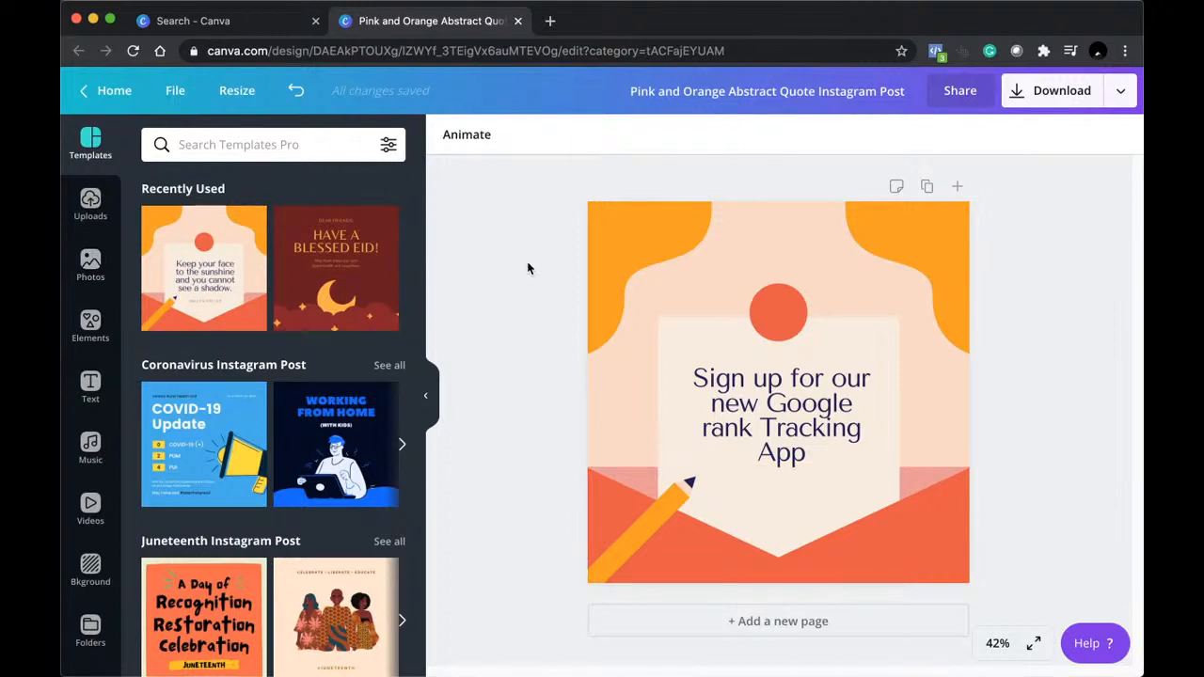
# Close the edited Instagram post design and return to the template results.
pyautogui.click(100, 94)
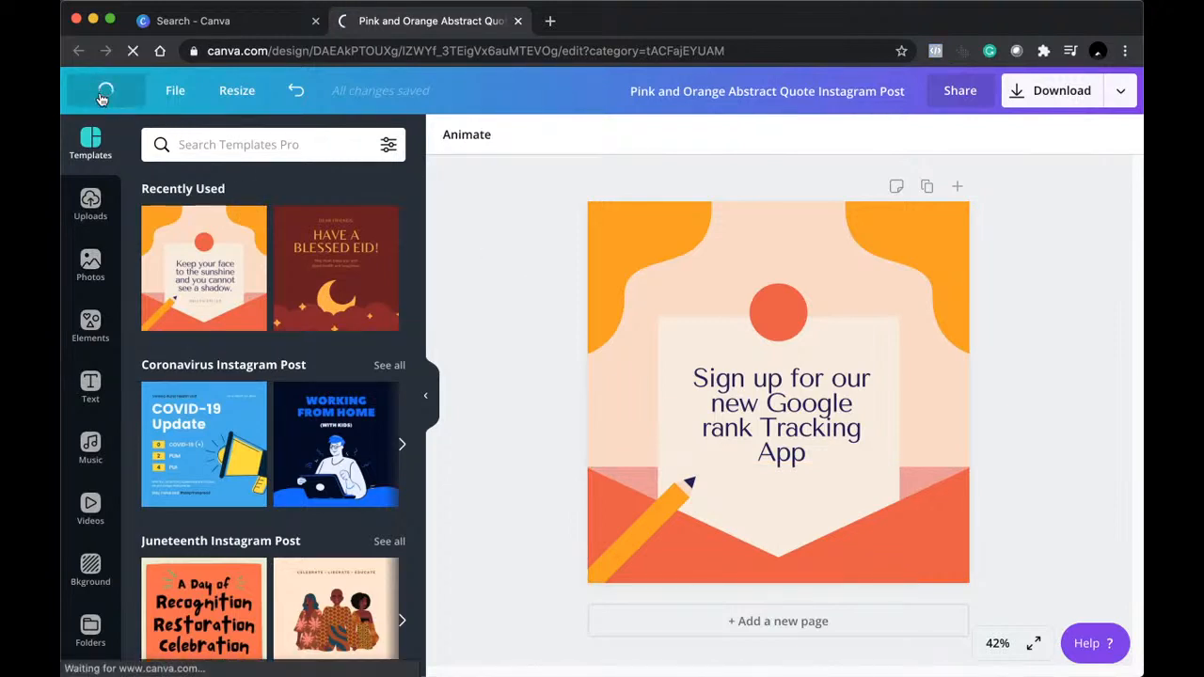
pyautogui.click(517, 21)
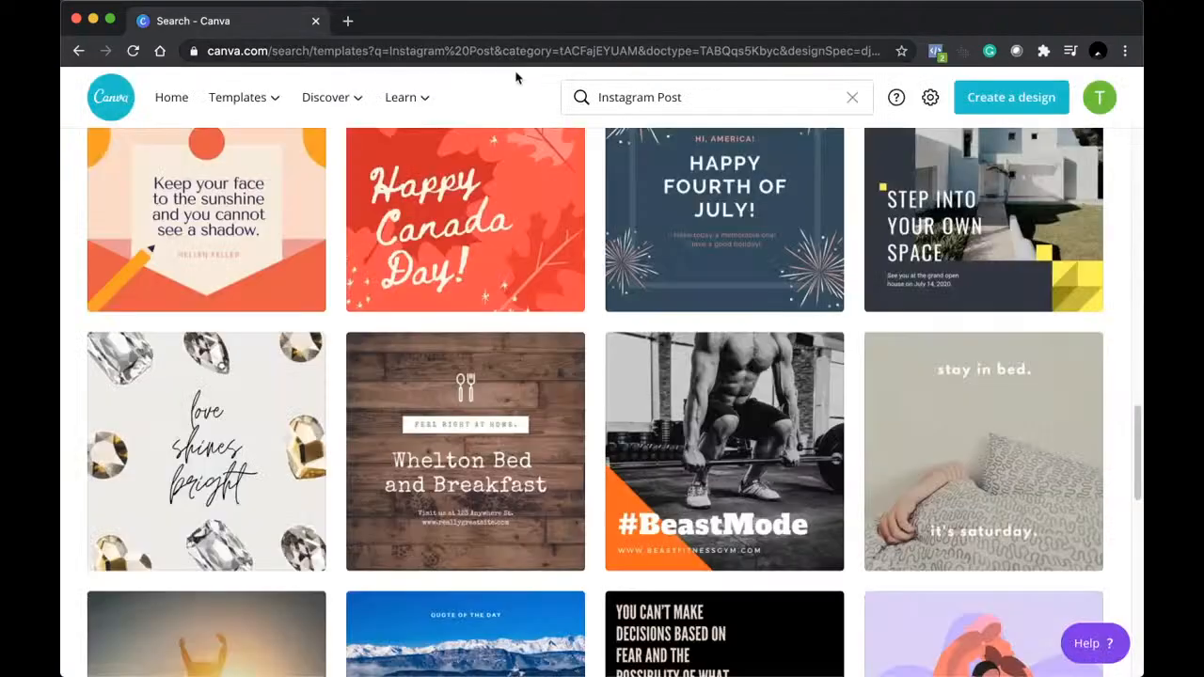
pyautogui.click(711, 91)
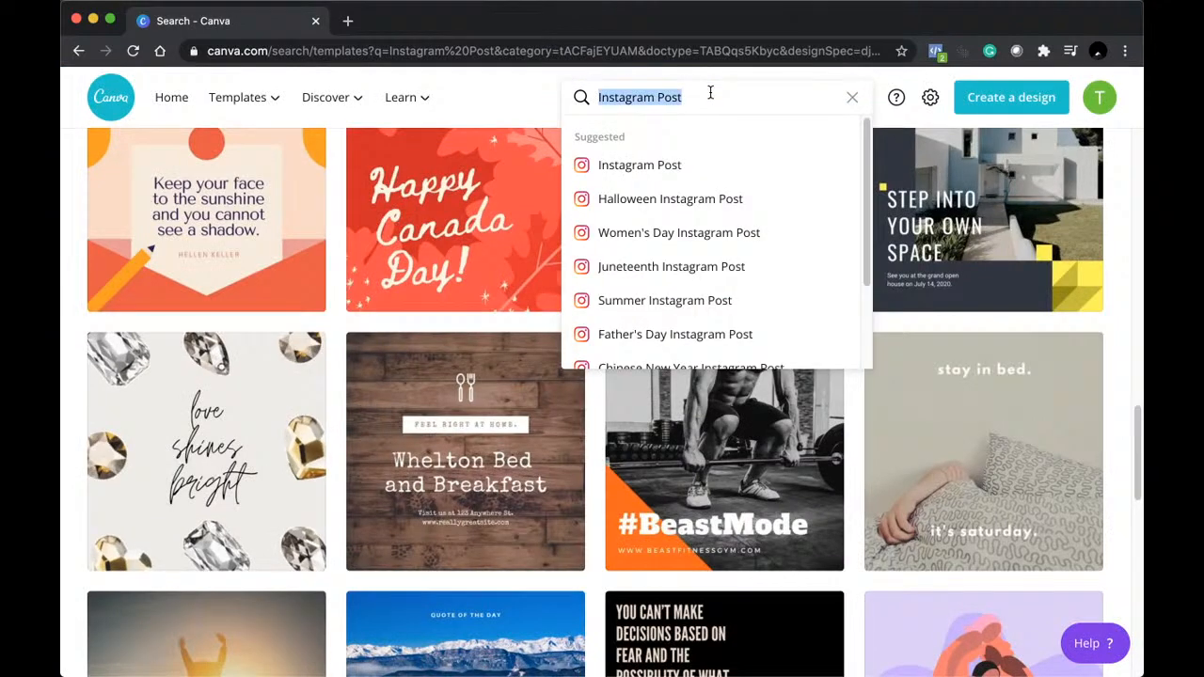
pyautogui.write('mobile app')
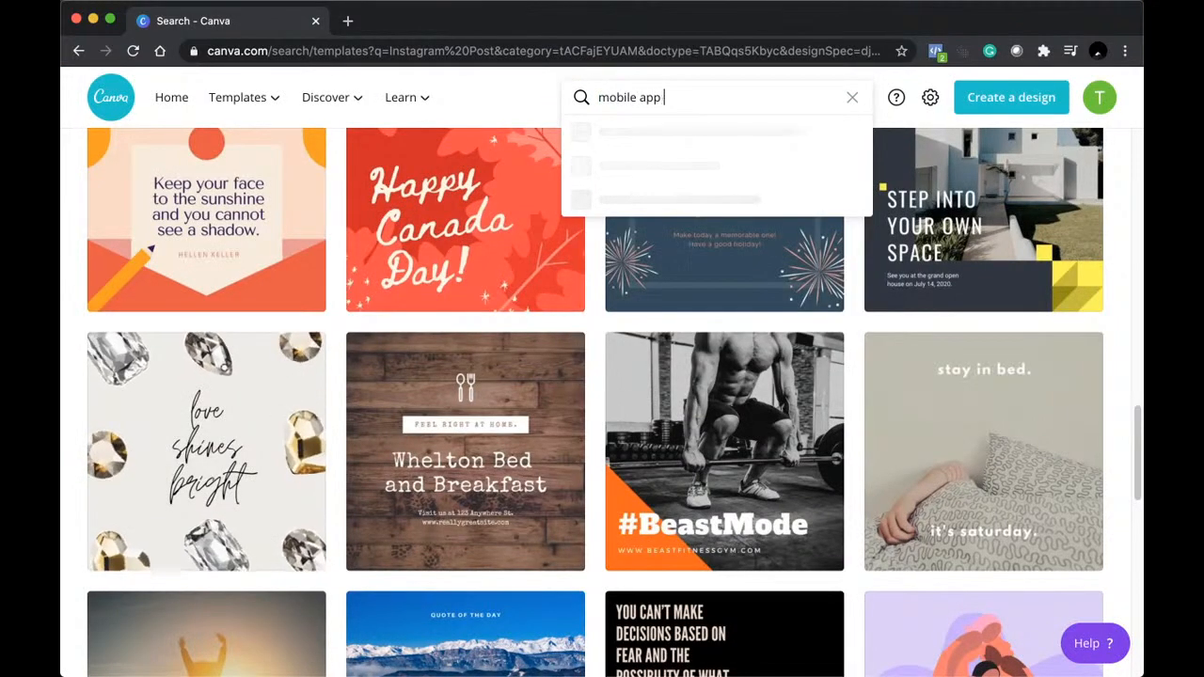
pyautogui.press('BackSpace')
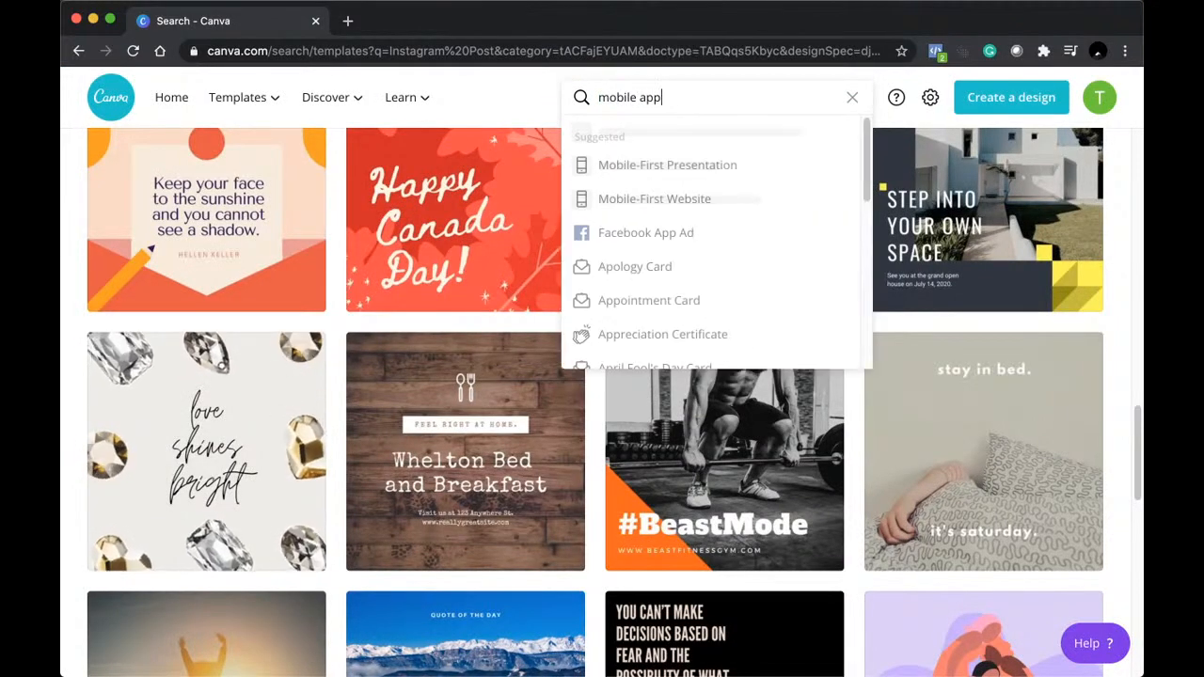
pyautogui.scroll(-5, 721, 233)
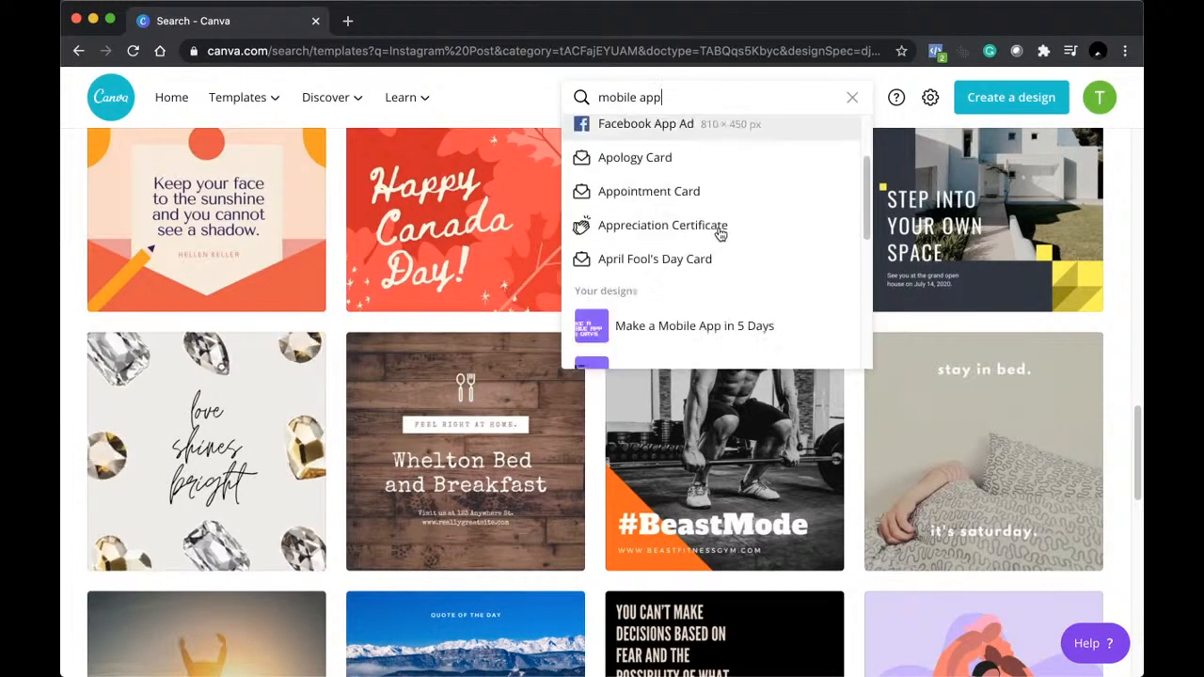
pyautogui.scroll(5, 721, 236)
pyautogui.moveTo(238, 100)
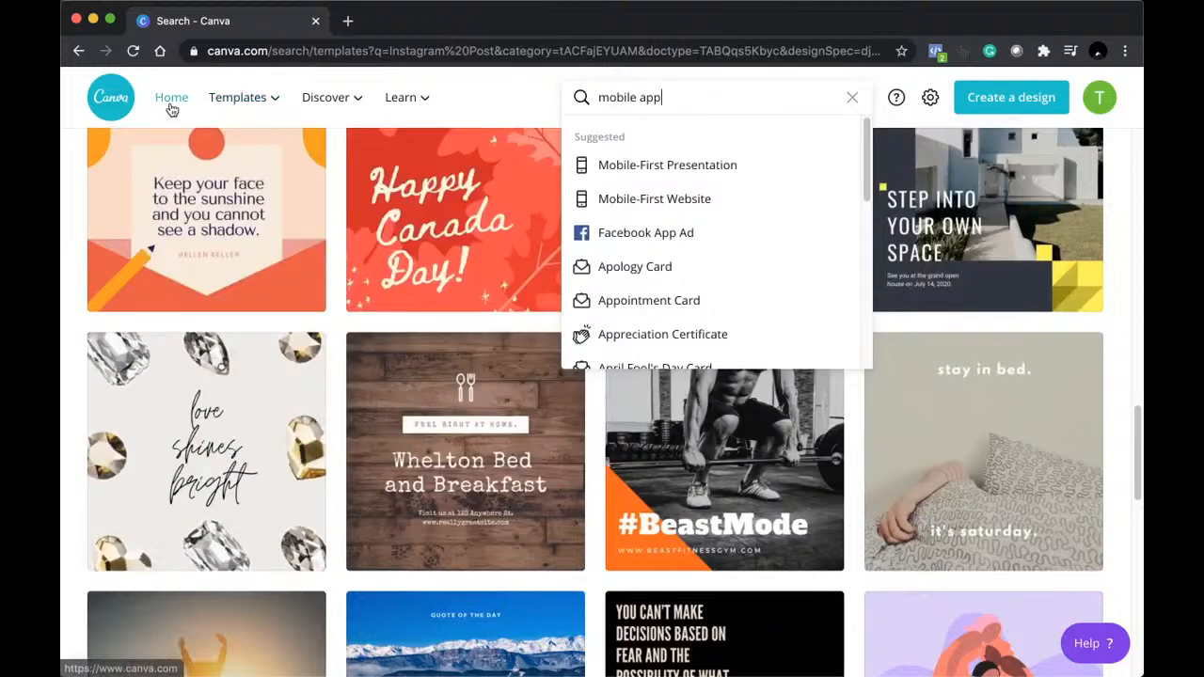
# Search all templates from the home page for "mobile app ui" and browse the resulting designs.
pyautogui.click(171, 102)
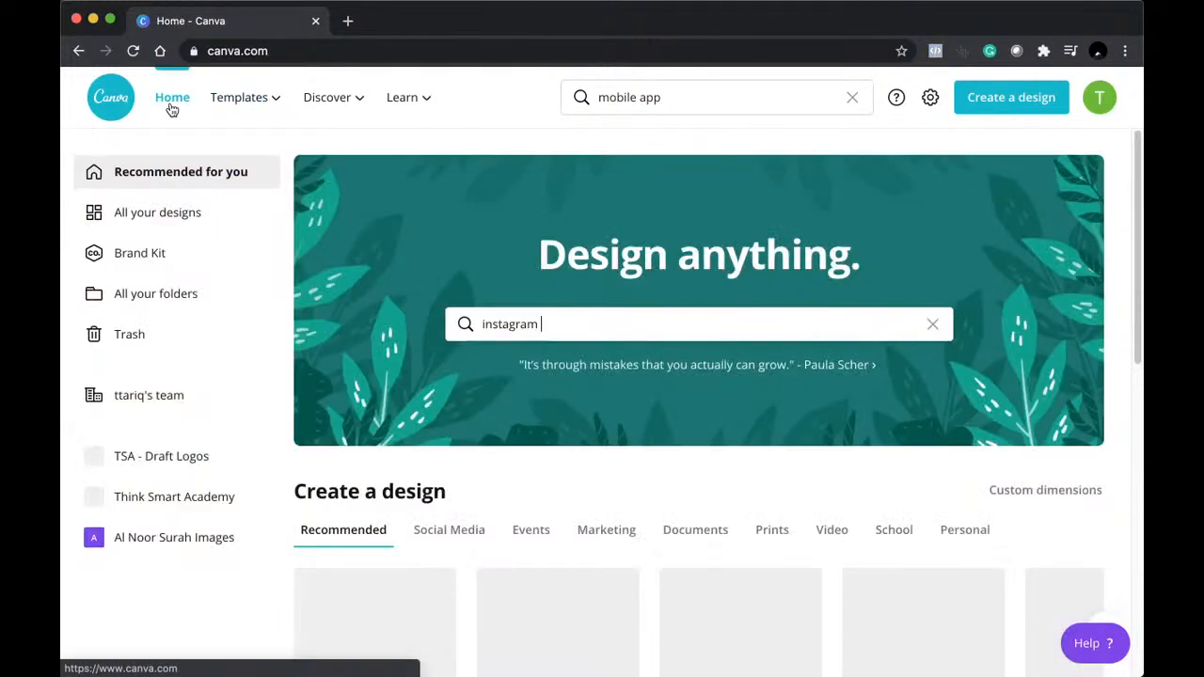
pyautogui.click(531, 329)
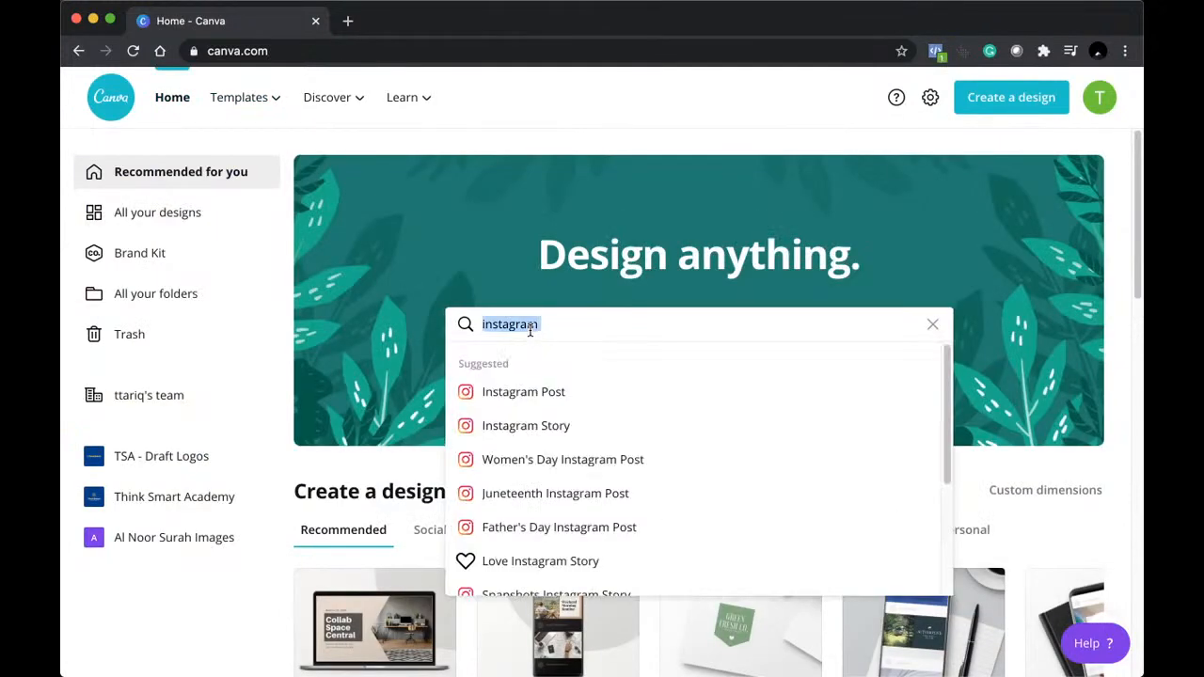
pyautogui.write('mobile app')
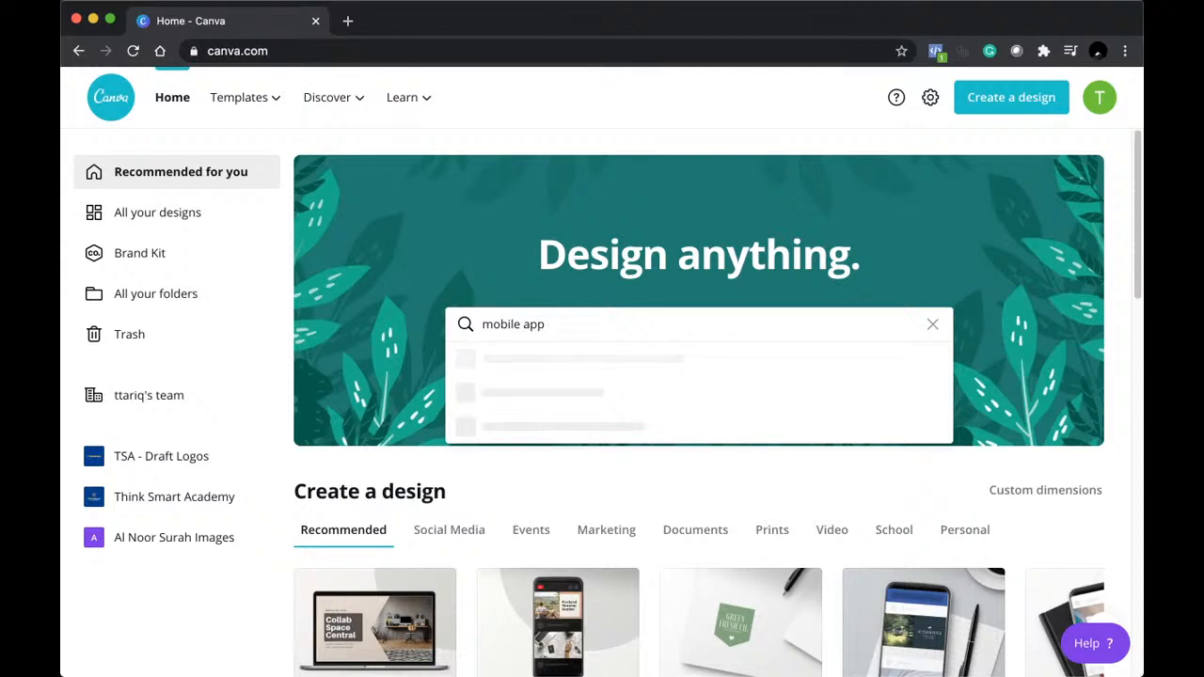
pyautogui.write(' ui')
pyautogui.press('Return')
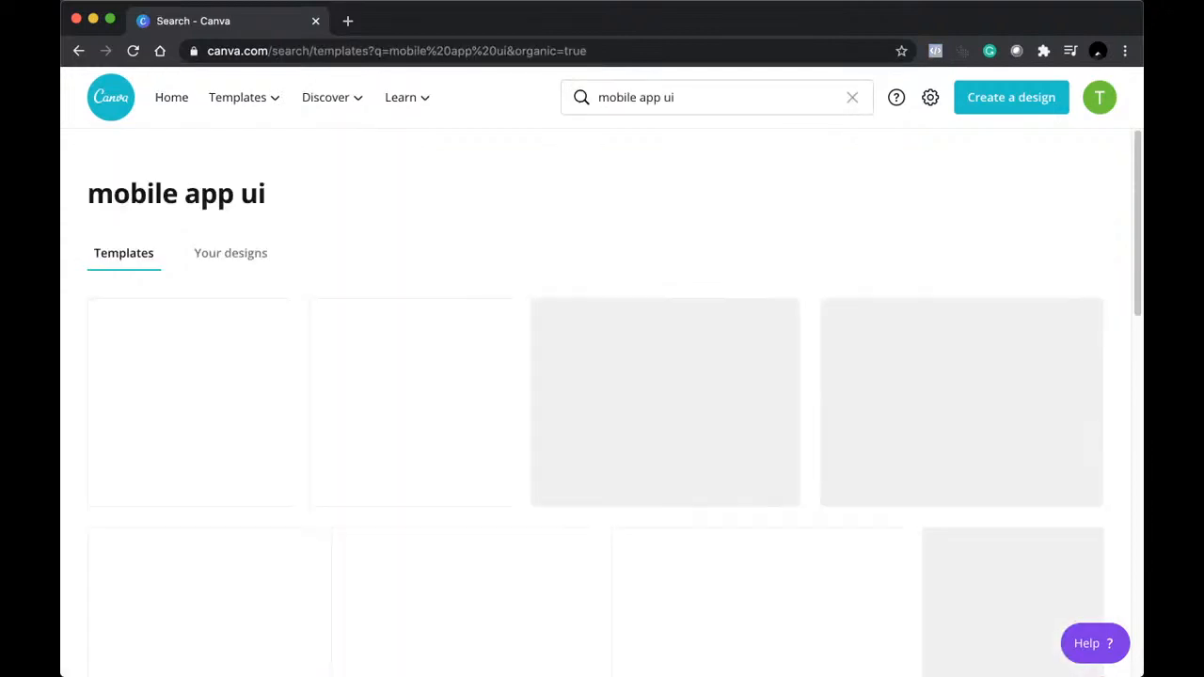
pyautogui.scroll(-3, 533, 383)
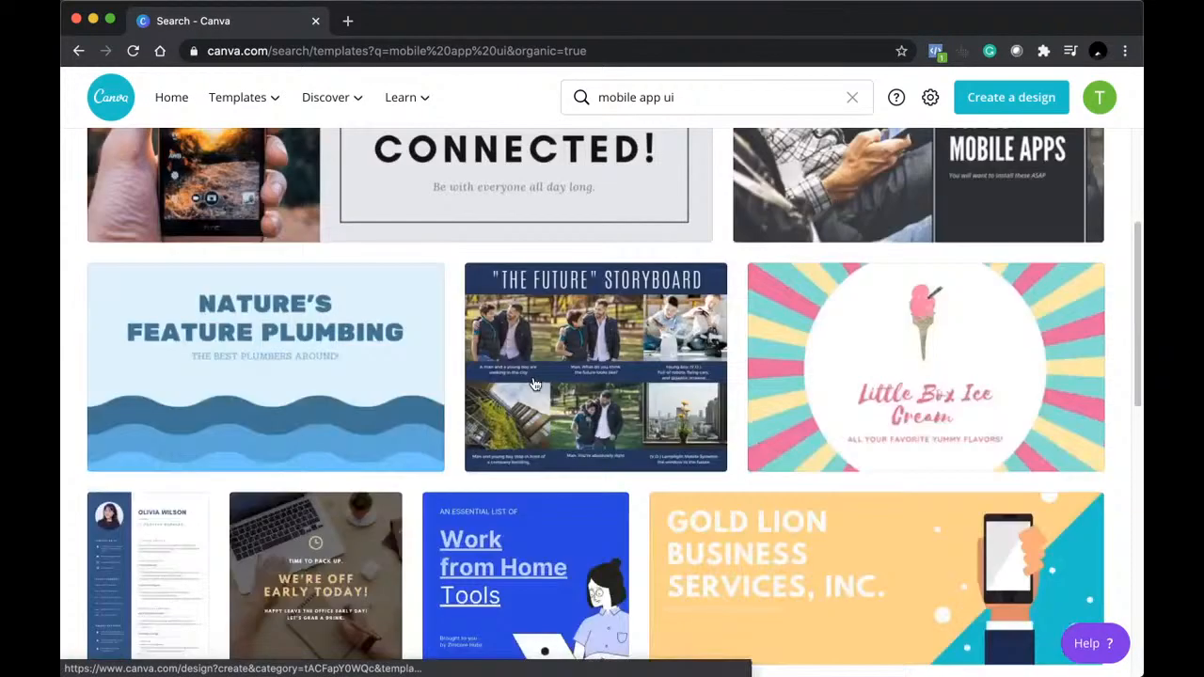
# Look further through the "mobile app ui" template results for designs that resemble an app screen.
pyautogui.scroll(-6, 534, 383)
pyautogui.scroll(-6, 533, 383)
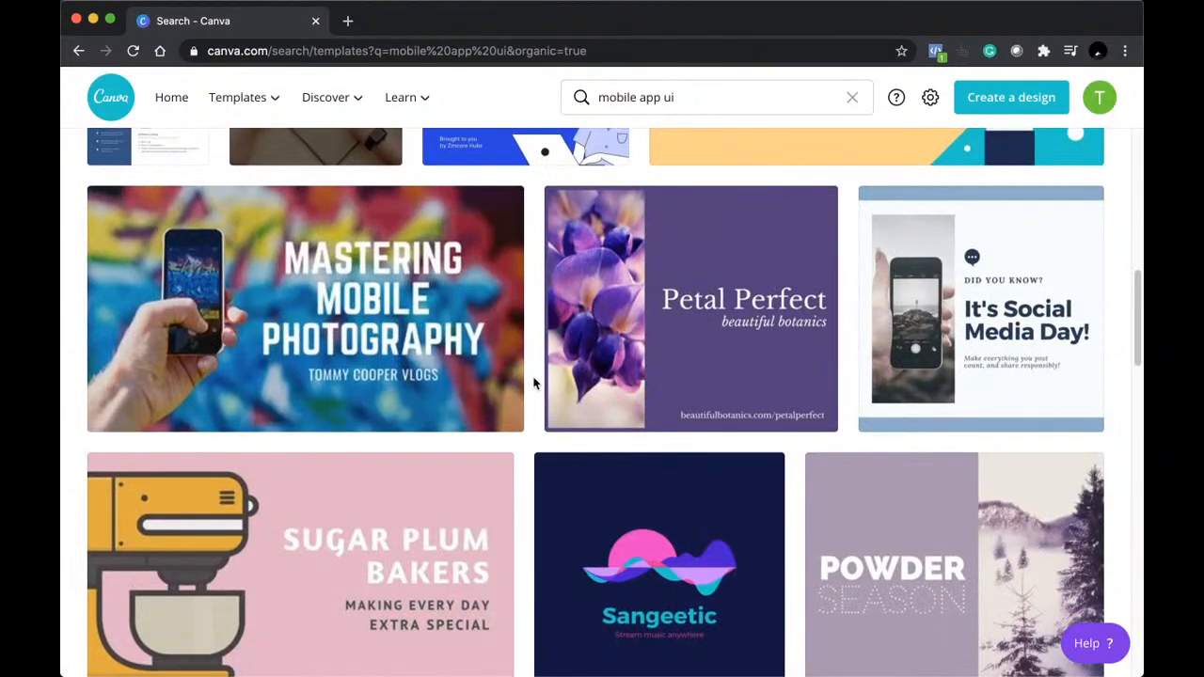
pyautogui.scroll(-7, 533, 383)
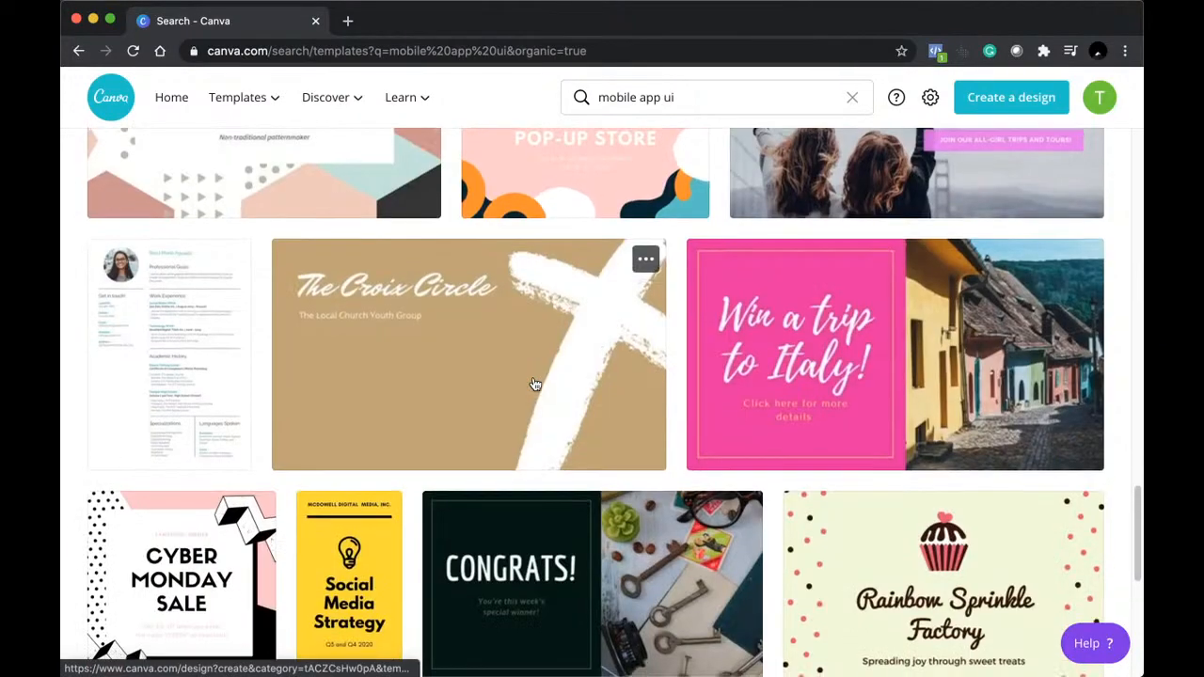
pyautogui.scroll(-10, 534, 383)
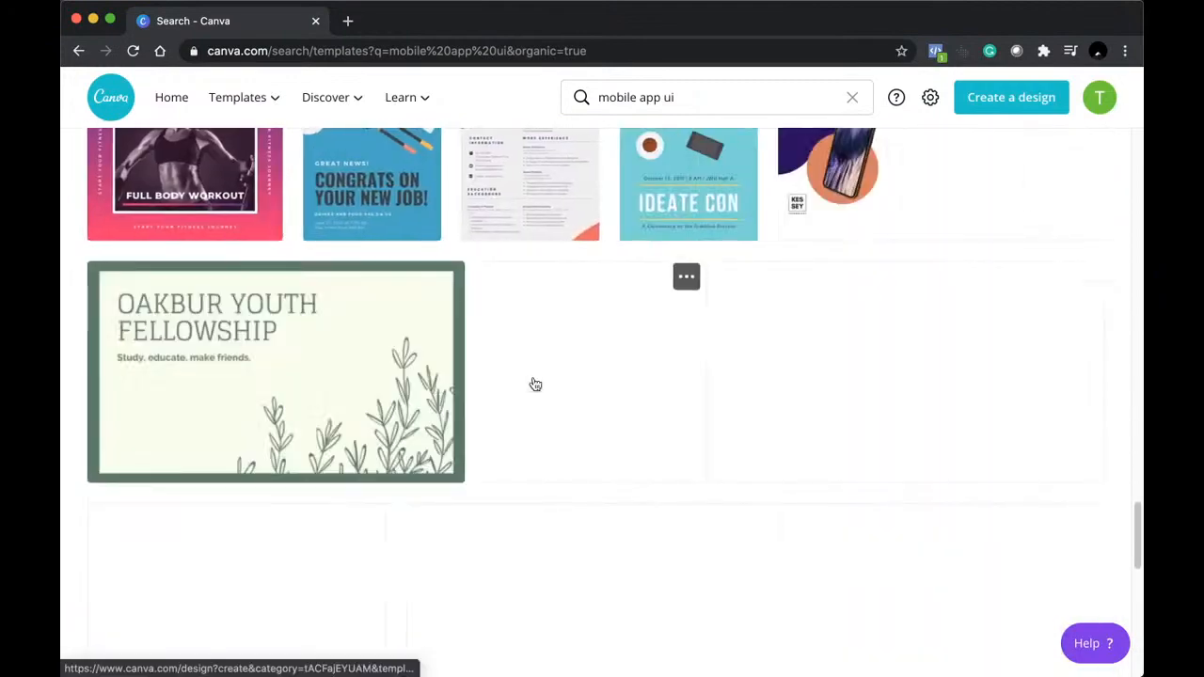
pyautogui.scroll(-3, 533, 383)
pyautogui.scroll(20, 535, 384)
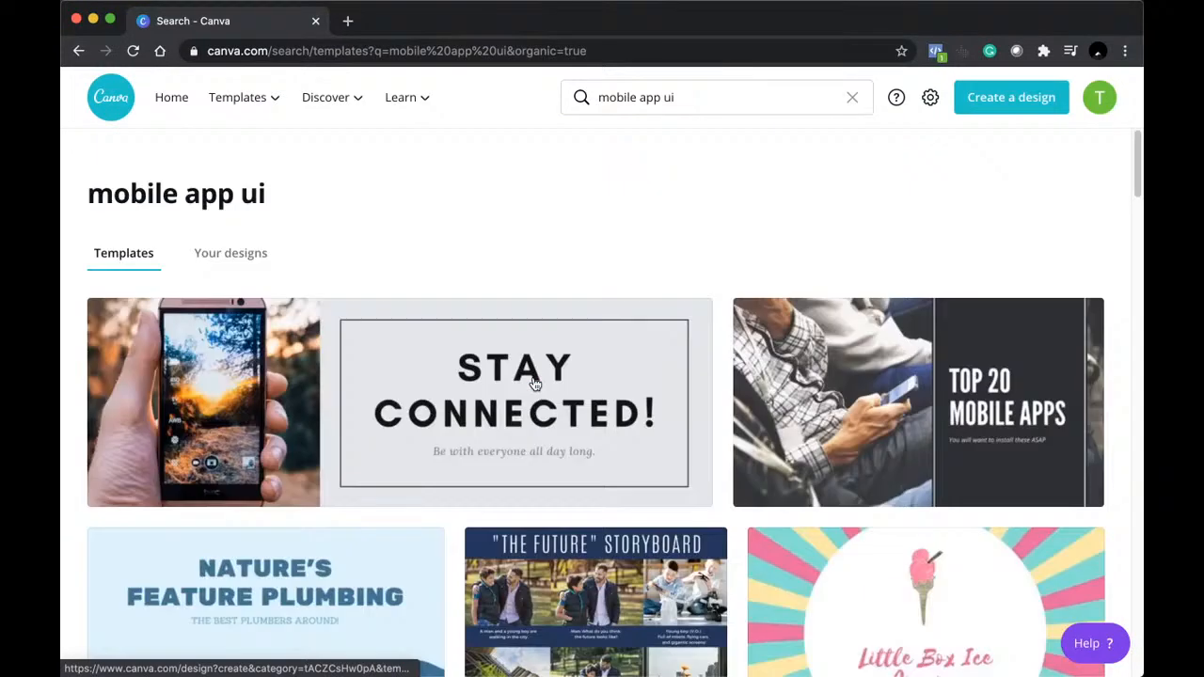
# Begin creating a new design and open its custom dimensions form.
pyautogui.click(1033, 110)
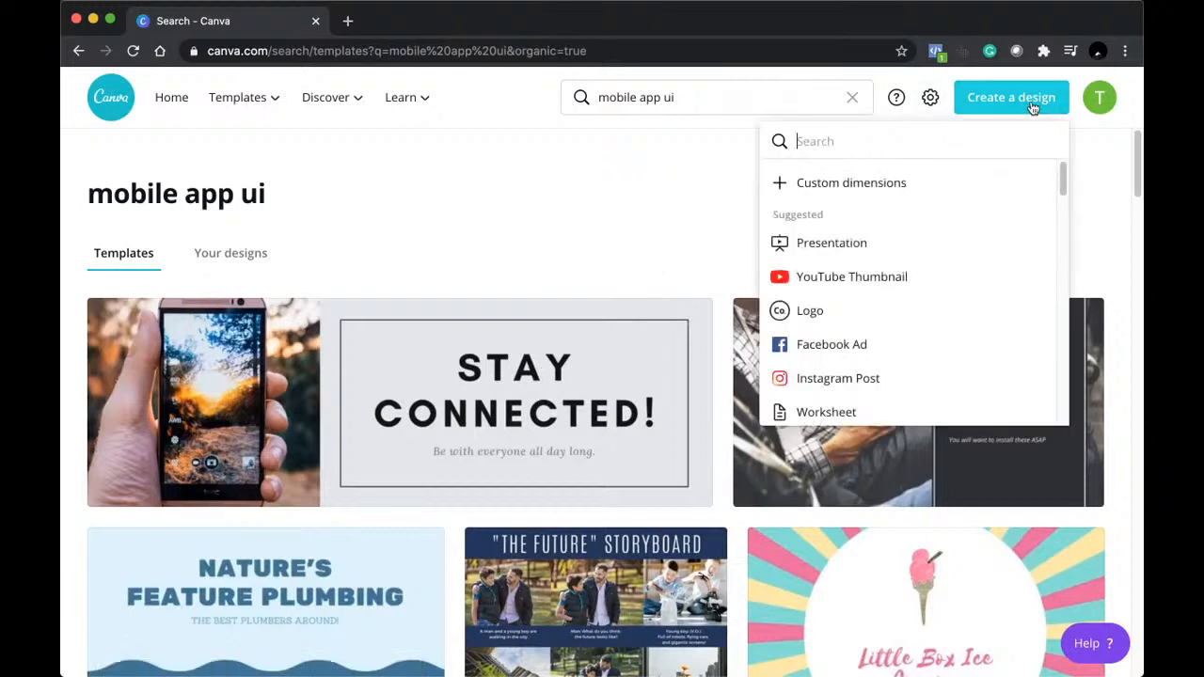
pyautogui.click(1001, 193)
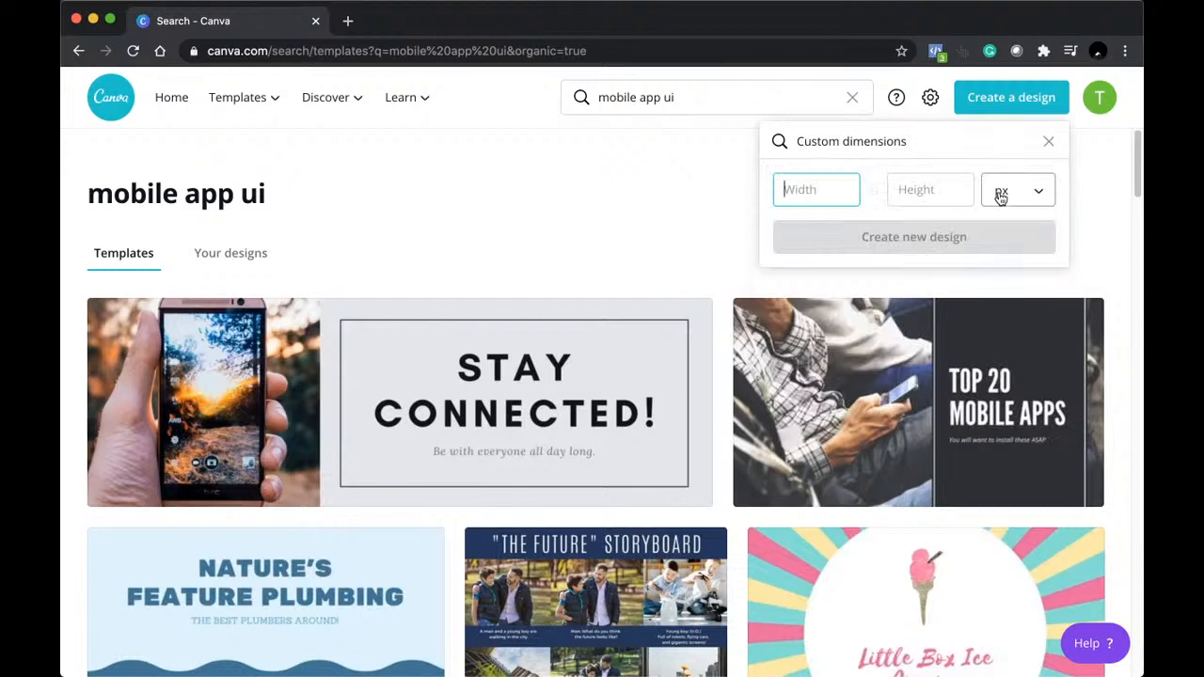
# Search Google in a new browser tab for "dimension of an iphone", using the corrected spelling.
pyautogui.click(348, 20)
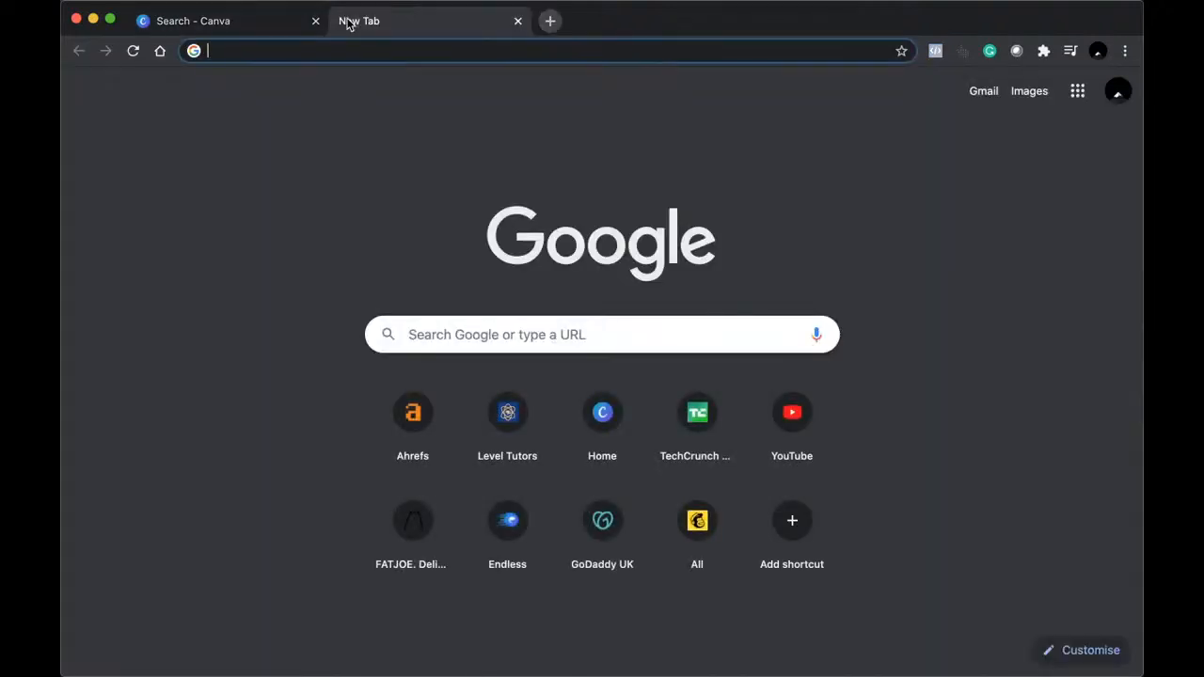
pyautogui.write('dimendsion of ')
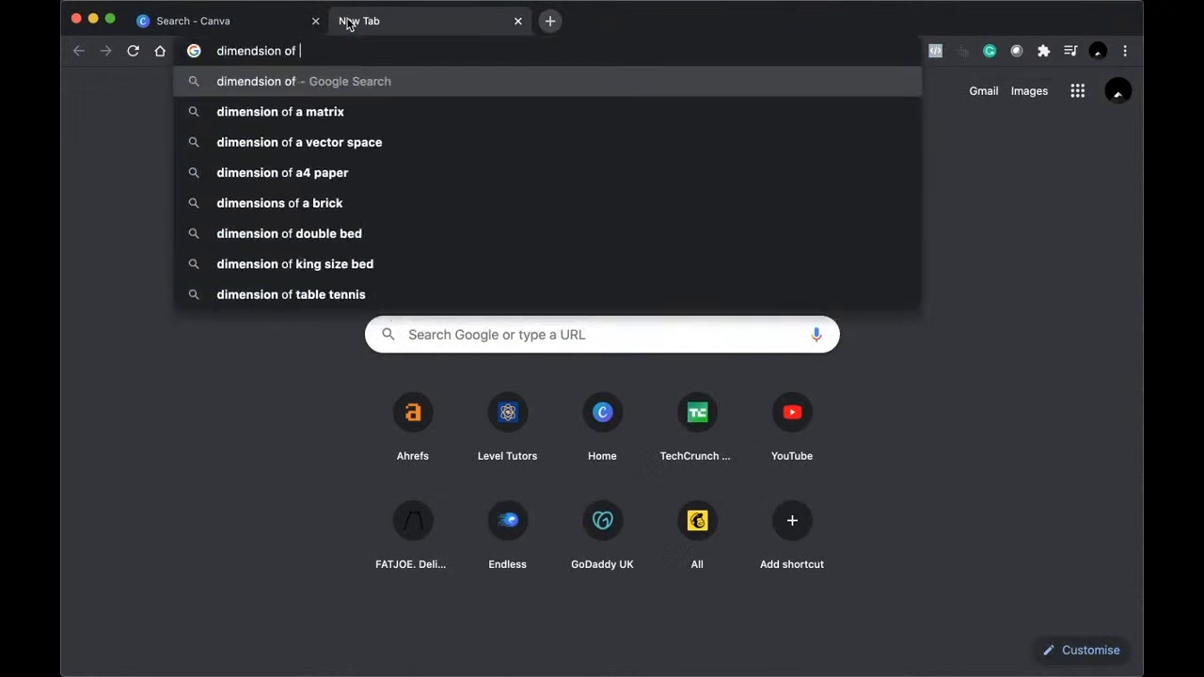
pyautogui.write('an iphone')
pyautogui.press('Return')
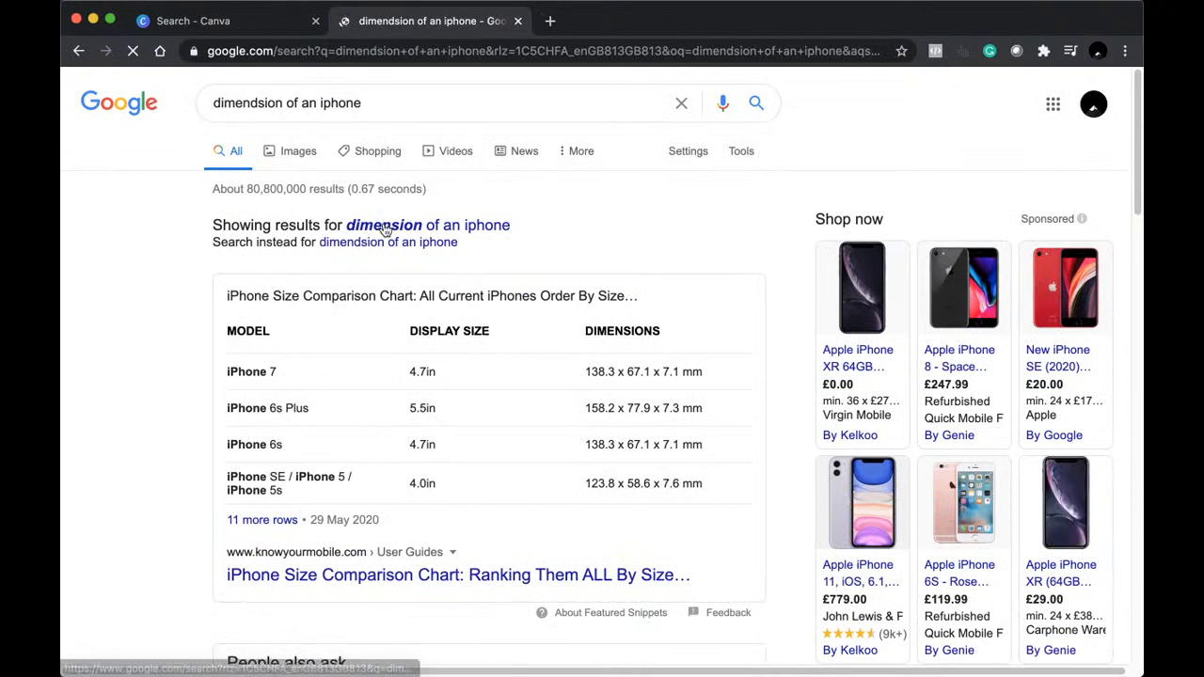
pyautogui.click(384, 227)
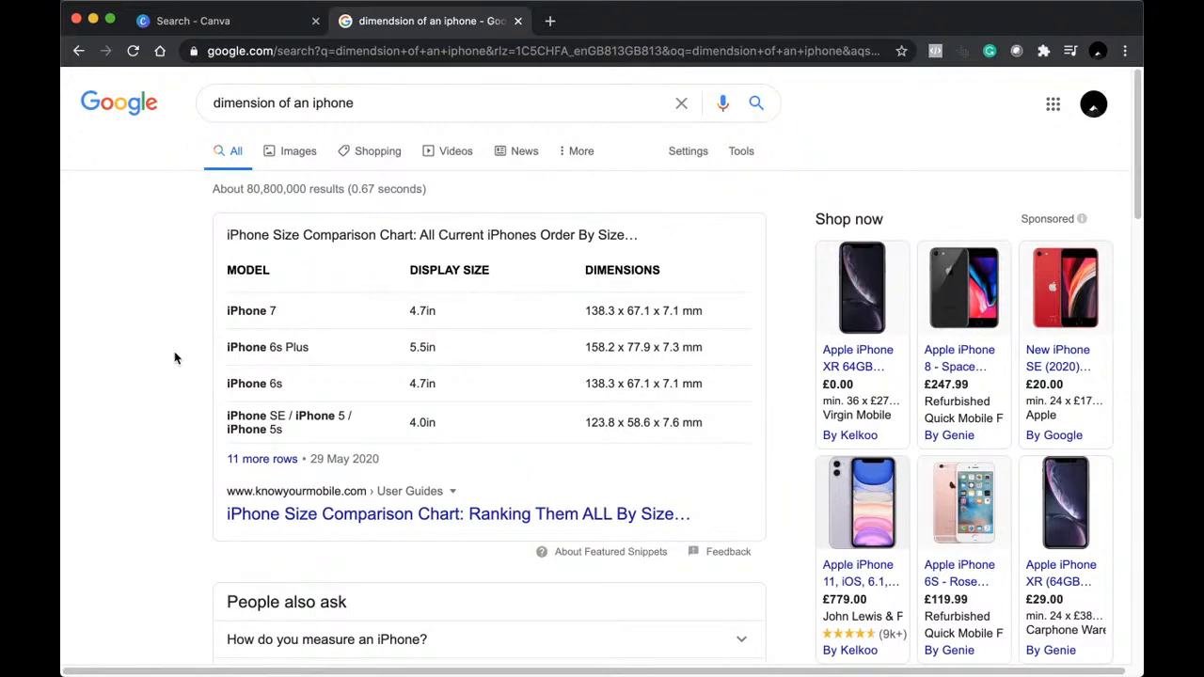
# Check the iPhone size results and refine the Google search to "dimension of an iphone pixels".
pyautogui.scroll(-5, 174, 358)
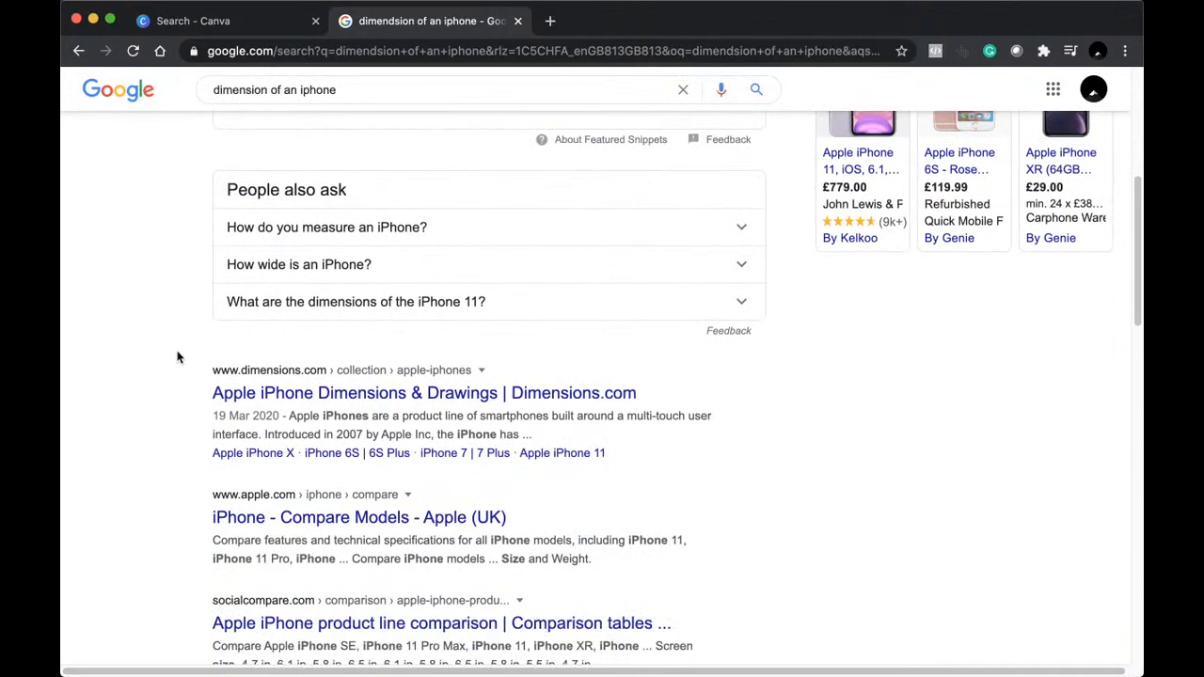
pyautogui.scroll(5, 343, 226)
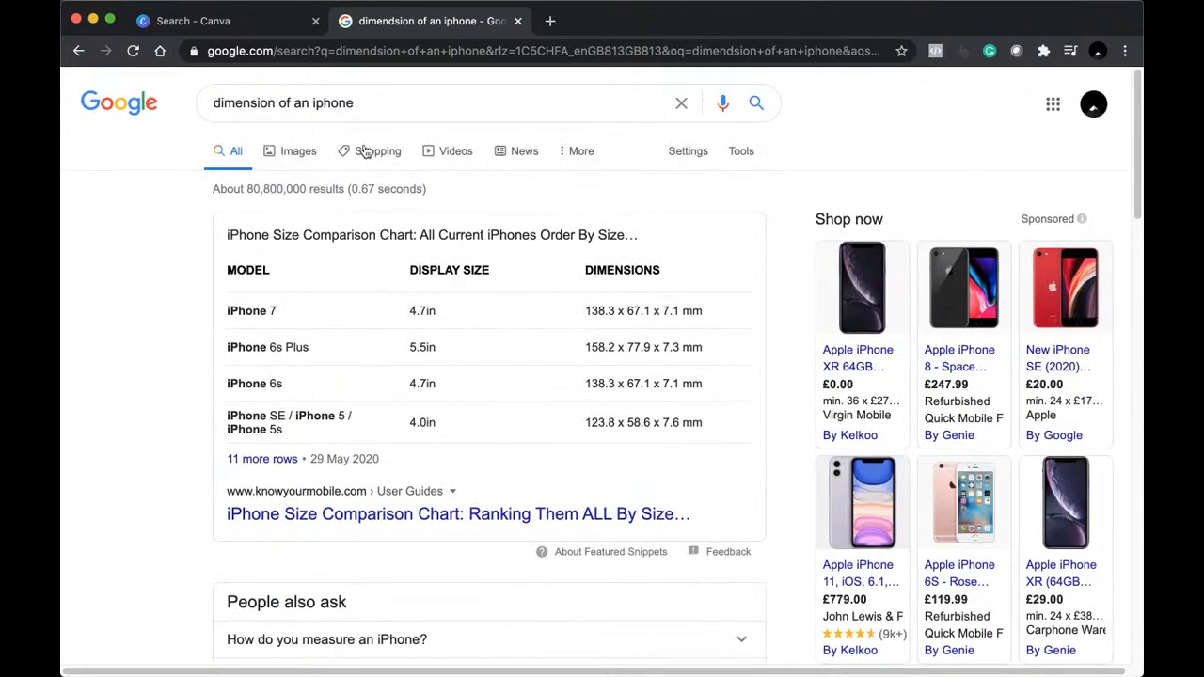
pyautogui.scroll(-1, 228, 403)
pyautogui.scroll(-2, 228, 403)
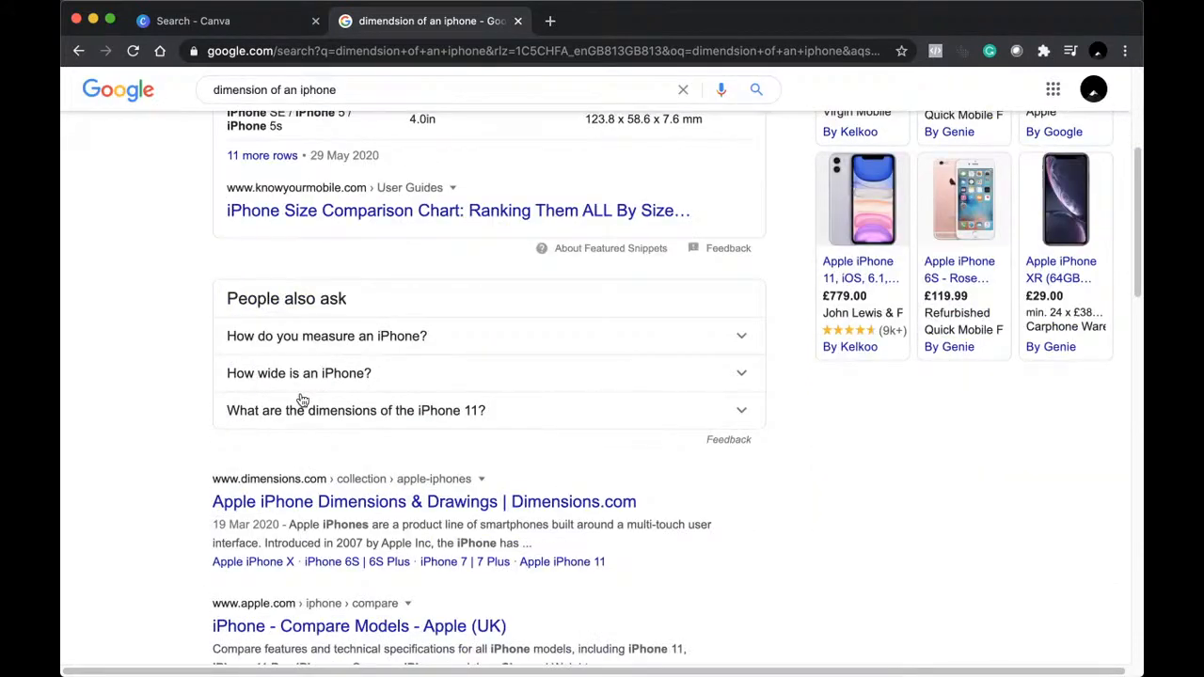
pyautogui.scroll(-1, 231, 408)
pyautogui.click(439, 88)
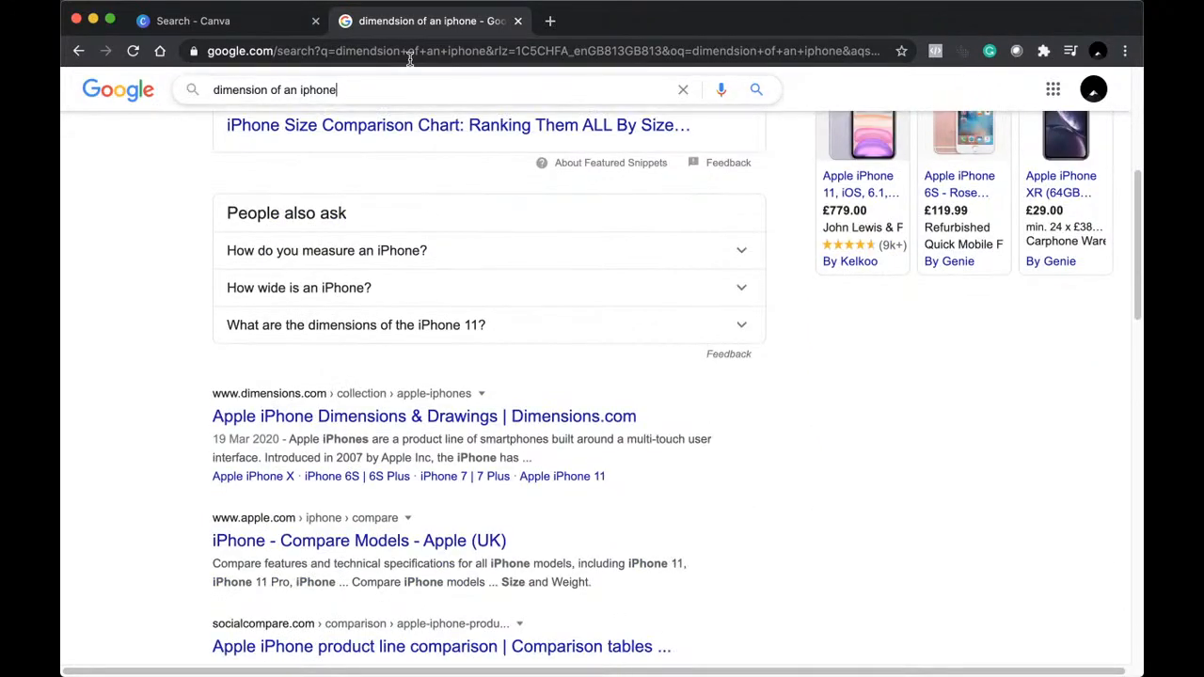
pyautogui.write('pixels')
pyautogui.press('Return')
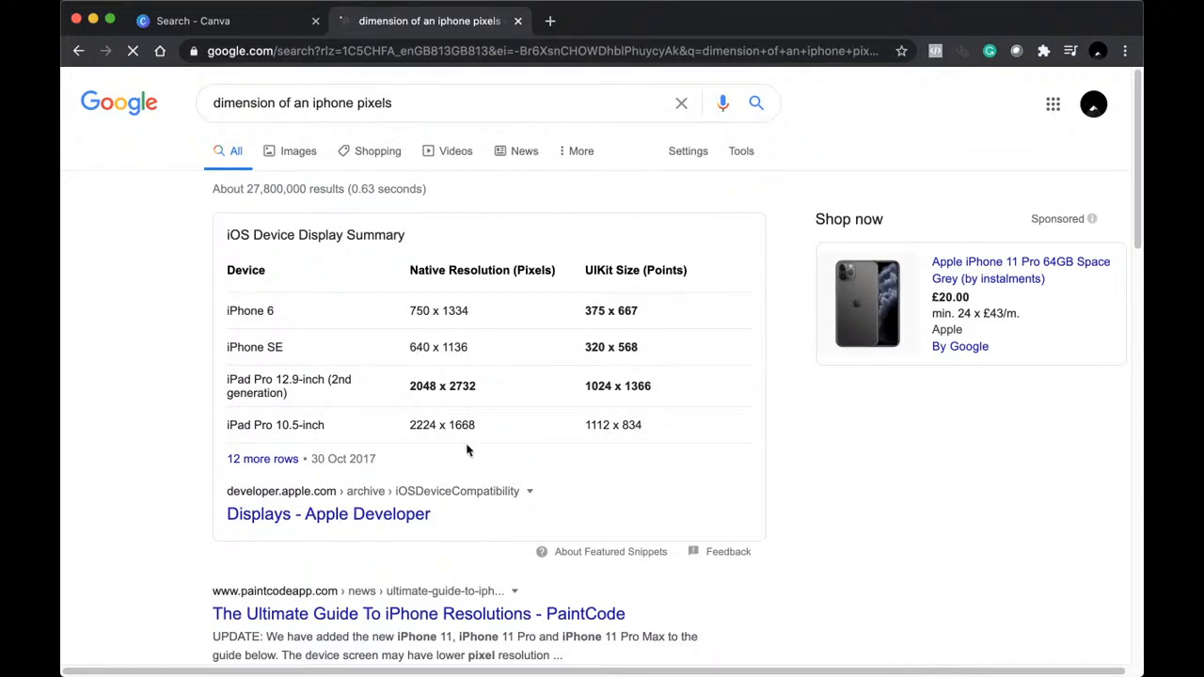
# Open the full Apple Developer display table and examine the iPhone X native resolution in pixels.
pyautogui.click(290, 465)
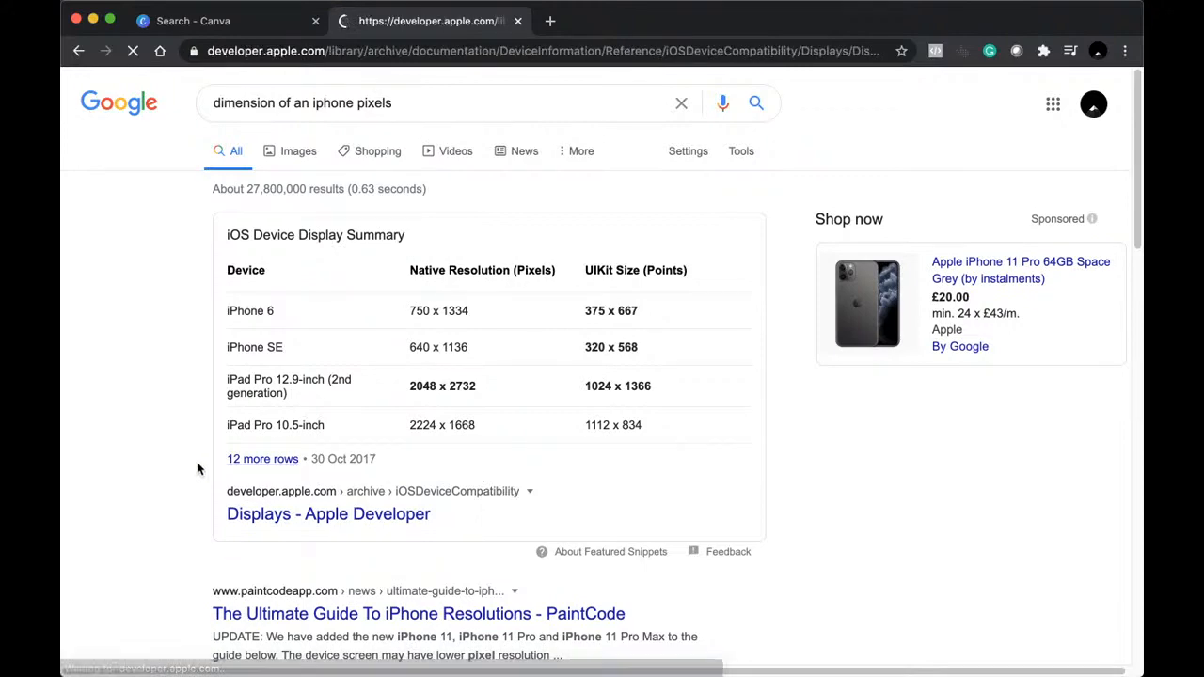
pyautogui.scroll(-3, 211, 468)
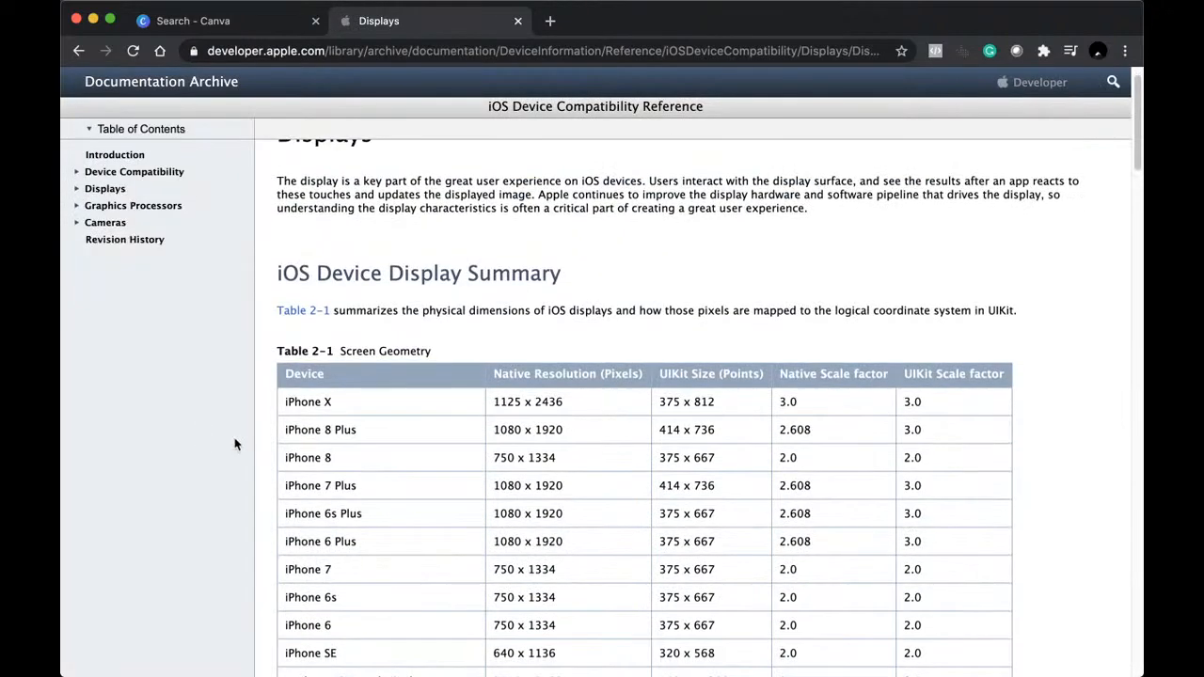
pyautogui.scroll(-3, 447, 440)
pyautogui.scroll(-2, 430, 424)
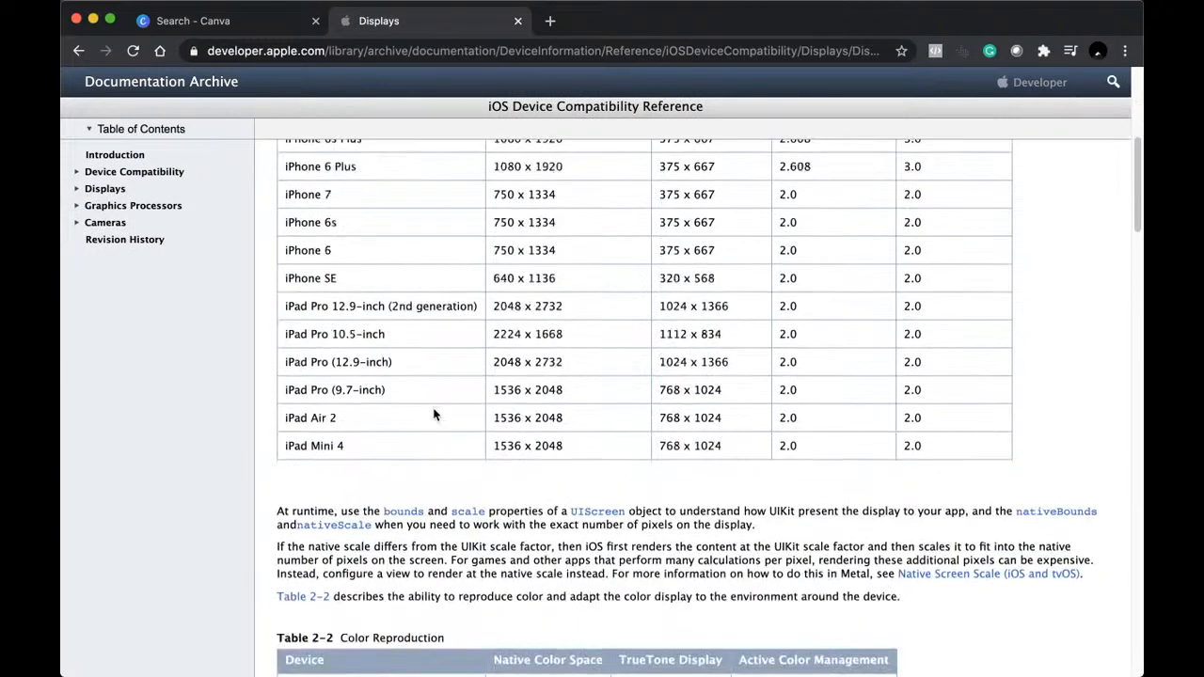
pyautogui.scroll(3, 434, 414)
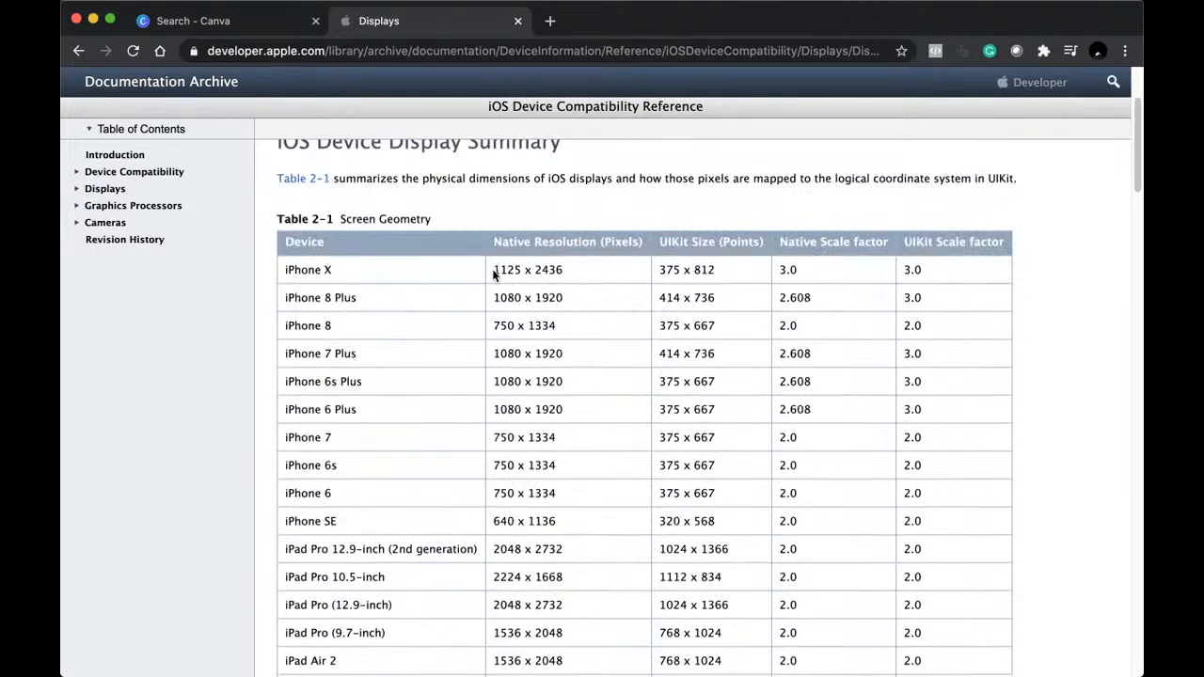
pyautogui.moveTo(494, 274)
pyautogui.mouseDown()
pyautogui.moveTo(540, 270)
pyautogui.moveTo(489, 278)
pyautogui.mouseUp()
pyautogui.click(559, 272)
pyautogui.click(506, 281)
pyautogui.doubleClick(508, 271)
# Return to Canva, create a new design with custom dimensions of 1000 × 2000 px, and close the Apple Displays tab.
pyautogui.click(198, 13)
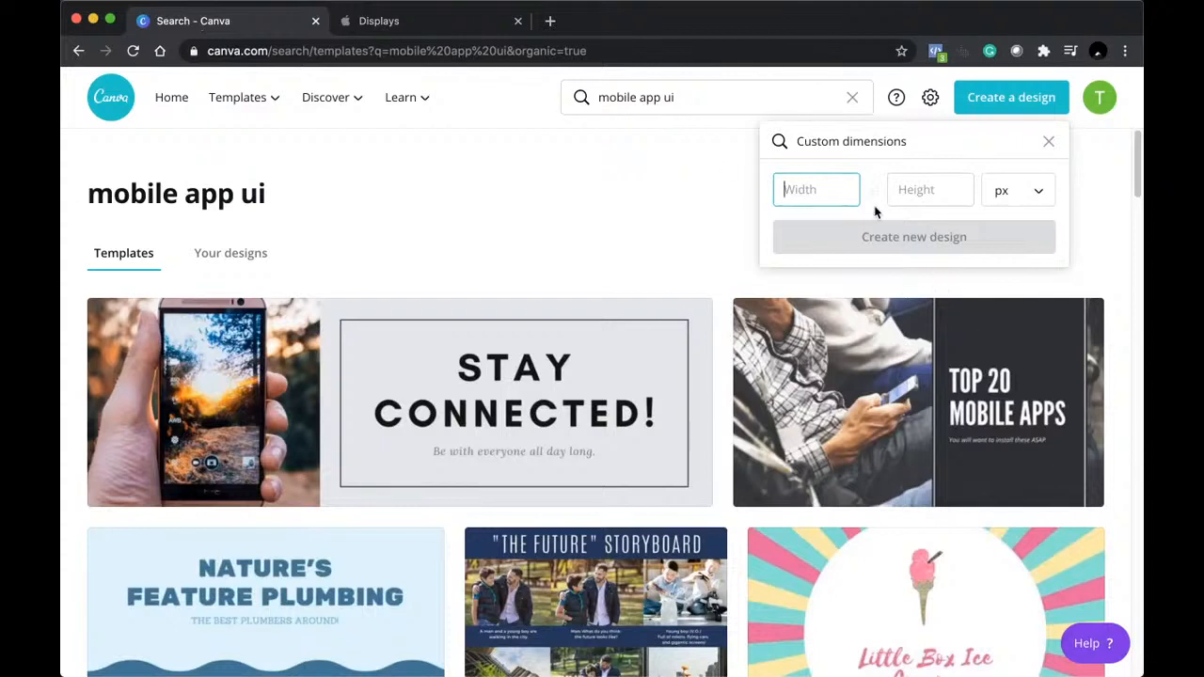
pyautogui.write('1000')
pyautogui.click(931, 189)
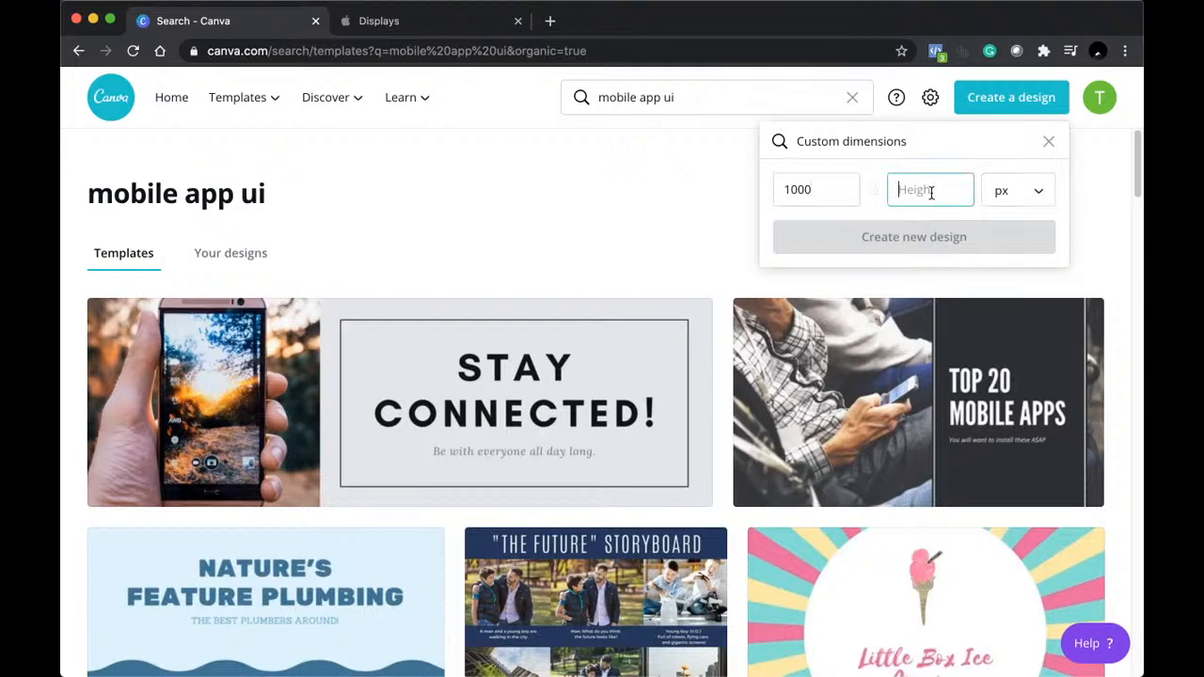
pyautogui.write('2000')
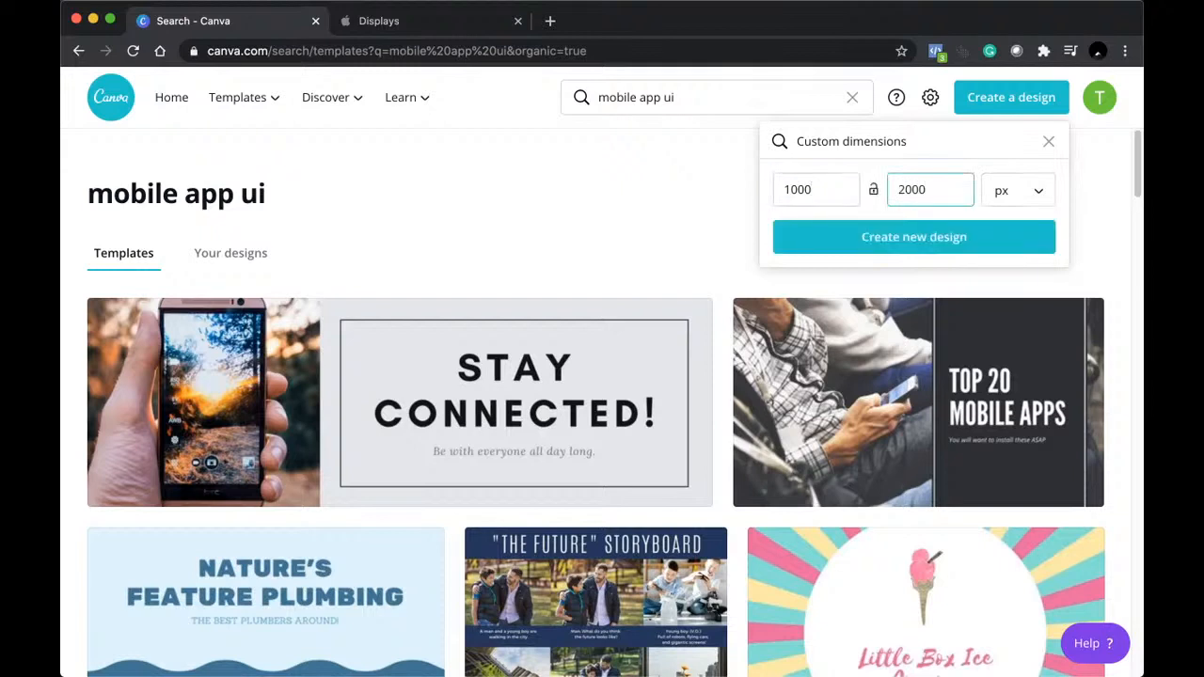
pyautogui.click(929, 239)
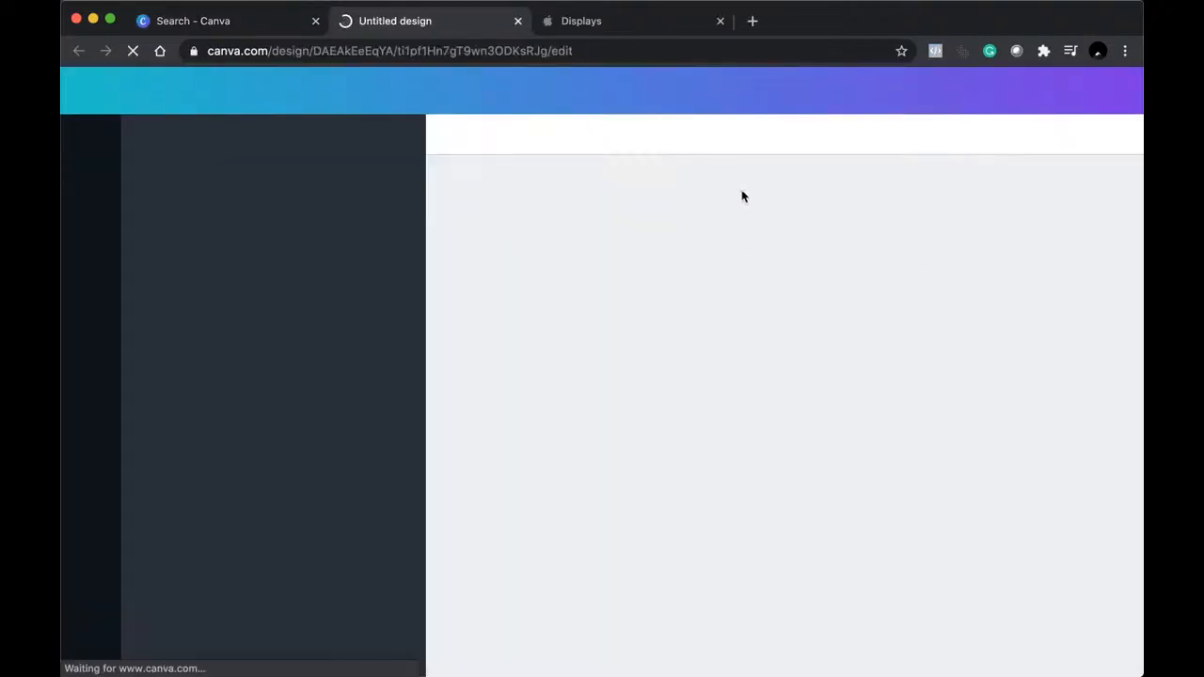
pyautogui.click(721, 21)
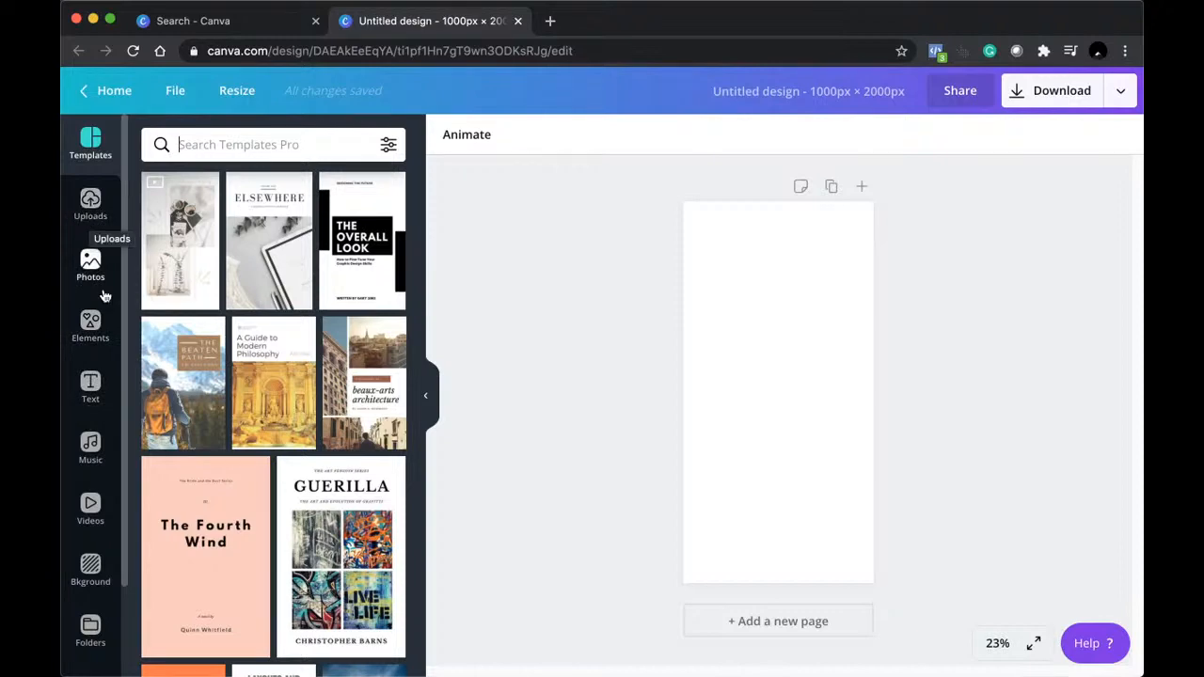
# Search the elements for "iphone" and add the black notched phone frame to the blank page.
pyautogui.click(84, 327)
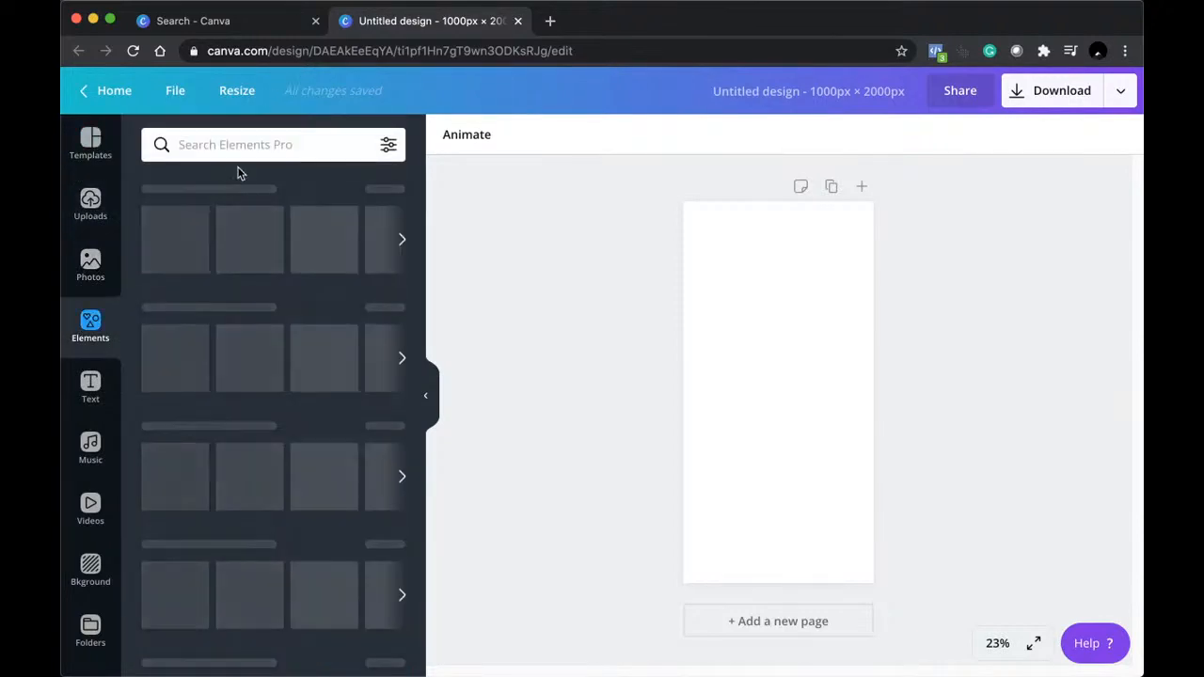
pyautogui.click(239, 154)
pyautogui.write('iphone')
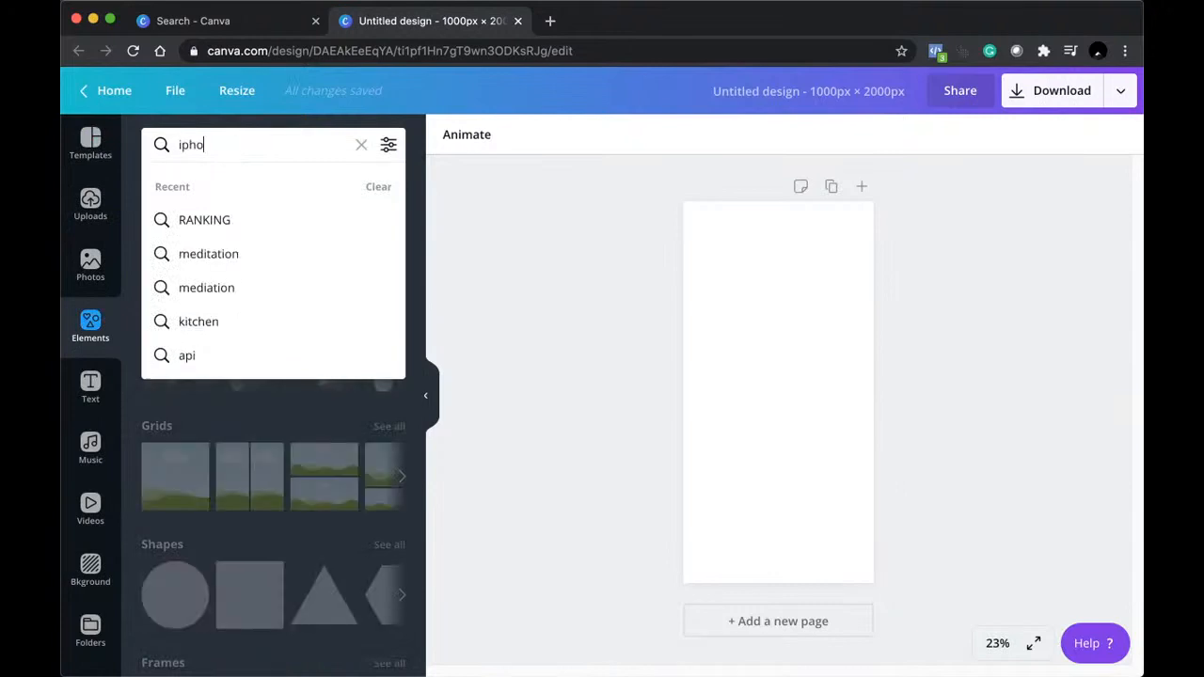
pyautogui.press('Return')
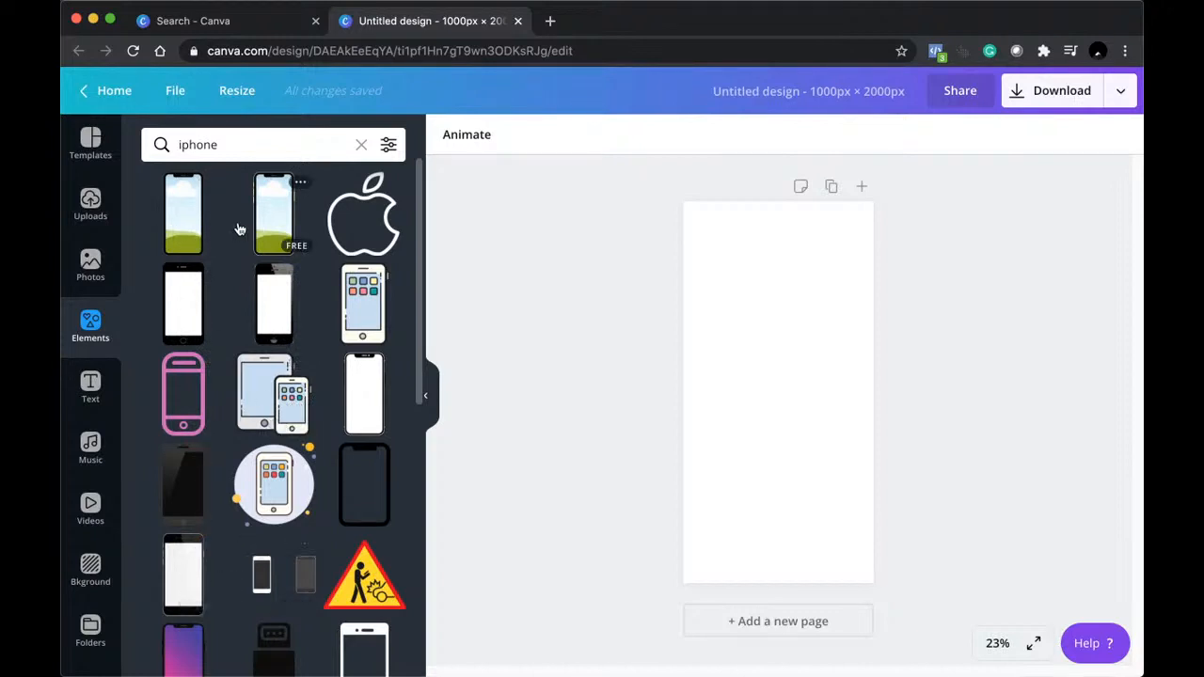
pyautogui.click(180, 231)
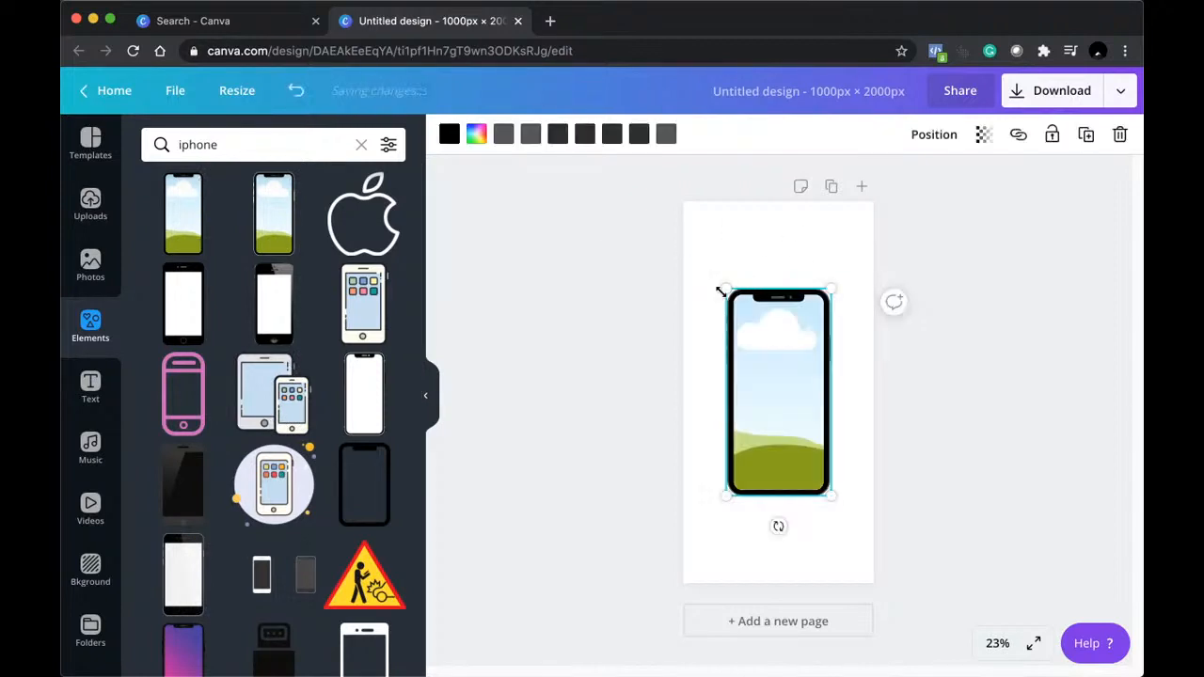
# Enlarge the phone frame to about 70% of the page width and centre it on the page.
pyautogui.moveTo(721, 293); pyautogui.dragTo(694, 246)
pyautogui.moveTo(761, 341); pyautogui.dragTo(774, 392)
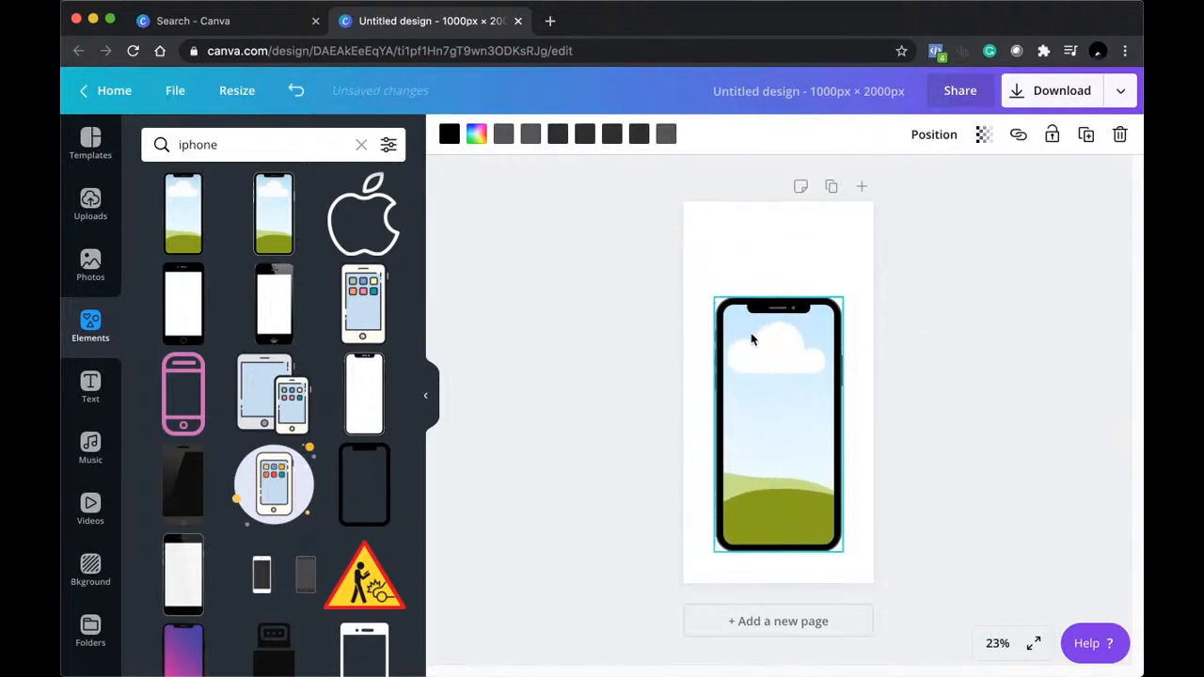
pyautogui.moveTo(713, 295); pyautogui.dragTo(705, 280)
pyautogui.moveTo(796, 422); pyautogui.dragTo(798, 399)
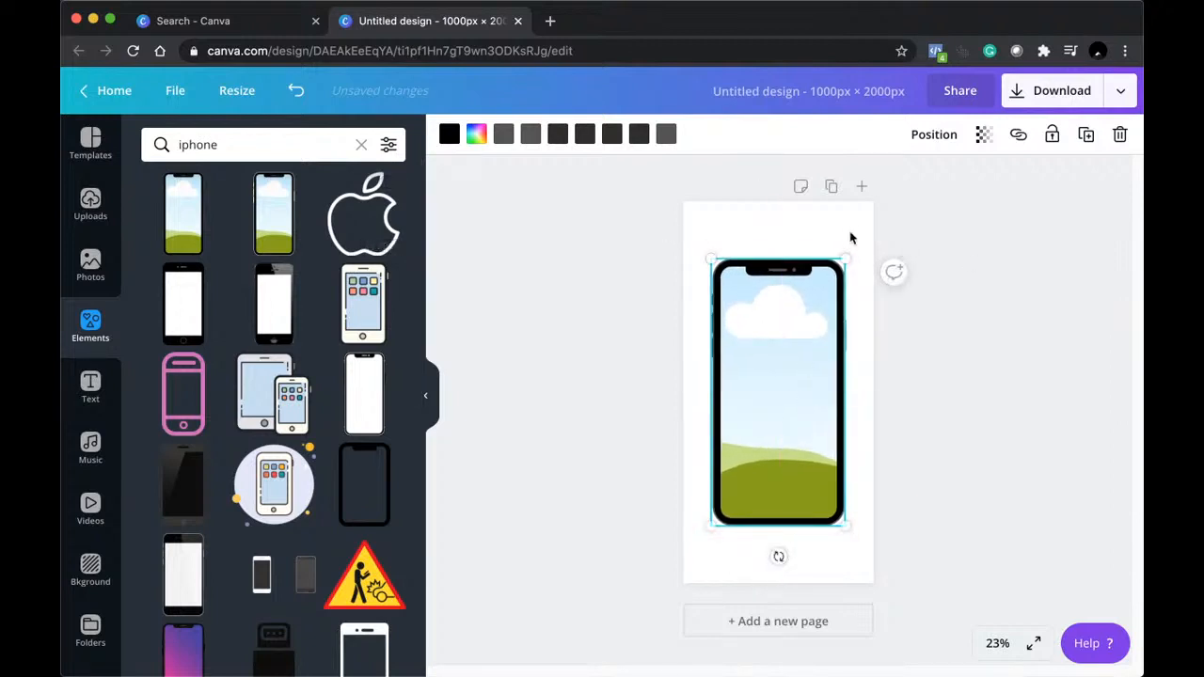
pyautogui.click(970, 243)
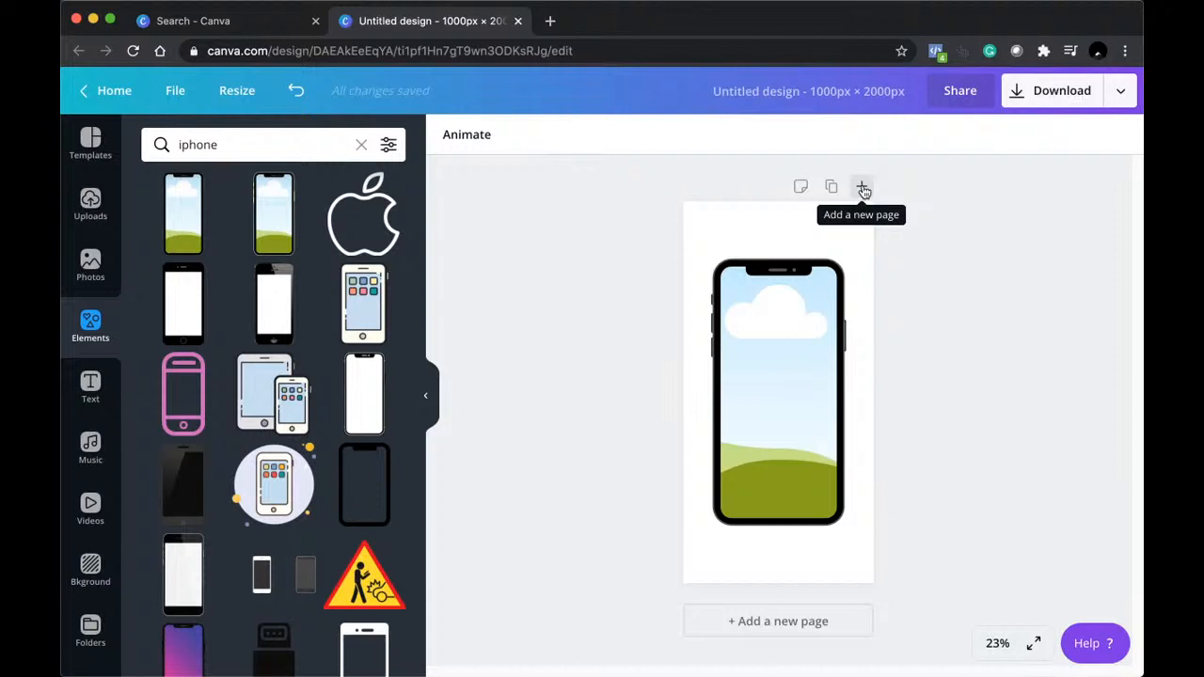
# Add a new blank page and move it above the phone frame page.
pyautogui.click(863, 191)
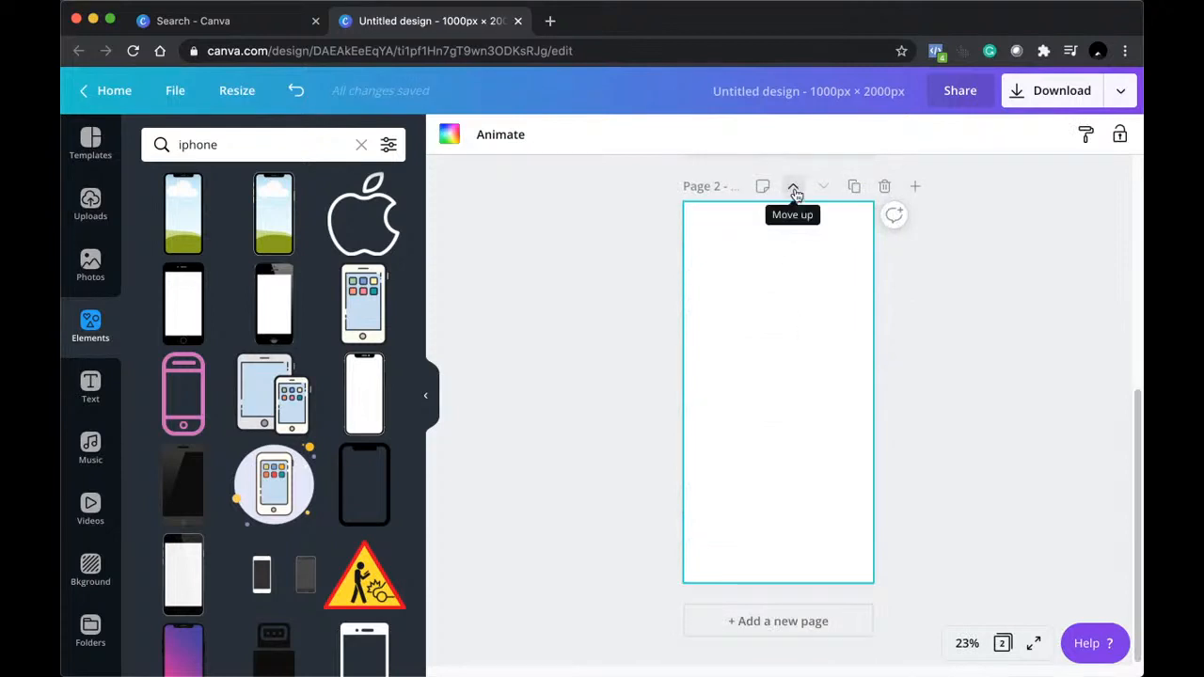
pyautogui.click(794, 190)
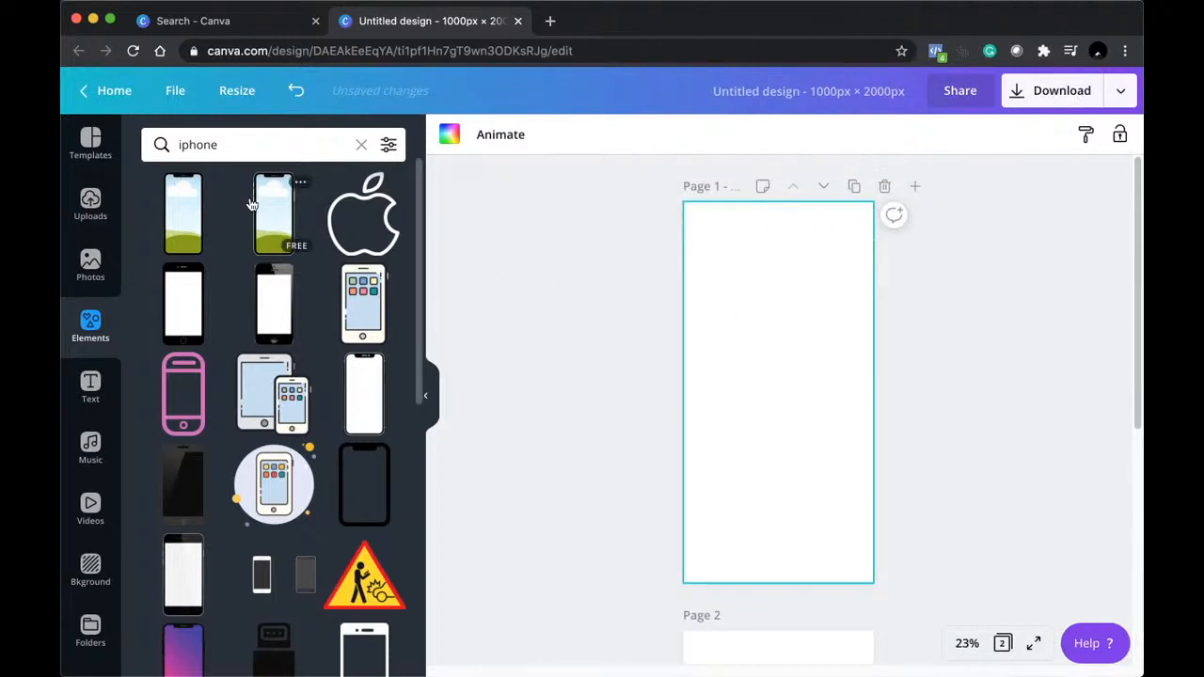
pyautogui.click(639, 292)
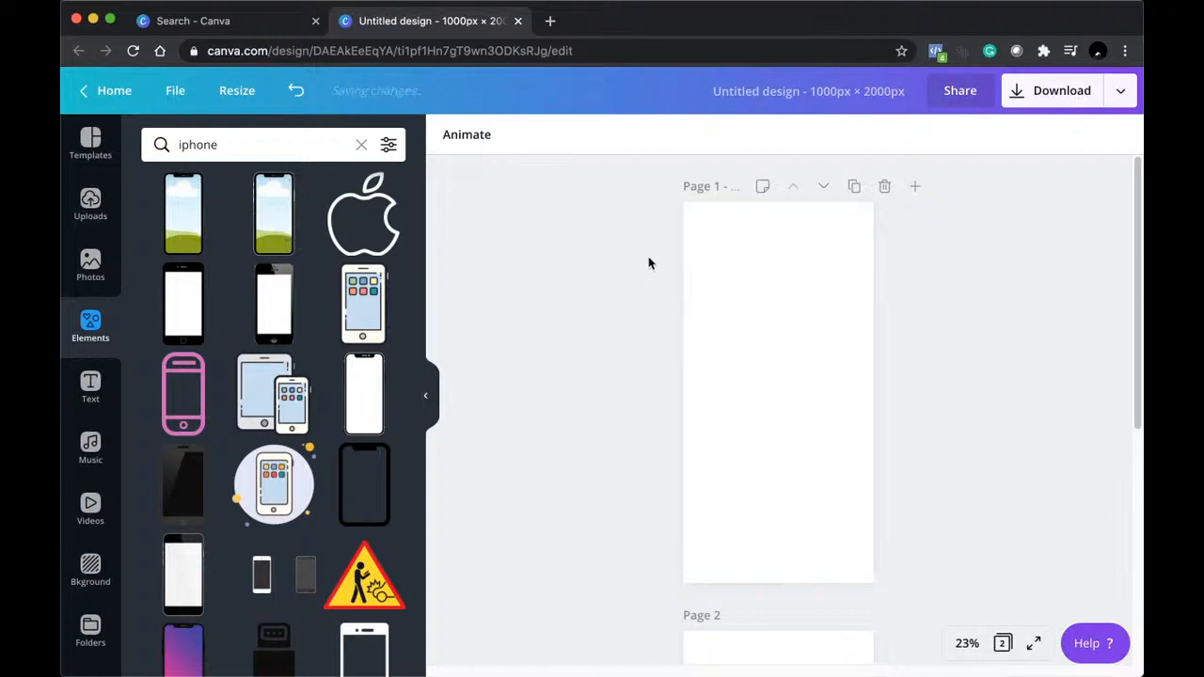
# Add a subheading text box to the first page, enlarge it to about size 76, and place it in the upper half.
pyautogui.click(90, 392)
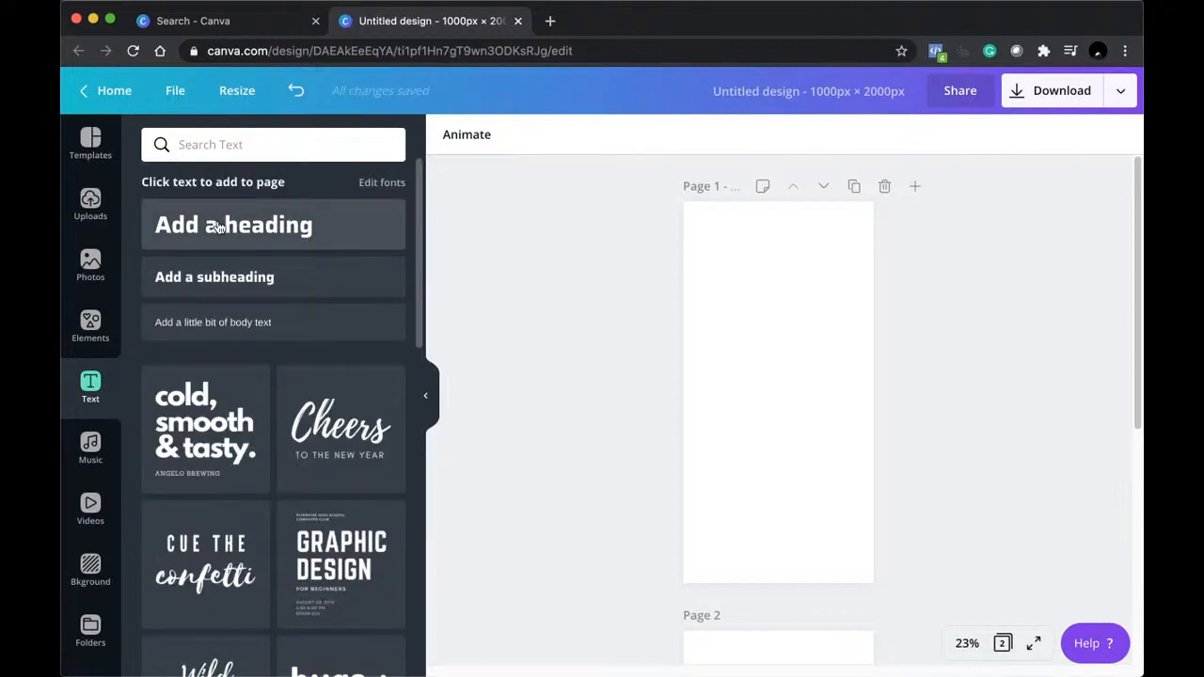
pyautogui.click(250, 297)
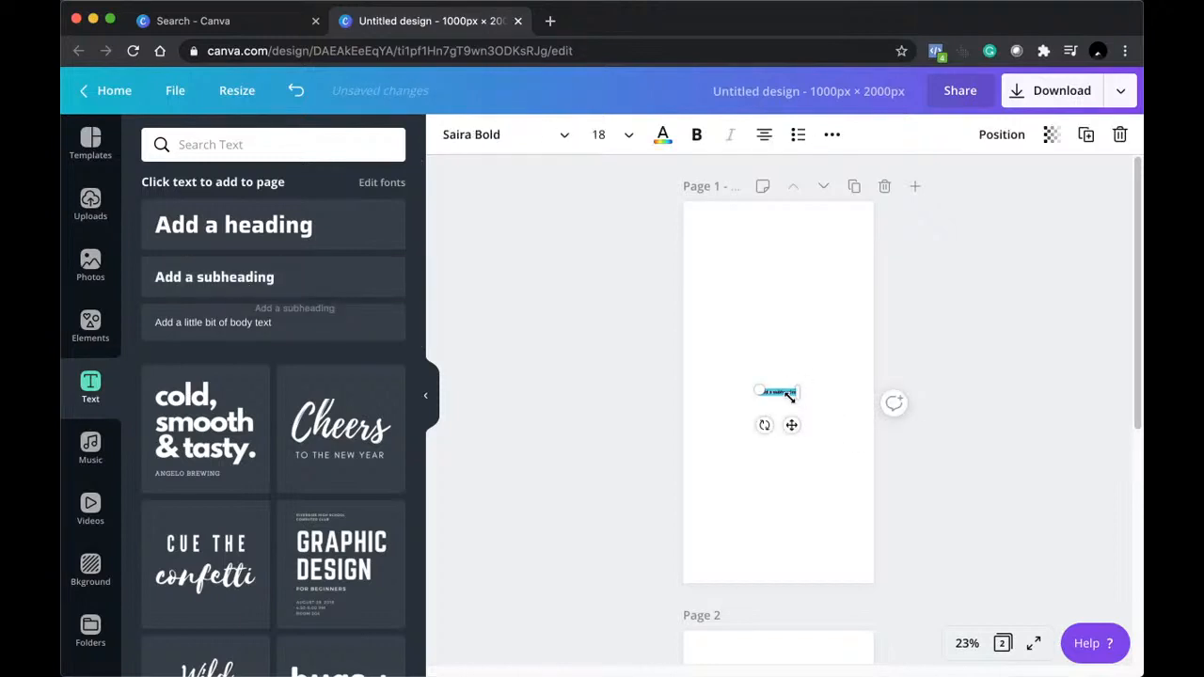
pyautogui.moveTo(750, 376); pyautogui.dragTo(702, 328)
pyautogui.moveTo(715, 392); pyautogui.dragTo(645, 353)
pyautogui.click(742, 391)
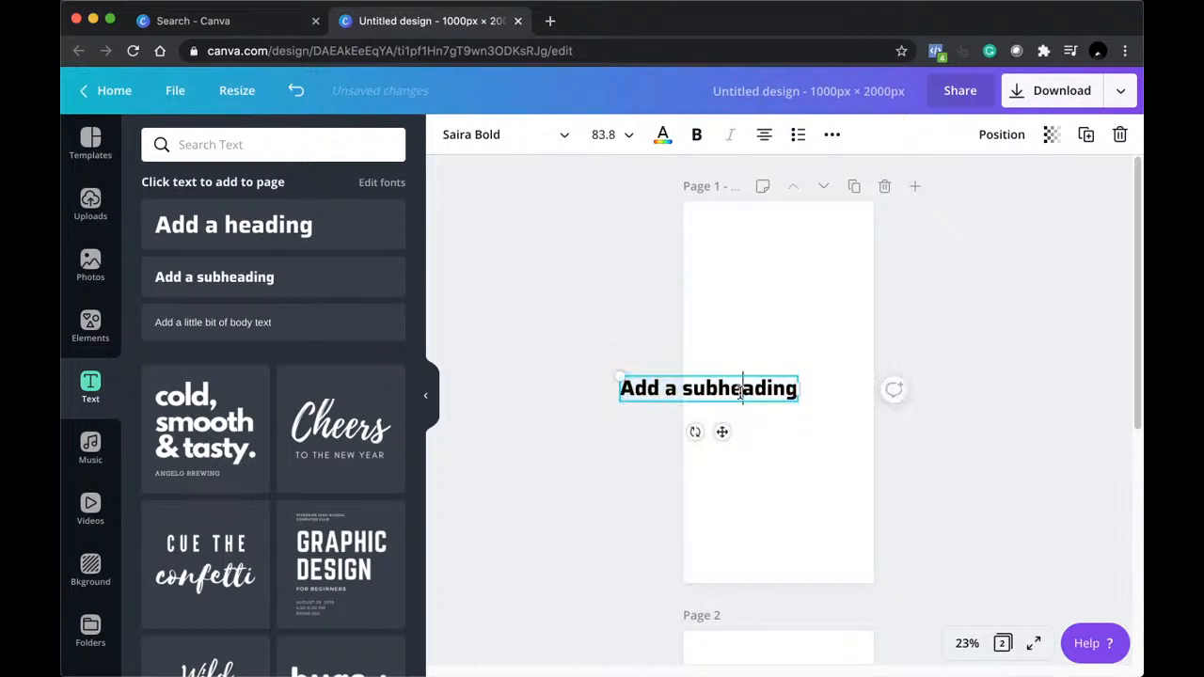
pyautogui.moveTo(723, 432); pyautogui.dragTo(799, 361)
pyautogui.moveTo(699, 311); pyautogui.dragTo(713, 308)
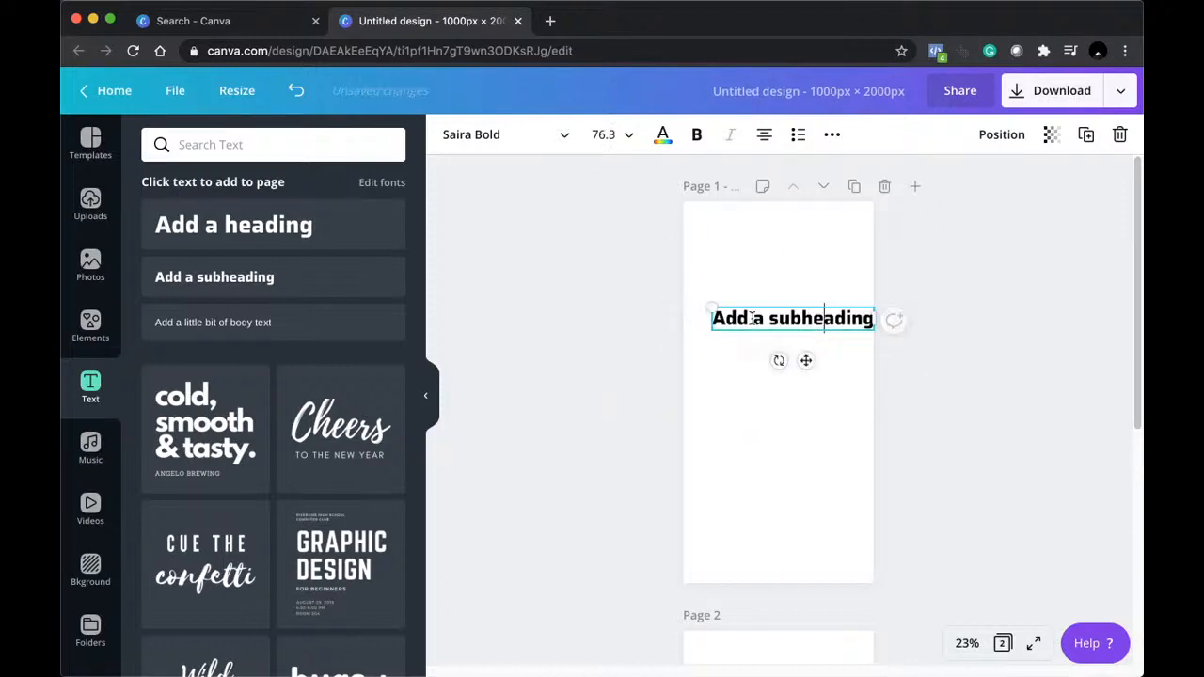
# Replace the subheading's placeholder text with "Google Rank Tracking App".
pyautogui.tripleClick(752, 318)
pyautogui.write('Gooe')
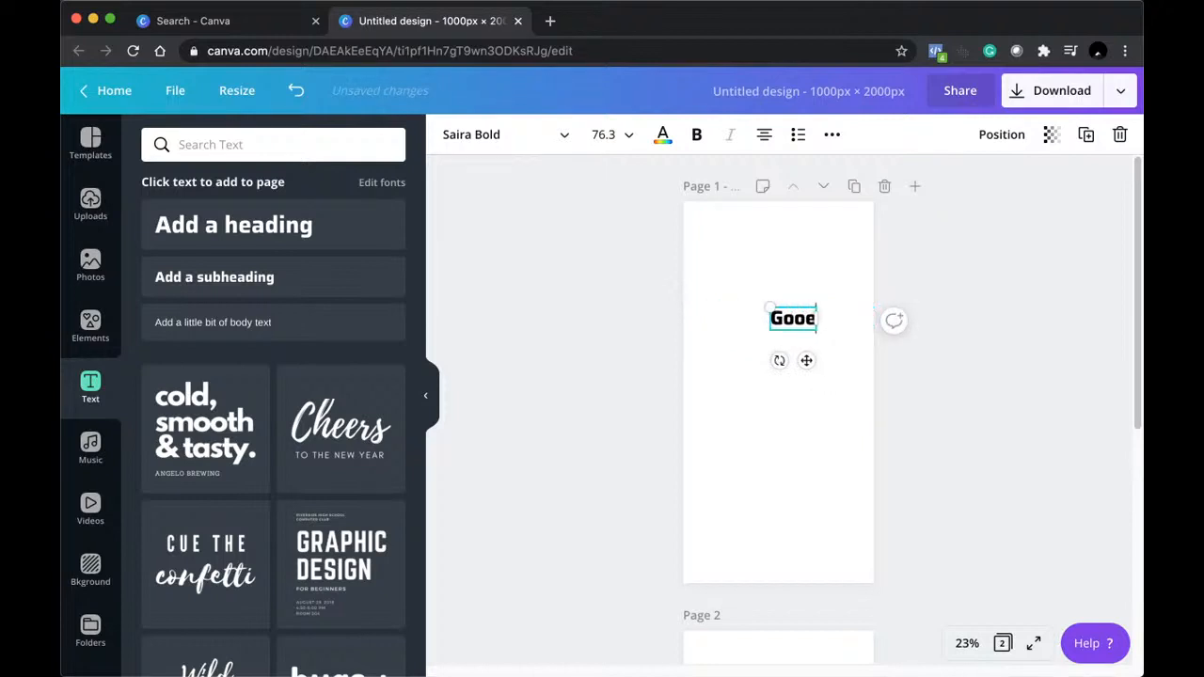
pyautogui.press('BackSpace')
pyautogui.write('gle')
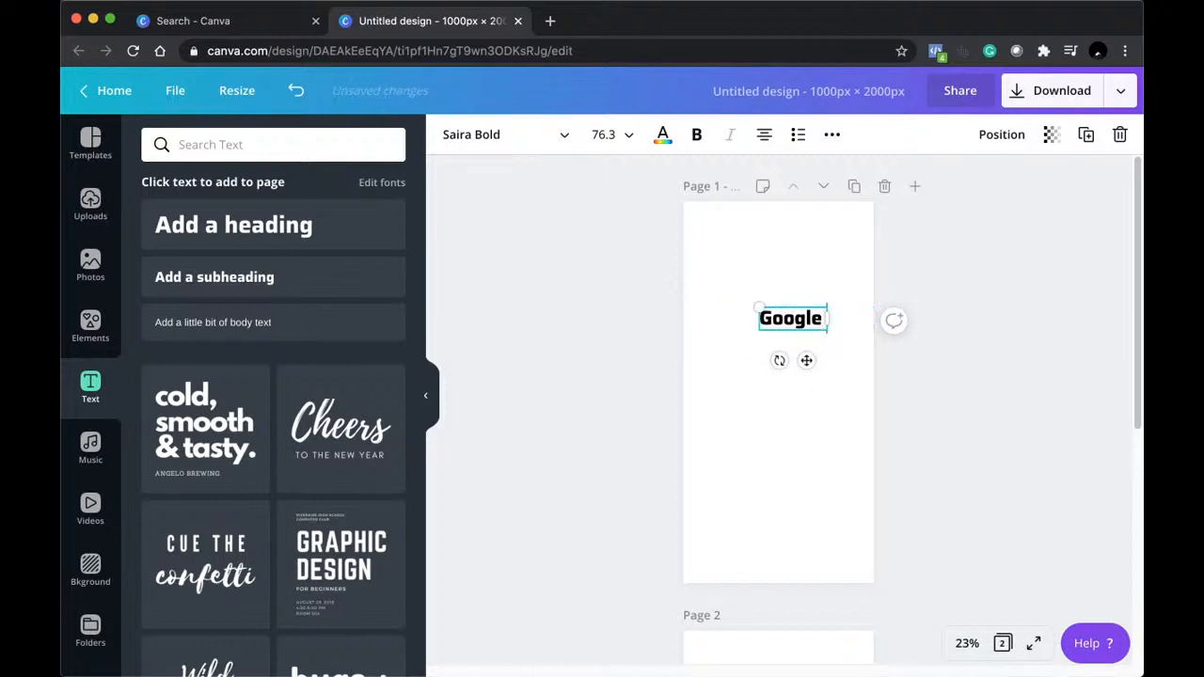
pyautogui.write(' App Tracking')
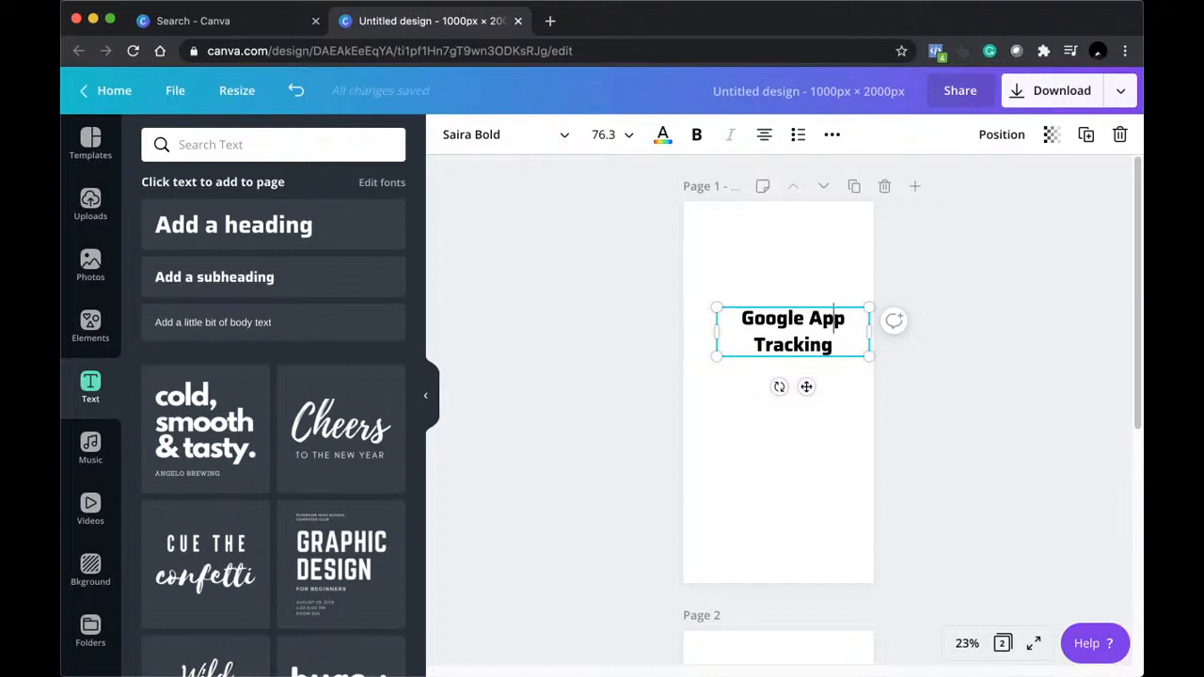
pyautogui.hotkey('shift', 'Left')
pyautogui.hotkey('shift', 'Left')
pyautogui.hotkey('shift', 'Left')
pyautogui.write('R')
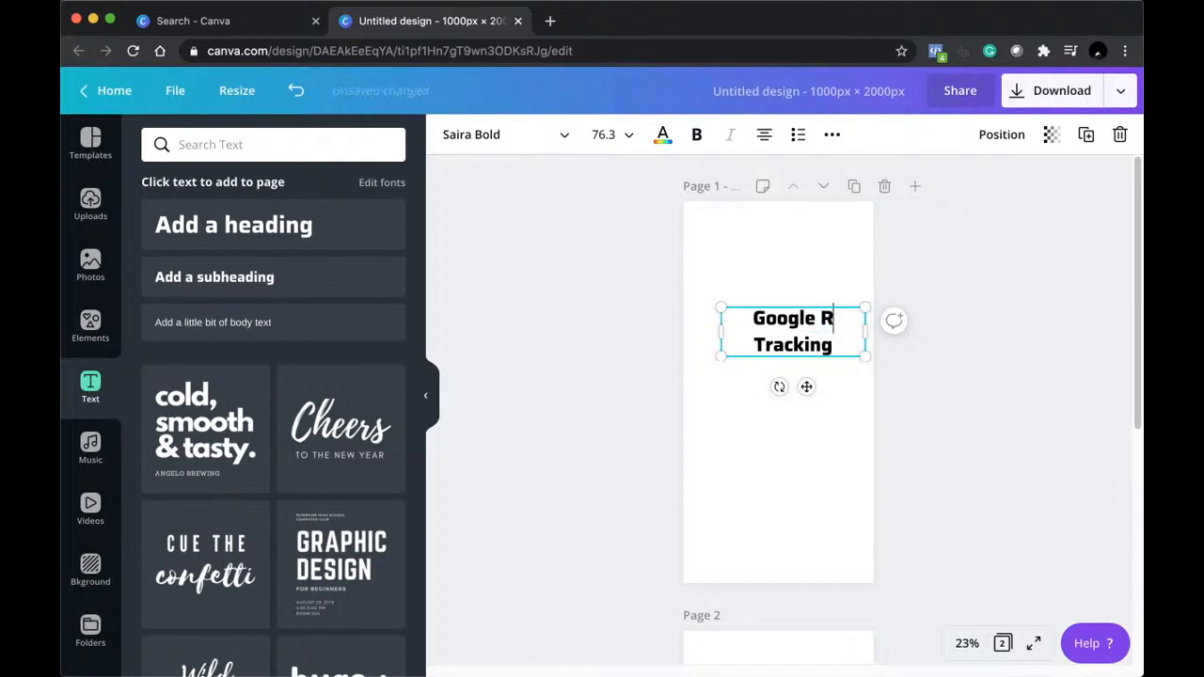
pyautogui.write('ank')
pyautogui.press('Down')
pyautogui.write('App')
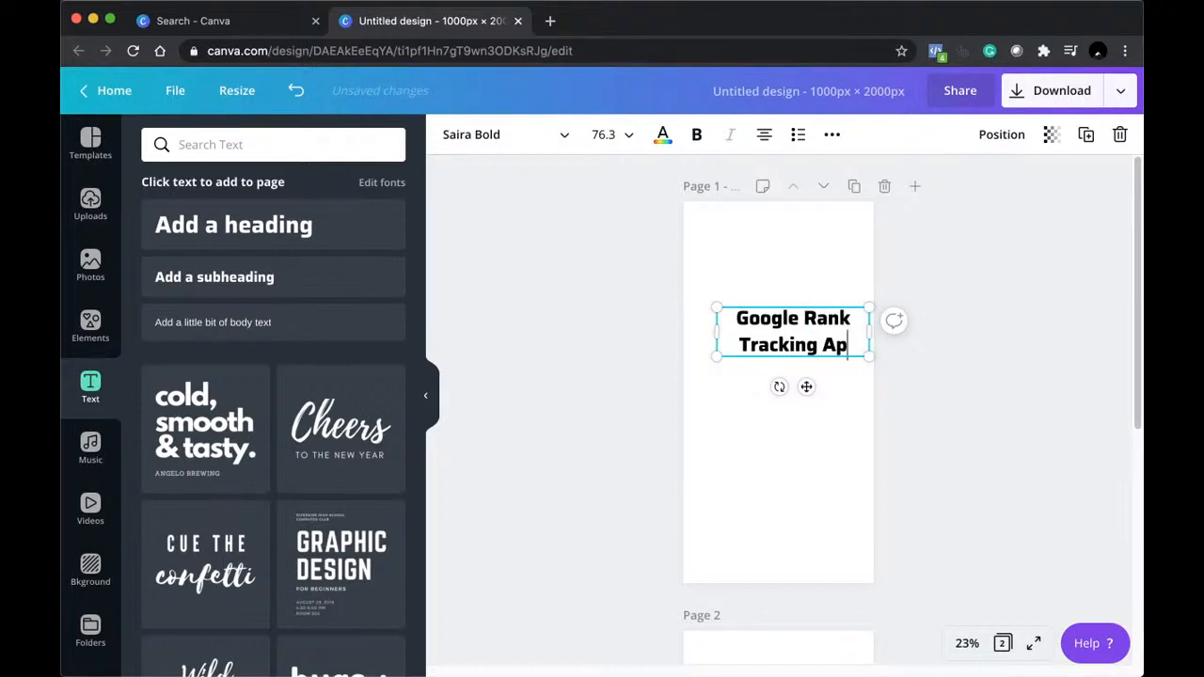
# Move the "Google Rank Tracking App" title near the top of the page, centred horizontally.
pyautogui.click(985, 328)
pyautogui.moveTo(775, 329); pyautogui.dragTo(763, 252)
pyautogui.doubleClick(801, 263)
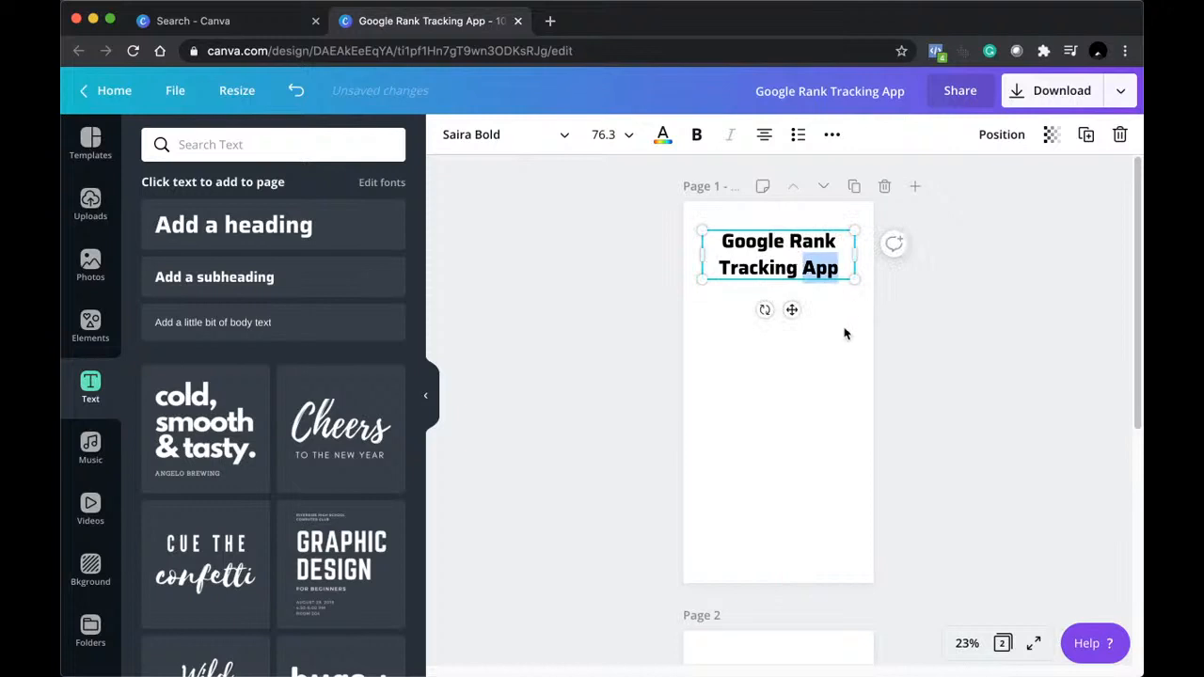
pyautogui.click(846, 331)
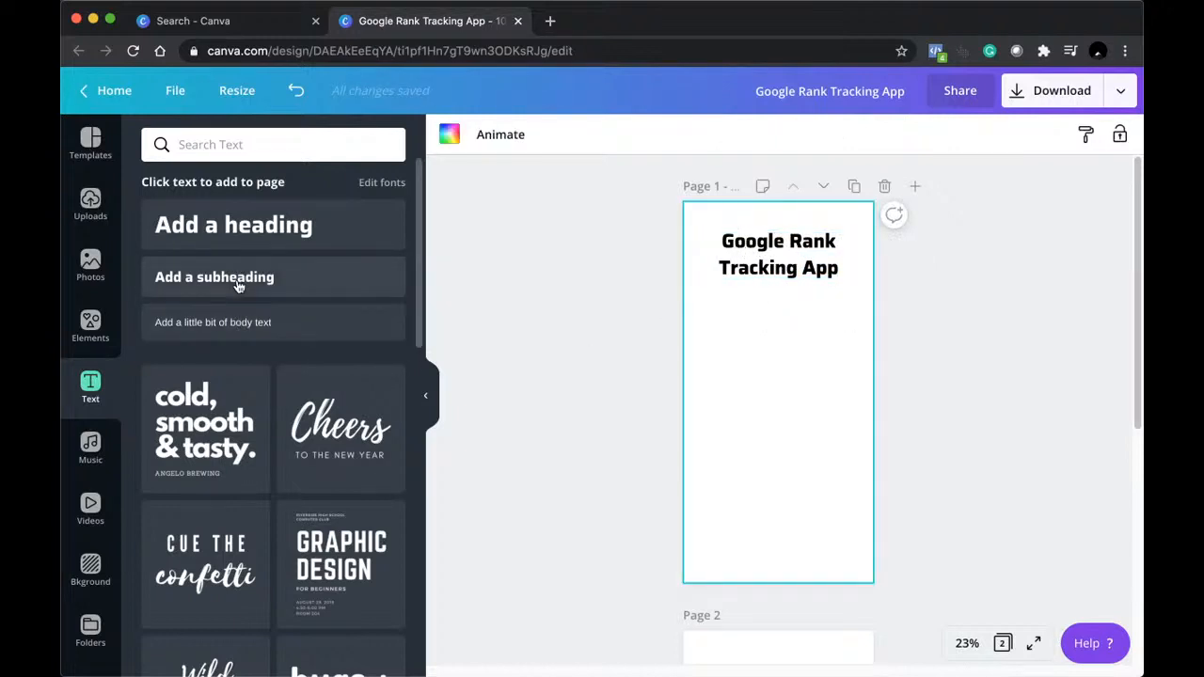
# Duplicate the title text box and place the copy directly below the original, aligned with it.
pyautogui.click(818, 239)
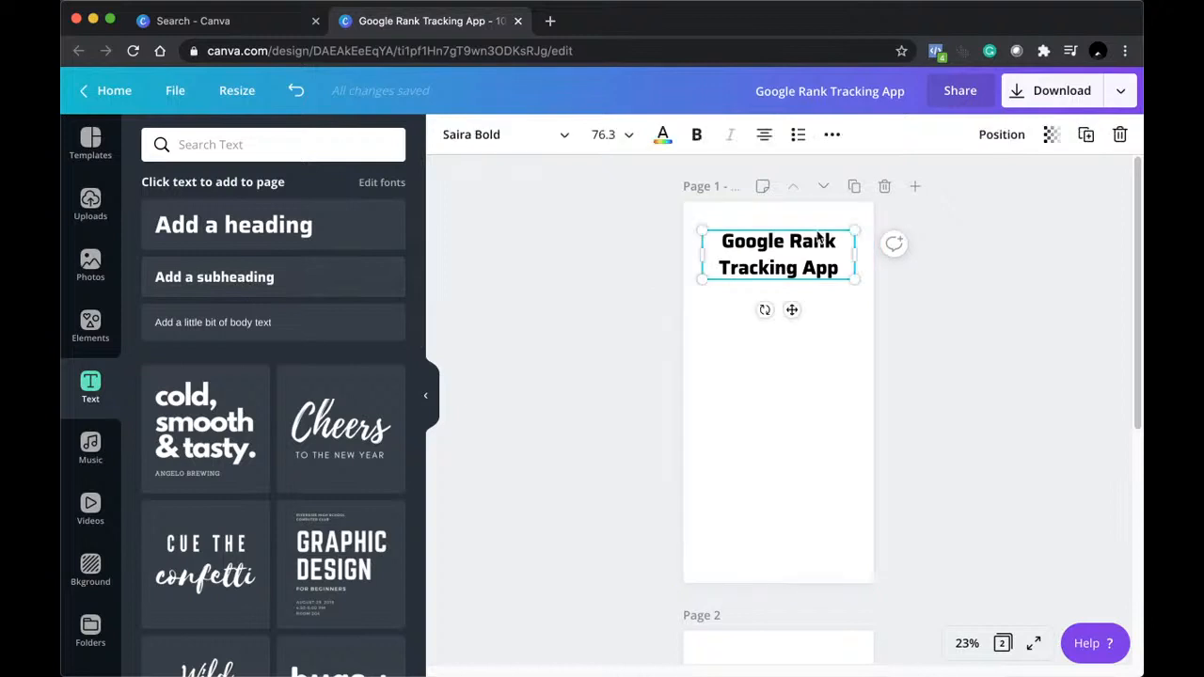
pyautogui.click(771, 420)
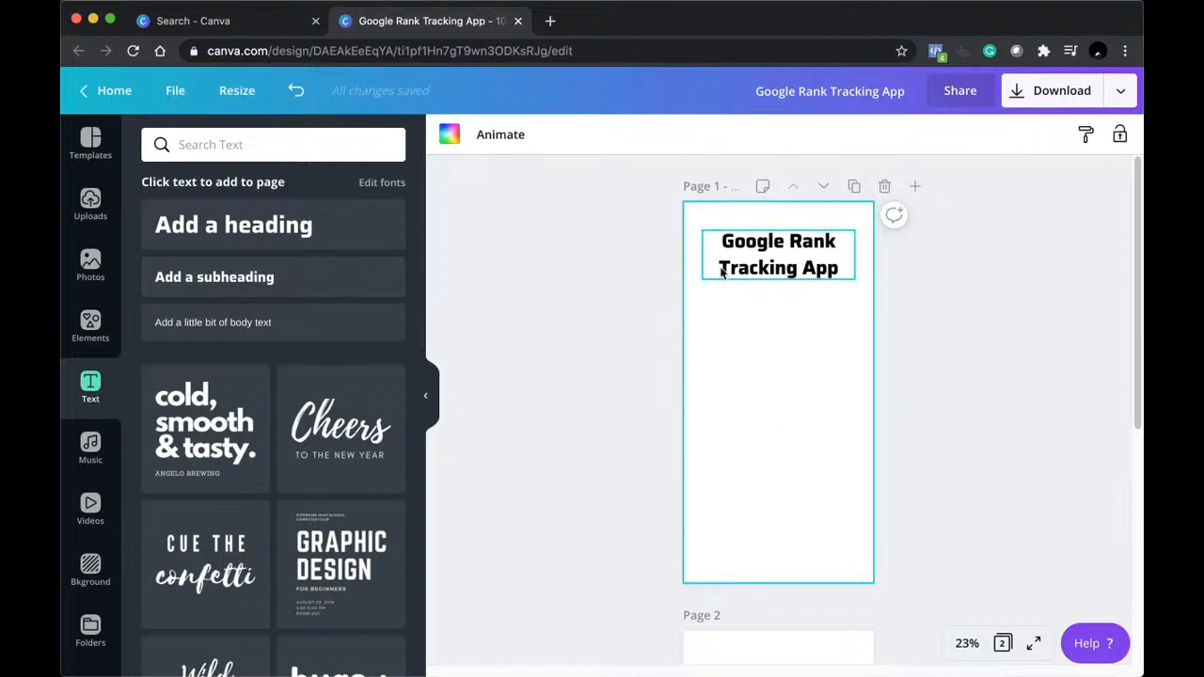
pyautogui.click(796, 256)
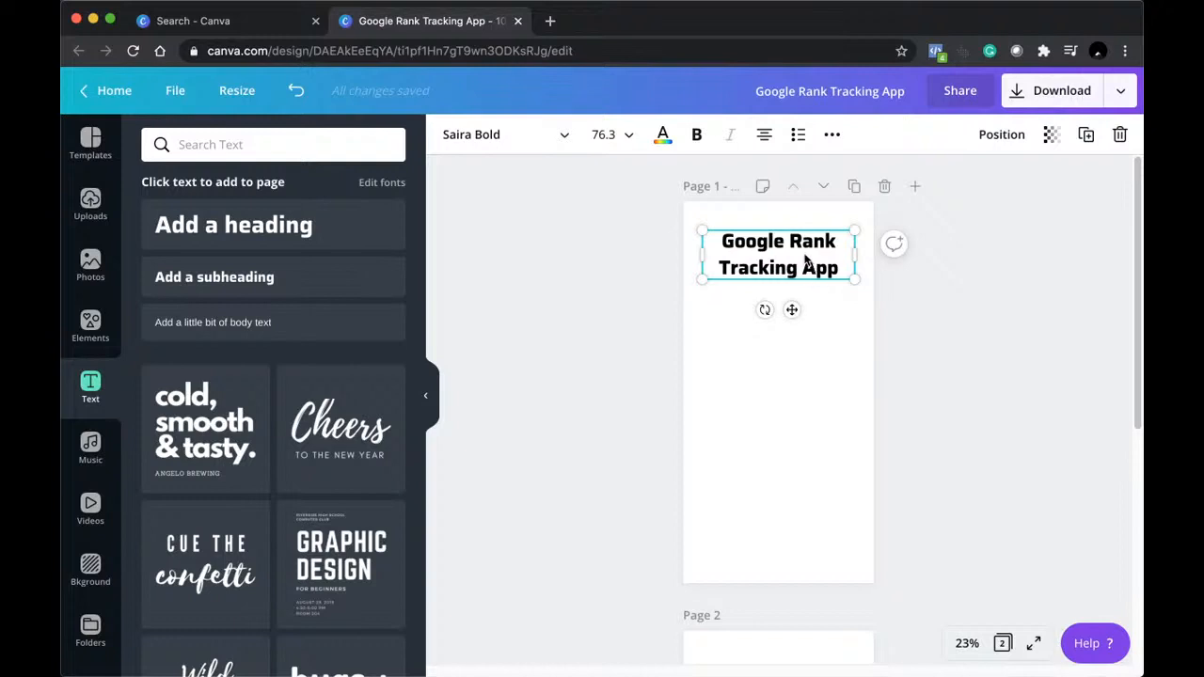
pyautogui.press('super+v')
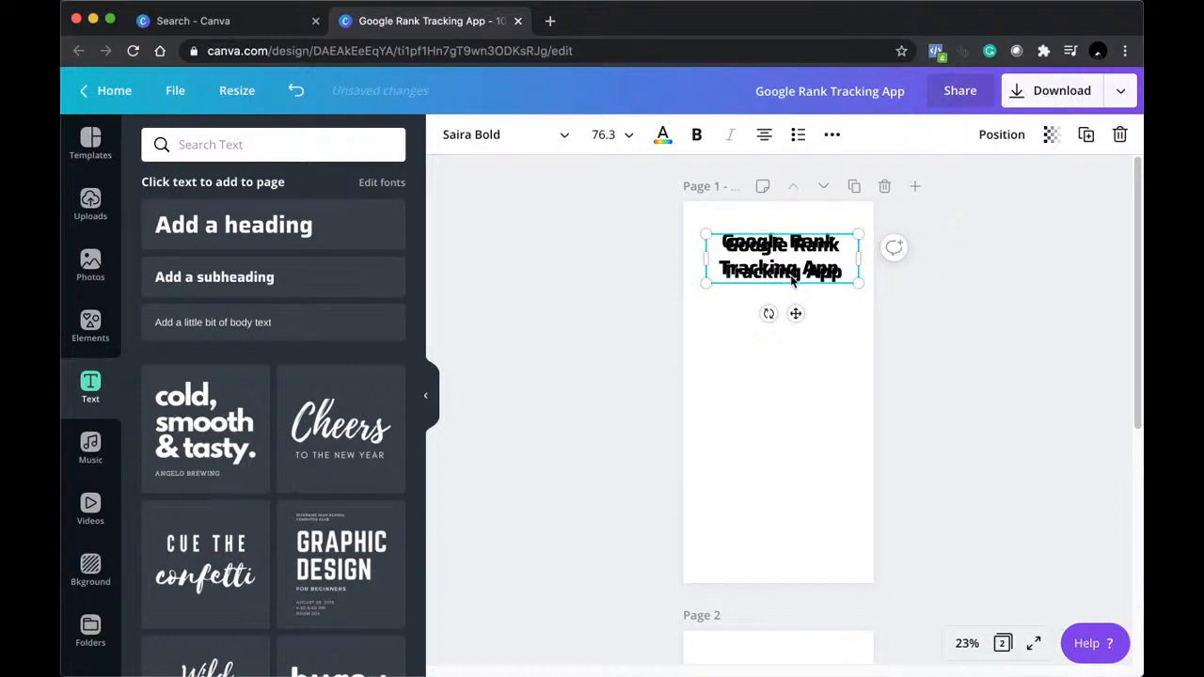
pyautogui.moveTo(793, 320); pyautogui.dragTo(789, 340)
pyautogui.rightClick(790, 340)
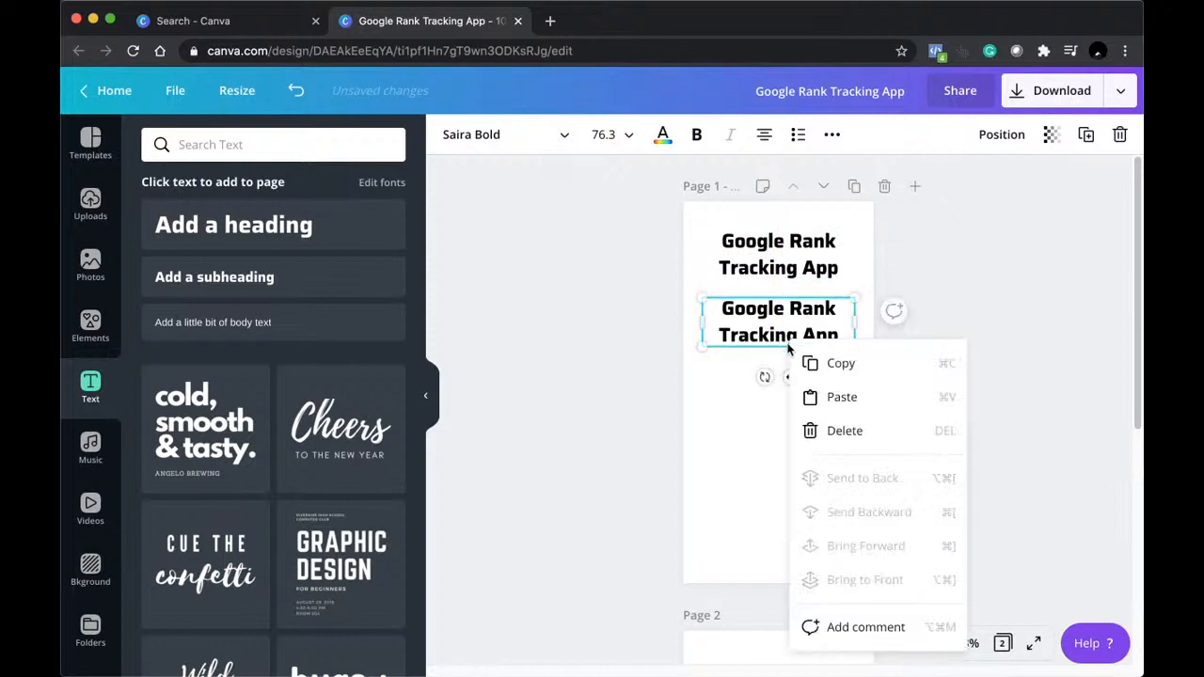
pyautogui.click(735, 441)
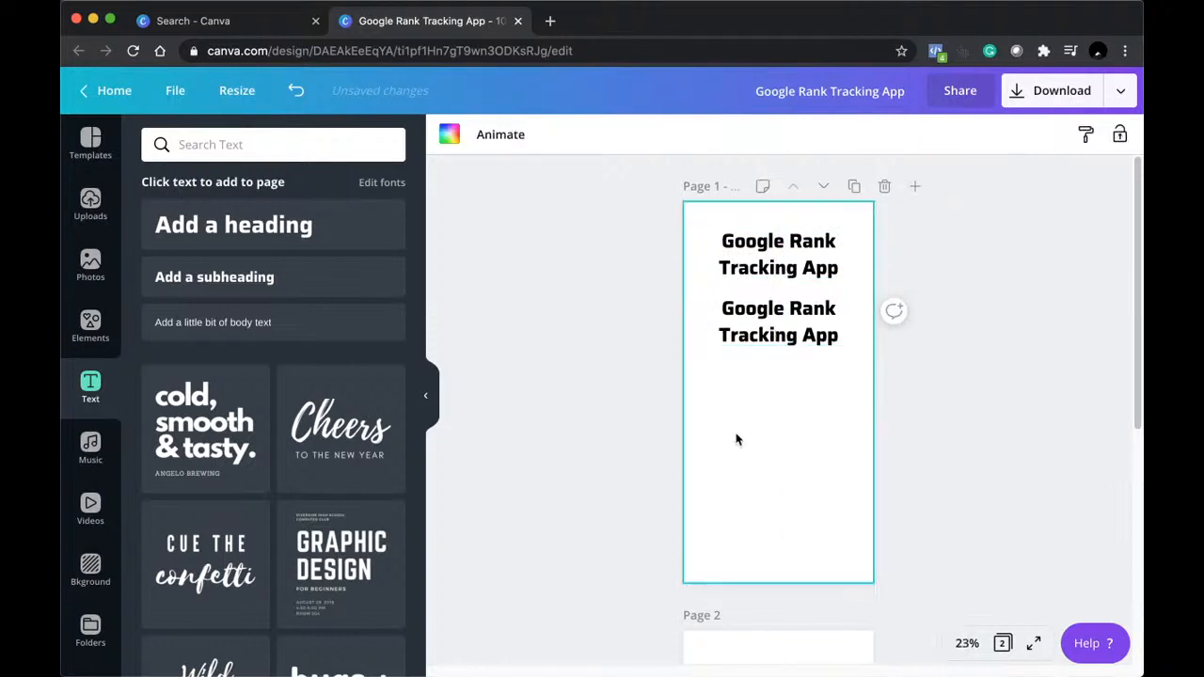
# Replace the text of the duplicated box with "Whats your website address".
pyautogui.click(772, 308)
pyautogui.click(771, 308)
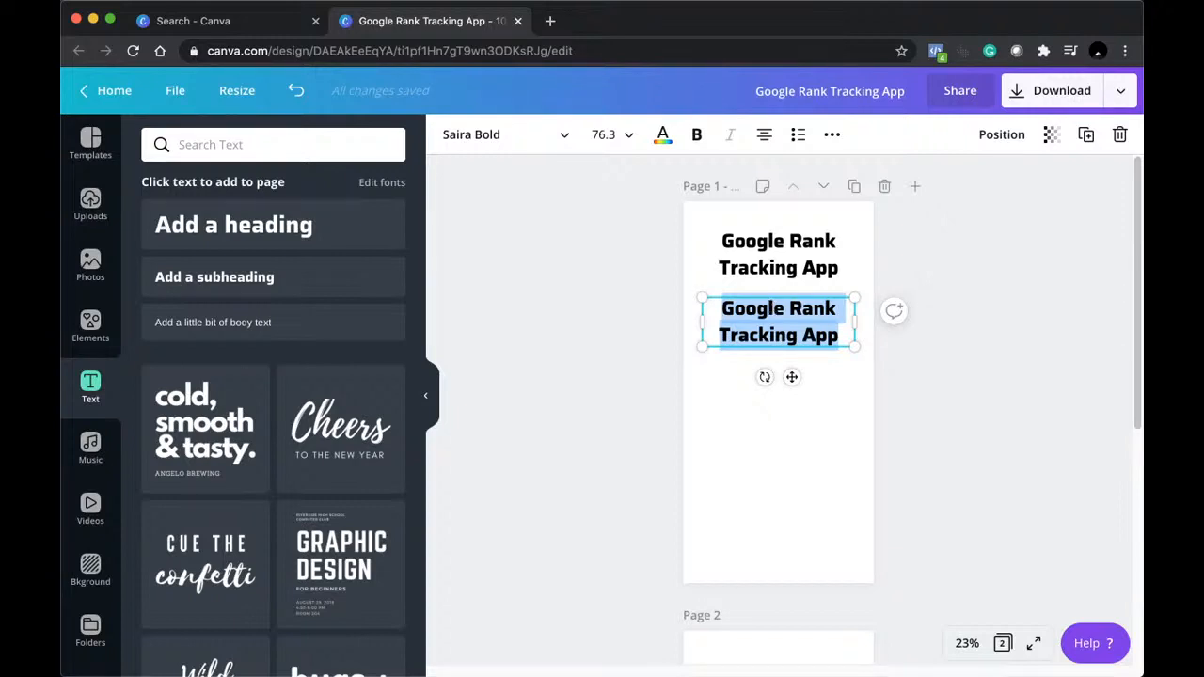
pyautogui.write('What')
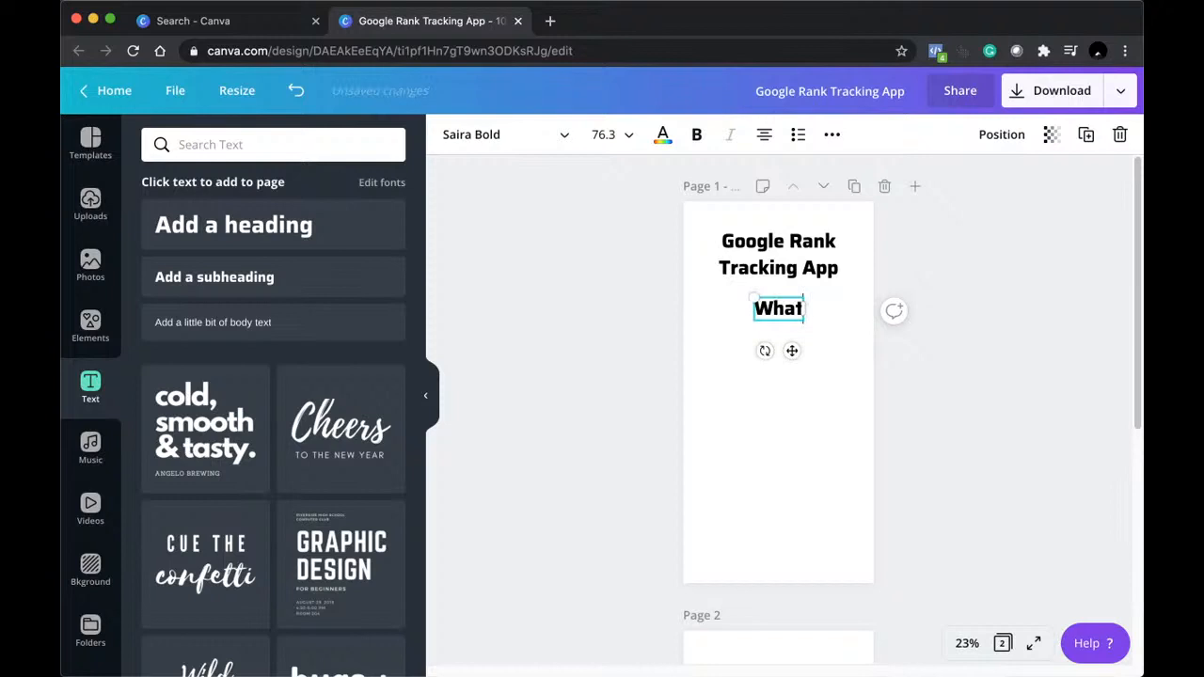
pyautogui.write('s you')
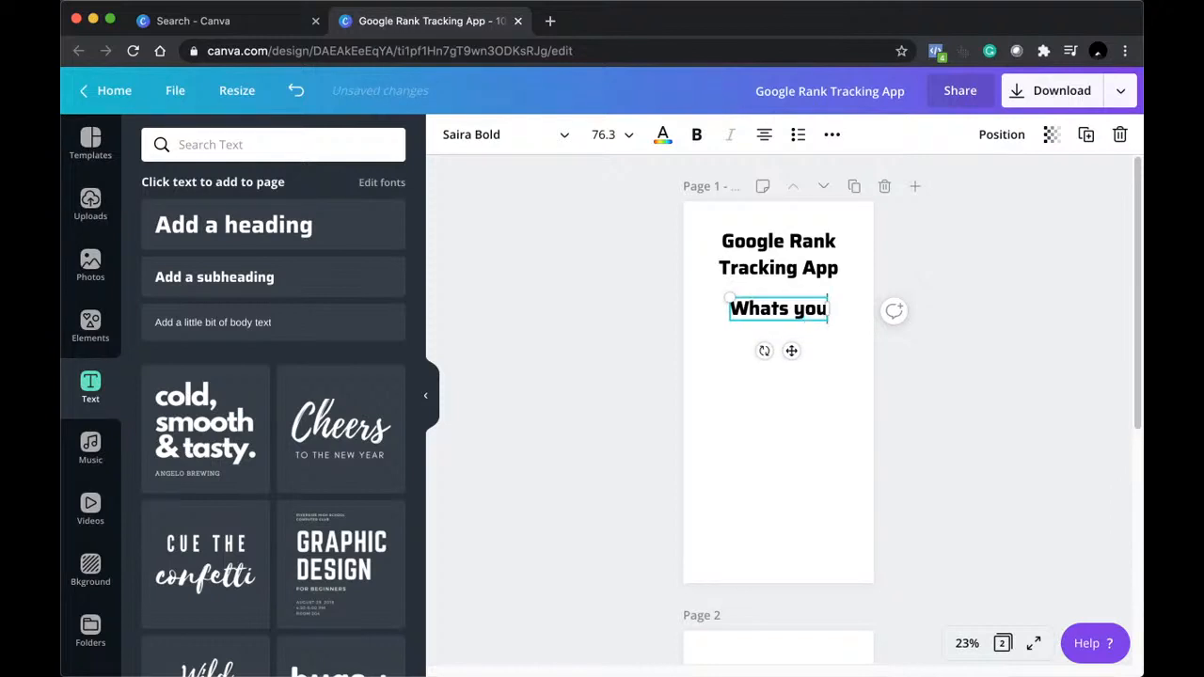
pyautogui.write('r website address')
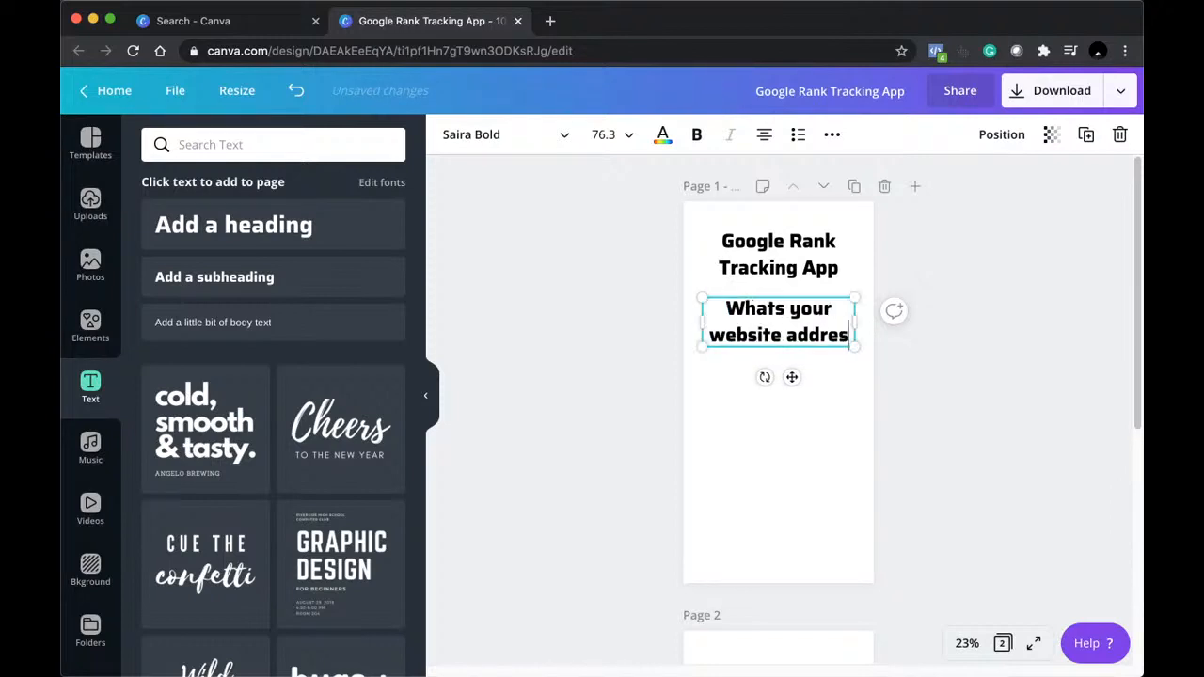
# Set the font size of the website address question to 48.
pyautogui.tripleClick(778, 334)
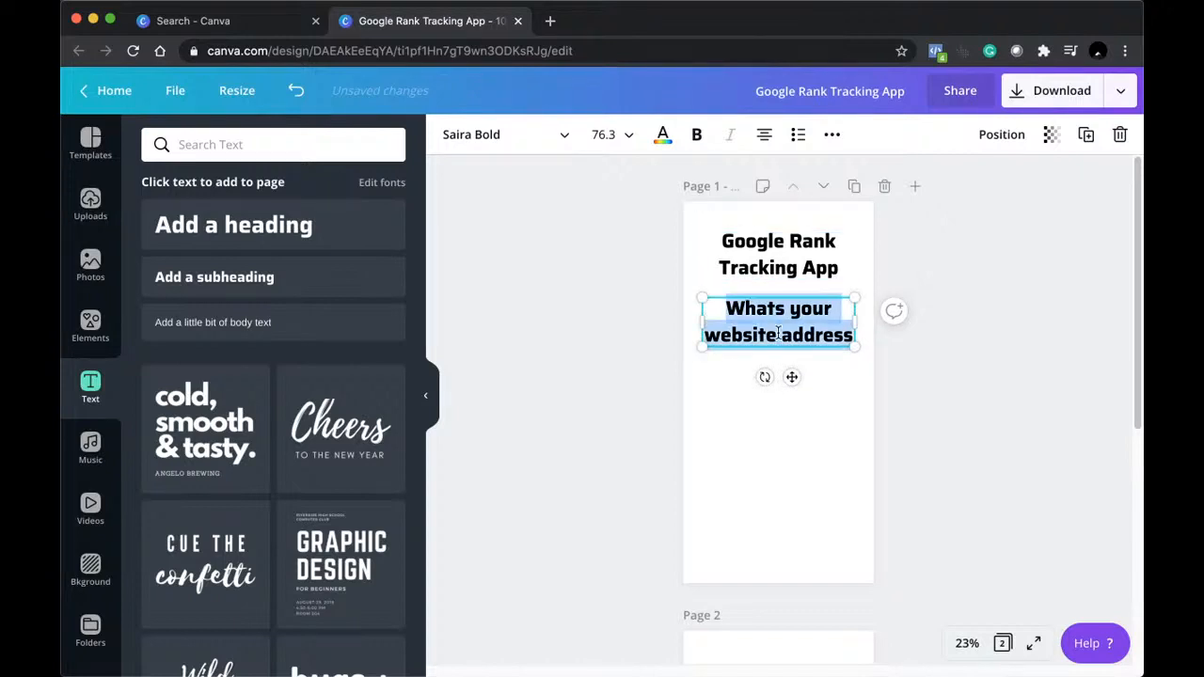
pyautogui.click(626, 138)
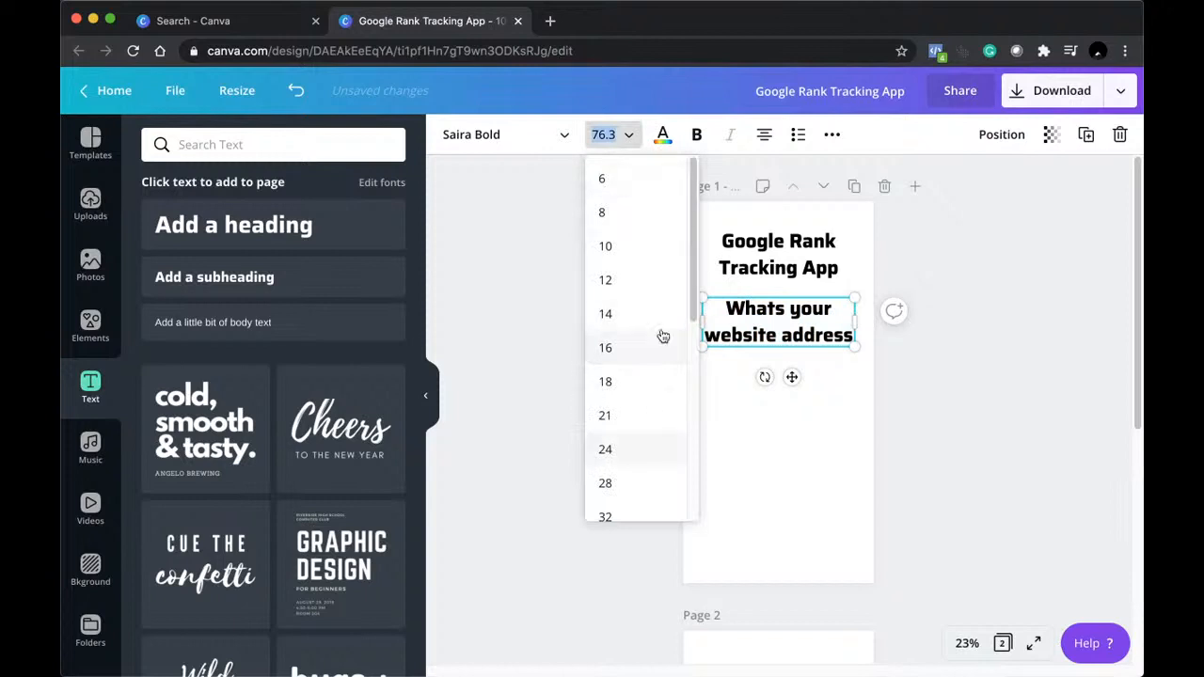
pyautogui.scroll(-5, 640, 339)
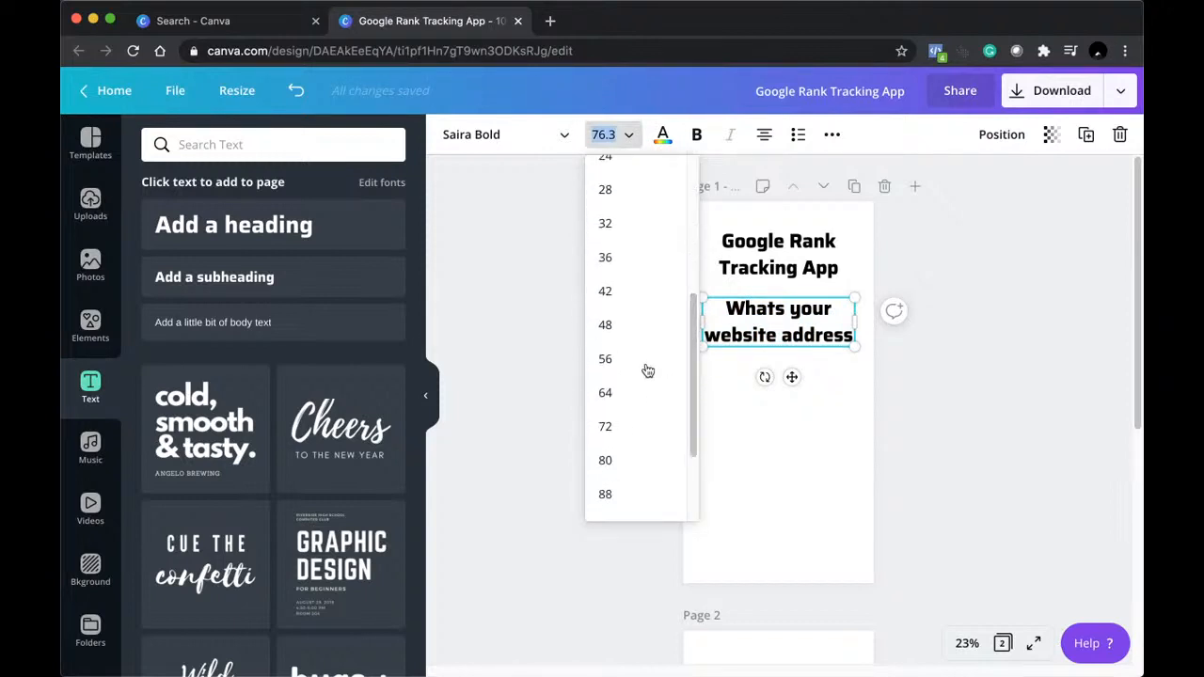
pyautogui.click(638, 331)
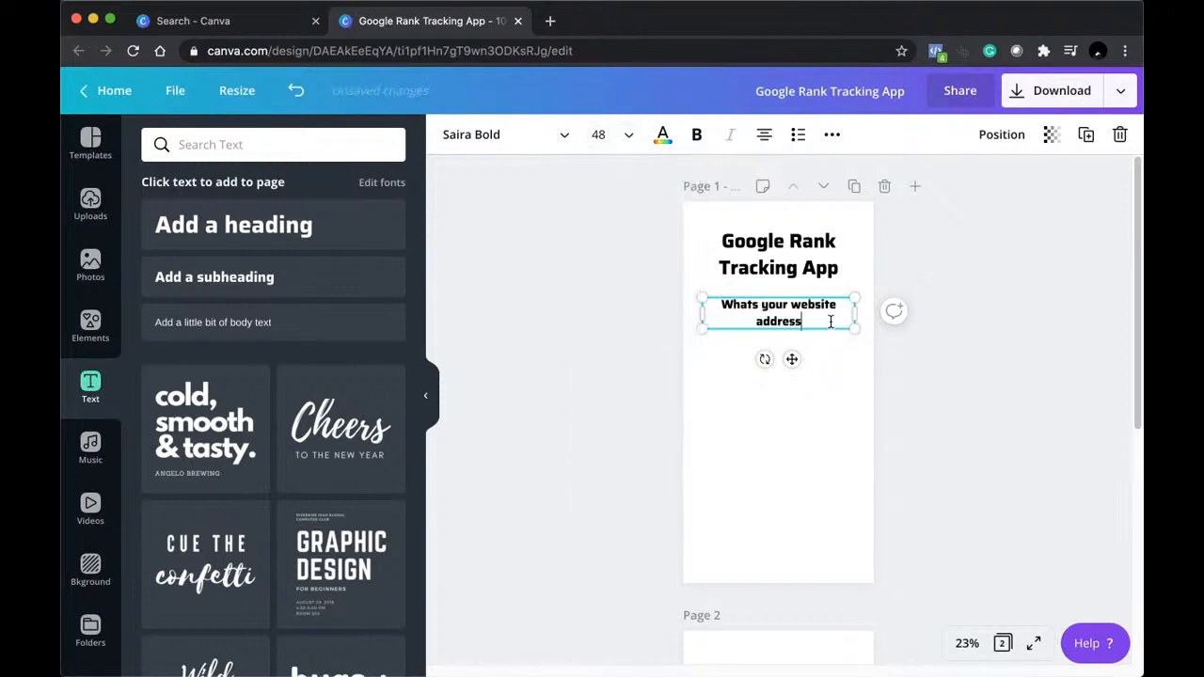
# Turn the website address question into item 1 of a numbered list.
pyautogui.press('Up')
pyautogui.press('Up')
pyautogui.write('1.')
pyautogui.press('Down')
pyautogui.press('Down')
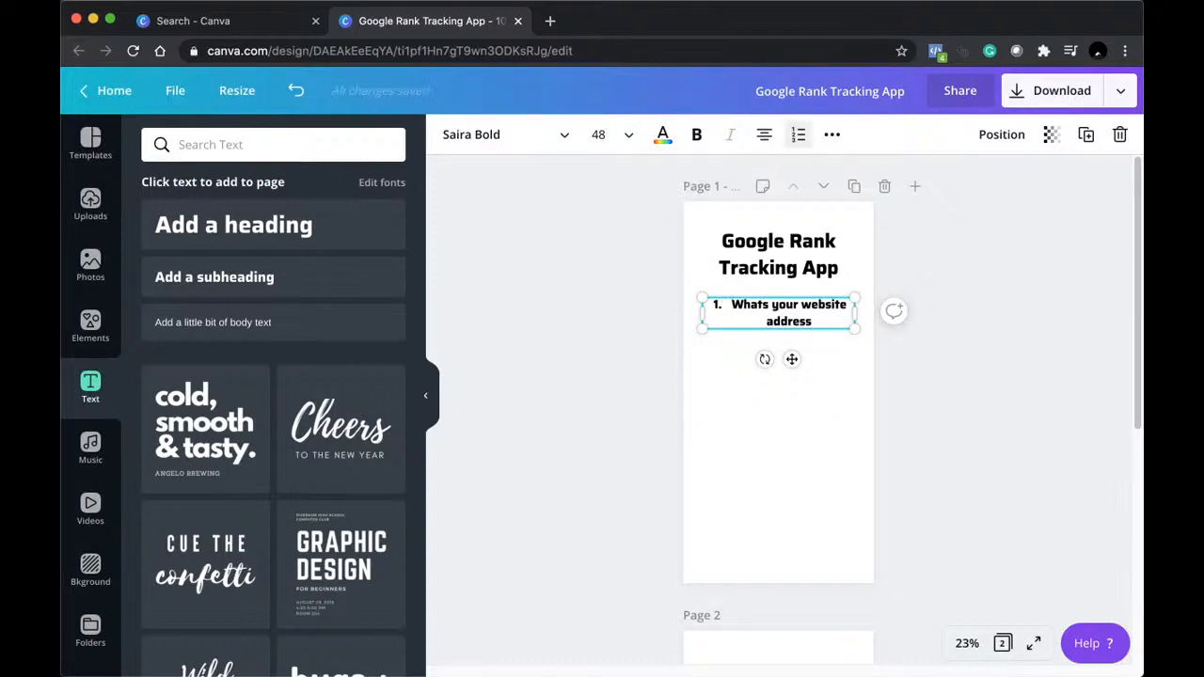
# Add a second numbered item reading "What location do you operate in?".
pyautogui.press('Return')
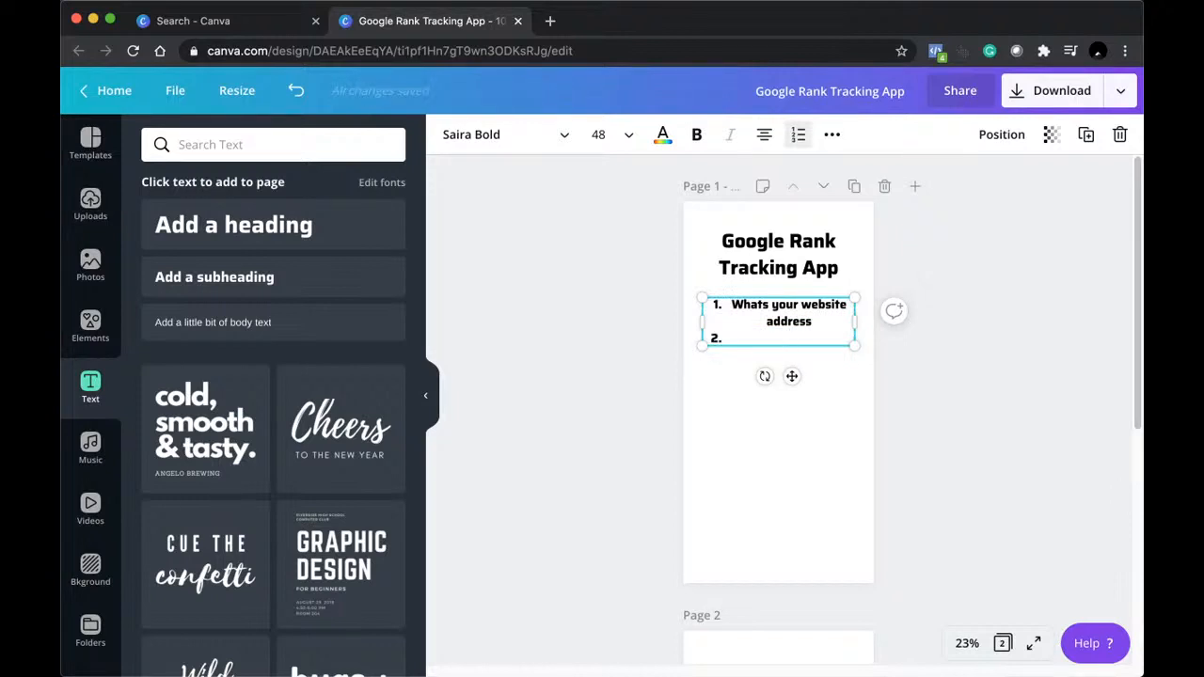
pyautogui.write('What')
pyautogui.press('BackSpace')
pyautogui.press('BackSpace')
pyautogui.write('at location do')
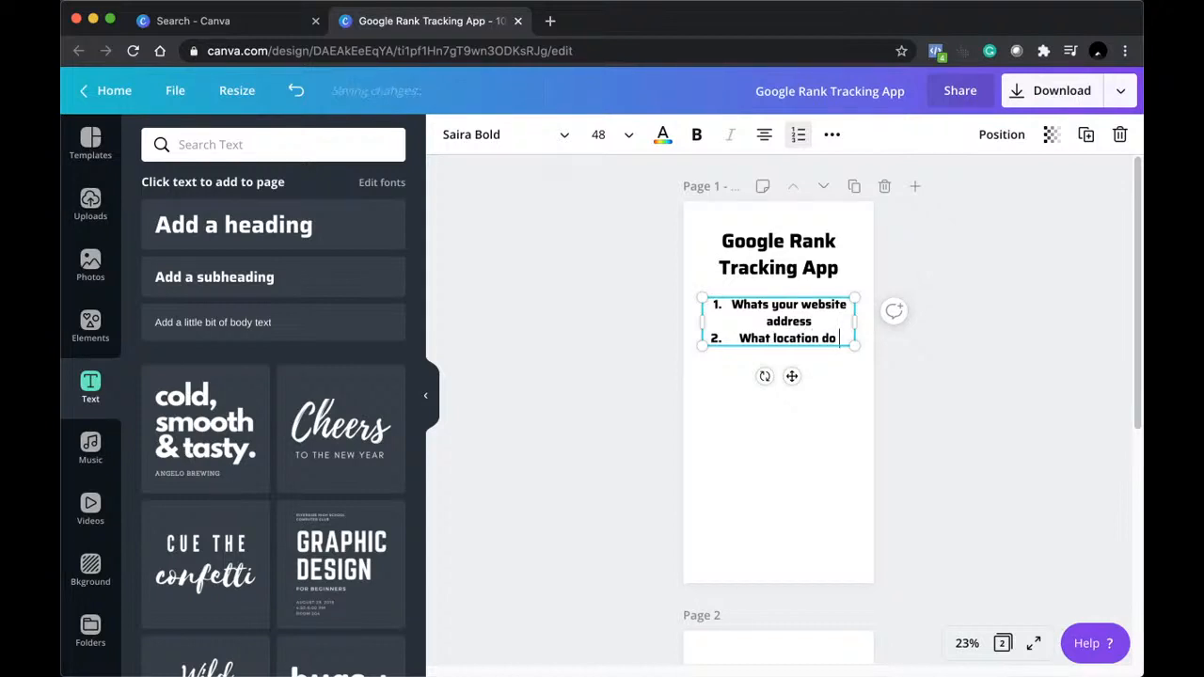
pyautogui.write(' you oper')
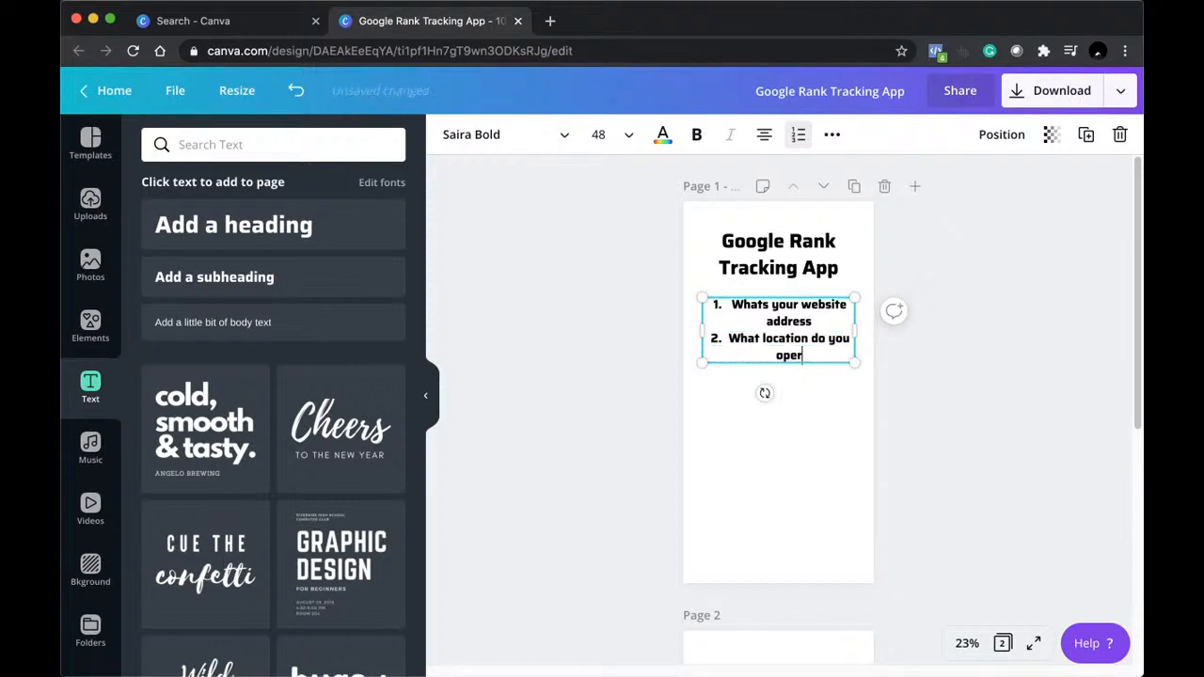
pyautogui.write('ate in?')
# Add a question mark to the end of the first list item and start an empty third item.
pyautogui.press('Up')
pyautogui.press('Up')
pyautogui.write('?')
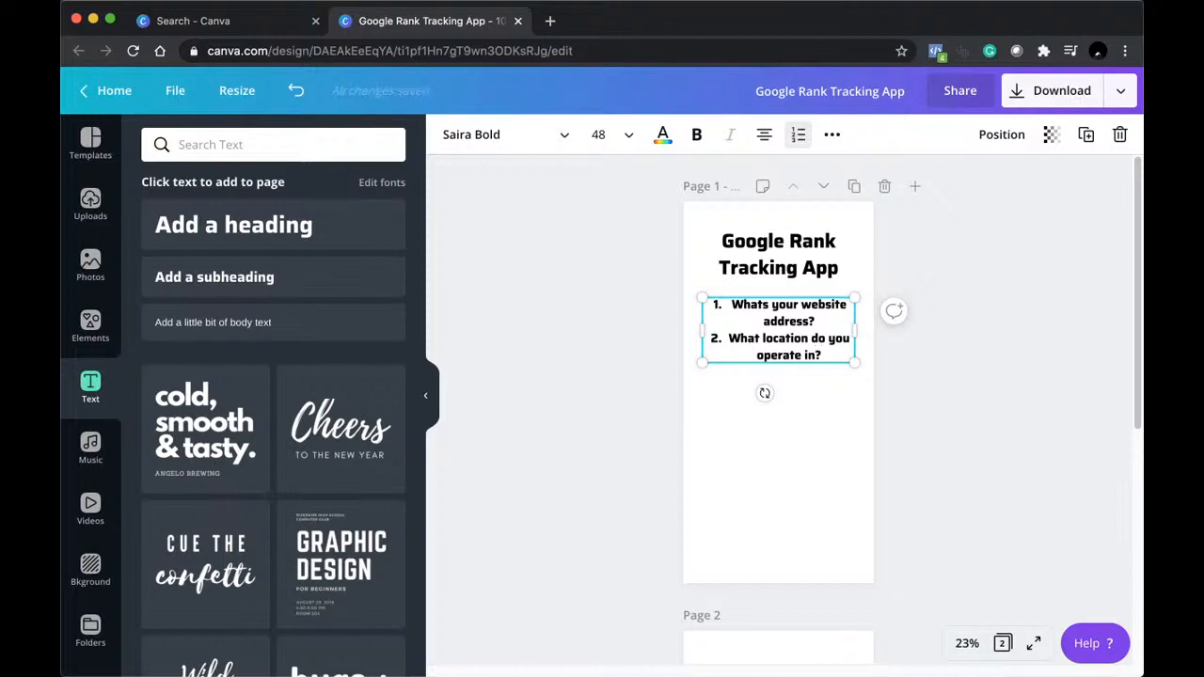
pyautogui.press('Return')
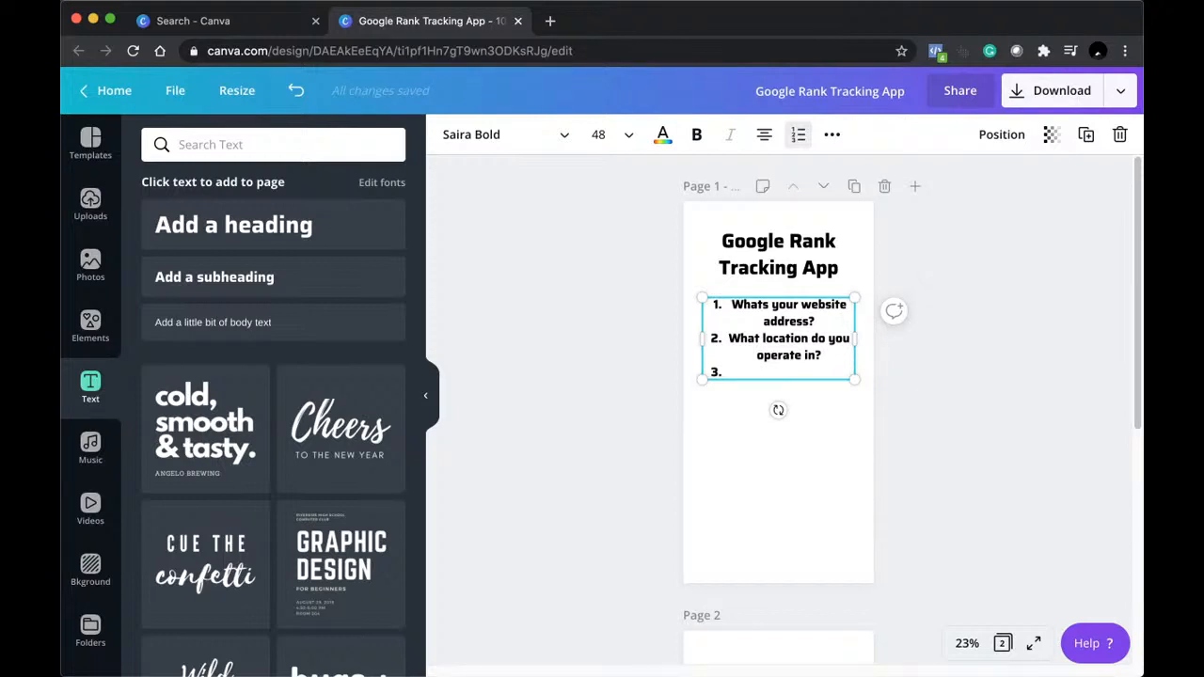
pyautogui.click(800, 248)
pyautogui.click(836, 268)
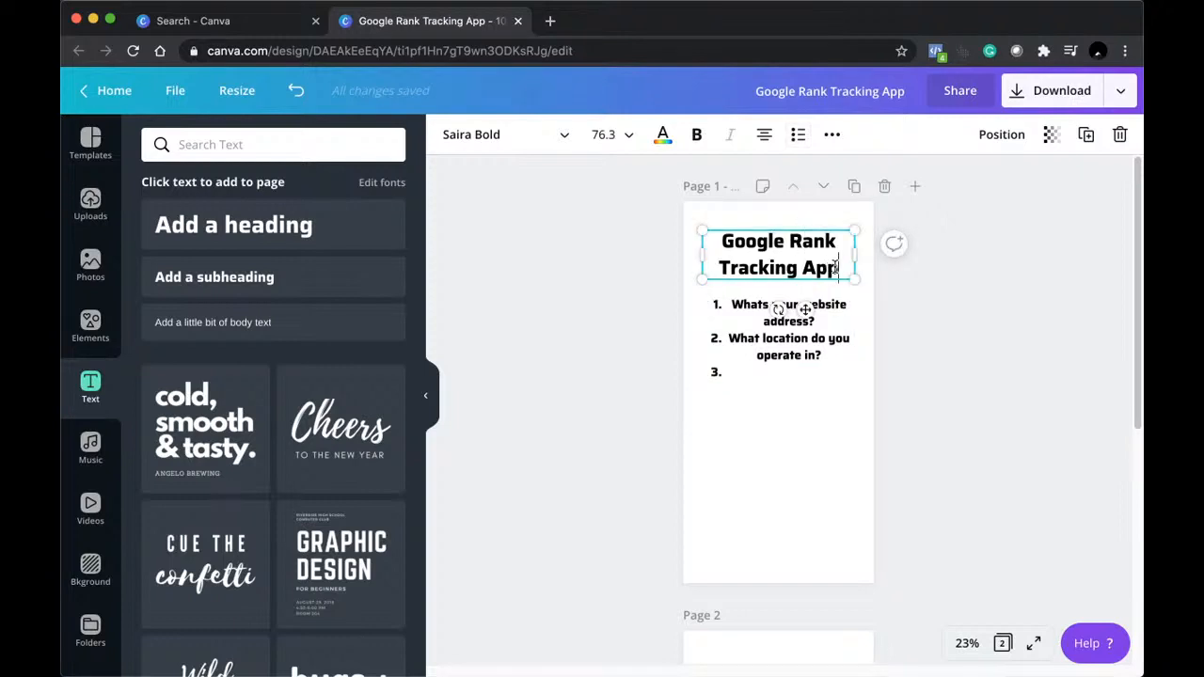
pyautogui.press('Left')
pyautogui.press('Left')
pyautogui.press('Left')
pyautogui.press('Left')
pyautogui.hotkey('shift', 'Up')
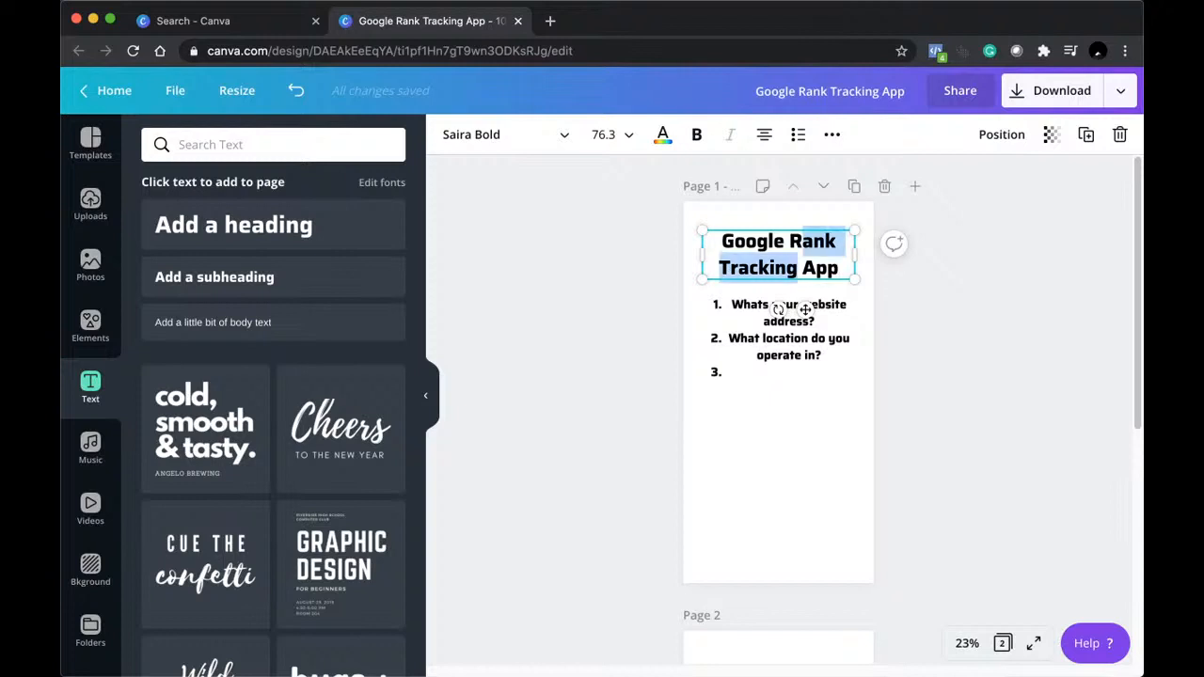
pyautogui.hotkey('shift', 'Left')
pyautogui.hotkey('shift', 'Left')
pyautogui.press('Right')
pyautogui.press('Down')
pyautogui.hotkey('shift', 'Up')
pyautogui.hotkey('shift', 'Up')
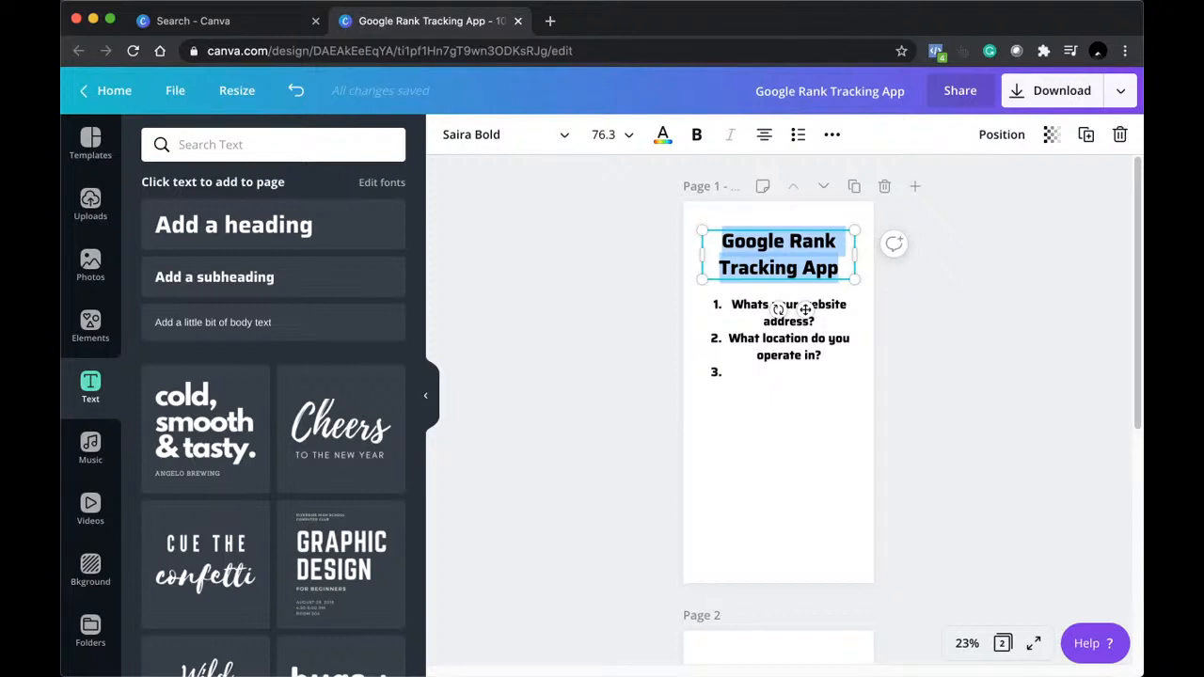
pyautogui.moveTo(840, 268); pyautogui.dragTo(841, 243)
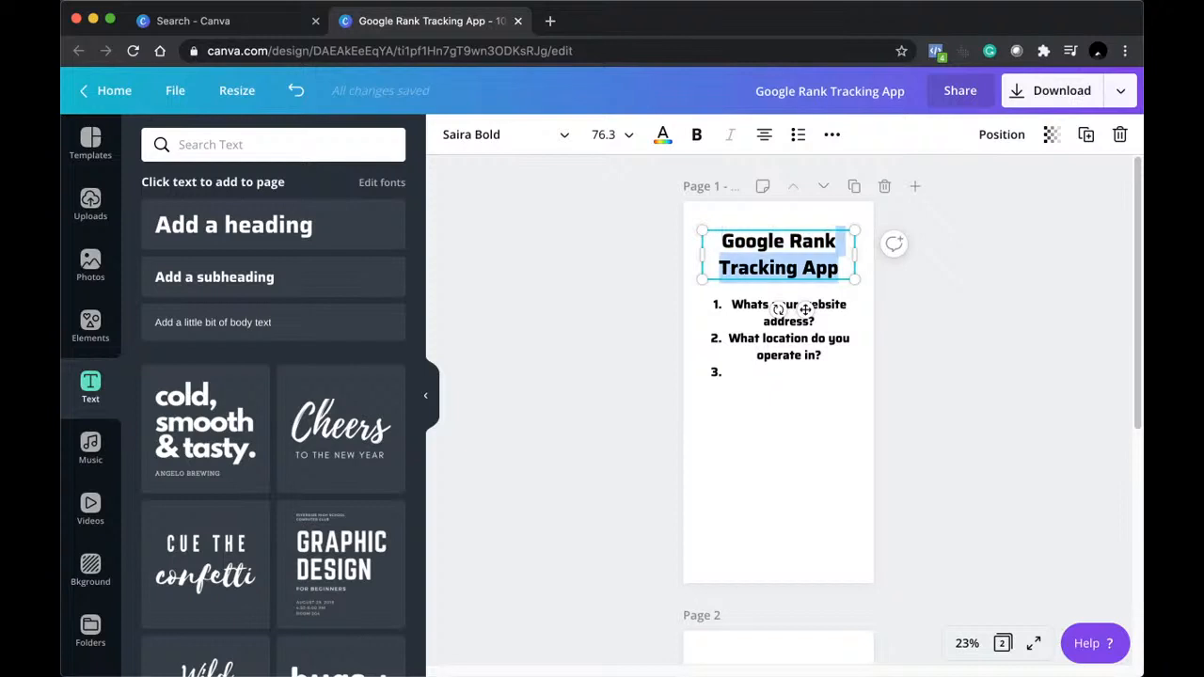
pyautogui.click(840, 268)
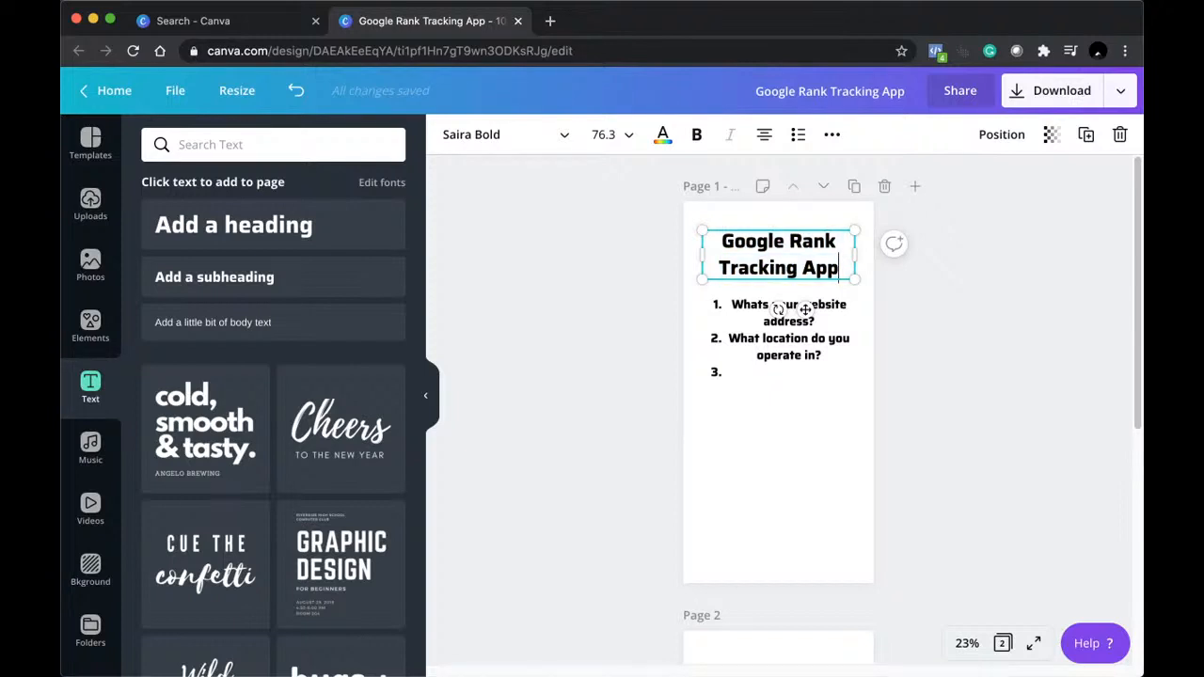
pyautogui.hotkey('shift', 'Up')
pyautogui.hotkey('shift', 'Up')
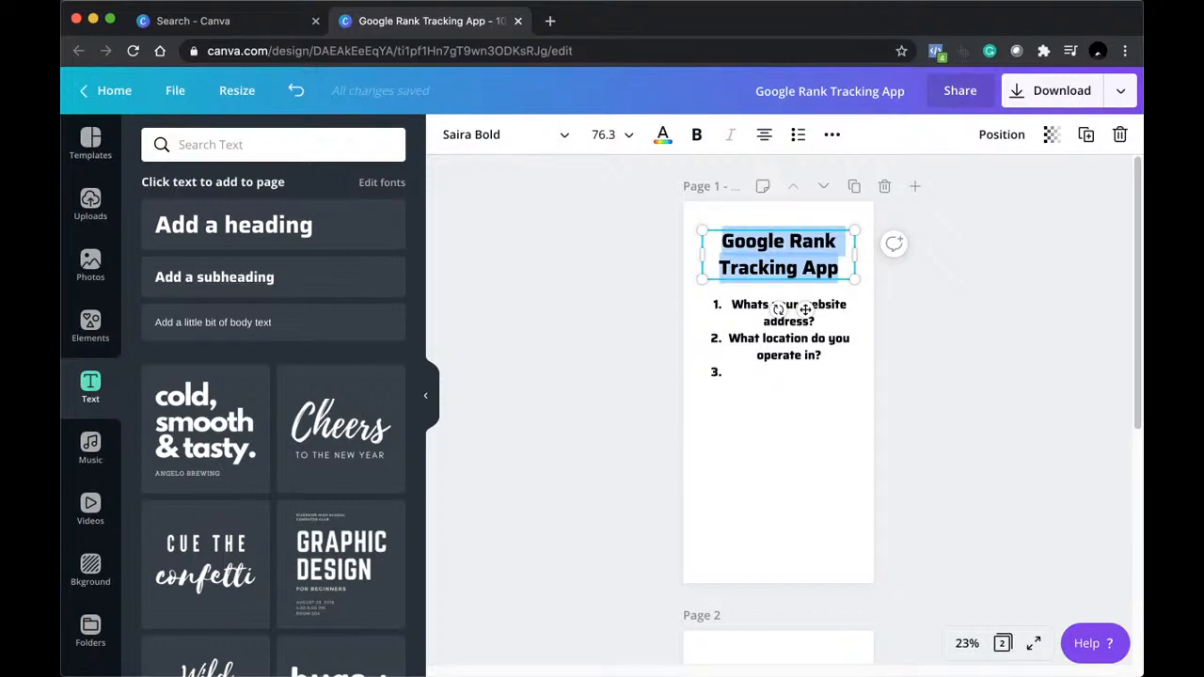
pyautogui.press('Down')
pyautogui.press('Up')
pyautogui.press('Down')
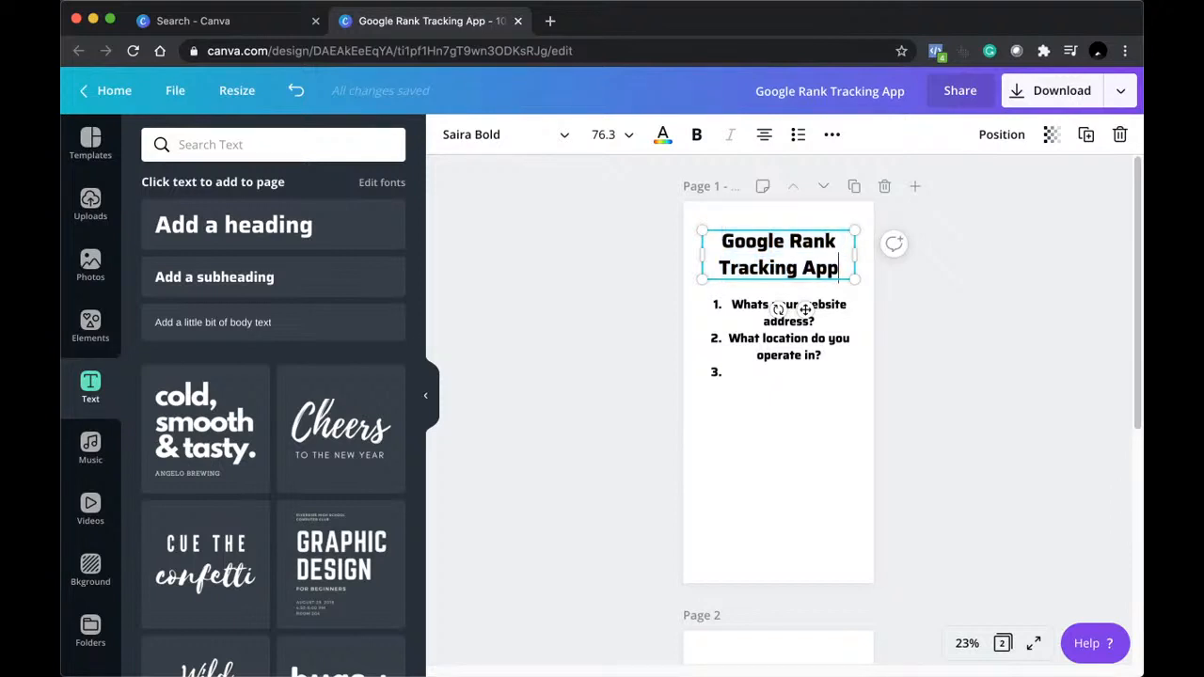
# Replace the word "Google" in the page title with "Tuition Centre".
pyautogui.press('Up')
pyautogui.press('Down')
pyautogui.press('Up')
pyautogui.press('Left')
pyautogui.press('Left')
pyautogui.hotkey('shift', 'alt', 'Left')
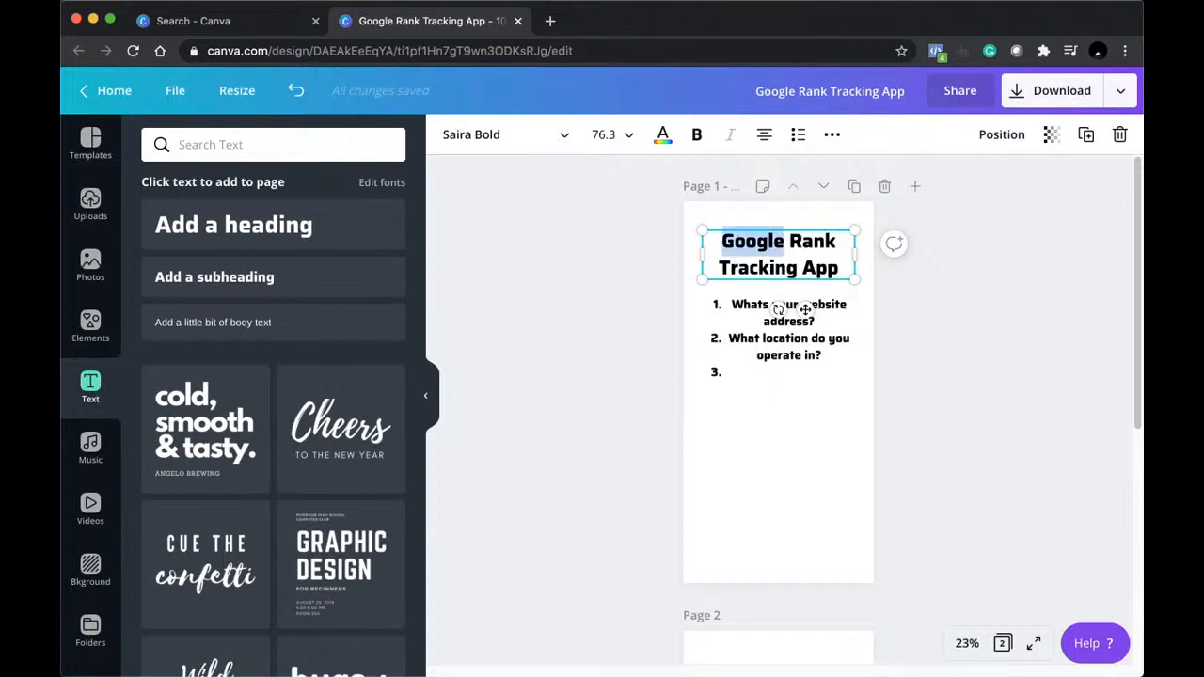
pyautogui.write('Tuition Centre')
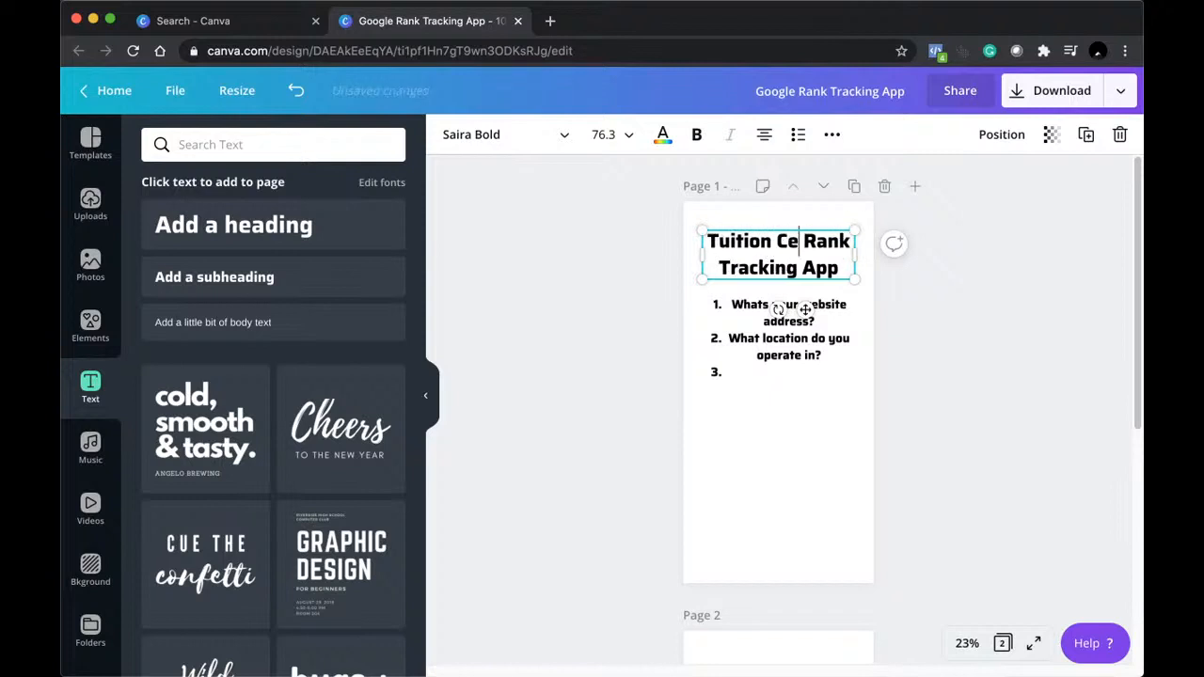
pyautogui.press('Down')
pyautogui.press('Down')
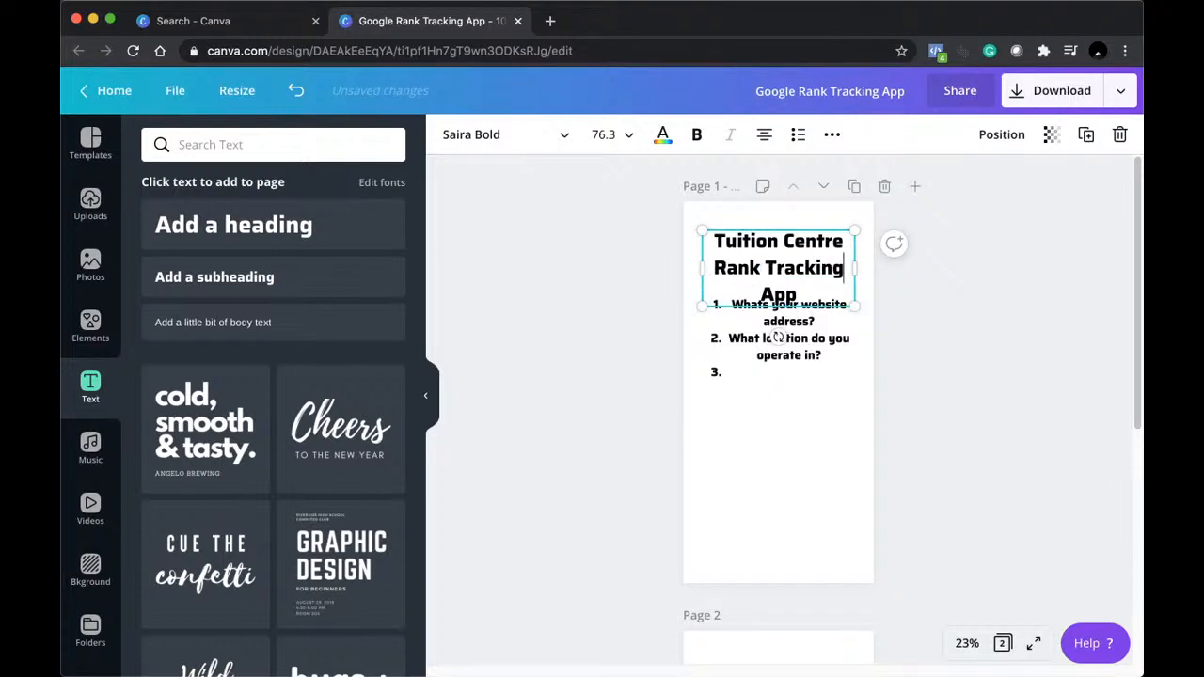
# Widen the title text box on both sides to the full page width of 1,000 px.
pyautogui.click(858, 282)
pyautogui.click(853, 274)
pyautogui.moveTo(855, 268); pyautogui.dragTo(869, 268)
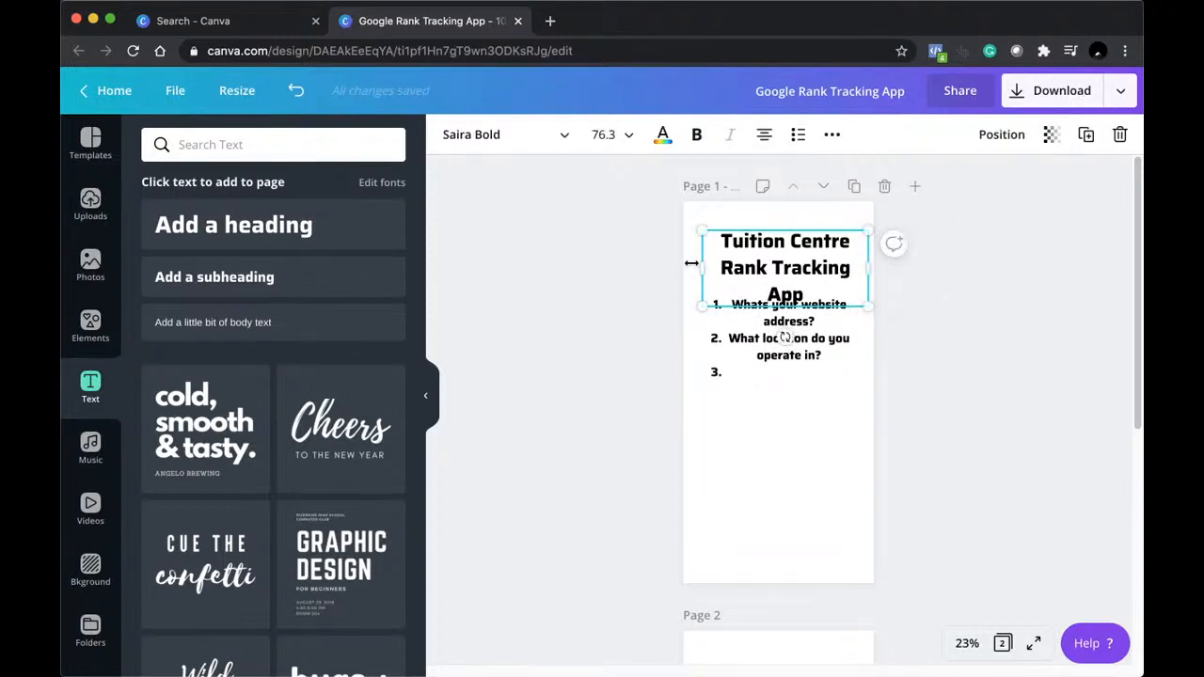
pyautogui.moveTo(692, 266); pyautogui.dragTo(679, 266)
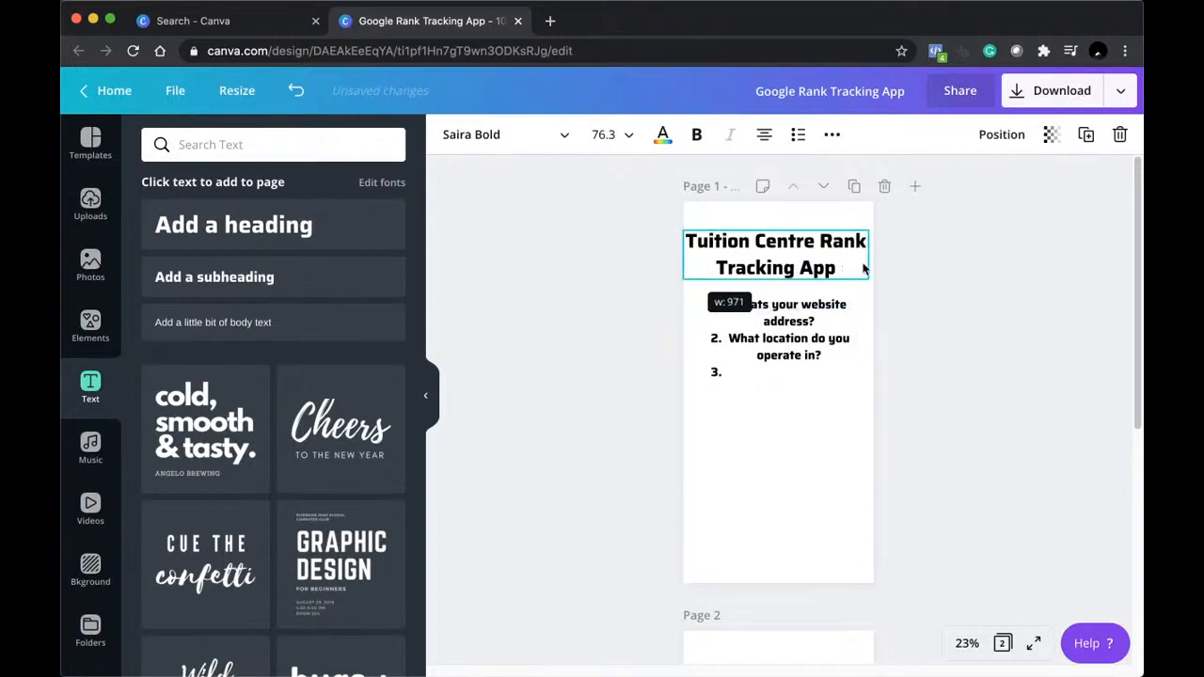
pyautogui.moveTo(869, 255); pyautogui.dragTo(875, 256)
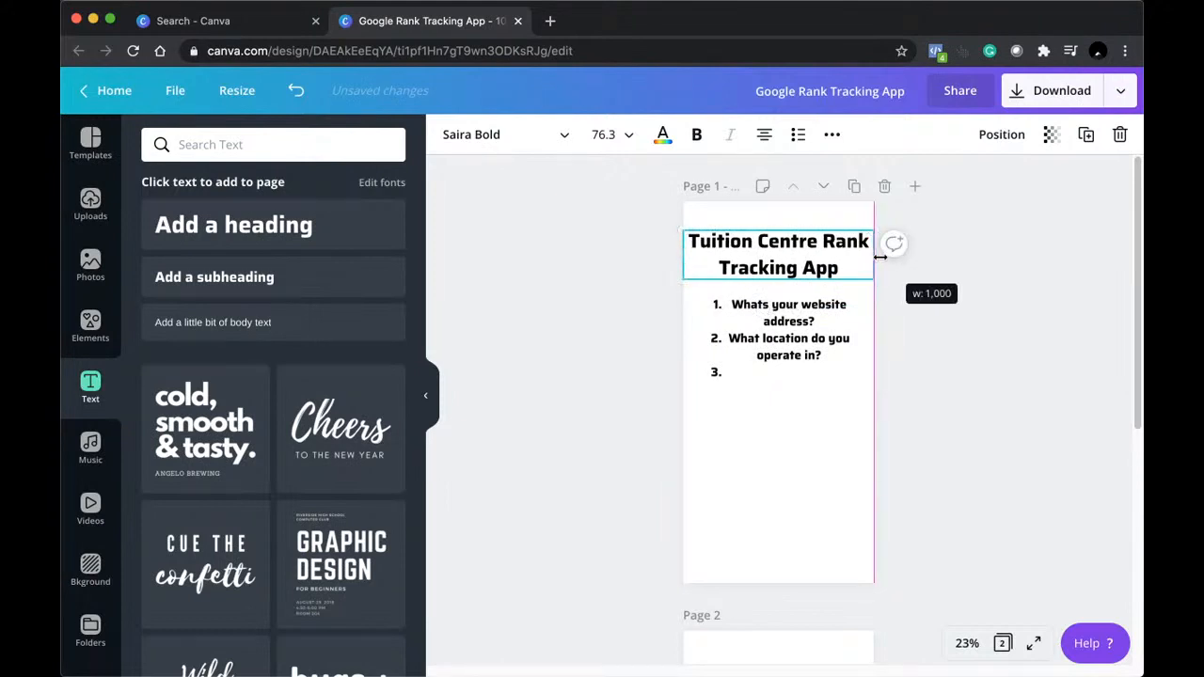
pyautogui.click(906, 353)
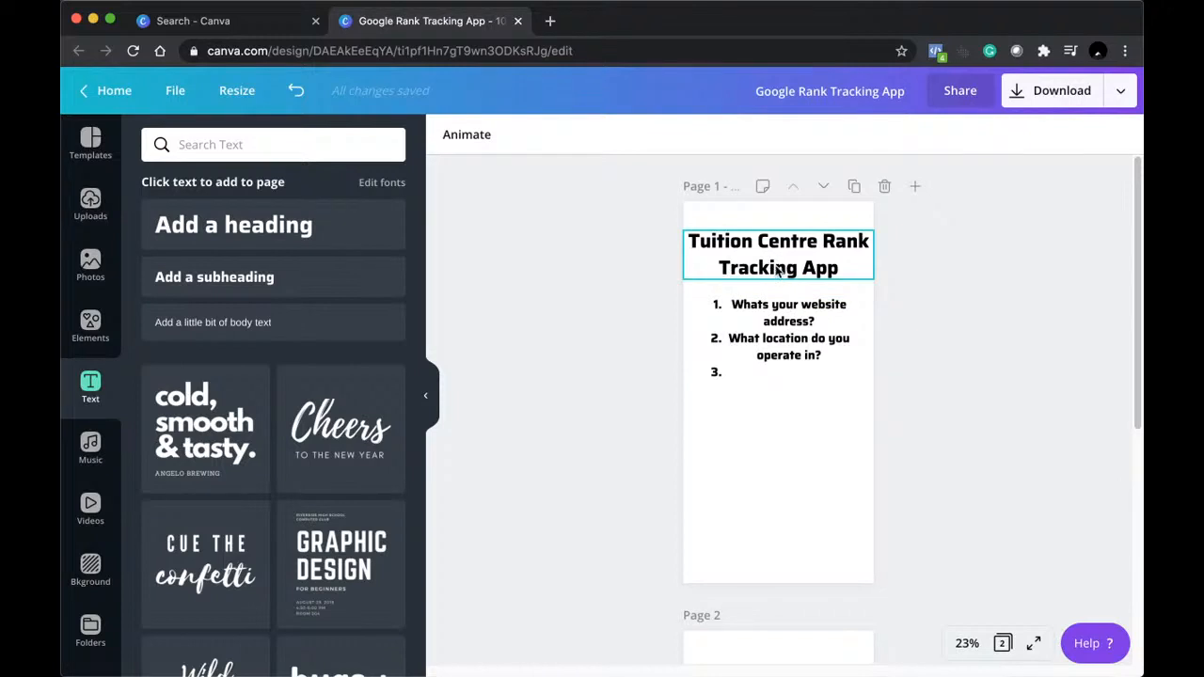
pyautogui.click(779, 312)
pyautogui.click(658, 383)
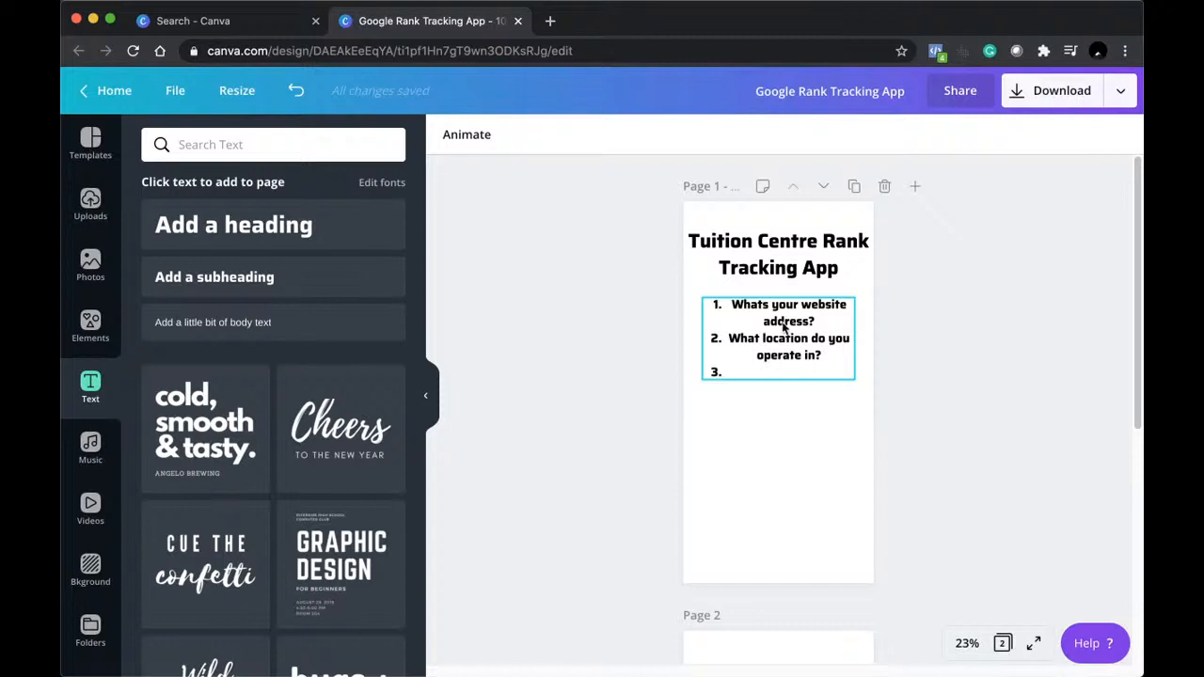
pyautogui.doubleClick(780, 371)
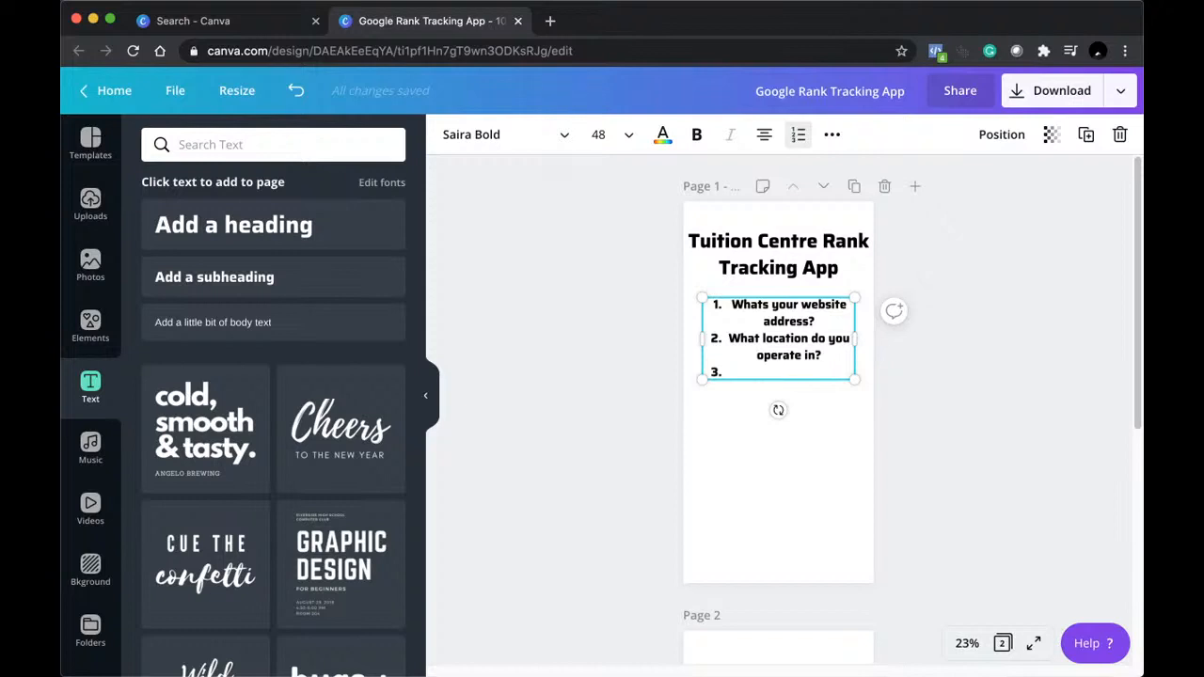
pyautogui.write('Tuition Centre in')
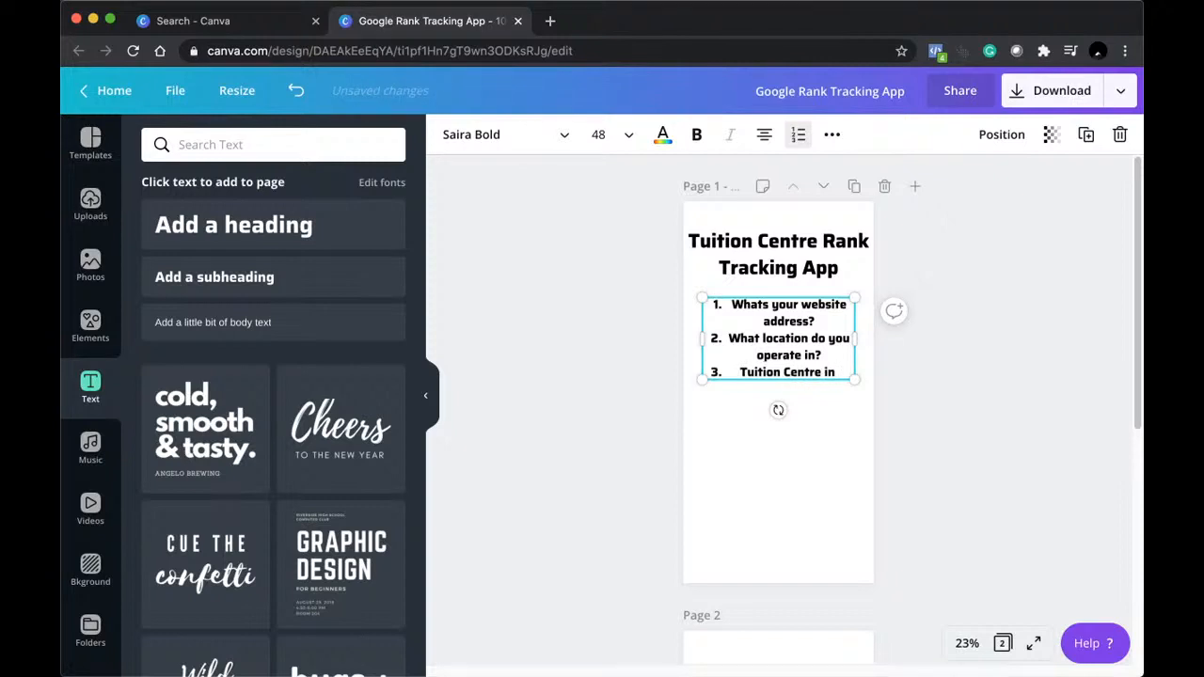
pyautogui.write('[')
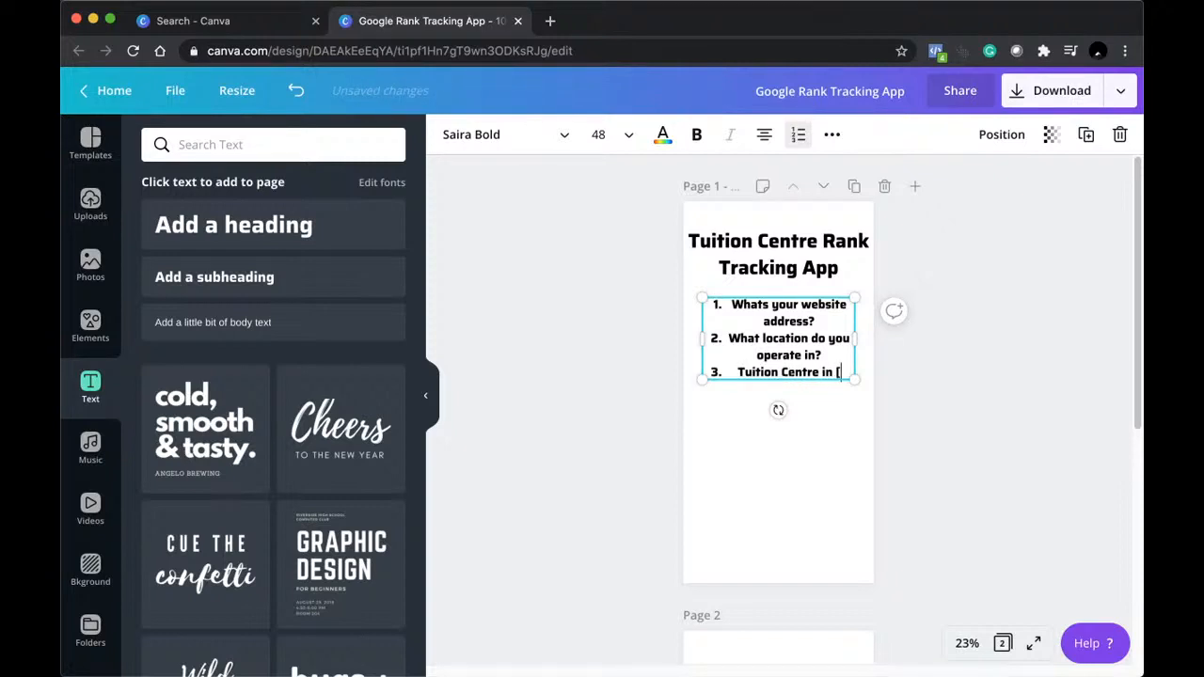
pyautogui.press('BackSpace')
pyautogui.write('Location')
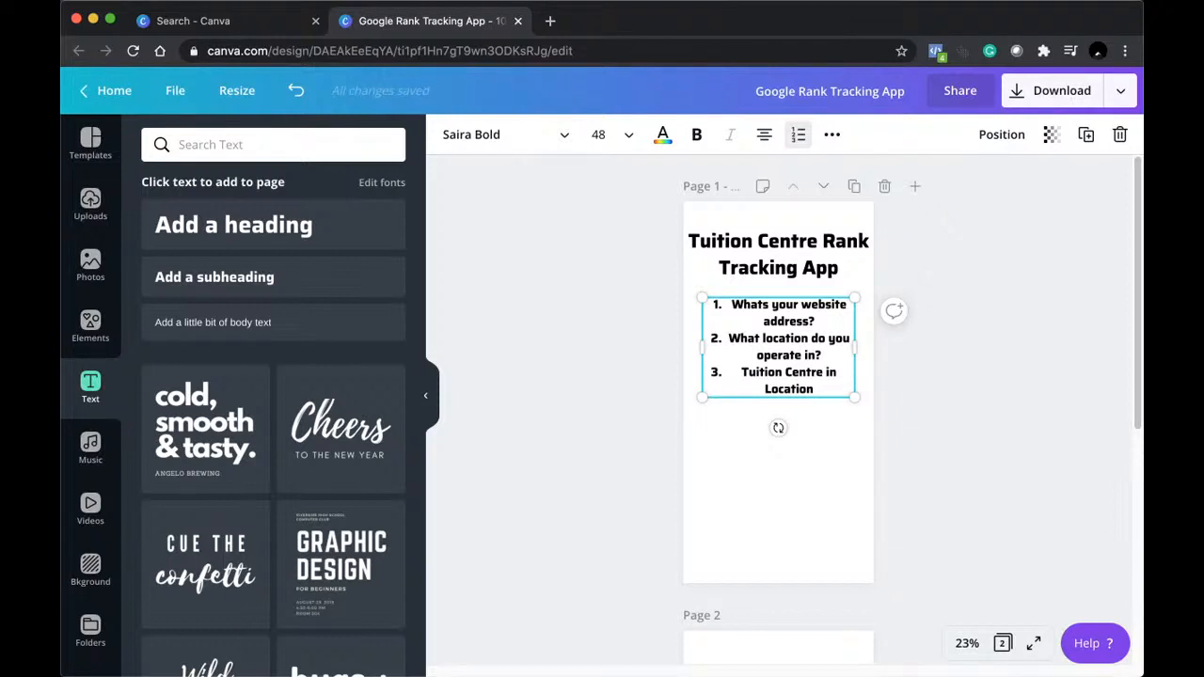
pyautogui.hotkey('shift', 'alt', 'Left')
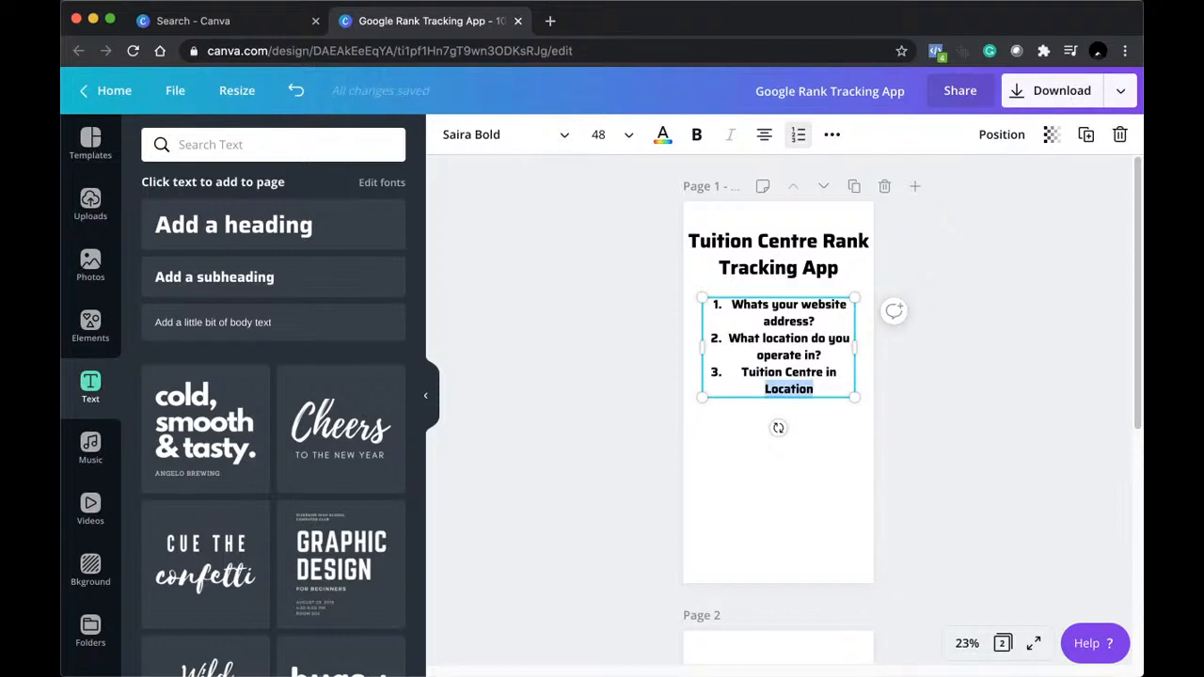
pyautogui.hotkey('shift', 'alt', 'Left')
pyautogui.hotkey('shift', 'alt', 'Left')
pyautogui.hotkey('shift', 'alt', 'Left')
pyautogui.press('BackSpace')
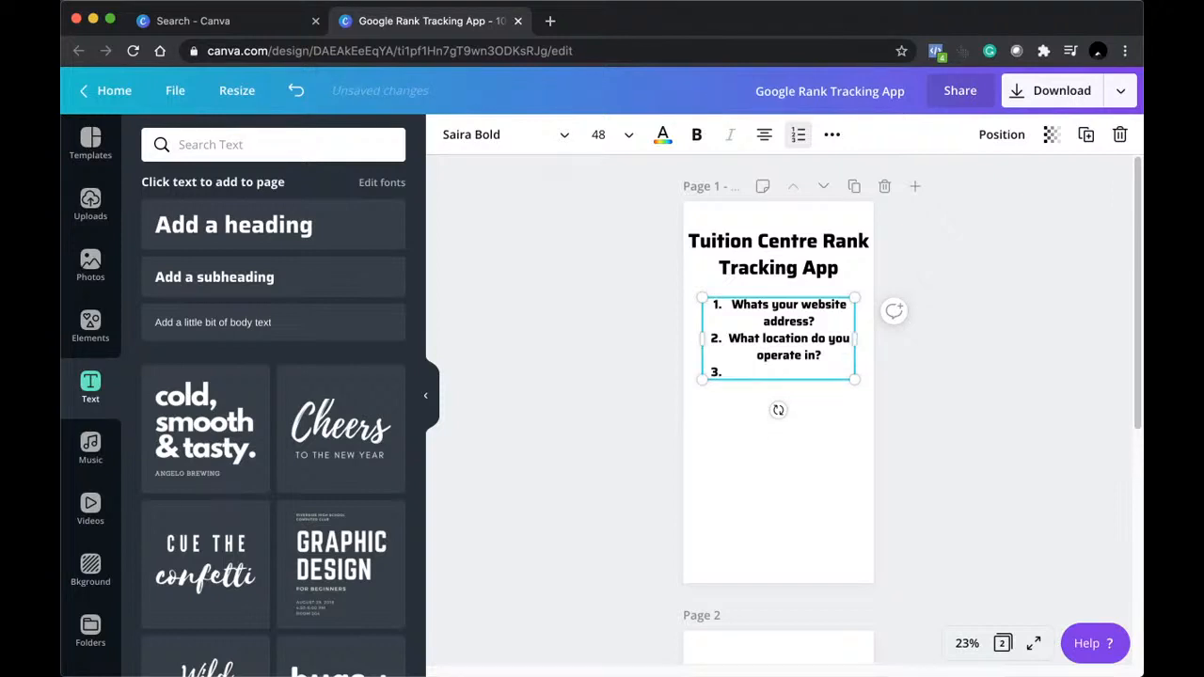
pyautogui.press('BackSpace')
pyautogui.press('BackSpace')
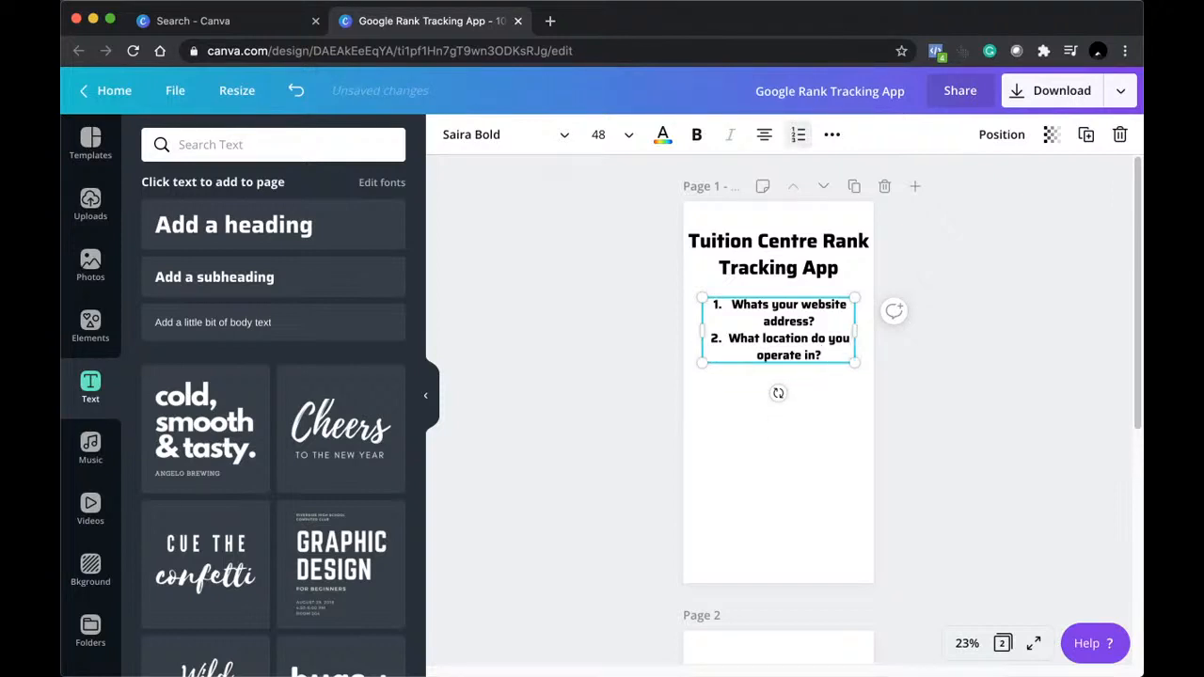
pyautogui.click(1003, 393)
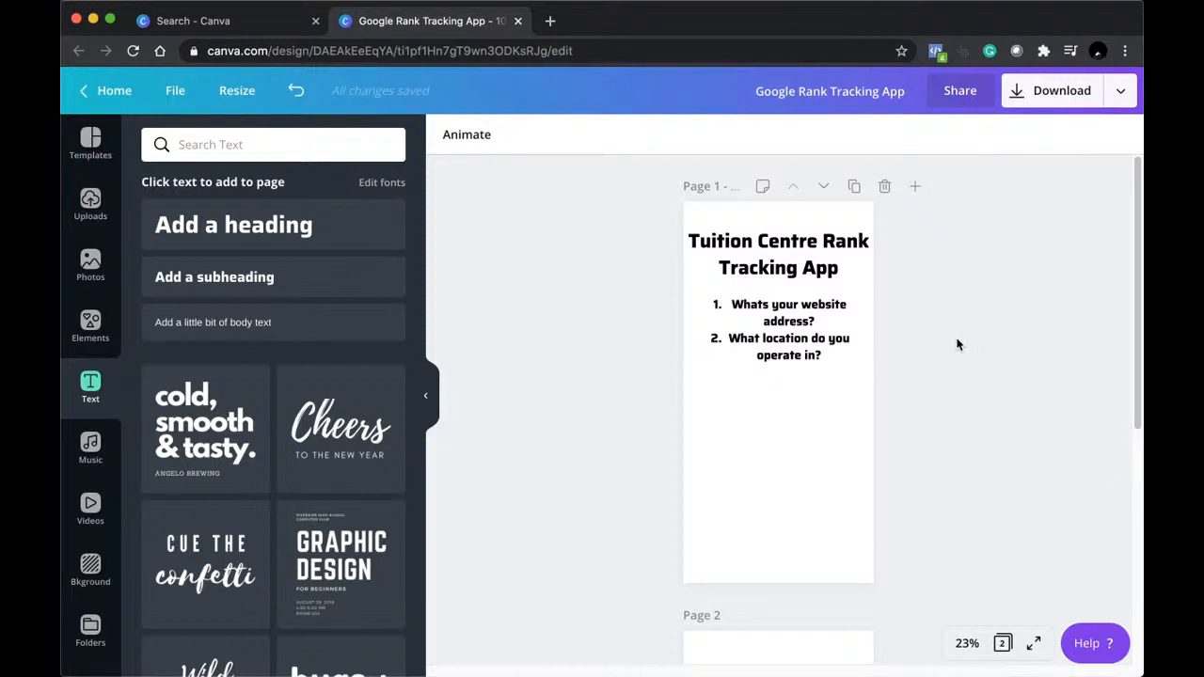
# Add a third numbered item reading "Leaderboard Page" and start an empty fourth item.
pyautogui.click(827, 359)
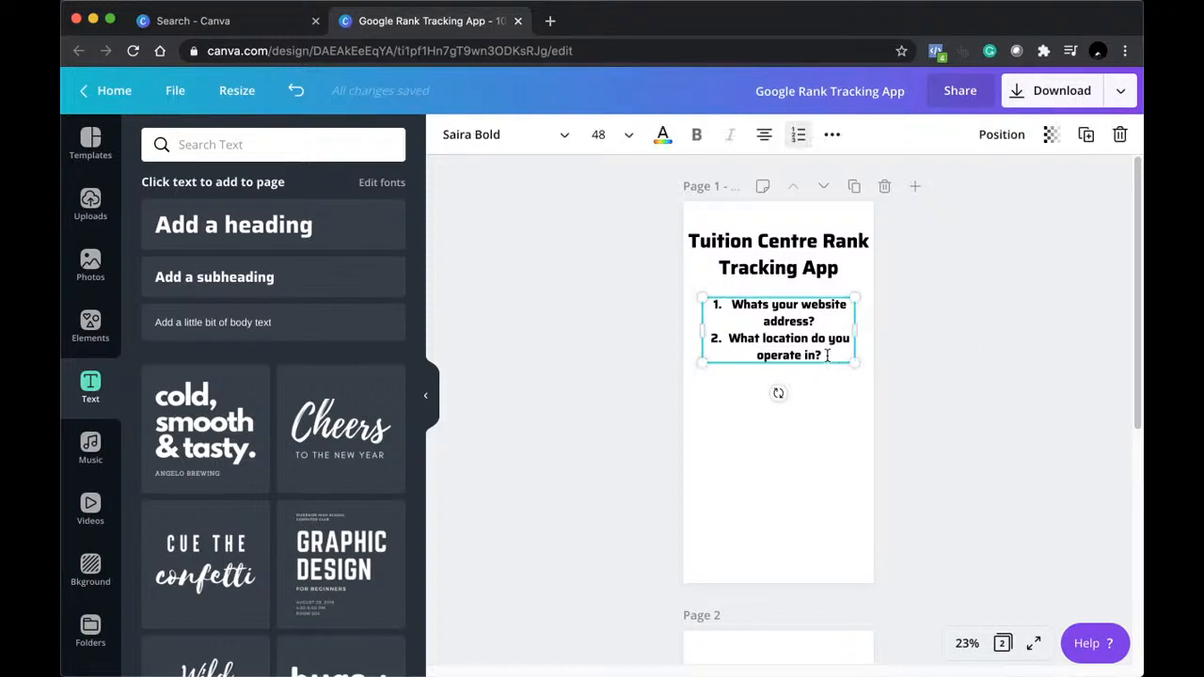
pyautogui.press('Return')
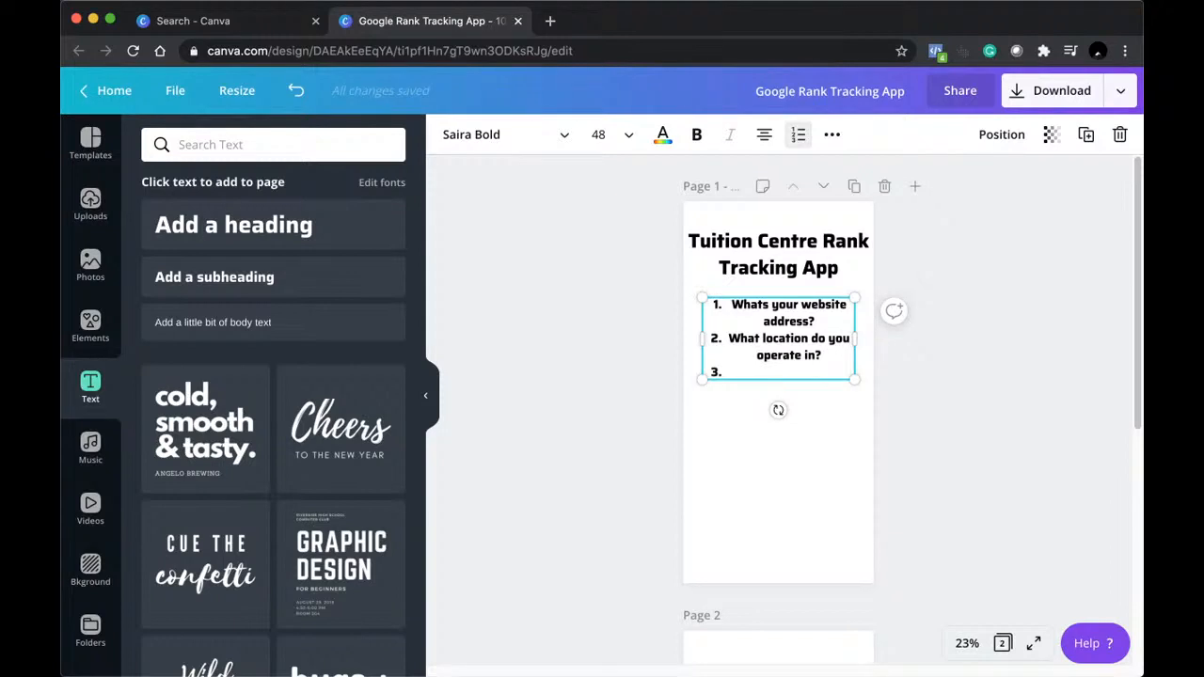
pyautogui.write('Leaderboards')
pyautogui.press('BackSpace')
pyautogui.write('Page')
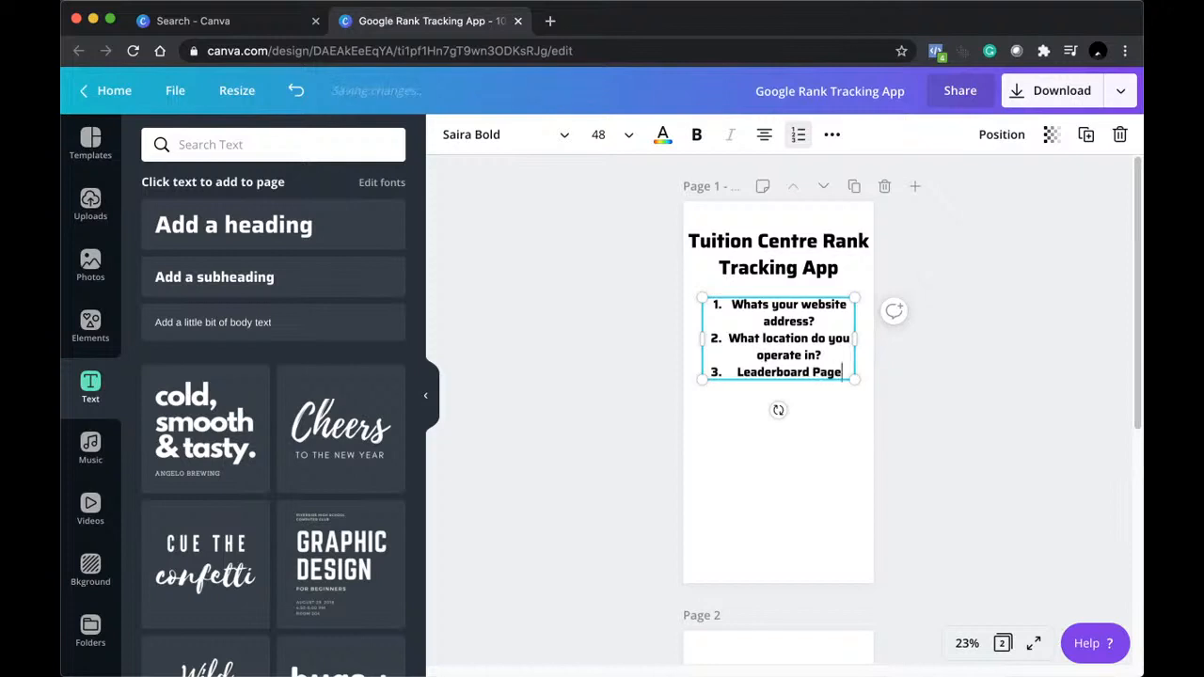
pyautogui.press('Return')
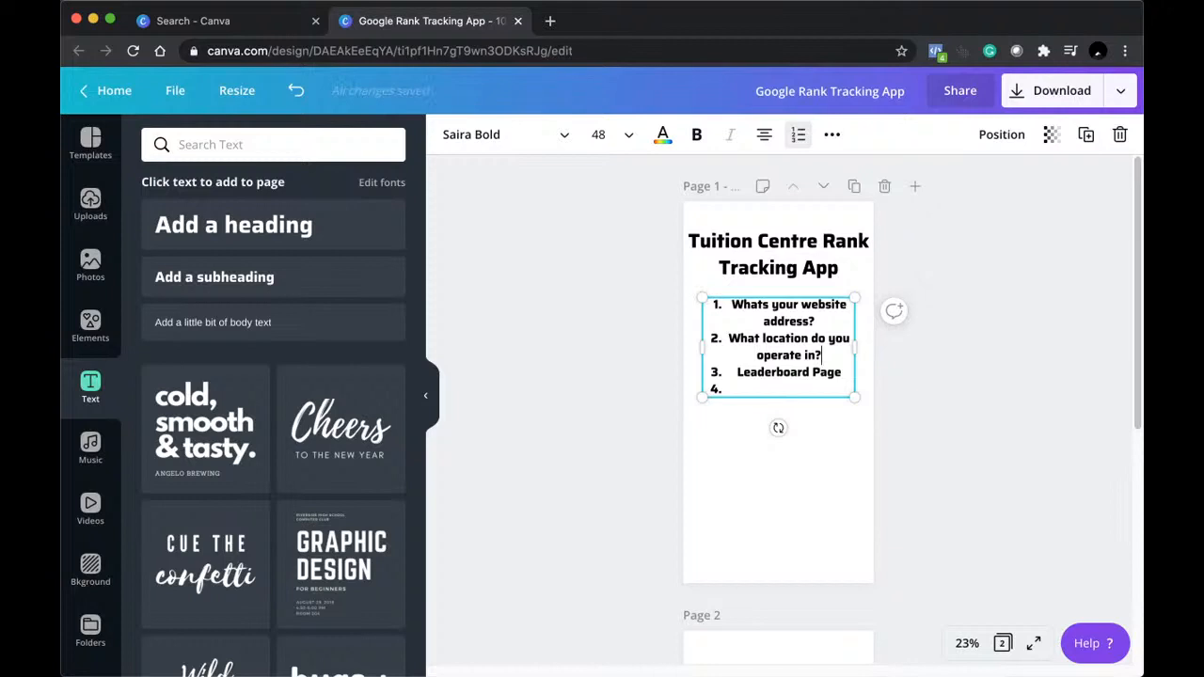
# Insert the item "What services do you offer?" above "Leaderboard Page" and remove the empty last item.
pyautogui.press('Return')
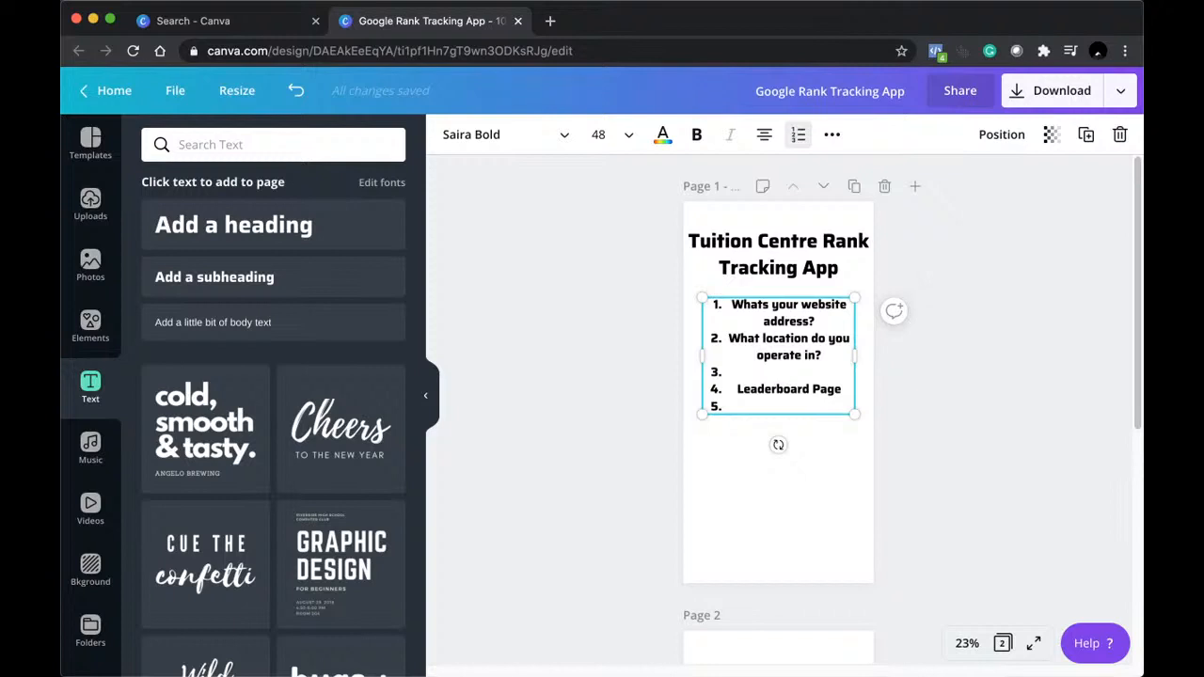
pyautogui.write('What services d')
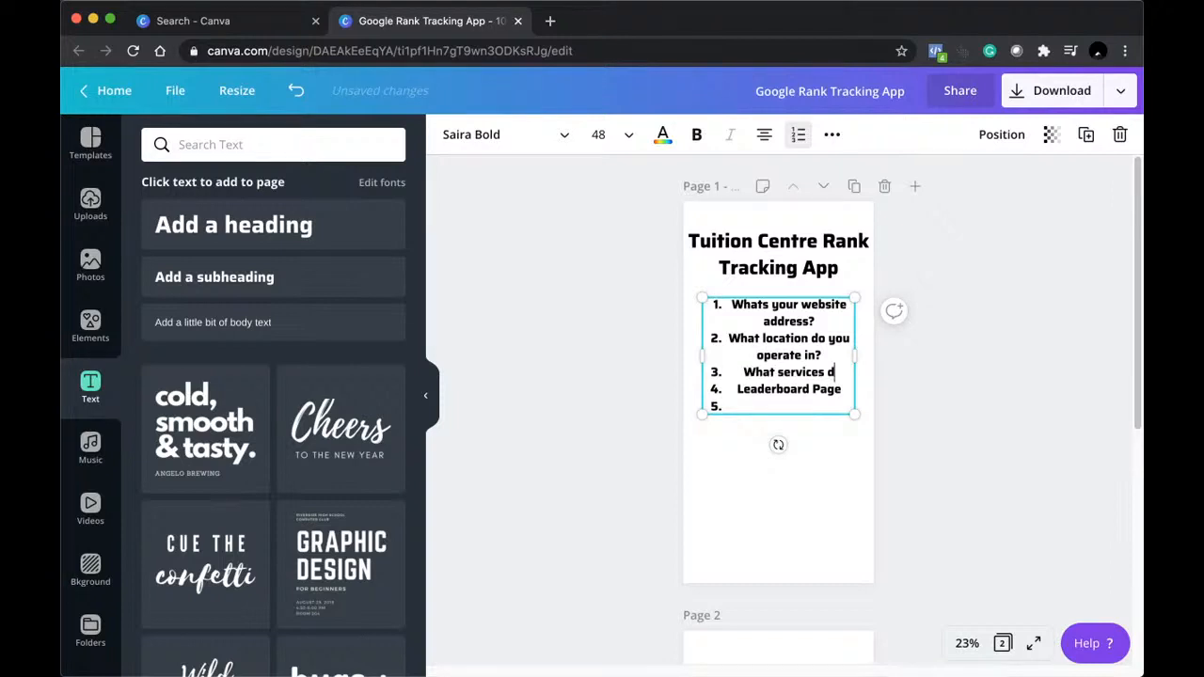
pyautogui.write('o you offer')
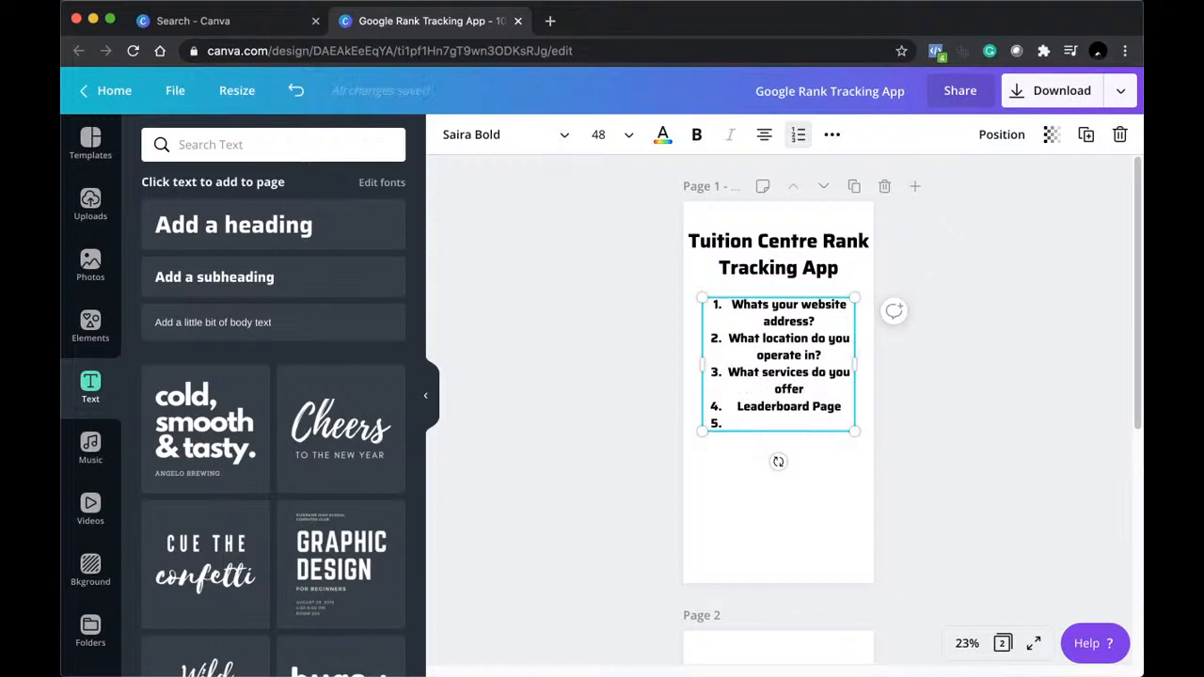
pyautogui.write('?')
pyautogui.press('BackSpace')
pyautogui.press('BackSpace')
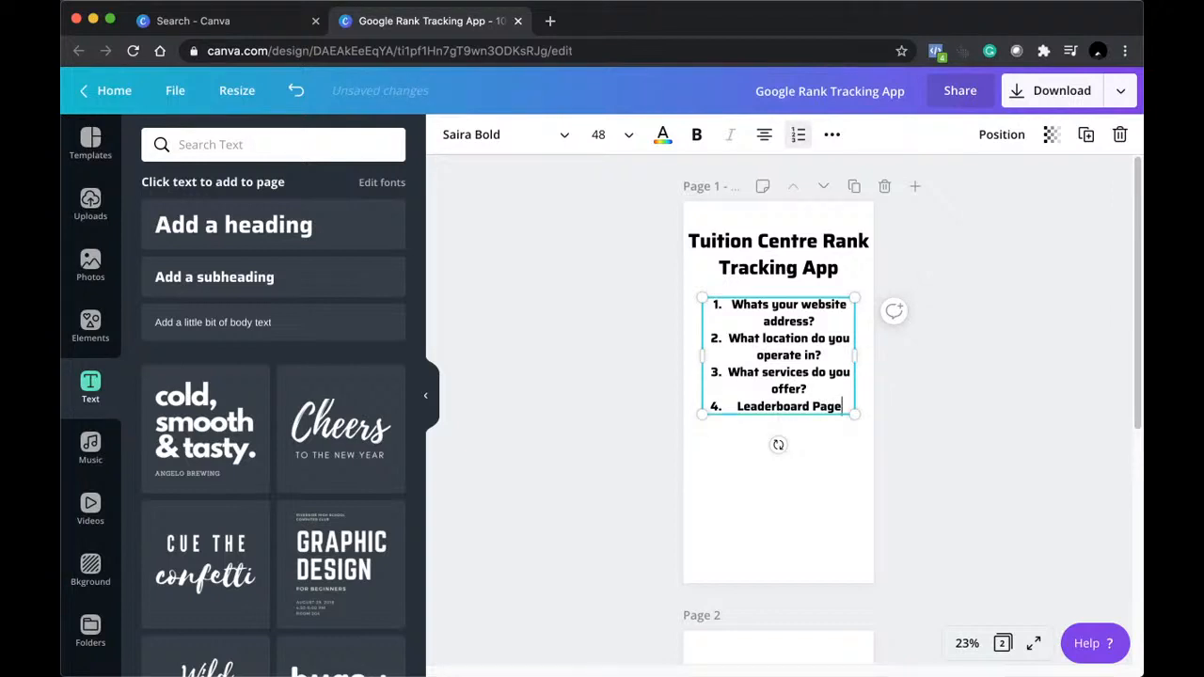
# Add an indented sub-item under "Leaderboard Page" reading "Their Website address".
pyautogui.press('Return')
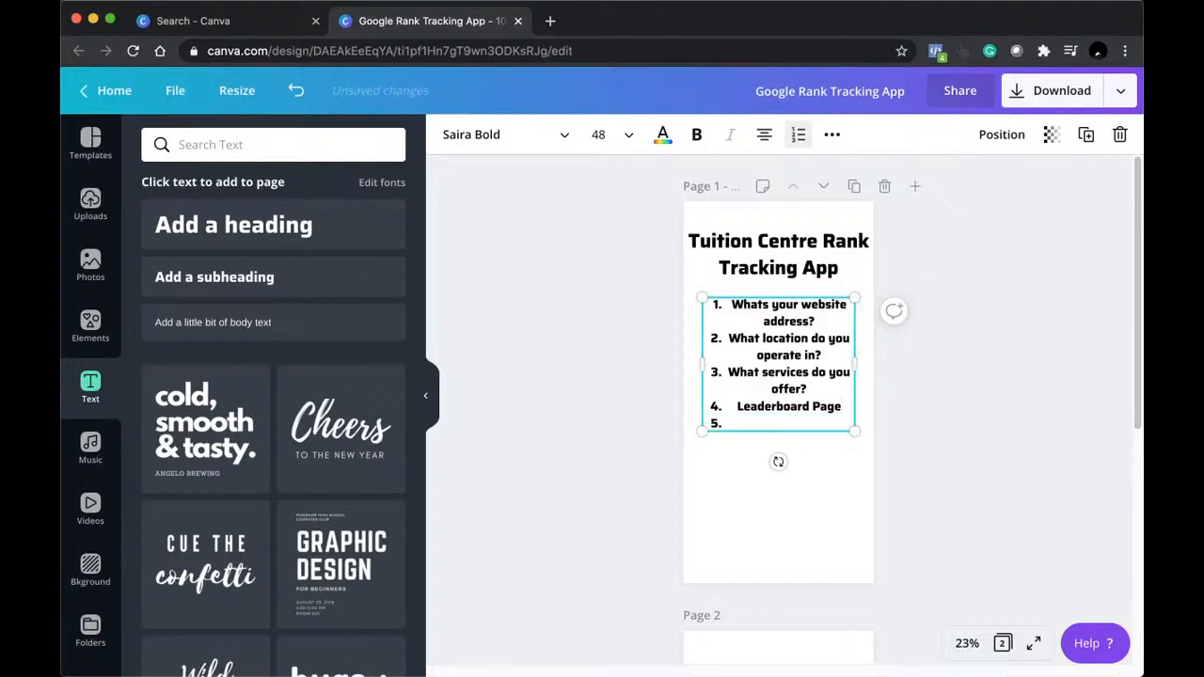
pyautogui.press('Tab')
pyautogui.write('Their Website address')
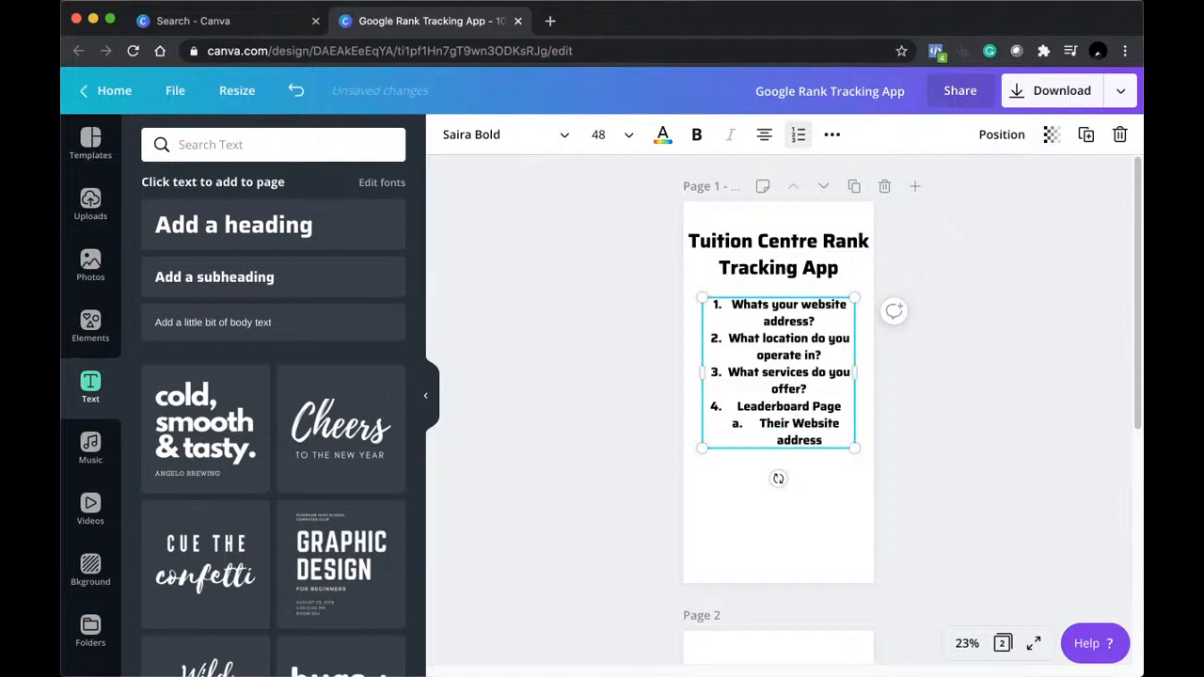
# Add a second sub-item under "Leaderboard Page" reading "Trophy with Average Position".
pyautogui.press('Return')
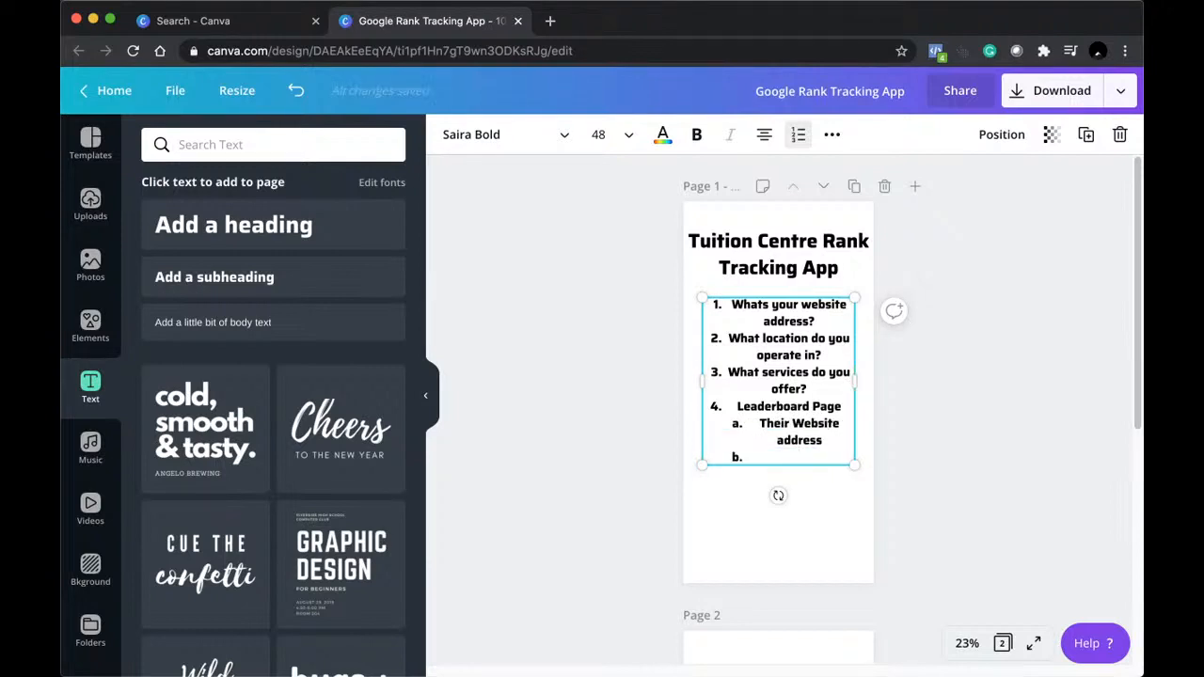
pyautogui.write('Trophy')
pyautogui.write('with Average P')
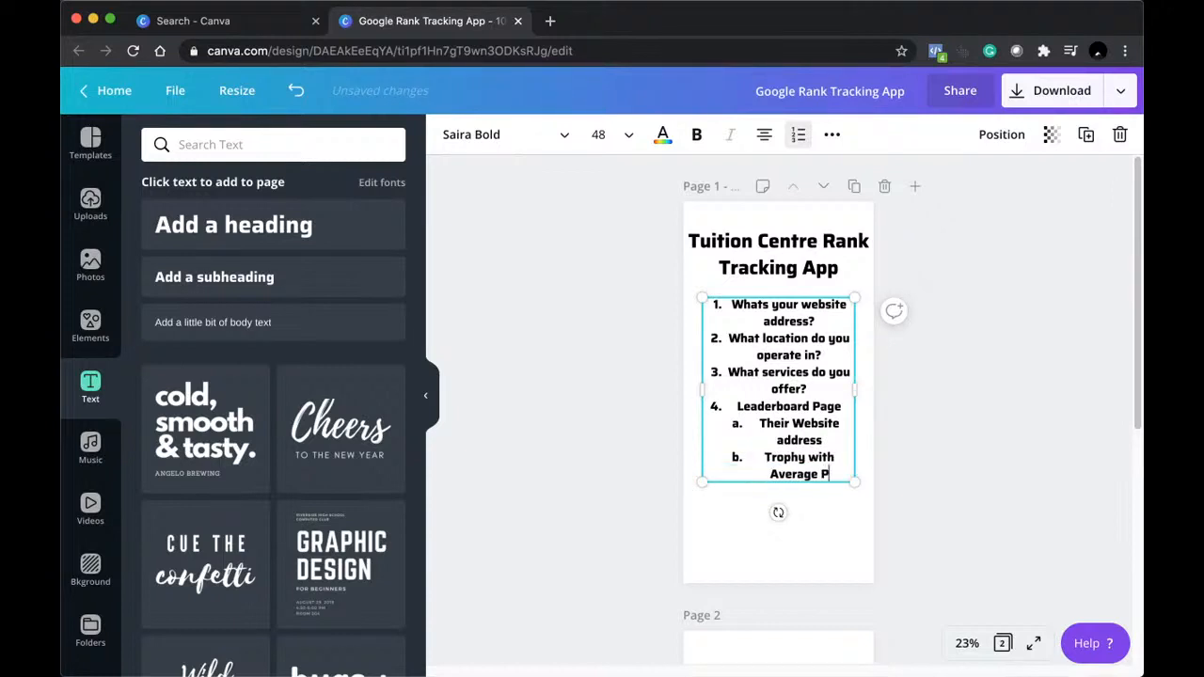
pyautogui.write('OSITION')
pyautogui.press('BackSpace')
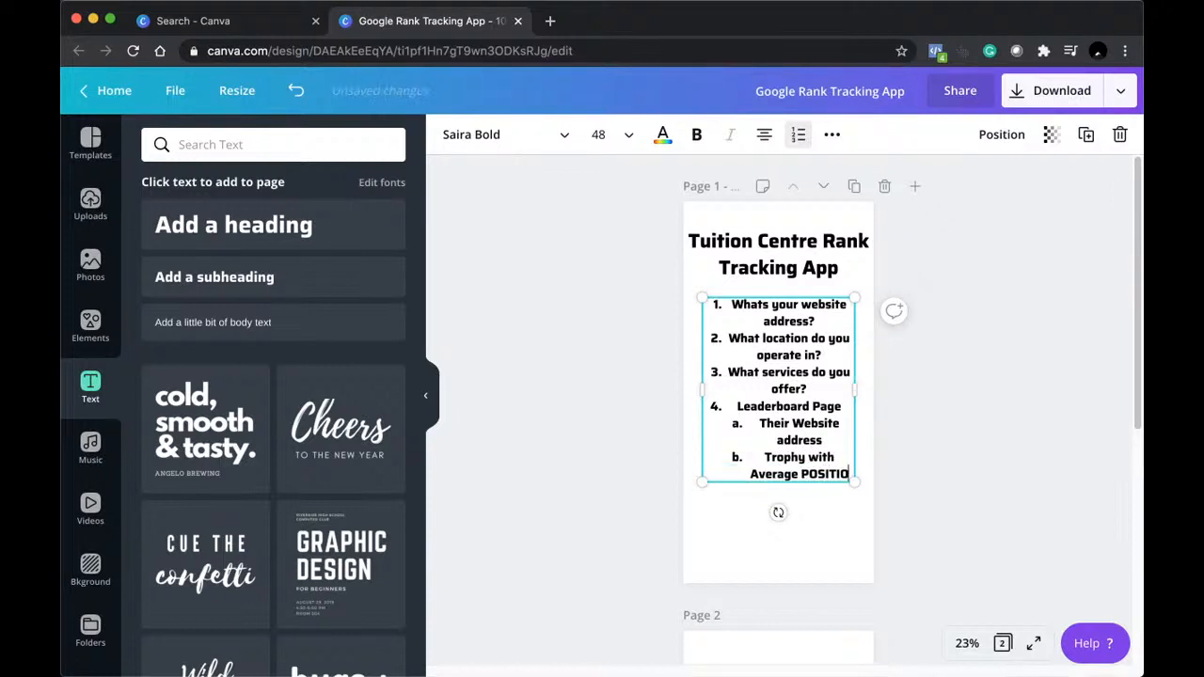
pyautogui.press('BackSpace')
pyautogui.press('BackSpace')
pyautogui.press('BackSpace')
pyautogui.press('BackSpace')
pyautogui.press('BackSpace')
pyautogui.press('BackSpace')
pyautogui.write('os')
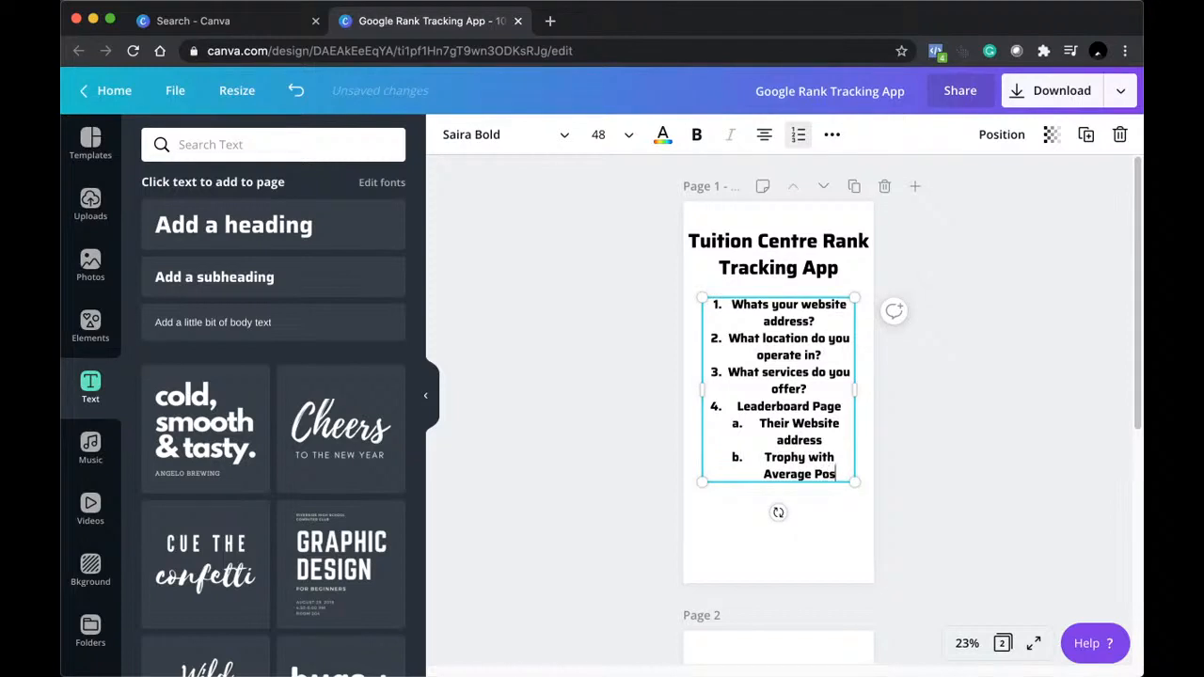
pyautogui.write('ition')
# Add a third sub-item under "Leaderboard Page" reading "List of services and rankings".
pyautogui.press('Return')
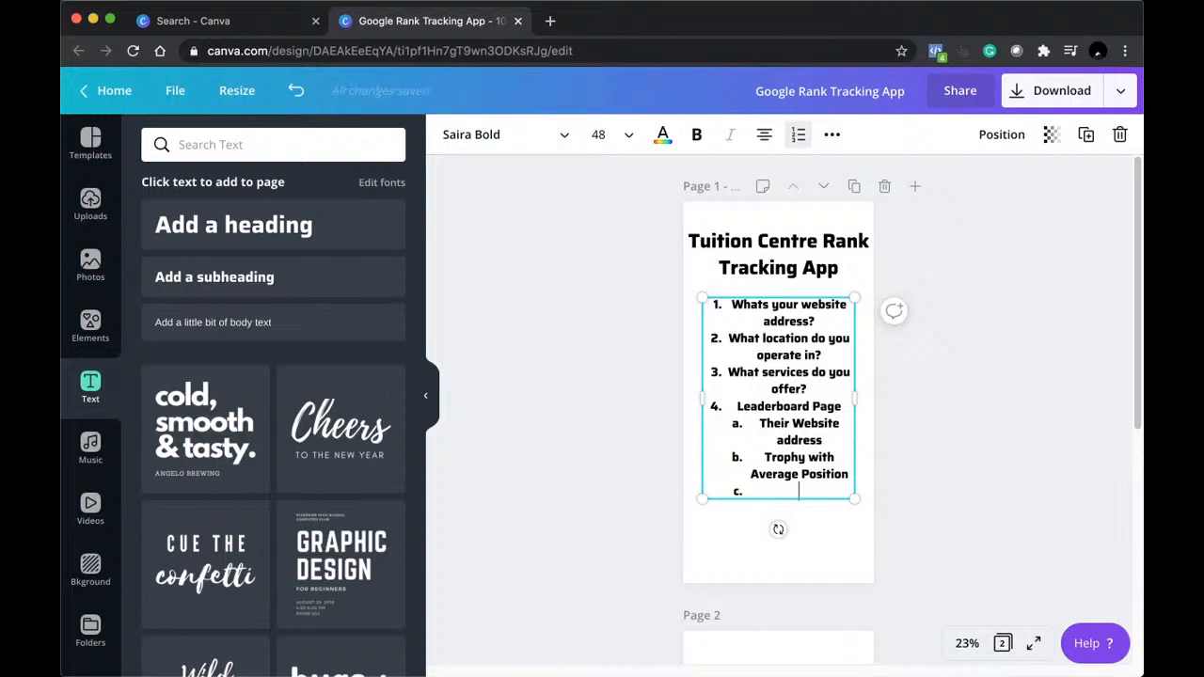
pyautogui.write('List of')
pyautogui.write('services and ranking')
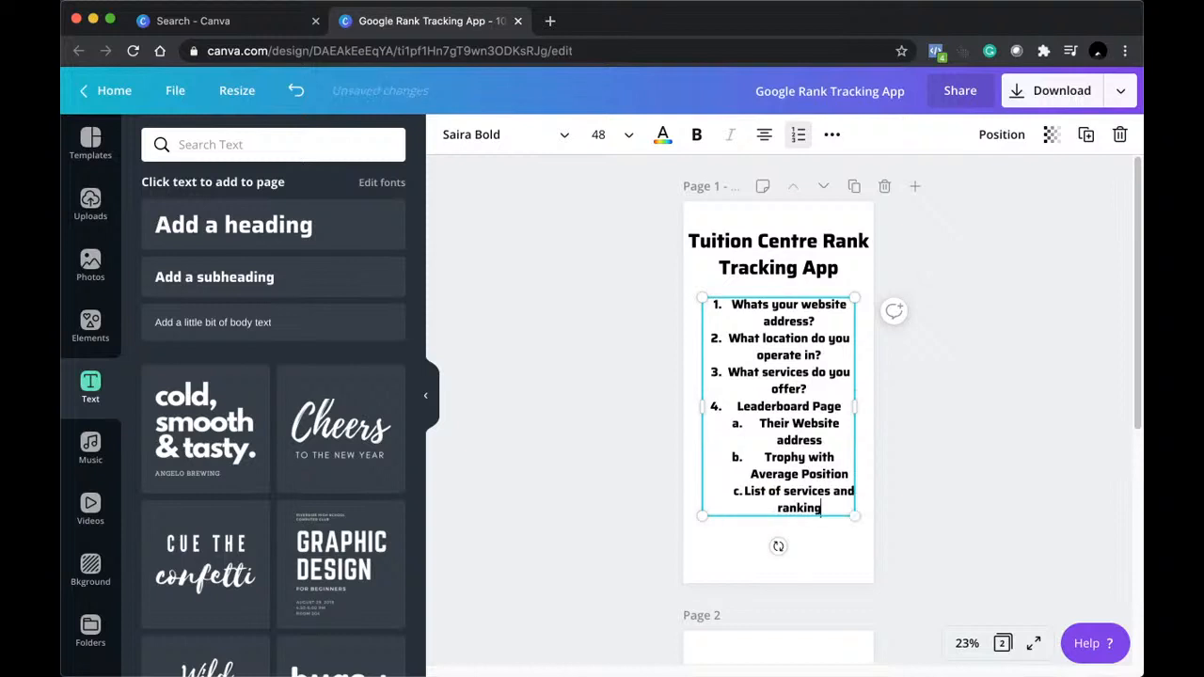
pyautogui.write('s')
# Add a fourth sub-item under "Leaderboard Page" reading "Add service button" and finish editing the list.
pyautogui.press('Return')
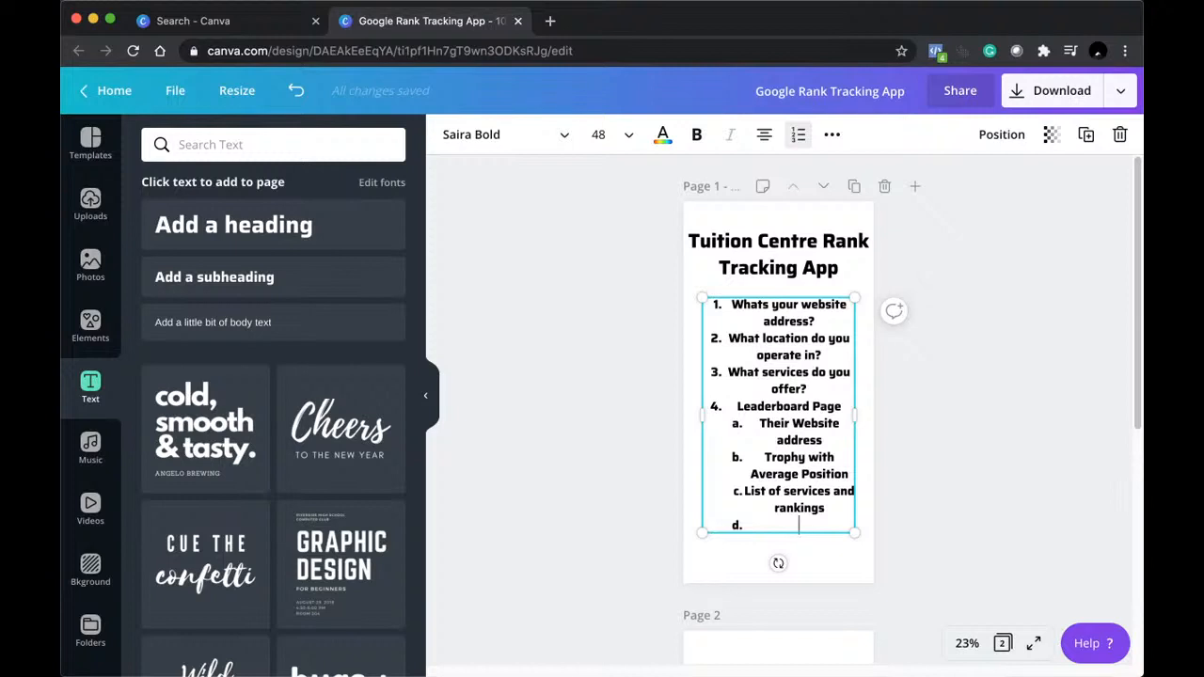
pyautogui.write('Add service')
pyautogui.write('button')
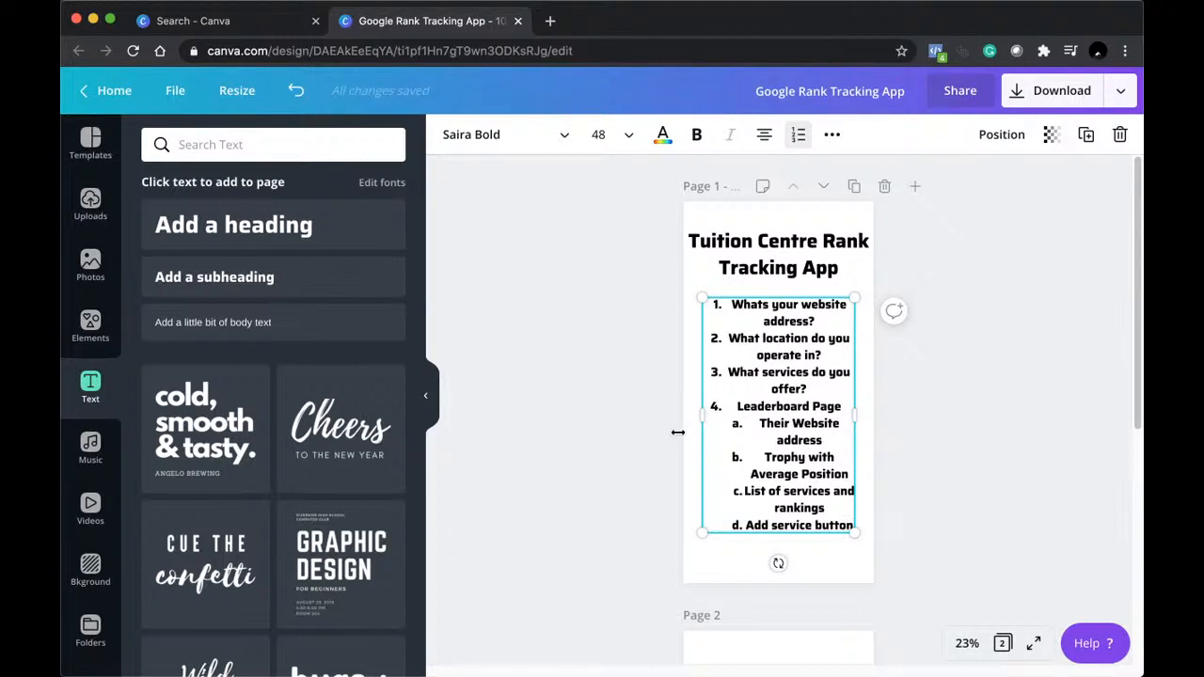
pyautogui.click(617, 435)
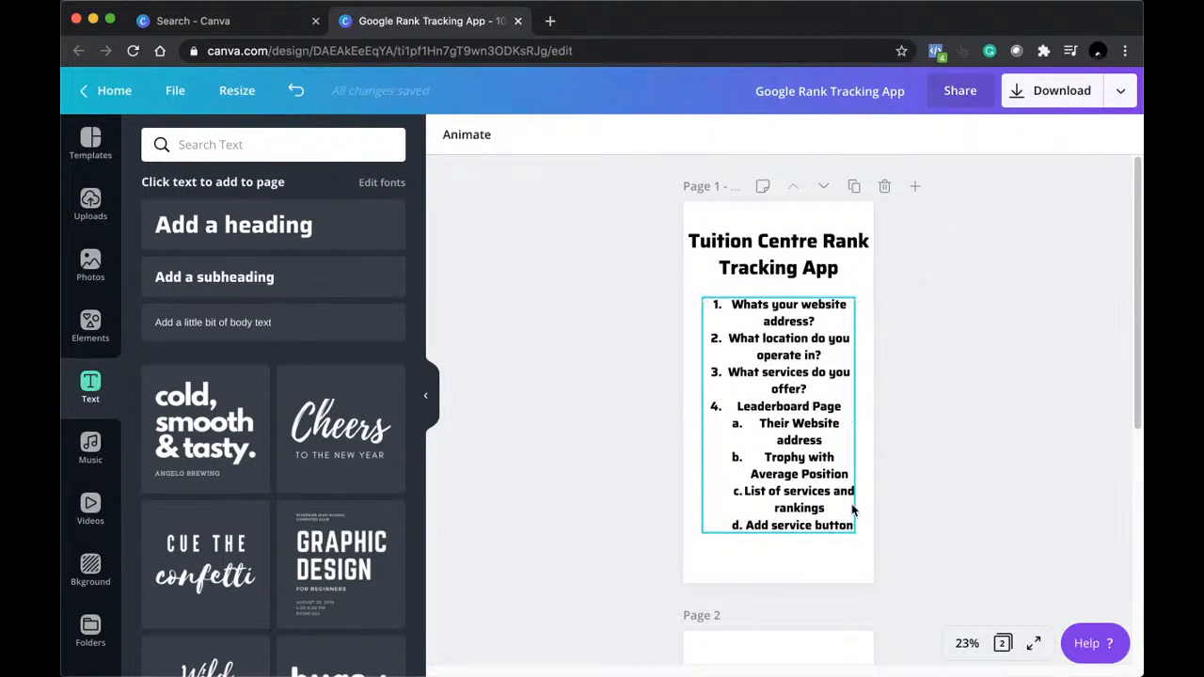
pyautogui.click(858, 536)
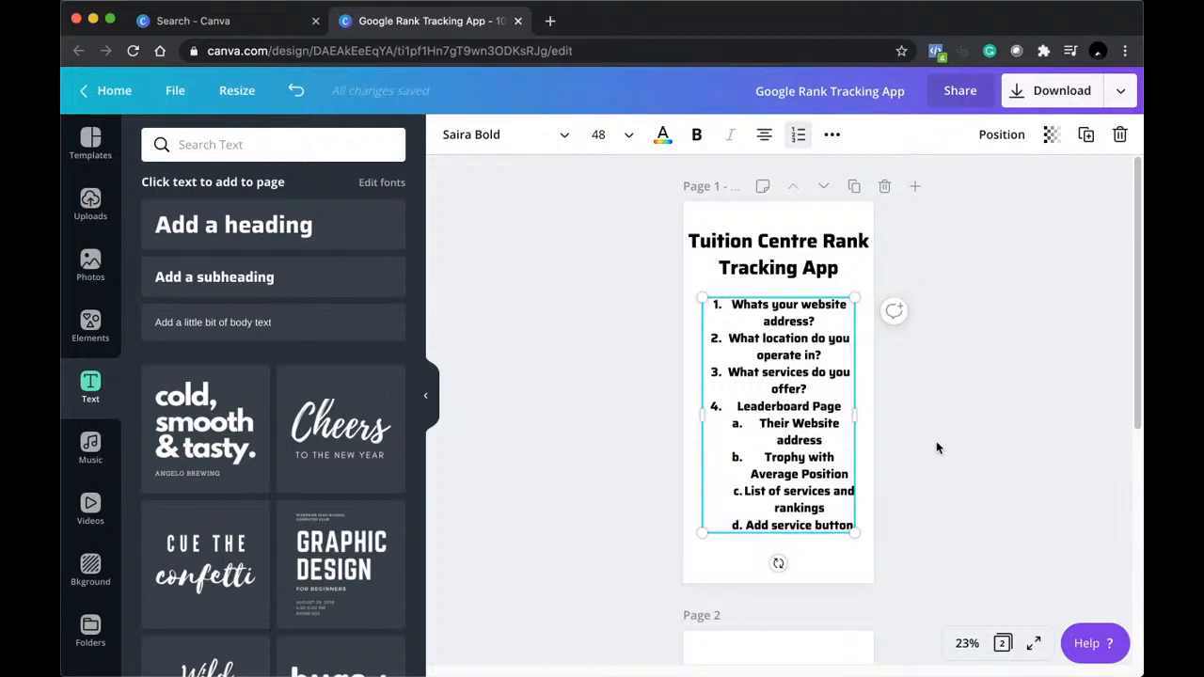
pyautogui.click(823, 384)
pyautogui.moveTo(824, 384); pyautogui.dragTo(704, 379)
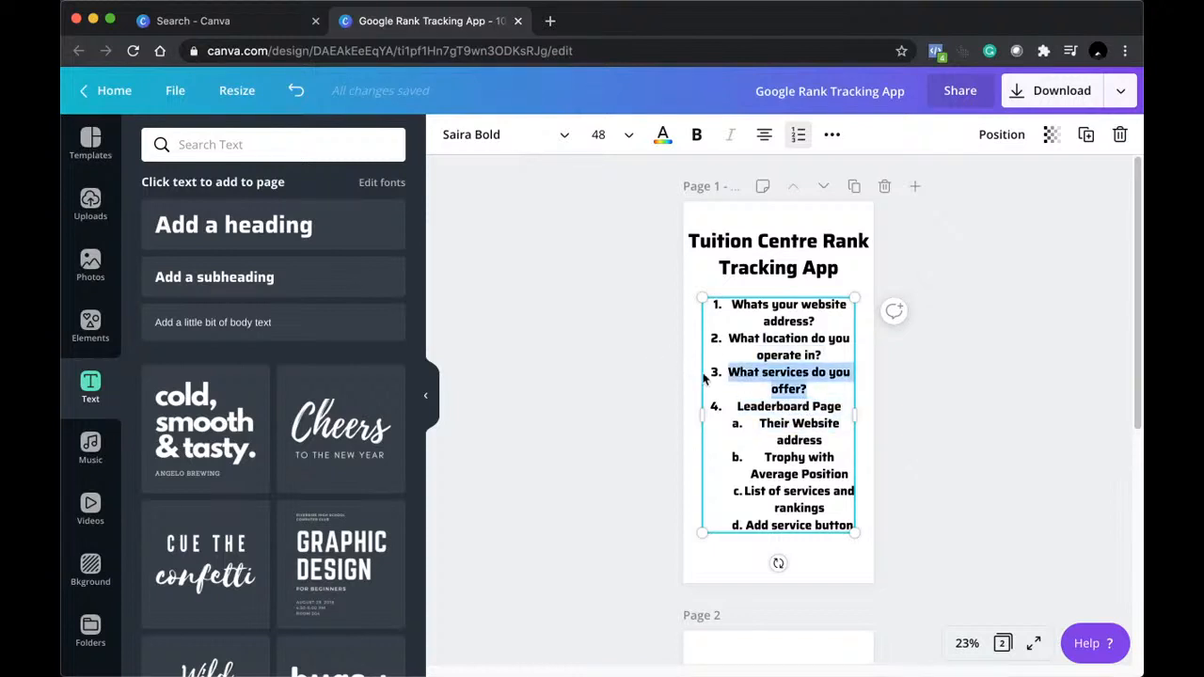
pyautogui.click(846, 524)
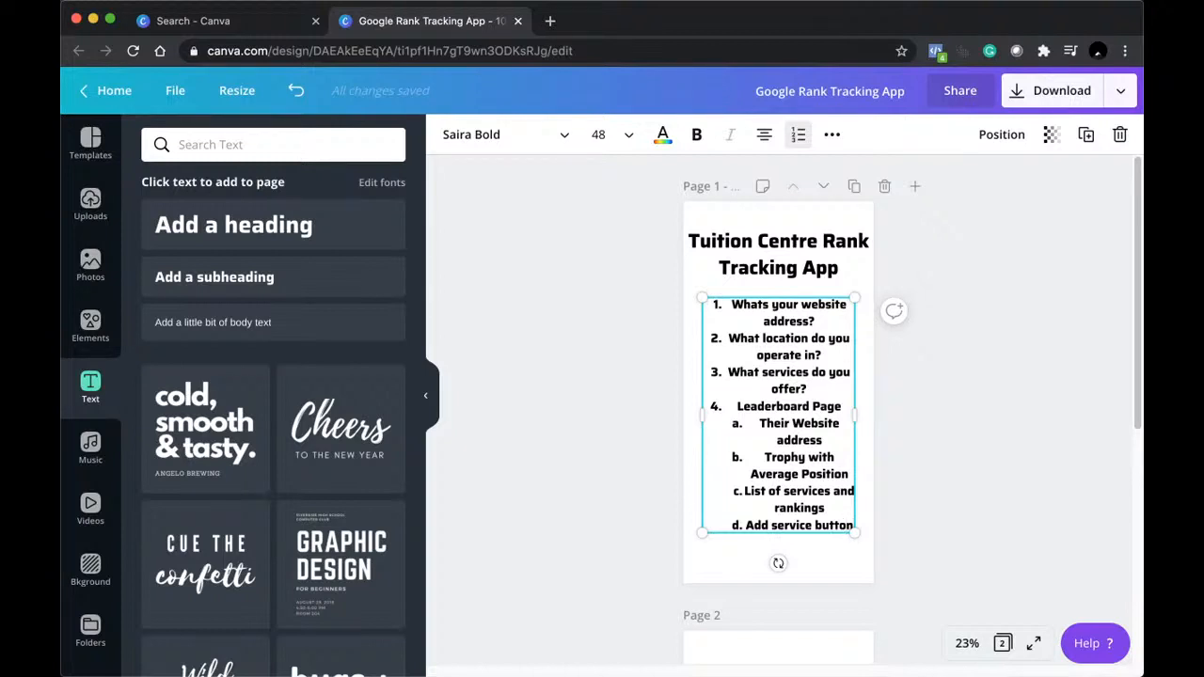
# Move the numbered list on page 1 slightly down, farther from the title.
pyautogui.click(971, 405)
pyautogui.moveTo(750, 387); pyautogui.dragTo(750, 392)
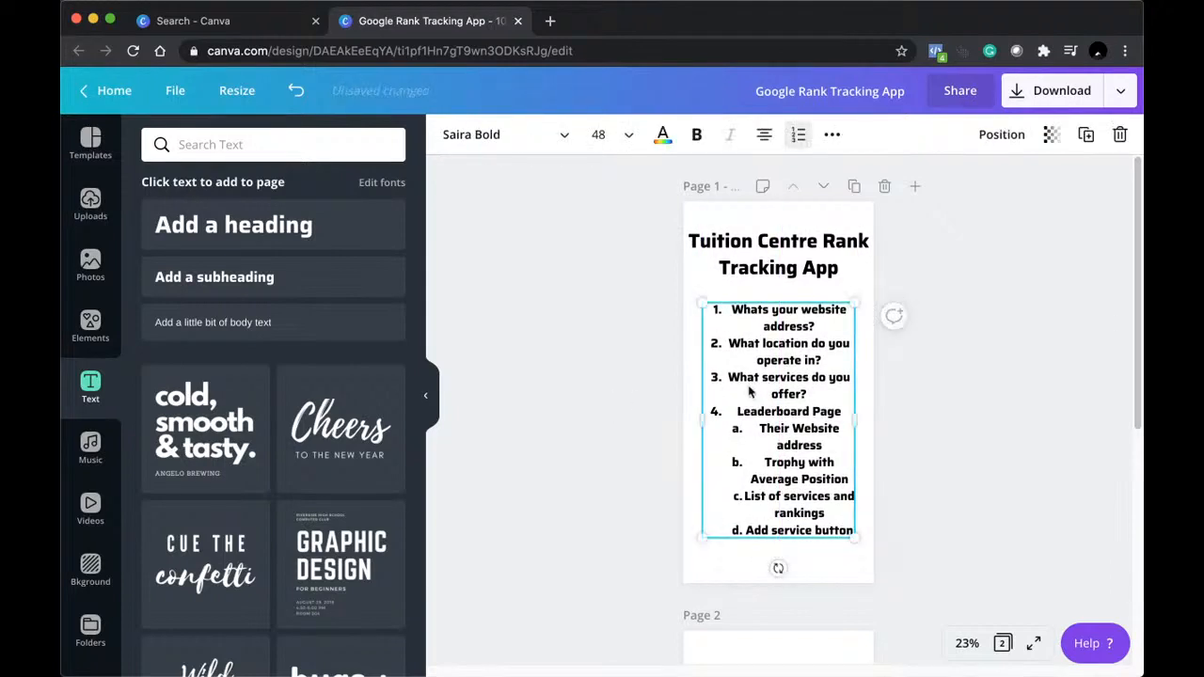
pyautogui.click(672, 446)
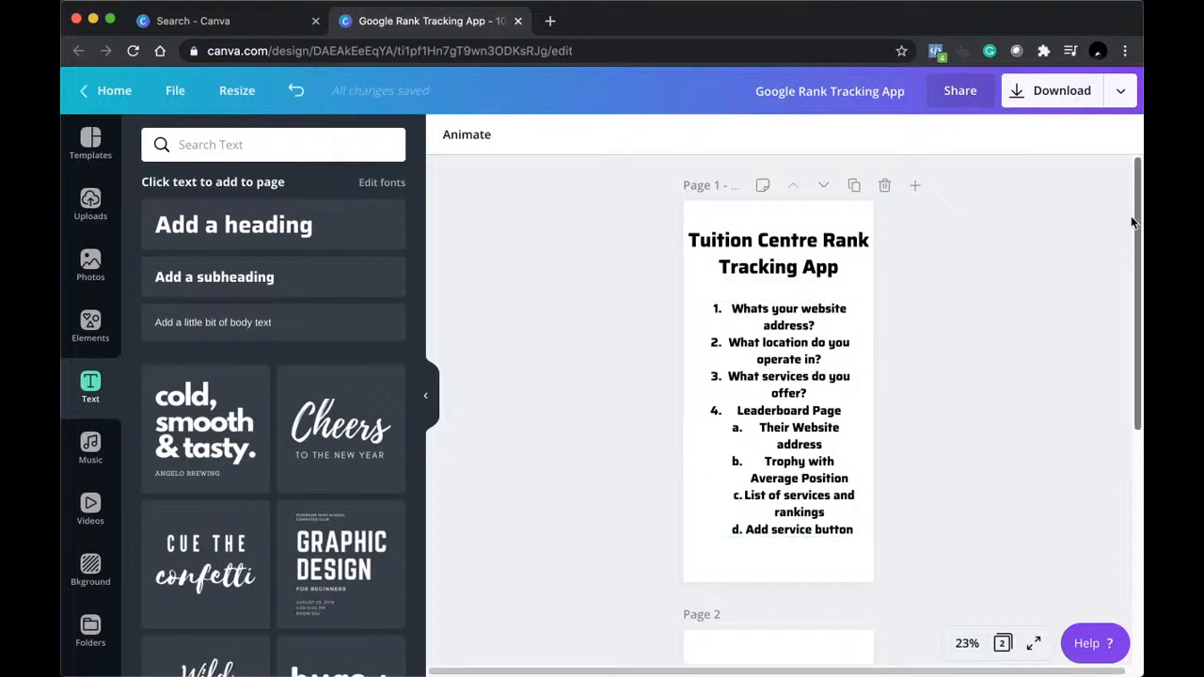
pyautogui.scroll(-1, 946, 334)
pyautogui.click(783, 384)
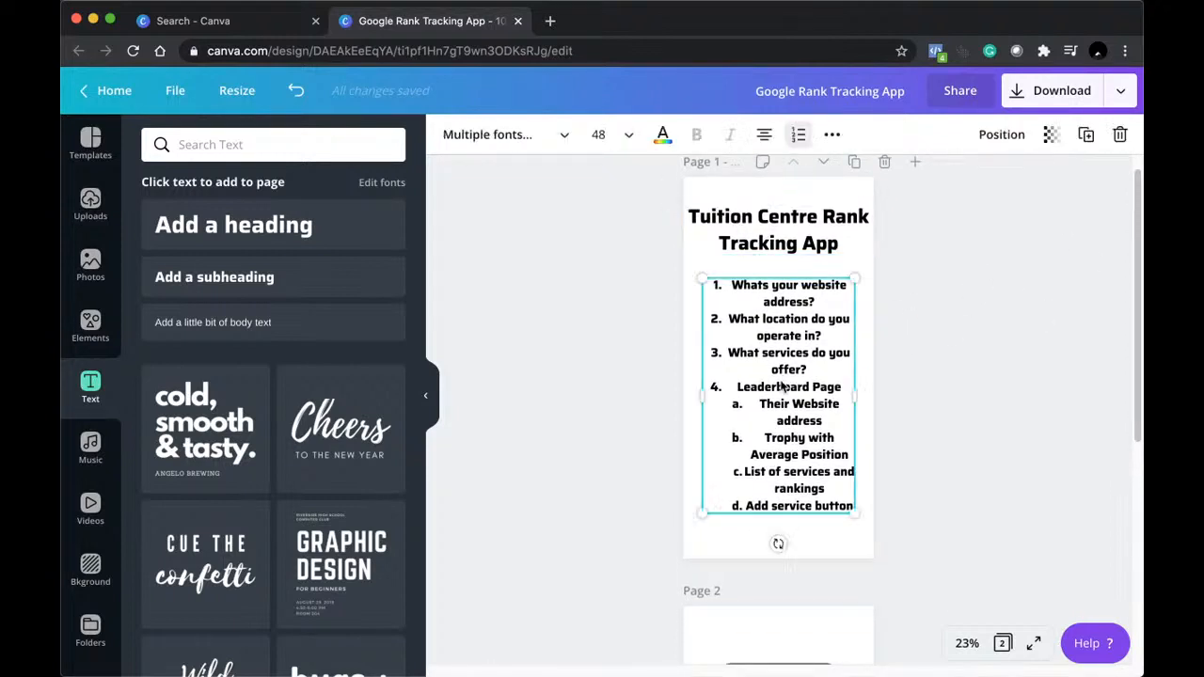
pyautogui.click(780, 245)
pyautogui.click(788, 311)
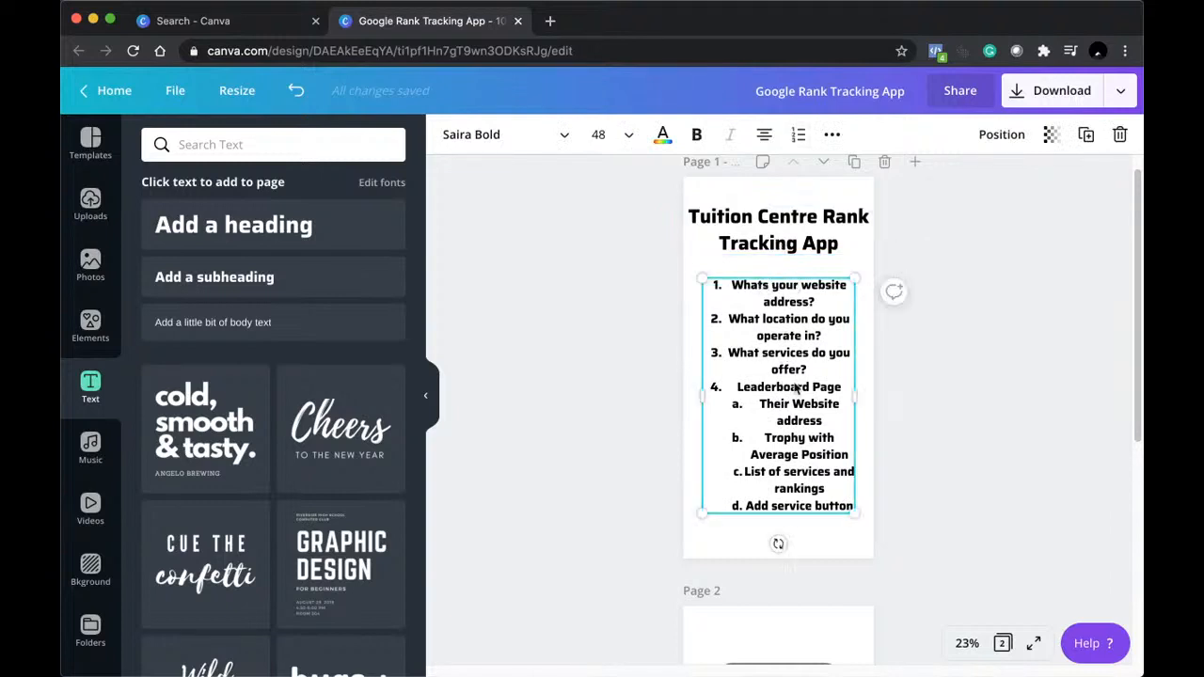
pyautogui.click(781, 250)
pyautogui.click(803, 348)
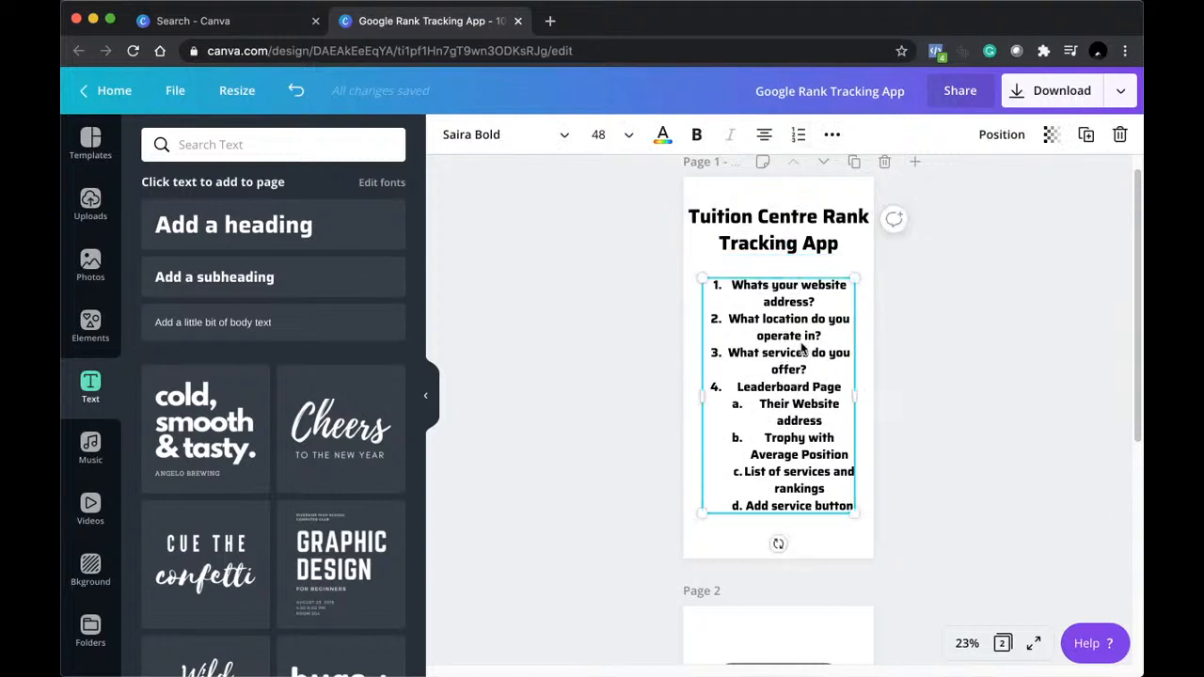
pyautogui.click(969, 345)
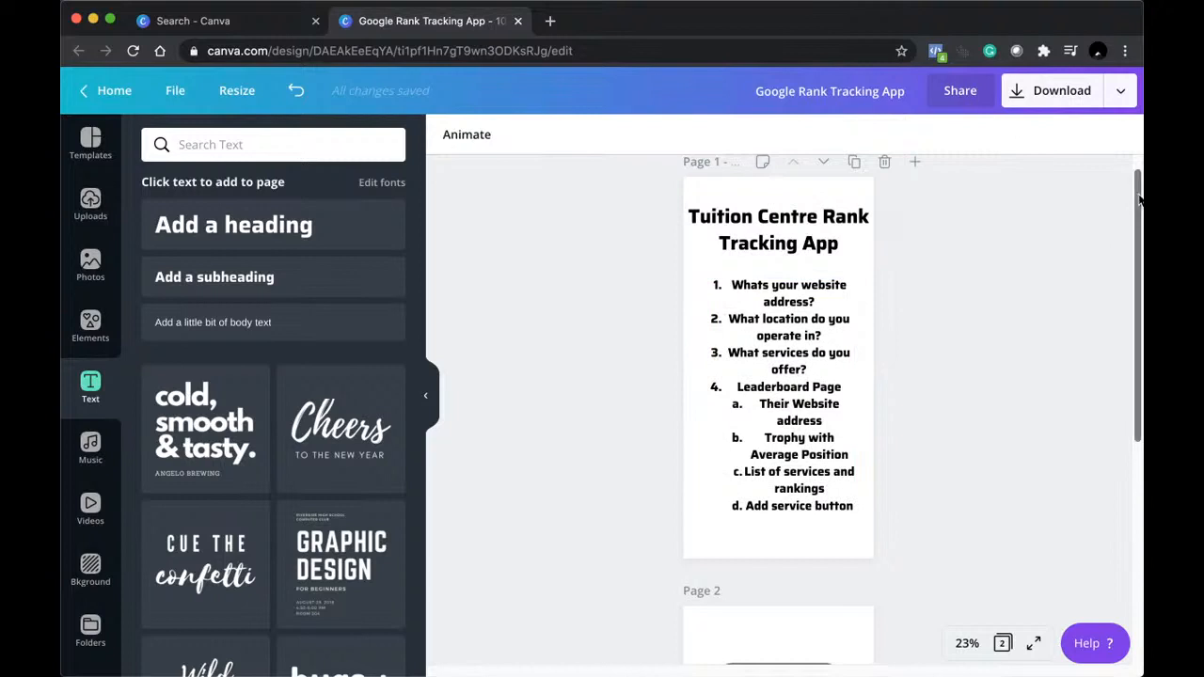
# Enlarge the phone frame on page 2 and centre it horizontally in the lower part of the page.
pyautogui.scroll(-2, 1135, 243)
pyautogui.scroll(-8, 1129, 390)
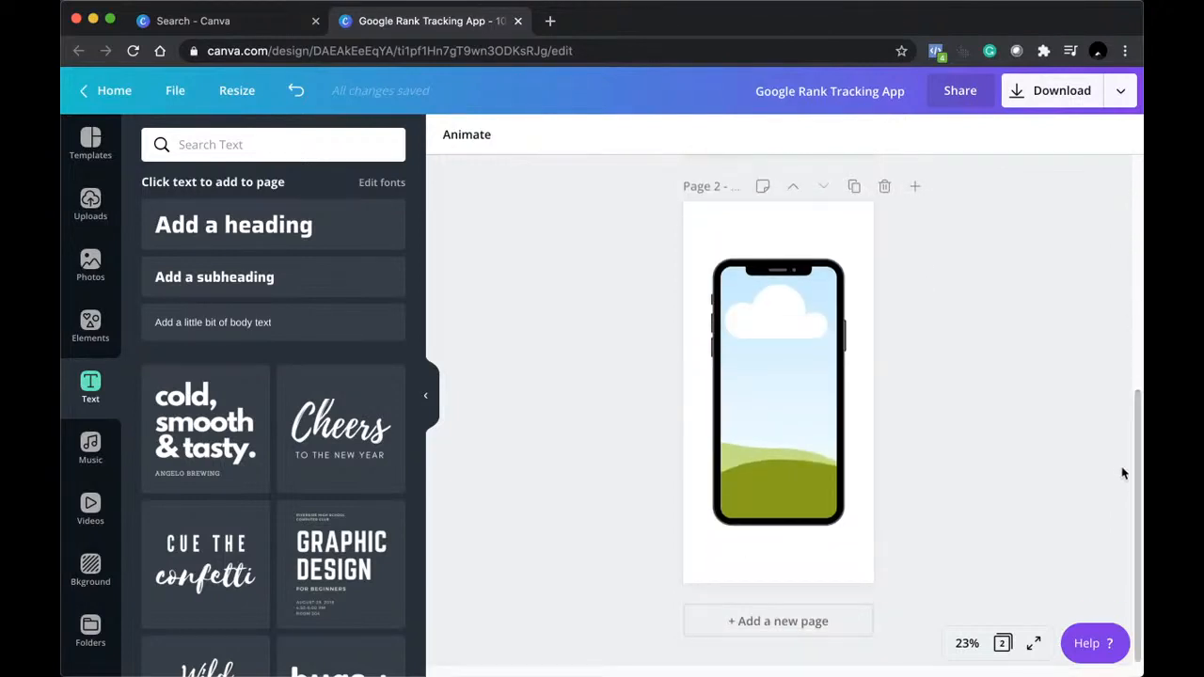
pyautogui.click(824, 331)
pyautogui.moveTo(850, 256); pyautogui.dragTo(864, 214)
pyautogui.moveTo(811, 323); pyautogui.dragTo(807, 352)
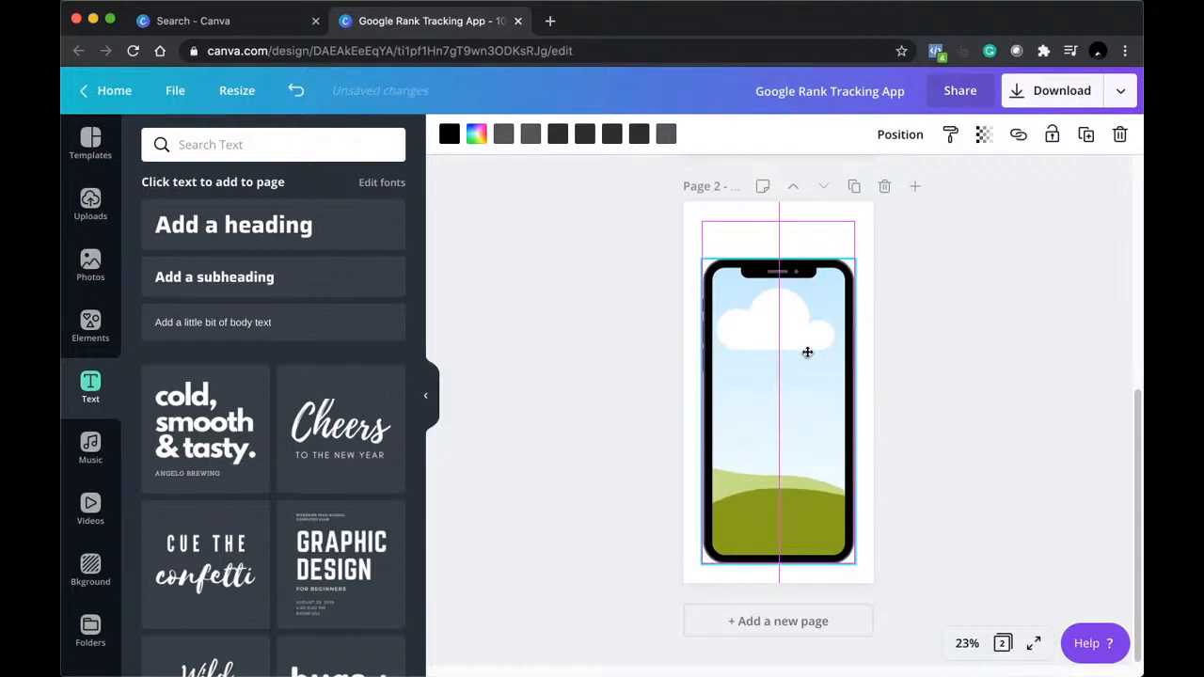
pyautogui.moveTo(807, 351)
pyautogui.mouseDown()
pyautogui.moveTo(797, 353)
pyautogui.moveTo(807, 353)
pyautogui.mouseUp()
pyautogui.moveTo(807, 353); pyautogui.dragTo(808, 358)
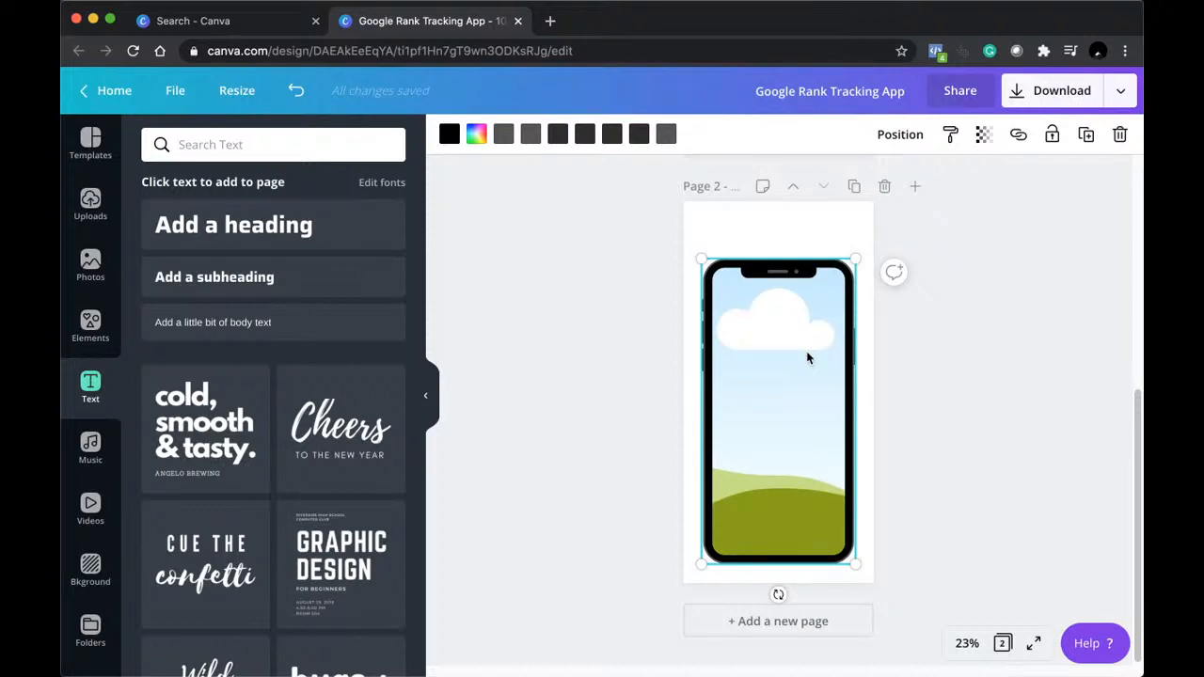
pyautogui.click(993, 351)
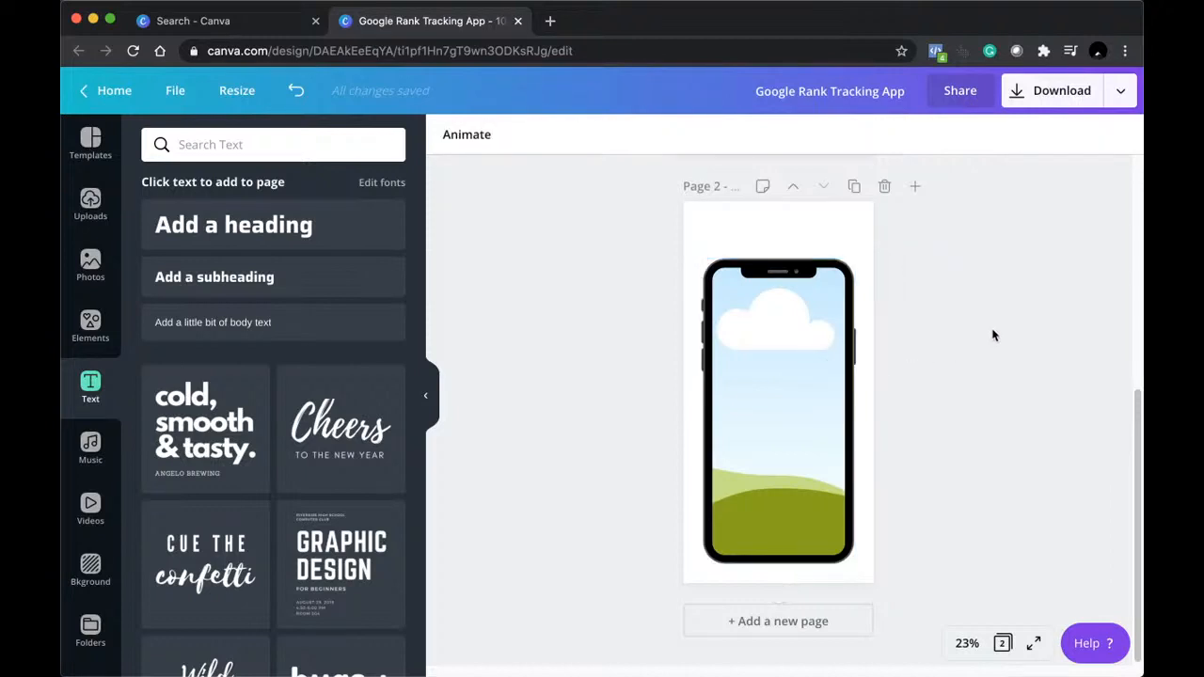
pyautogui.moveTo(1136, 437)
pyautogui.mouseDown()
pyautogui.moveTo(1134, 229)
pyautogui.moveTo(1134, 441)
pyautogui.mouseUp()
pyautogui.click(770, 404)
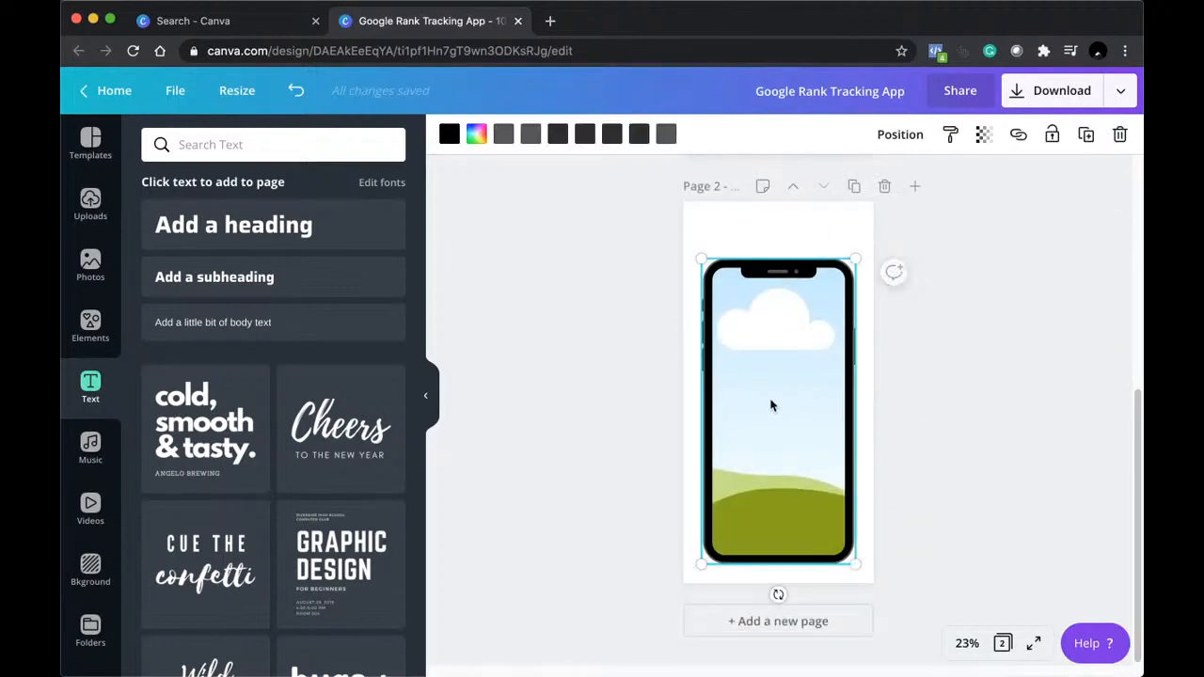
pyautogui.click(603, 381)
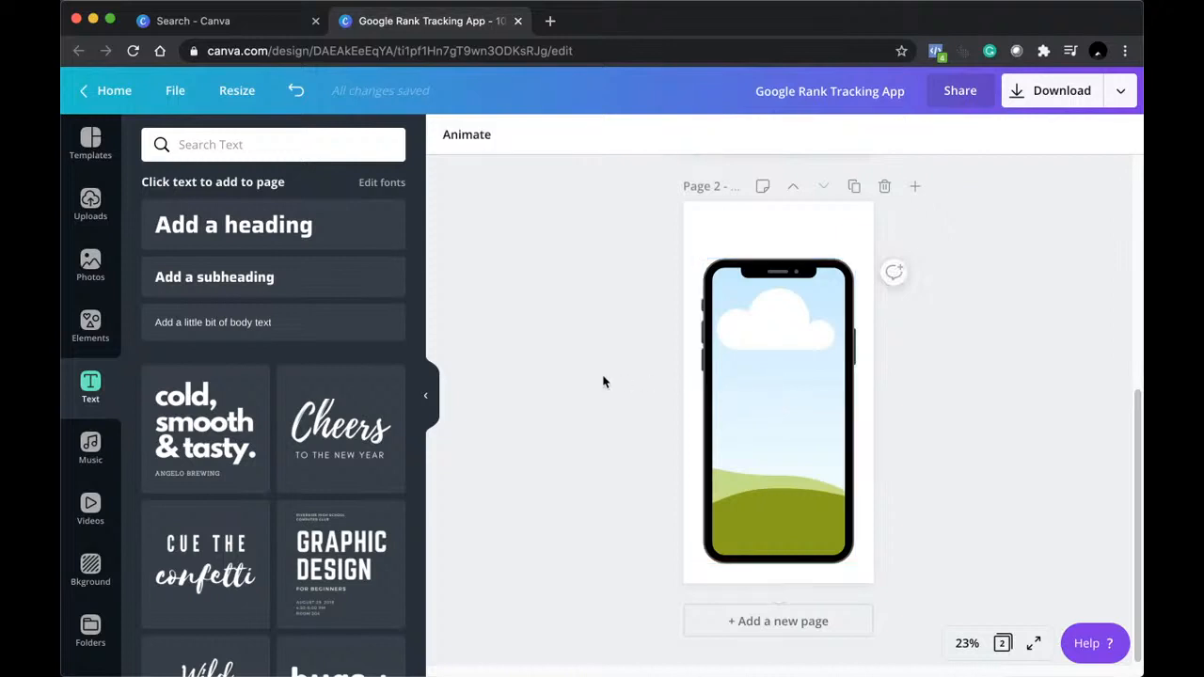
pyautogui.click(773, 347)
pyautogui.rightClick(770, 347)
pyautogui.click(763, 334)
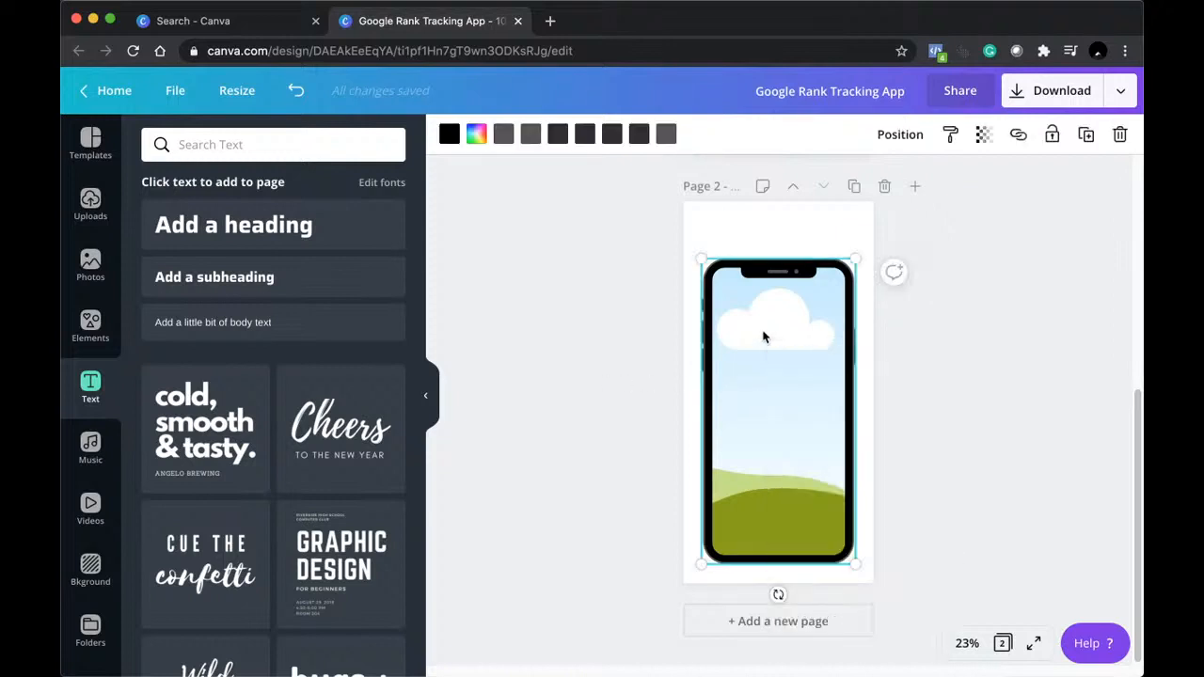
pyautogui.rightClick(763, 333)
pyautogui.click(765, 325)
pyautogui.rightClick(770, 350)
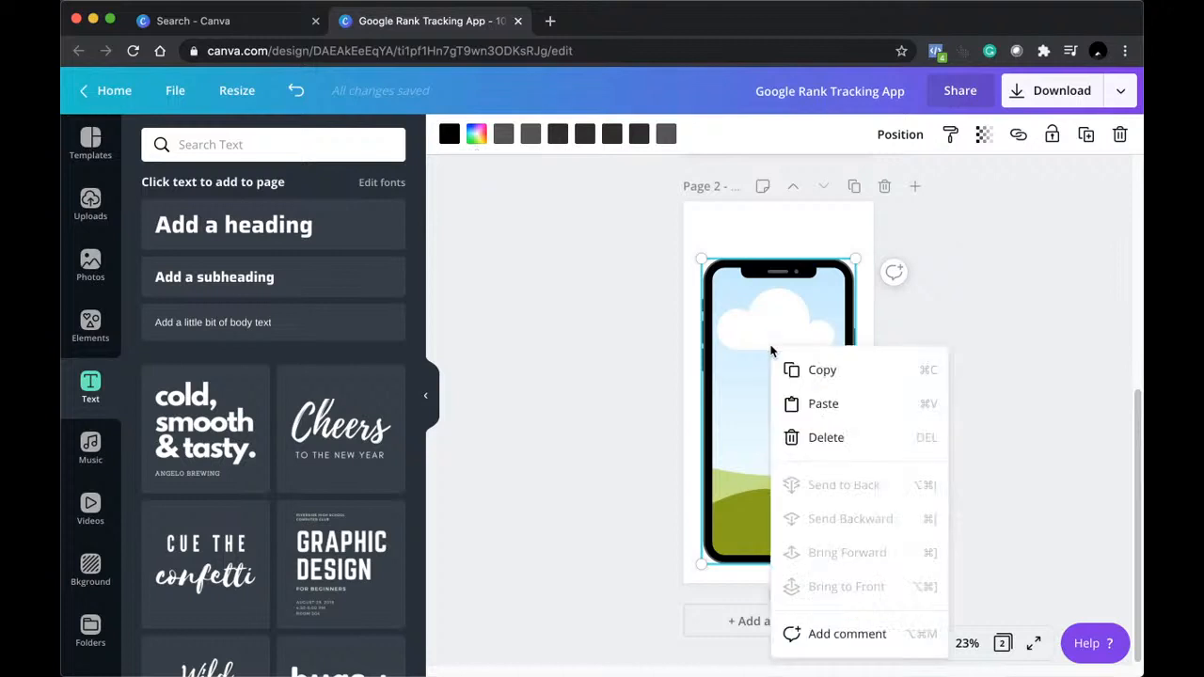
pyautogui.click(753, 446)
pyautogui.click(896, 347)
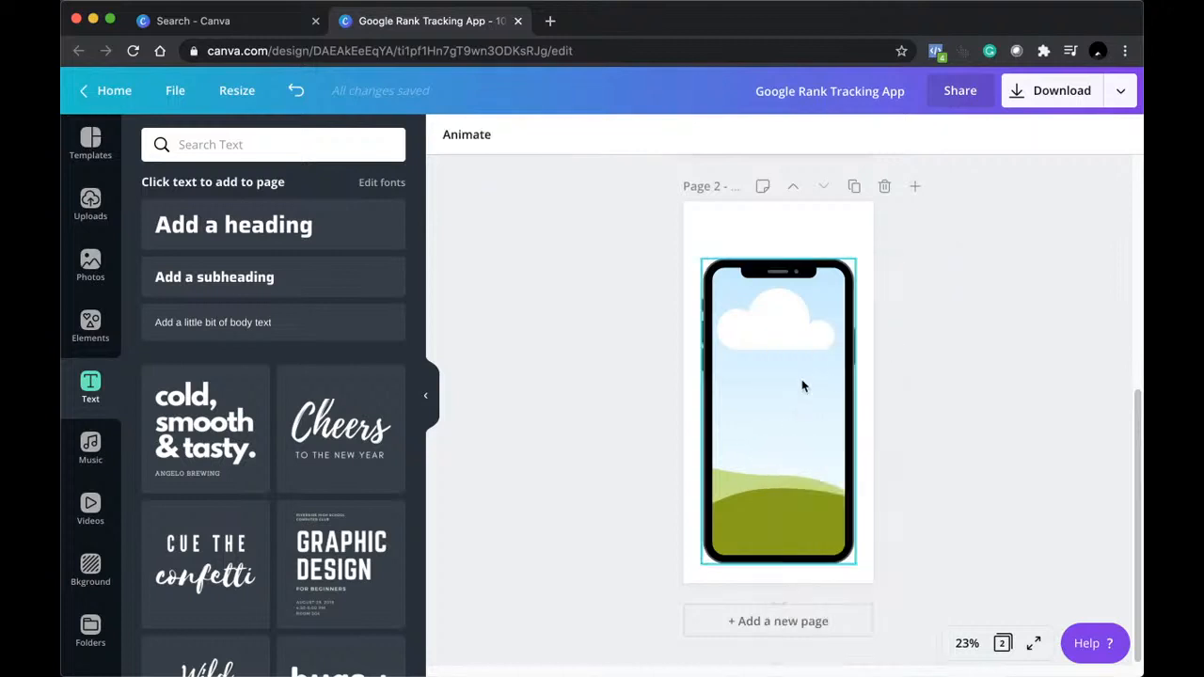
# Try a dark grey fill from the document colours for the phone frame's screen, and undo it.
pyautogui.click(804, 387)
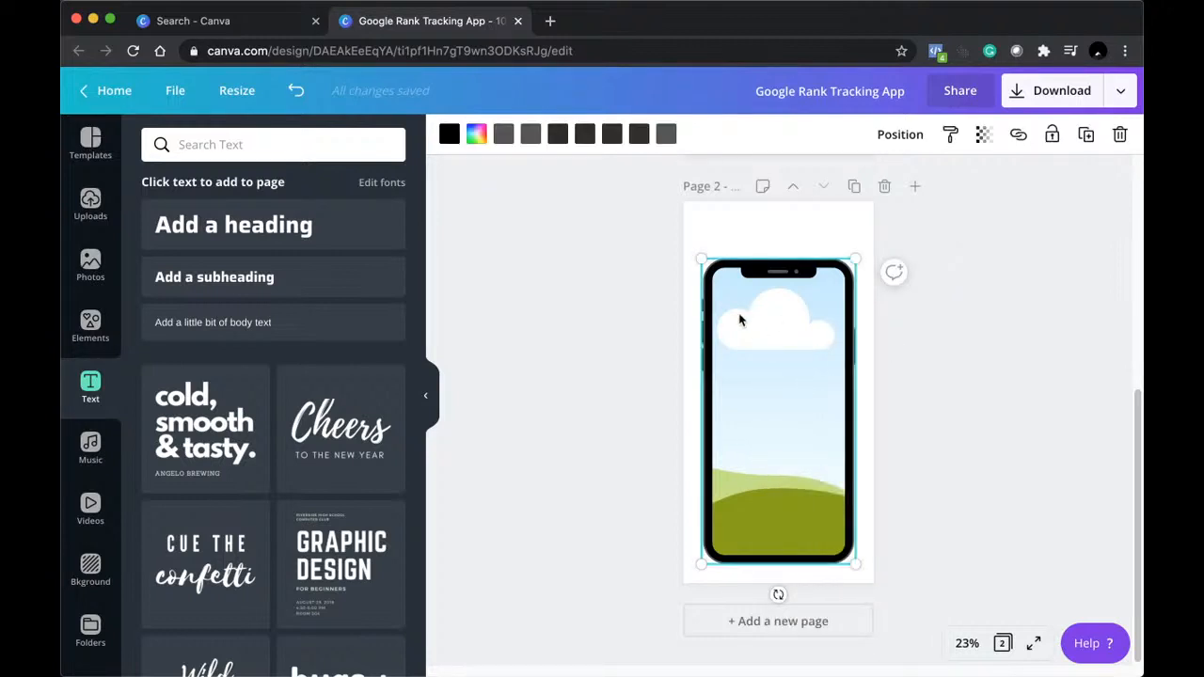
pyautogui.click(475, 139)
pyautogui.click(252, 314)
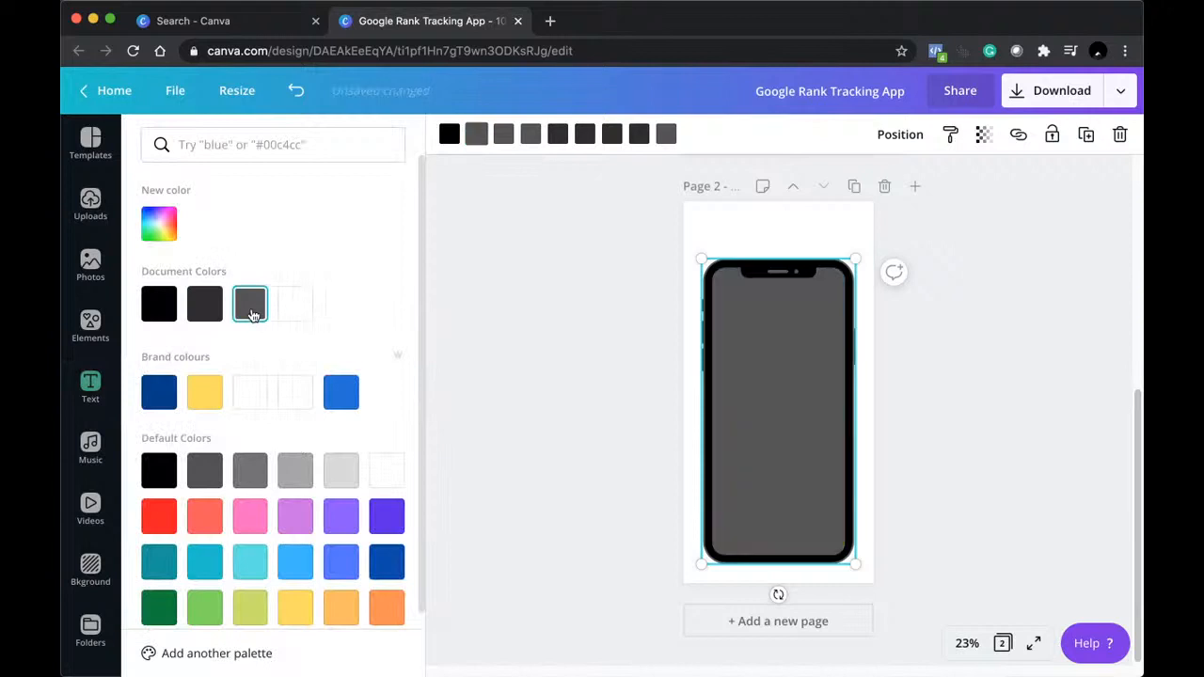
pyautogui.click(593, 224)
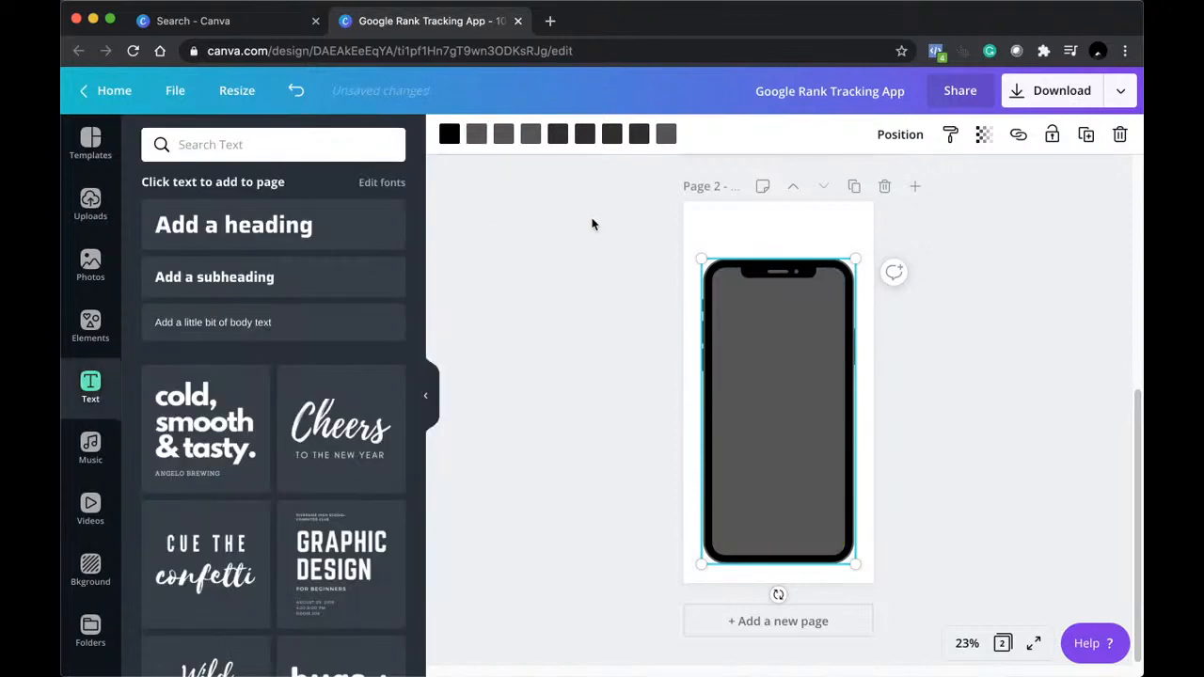
pyautogui.hotkey('ctrl', 'z')
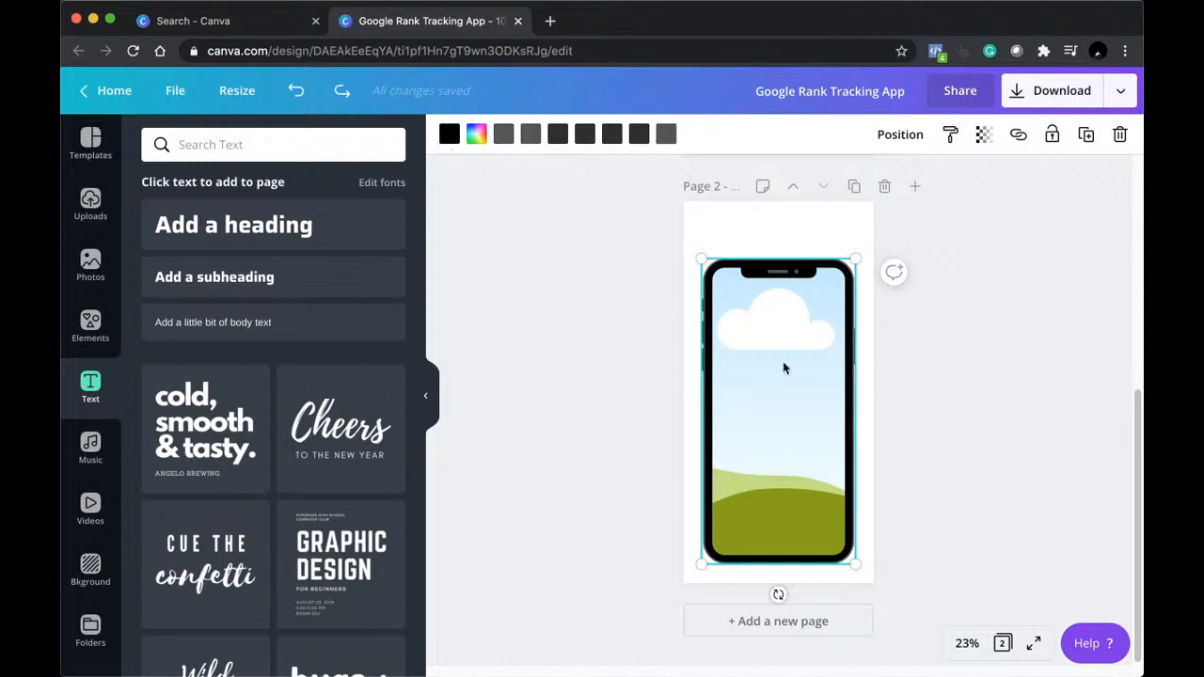
# Try changing one of the phone frame's dark detail colours to coral red, and undo it.
pyautogui.click(637, 140)
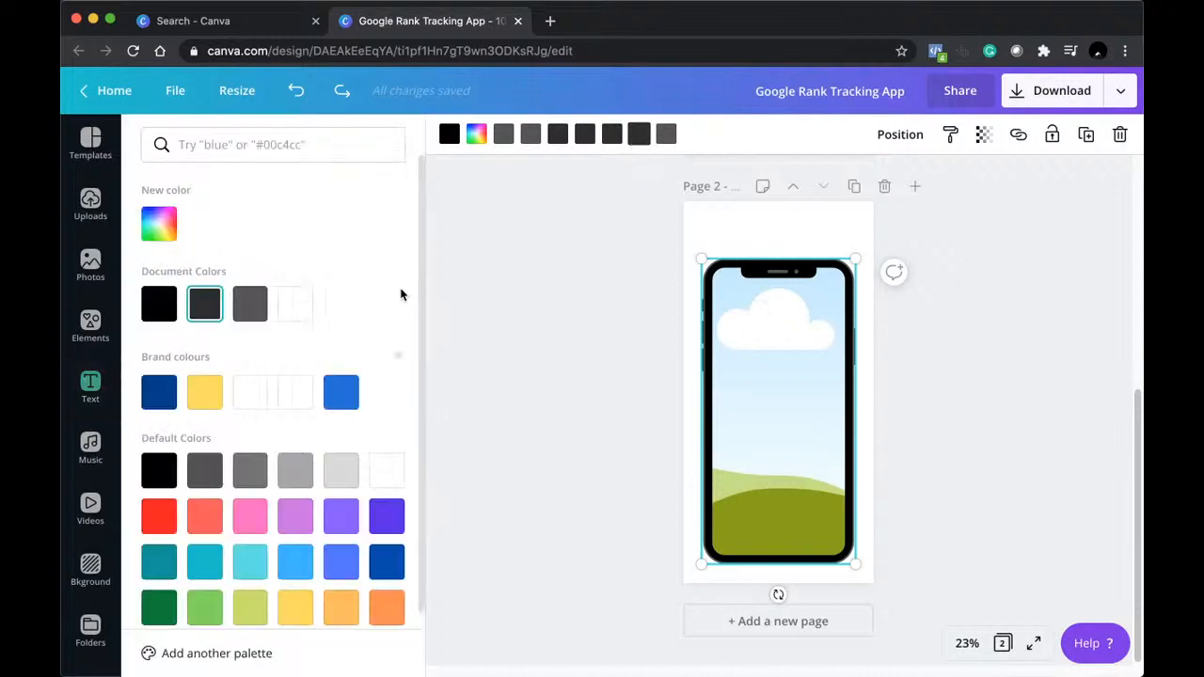
pyautogui.click(212, 514)
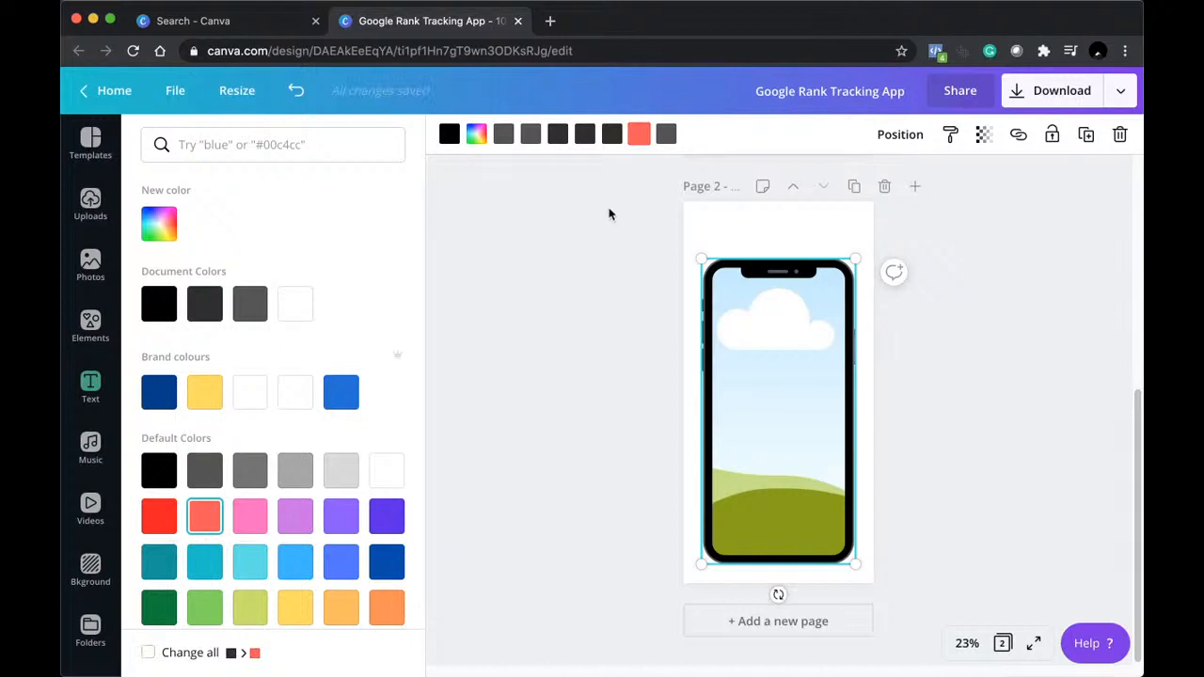
pyautogui.press('super+z')
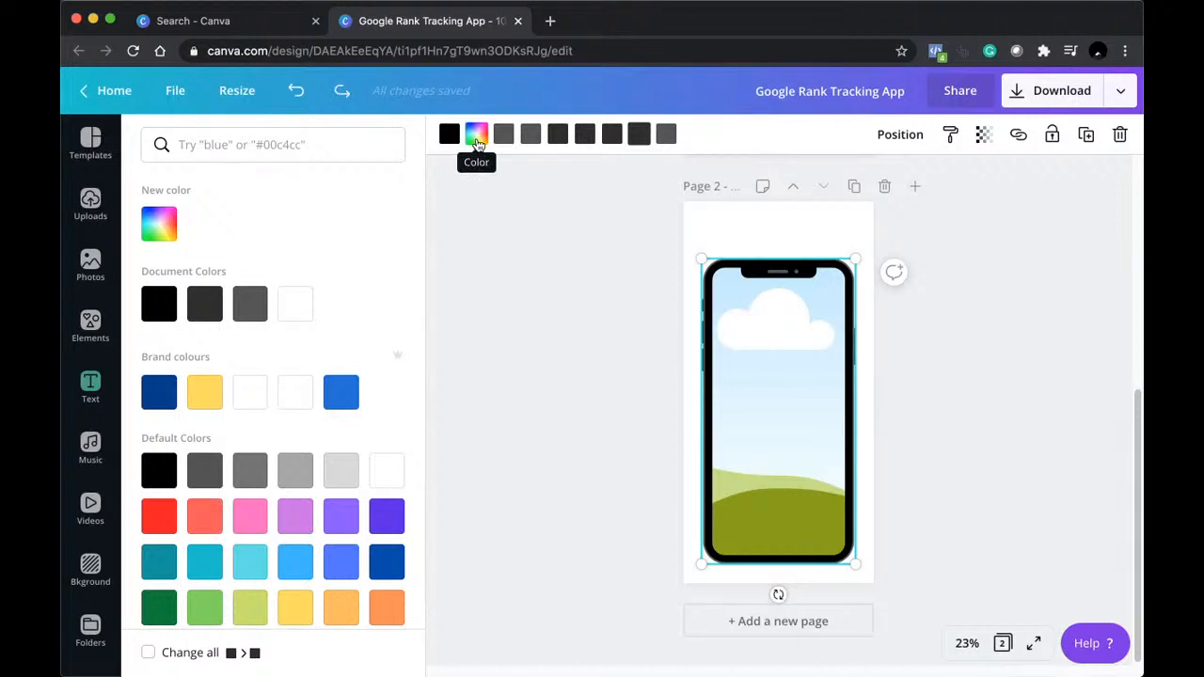
# Fill the phone frame's screen on page 2 with white from the document colours.
pyautogui.click(478, 144)
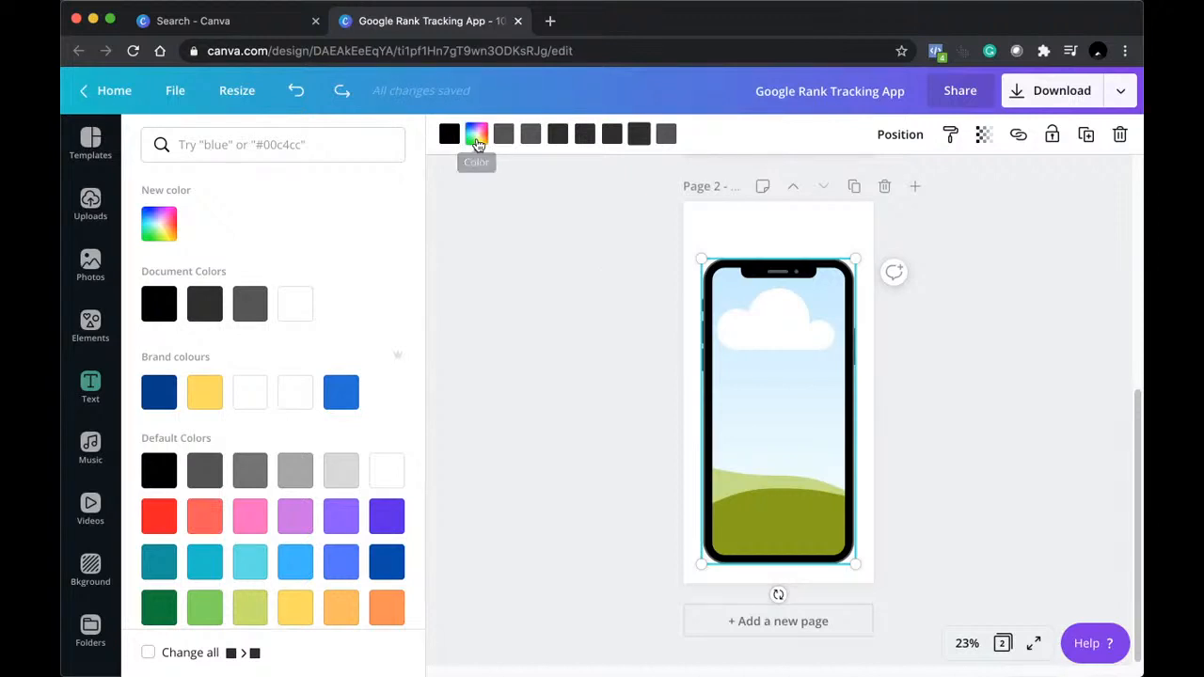
pyautogui.click(301, 313)
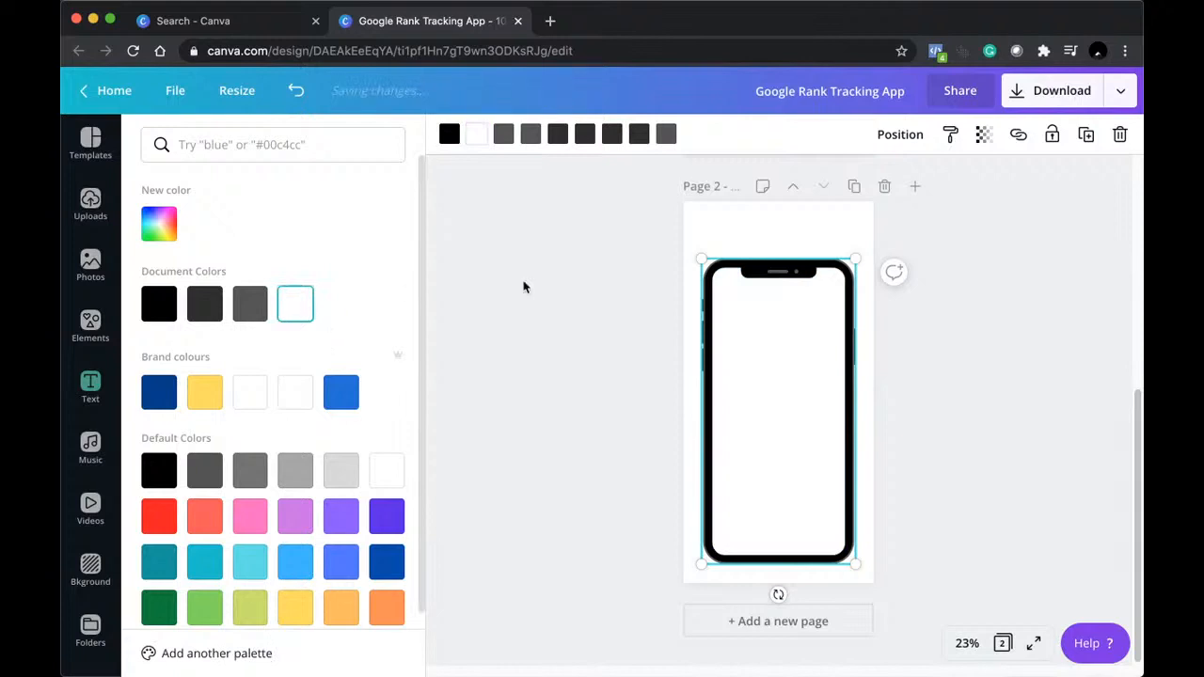
pyautogui.click(564, 285)
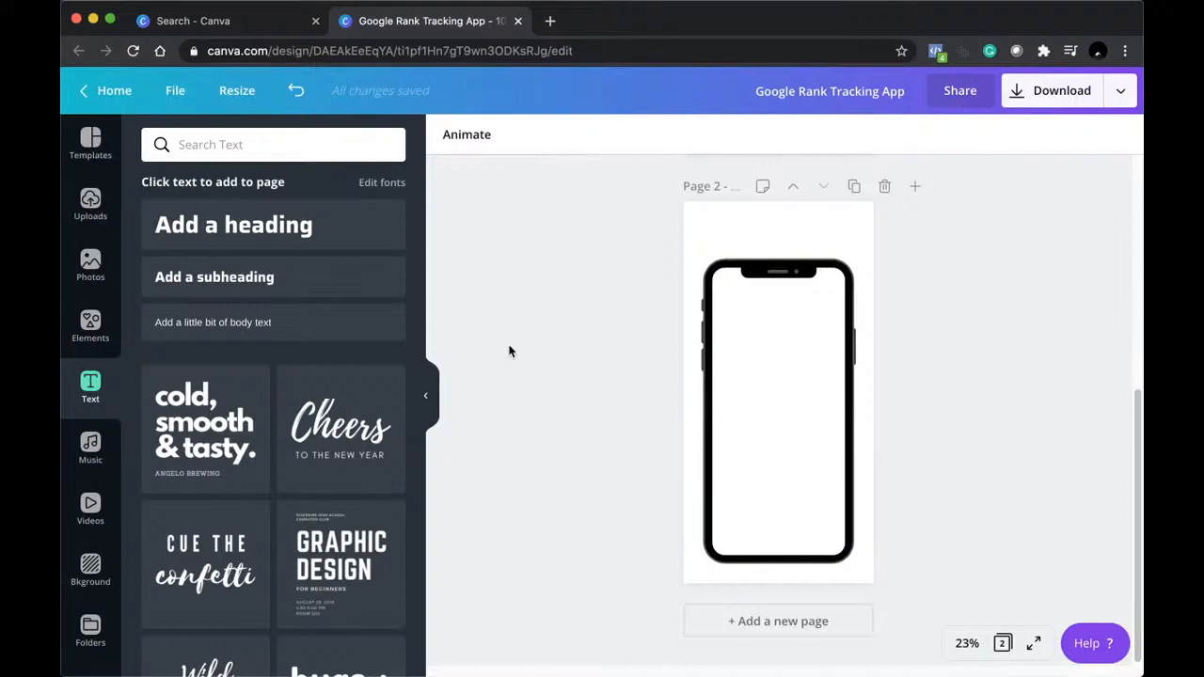
# Search the elements library for "input box" and for "search box".
pyautogui.click(76, 343)
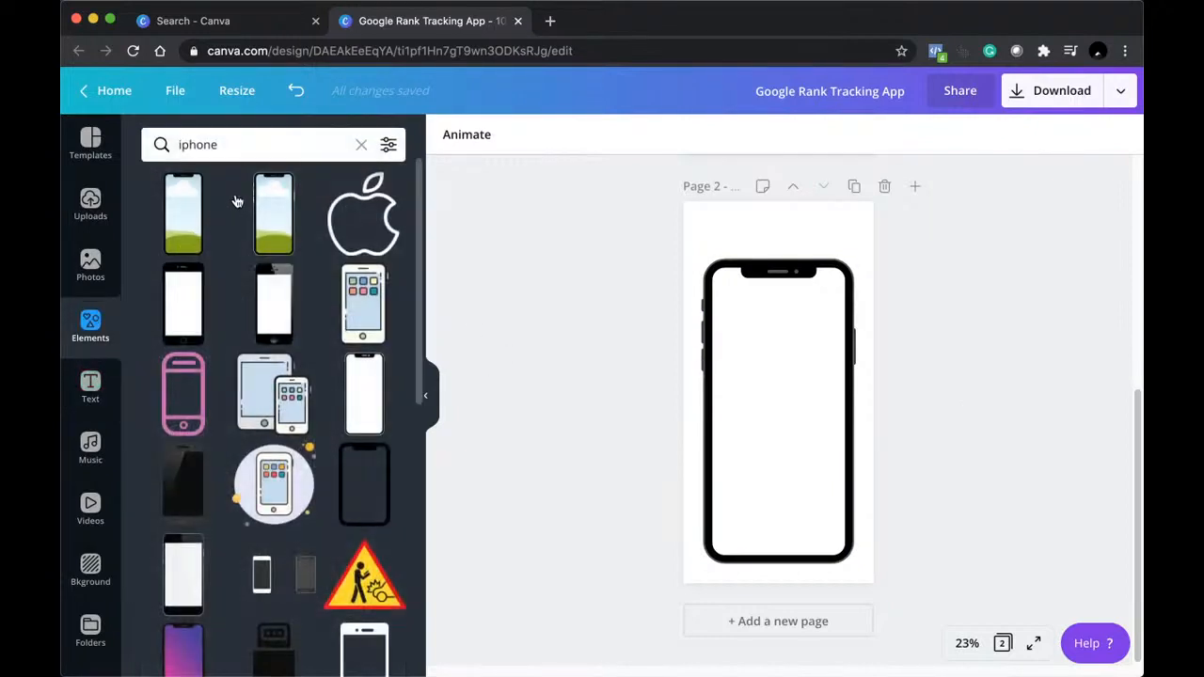
pyautogui.click(259, 139)
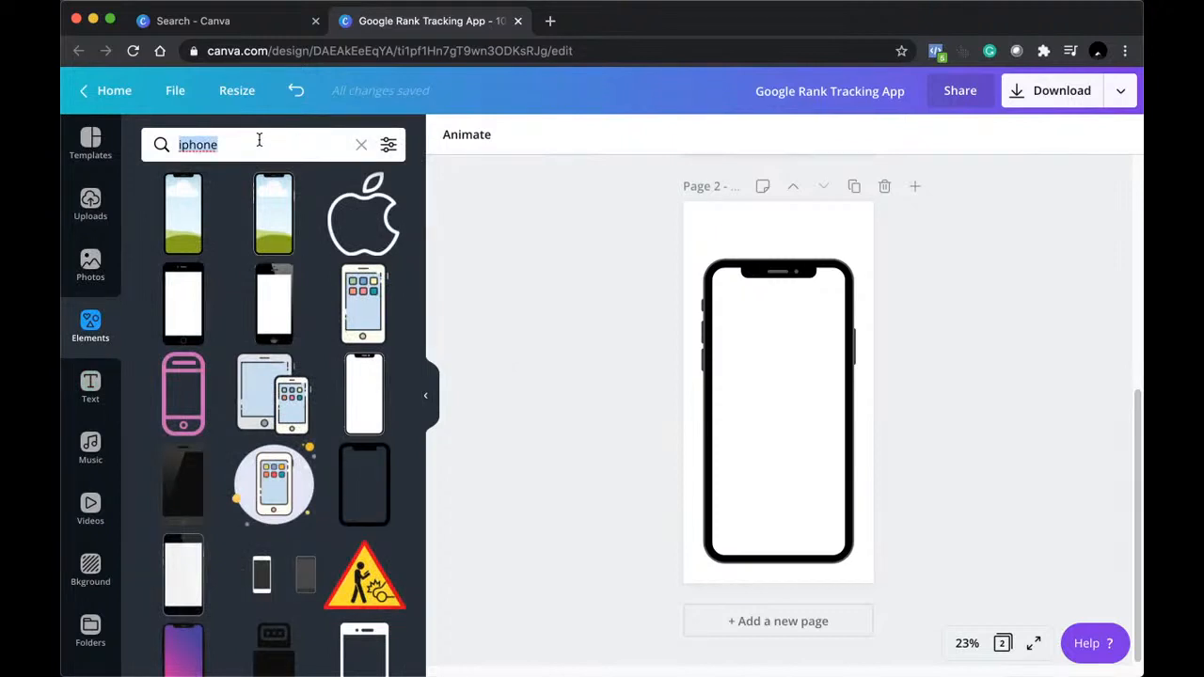
pyautogui.write('input box')
pyautogui.press('Return')
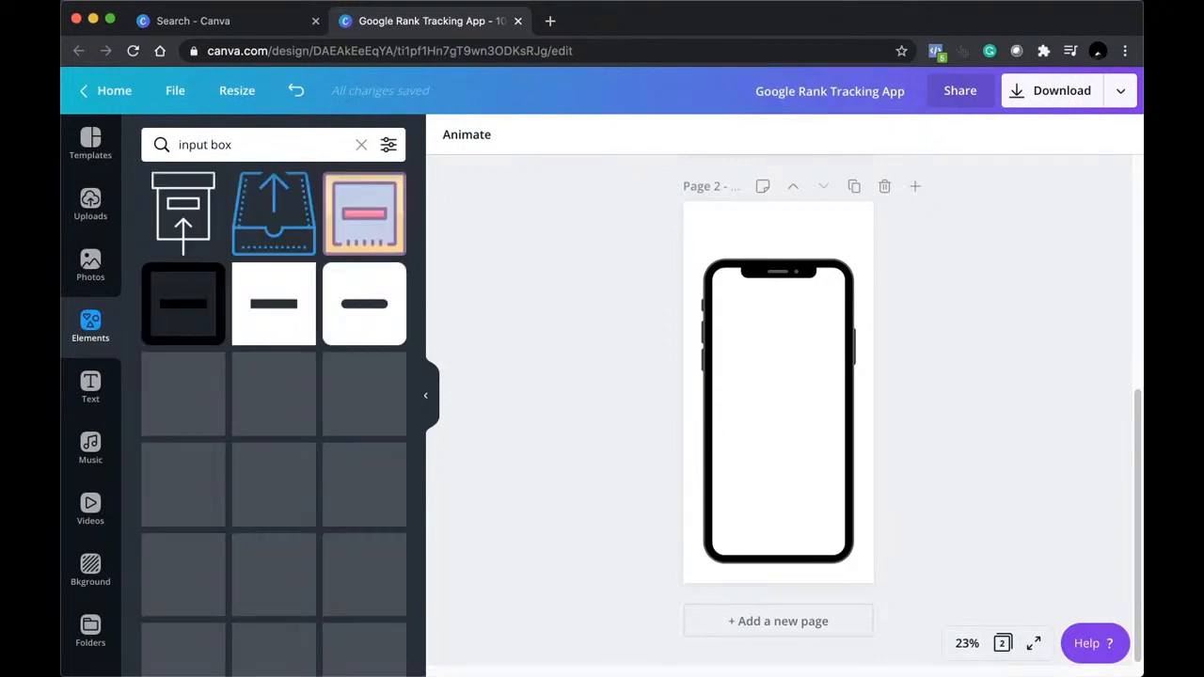
pyautogui.click(258, 142)
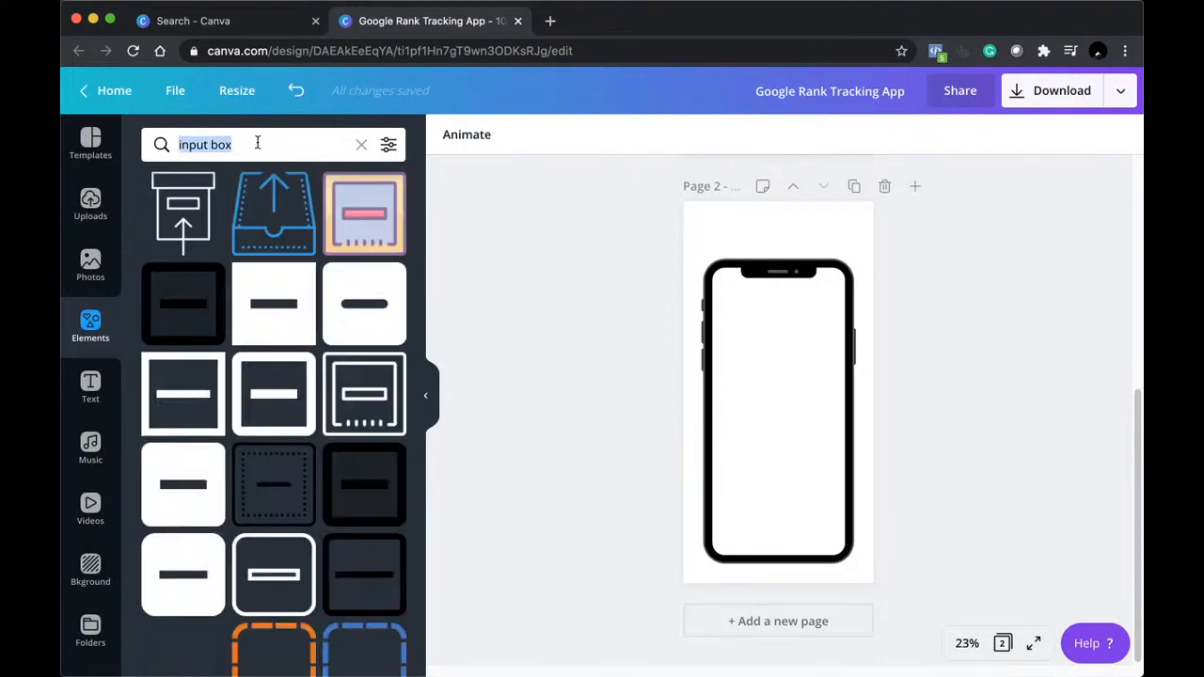
pyautogui.write('search box')
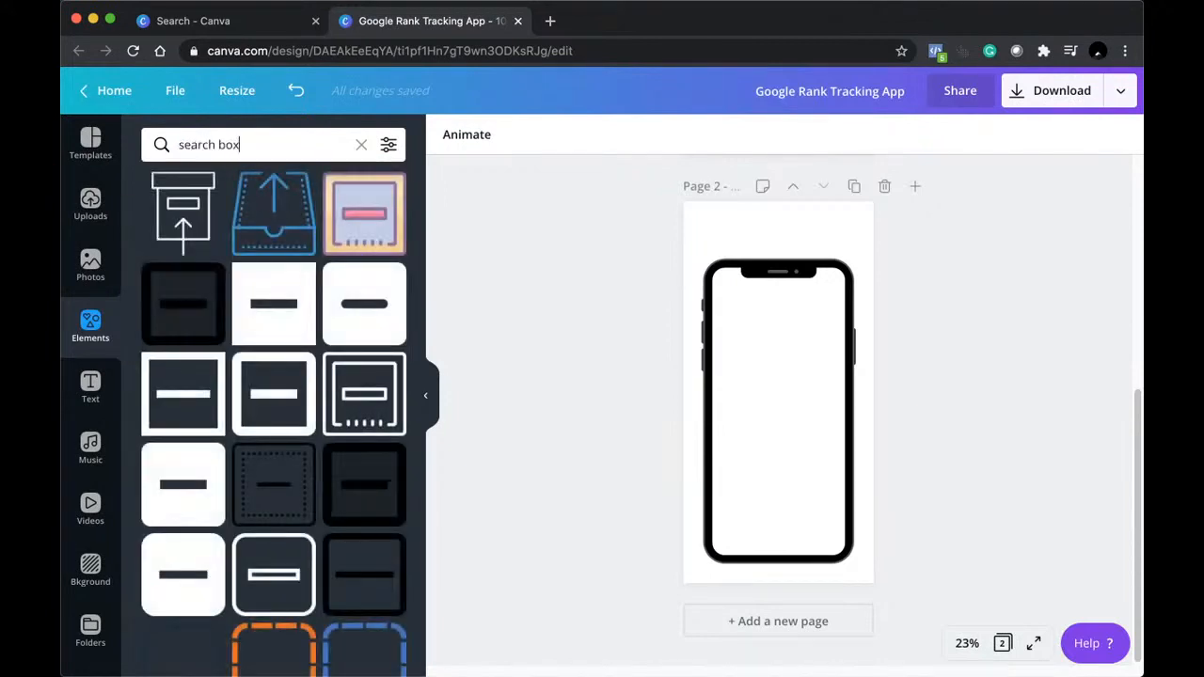
pyautogui.press('Return')
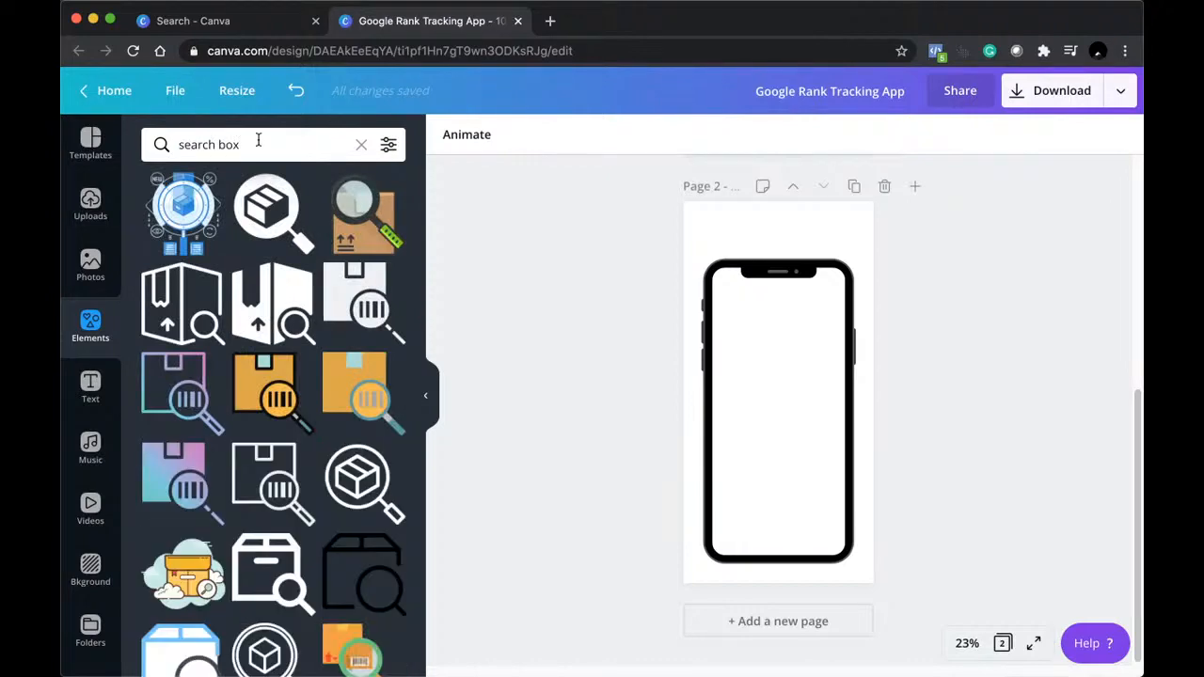
# Search the elements for "search input", try the white search bar graphic on the phone screen, and delete it.
pyautogui.doubleClick(258, 141)
pyautogui.write('input')
pyautogui.press('Return')
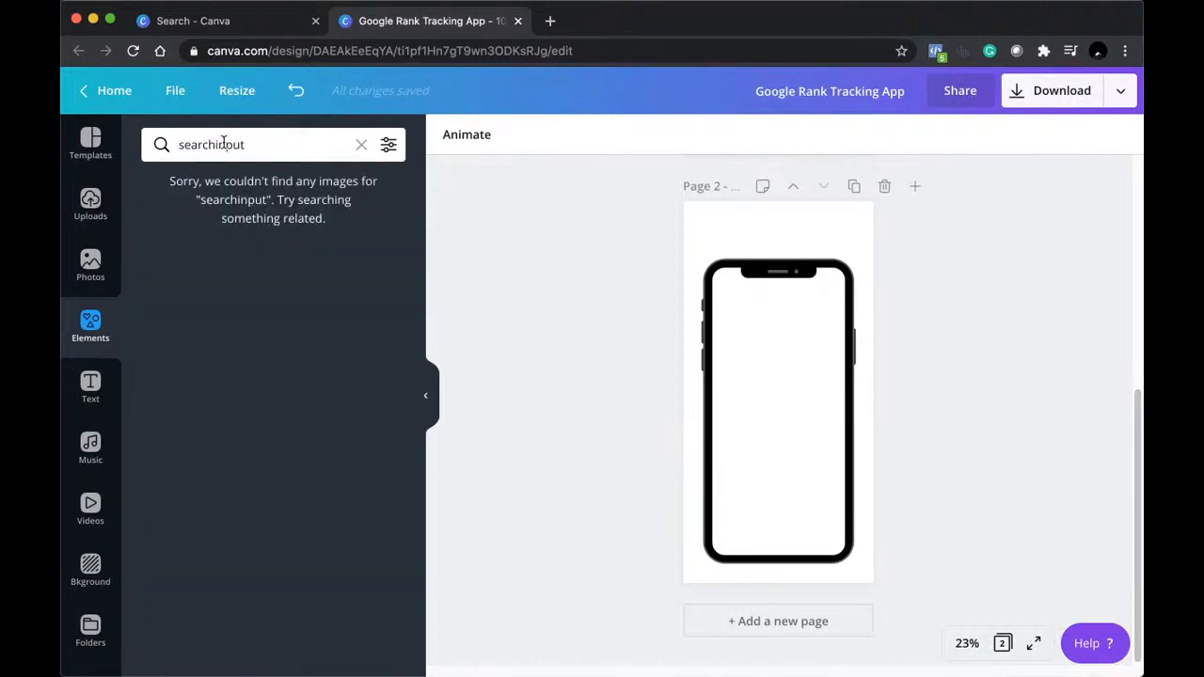
pyautogui.press('Return')
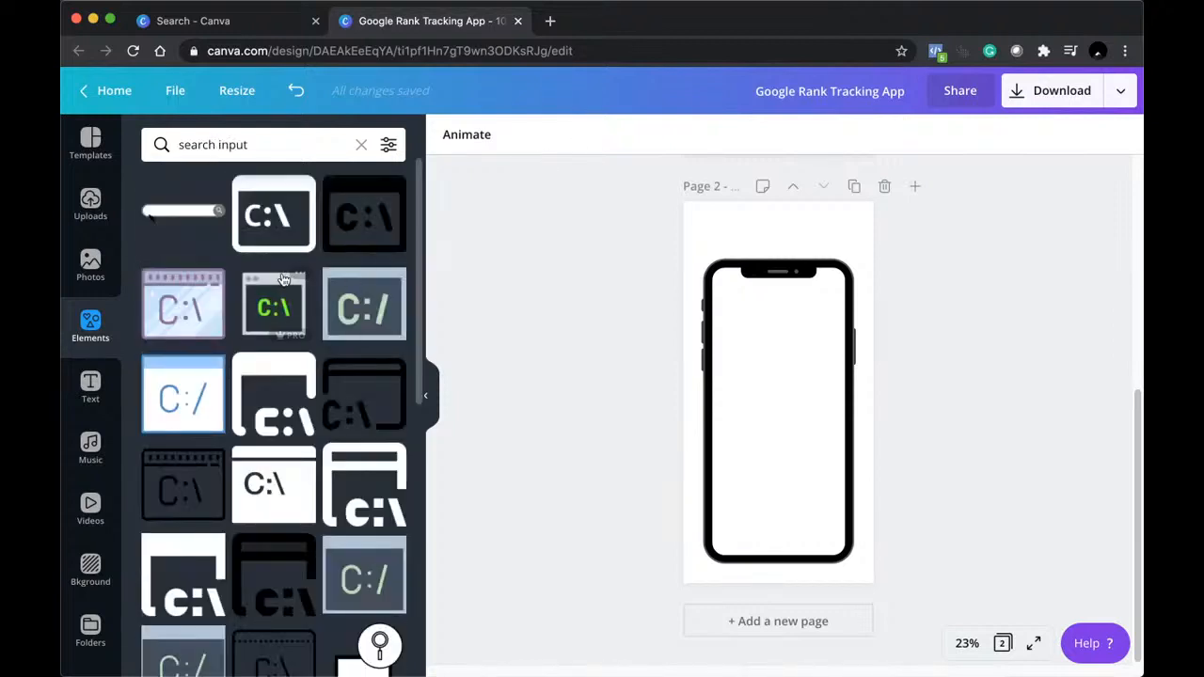
pyautogui.click(167, 216)
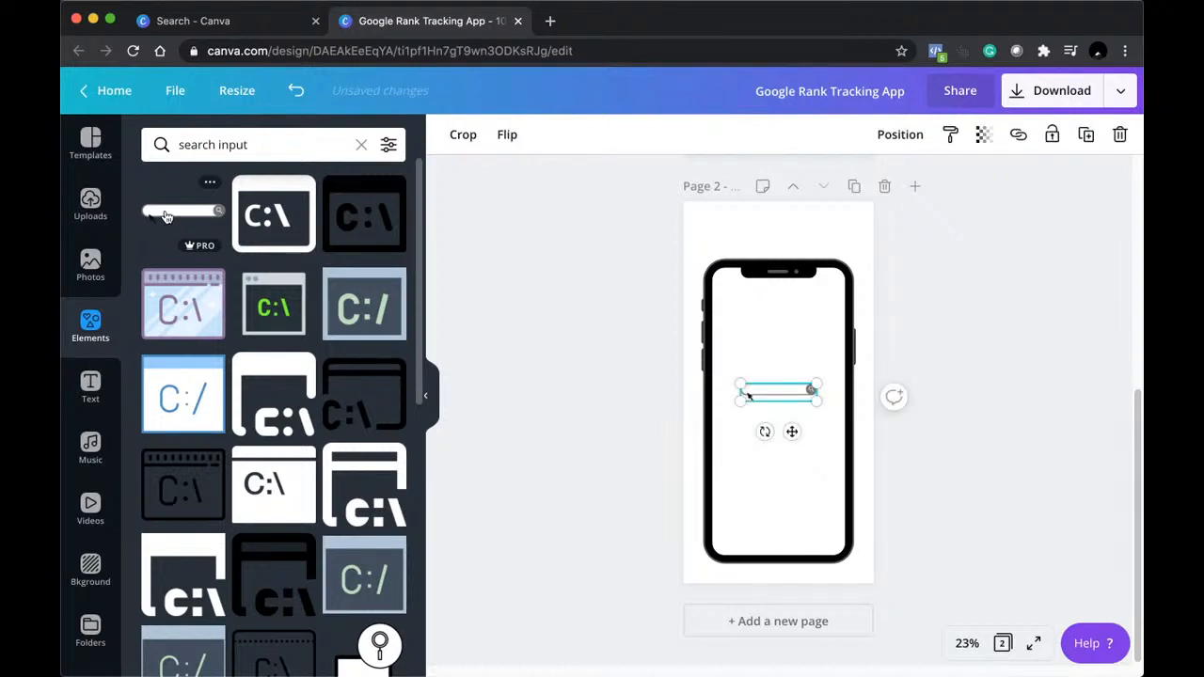
pyautogui.press('Delete')
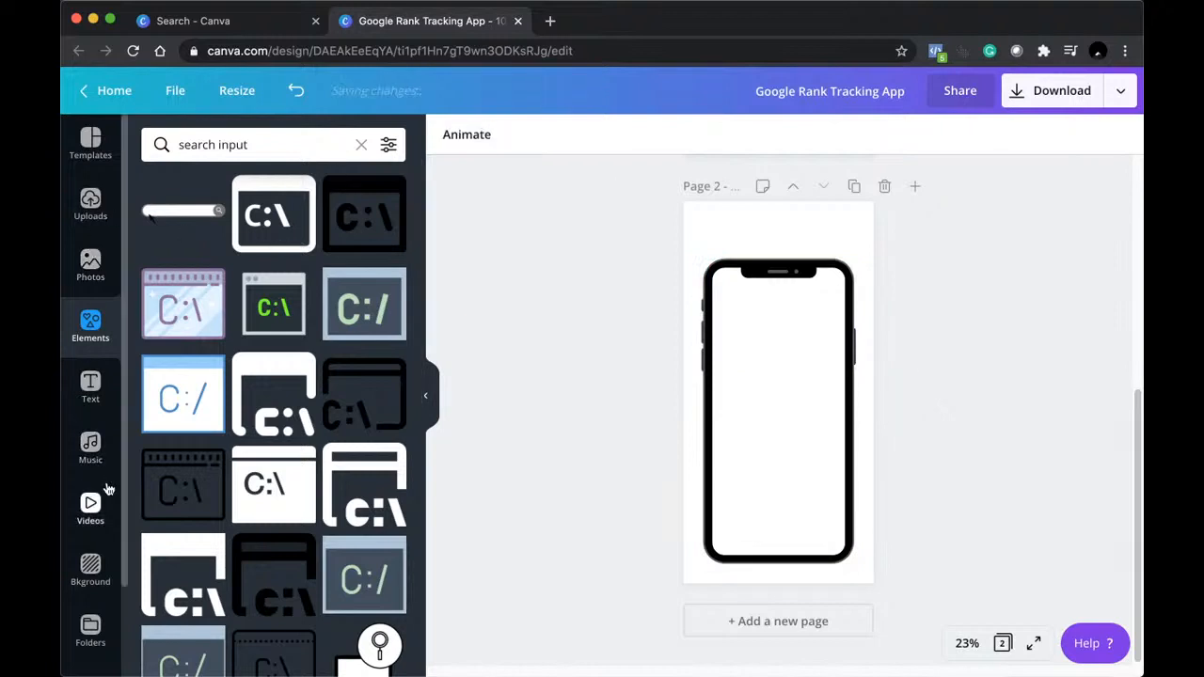
# Add a rounded square shape to page 2 and flatten it into a wide bar in the upper part of the phone screen.
pyautogui.click(83, 328)
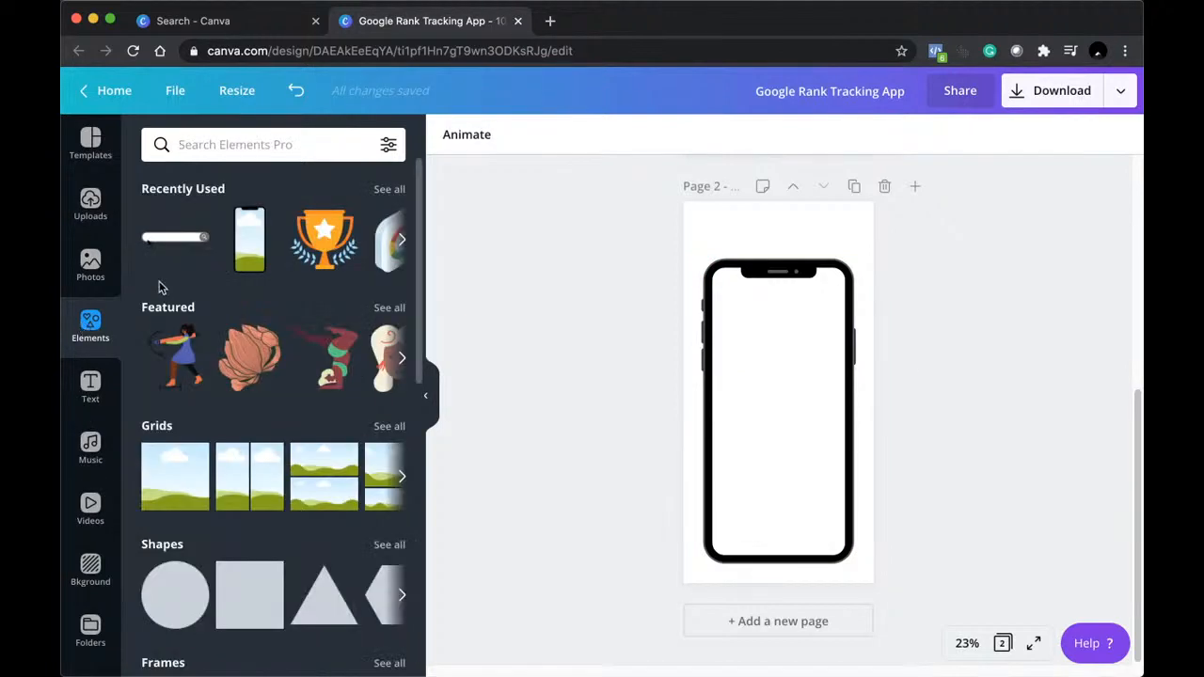
pyautogui.scroll(-1, 265, 442)
pyautogui.scroll(-3, 261, 445)
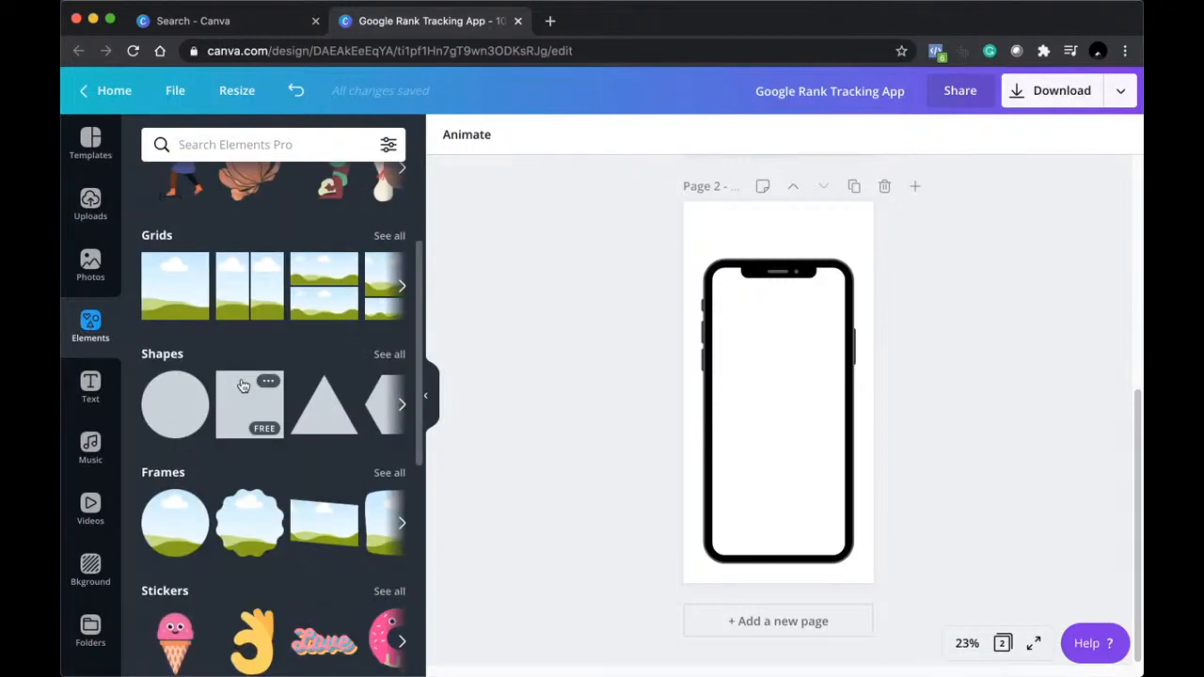
pyautogui.click(403, 412)
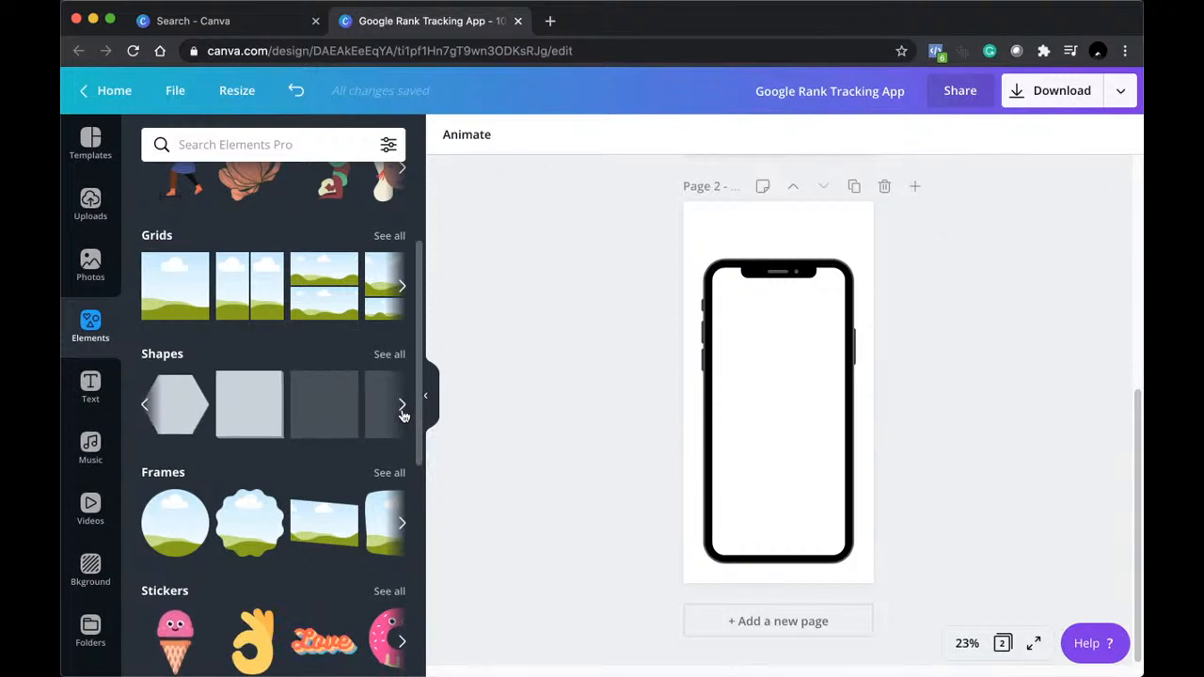
pyautogui.click(403, 412)
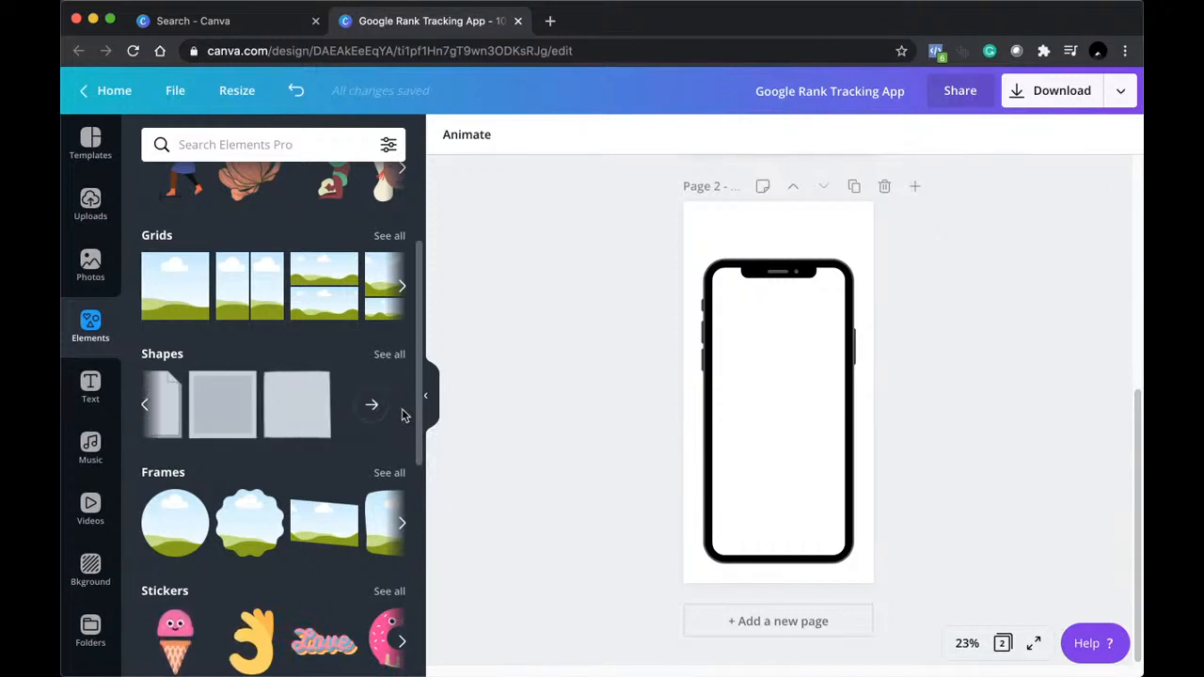
pyautogui.click(389, 356)
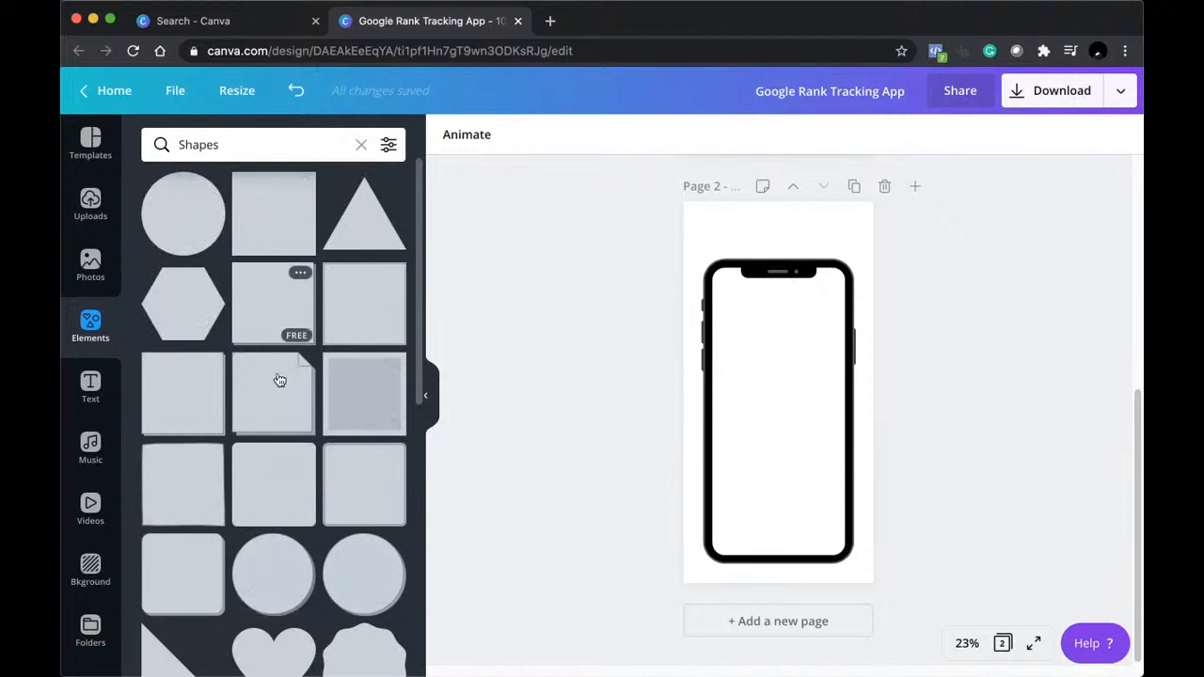
pyautogui.click(266, 486)
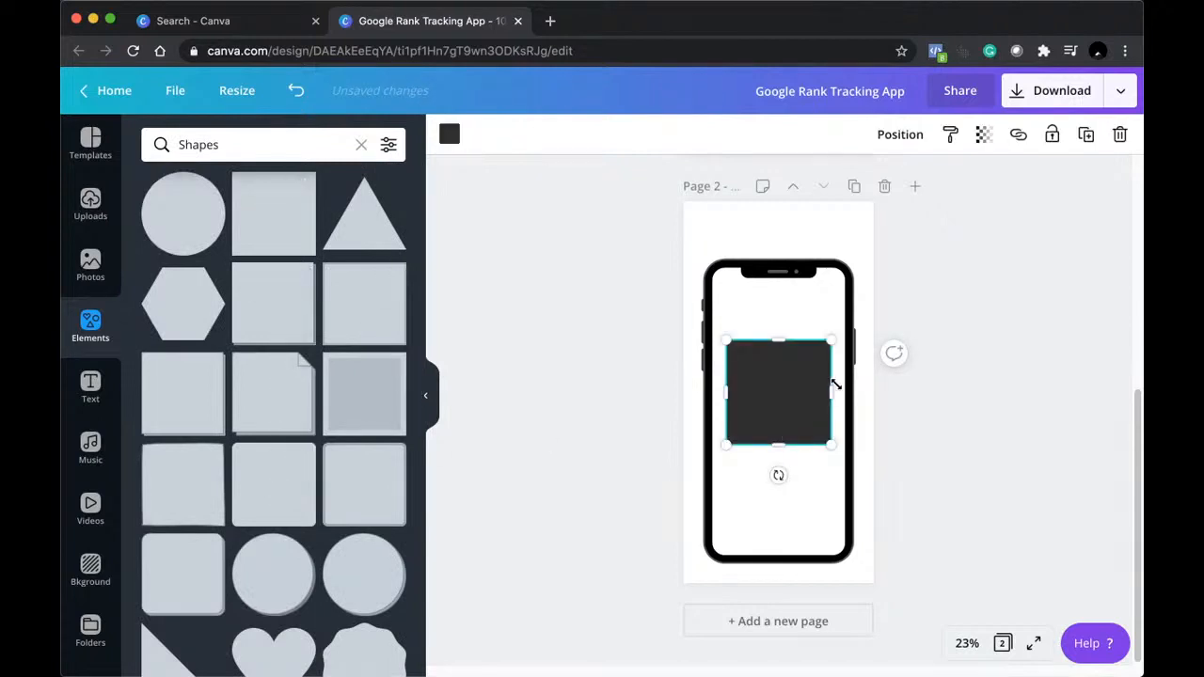
pyautogui.moveTo(835, 384); pyautogui.dragTo(781, 363)
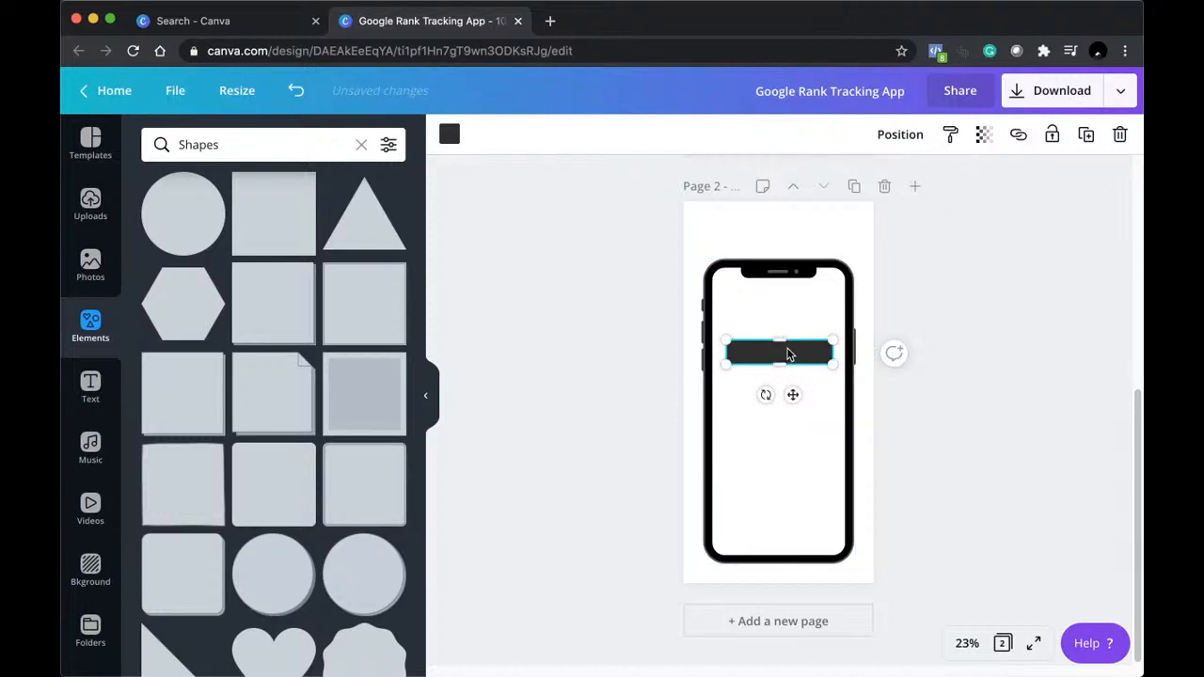
pyautogui.moveTo(789, 354); pyautogui.dragTo(788, 341)
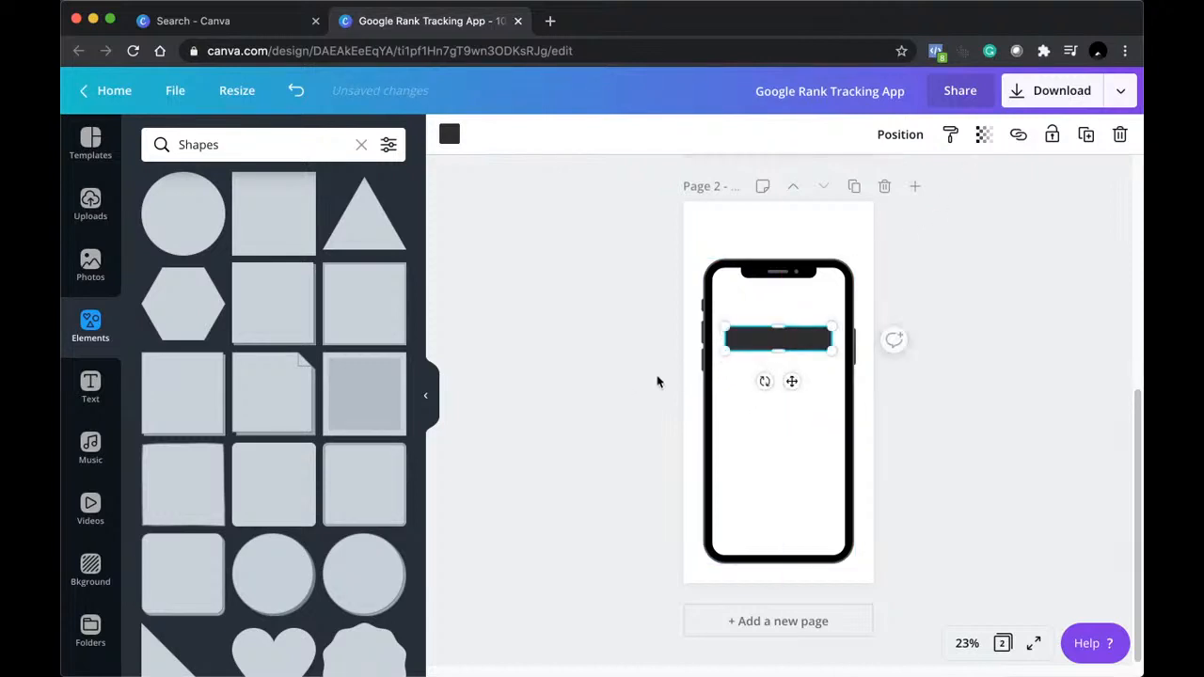
# Fill the rounded bar on the phone screen with light grey from the default colours.
pyautogui.click(449, 133)
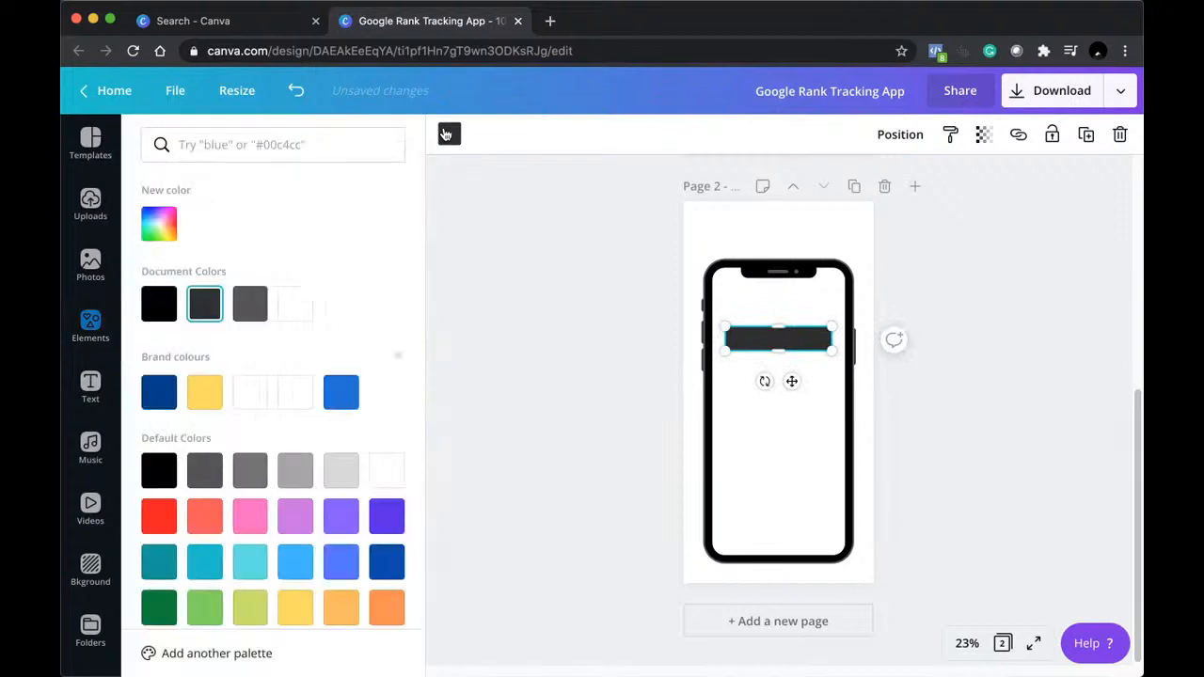
pyautogui.click(299, 470)
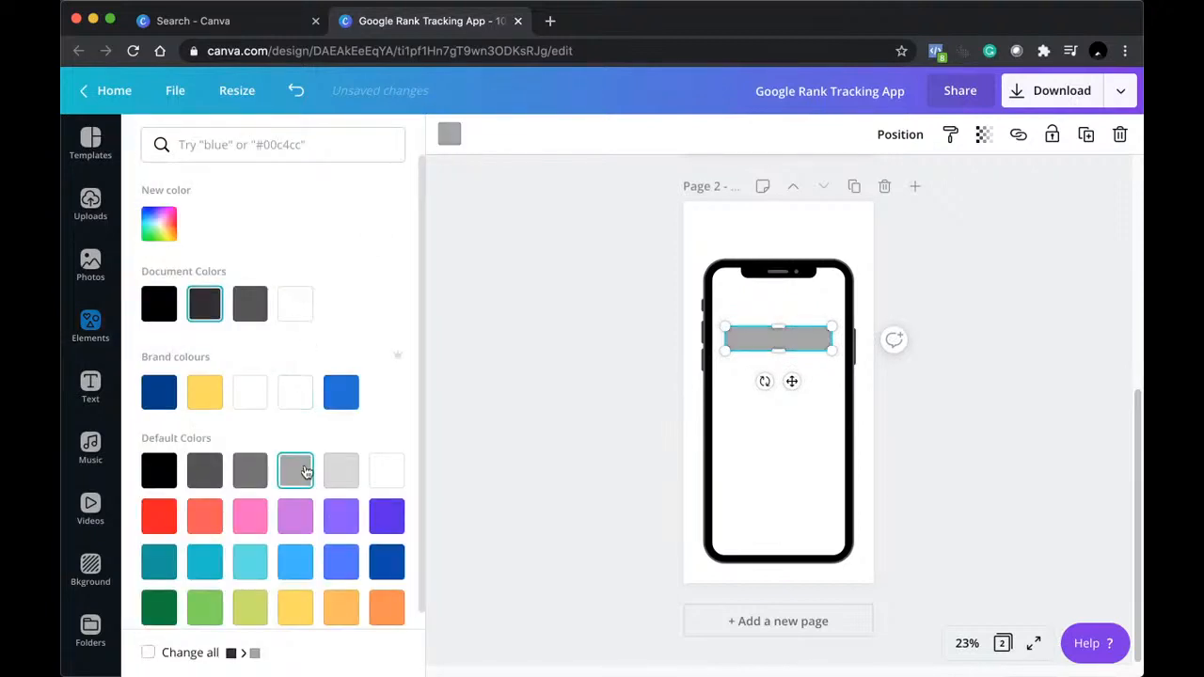
pyautogui.click(328, 475)
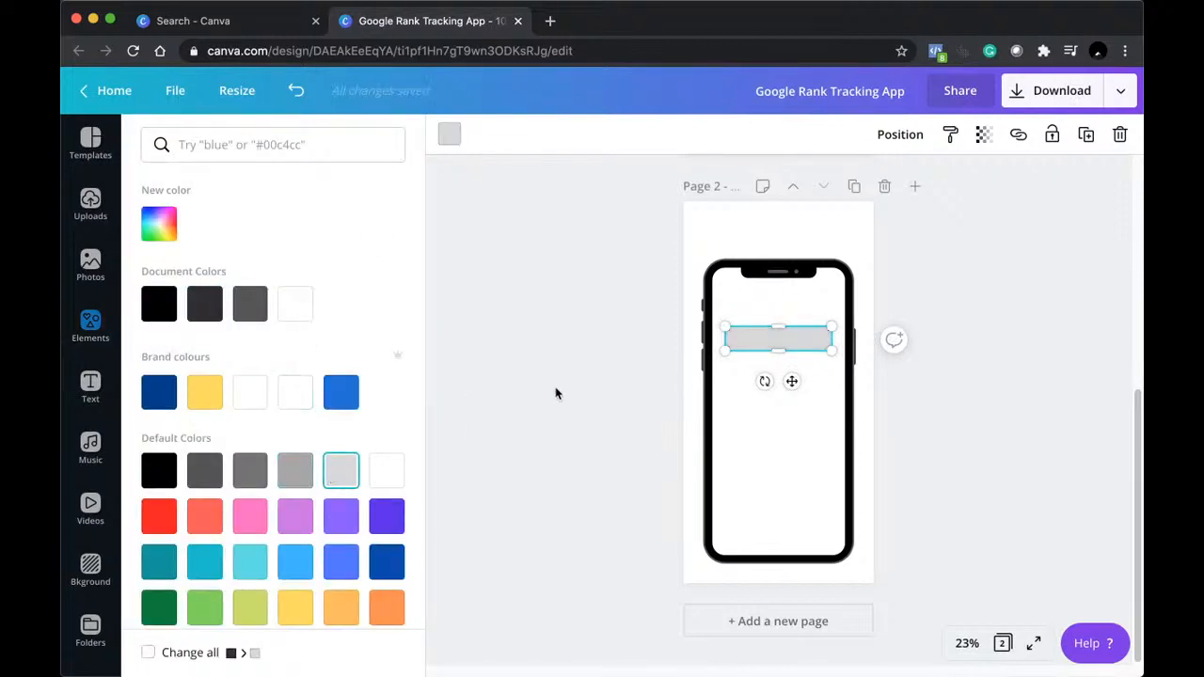
pyautogui.click(556, 395)
# Add a heading above the grey bar reading "Please enter the address of your website?".
pyautogui.click(90, 385)
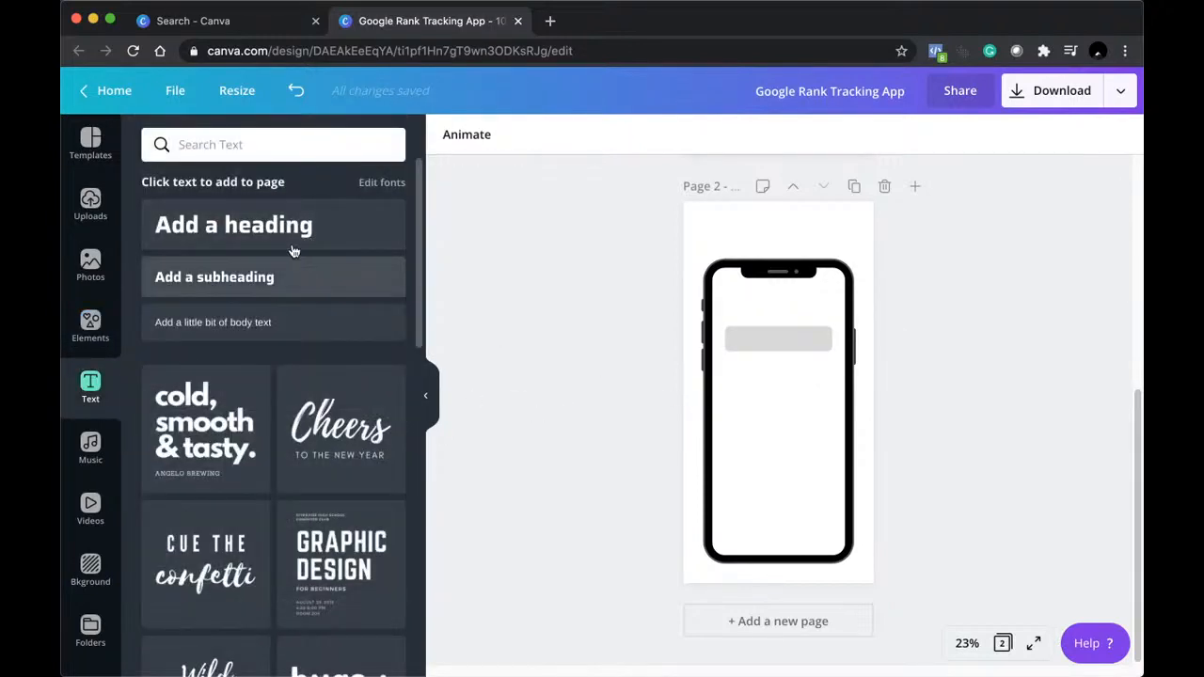
pyautogui.click(291, 225)
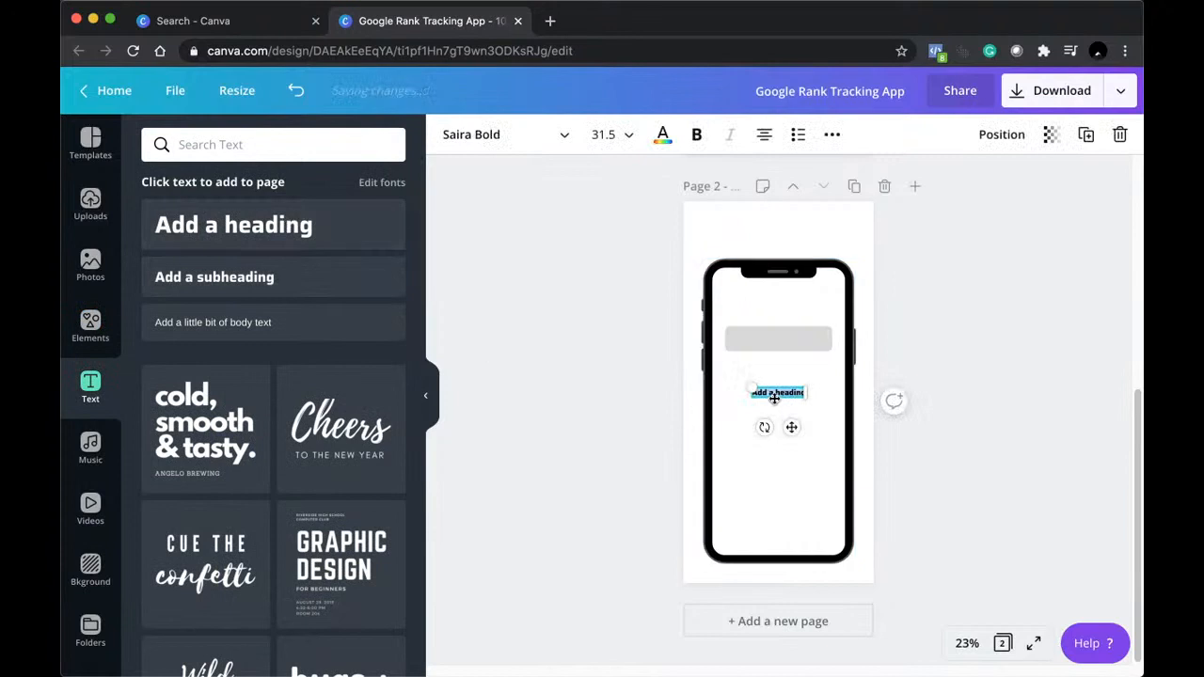
pyautogui.moveTo(775, 397); pyautogui.dragTo(754, 304)
pyautogui.write("What's you")
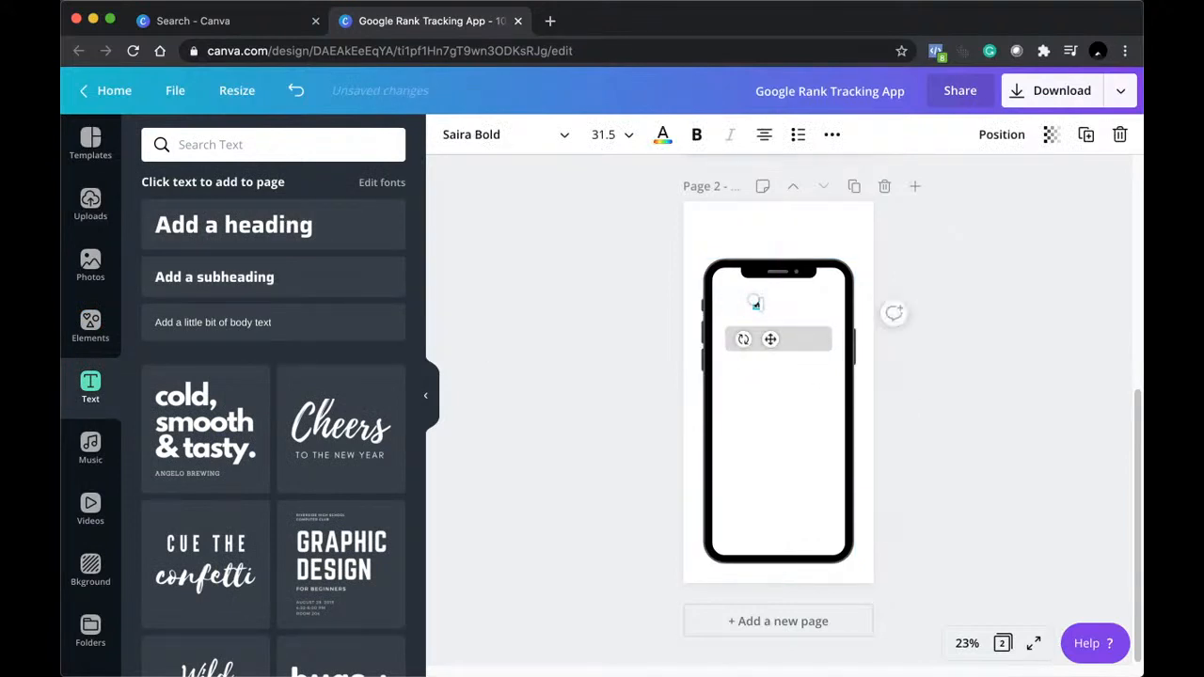
pyautogui.write('r')
pyautogui.press('super+a')
pyautogui.press('BackSpace')
pyautogui.write('Please enter the address of youe')
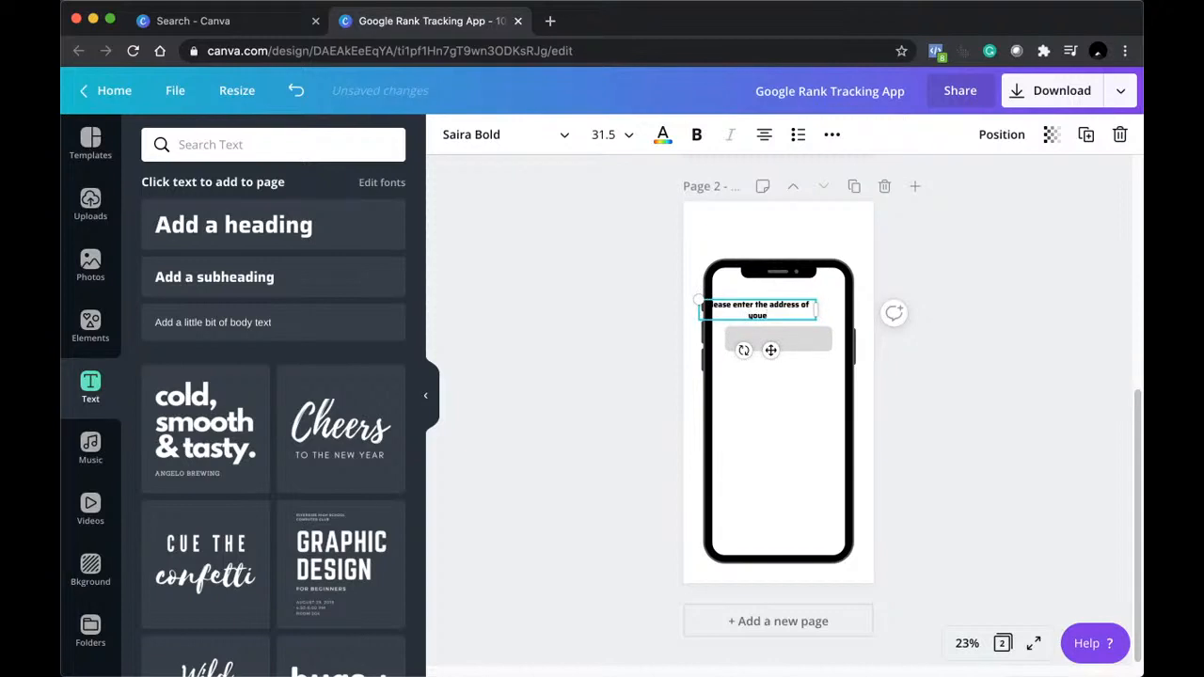
pyautogui.press('BackSpace')
pyautogui.write('r website?')
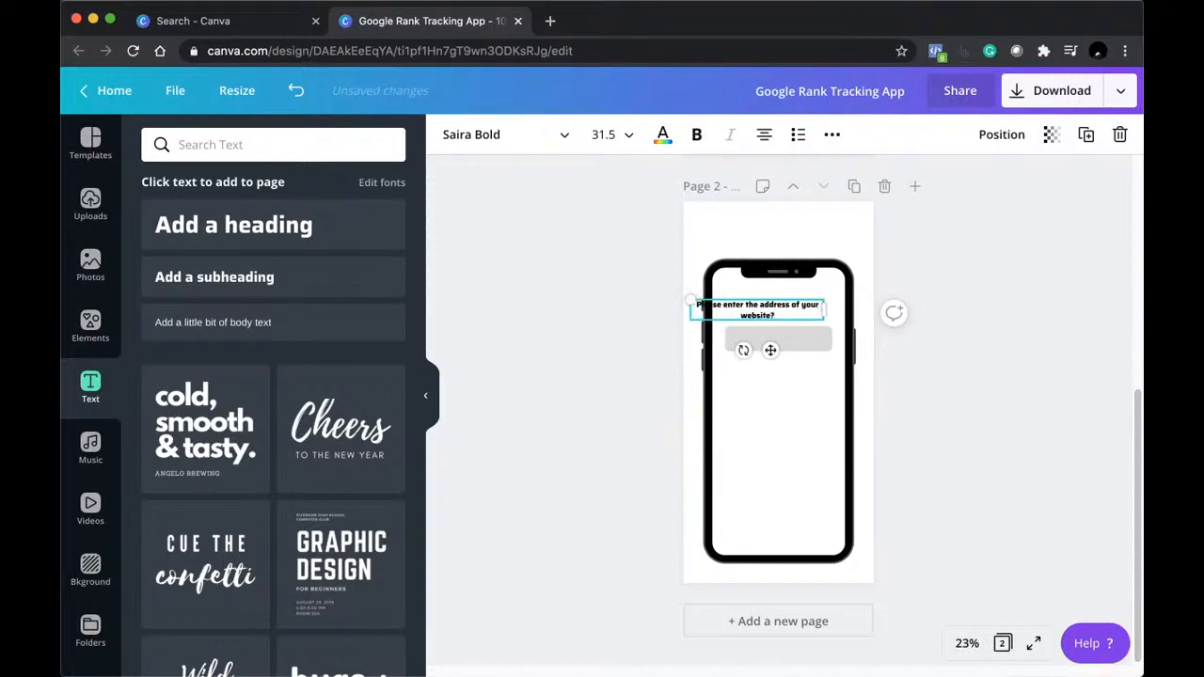
pyautogui.click(935, 269)
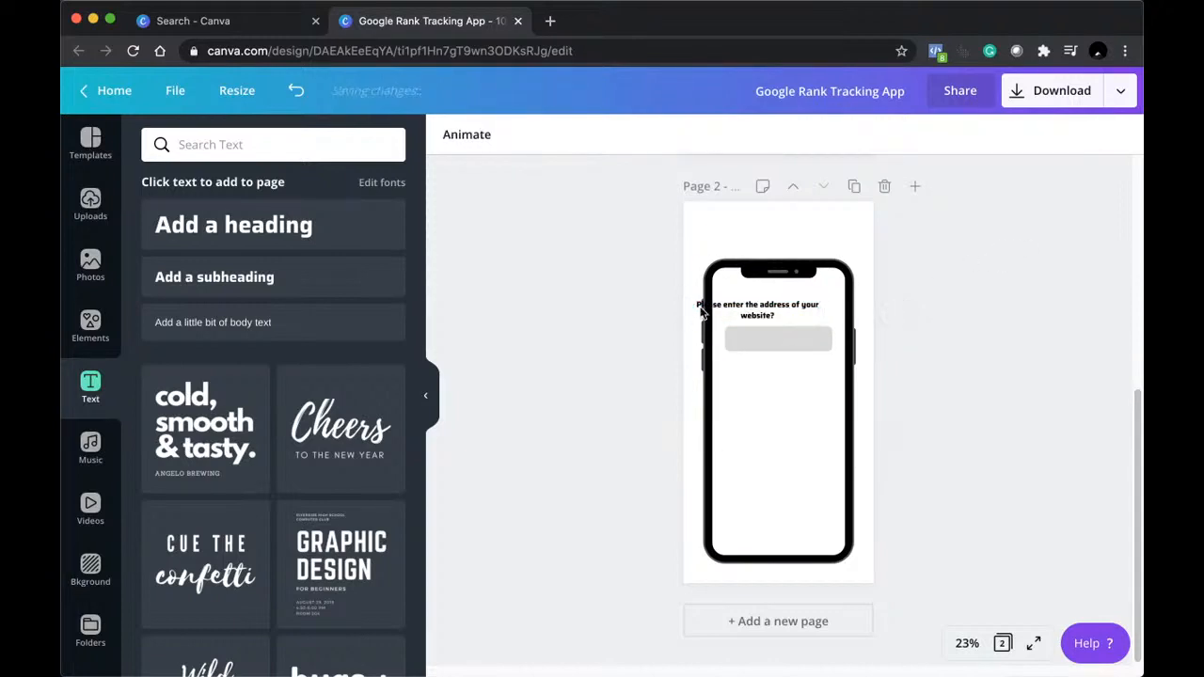
# Centre the website address heading above the grey bar, with its text box matching the bar's width.
pyautogui.click(767, 315)
pyautogui.moveTo(766, 316); pyautogui.dragTo(779, 310)
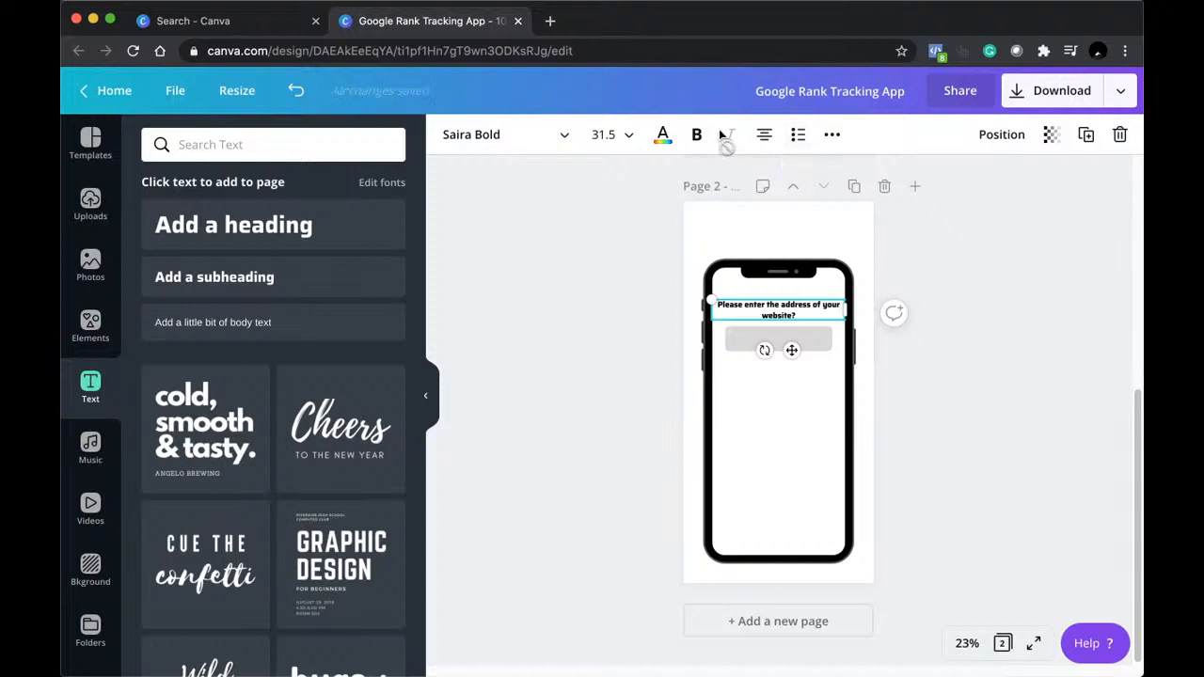
pyautogui.click(832, 137)
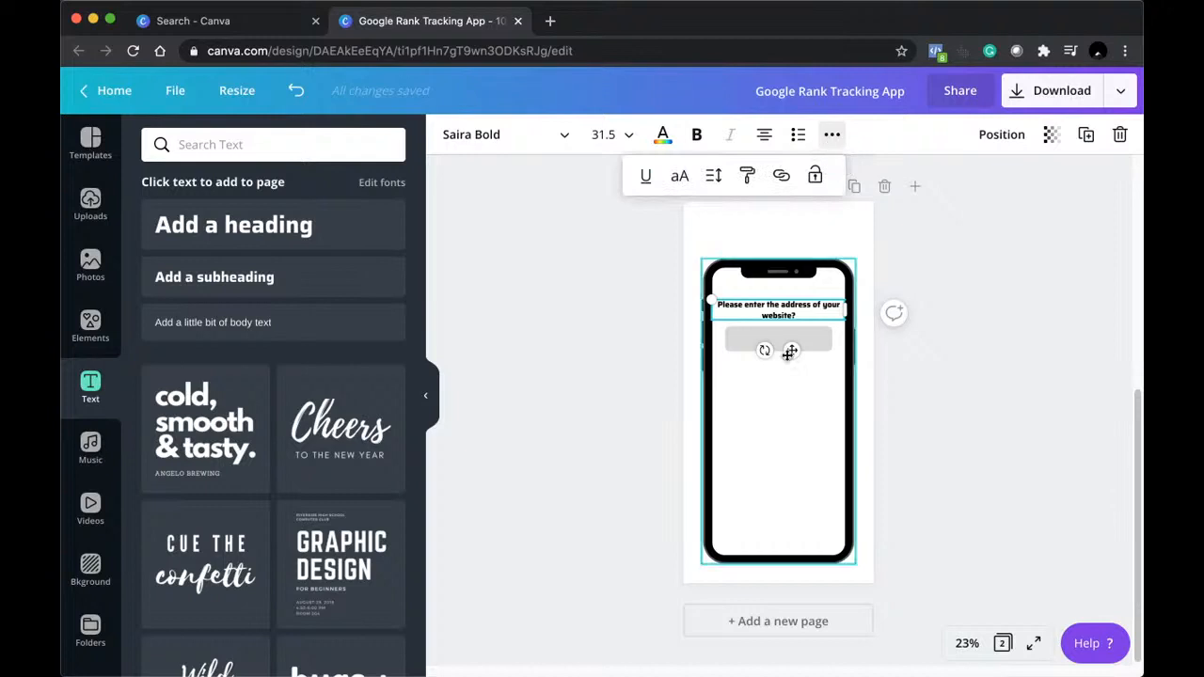
pyautogui.click(785, 313)
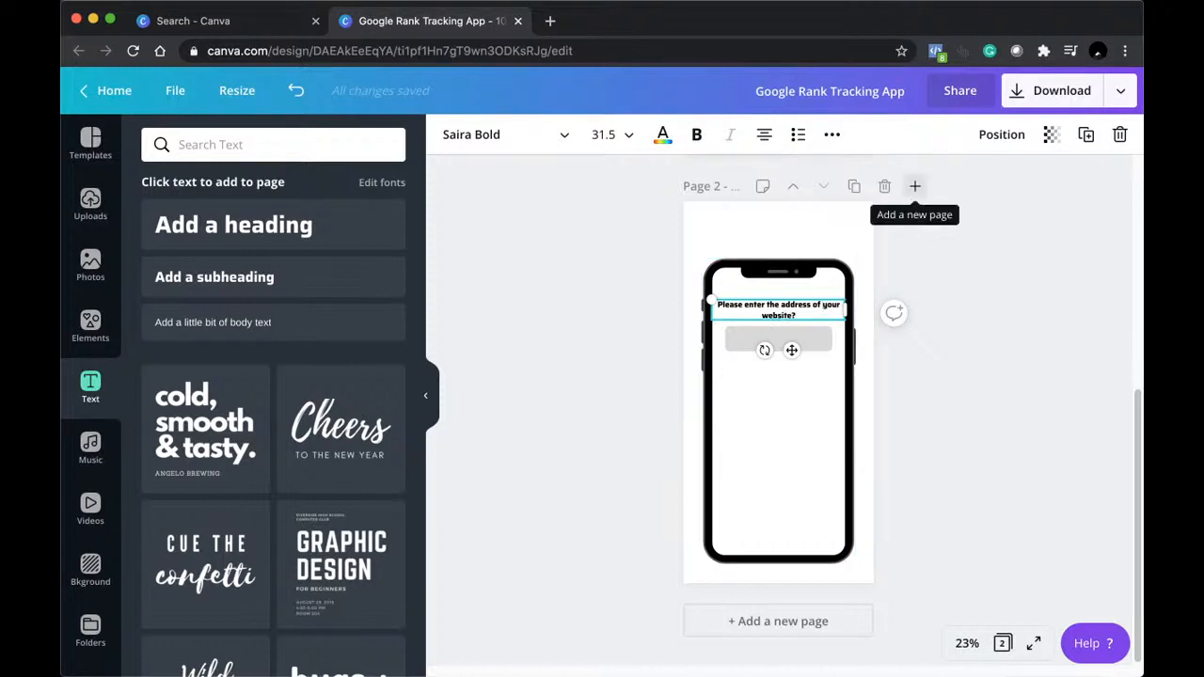
pyautogui.press('super+z')
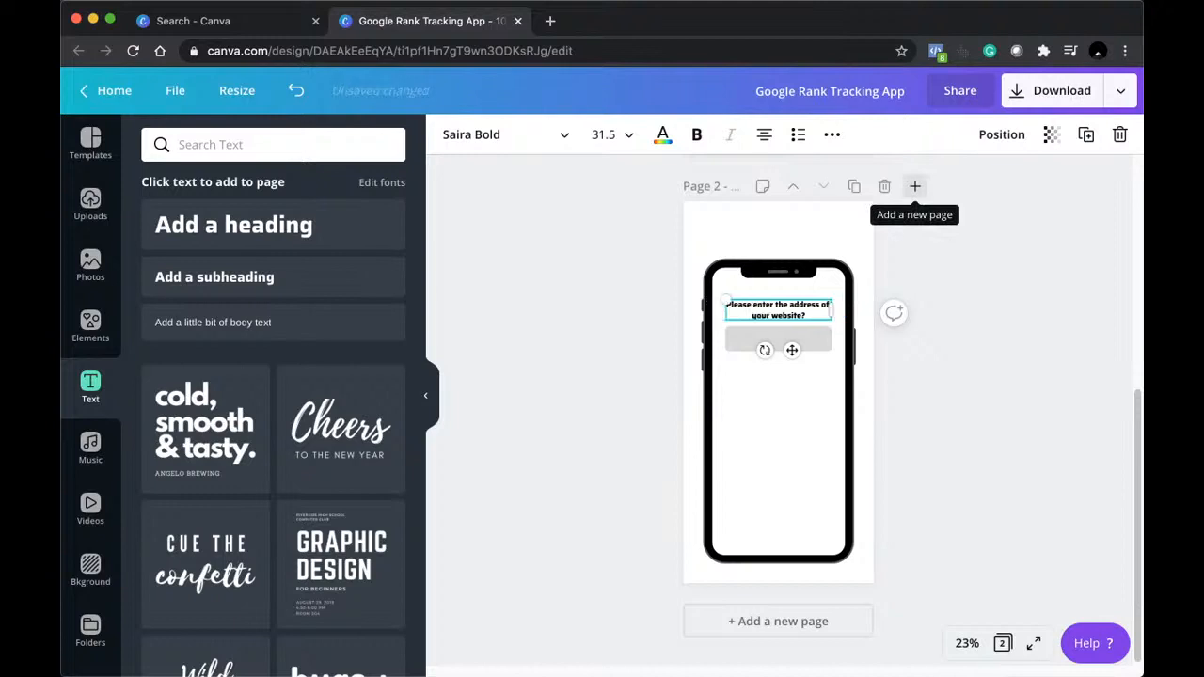
pyautogui.click(457, 505)
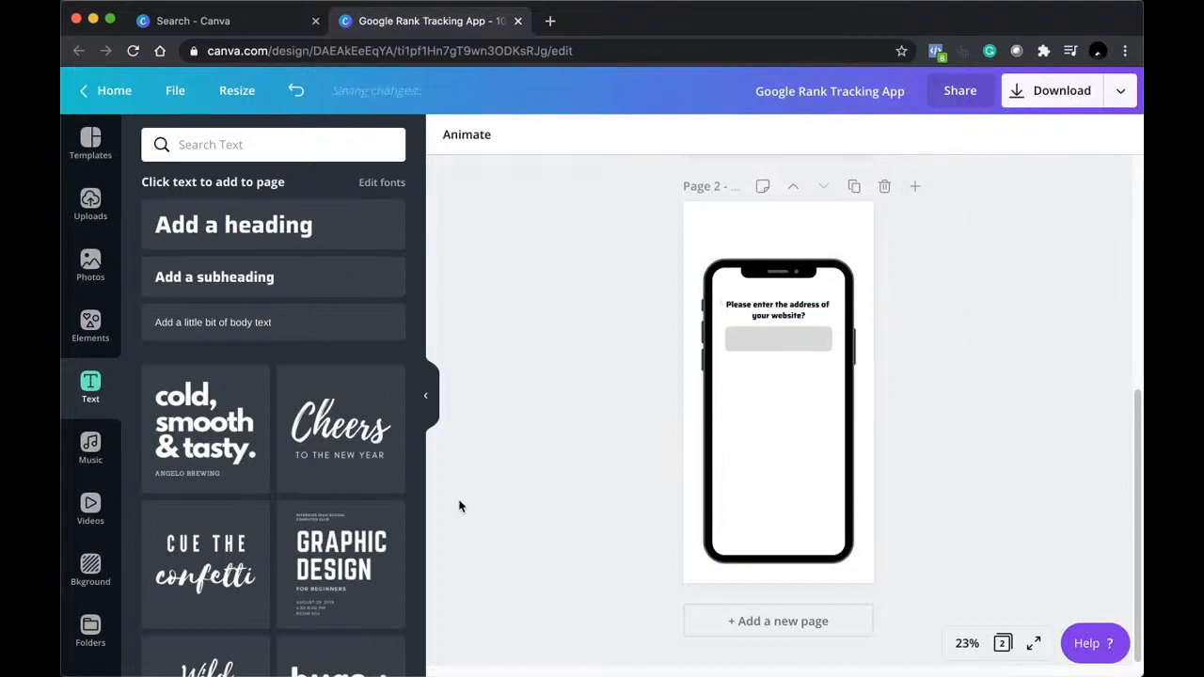
# Search the elements library for "keyboard" and look through the graphics for a phone-style keyboard.
pyautogui.click(281, 149)
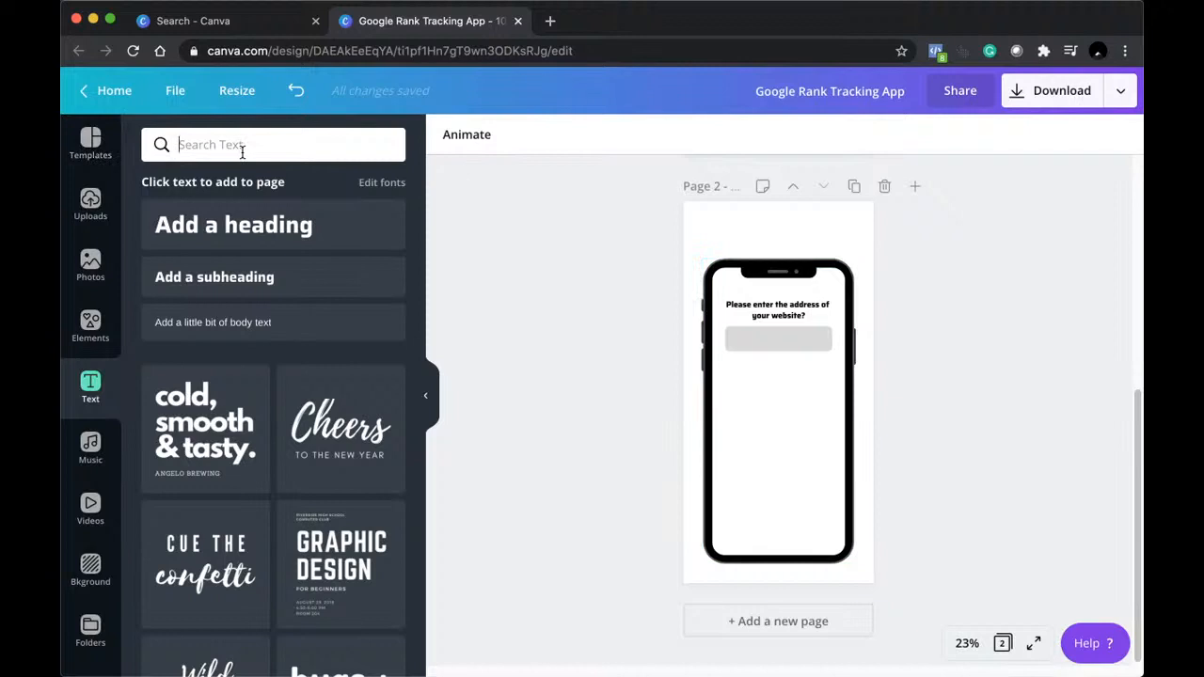
pyautogui.click(90, 325)
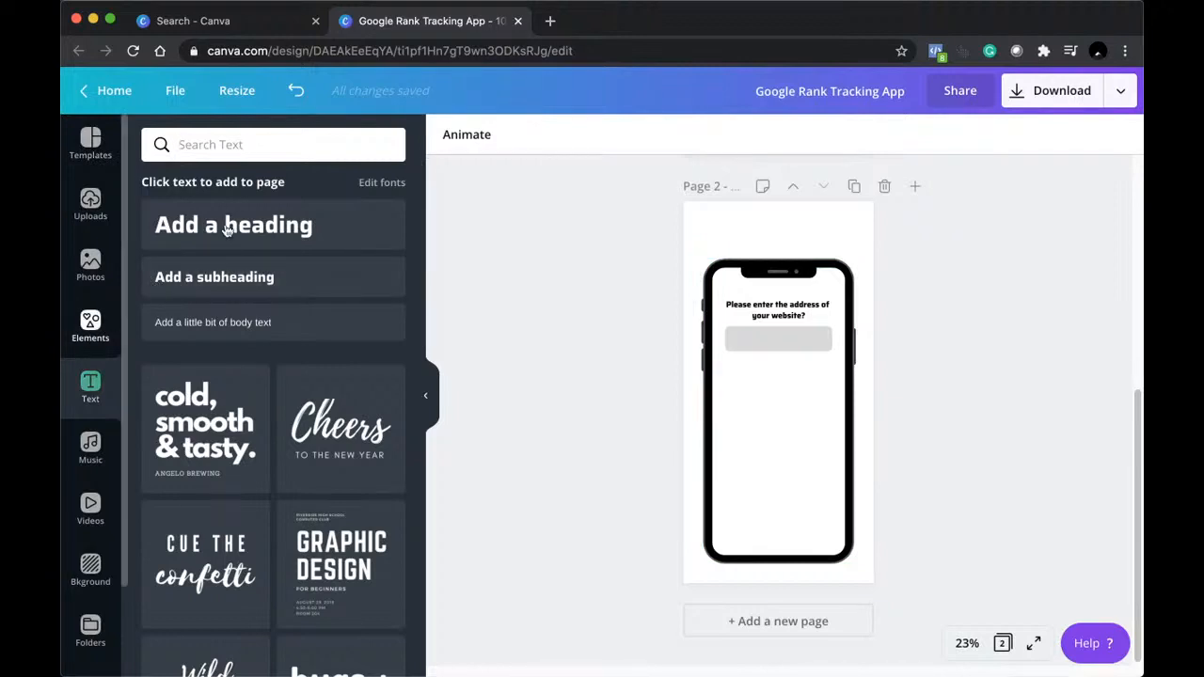
pyautogui.doubleClick(285, 145)
pyautogui.write('keyb')
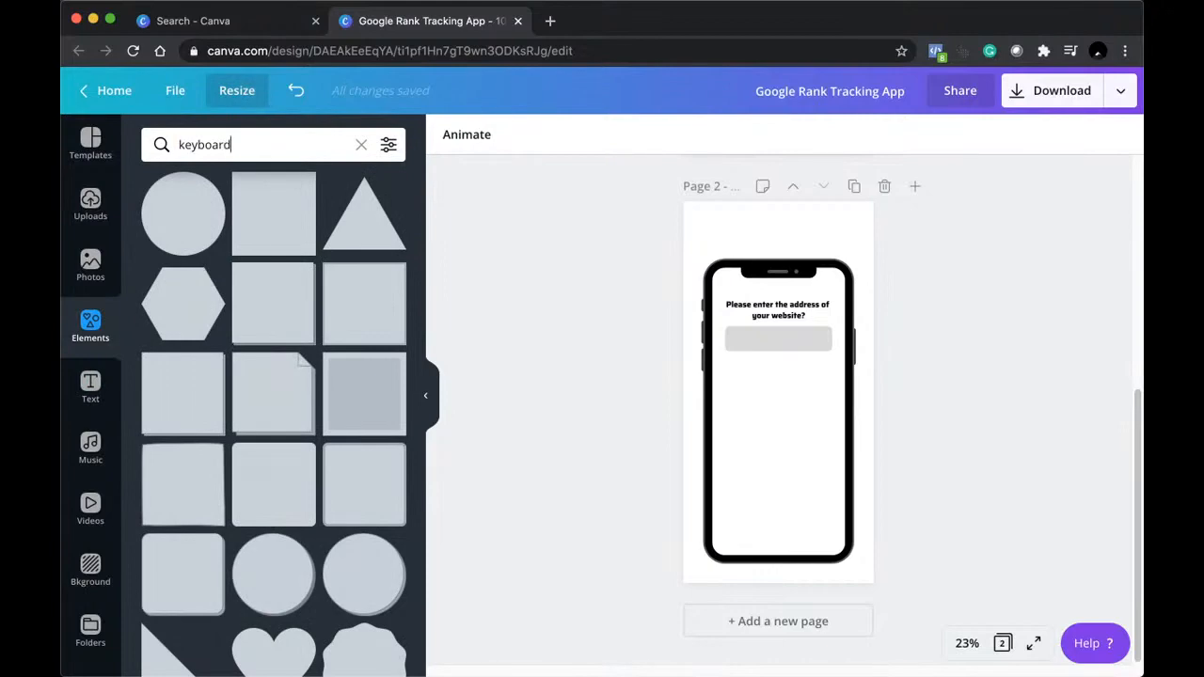
pyautogui.write('oard')
pyautogui.press('Return')
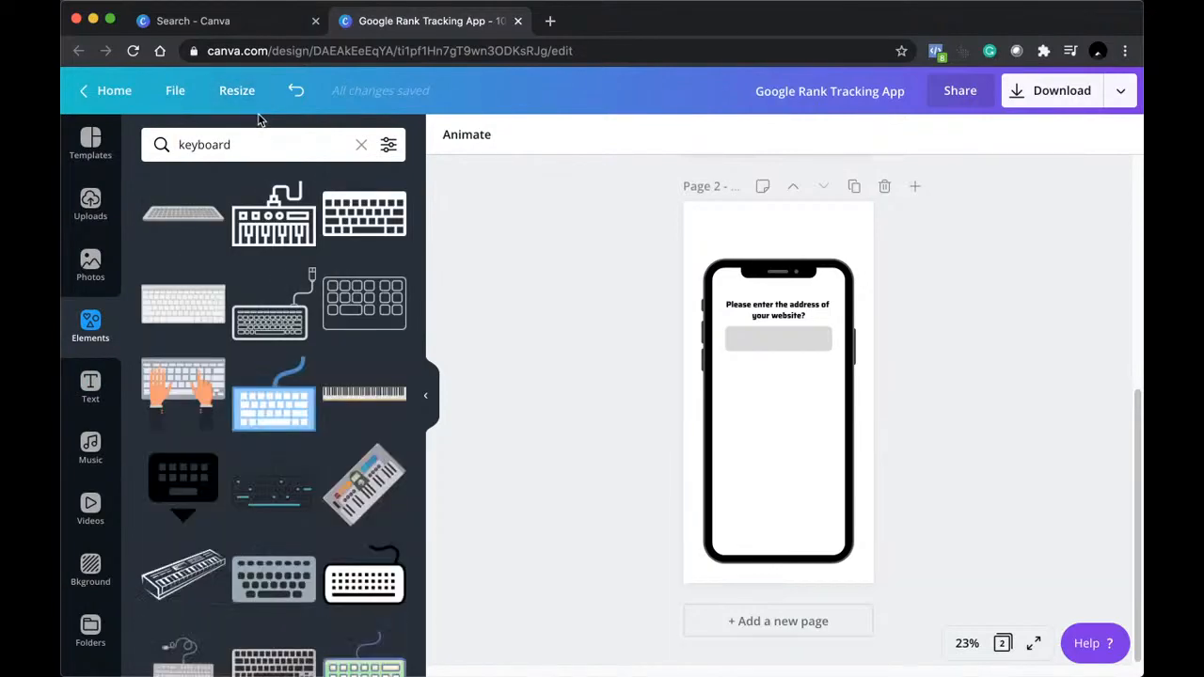
pyautogui.scroll(-7, 282, 376)
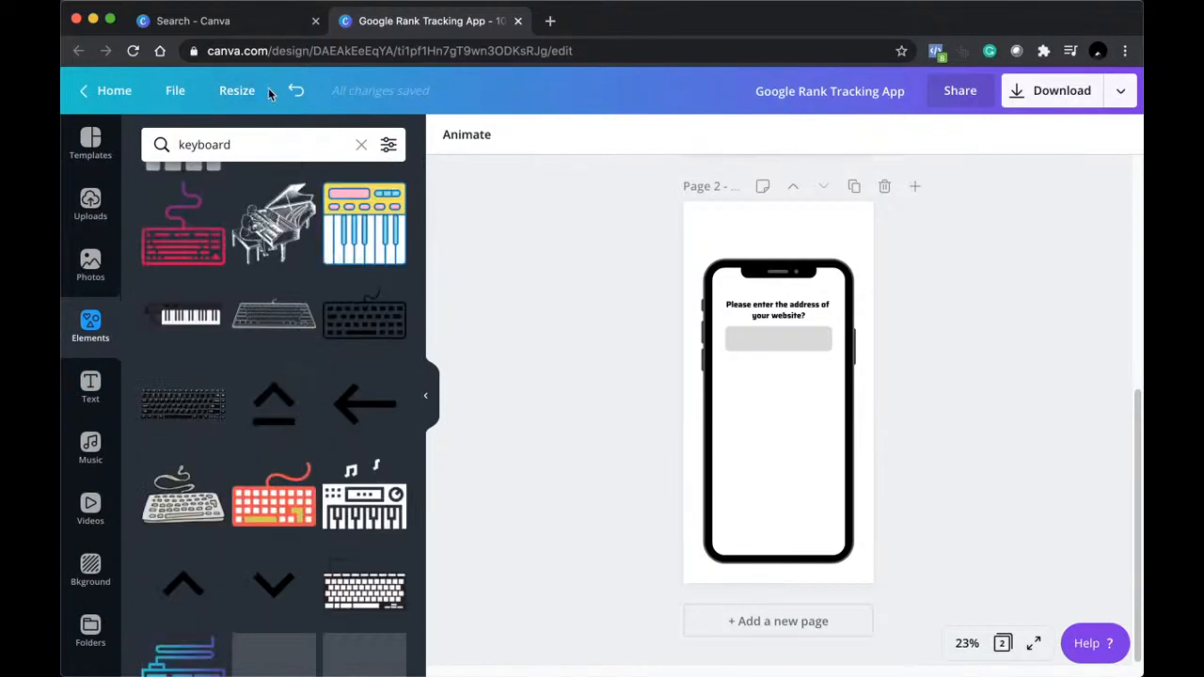
# Extend the element search to "keyboard mobiler".
pyautogui.click(263, 138)
pyautogui.write('mobil')
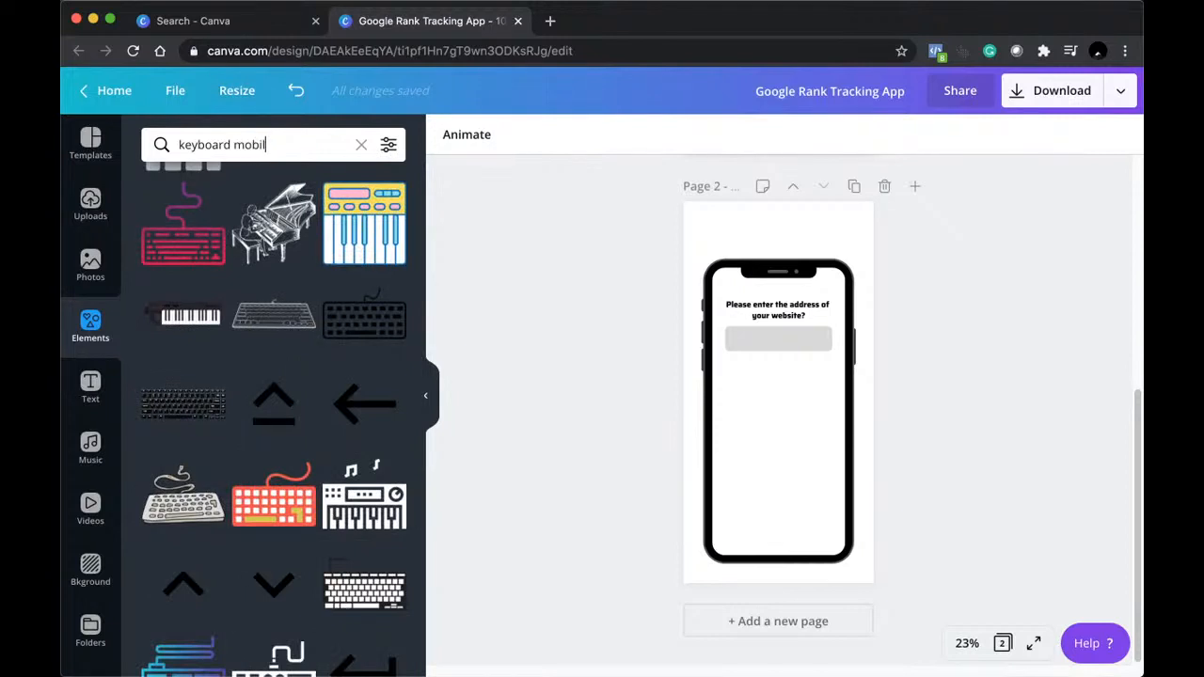
pyautogui.write('er')
pyautogui.press('Return')
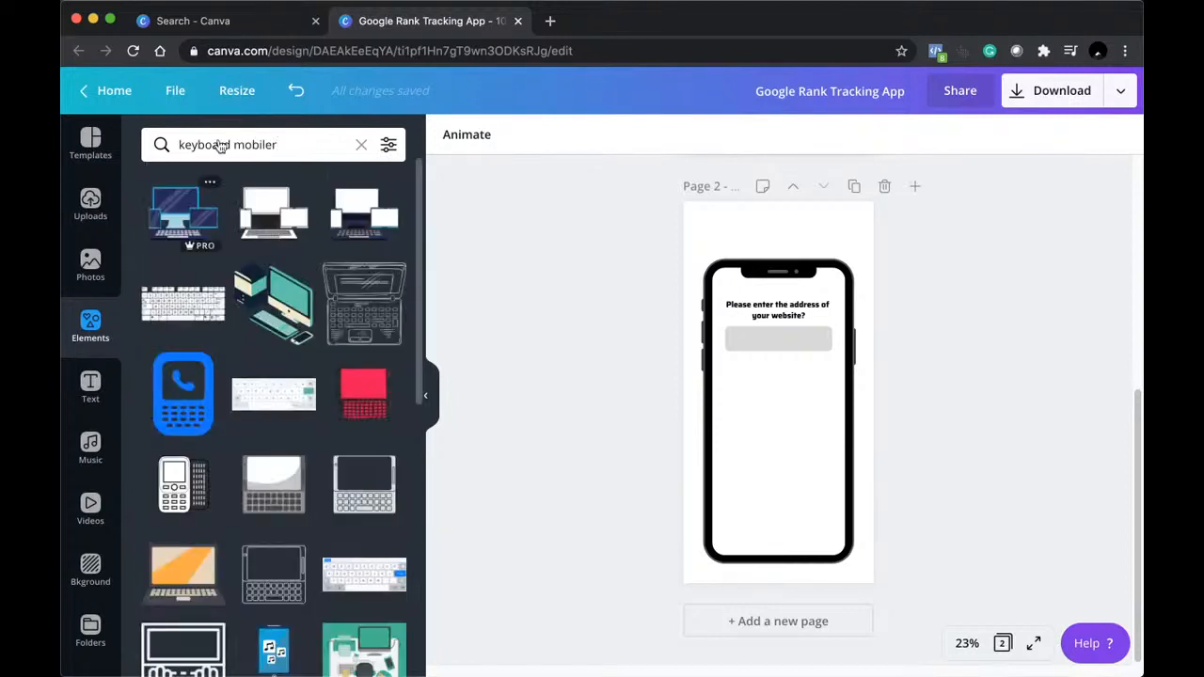
# Change the element search to "keyboard iphone" and look through the results for a suitable on-screen keyboard.
pyautogui.doubleClick(265, 143)
pyautogui.write('iphon')
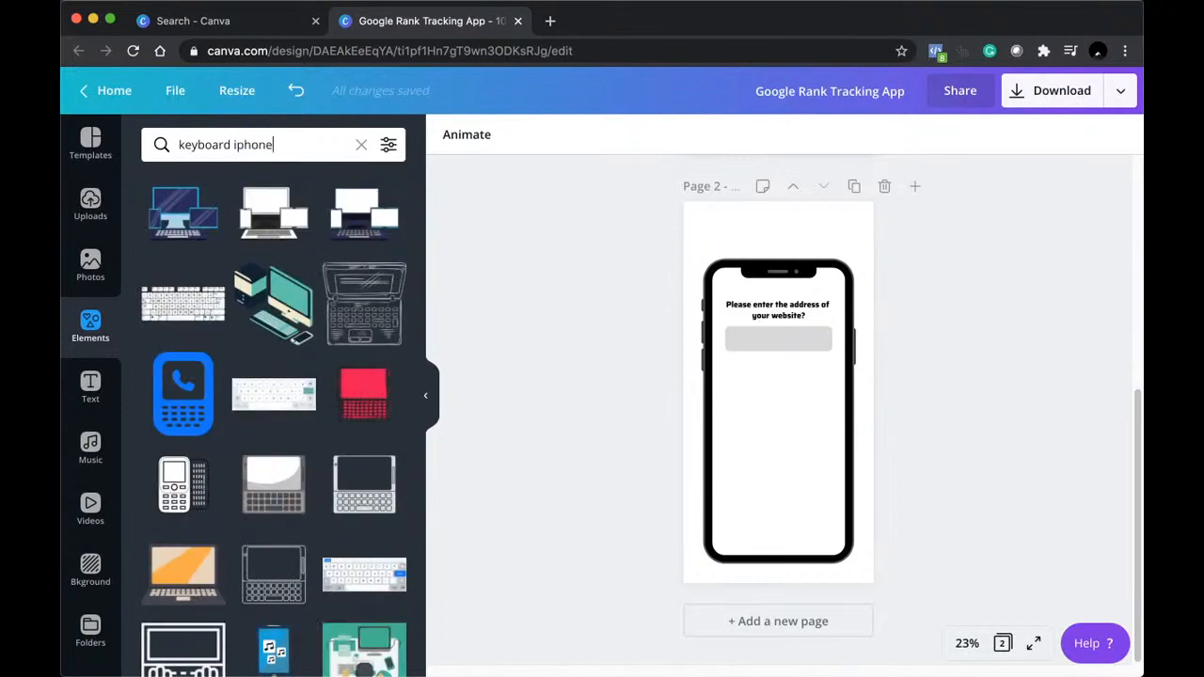
pyautogui.press('Return')
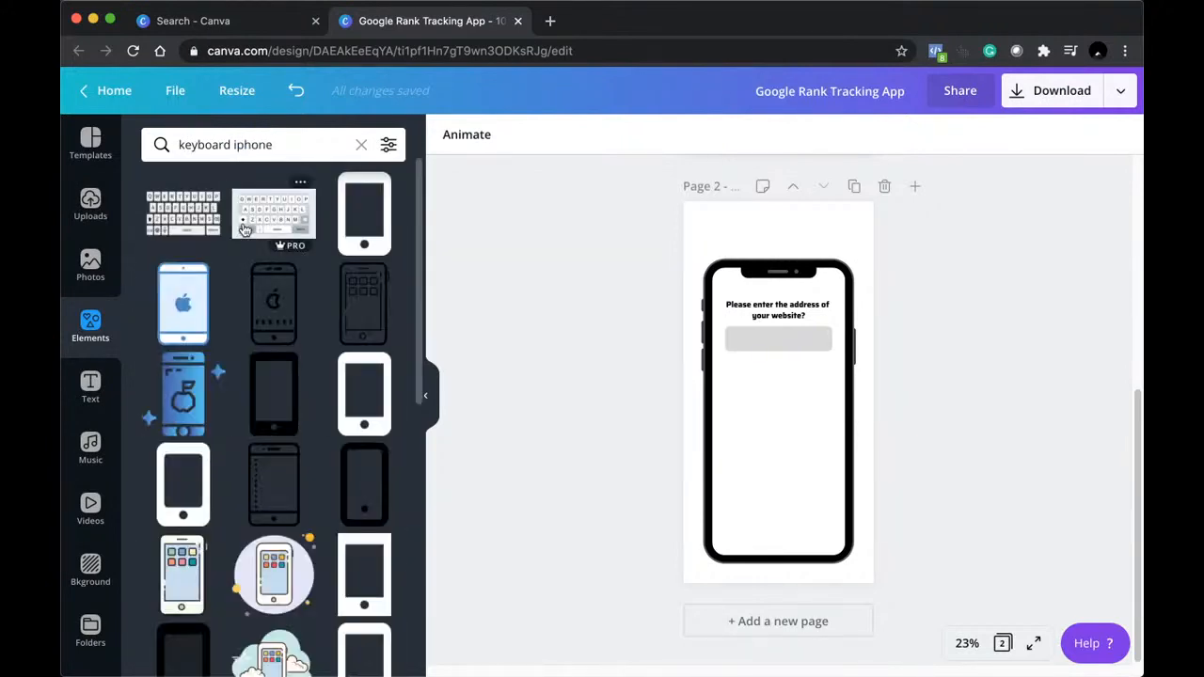
pyautogui.scroll(-3, 242, 399)
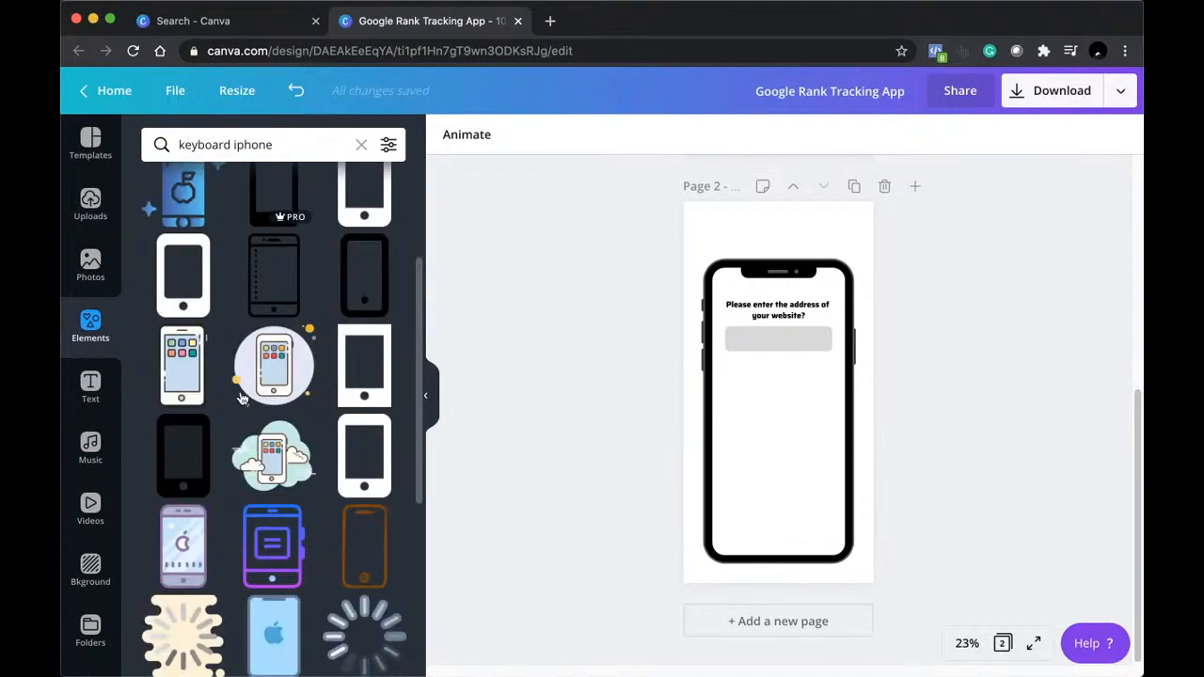
pyautogui.scroll(-3, 242, 398)
pyautogui.scroll(-3, 242, 399)
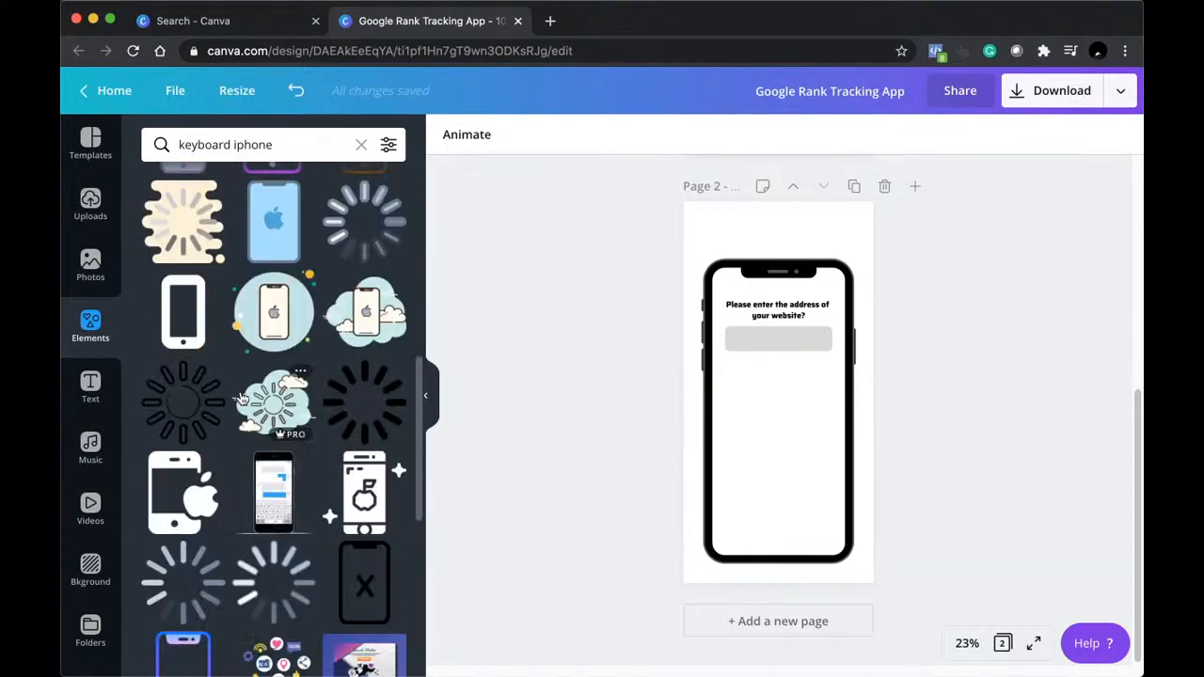
pyautogui.scroll(10, 242, 399)
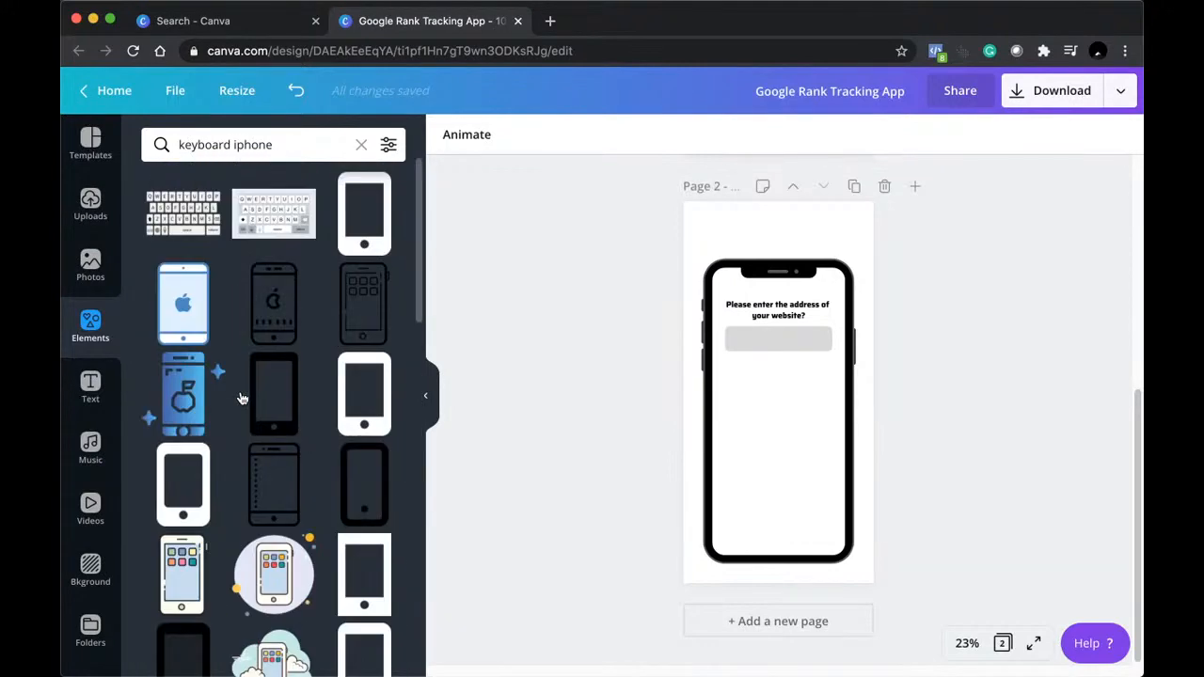
pyautogui.click(279, 216)
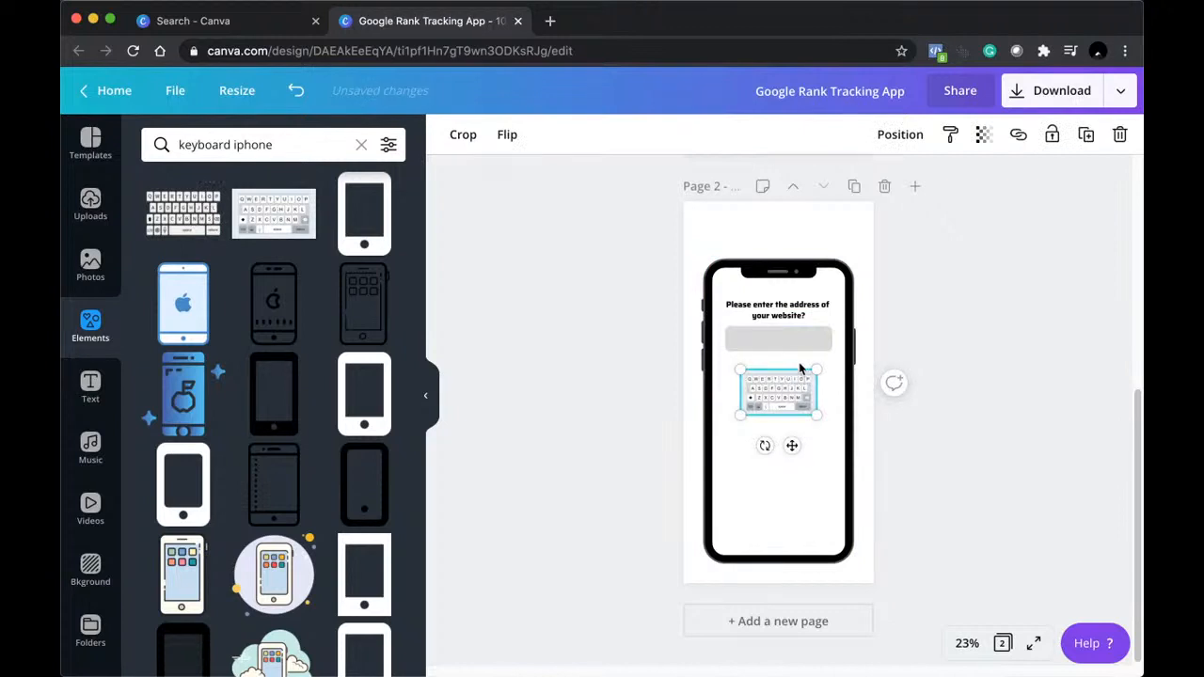
pyautogui.moveTo(742, 417); pyautogui.dragTo(753, 530)
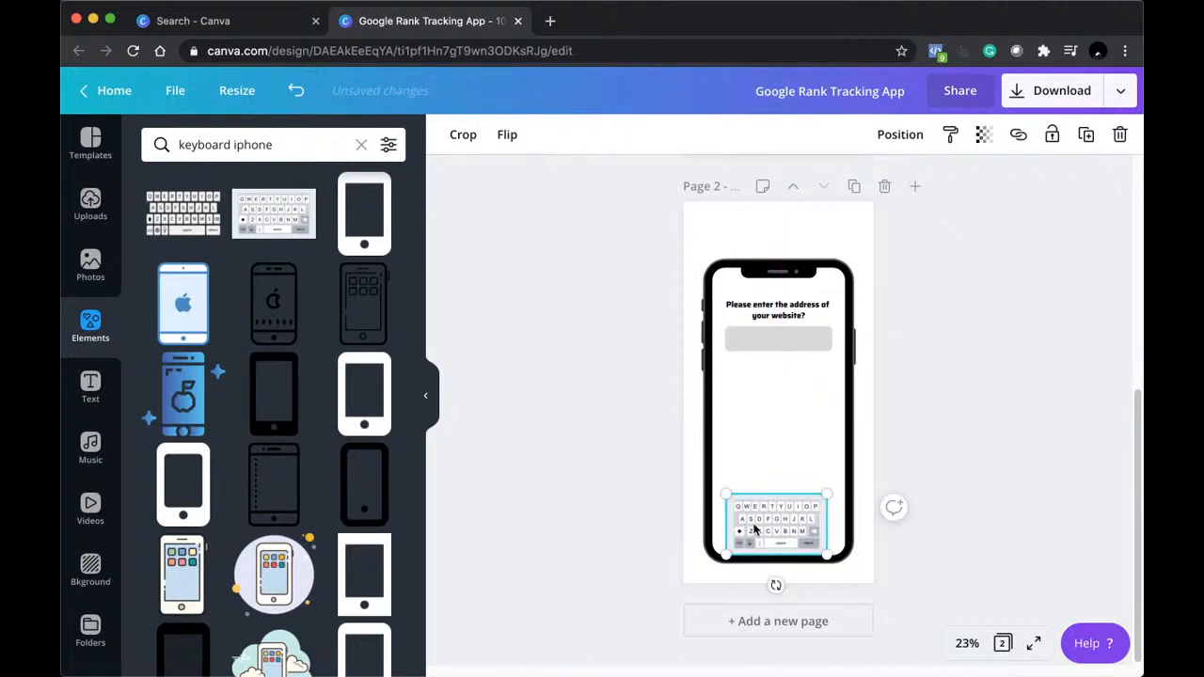
pyautogui.moveTo(838, 481)
pyautogui.mouseDown()
pyautogui.moveTo(863, 445)
pyautogui.moveTo(845, 498)
pyautogui.moveTo(828, 486)
pyautogui.mouseUp()
pyautogui.click(824, 489)
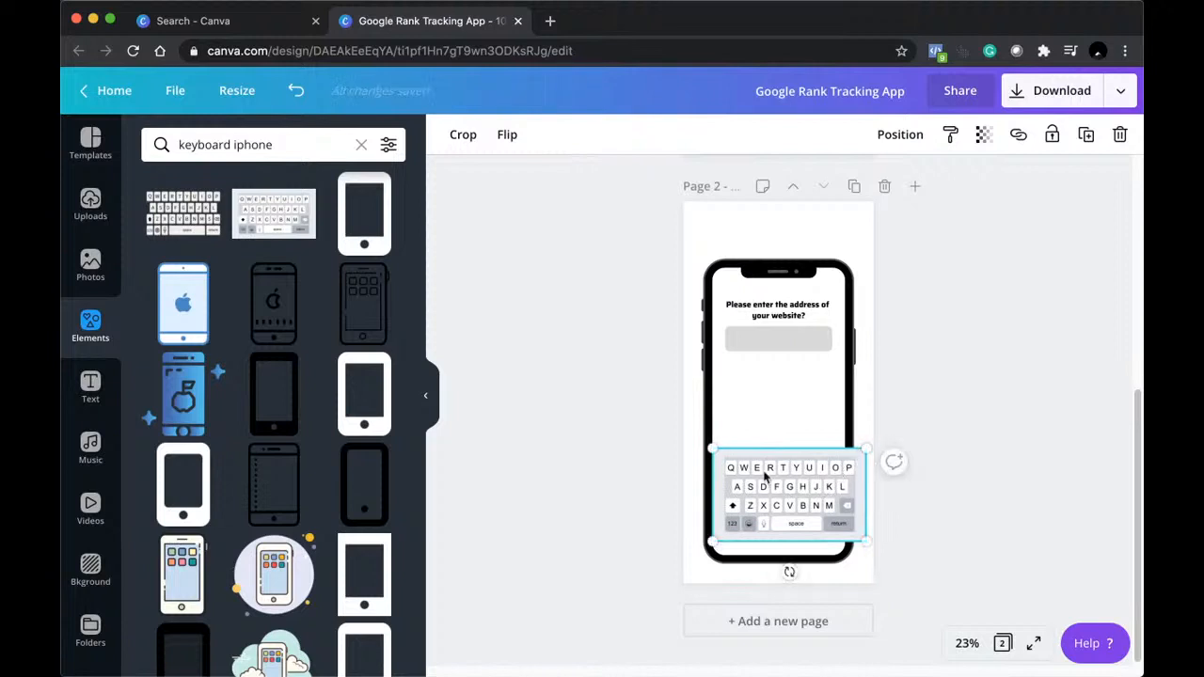
pyautogui.press('Delete')
# Add the first keyboard graphic to page 2 and size it to fit centred in the lower part of the phone screen.
pyautogui.click(193, 218)
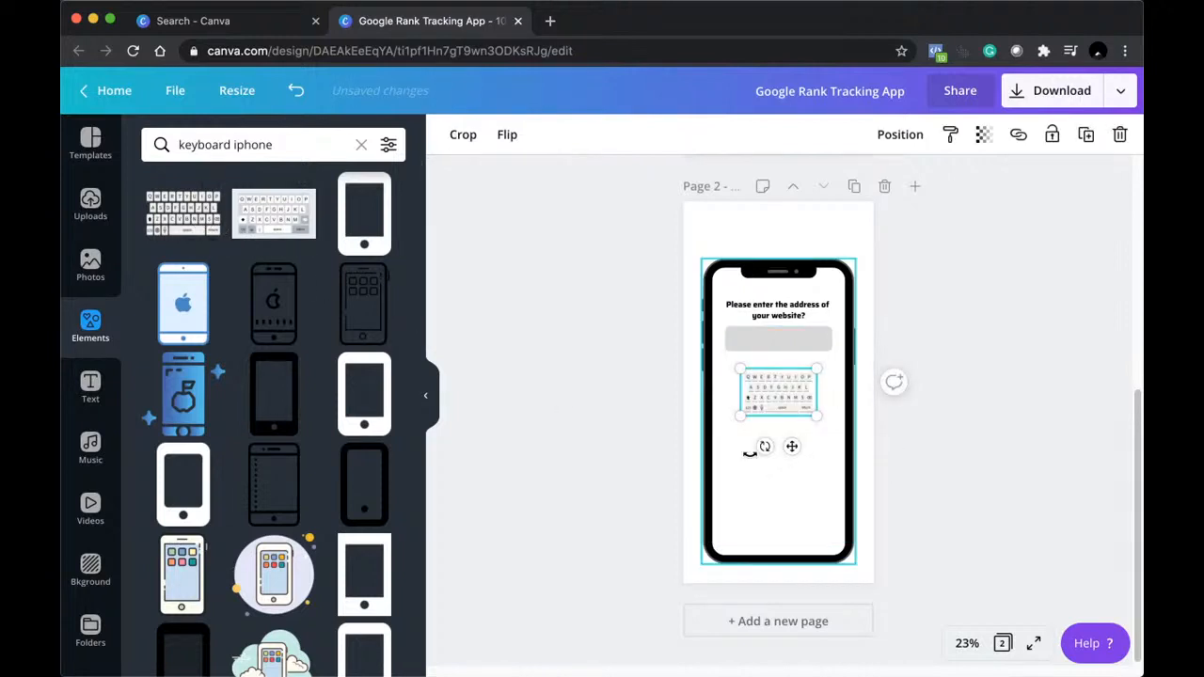
pyautogui.moveTo(706, 477); pyautogui.dragTo(691, 481)
pyautogui.moveTo(767, 448); pyautogui.dragTo(800, 530)
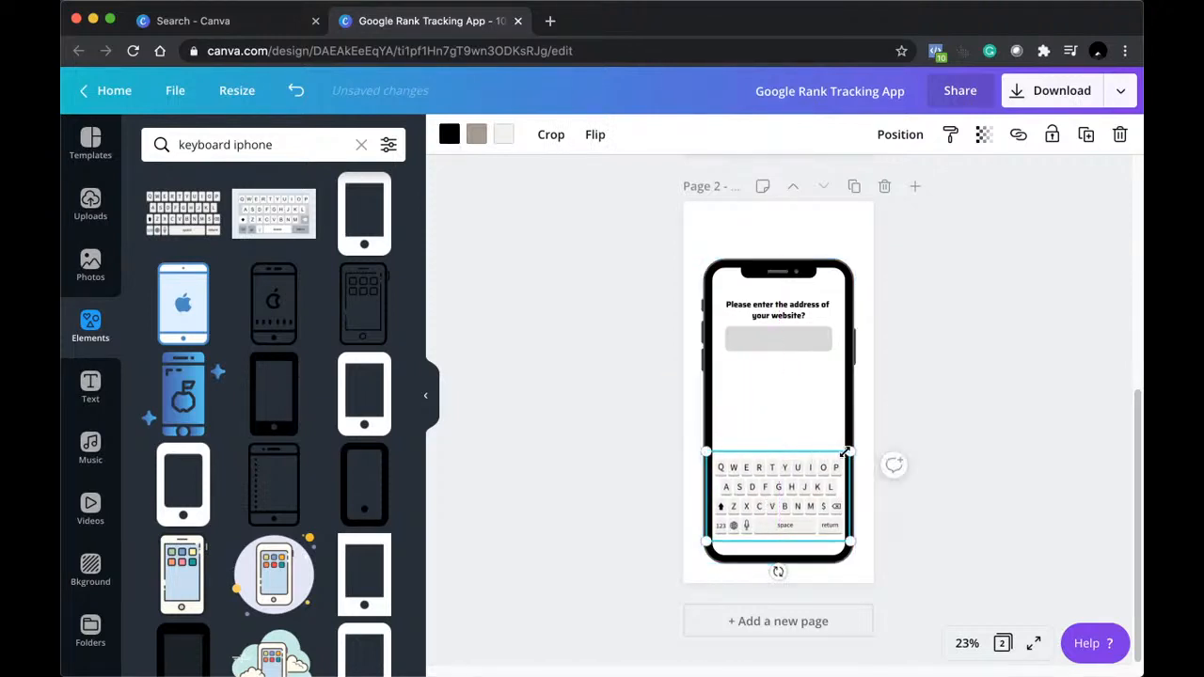
pyautogui.moveTo(850, 453); pyautogui.dragTo(796, 487)
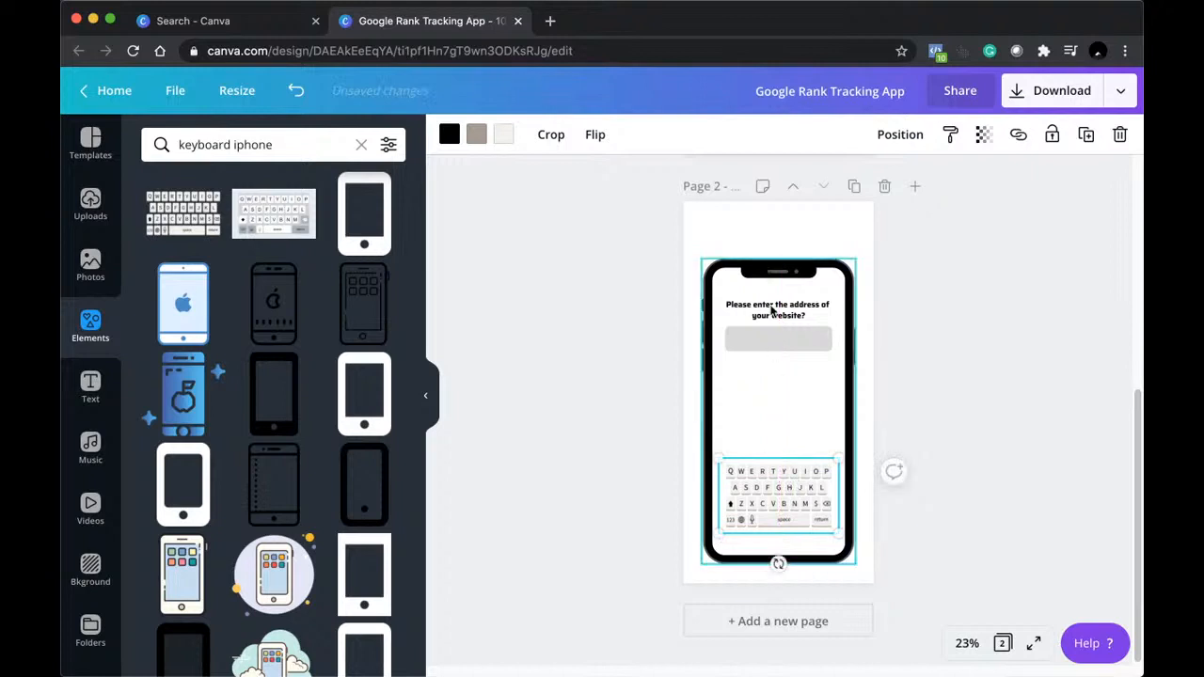
pyautogui.click(766, 339)
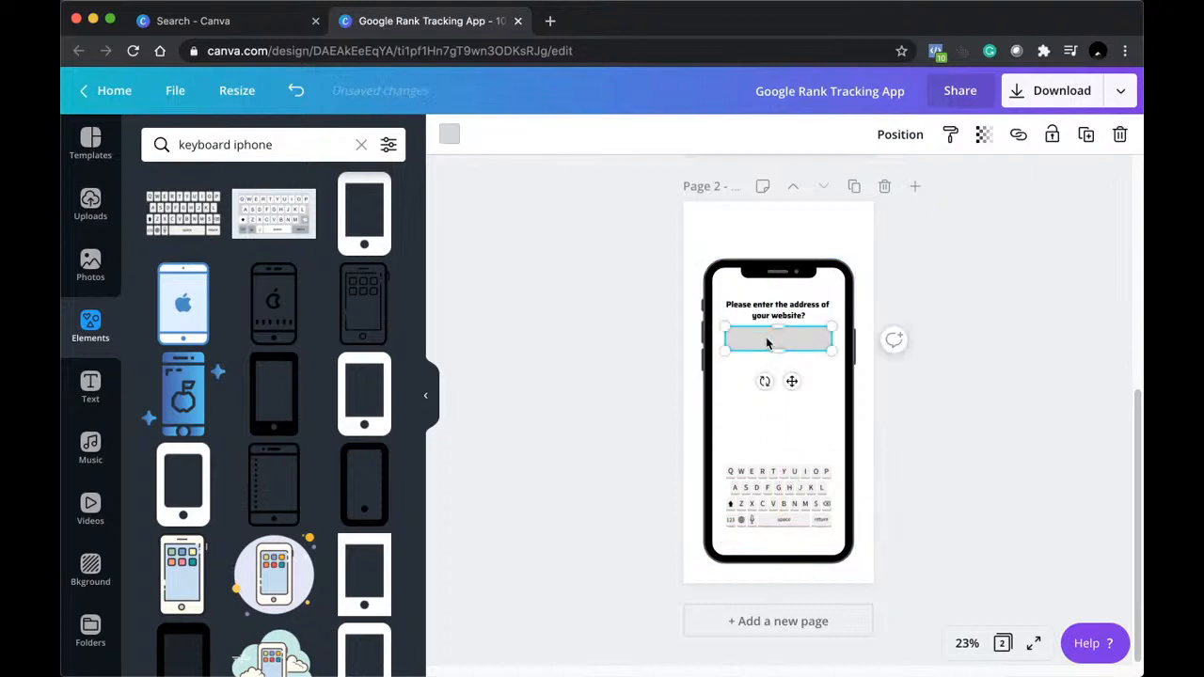
pyautogui.click(549, 320)
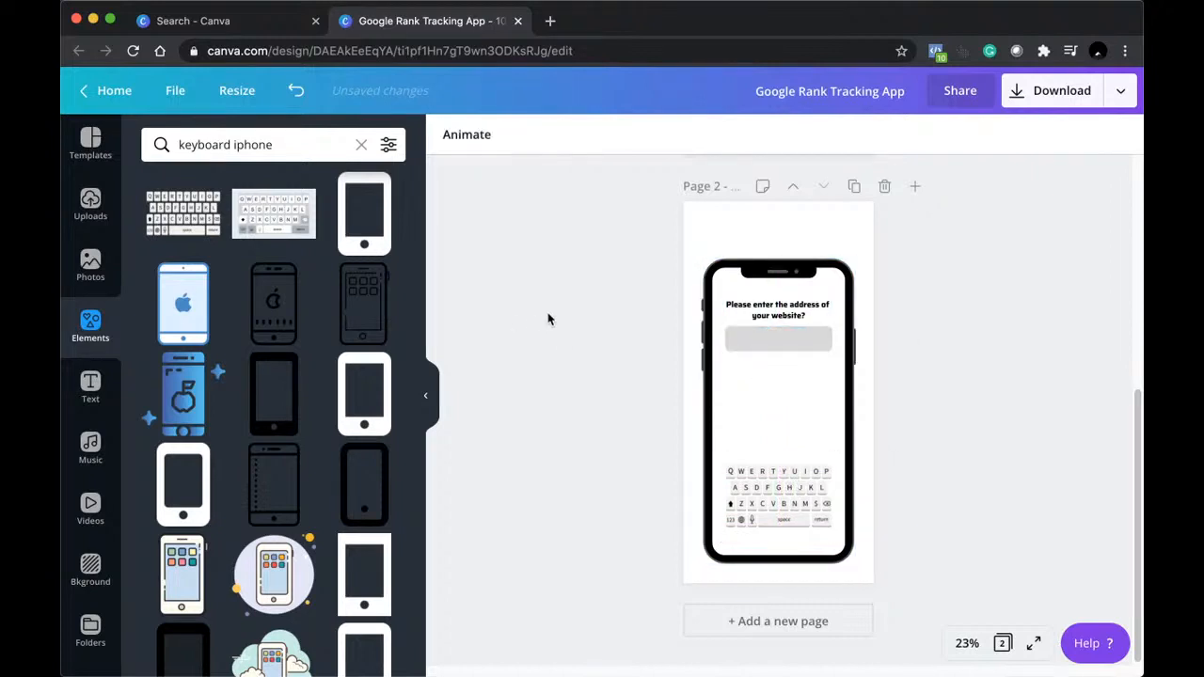
pyautogui.click(778, 309)
pyautogui.moveTo(778, 309); pyautogui.dragTo(776, 384)
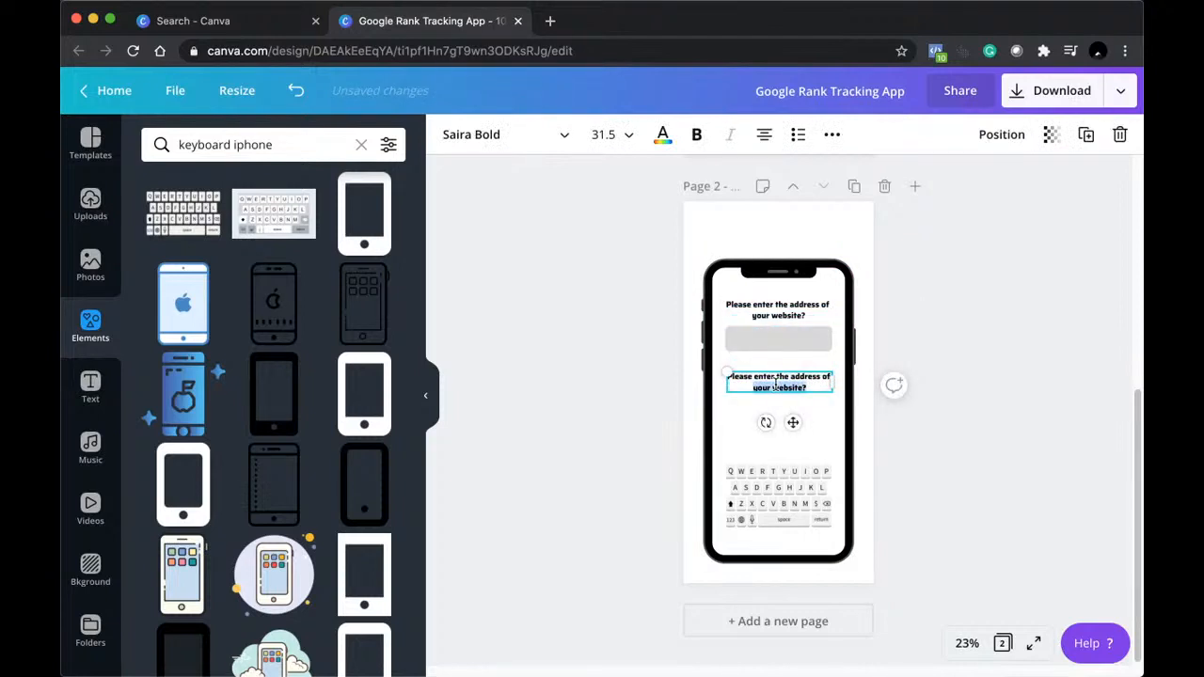
pyautogui.press('BackSpace')
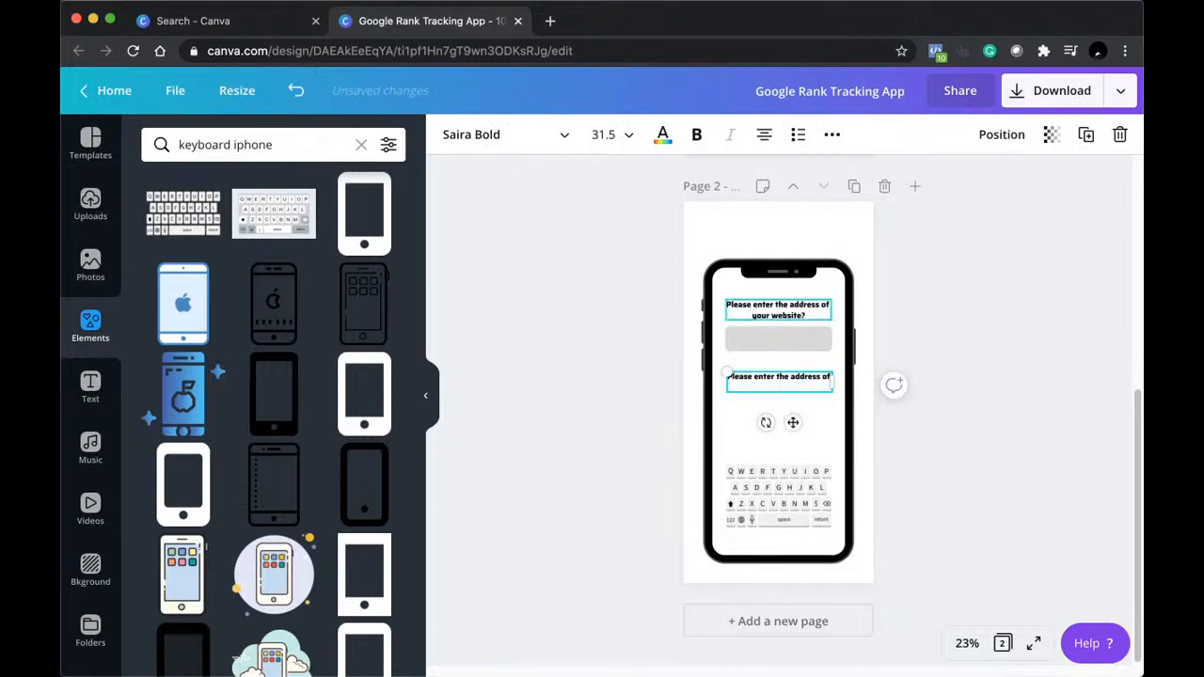
pyautogui.hotkey('shift', 'Up')
pyautogui.hotkey('shift', 'Up')
pyautogui.write('https://')
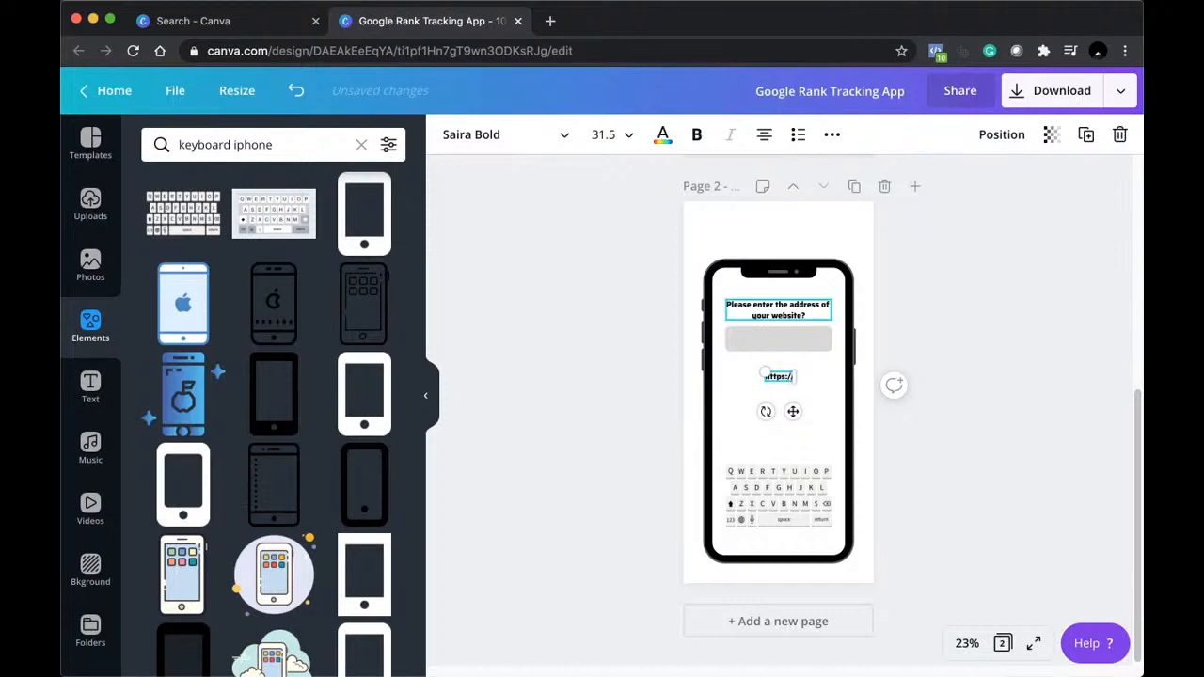
pyautogui.click(960, 391)
pyautogui.click(772, 378)
pyautogui.moveTo(770, 381); pyautogui.dragTo(735, 342)
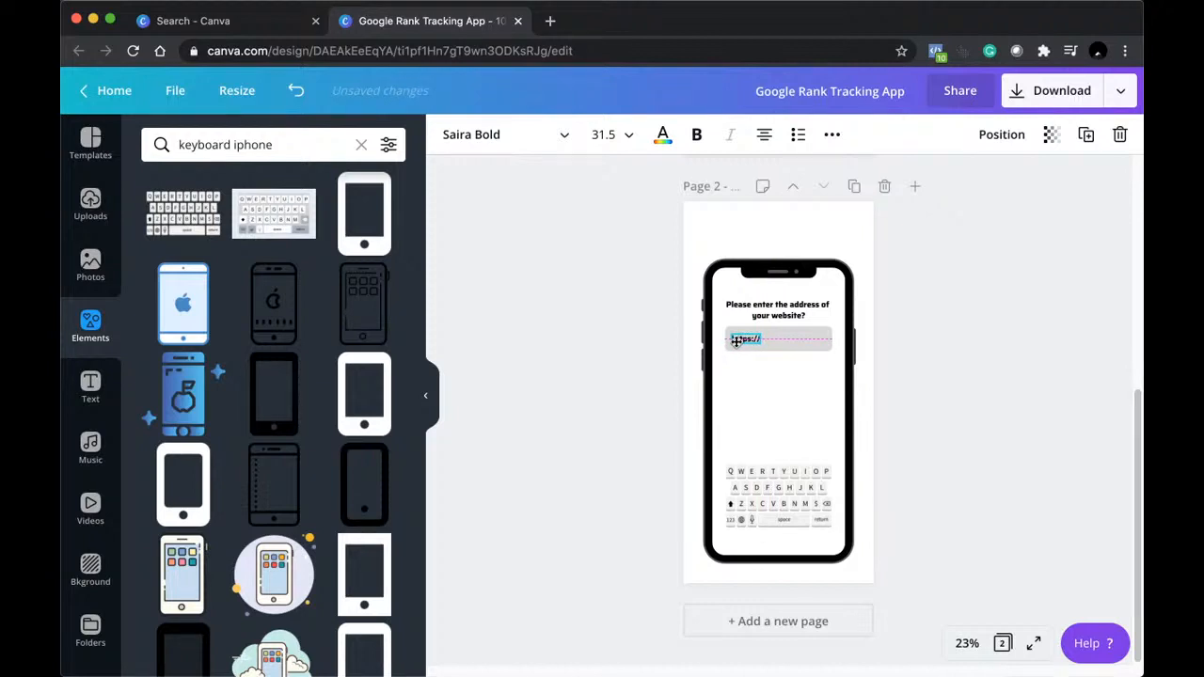
pyautogui.click(609, 423)
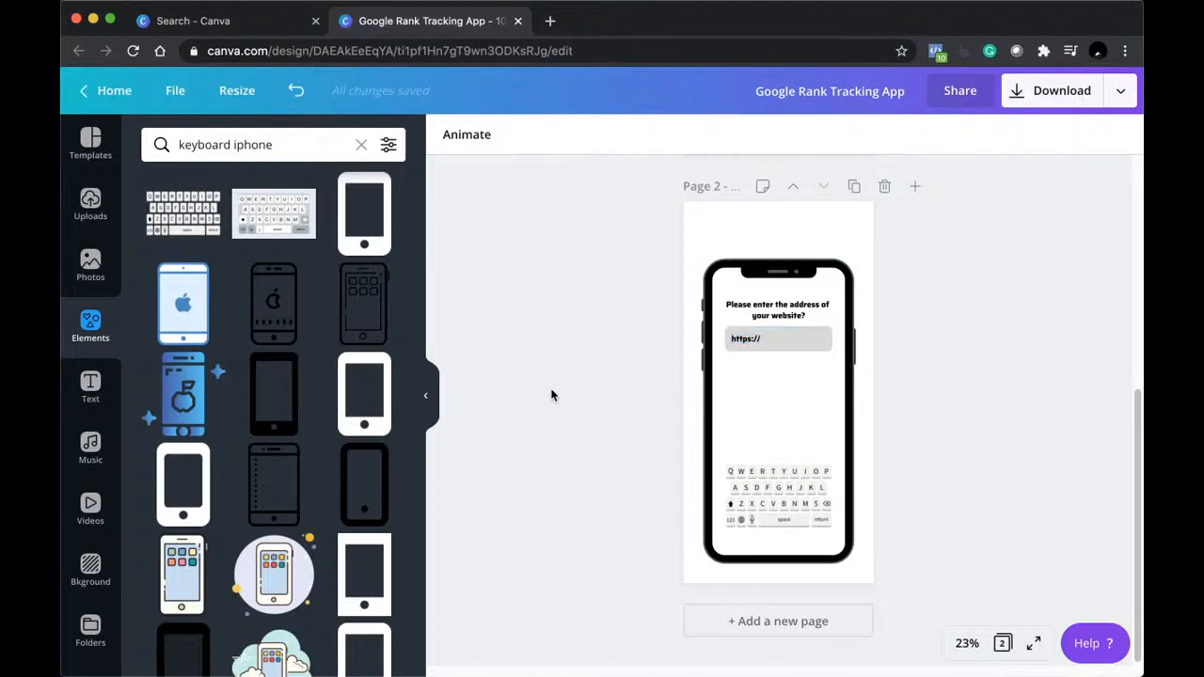
pyautogui.click(785, 337)
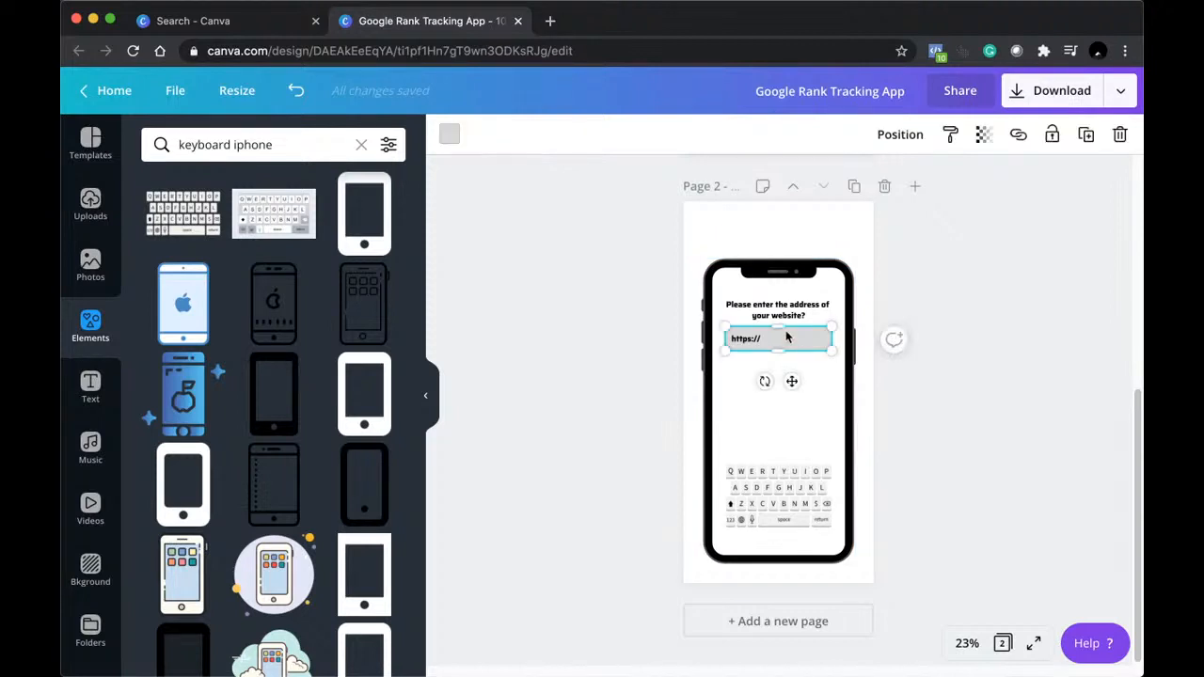
pyautogui.doubleClick(759, 339)
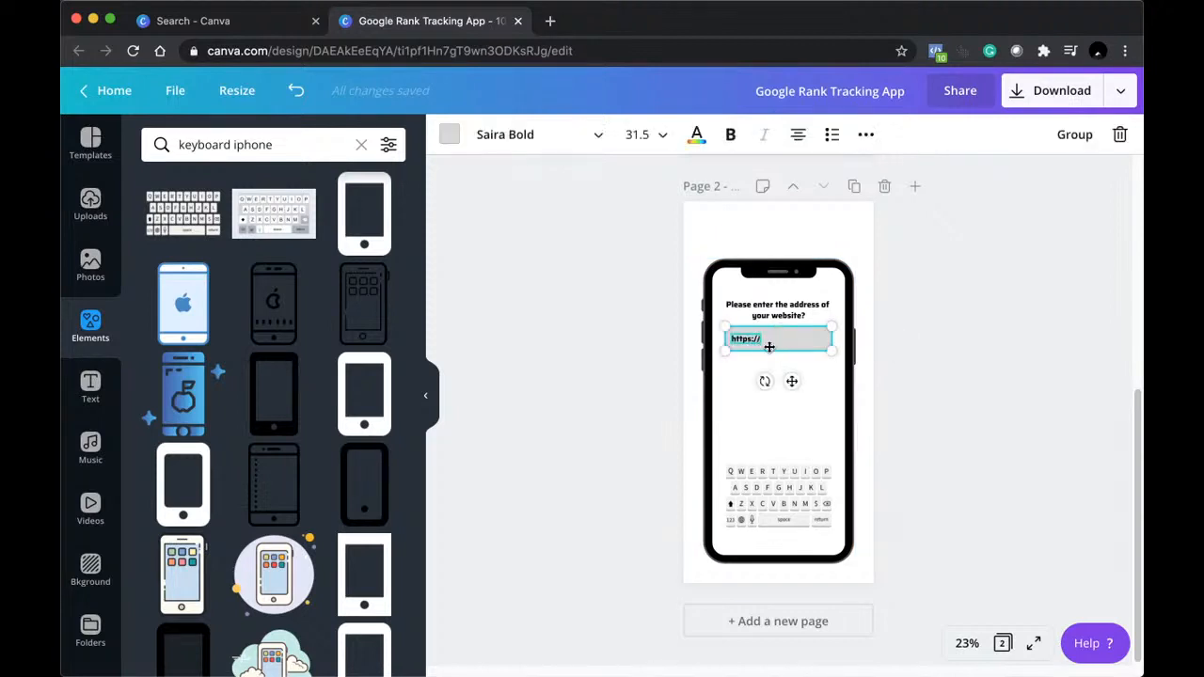
pyautogui.moveTo(771, 342); pyautogui.dragTo(770, 342)
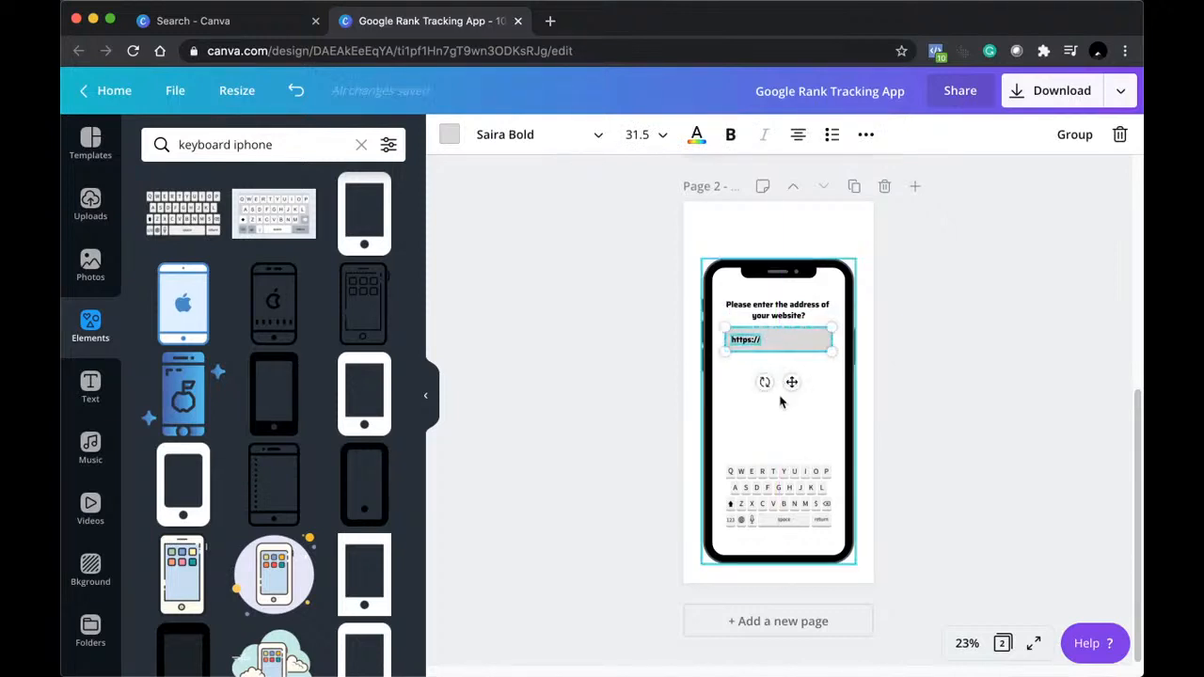
# Recolour the phone mockup's white screen from the default colours, trying turquoise and medium blue before applying light purple.
pyautogui.click(780, 414)
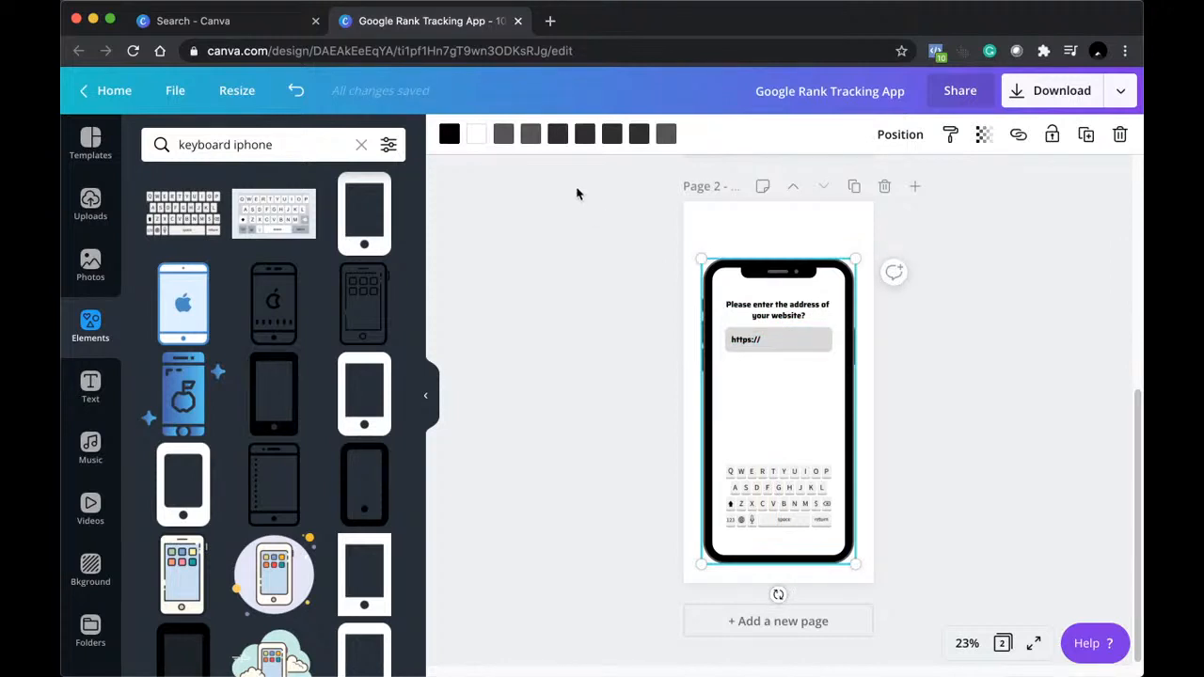
pyautogui.click(479, 143)
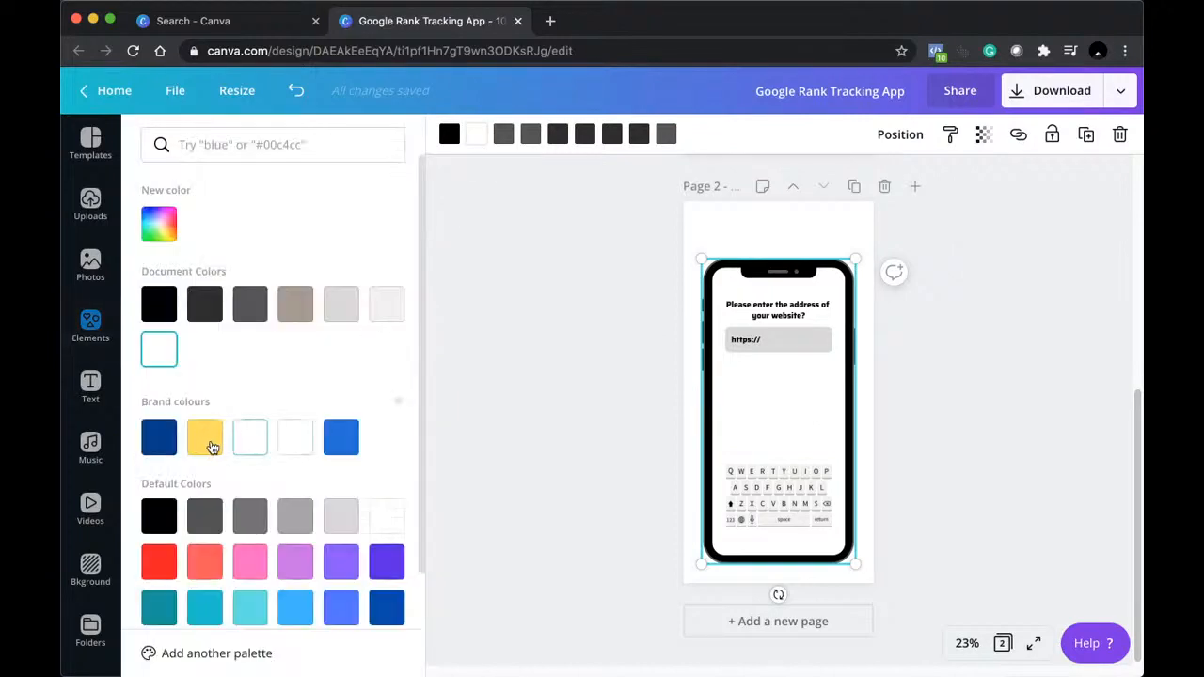
pyautogui.click(237, 616)
pyautogui.scroll(-1, 246, 607)
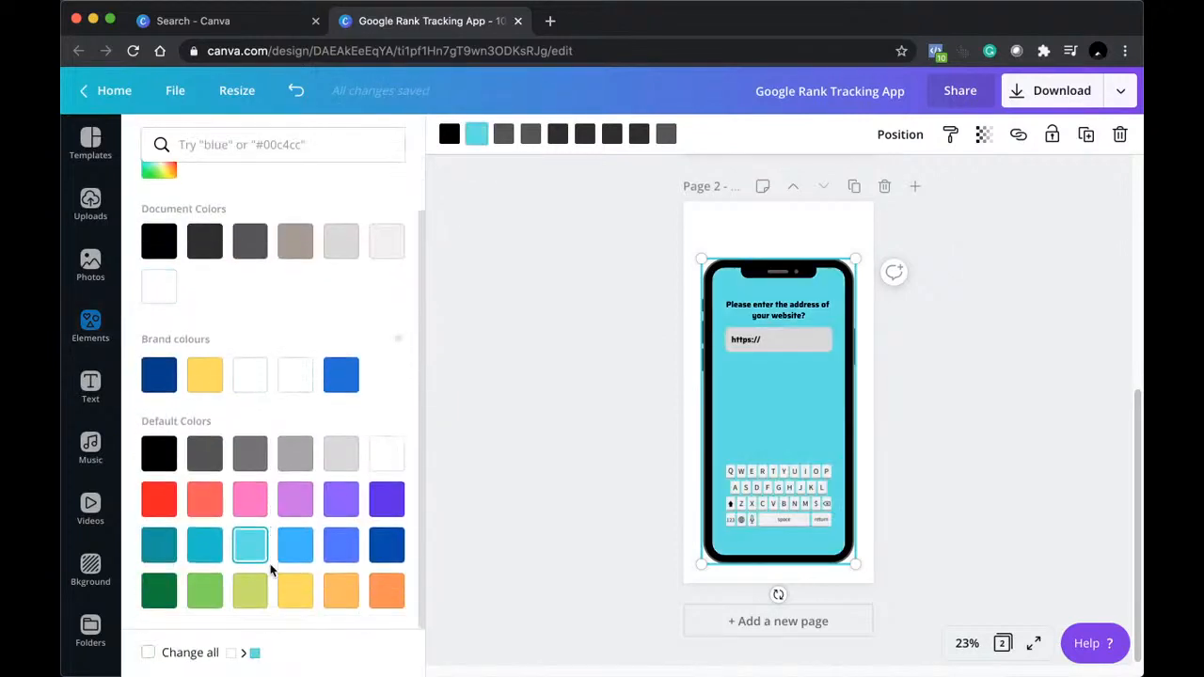
pyautogui.click(352, 559)
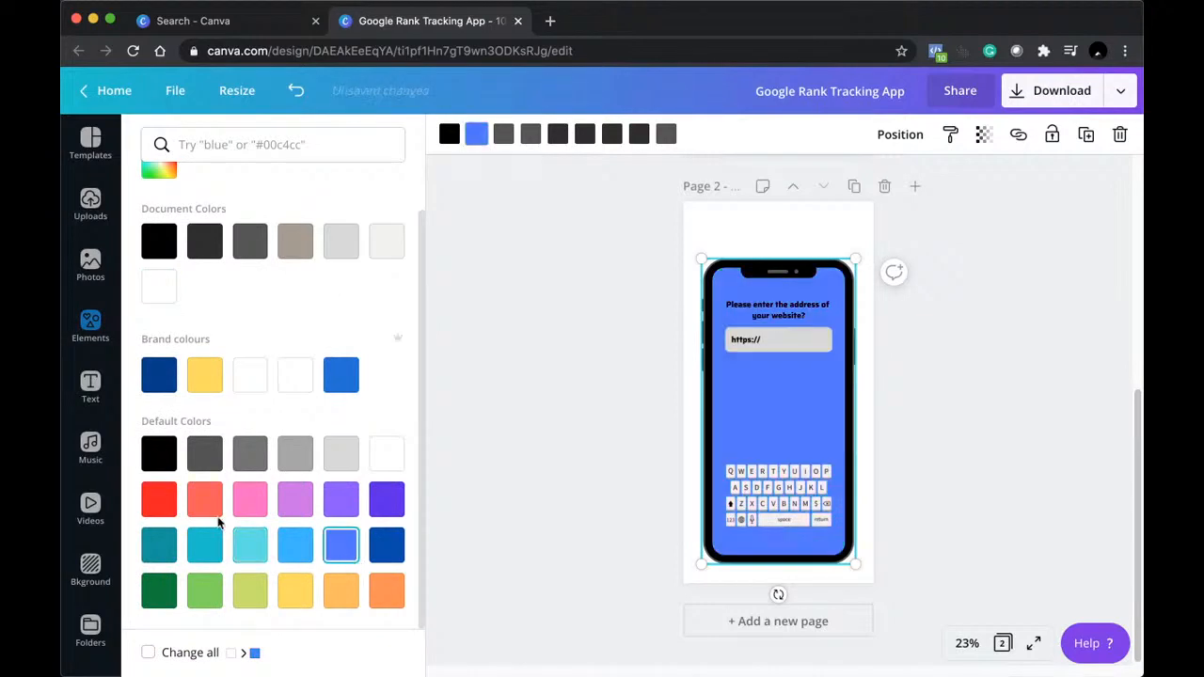
pyautogui.scroll(1, 263, 397)
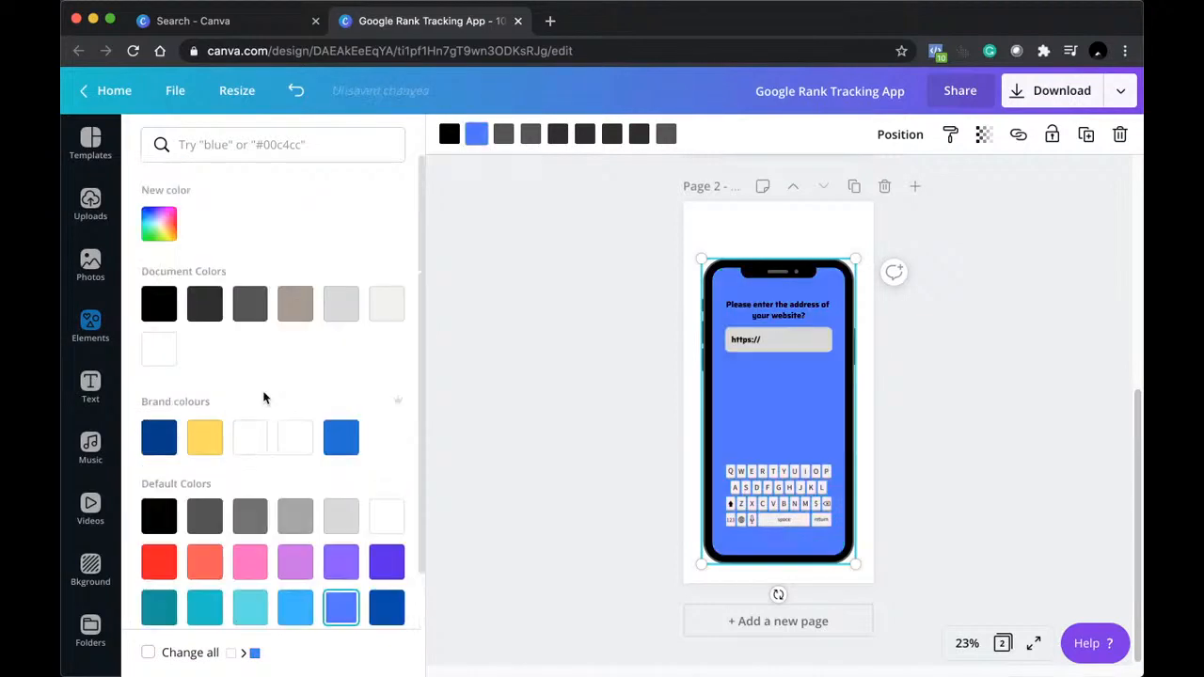
pyautogui.scroll(-1, 263, 397)
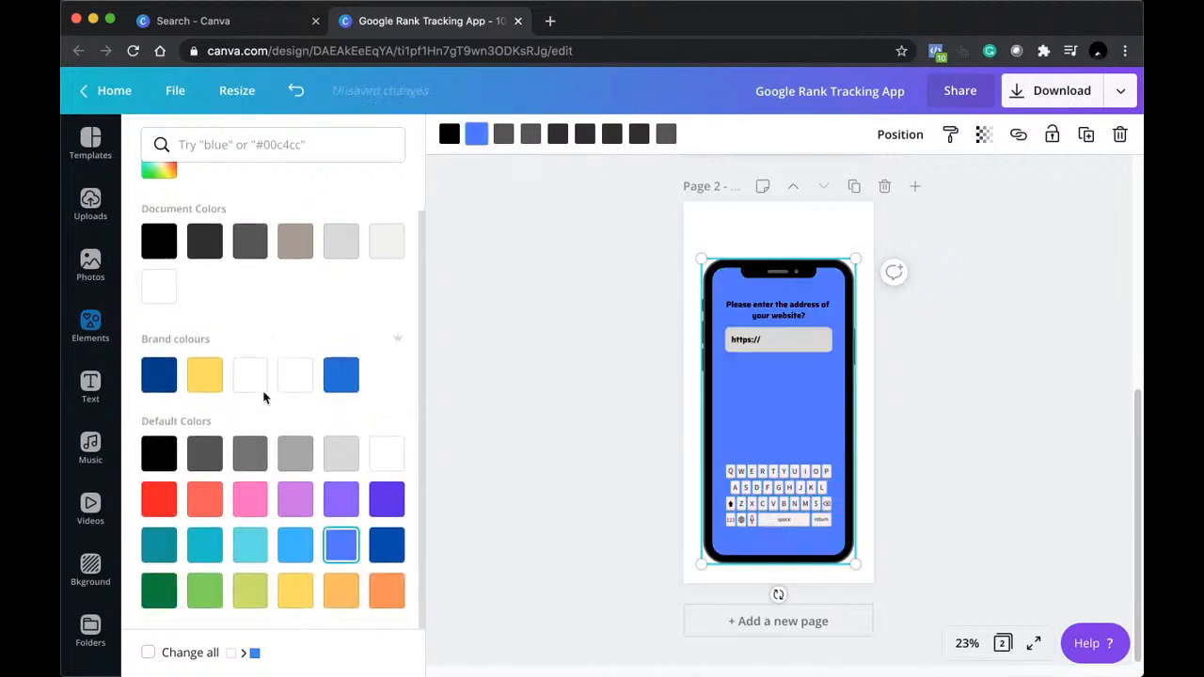
pyautogui.click(292, 510)
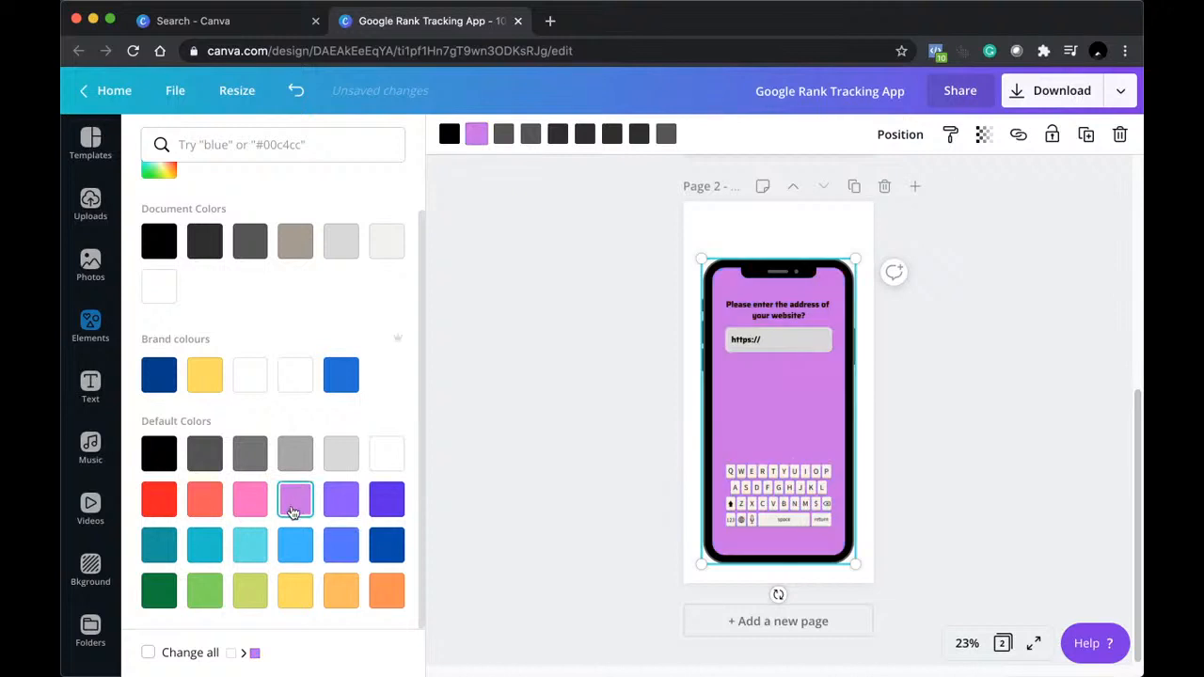
# Set the phone mockup's screen back to white after trying red, dark grey, taupe and light grey.
pyautogui.click(164, 507)
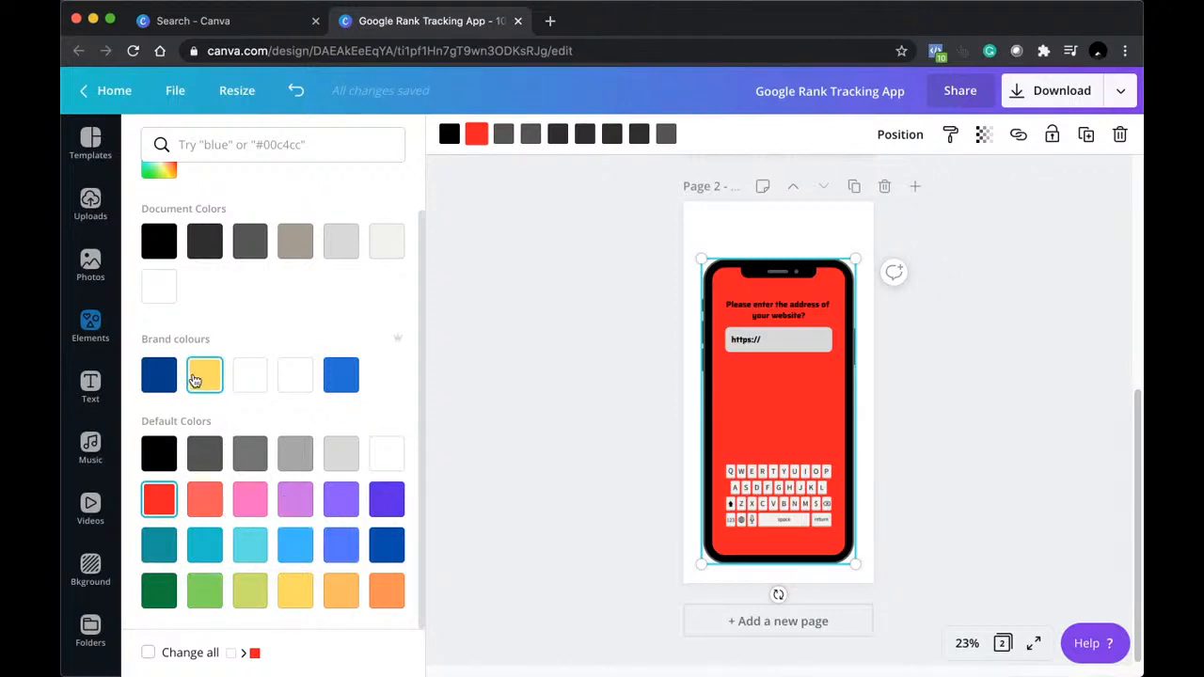
pyautogui.click(253, 255)
pyautogui.click(295, 254)
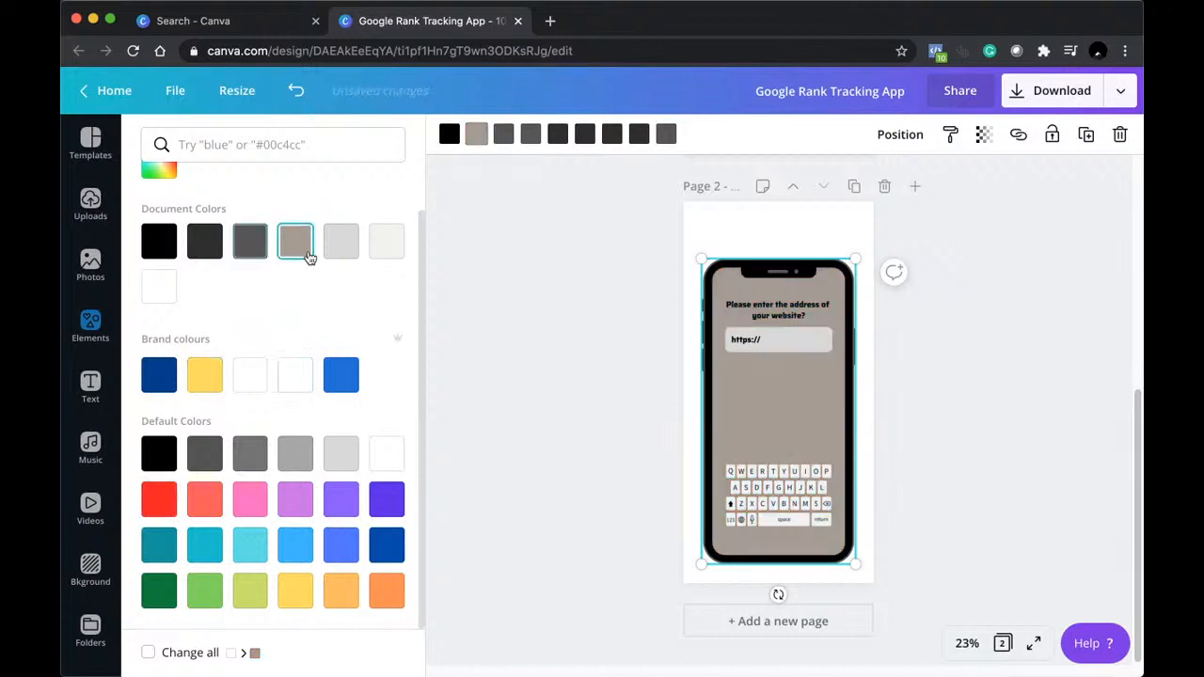
pyautogui.click(342, 256)
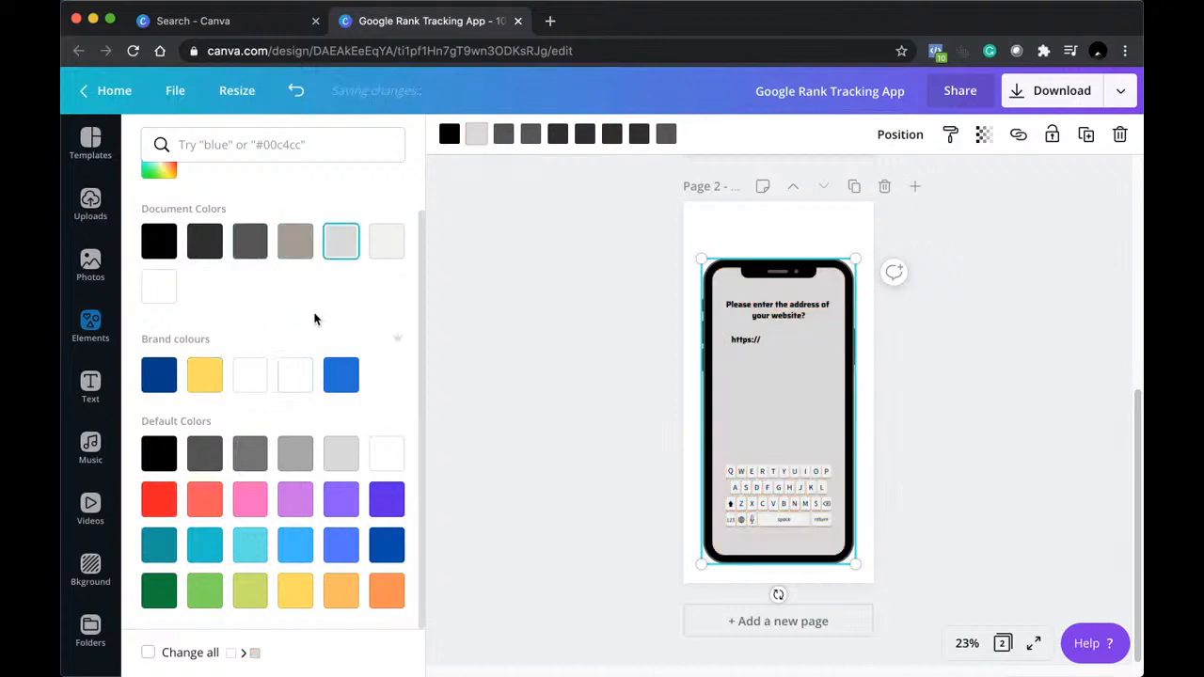
pyautogui.click(264, 381)
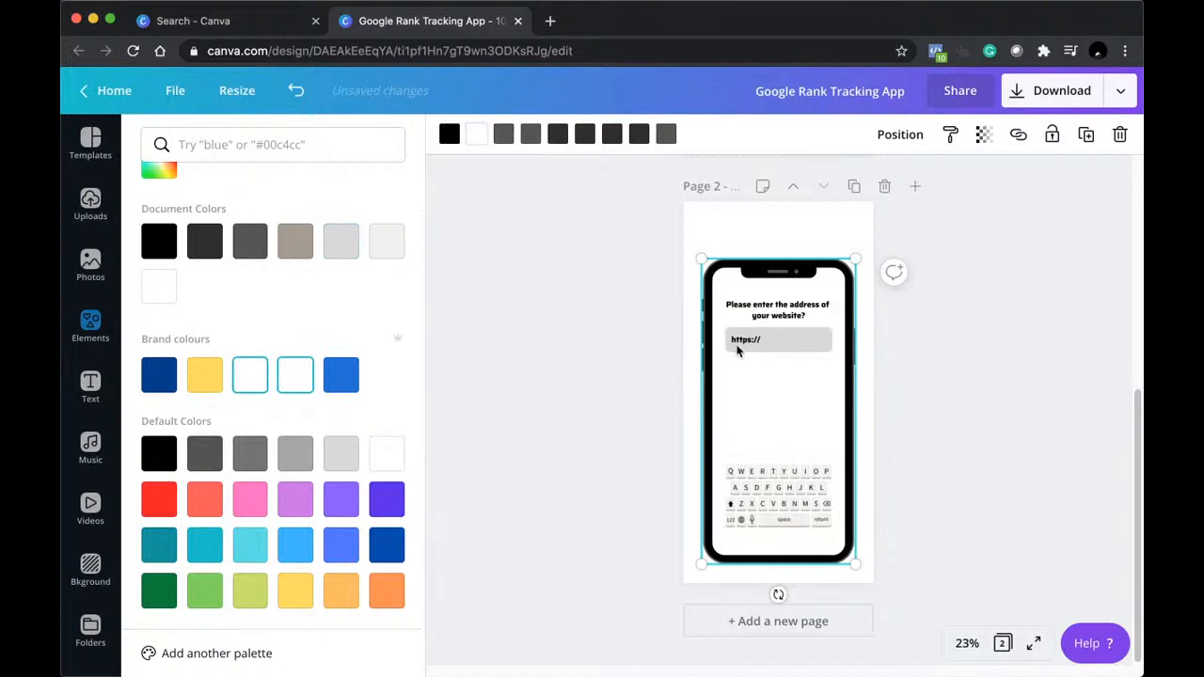
pyautogui.click(807, 345)
pyautogui.press('Escape')
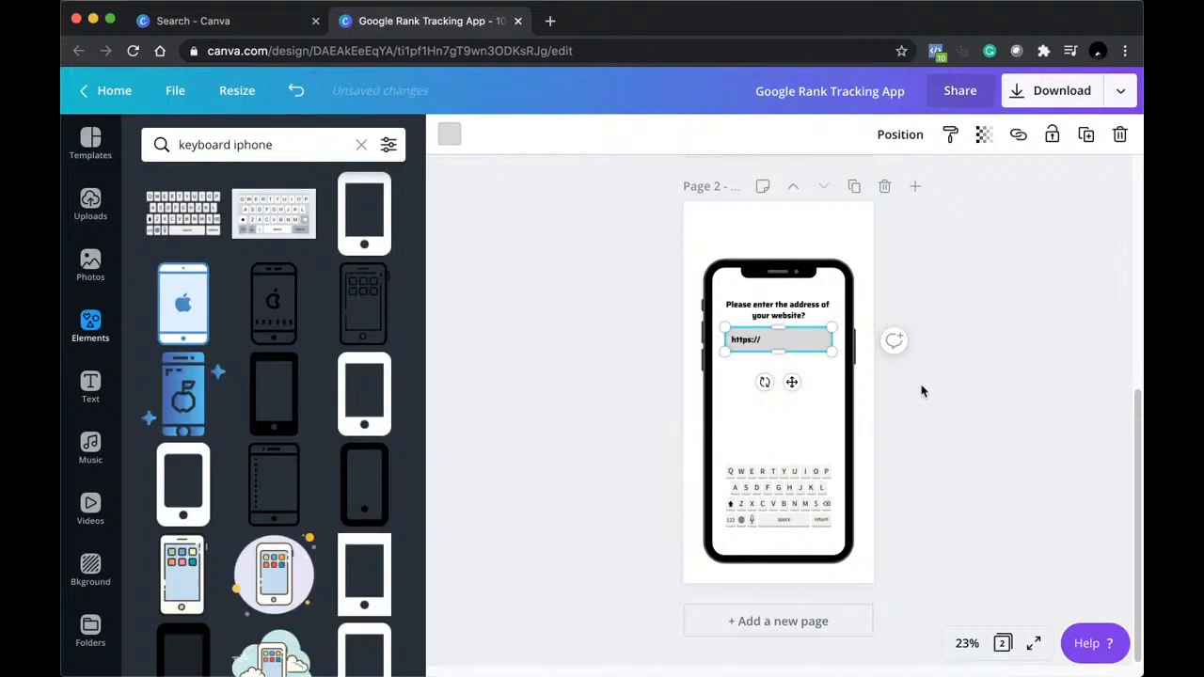
pyautogui.click(585, 561)
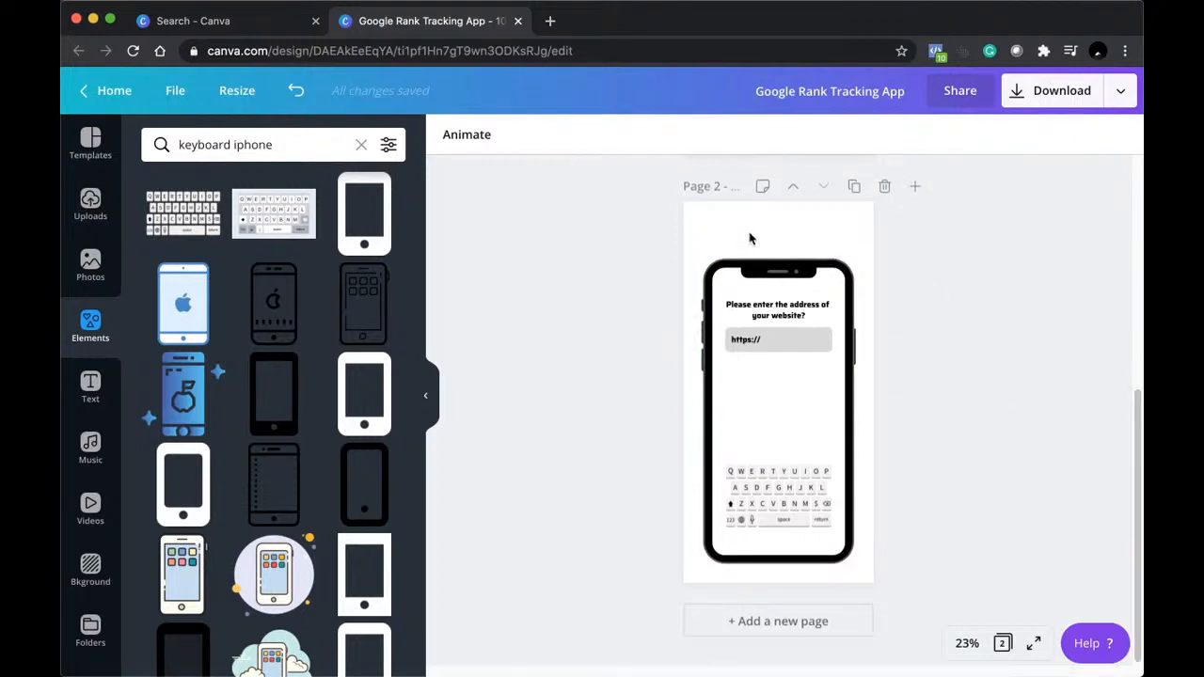
# Duplicate page 2 with the website address screen to start the location screen.
pyautogui.scroll(5, 847, 301)
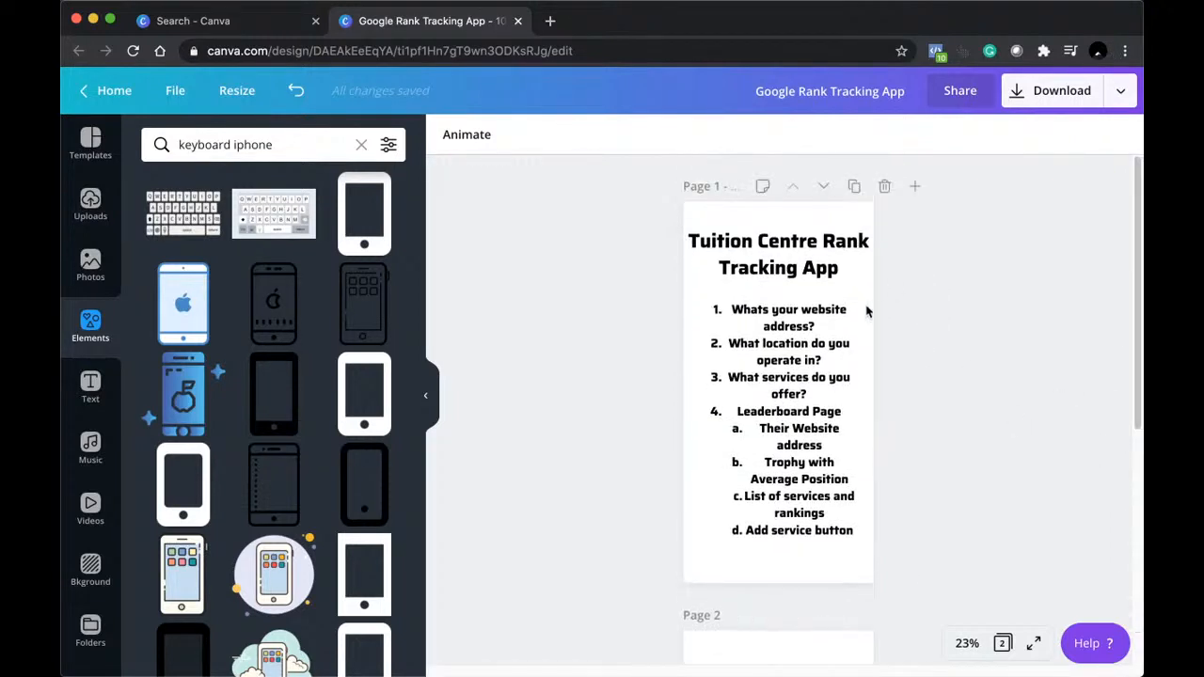
pyautogui.scroll(-3, 1124, 451)
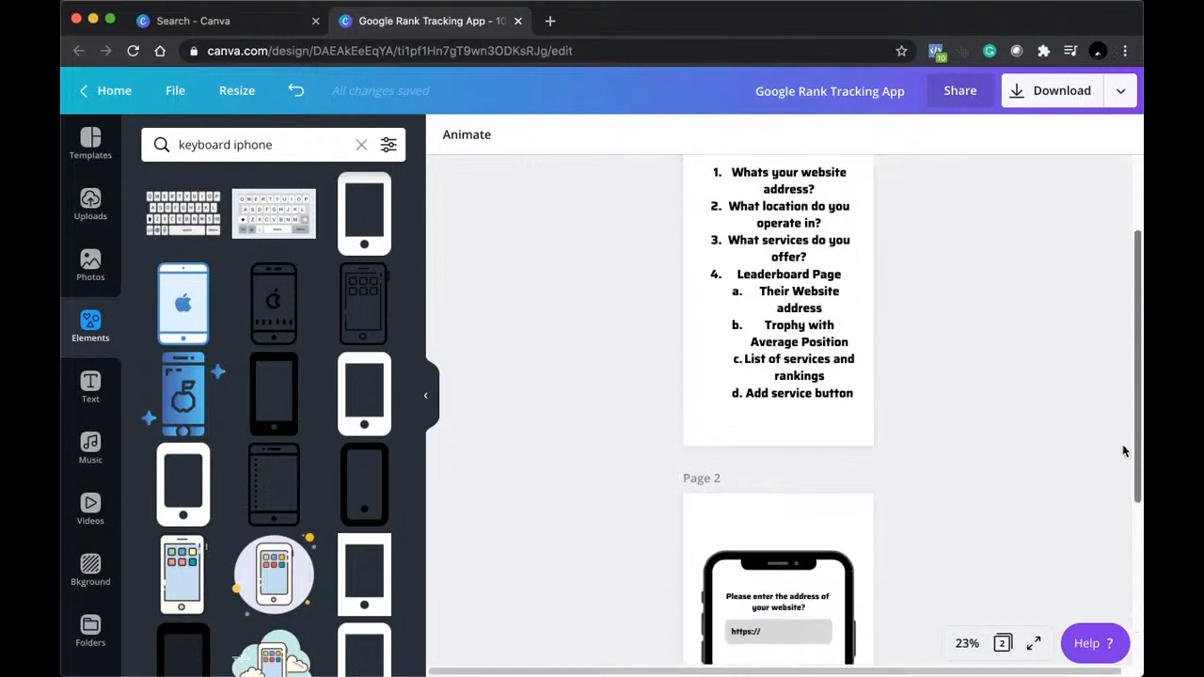
pyautogui.scroll(-6, 1123, 452)
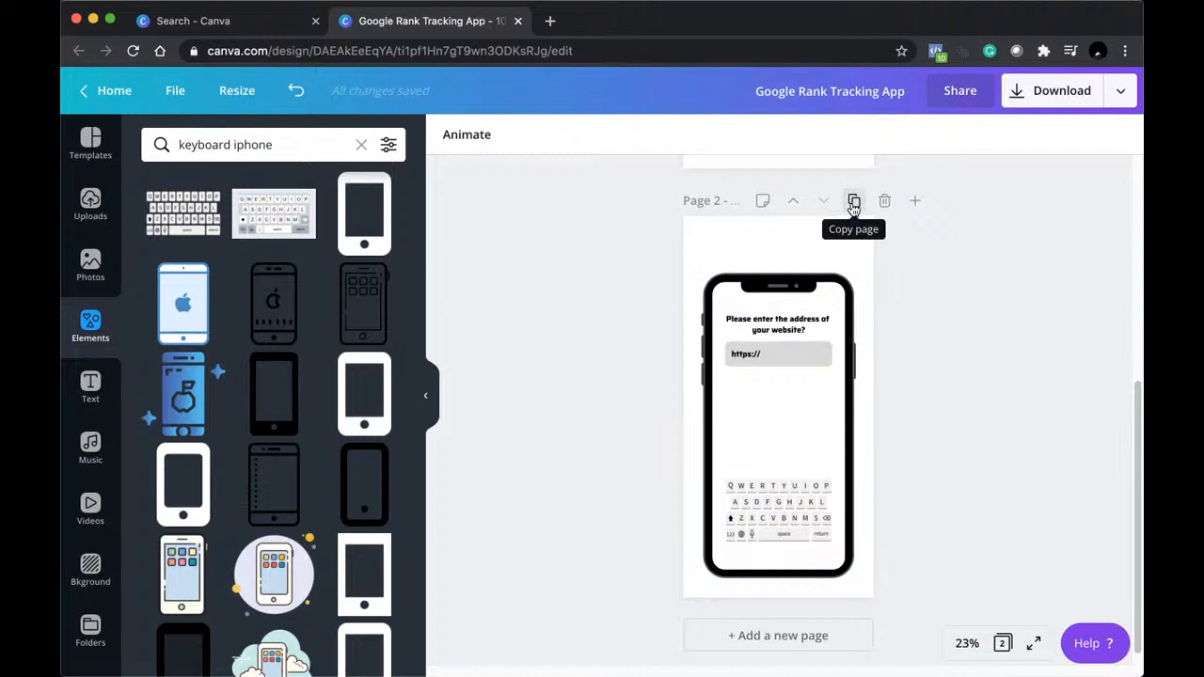
pyautogui.click(853, 202)
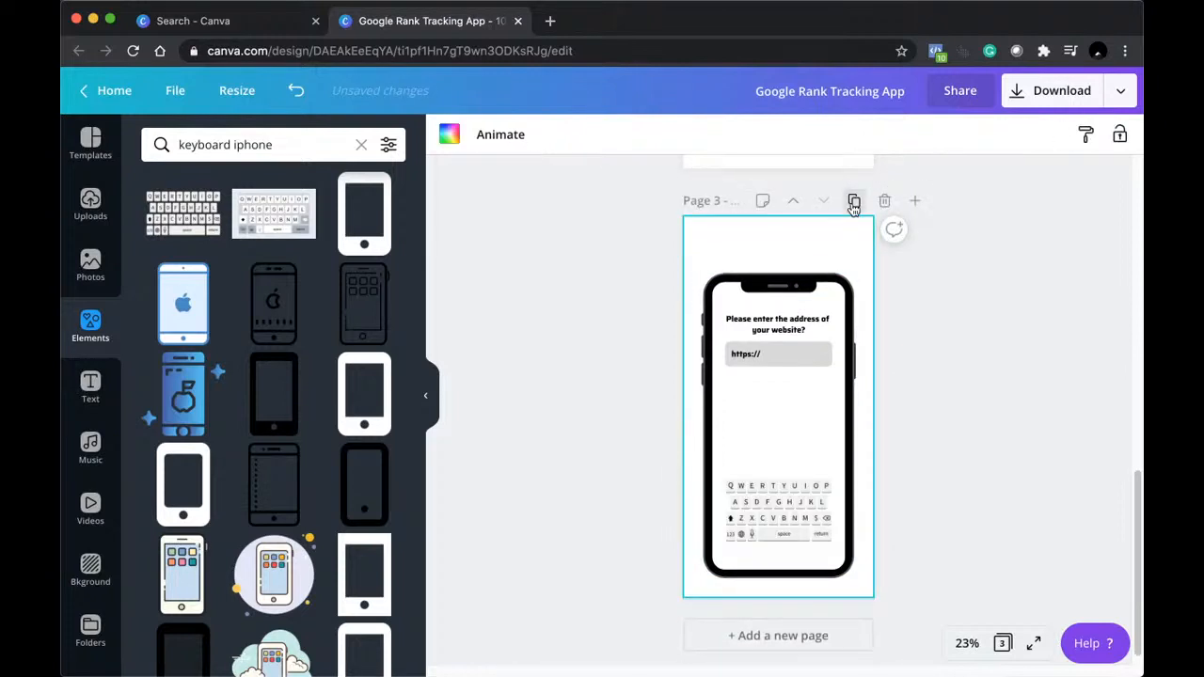
# Replace the heading on page 3 with "Which location does your business operate in?".
pyautogui.tripleClick(777, 326)
pyautogui.moveTo(774, 324); pyautogui.dragTo(753, 319)
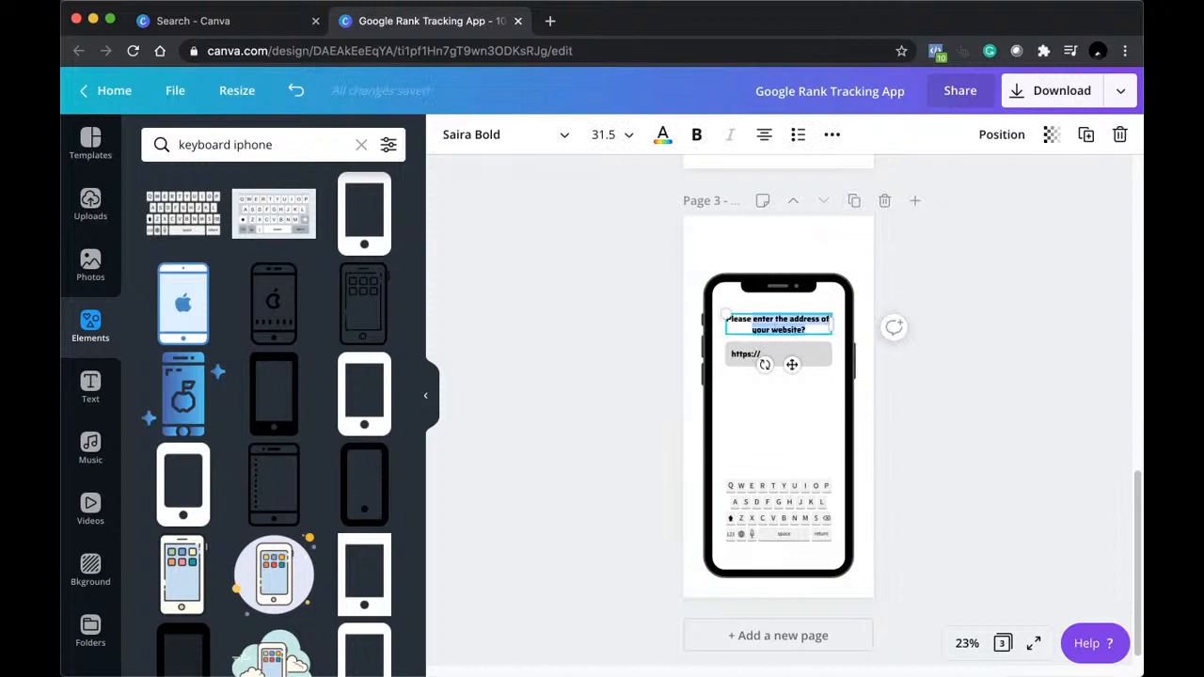
pyautogui.write('wha')
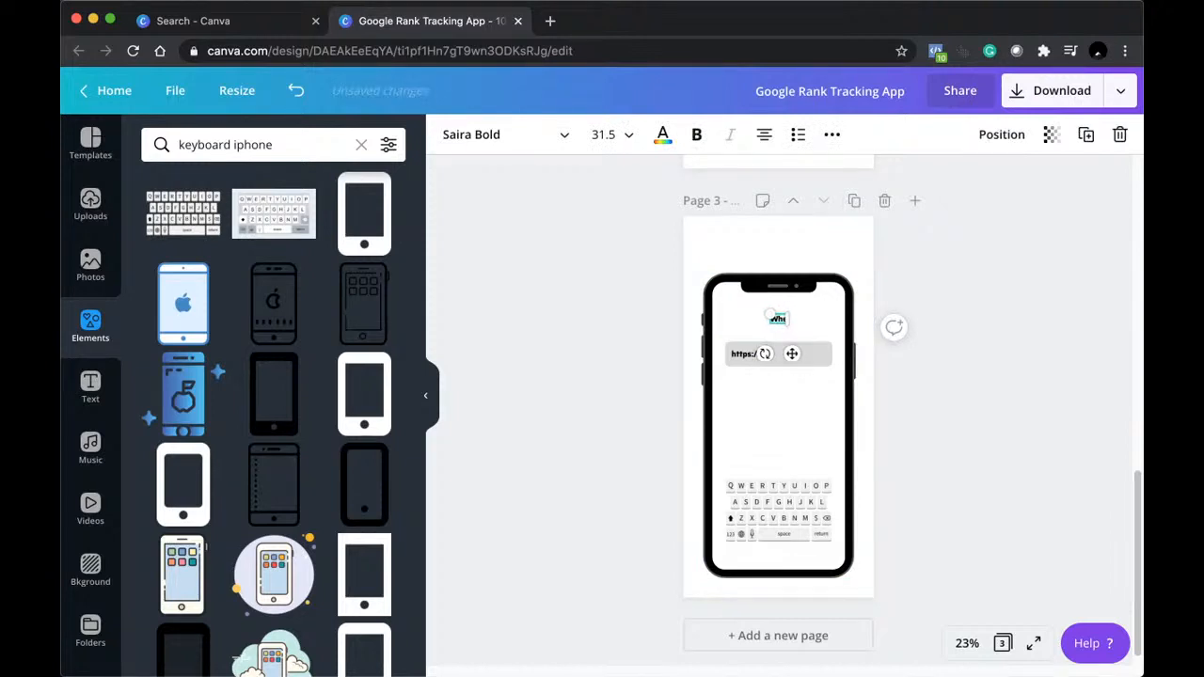
pyautogui.press('BackSpace')
pyautogui.write('ich location do you oper')
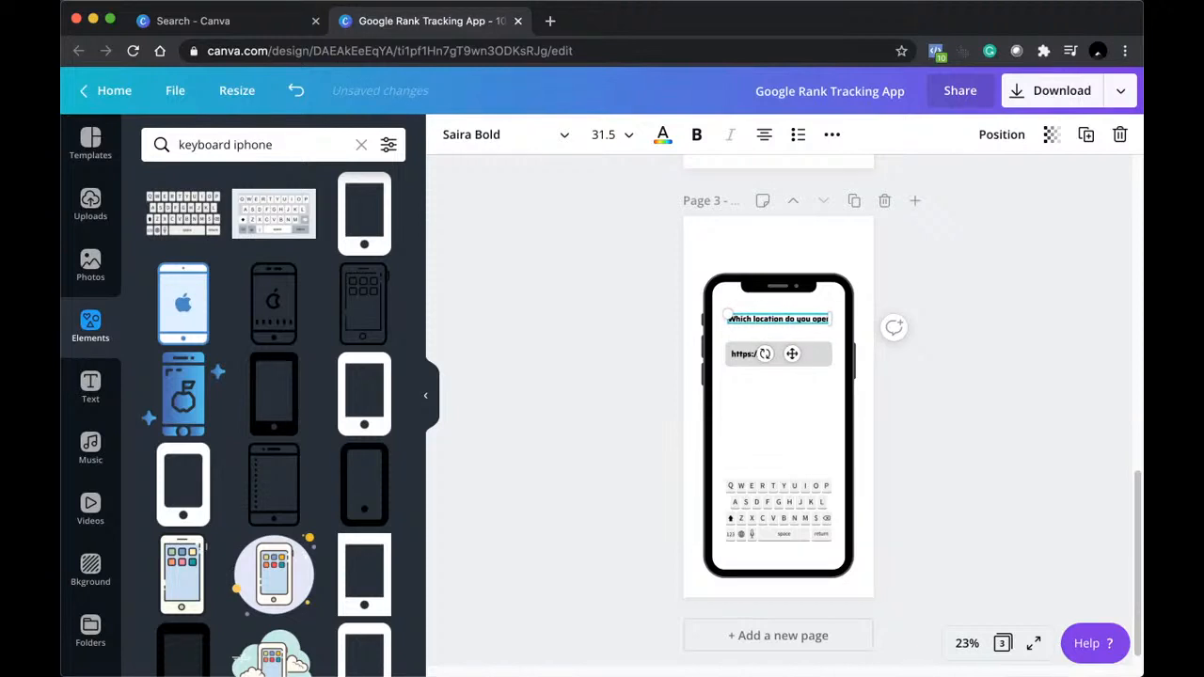
pyautogui.press('BackSpace')
pyautogui.press('BackSpace')
pyautogui.press('BackSpace')
pyautogui.press('BackSpace')
pyautogui.write('es')
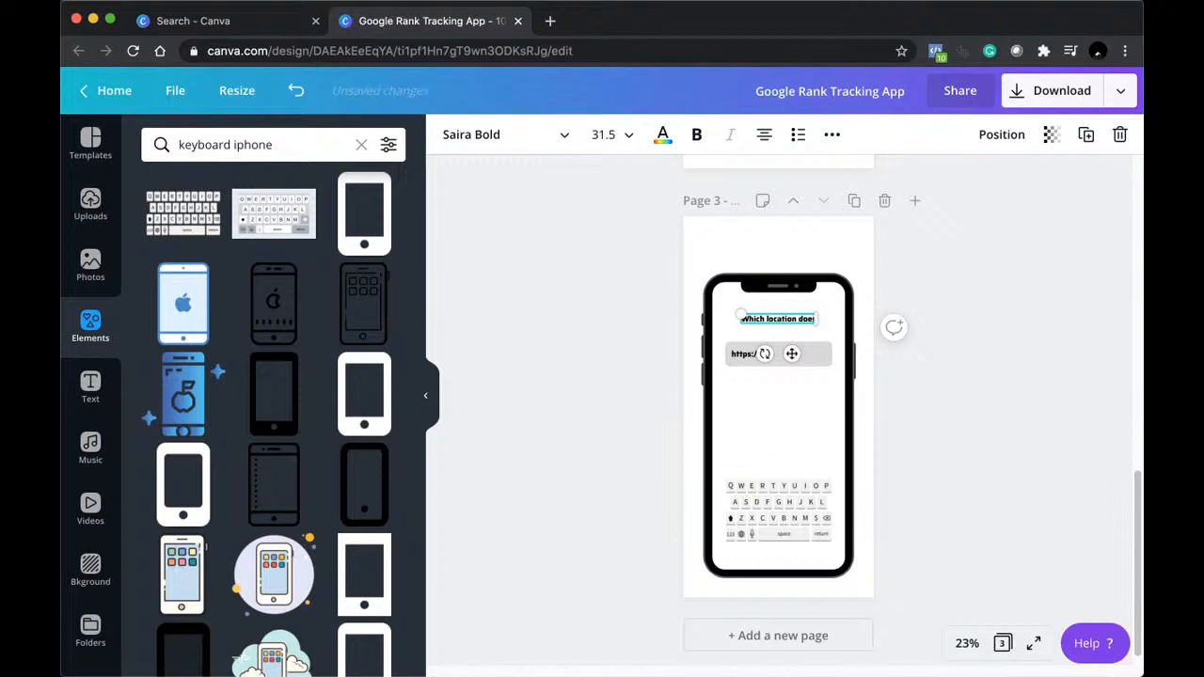
pyautogui.write(' your business op')
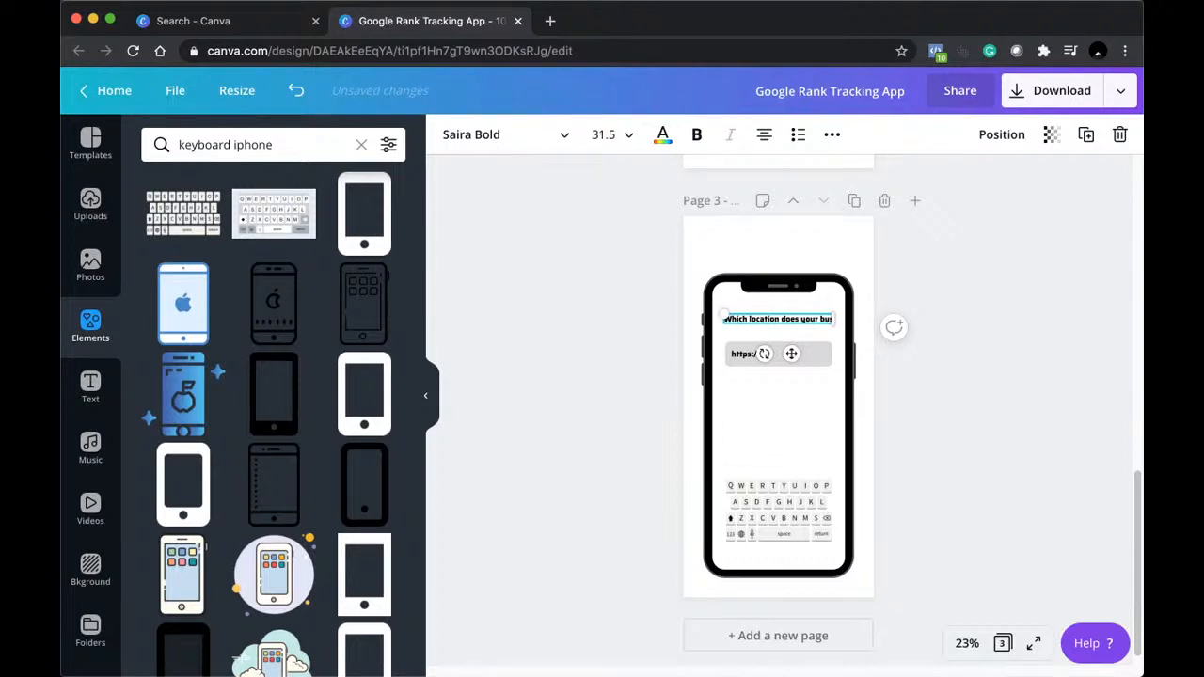
pyautogui.press('BackSpace')
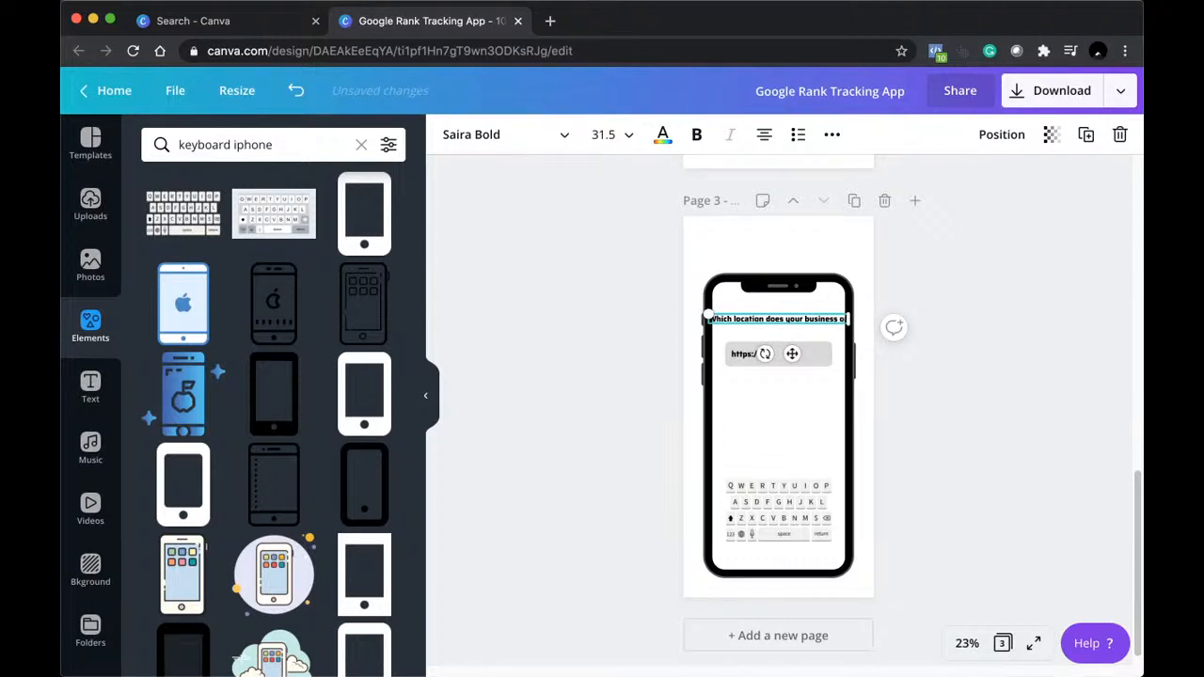
pyautogui.write('perate in>')
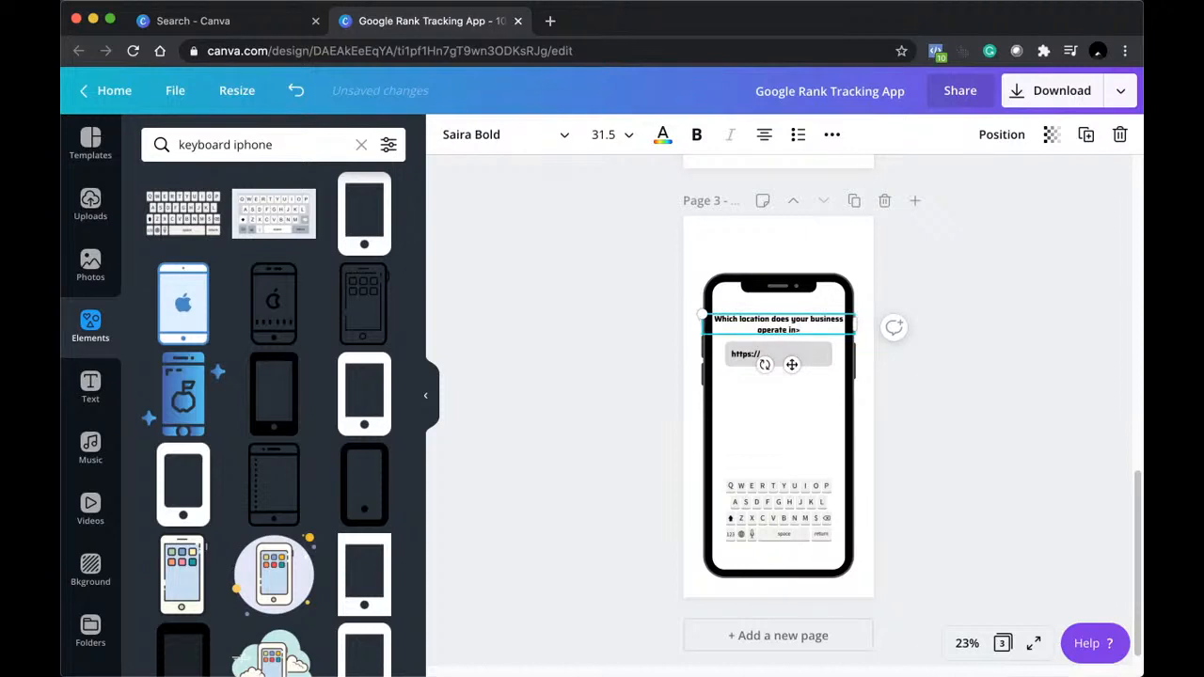
pyautogui.press('BackSpace')
pyautogui.write('?')
# Narrow the location heading's text box so it fits inside the phone screen on two lines.
pyautogui.moveTo(851, 324); pyautogui.dragTo(775, 324)
pyautogui.click(575, 349)
pyautogui.click(918, 396)
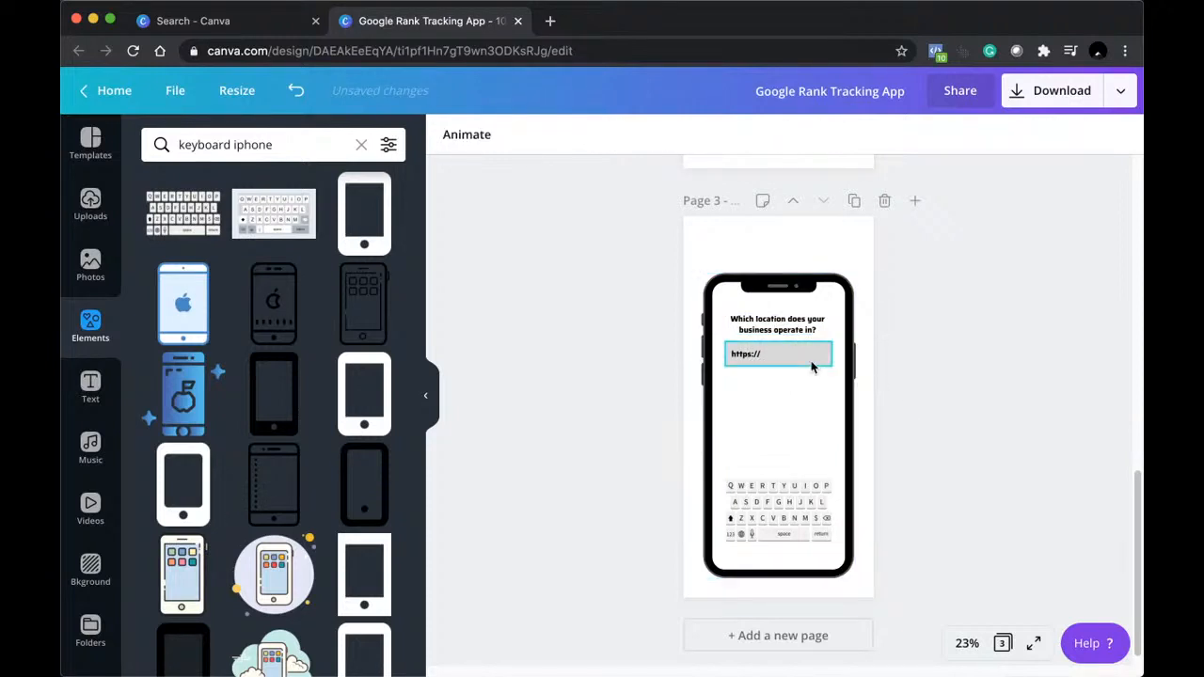
pyautogui.doubleClick(740, 354)
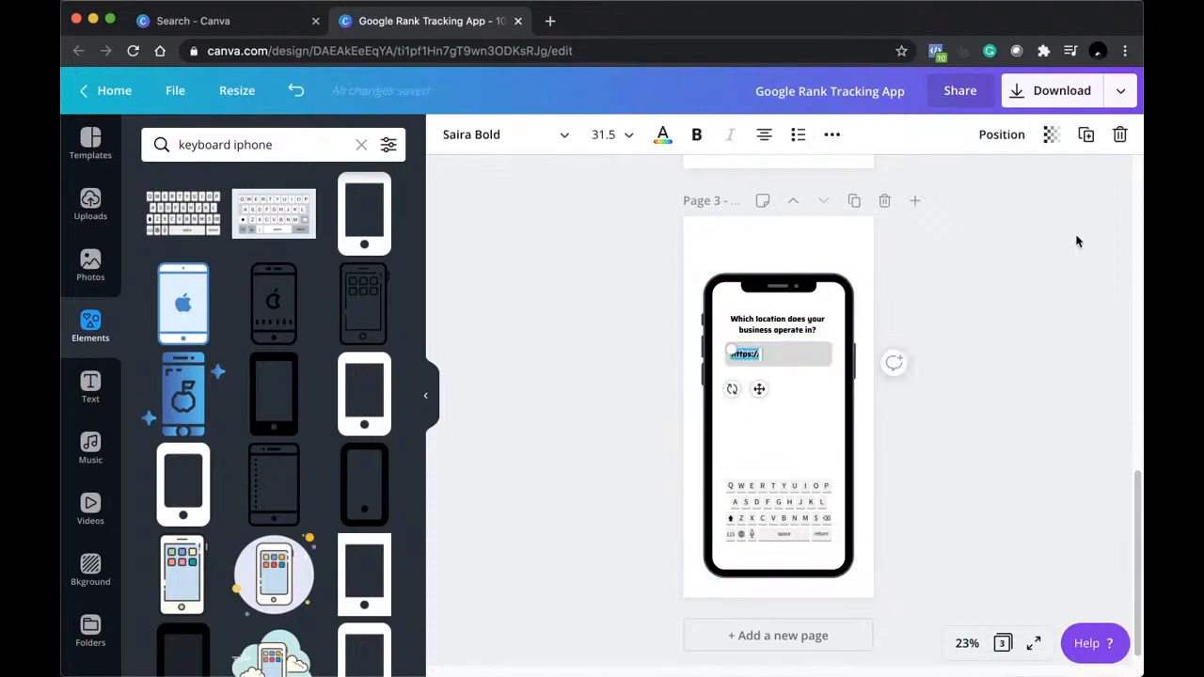
pyautogui.write('Enter town or')
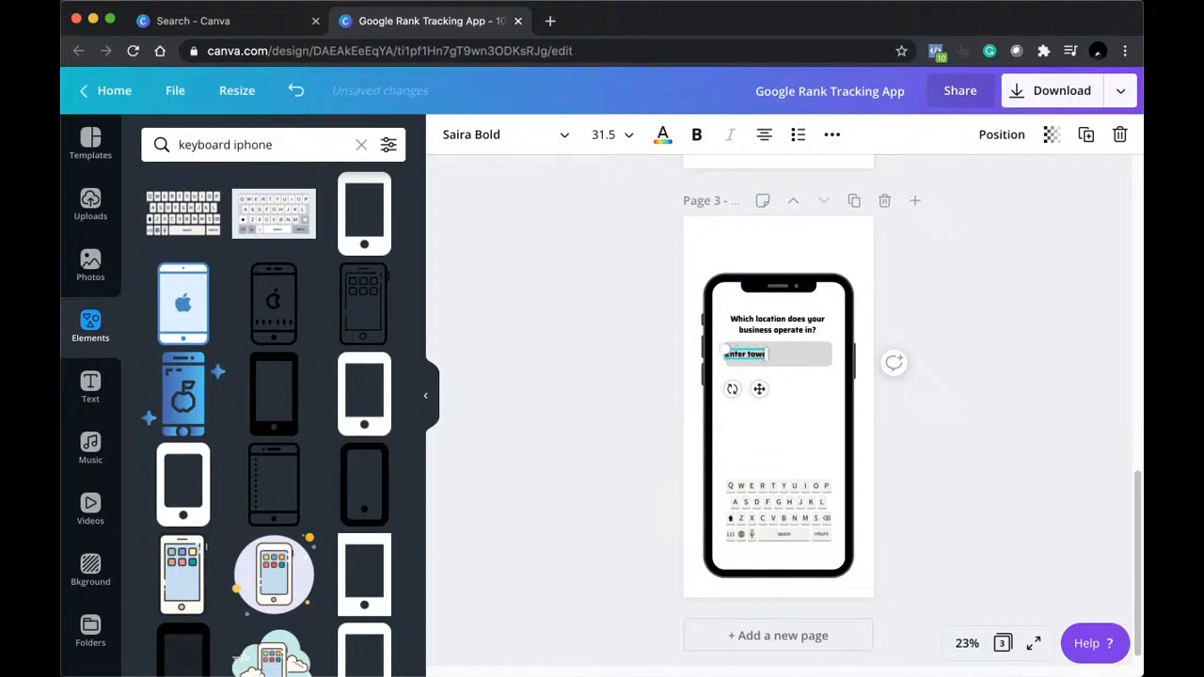
pyautogui.write(' postcode')
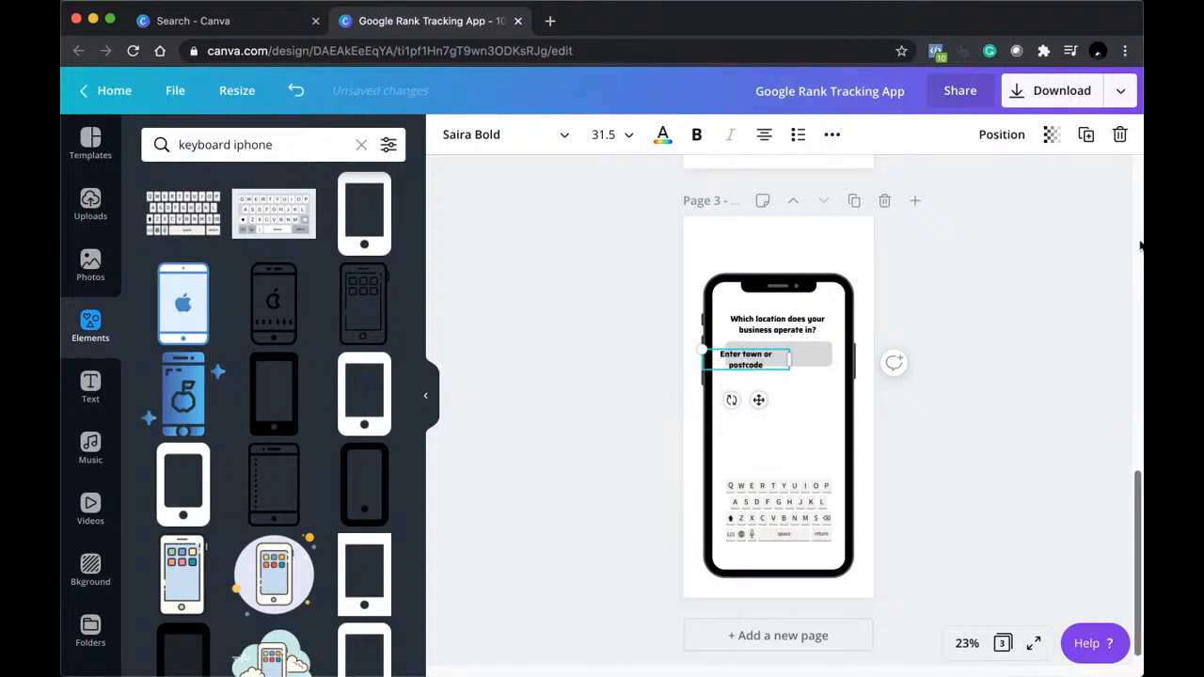
pyautogui.hotkey('ctrl', 'a')
pyautogui.press('BackSpace')
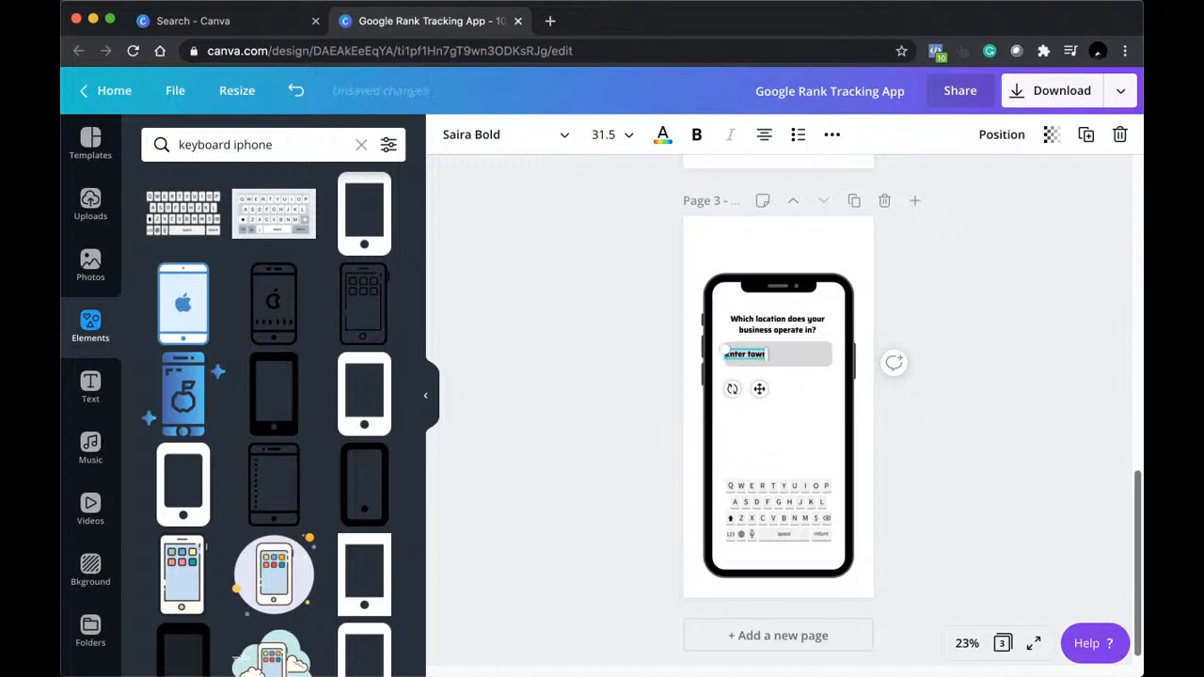
pyautogui.click(677, 397)
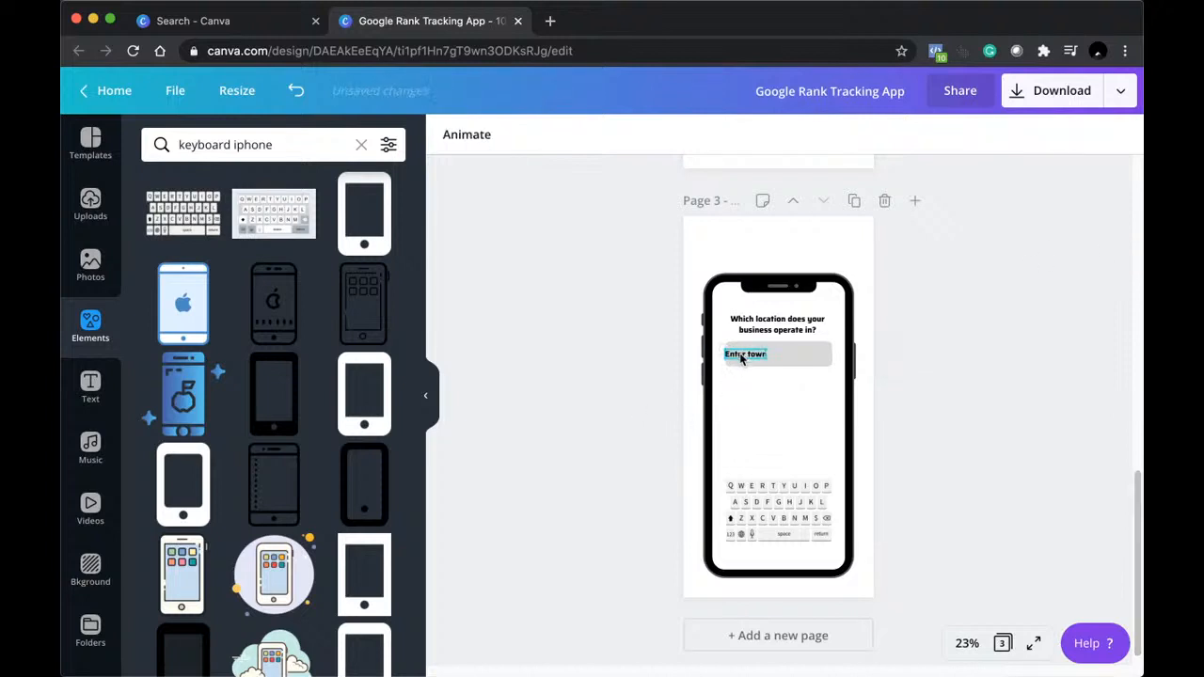
# Extend the placeholder to "Enter town here" and position it inside the grey bar near its left end.
pyautogui.moveTo(741, 357); pyautogui.dragTo(752, 358)
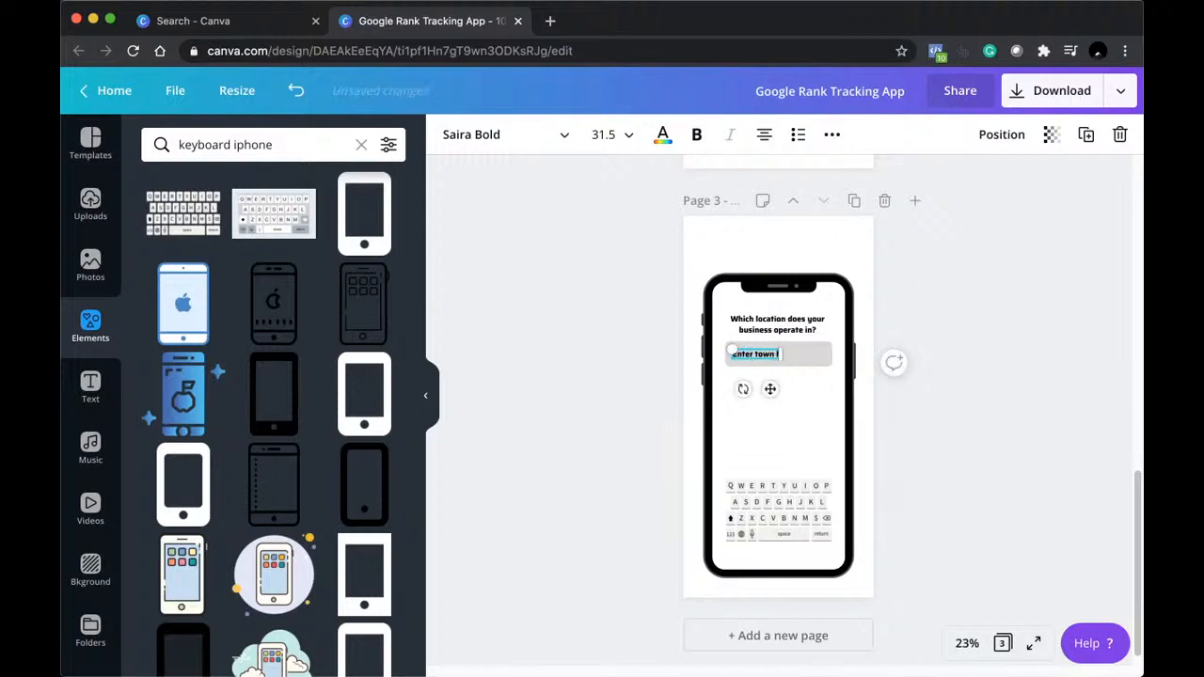
pyautogui.click(578, 363)
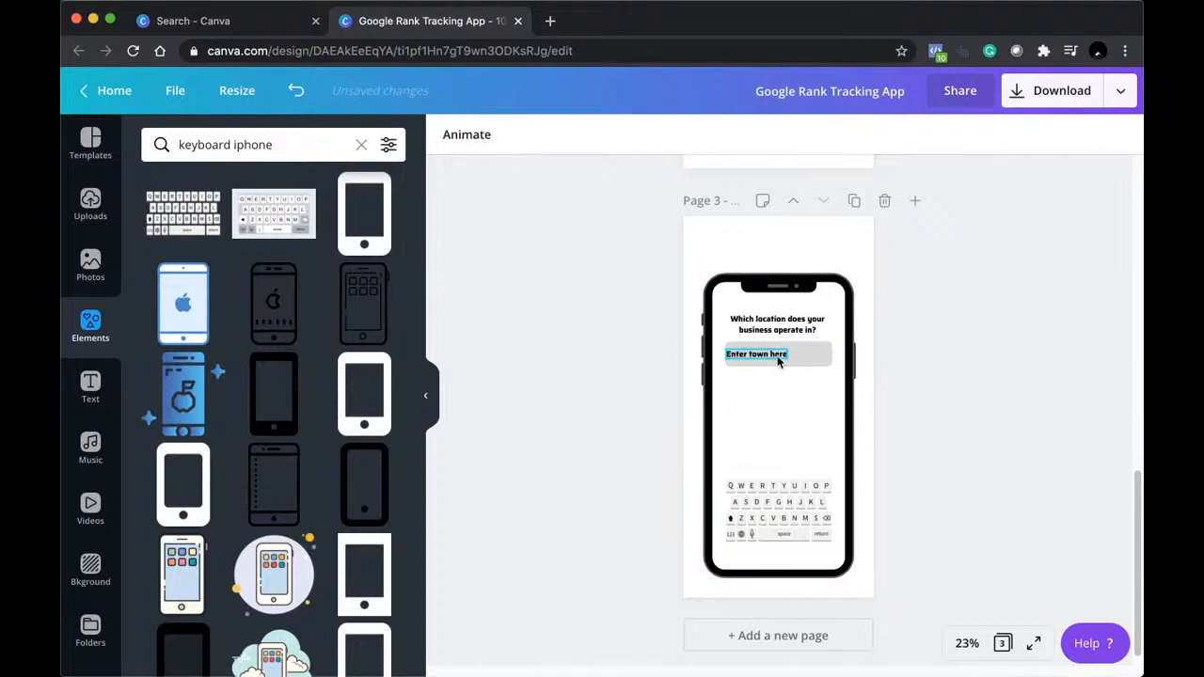
pyautogui.moveTo(777, 359); pyautogui.dragTo(778, 355)
pyautogui.click(645, 382)
# Duplicate page 3 with the location screen to start the services screen.
pyautogui.moveTo(1138, 479); pyautogui.dragTo(1139, 348)
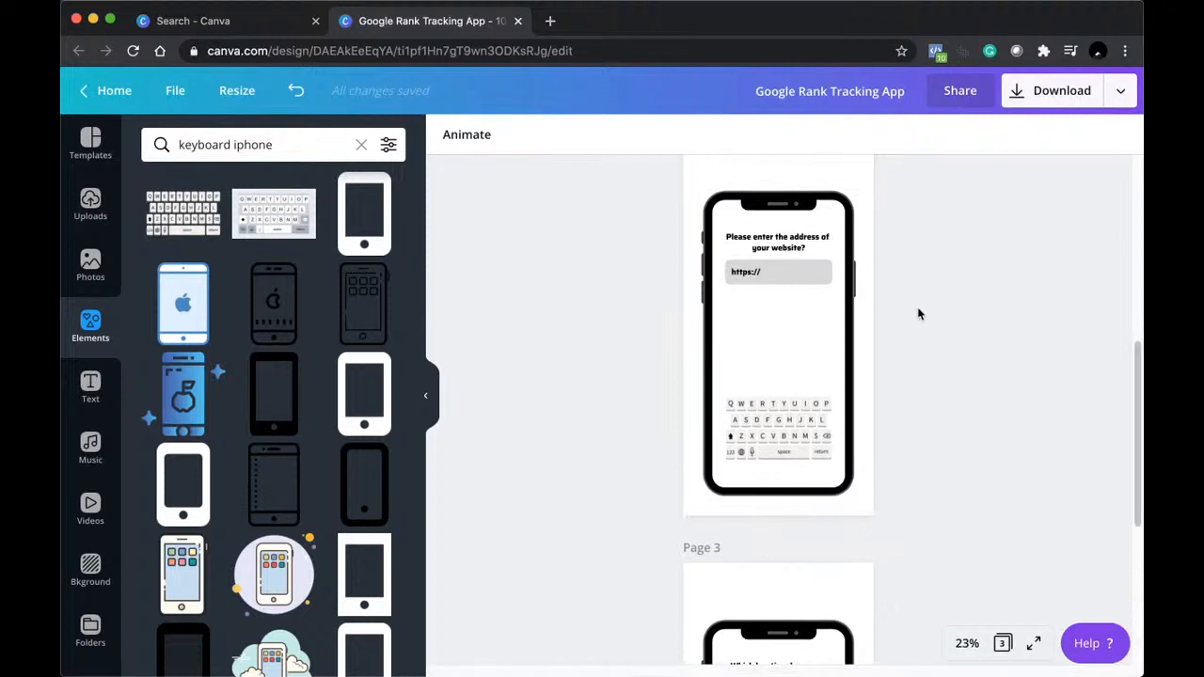
pyautogui.moveTo(1133, 354); pyautogui.dragTo(1135, 458)
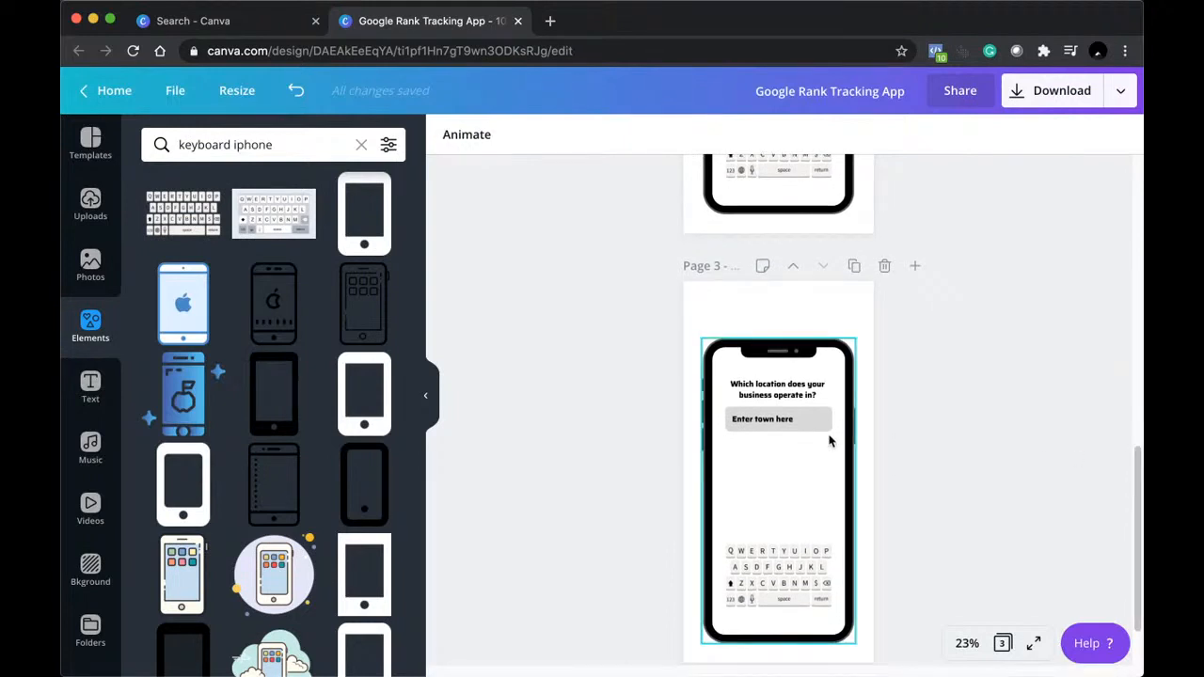
pyautogui.scroll(-2, 1119, 459)
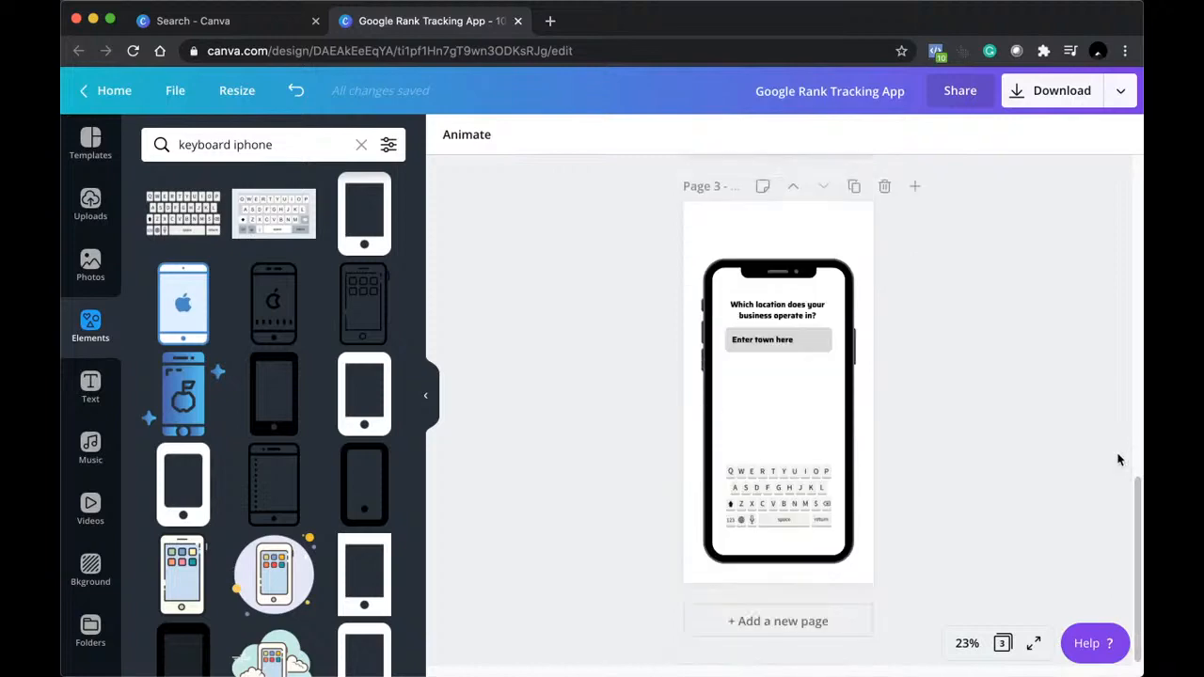
pyautogui.moveTo(1137, 512); pyautogui.dragTo(1113, 570)
pyautogui.click(852, 189)
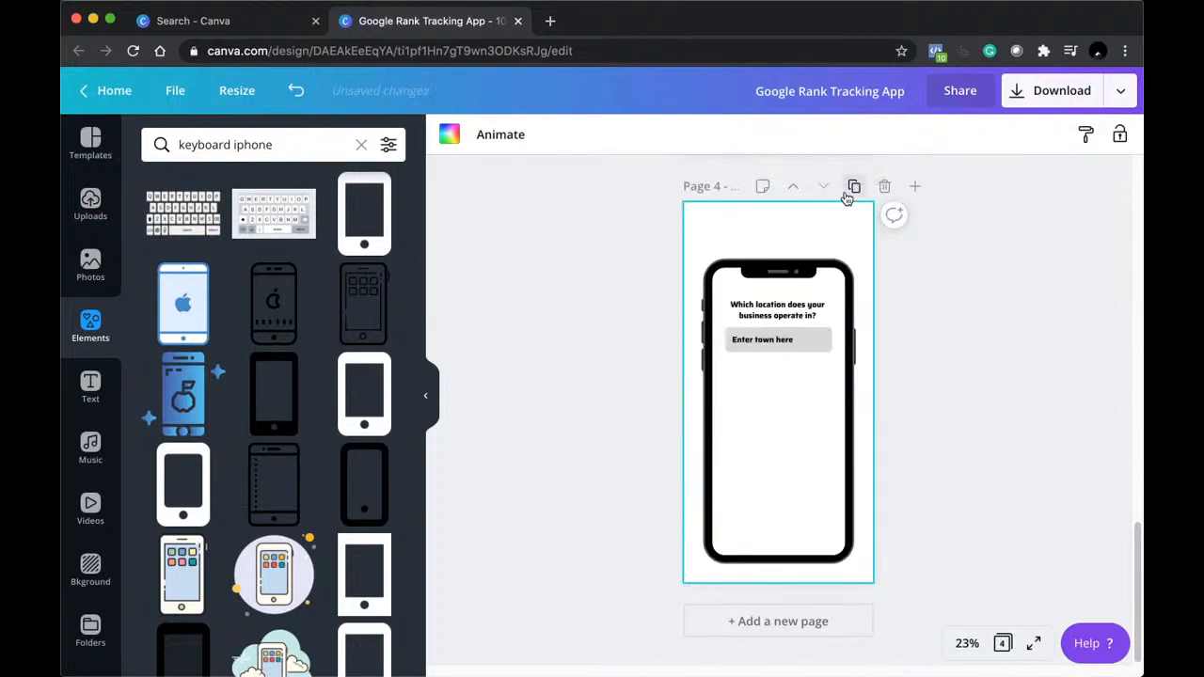
# Replace the heading on page 4 with "Choose up to 3 services that your business offers".
pyautogui.click(794, 312)
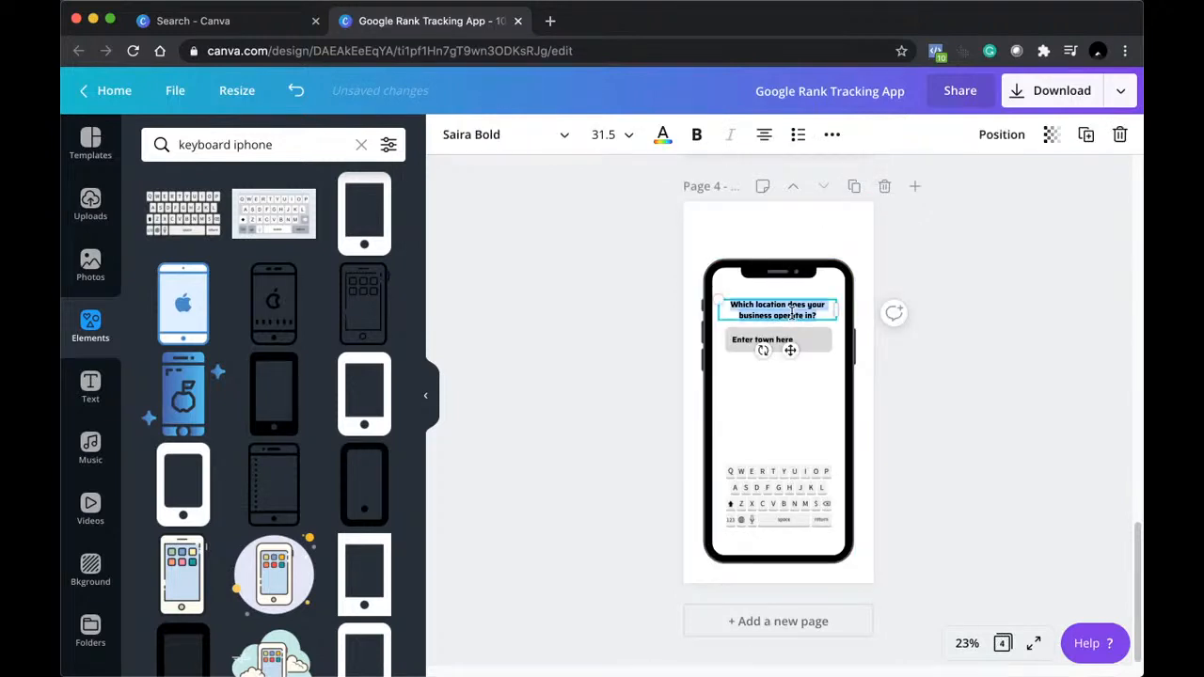
pyautogui.write('h ser')
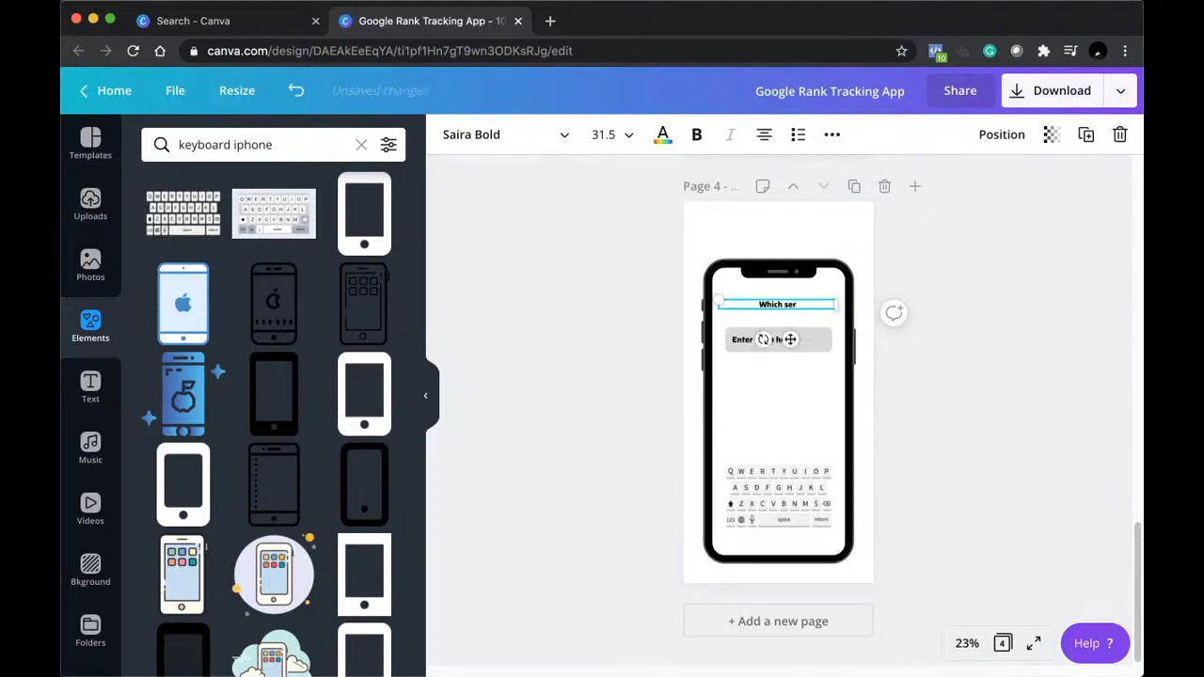
pyautogui.write('vices')
pyautogui.write('oo')
pyautogui.write('se up to 3 services')
pyautogui.write(' that your')
pyautogui.write(' business offers')
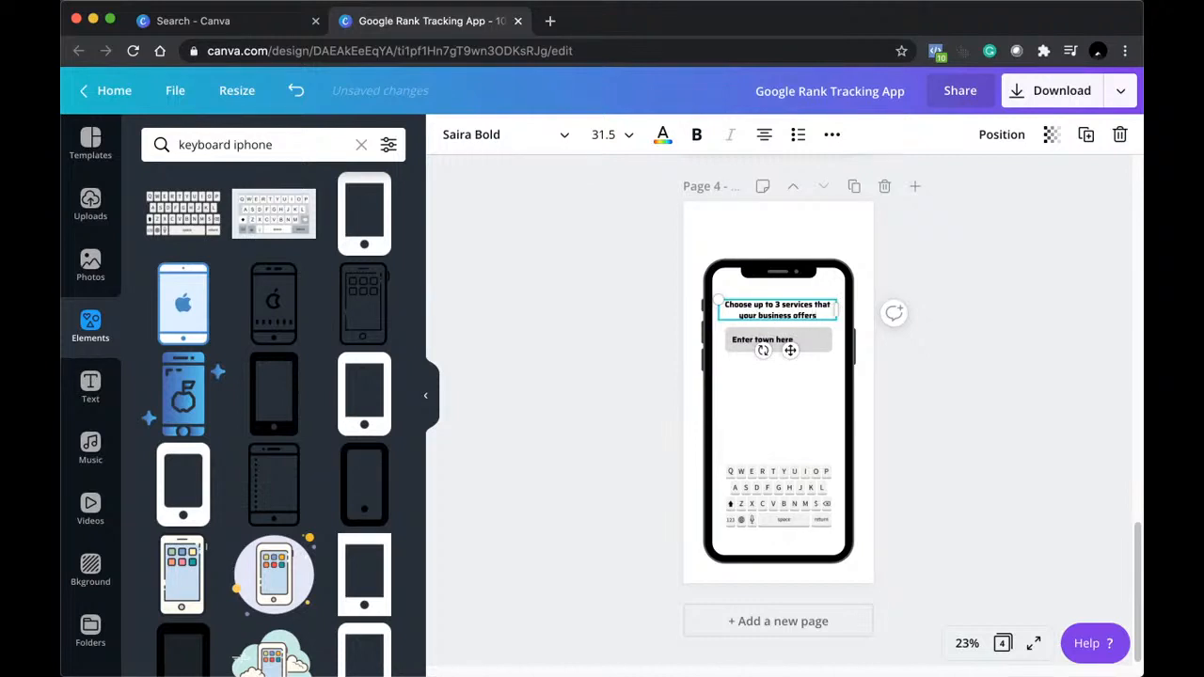
pyautogui.click(963, 387)
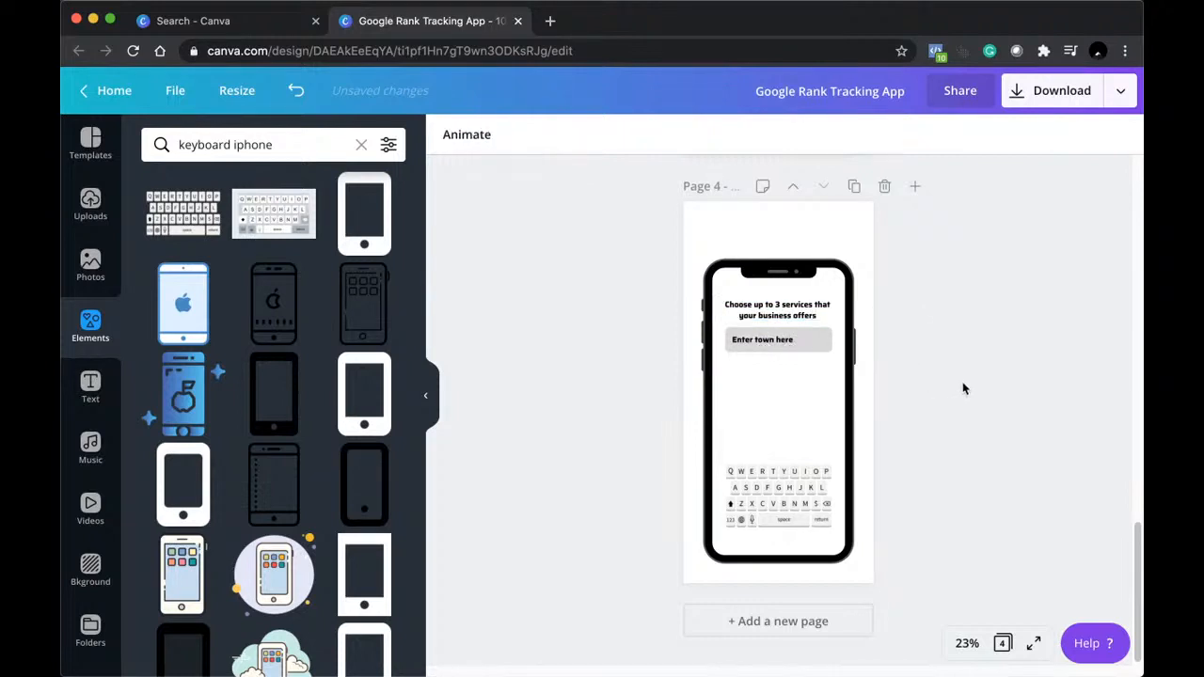
# Delete the "Enter town here" text from the grey bar on page 4.
pyautogui.doubleClick(781, 343)
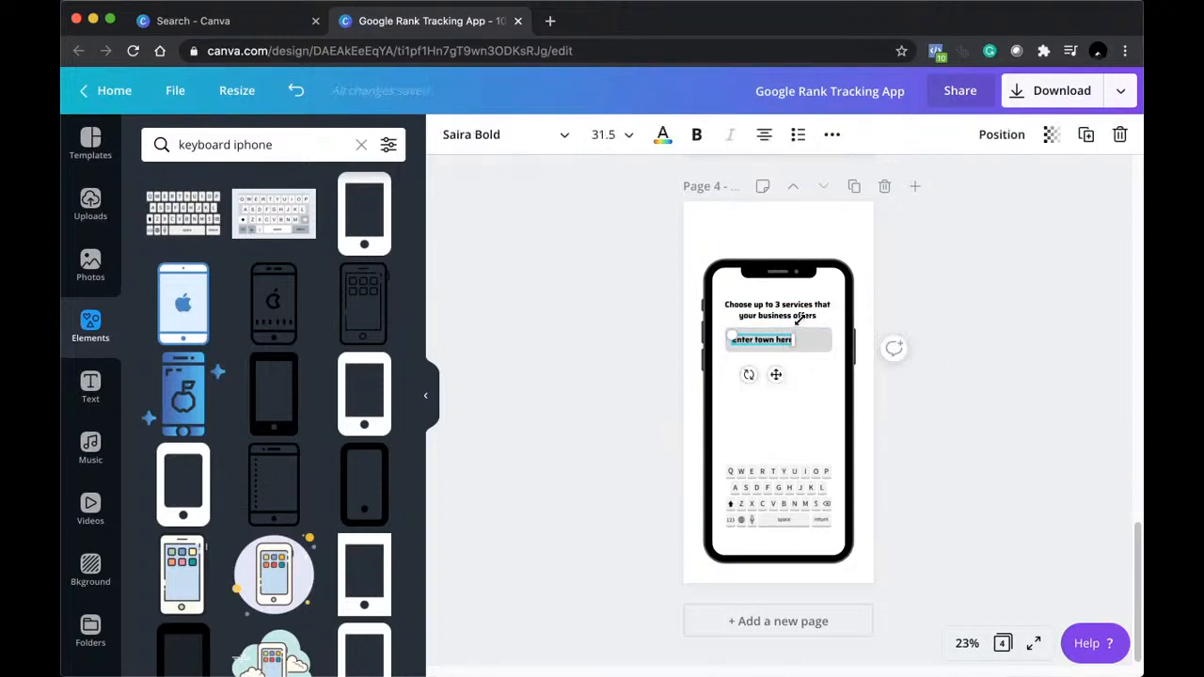
pyautogui.press('BackSpace')
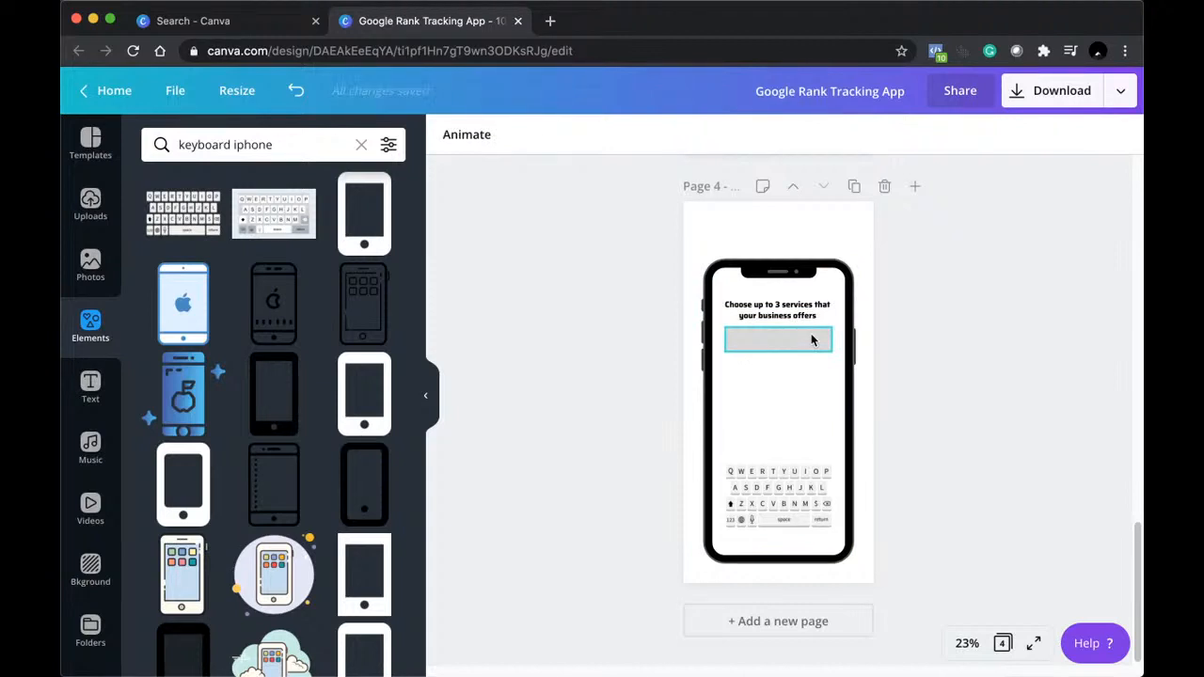
# Undo the grey bar's small move and the deletion of the "Enter town here" text on page 4.
pyautogui.click(813, 341)
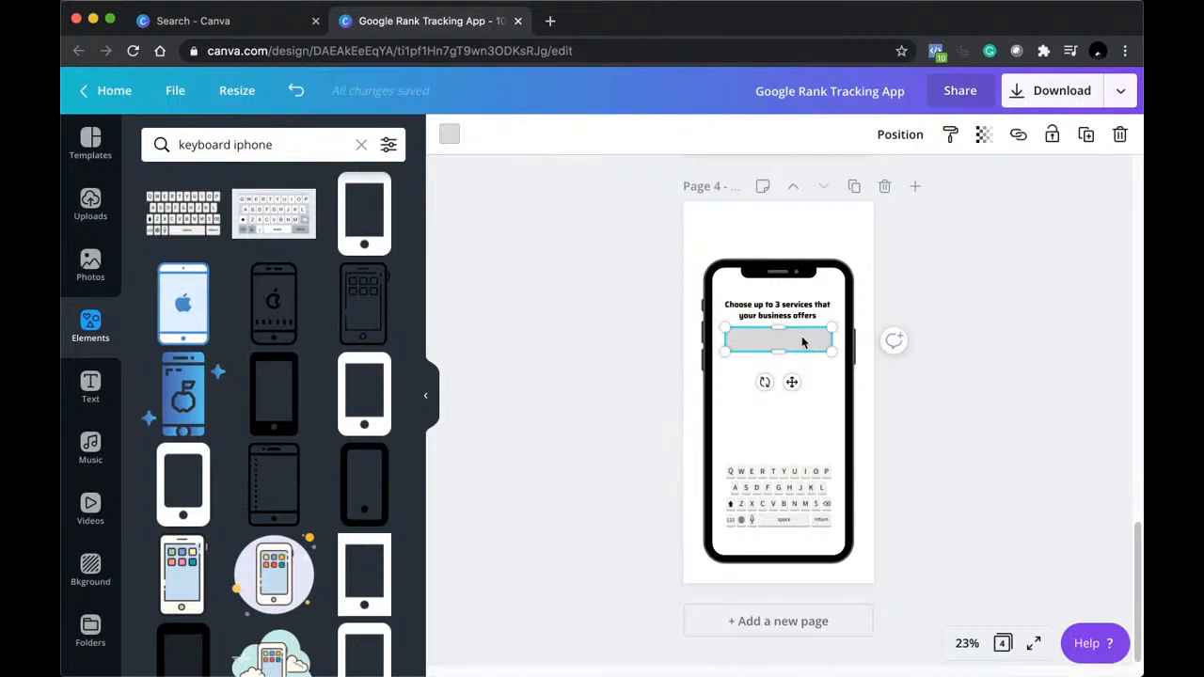
pyautogui.moveTo(802, 345); pyautogui.dragTo(796, 351)
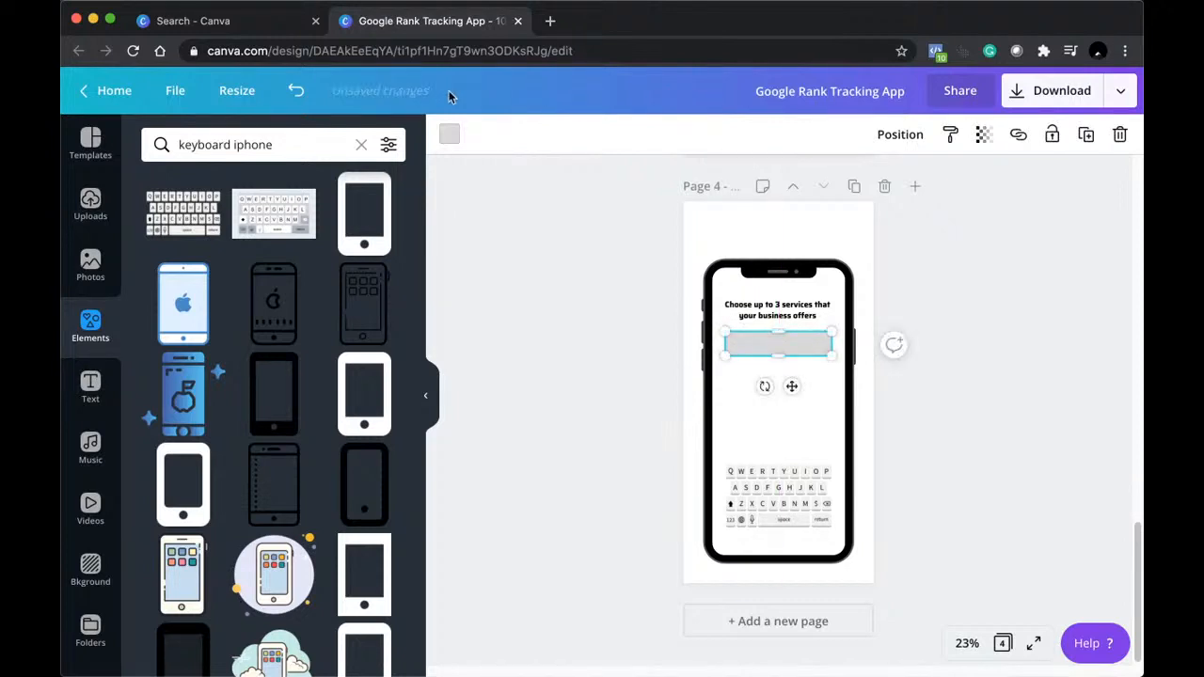
pyautogui.click(596, 269)
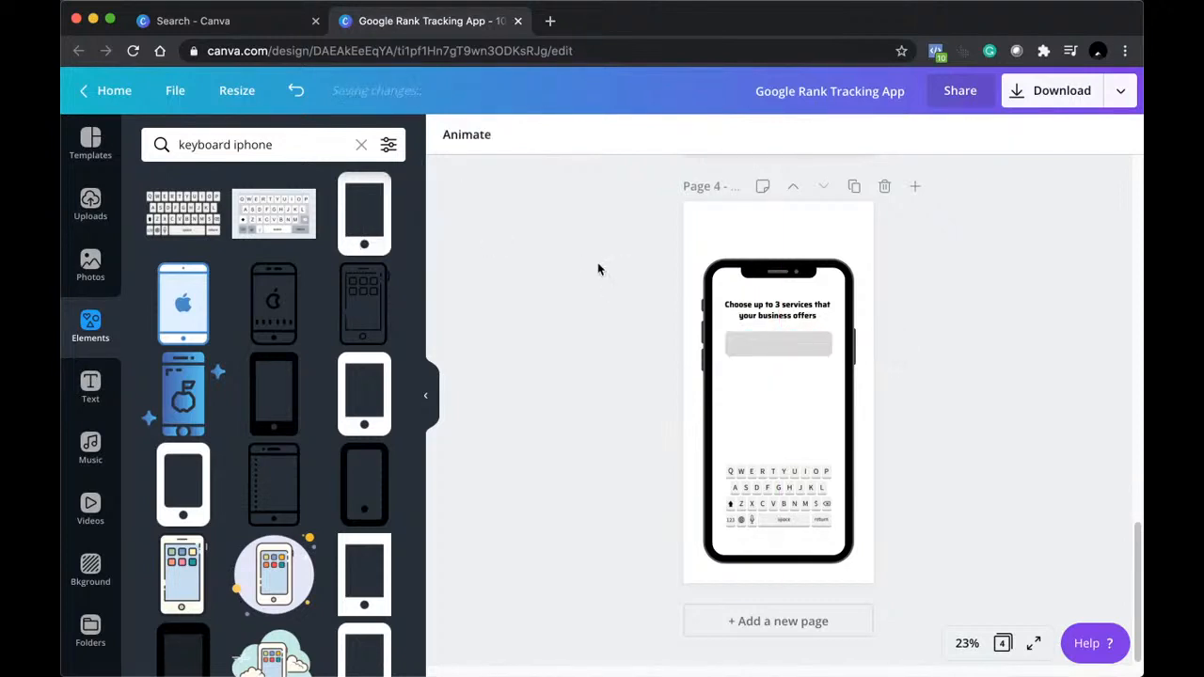
pyautogui.press('super+z')
pyautogui.press('super+z')
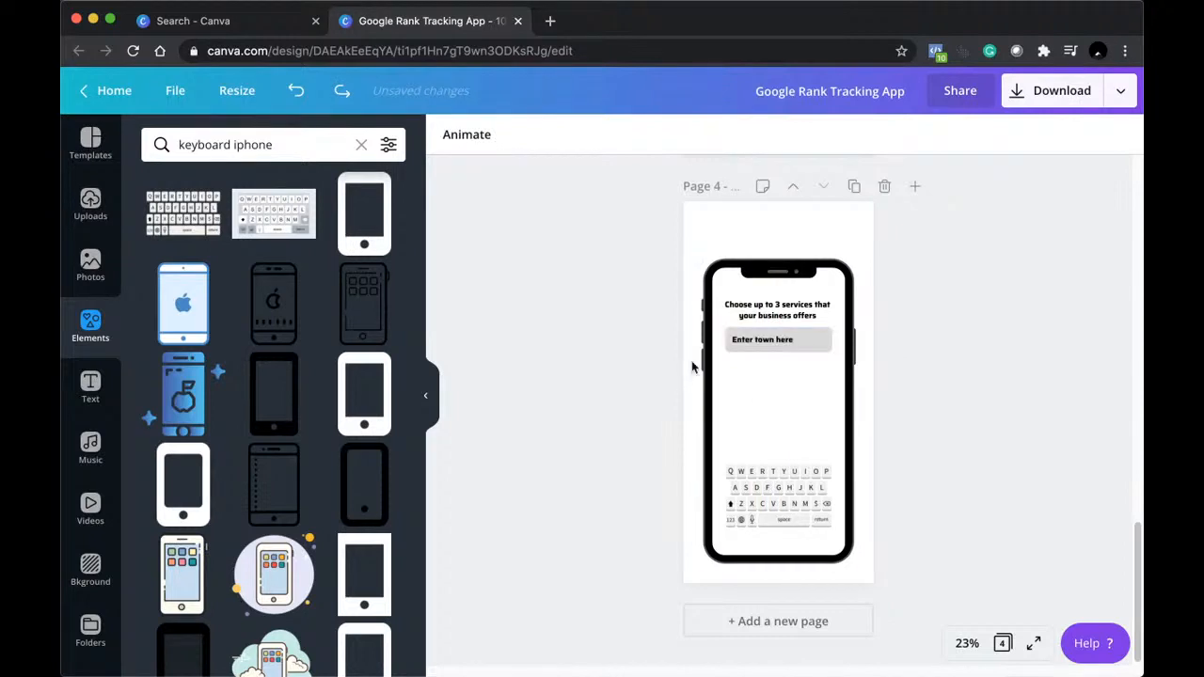
# Replace the "Enter town here" text with "11 PLUS", enlarge it to size 43.3 and centre it in the grey bar.
pyautogui.click(749, 340)
pyautogui.click(749, 341)
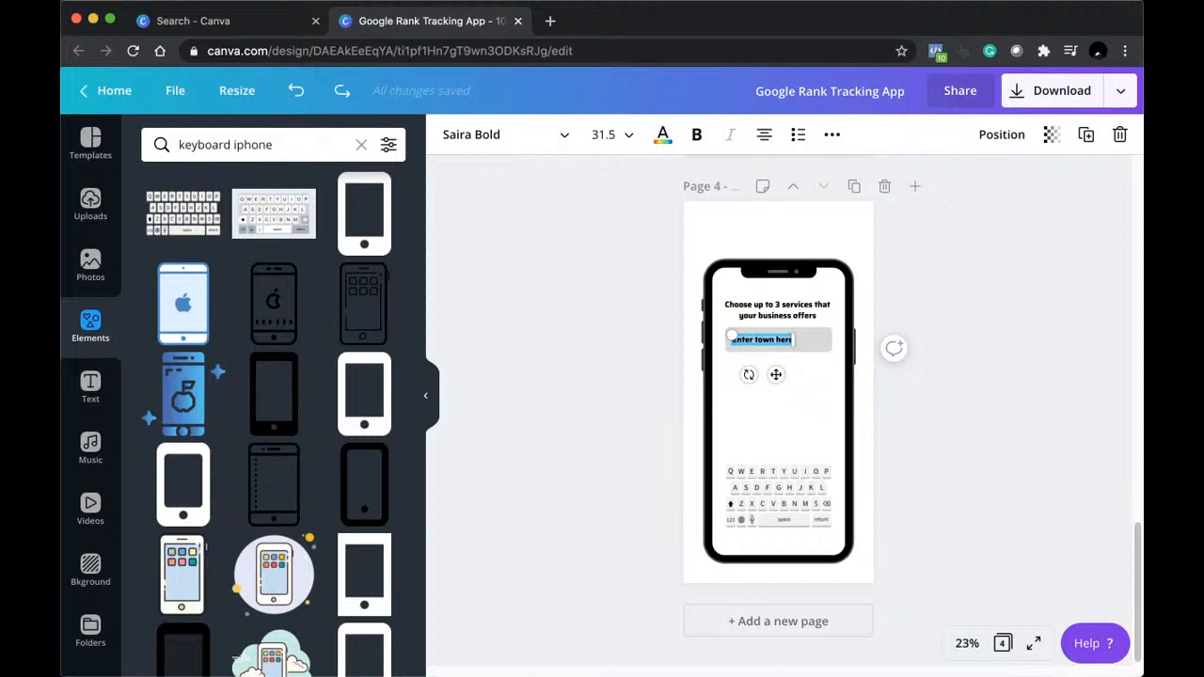
pyautogui.press('BackSpace')
pyautogui.write('All Pl')
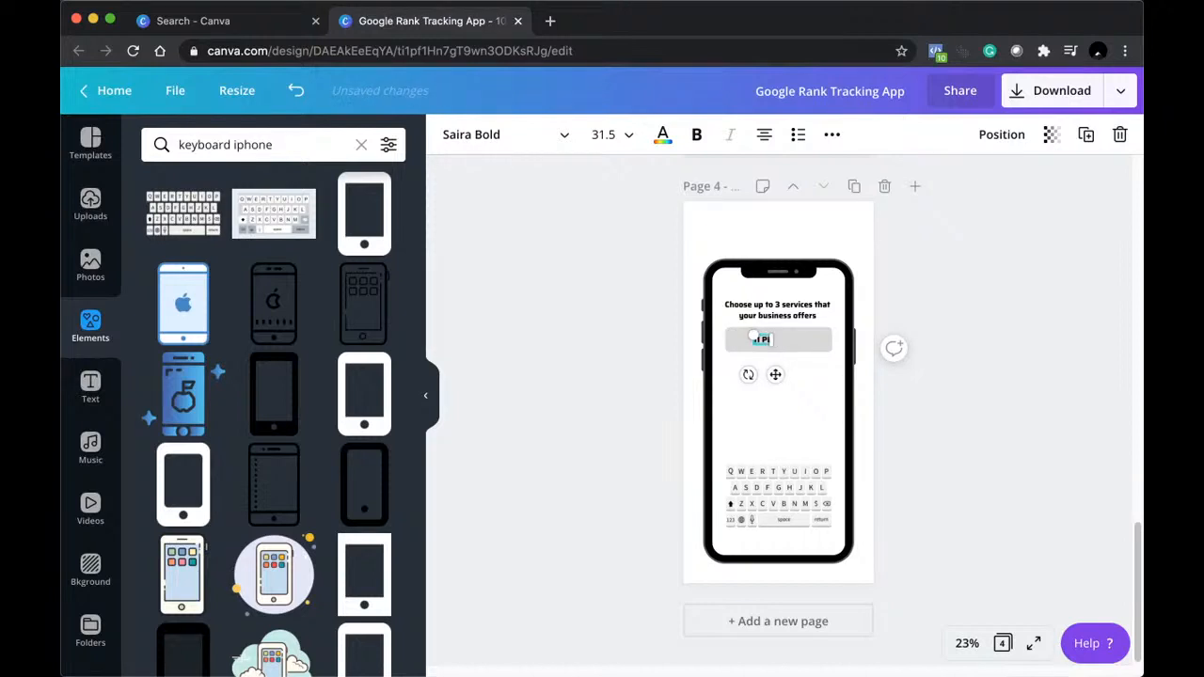
pyautogui.press('BackSpace')
pyautogui.write('LUS')
pyautogui.click(1138, 325)
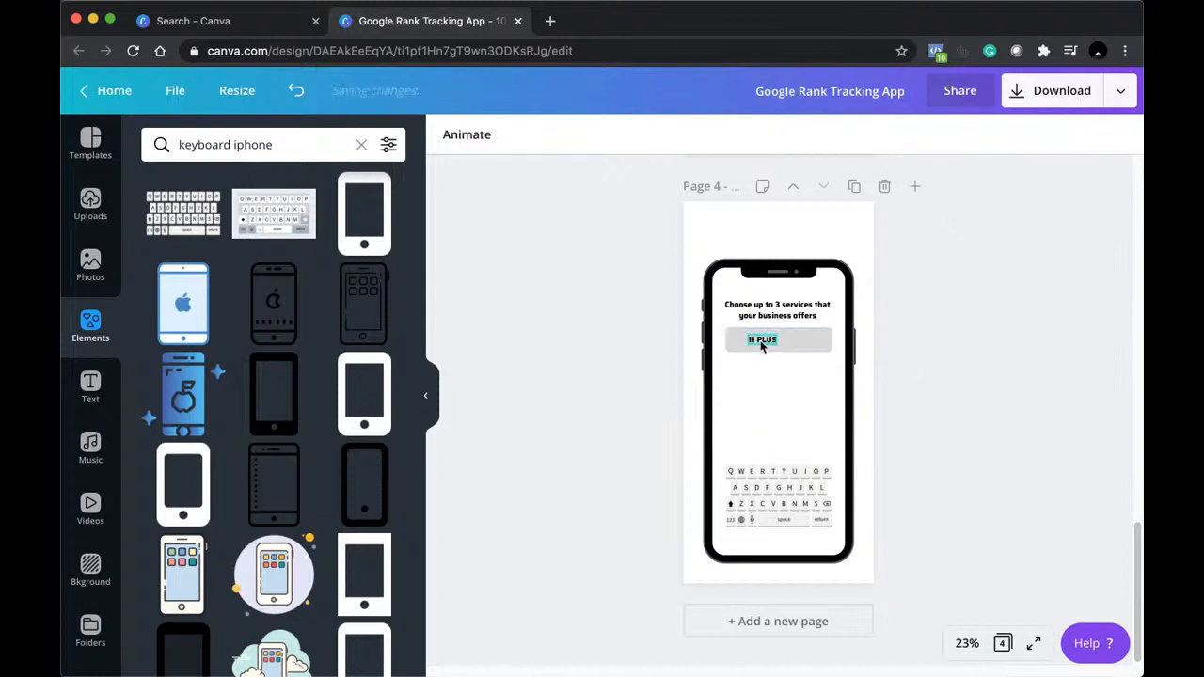
pyautogui.moveTo(763, 344)
pyautogui.mouseDown()
pyautogui.moveTo(784, 341)
pyautogui.moveTo(747, 330)
pyautogui.moveTo(779, 345)
pyautogui.mouseUp()
pyautogui.click(939, 309)
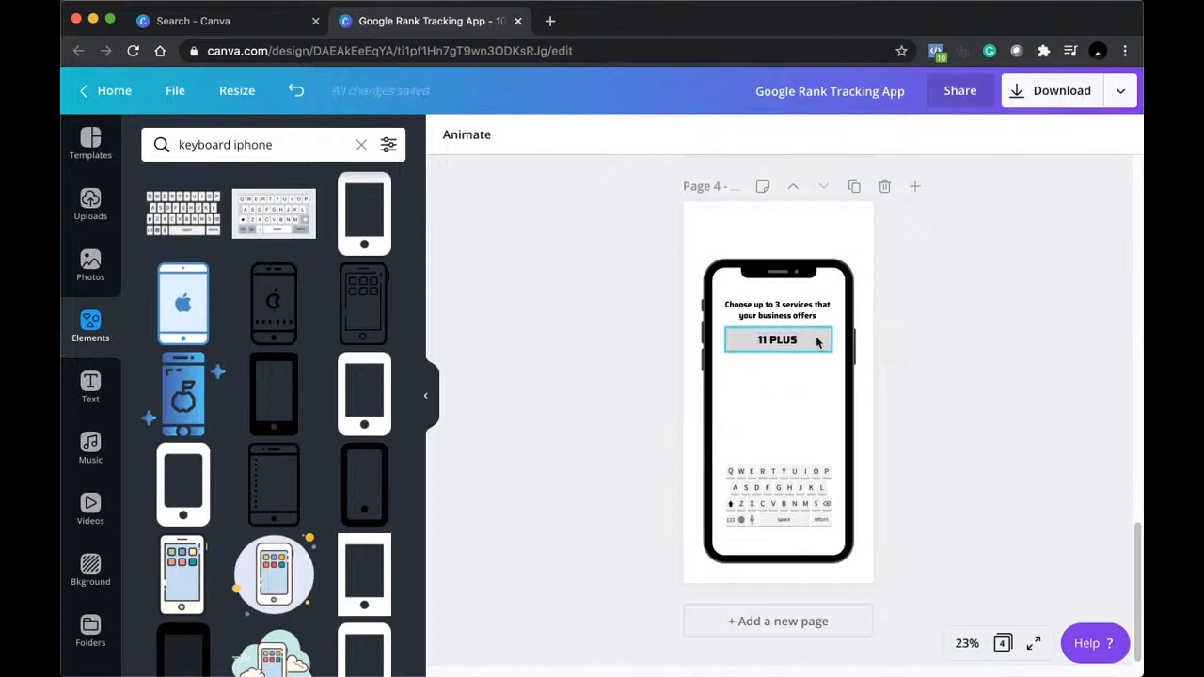
# Select the grey bar together with its "11 PLUS" label and move both slightly lower beneath the heading.
pyautogui.click(817, 342)
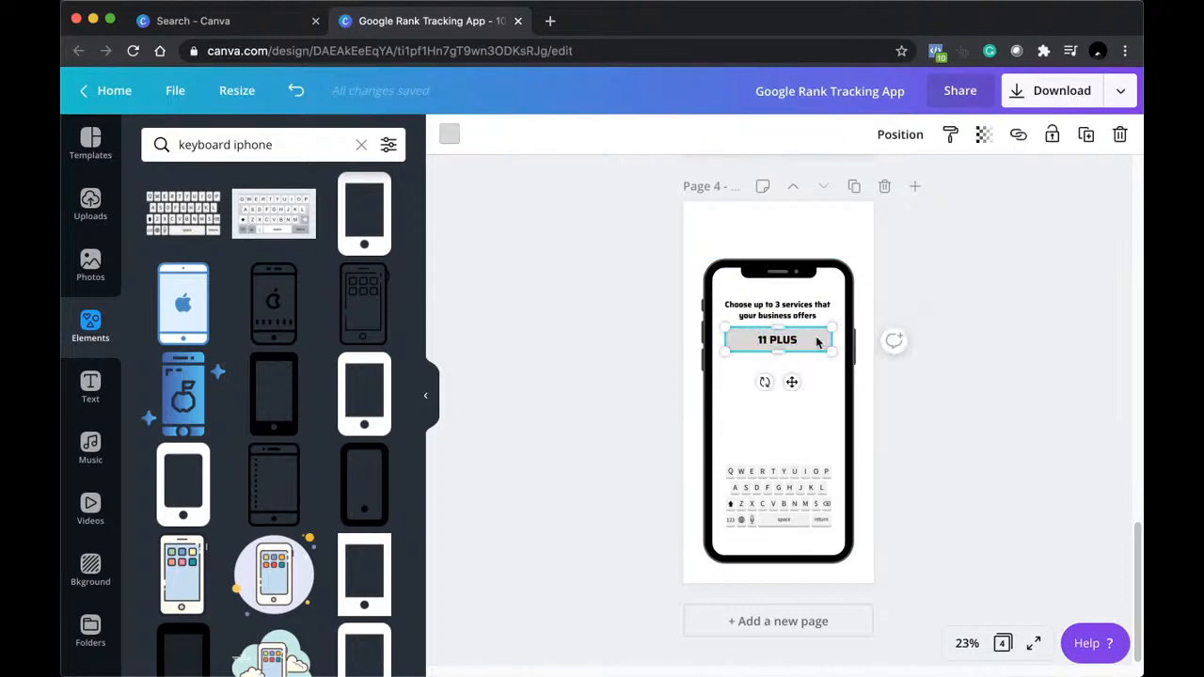
pyautogui.doubleClick(777, 344)
pyautogui.click(778, 346)
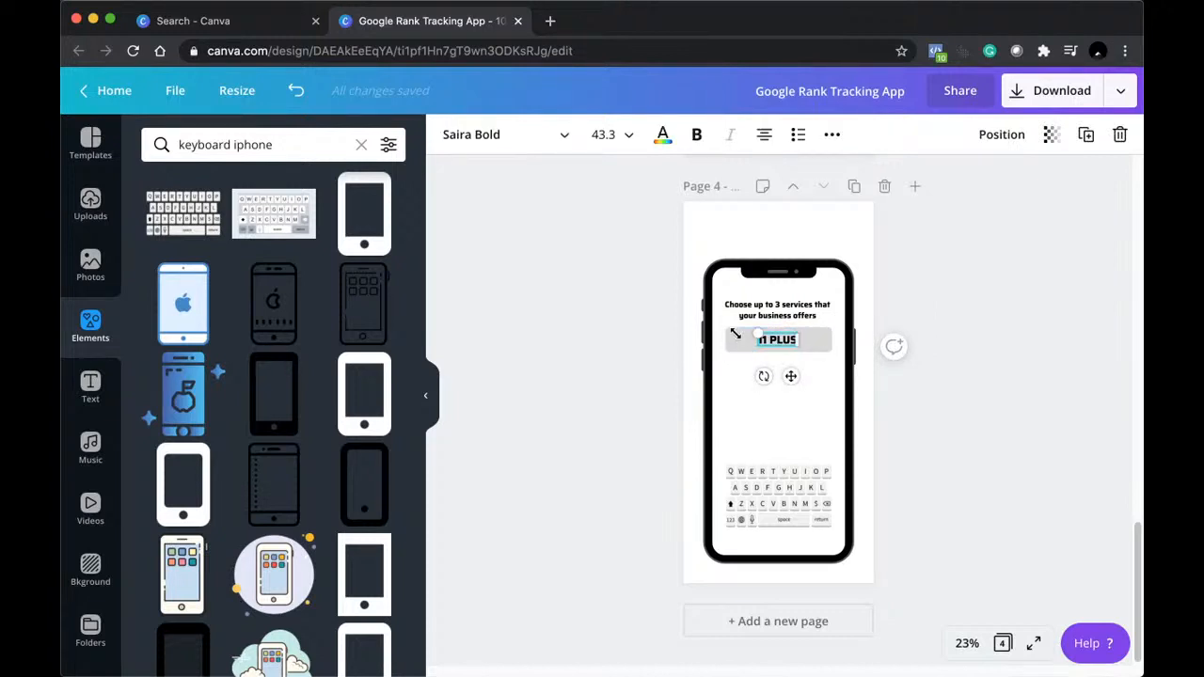
pyautogui.click(736, 335)
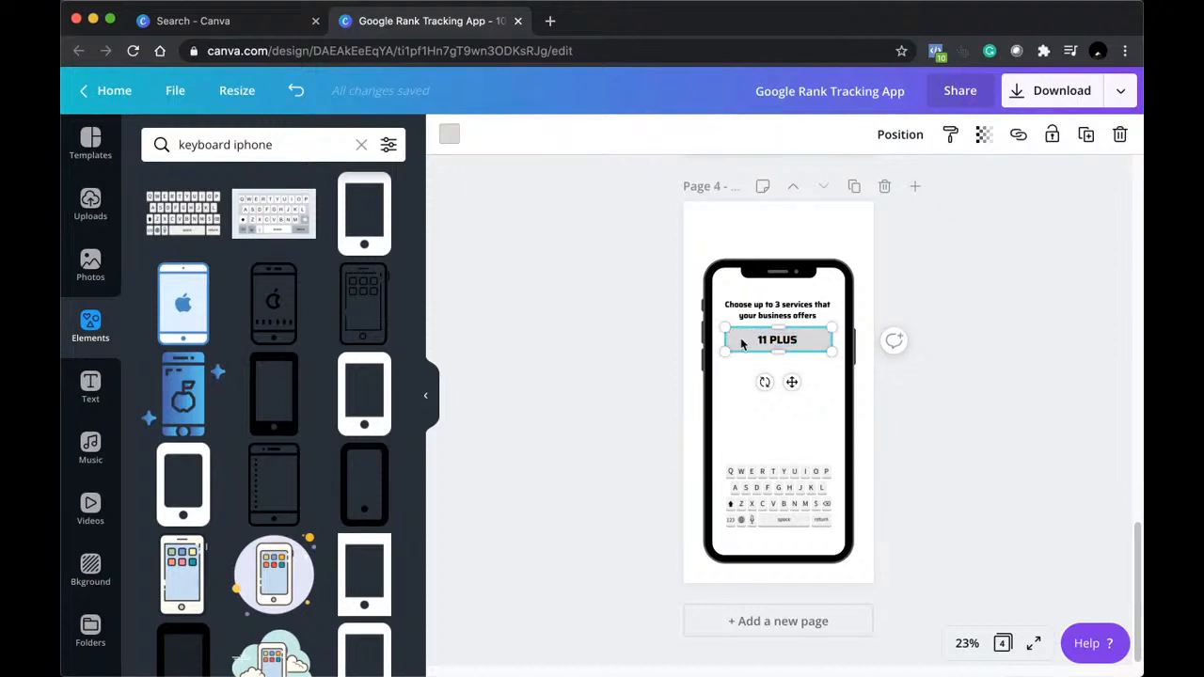
pyautogui.moveTo(744, 344); pyautogui.dragTo(791, 343)
pyautogui.click(773, 348)
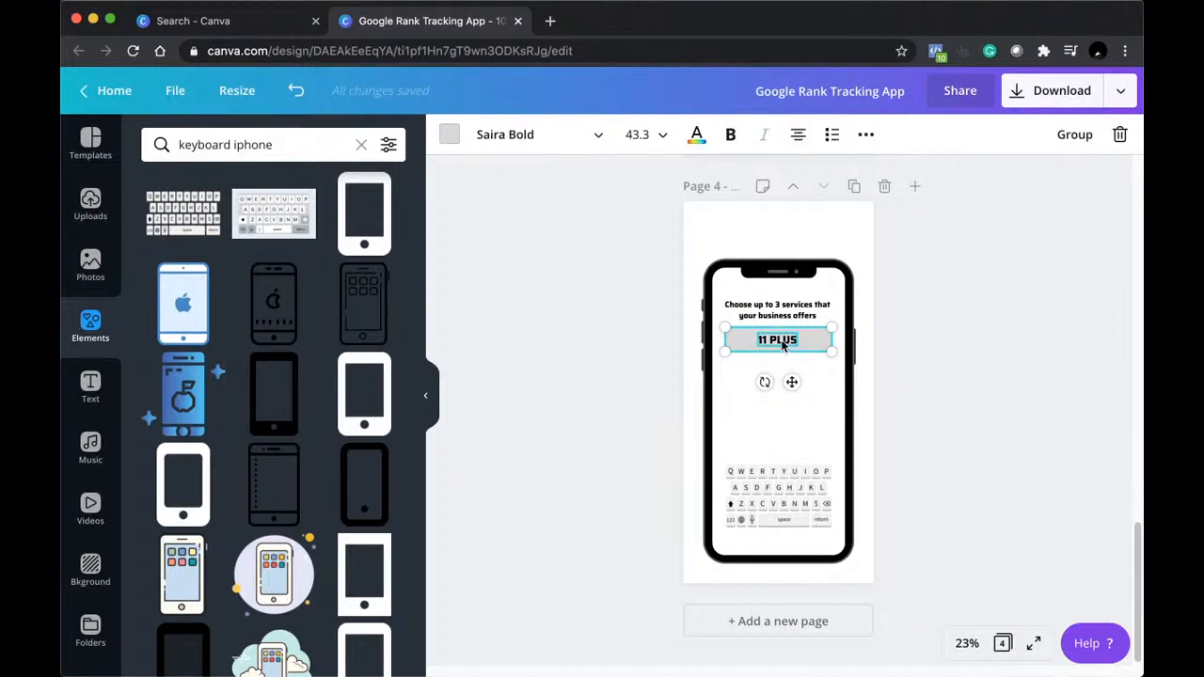
pyautogui.moveTo(782, 346)
pyautogui.mouseDown()
pyautogui.moveTo(777, 394)
pyautogui.moveTo(779, 349)
pyautogui.mouseUp()
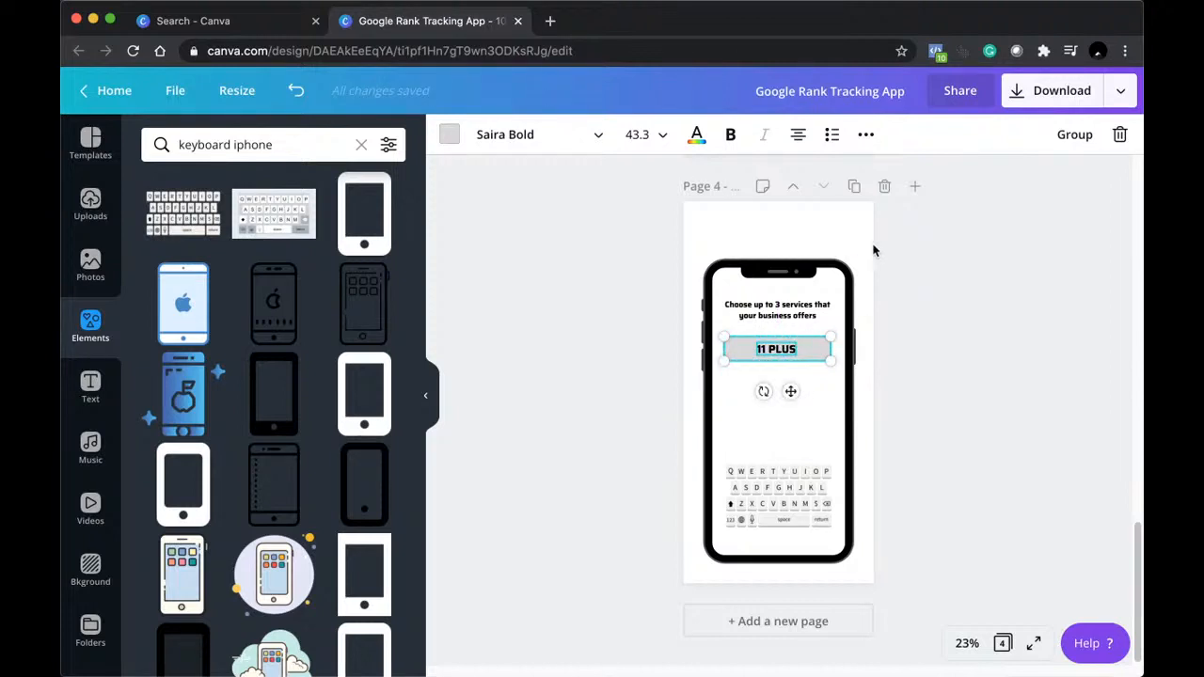
# Place a copy of the "11 PLUS" bar directly below the first and delete the keyboard from page 4.
pyautogui.press('super+v')
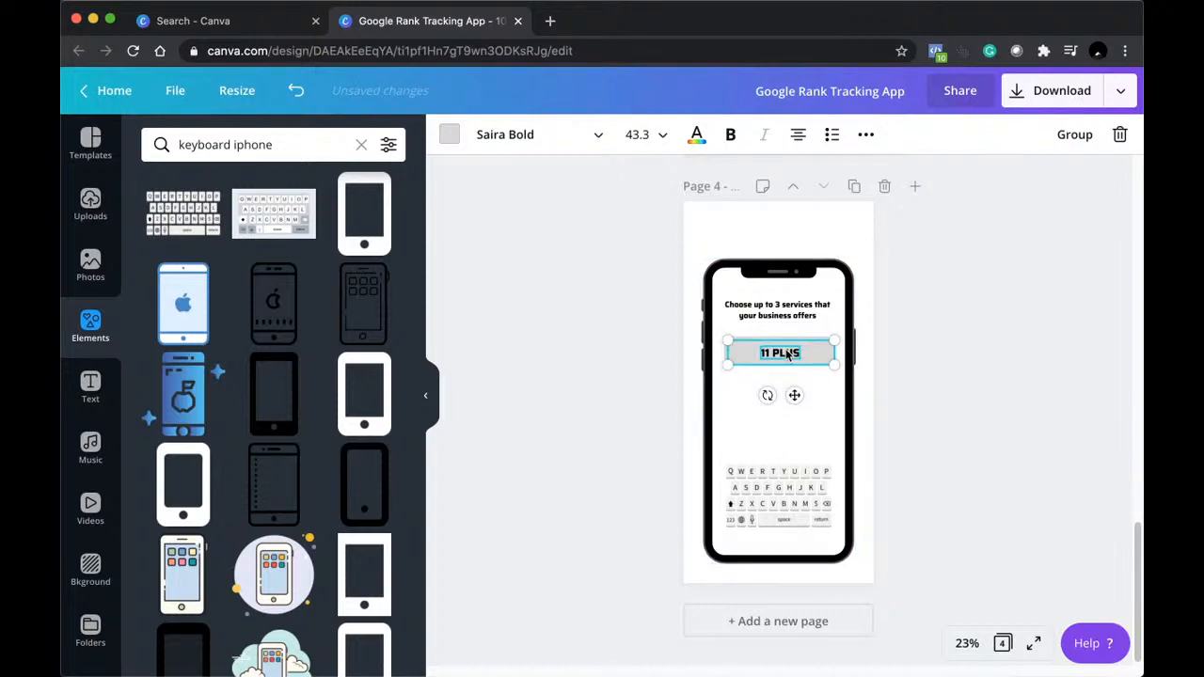
pyautogui.moveTo(786, 352); pyautogui.dragTo(786, 389)
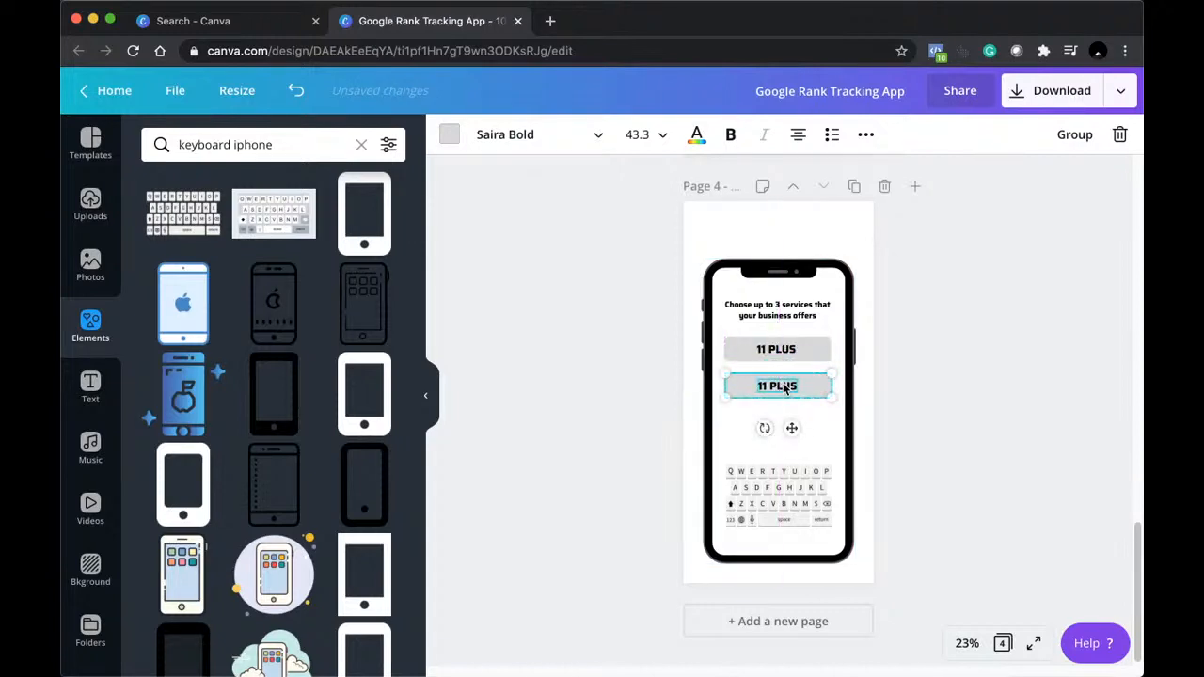
pyautogui.click(773, 490)
pyautogui.press('Delete')
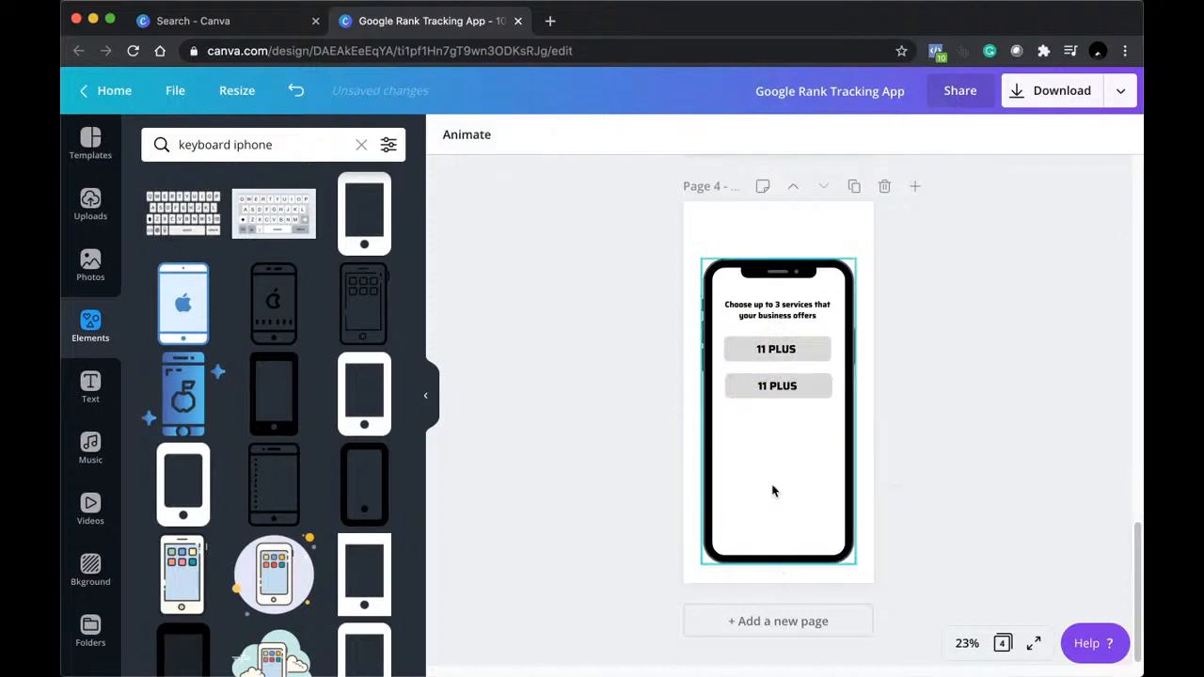
# Add three more copies of the "11 PLUS" bar, evenly spaced down the phone screen to make a column of five.
pyautogui.click(777, 352)
pyautogui.moveTo(779, 357); pyautogui.dragTo(773, 427)
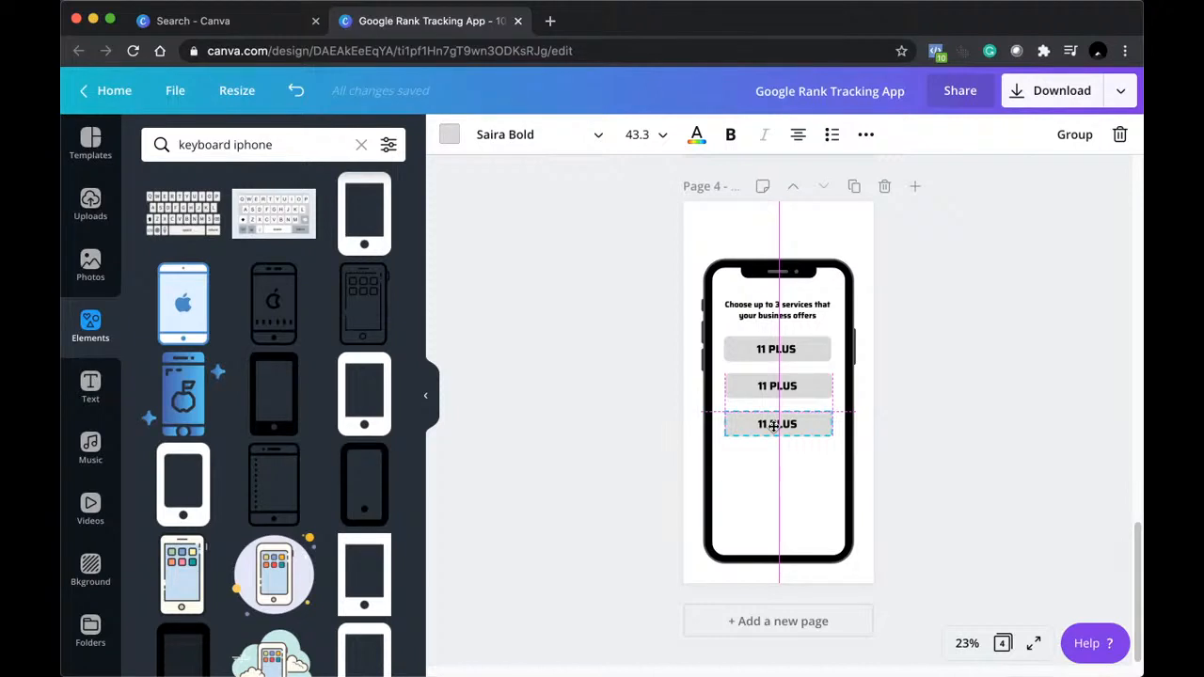
pyautogui.moveTo(774, 426); pyautogui.dragTo(777, 430)
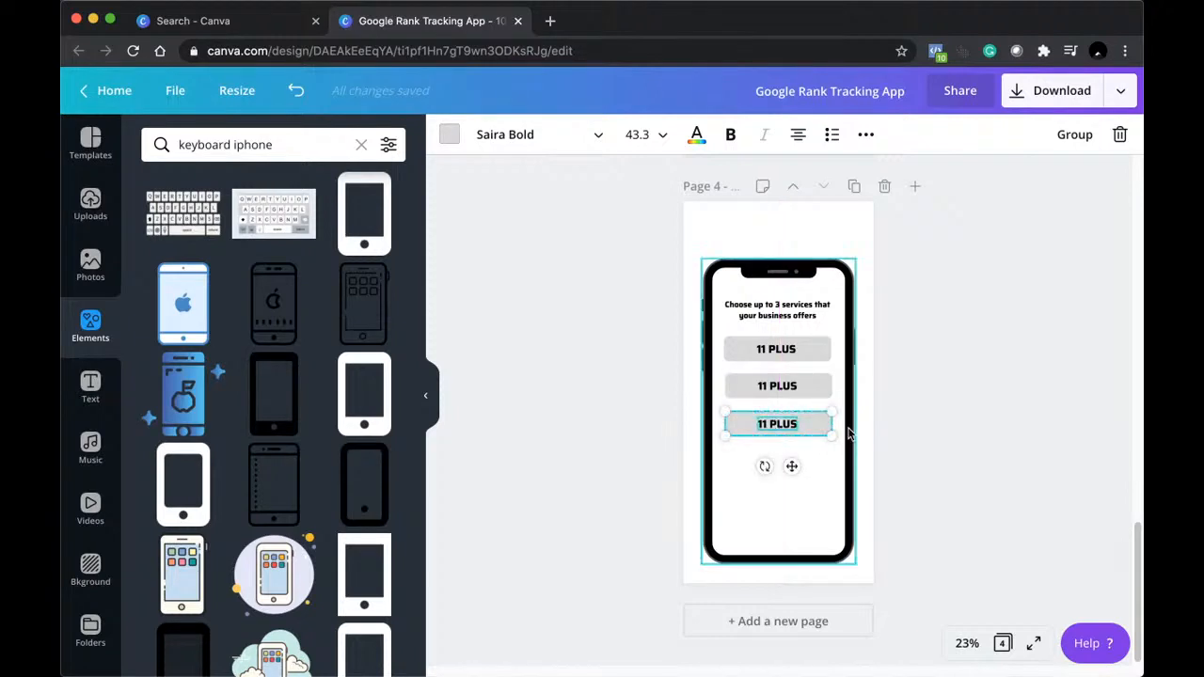
pyautogui.moveTo(796, 432); pyautogui.dragTo(782, 500)
pyautogui.press('super+v')
pyautogui.click(780, 428)
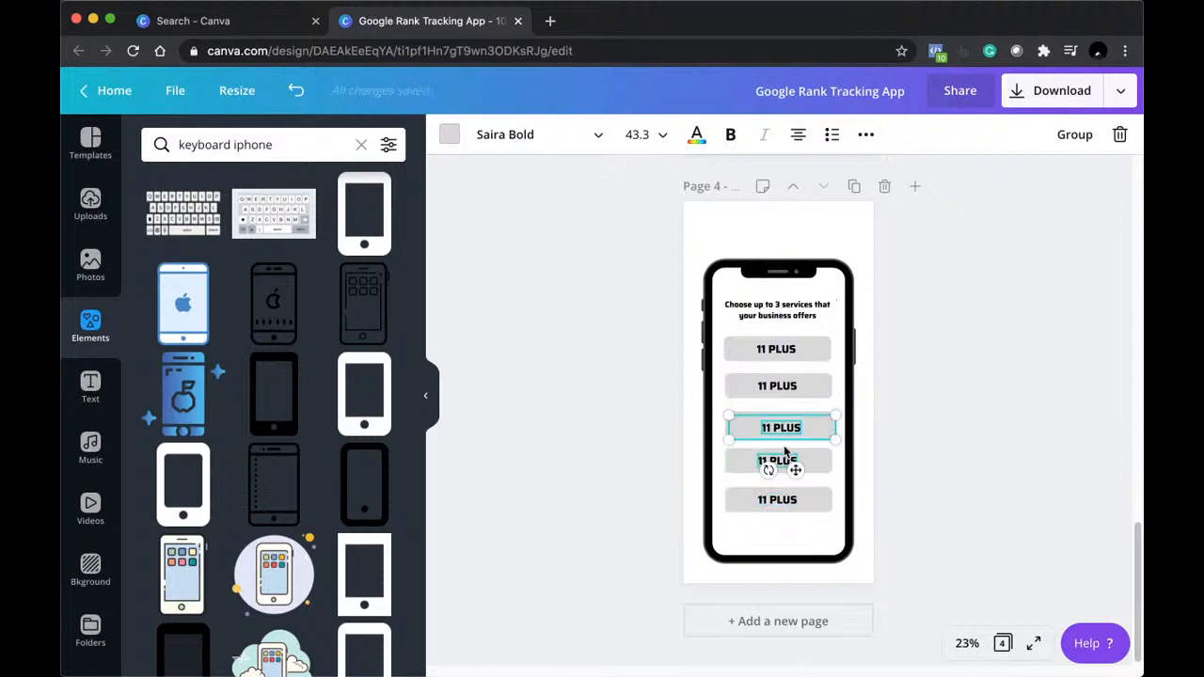
pyautogui.click(1023, 362)
# Change the second bar's label to "KS3" and the third bar's label to "GCSE".
pyautogui.doubleClick(780, 382)
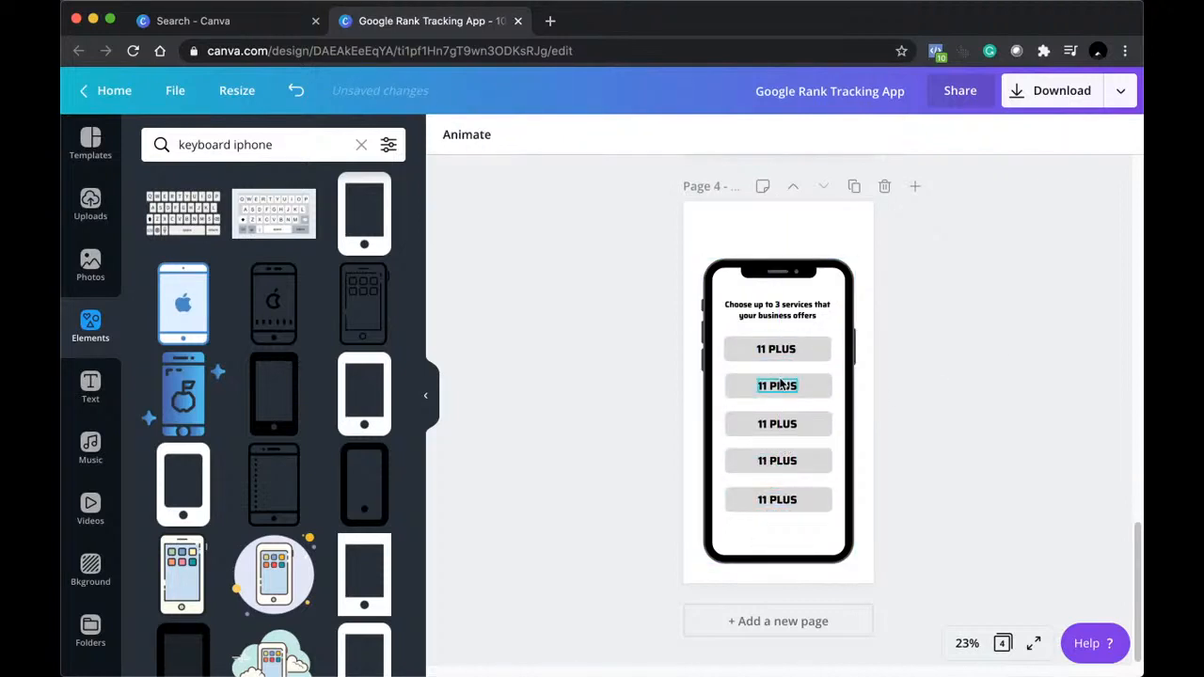
pyautogui.click(780, 383)
pyautogui.doubleClick(779, 383)
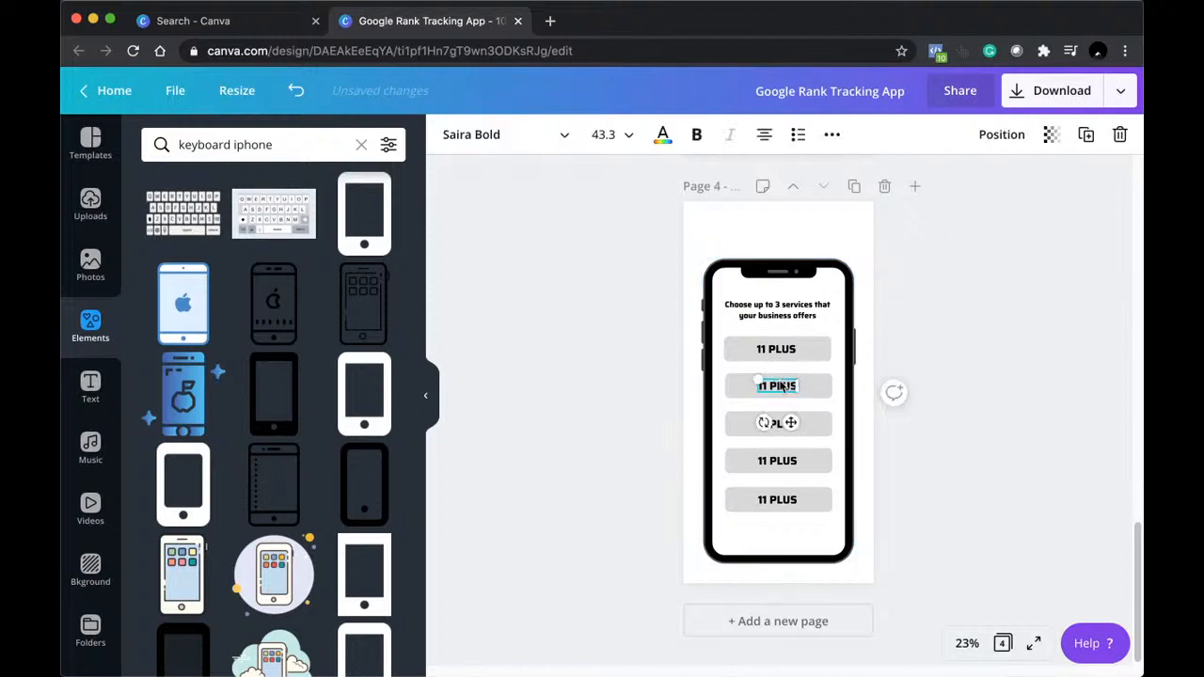
pyautogui.write('KS3')
pyautogui.click(994, 403)
pyautogui.doubleClick(783, 425)
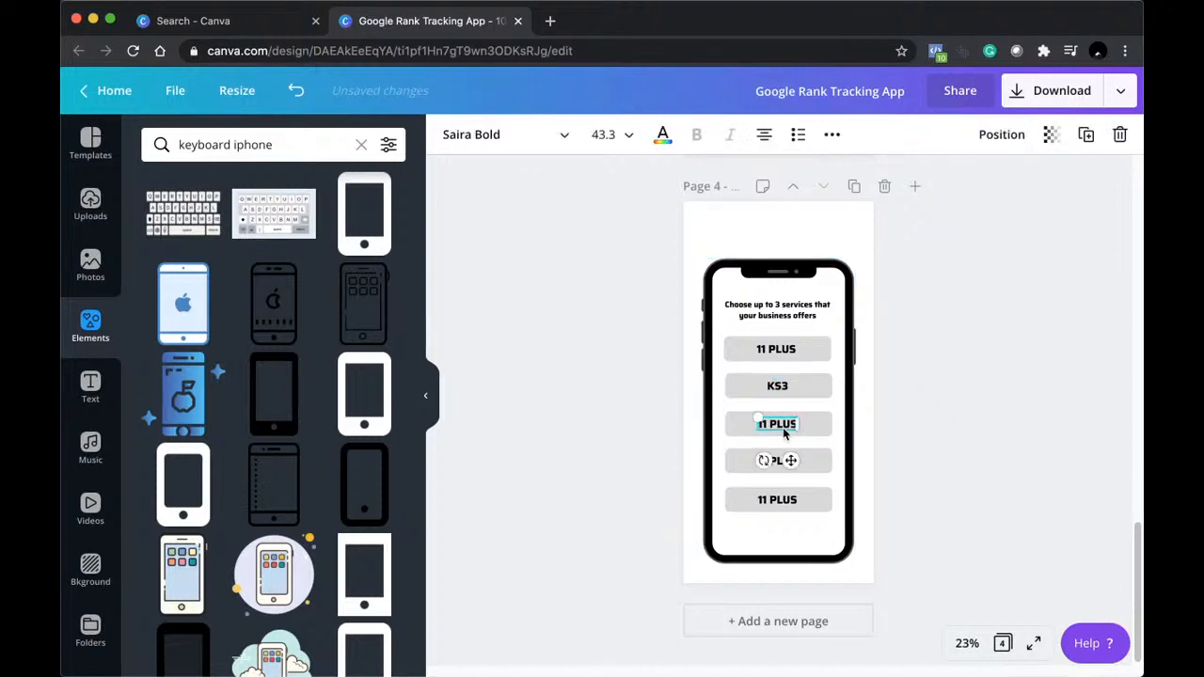
pyautogui.write('GCSE')
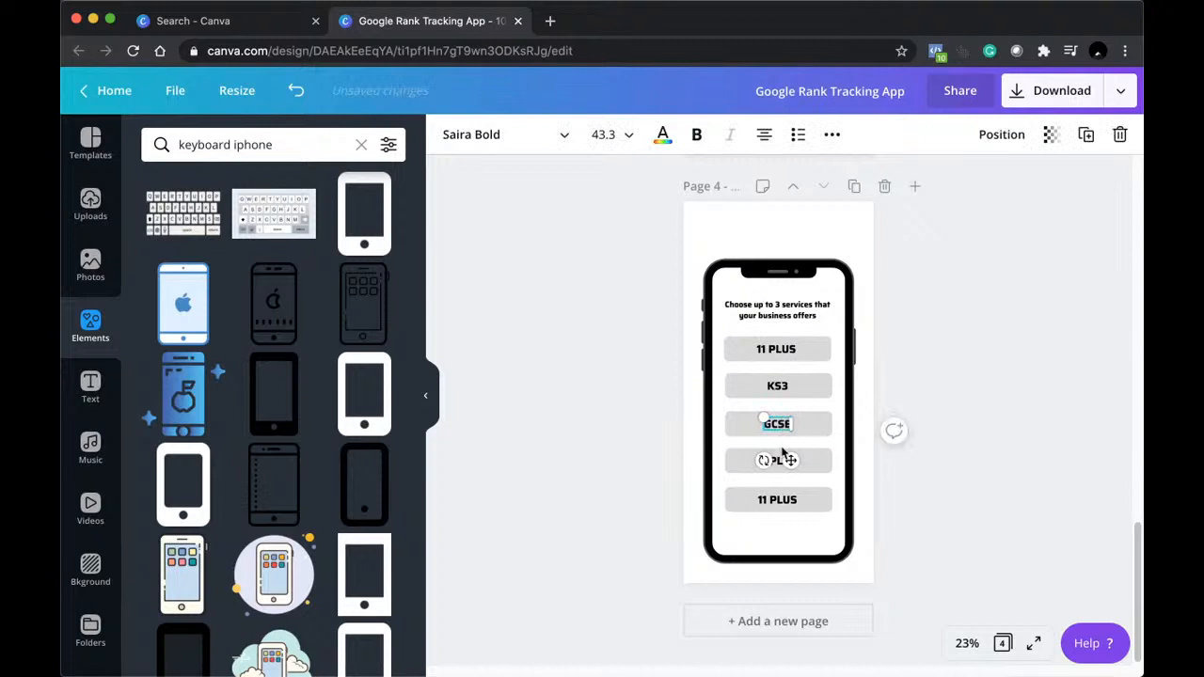
pyautogui.click(948, 456)
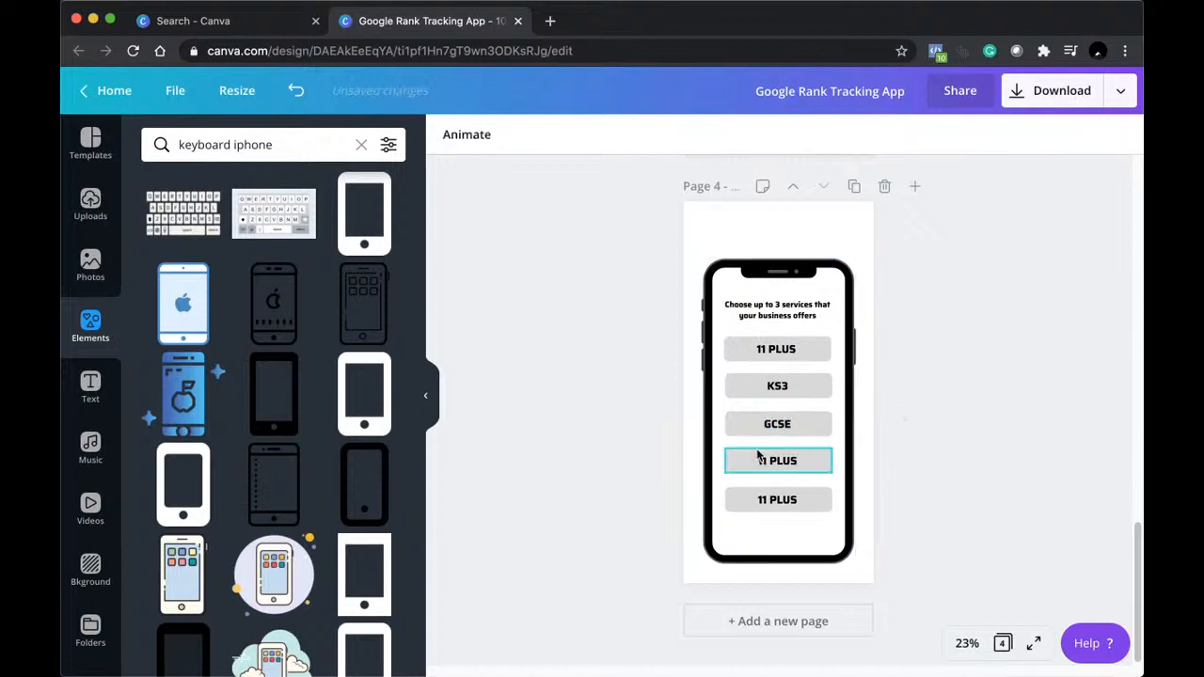
# Search Google in a new browser tab for "WHATS the equivalent of gcse in usa".
pyautogui.click(551, 21)
pyautogui.write('WHATS')
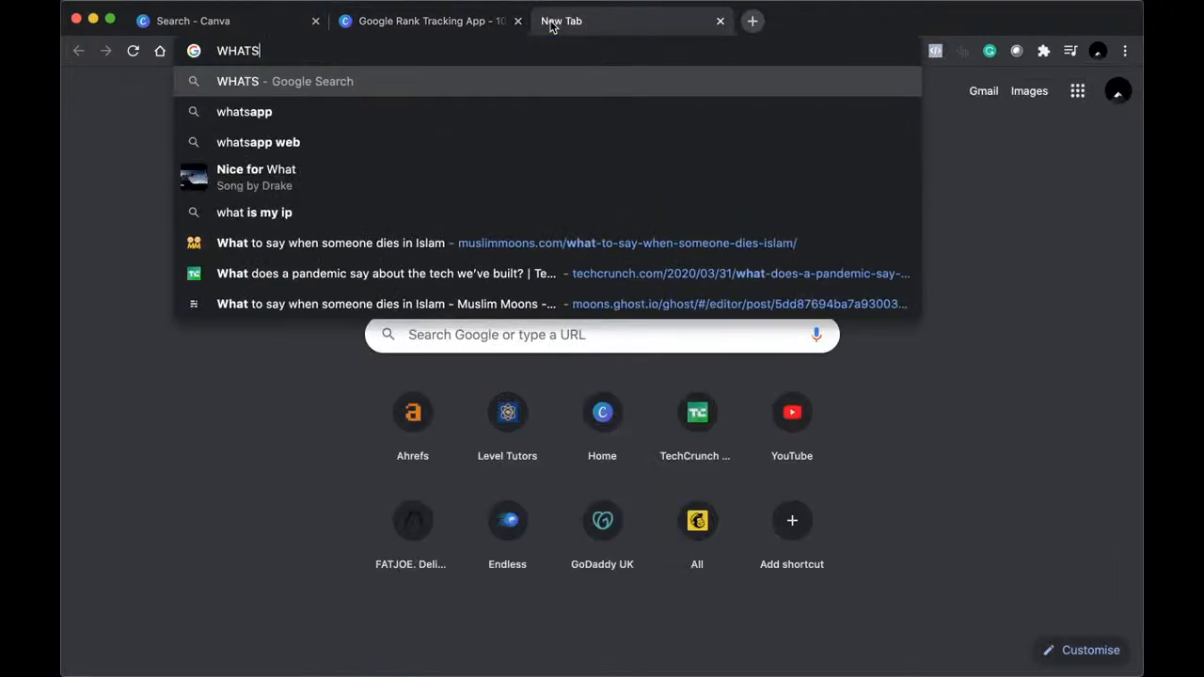
pyautogui.press('BackSpace')
pyautogui.write('S the ')
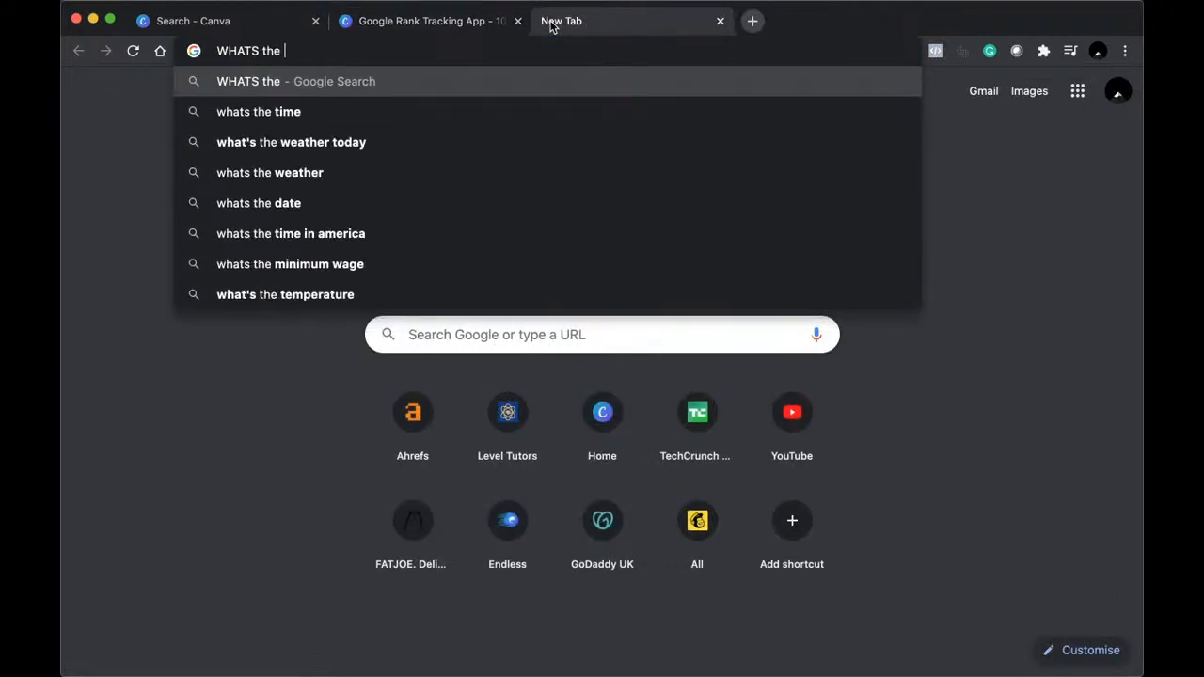
pyautogui.write('equivalent of gcse in ')
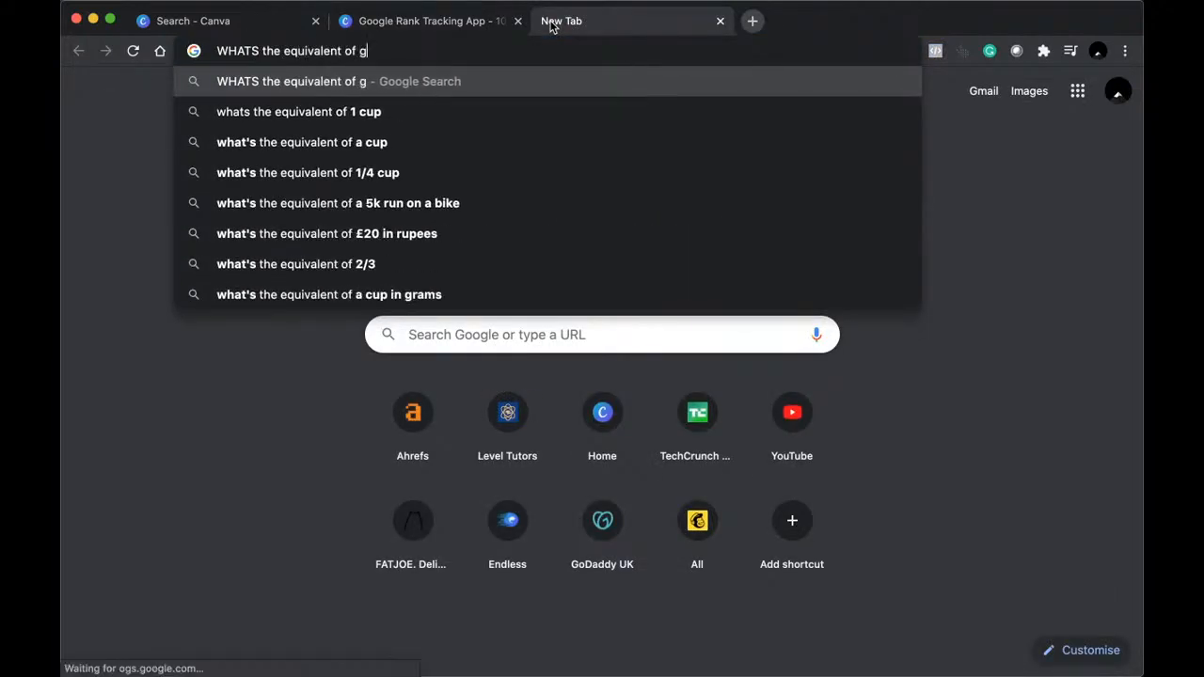
pyautogui.write('usa')
pyautogui.press('Return')
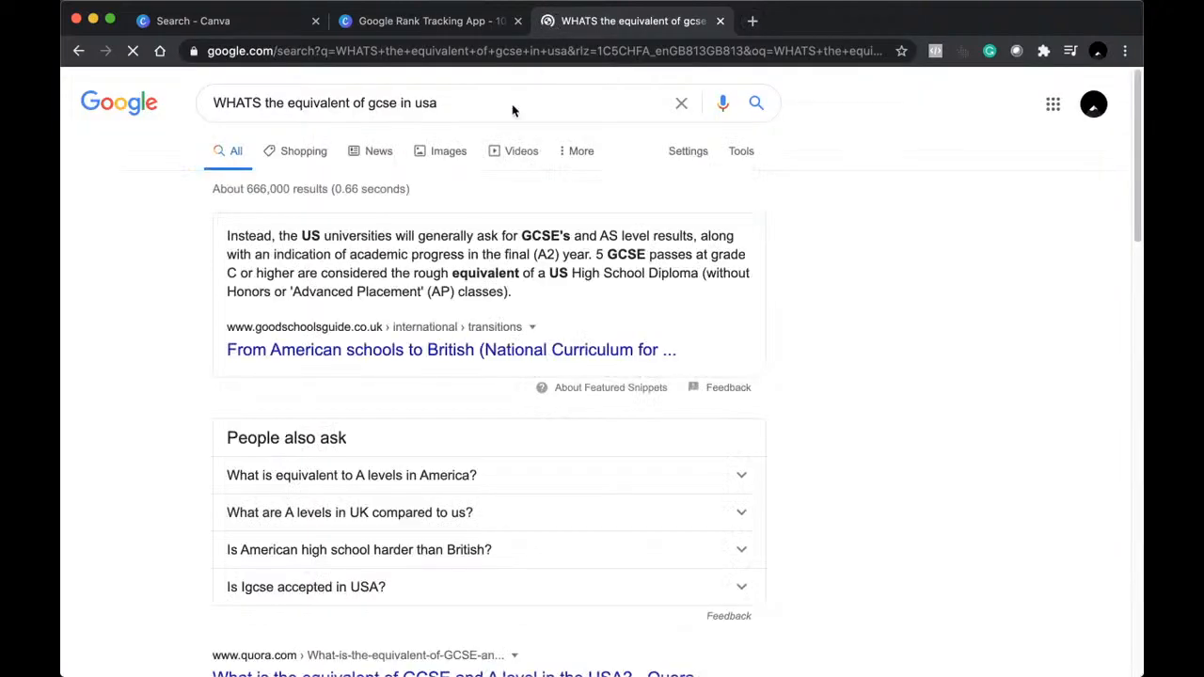
# Read the answer to "What is equivalent to A levels in America?" in the results and close the search page.
pyautogui.scroll(-5, 207, 446)
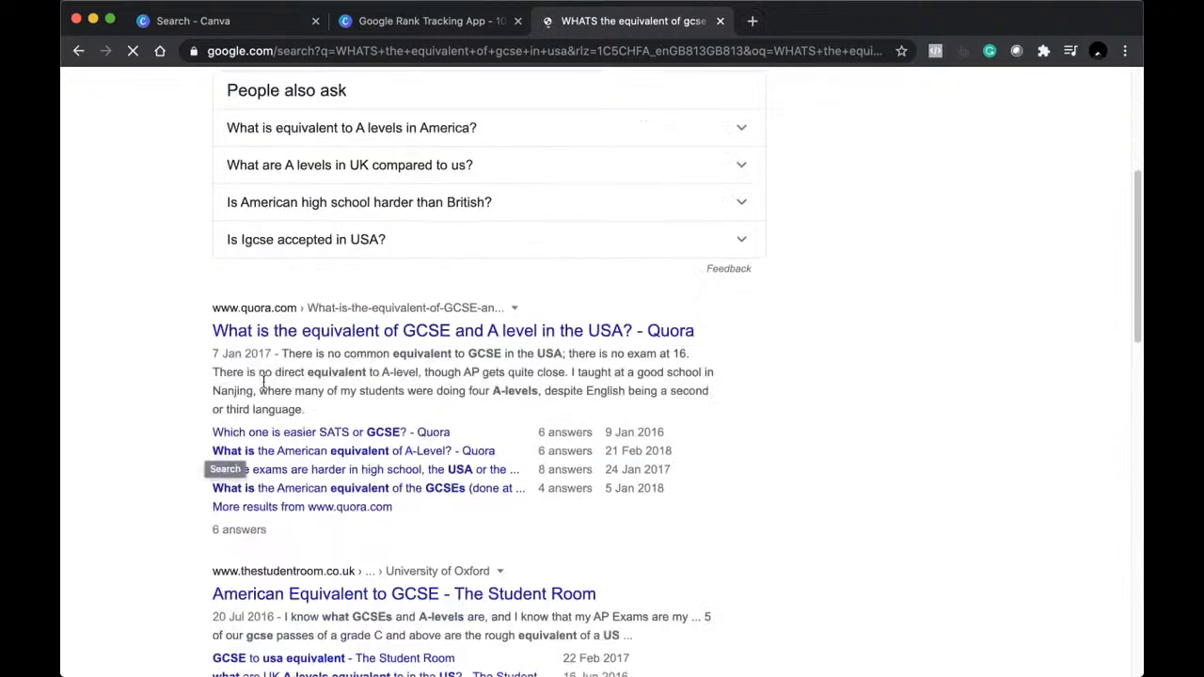
pyautogui.click(384, 131)
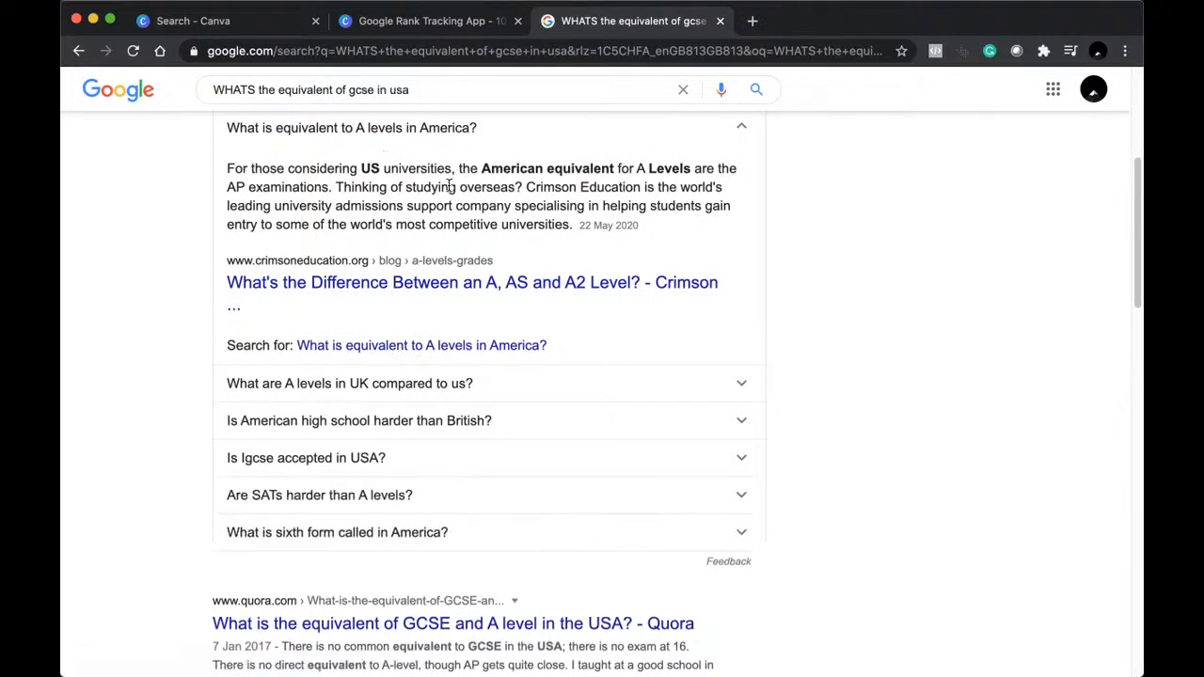
pyautogui.click(721, 21)
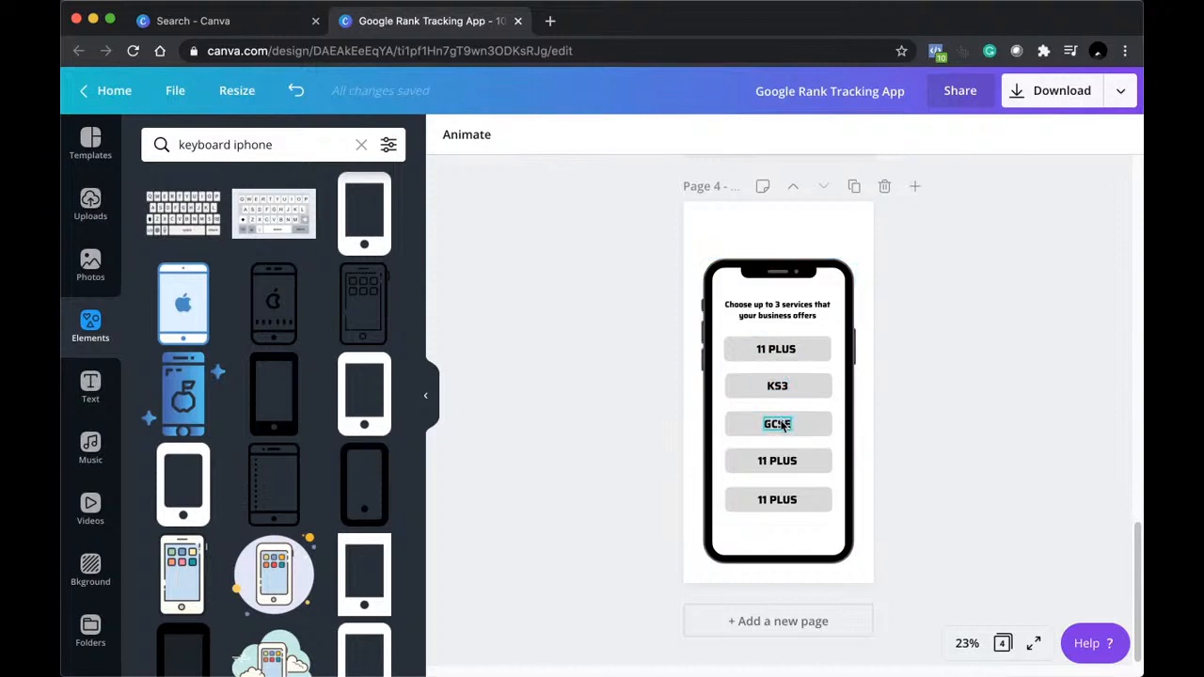
# Change the fourth bar's label on page 4 to "A-LEVEL".
pyautogui.click(778, 461)
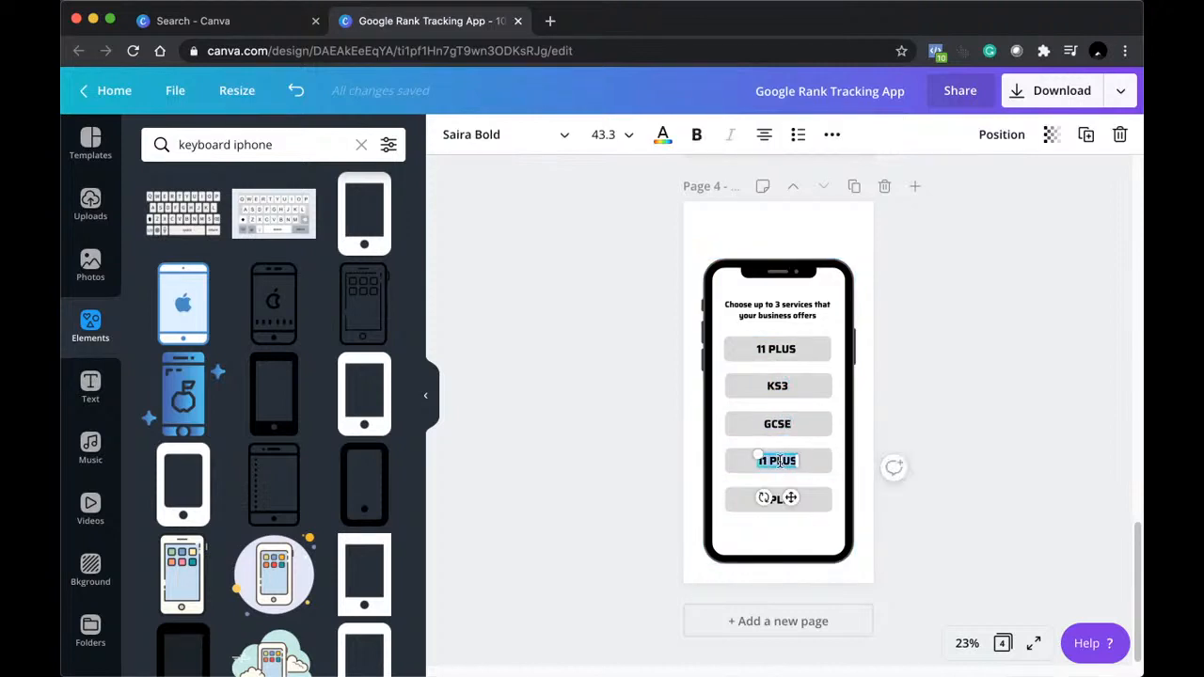
pyautogui.write('A-LEVEL')
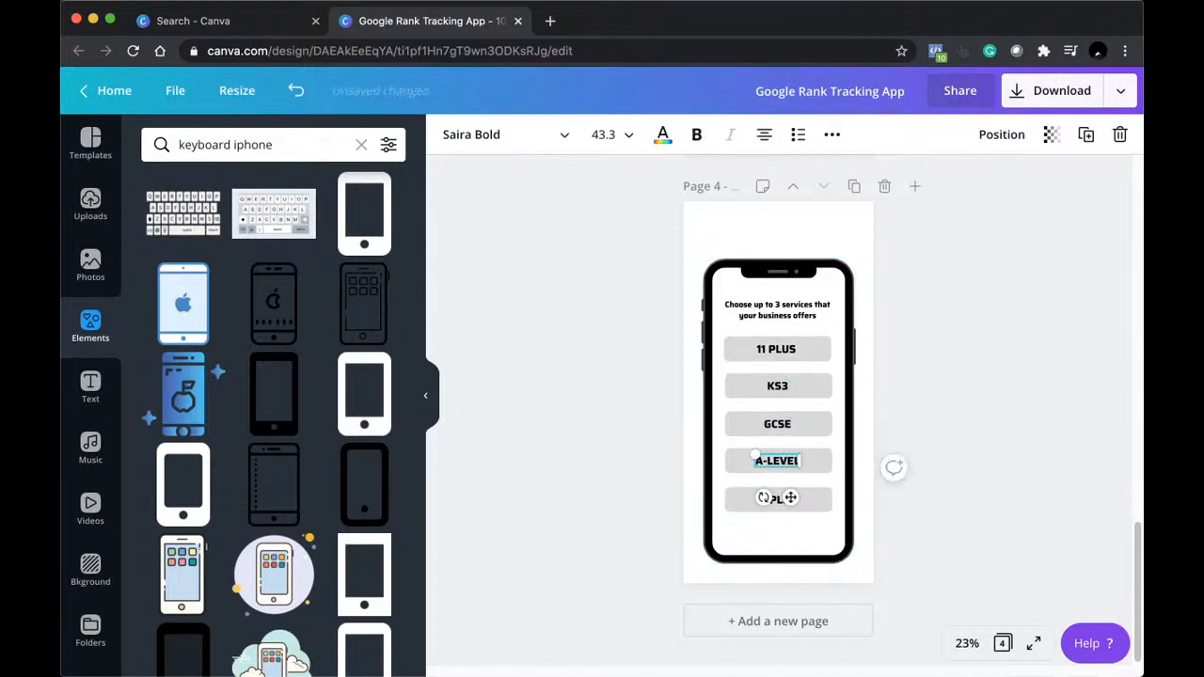
pyautogui.click(1088, 419)
# Change the fifth bar's label on page 4 to "Career Advice".
pyautogui.click(790, 502)
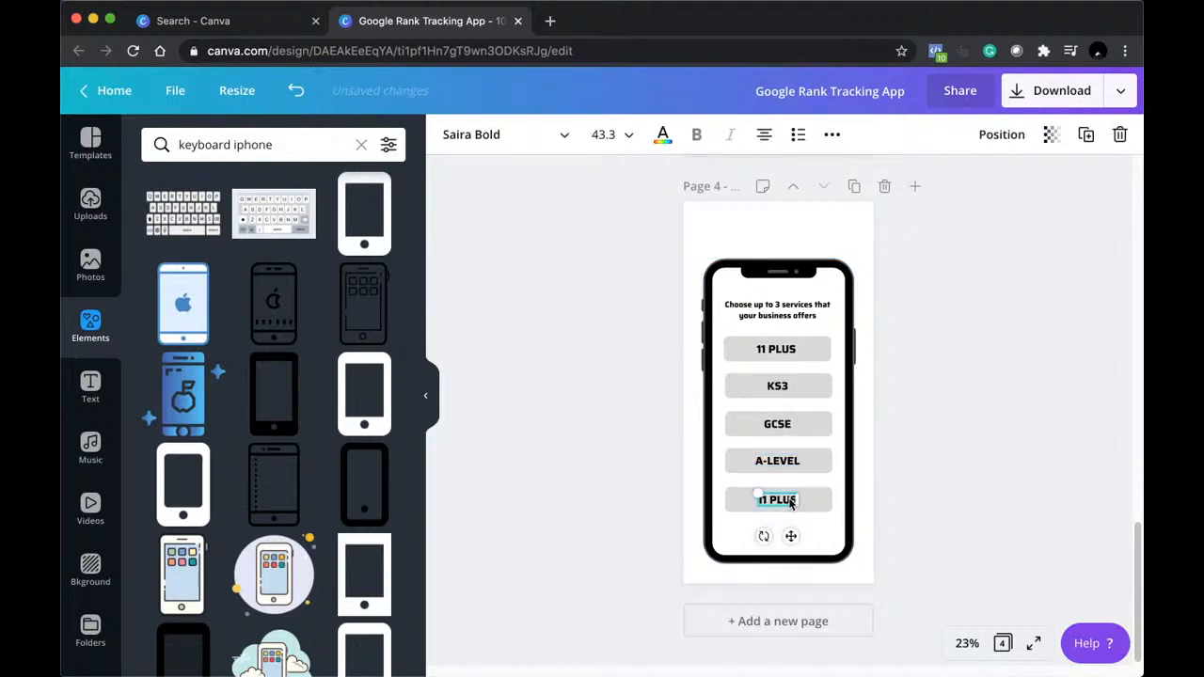
pyautogui.doubleClick(790, 502)
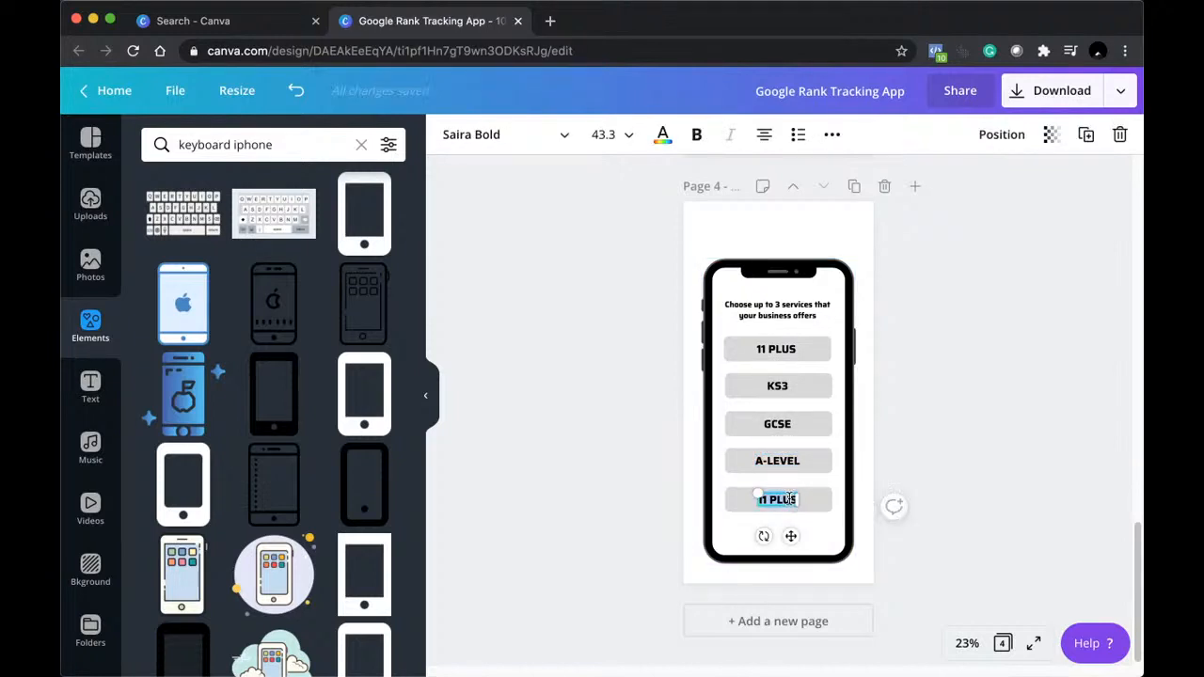
pyautogui.write('Career')
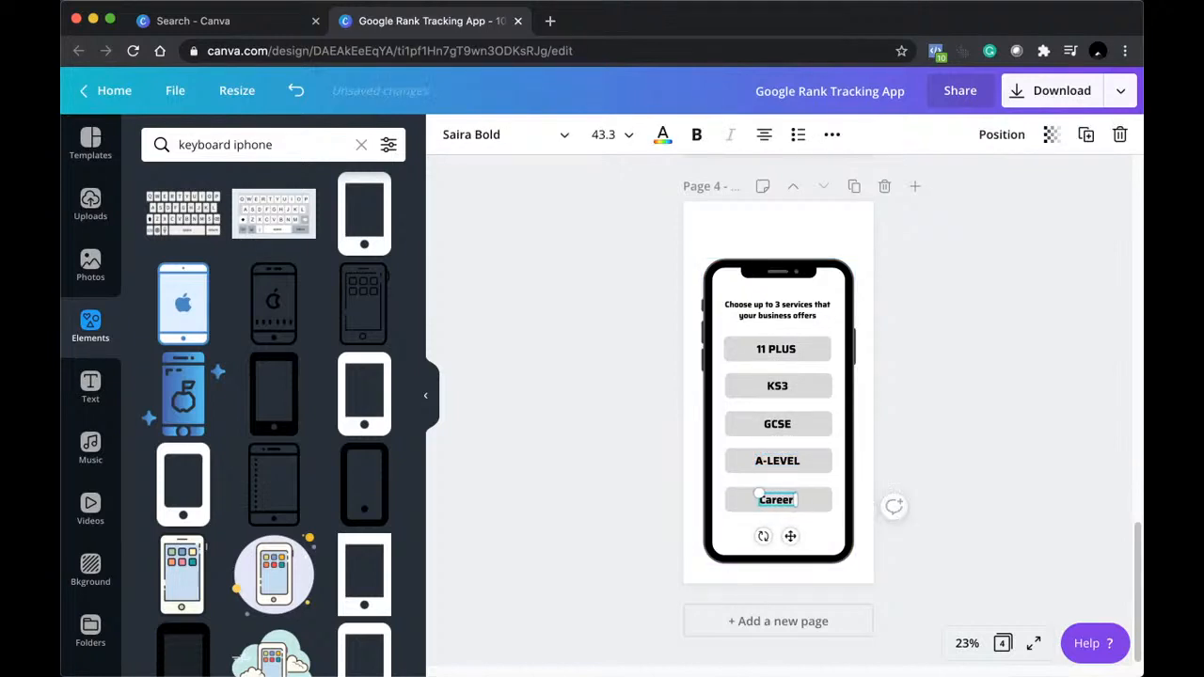
pyautogui.write(' Advice')
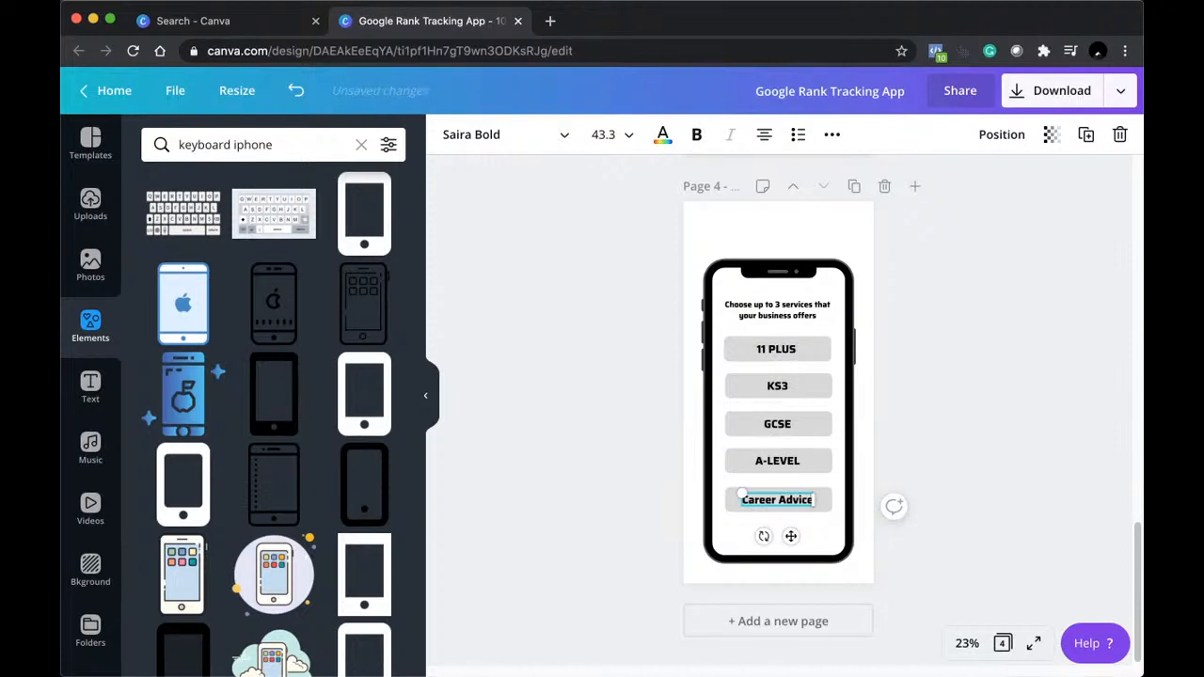
pyautogui.click(920, 468)
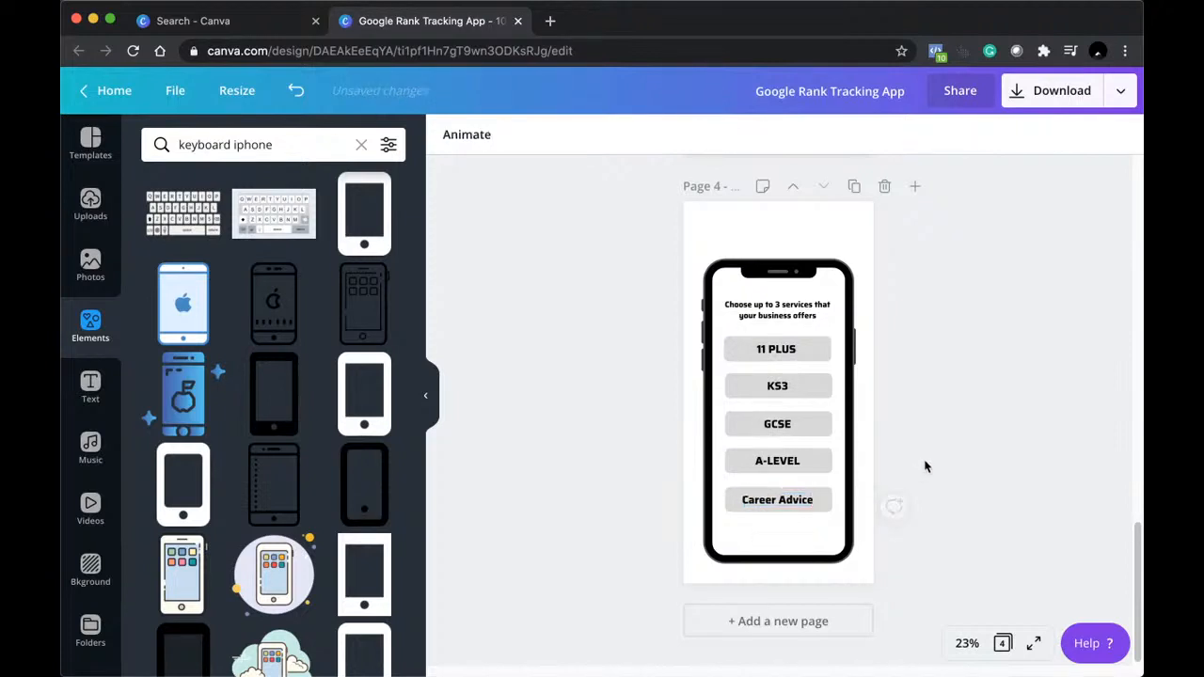
# Colour the 11 PLUS bar with the brand yellow and the KS3 bar light purple.
pyautogui.click(799, 343)
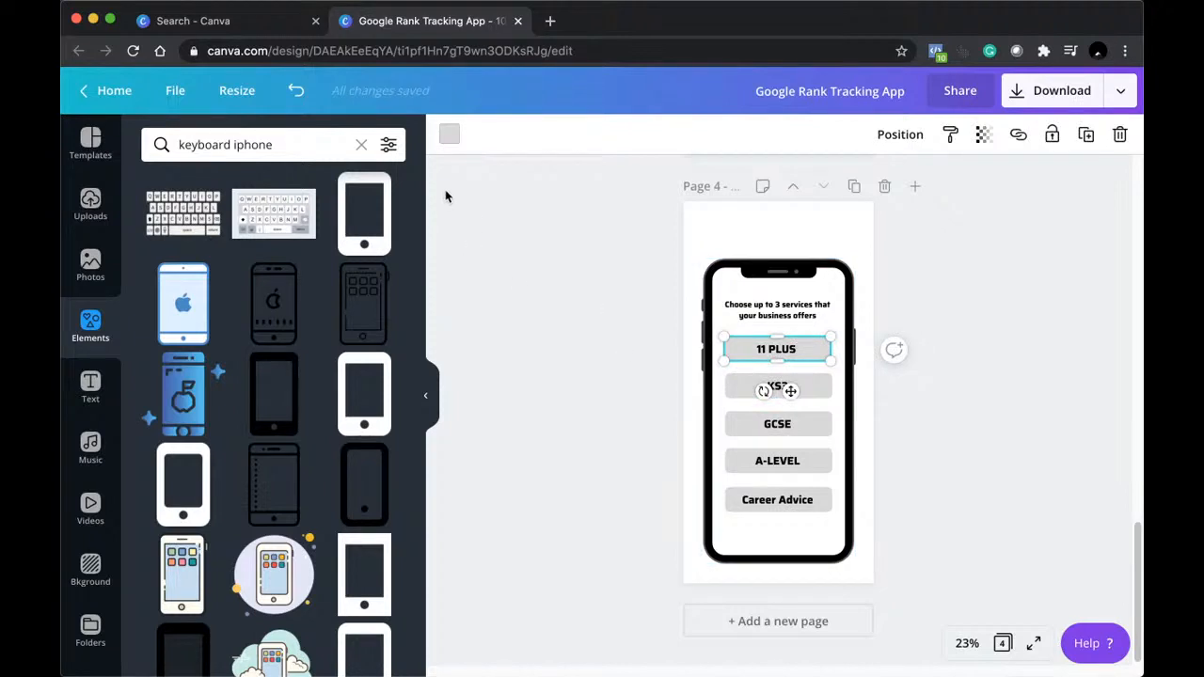
pyautogui.click(448, 138)
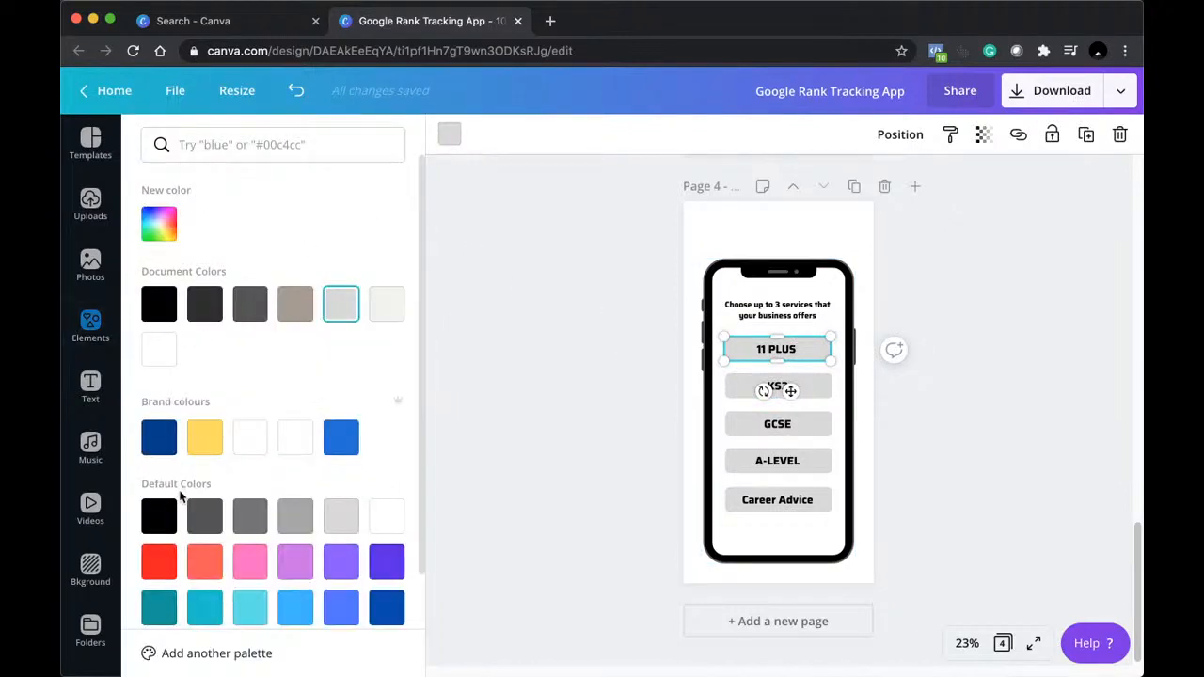
pyautogui.click(200, 451)
pyautogui.click(736, 389)
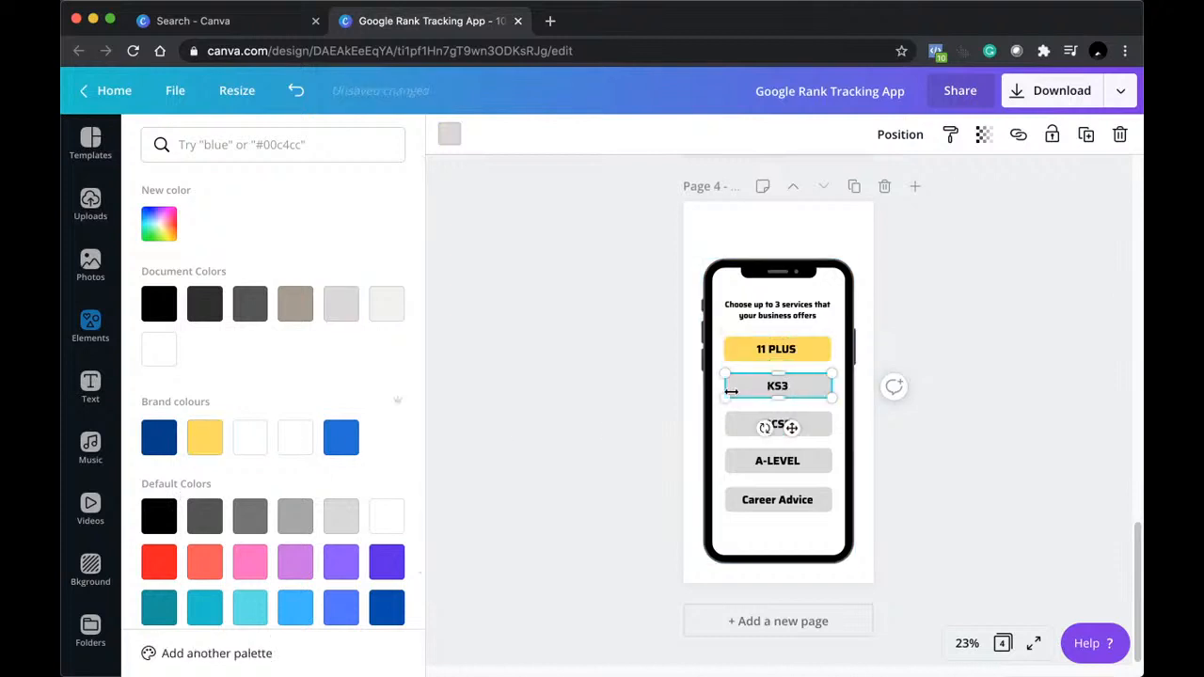
pyautogui.click(159, 438)
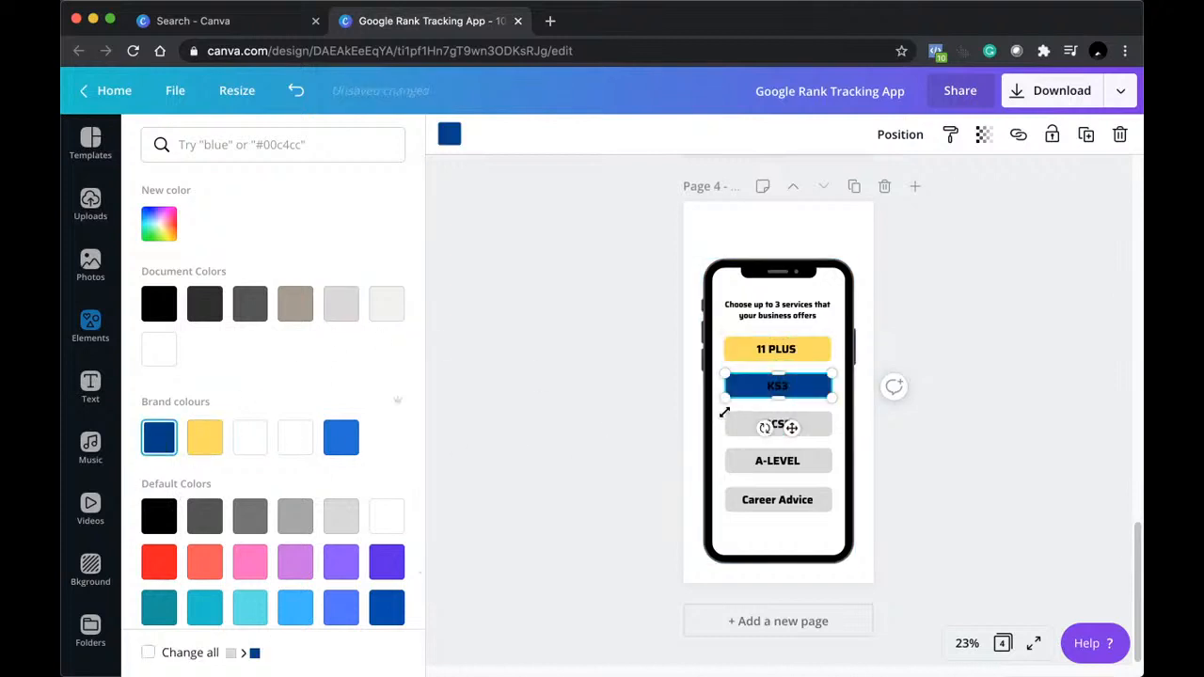
pyautogui.click(346, 566)
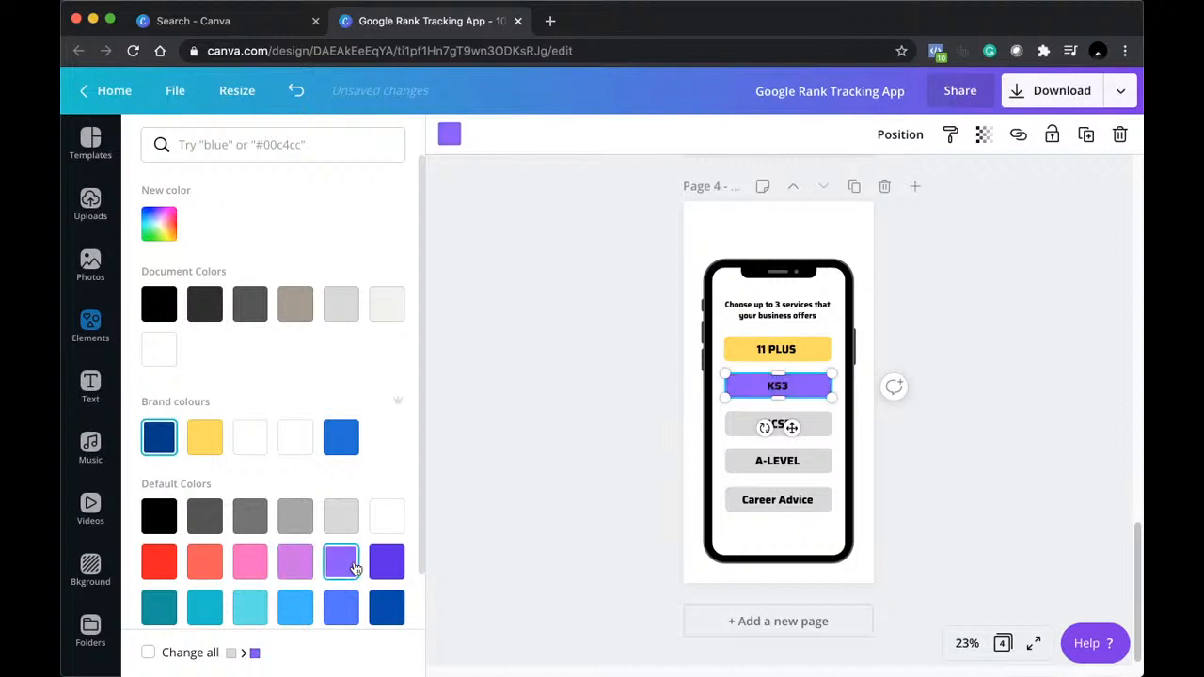
# Colour the GCSE bar light blue and the A-LEVEL bar turquoise.
pyautogui.click(731, 429)
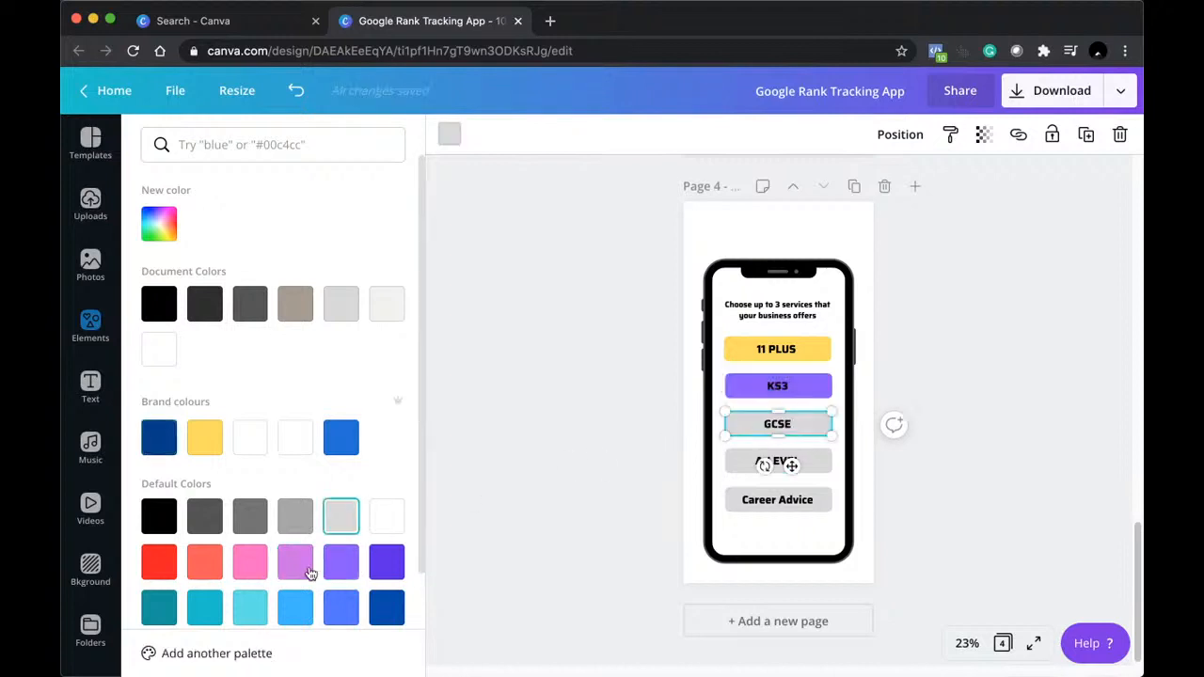
pyautogui.click(295, 607)
pyautogui.click(728, 469)
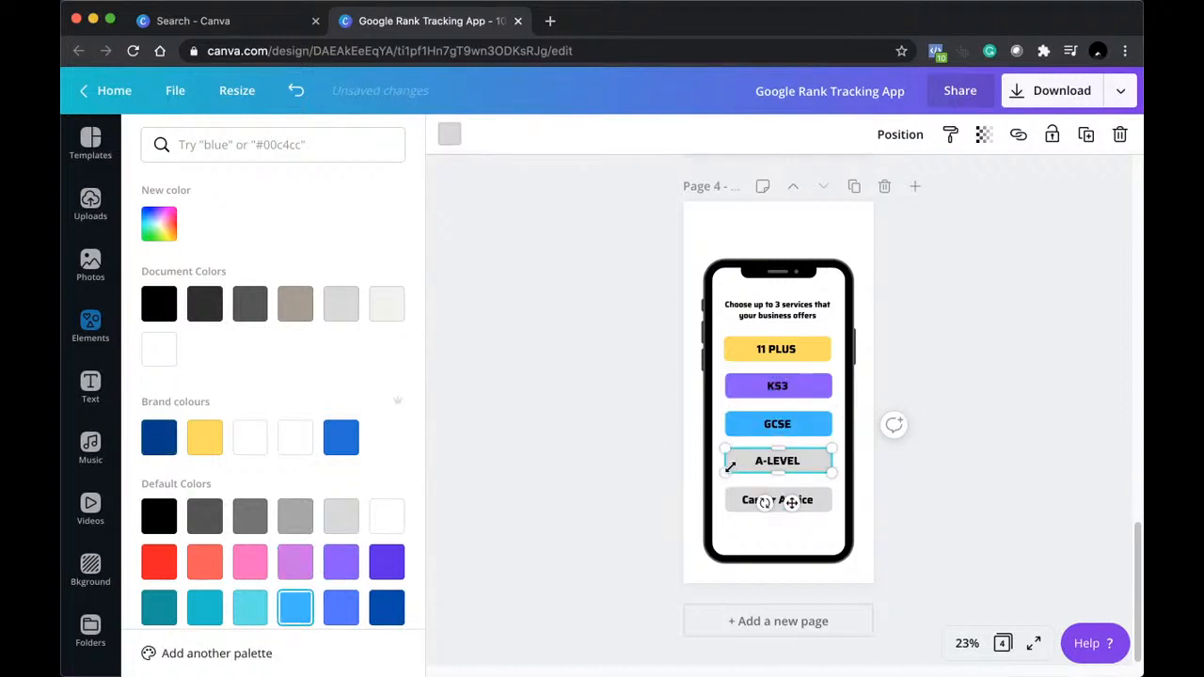
pyautogui.click(159, 606)
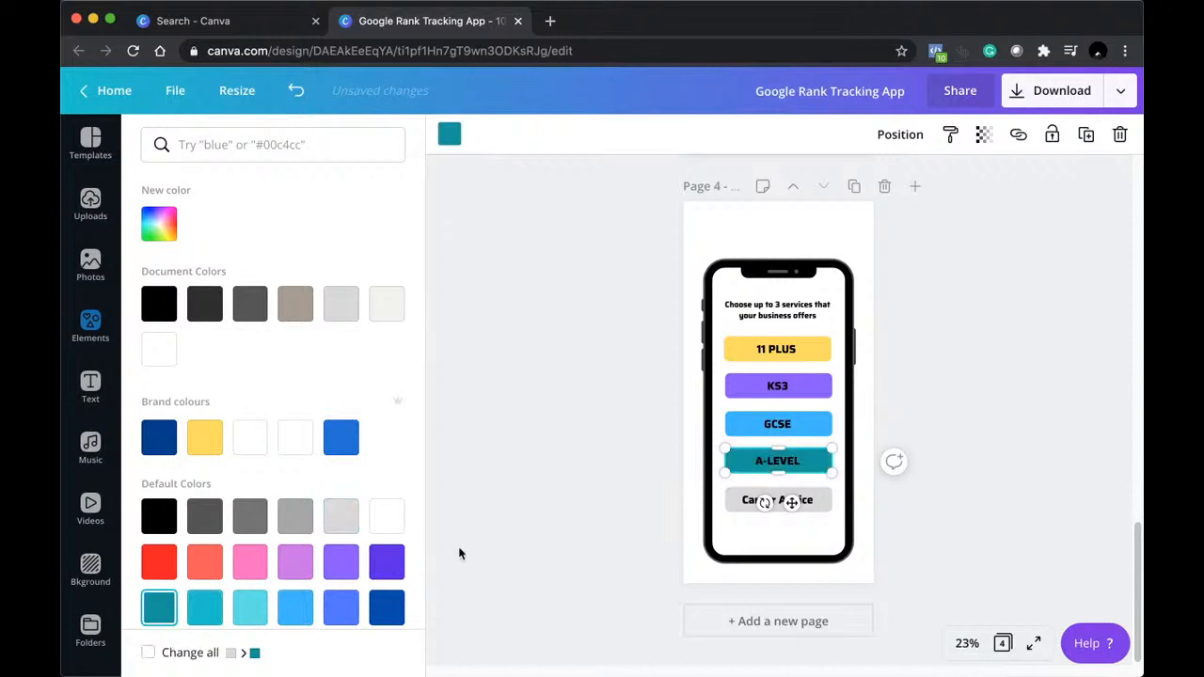
pyautogui.click(205, 607)
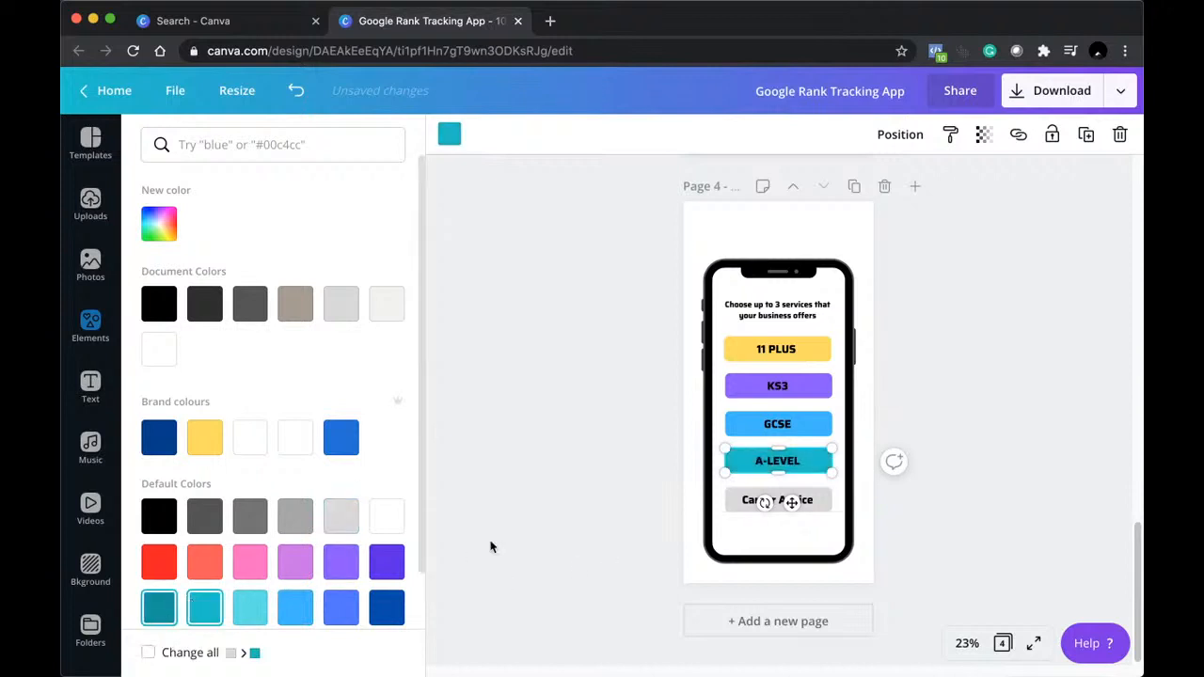
# Colour the Career Advice bar with the darker orange from the default colours.
pyautogui.click(732, 500)
pyautogui.scroll(-1, 243, 480)
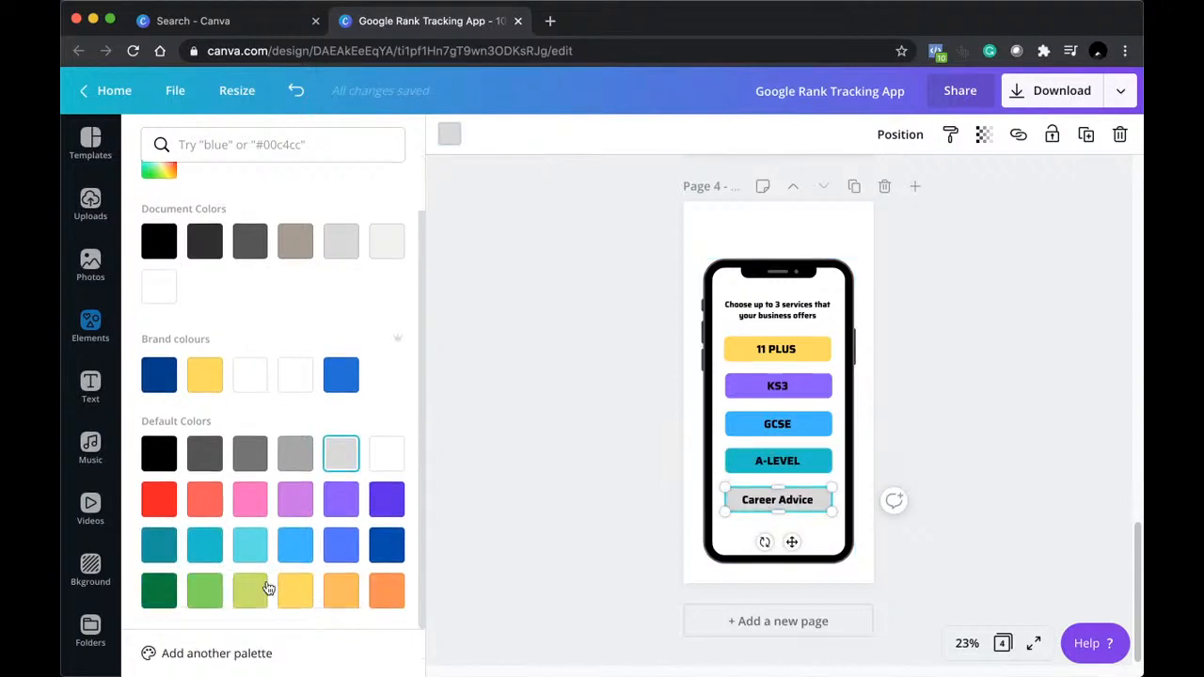
pyautogui.click(382, 602)
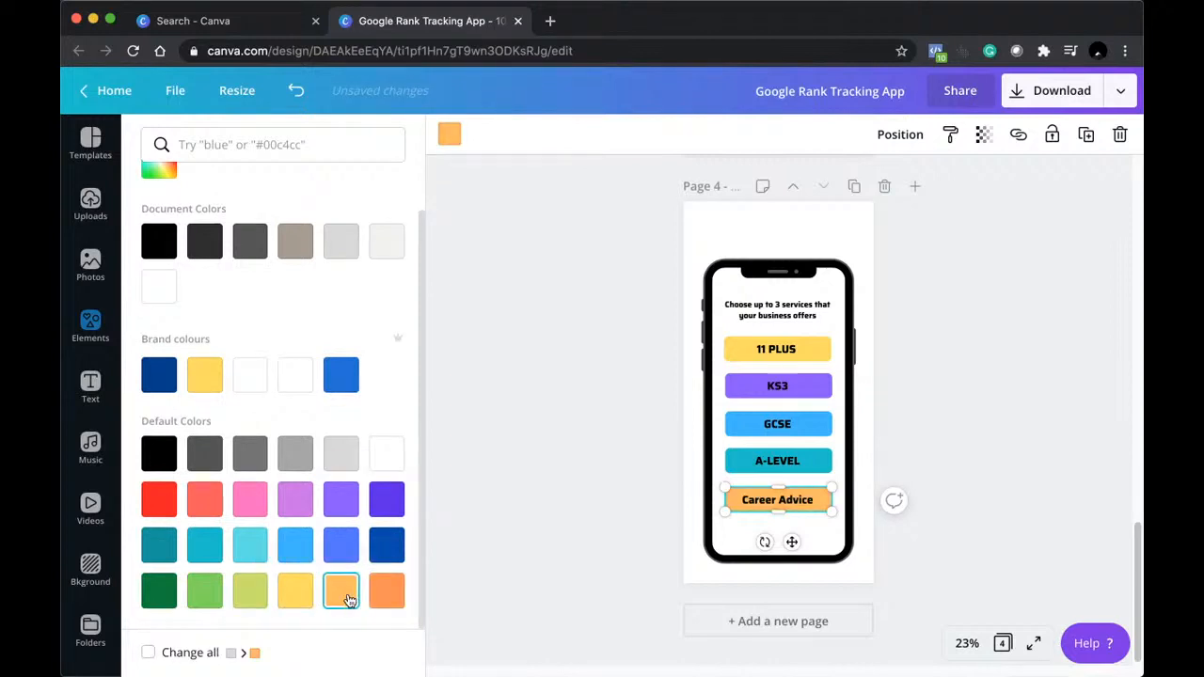
pyautogui.click(500, 470)
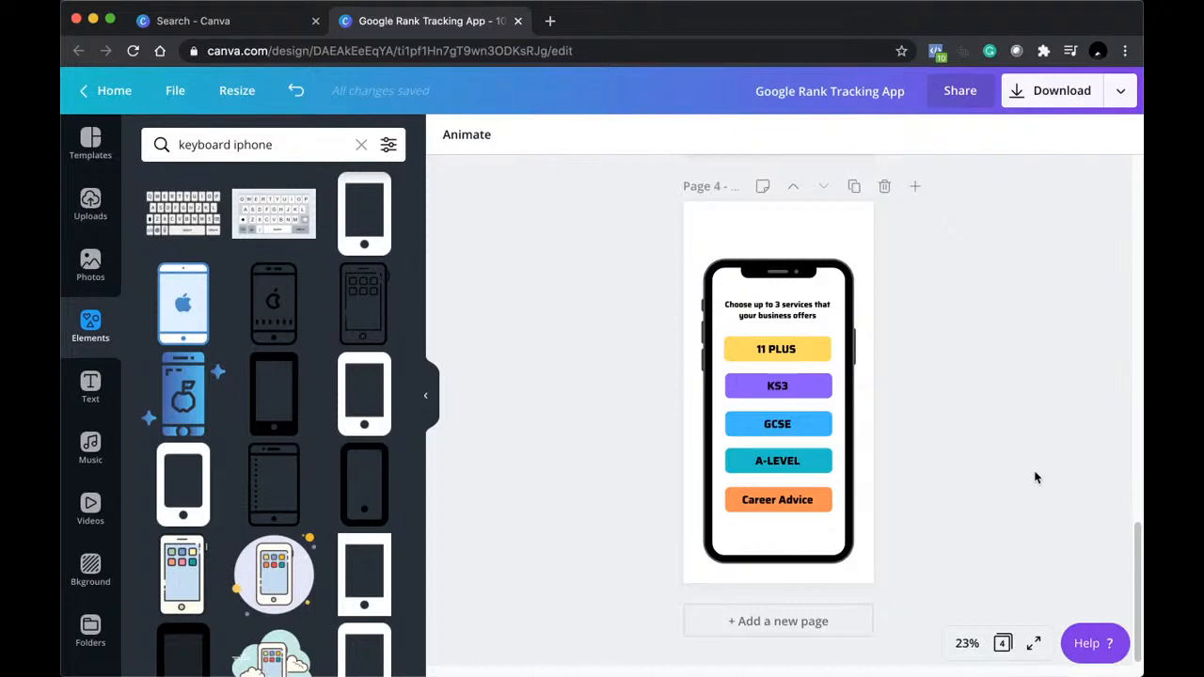
# Check the app outline on page 1 and duplicate the services selection screen on page 4.
pyautogui.moveTo(1140, 610); pyautogui.dragTo(1142, 296)
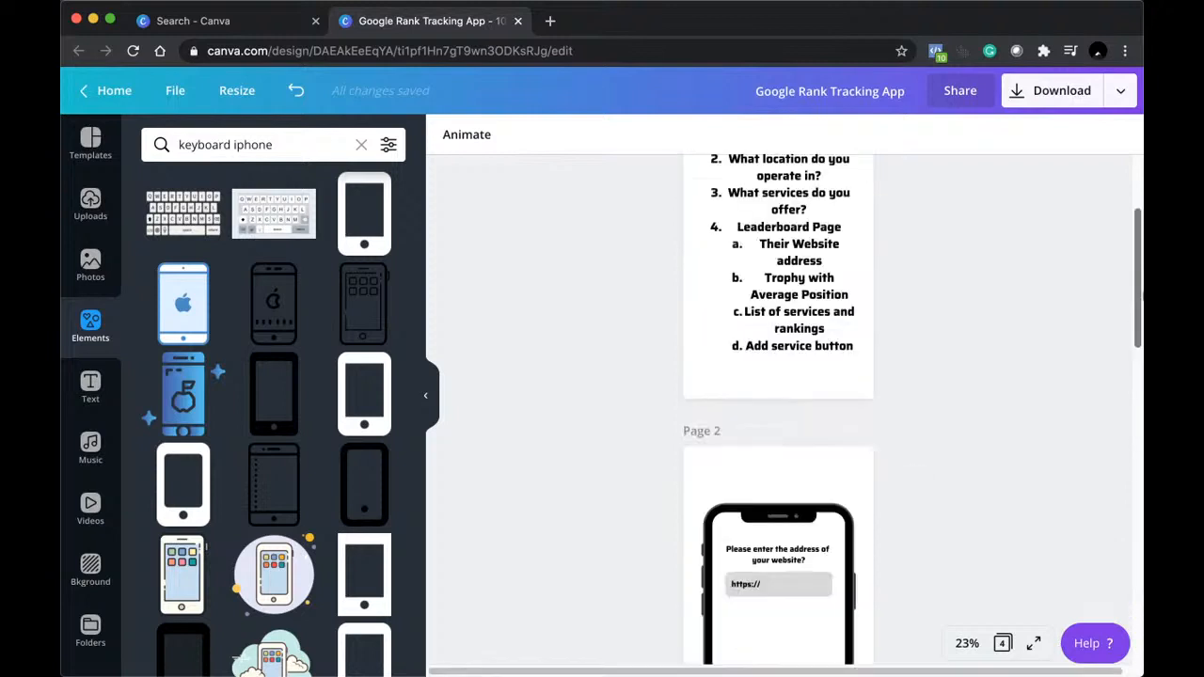
pyautogui.scroll(3, 1097, 274)
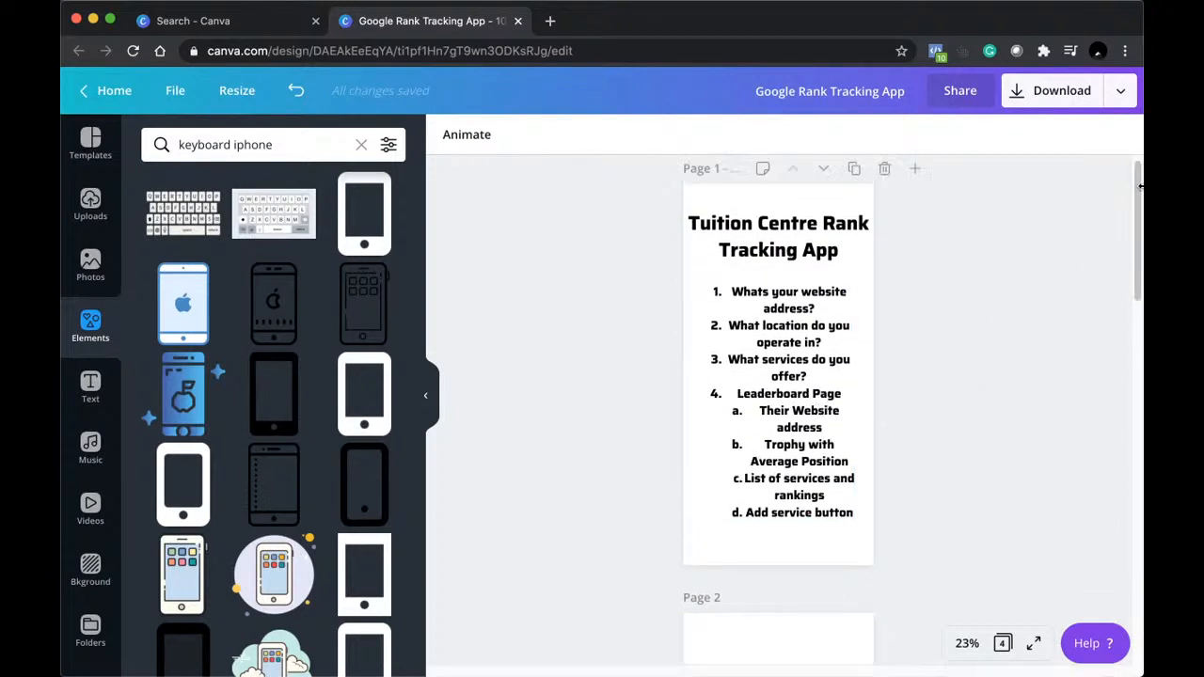
pyautogui.moveTo(1140, 185); pyautogui.dragTo(1117, 533)
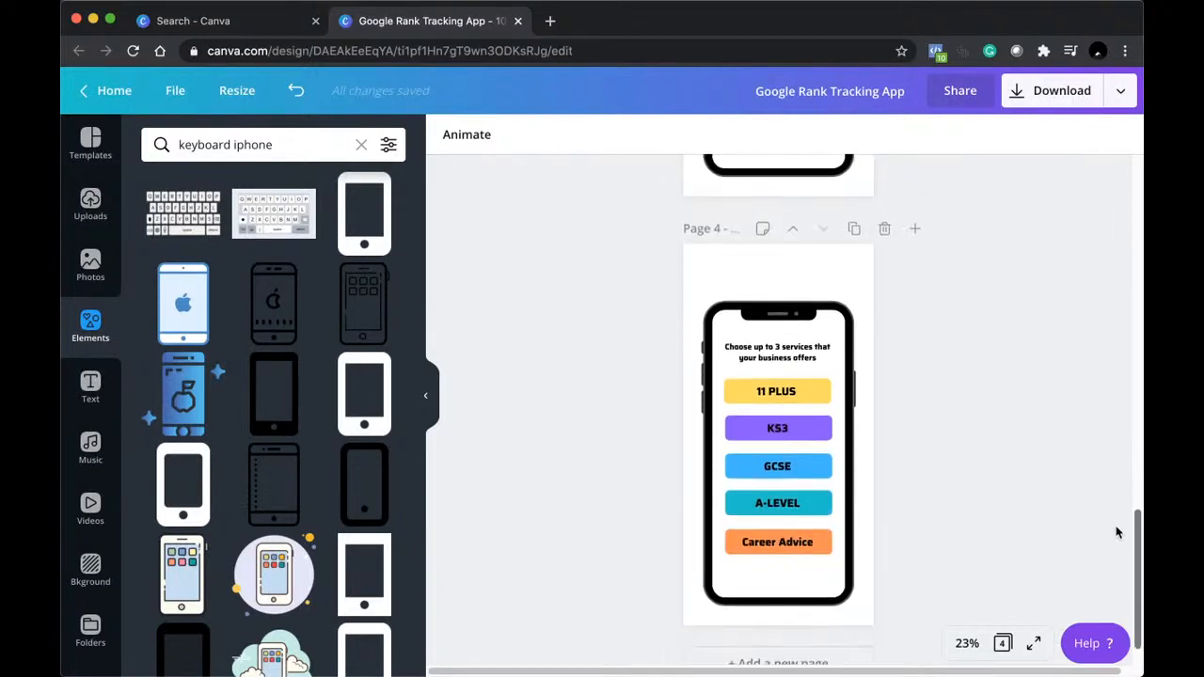
pyautogui.click(853, 213)
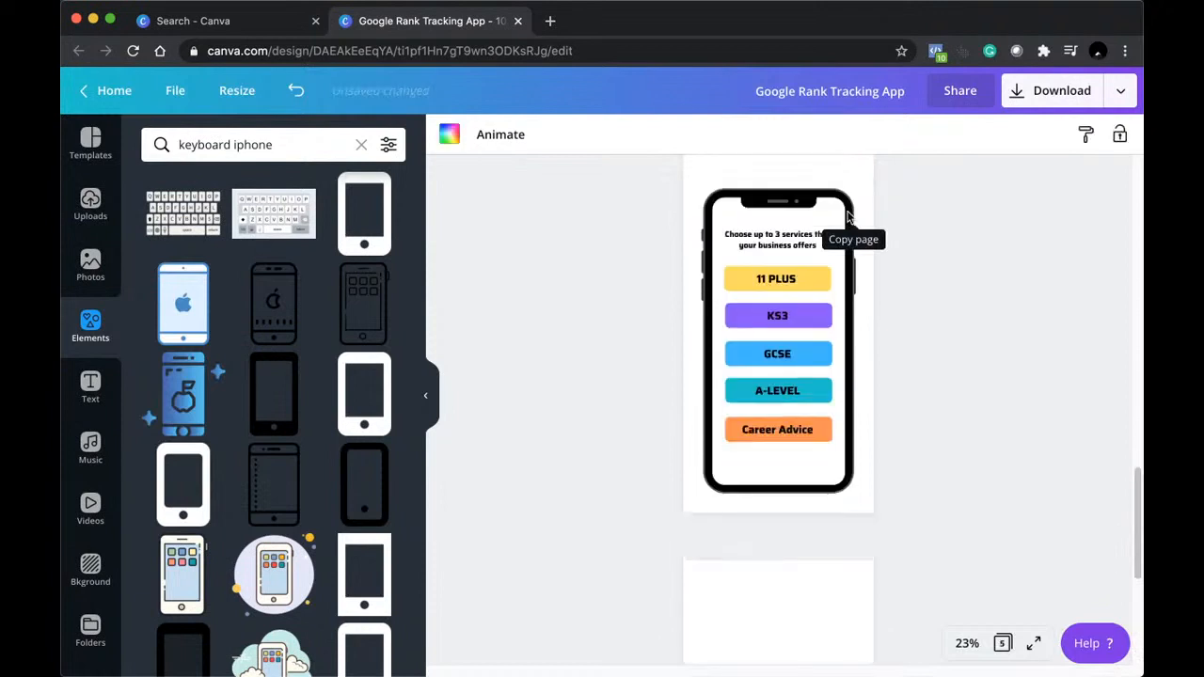
pyautogui.click(925, 410)
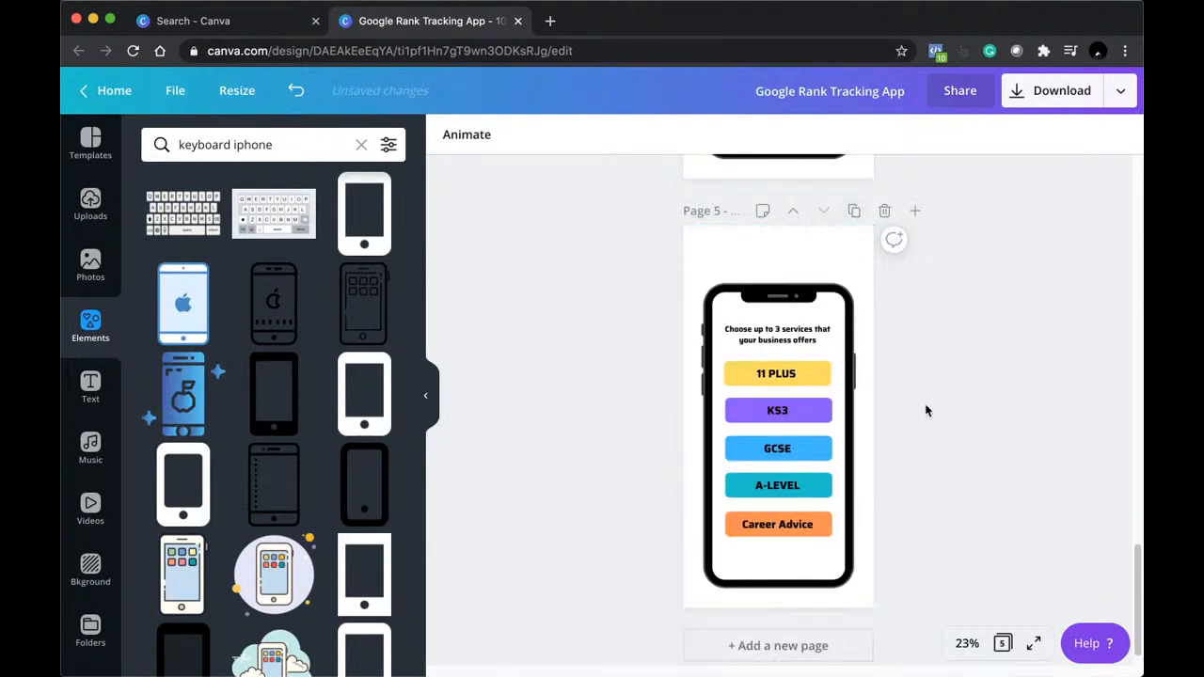
pyautogui.moveTo(1138, 578); pyautogui.dragTo(1141, 594)
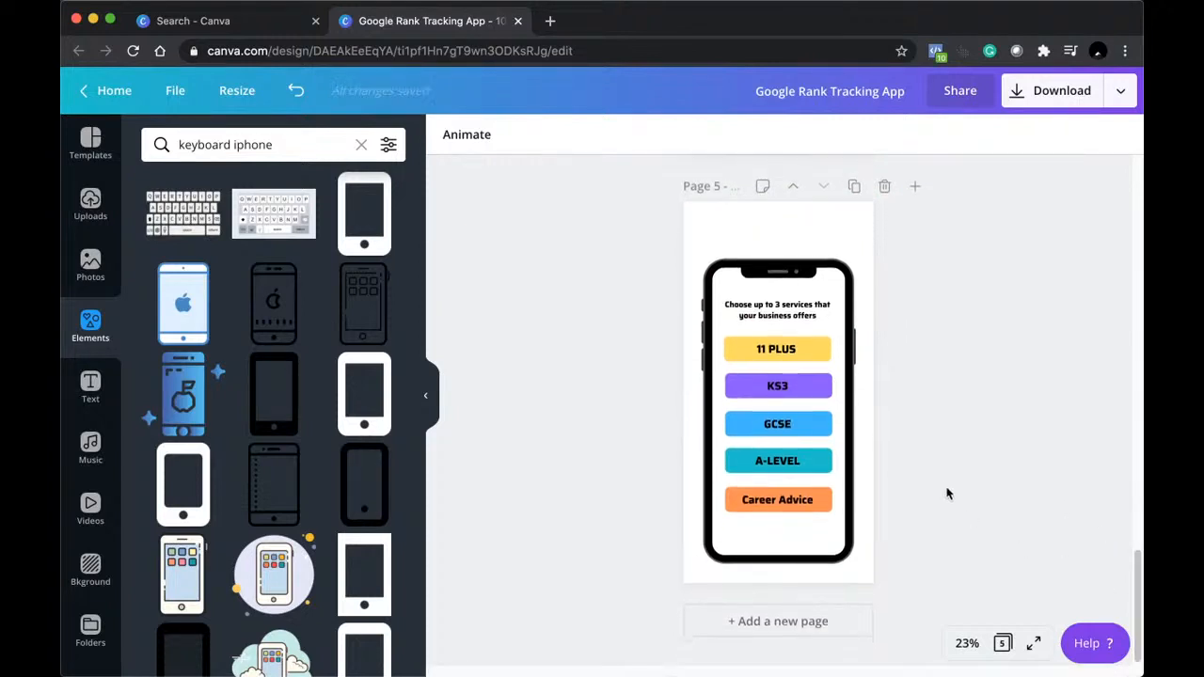
# Examine the heading and first option on page 5, and compare the existing screens with the app outline on page 1.
pyautogui.click(752, 310)
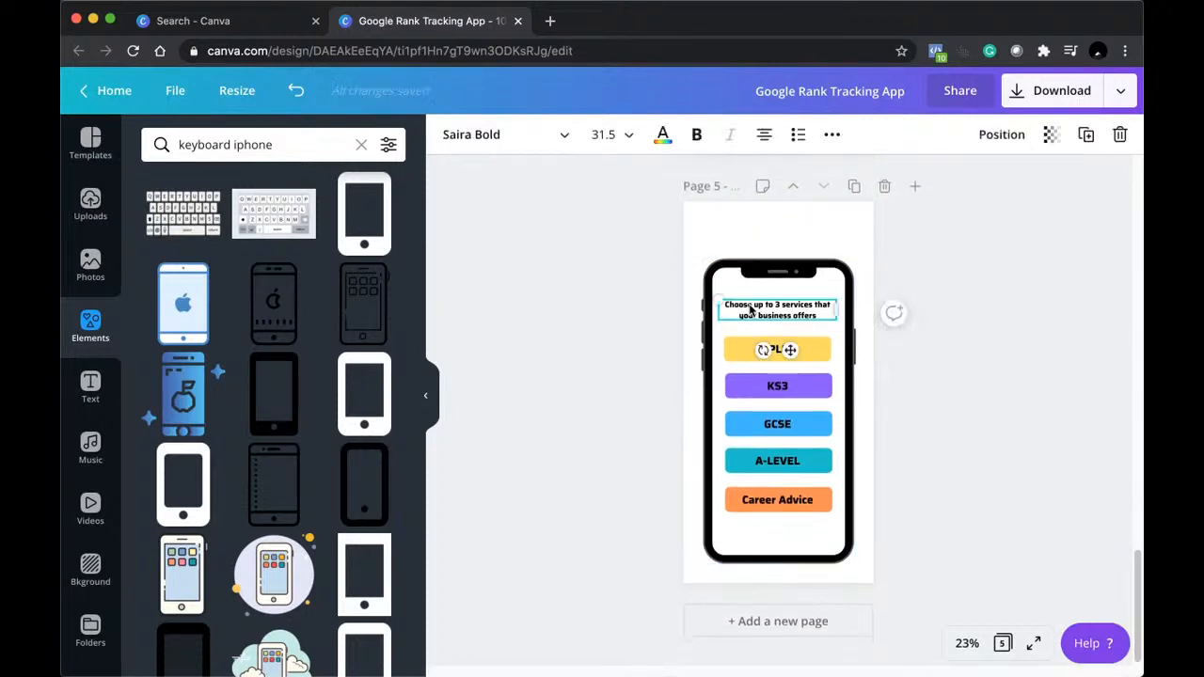
pyautogui.click(745, 354)
pyautogui.doubleClick(745, 354)
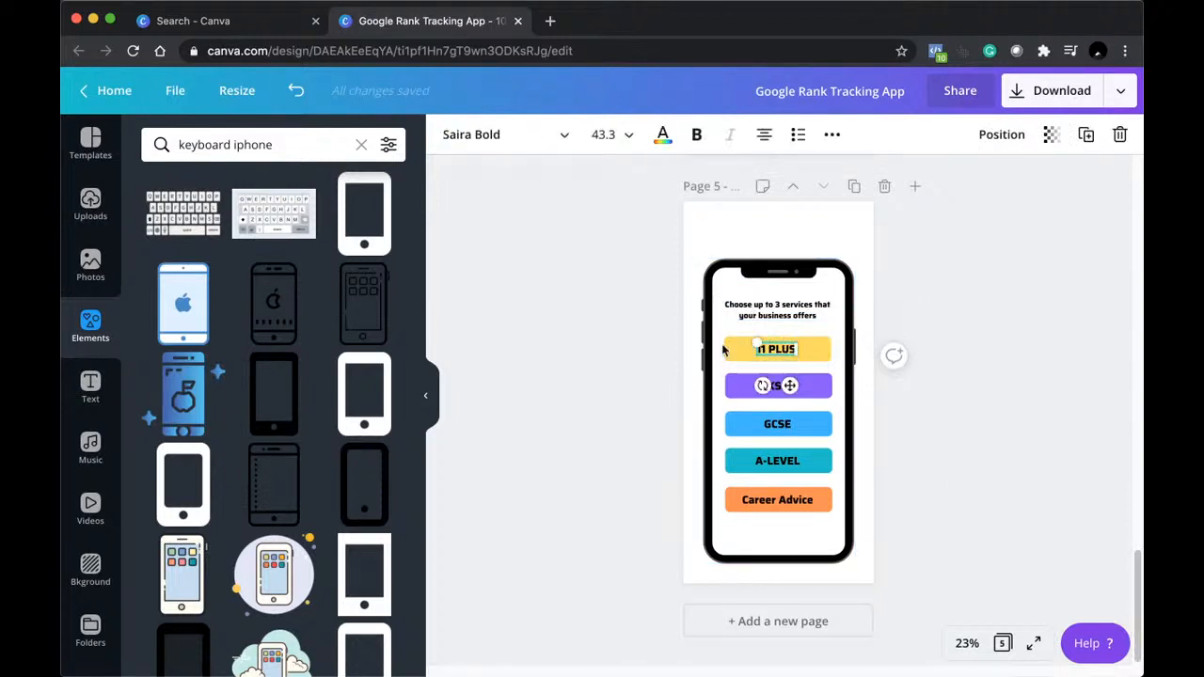
pyautogui.click(638, 345)
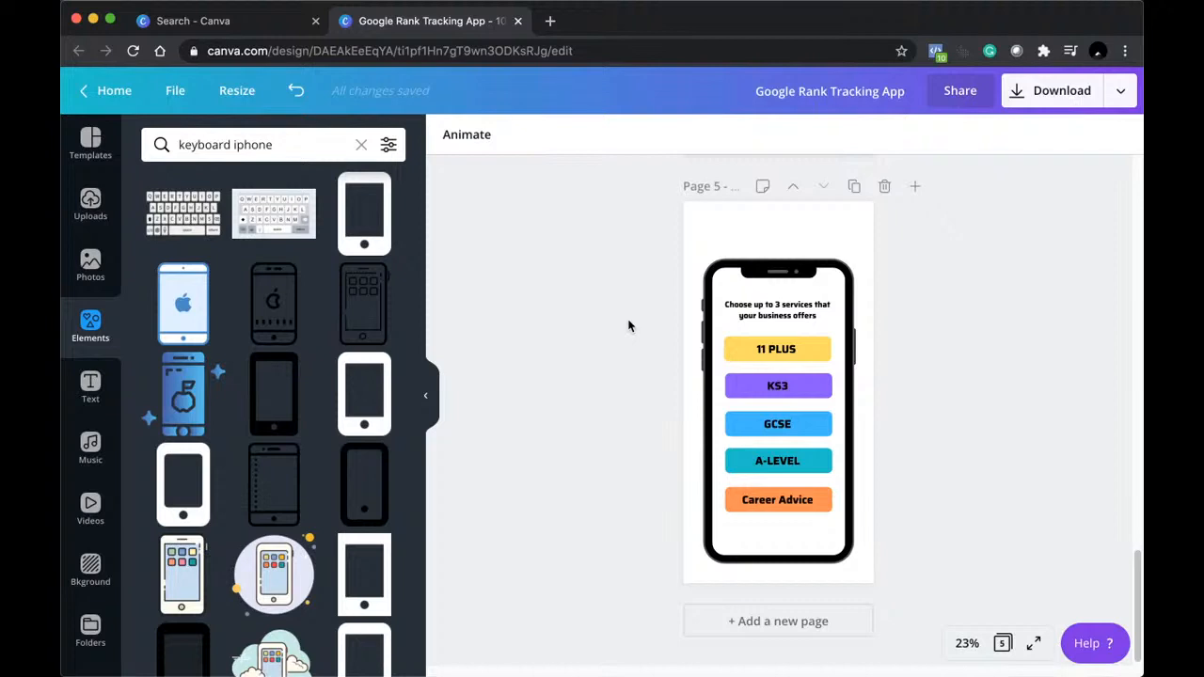
pyautogui.doubleClick(790, 308)
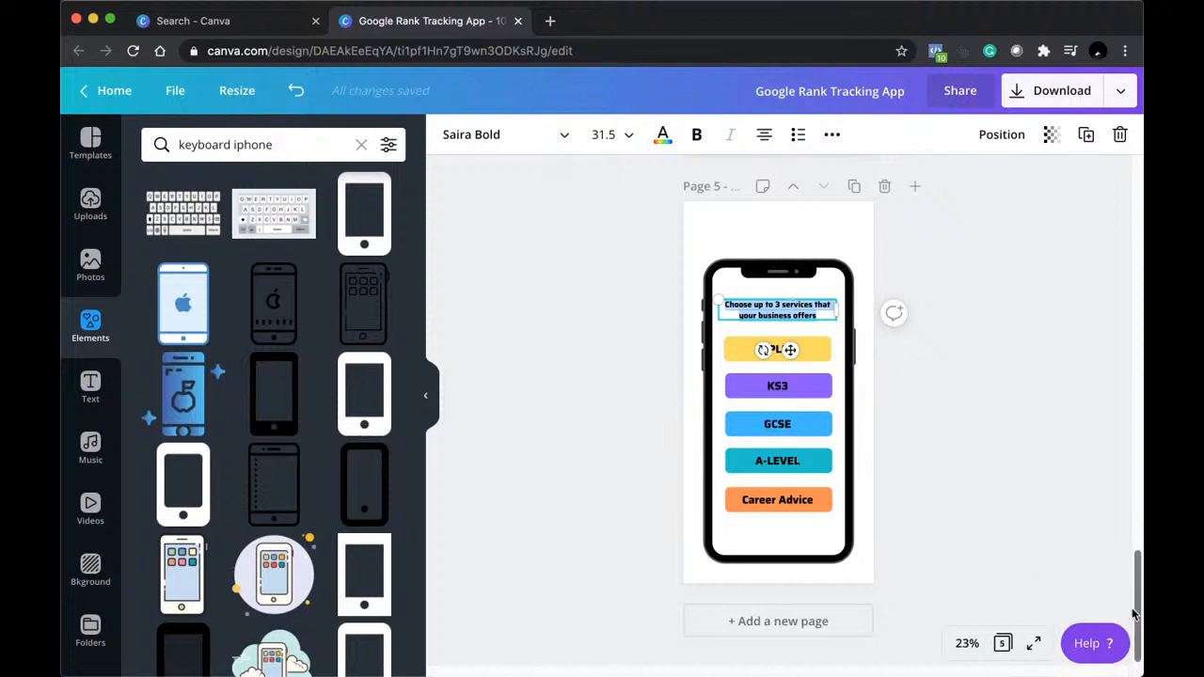
pyautogui.scroll(1, 1129, 430)
pyautogui.scroll(15, 1129, 430)
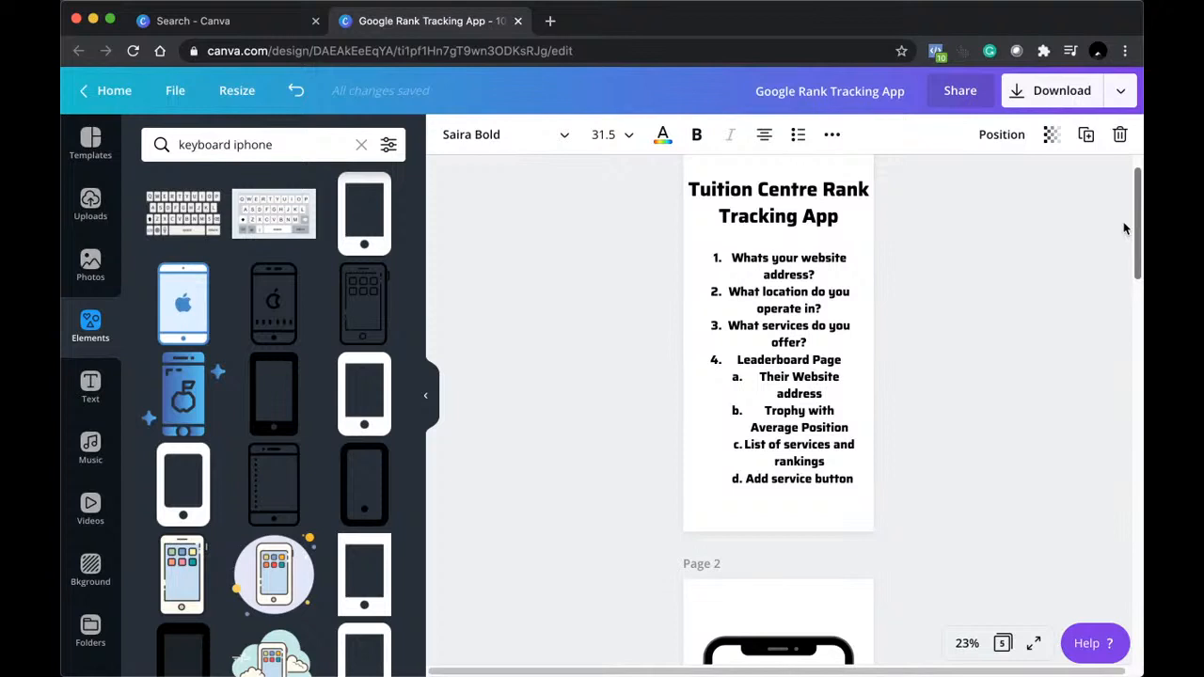
pyautogui.scroll(-1, 1124, 229)
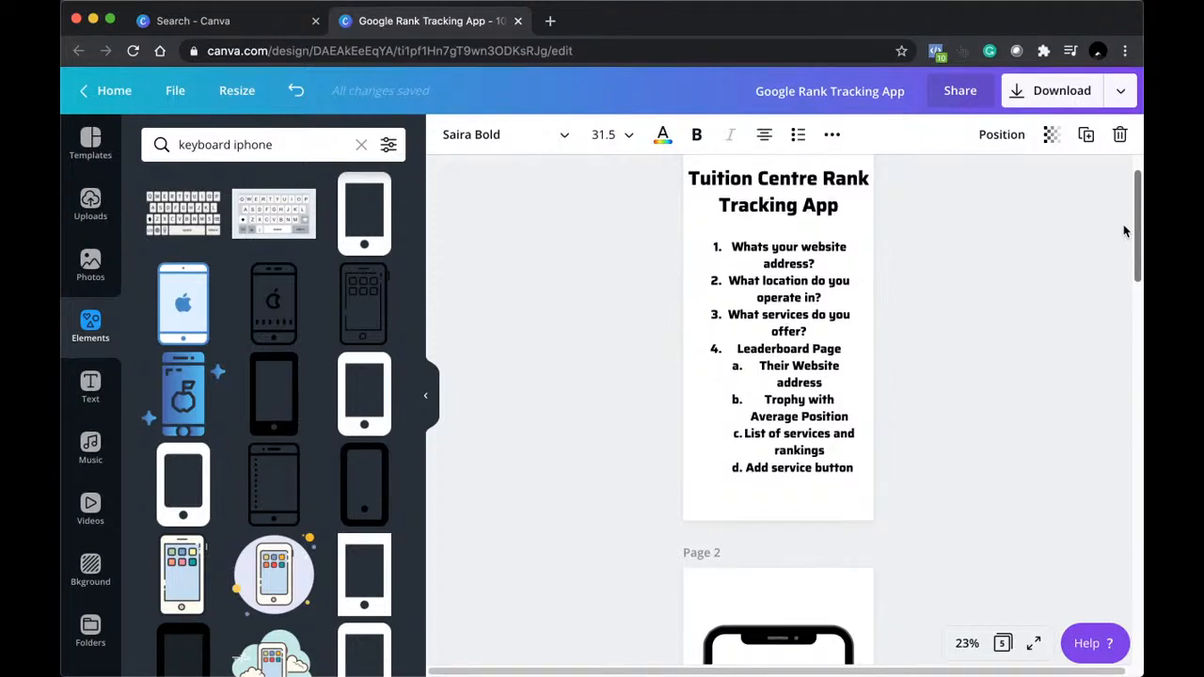
pyautogui.scroll(-4, 1125, 245)
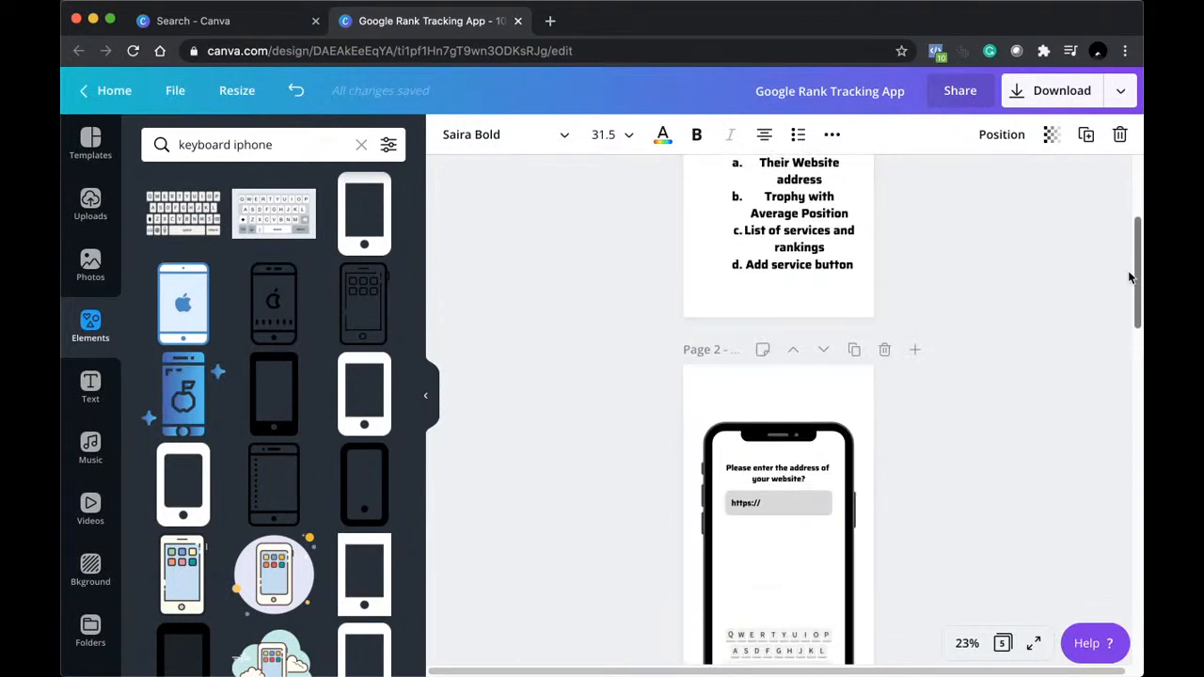
pyautogui.moveTo(1131, 278); pyautogui.dragTo(1138, 516)
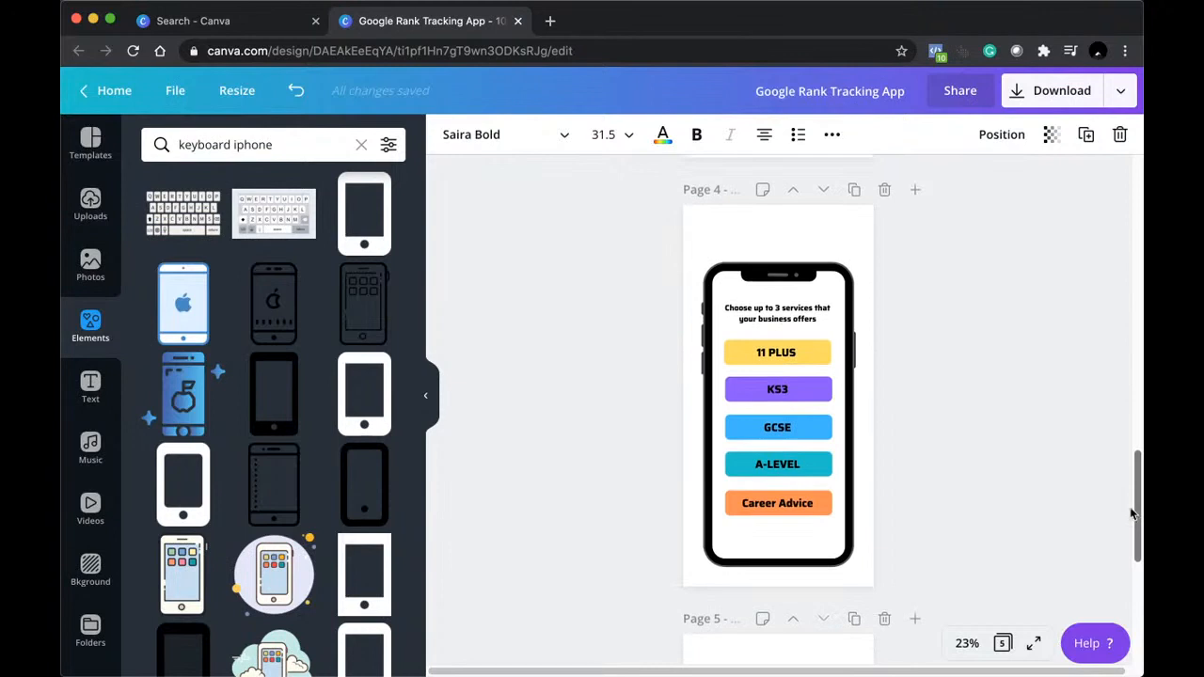
# Try moving the "11 PLUS" label toward the left end of its bar on page 4, and undo the move.
pyautogui.click(763, 359)
pyautogui.moveTo(762, 359); pyautogui.dragTo(751, 354)
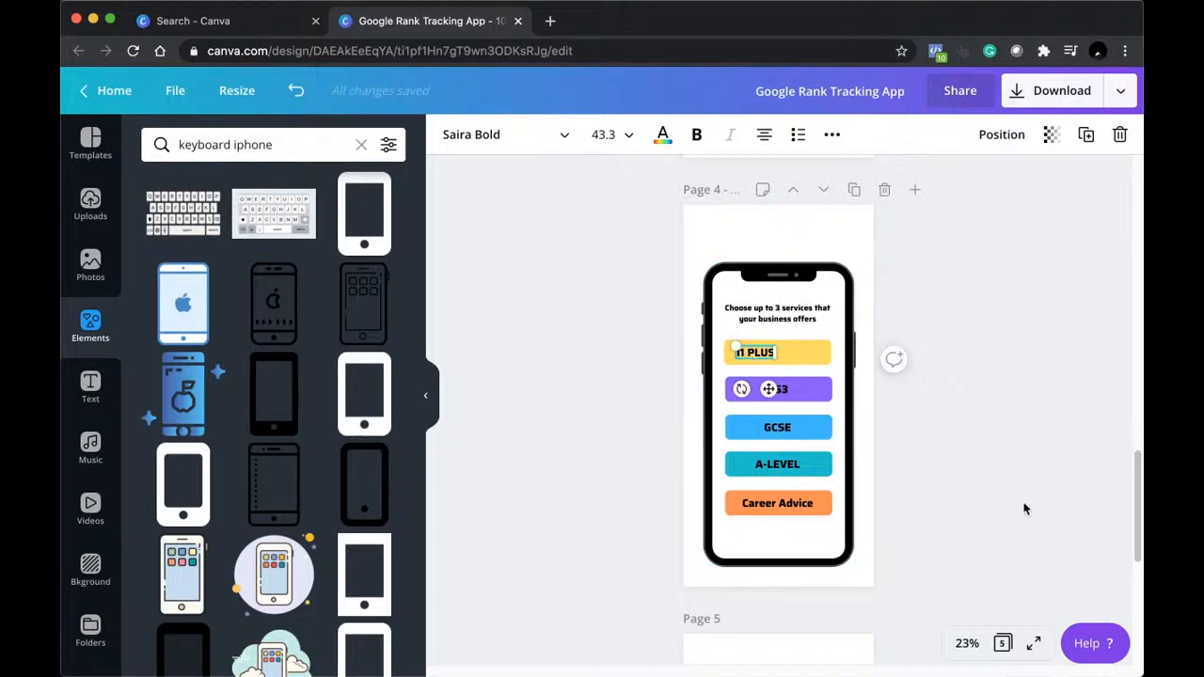
pyautogui.press('super+z')
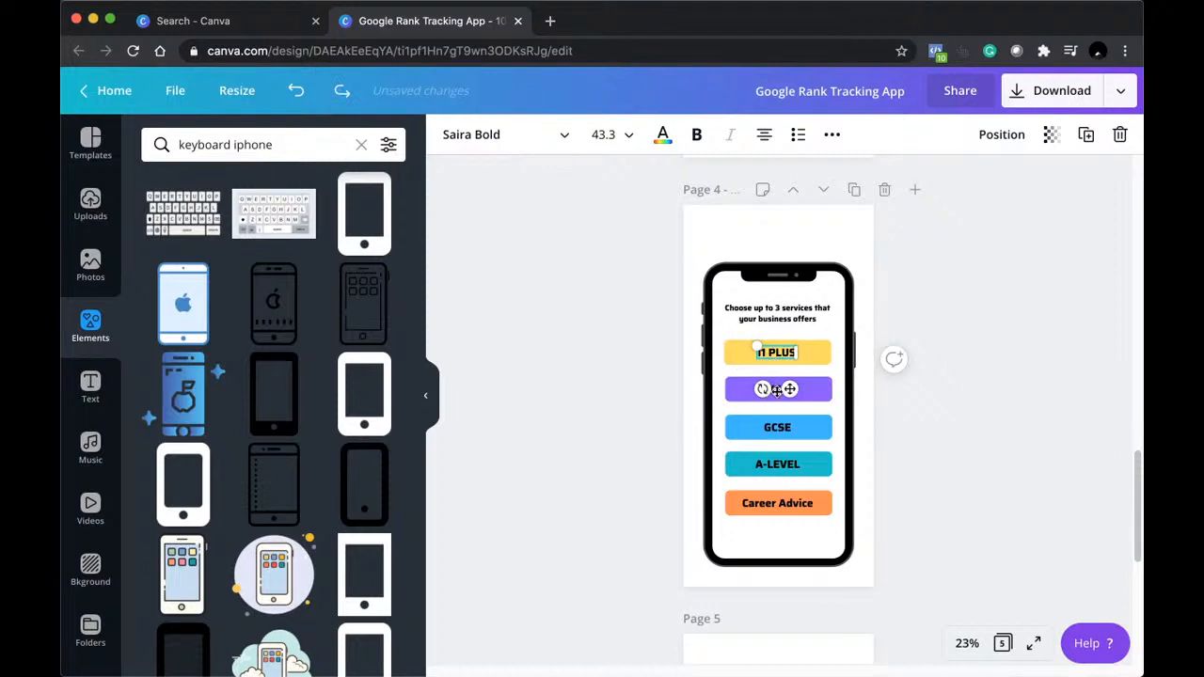
# Try moving all five service labels on page 4 together toward the left ends of their bars.
pyautogui.click(805, 503)
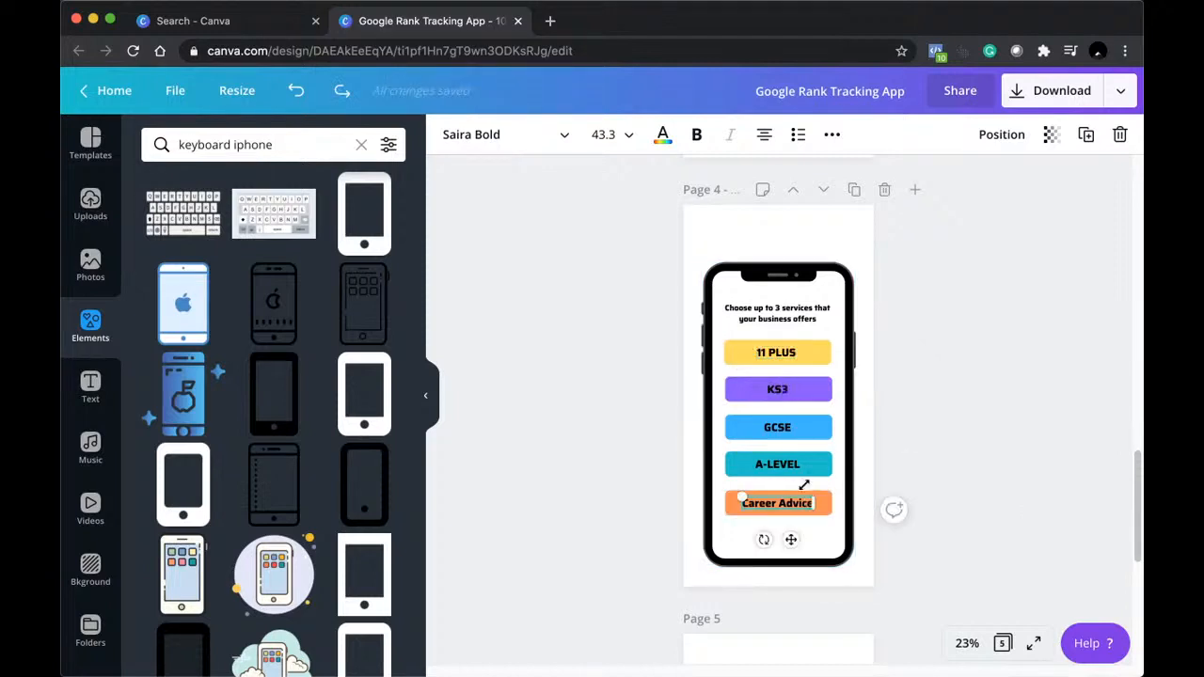
pyautogui.keyDown('shift'); pyautogui.click(787, 474); pyautogui.keyUp('shift')
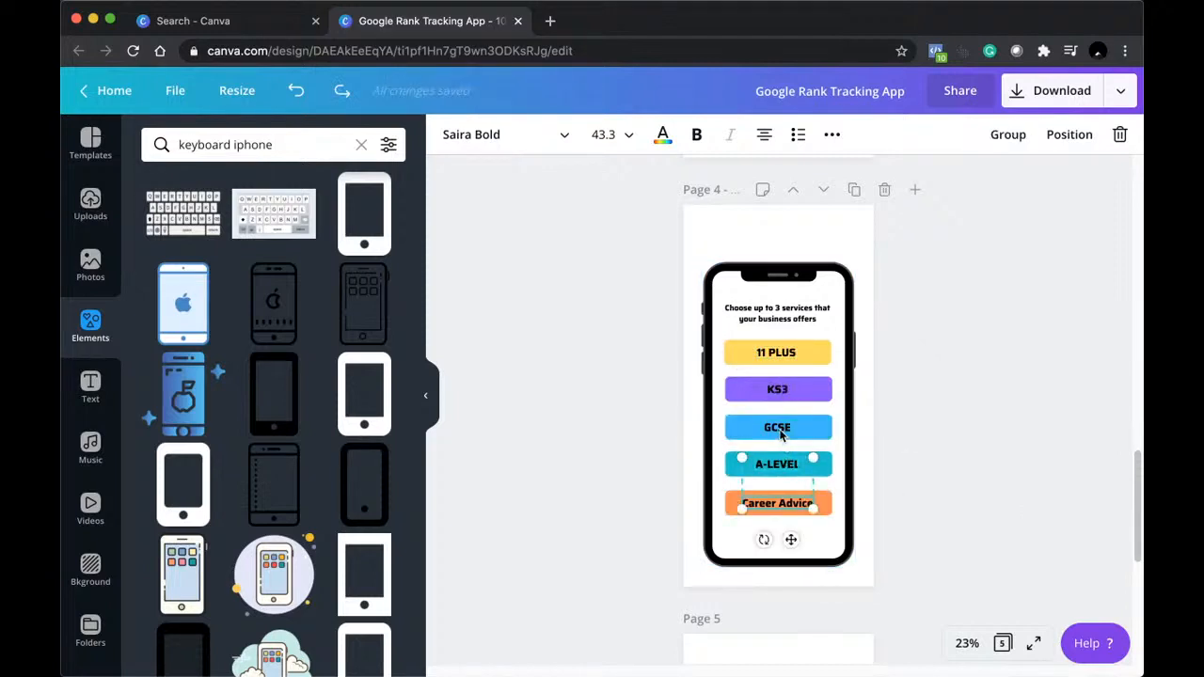
pyautogui.keyDown('shift'); pyautogui.click(779, 429); pyautogui.keyUp('shift')
pyautogui.keyDown('shift'); pyautogui.click(777, 398); pyautogui.keyUp('shift')
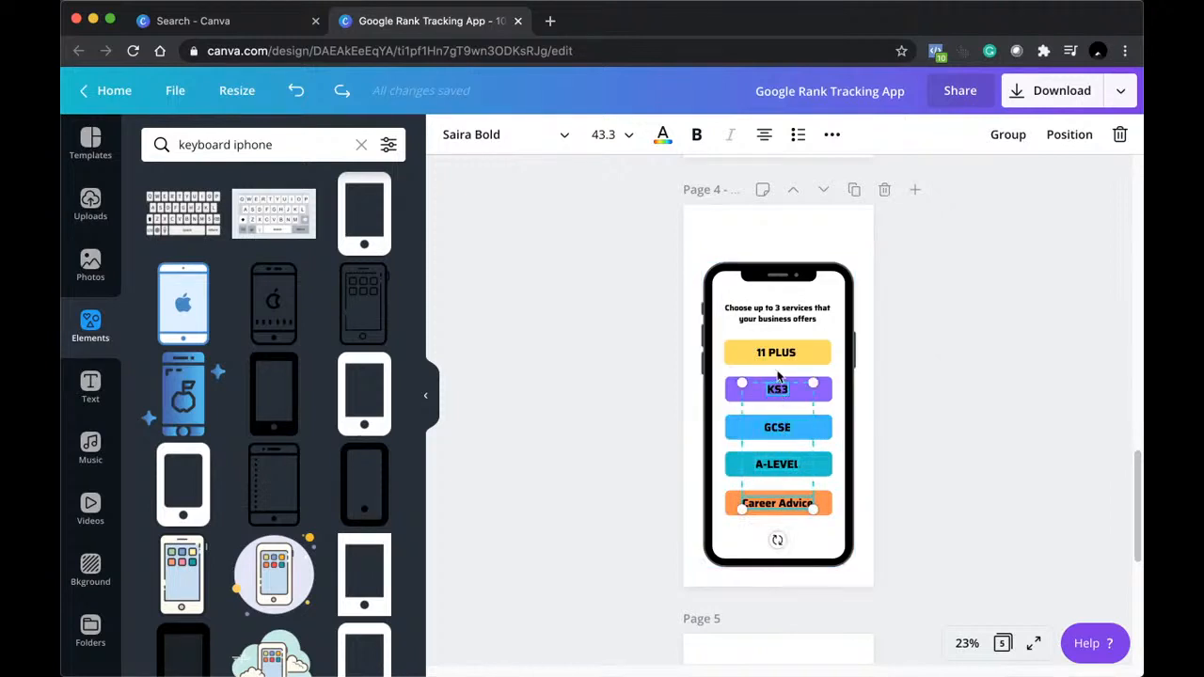
pyautogui.keyDown('shift'); pyautogui.click(778, 356); pyautogui.keyUp('shift')
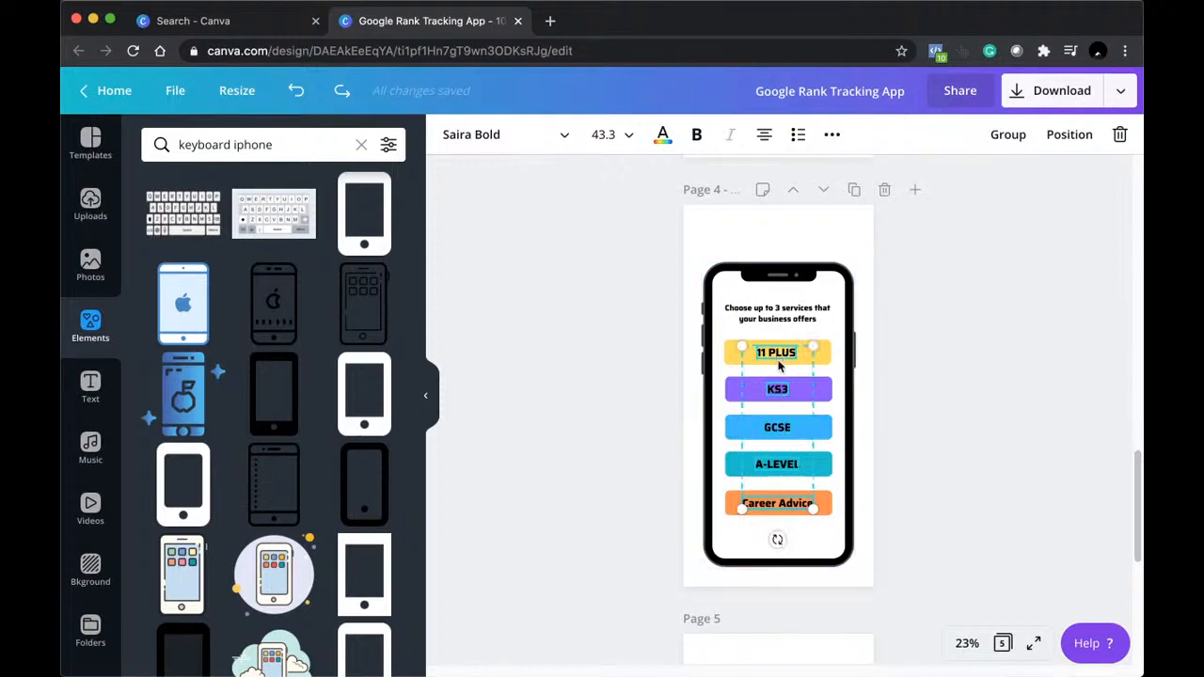
pyautogui.moveTo(782, 359); pyautogui.dragTo(751, 426)
pyautogui.click(890, 433)
# Move each service label on page 4, from "11 PLUS" to "Career Advice", to the left end of its bar with aligned left edges.
pyautogui.click(778, 360)
pyautogui.click(783, 428)
pyautogui.click(786, 470)
pyautogui.moveTo(786, 473); pyautogui.dragTo(766, 468)
pyautogui.click(789, 506)
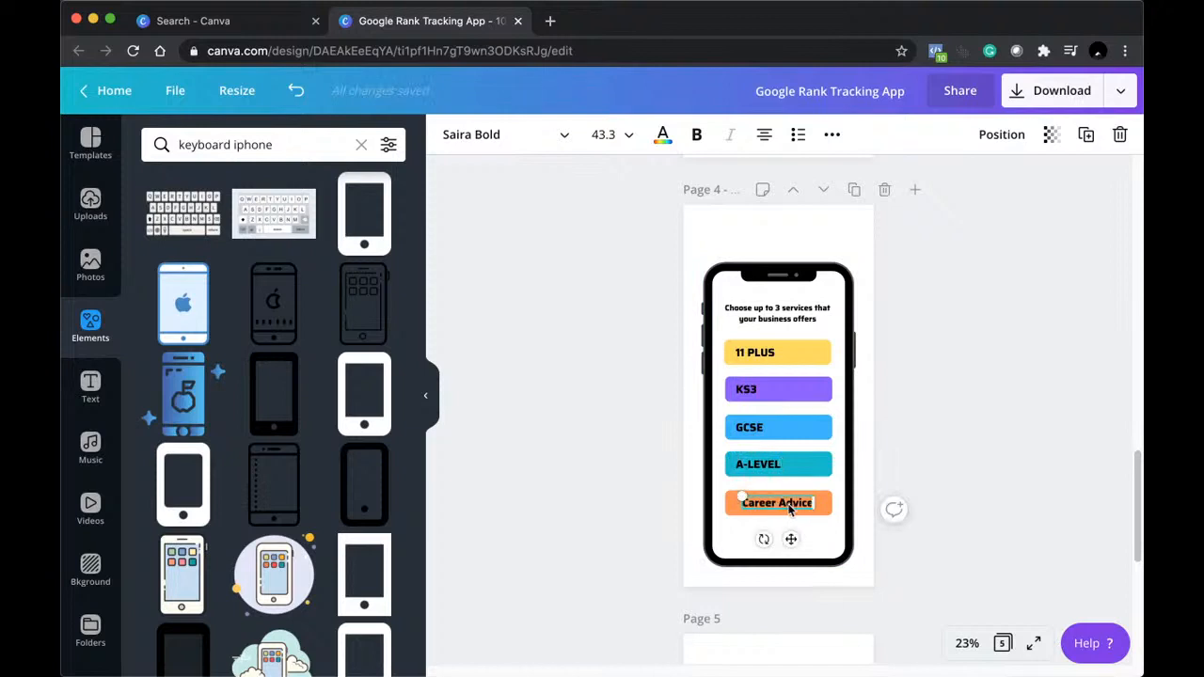
pyautogui.moveTo(790, 509); pyautogui.dragTo(783, 508)
pyautogui.click(1000, 438)
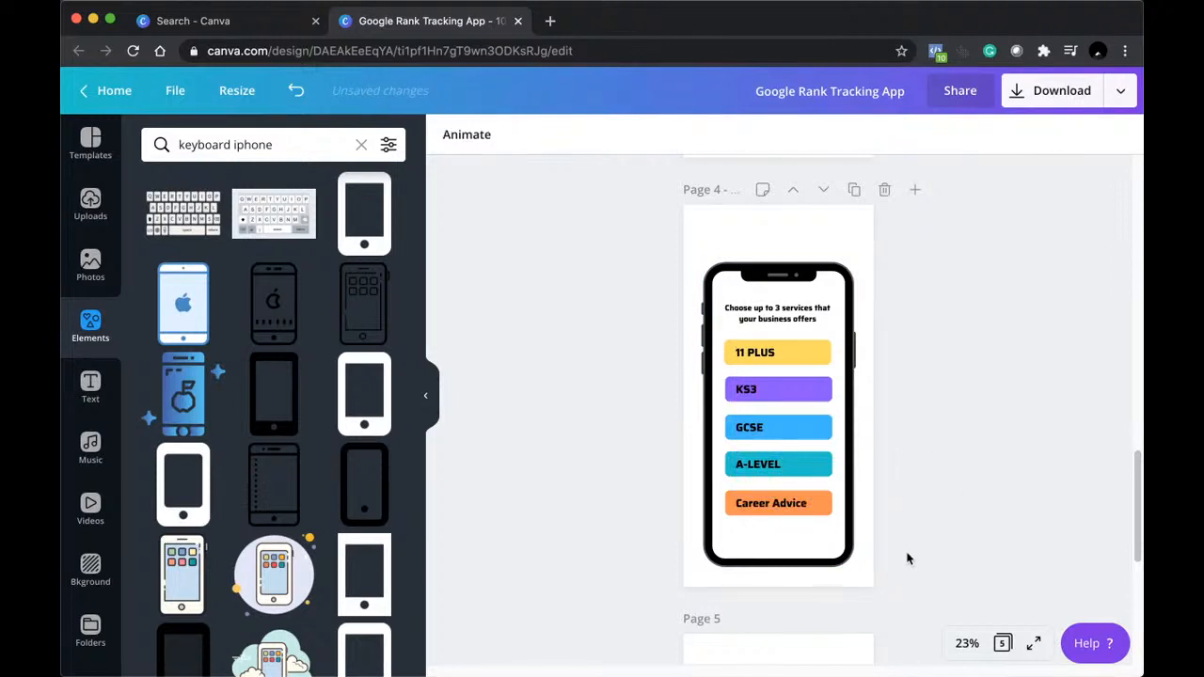
# Delete the purple KS3 bar and its label from the services screen on page 4.
pyautogui.click(789, 392)
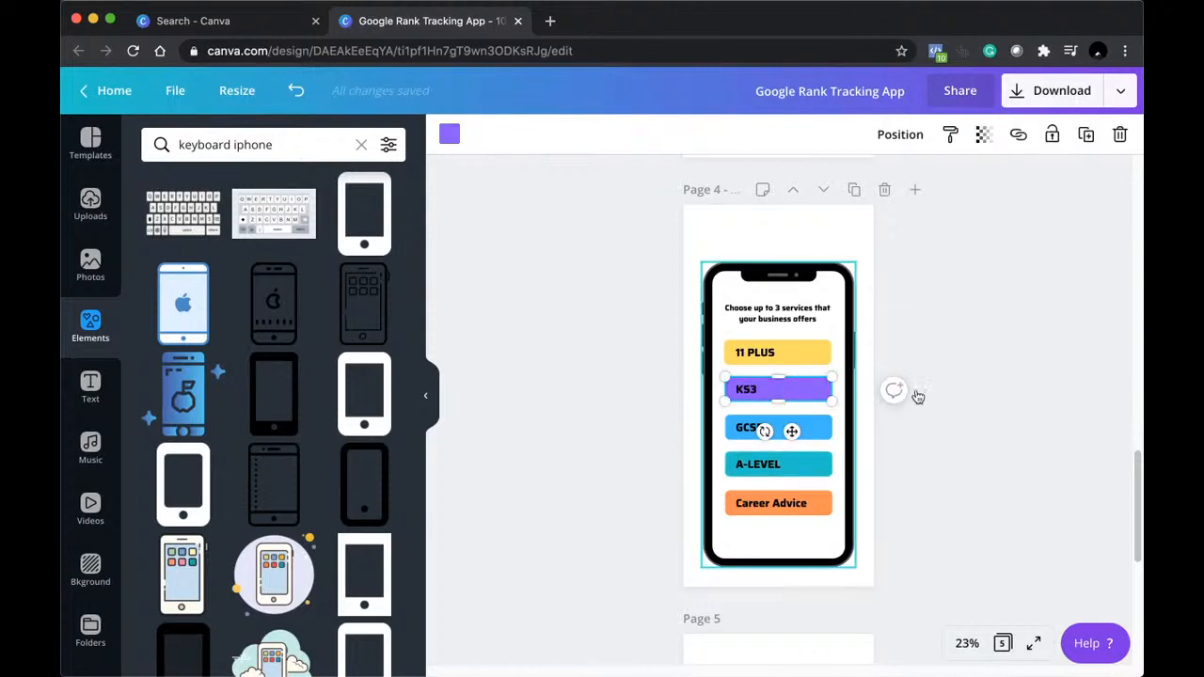
pyautogui.press('Delete')
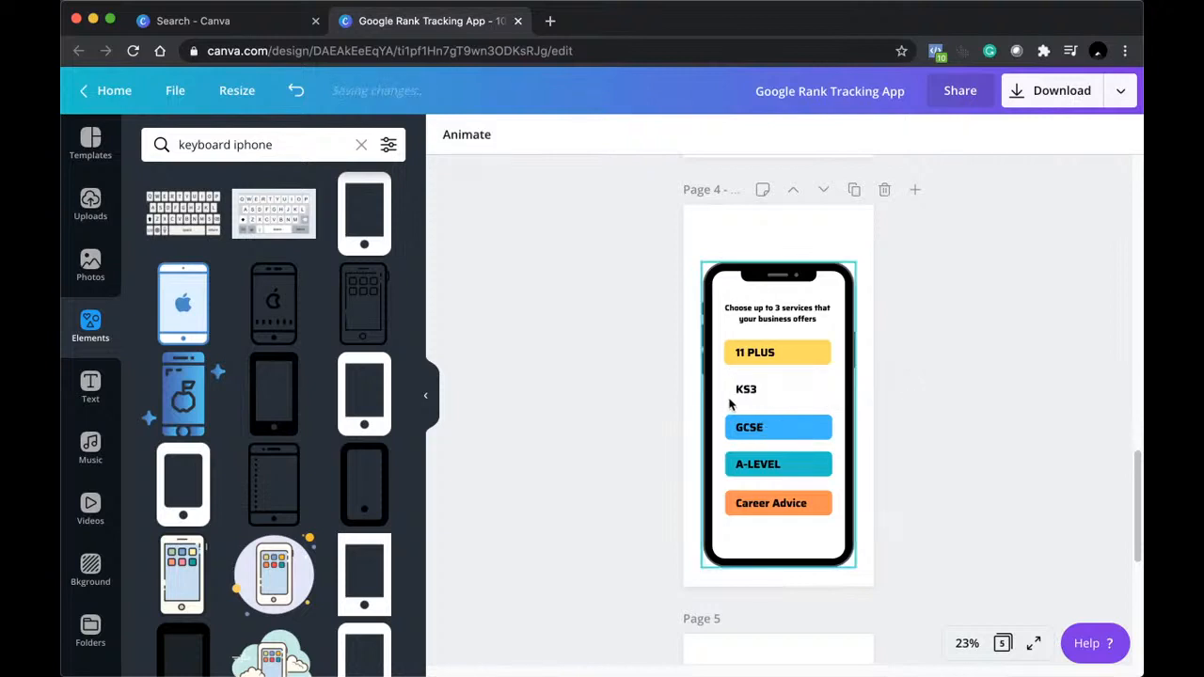
pyautogui.click(745, 397)
pyautogui.press('Delete')
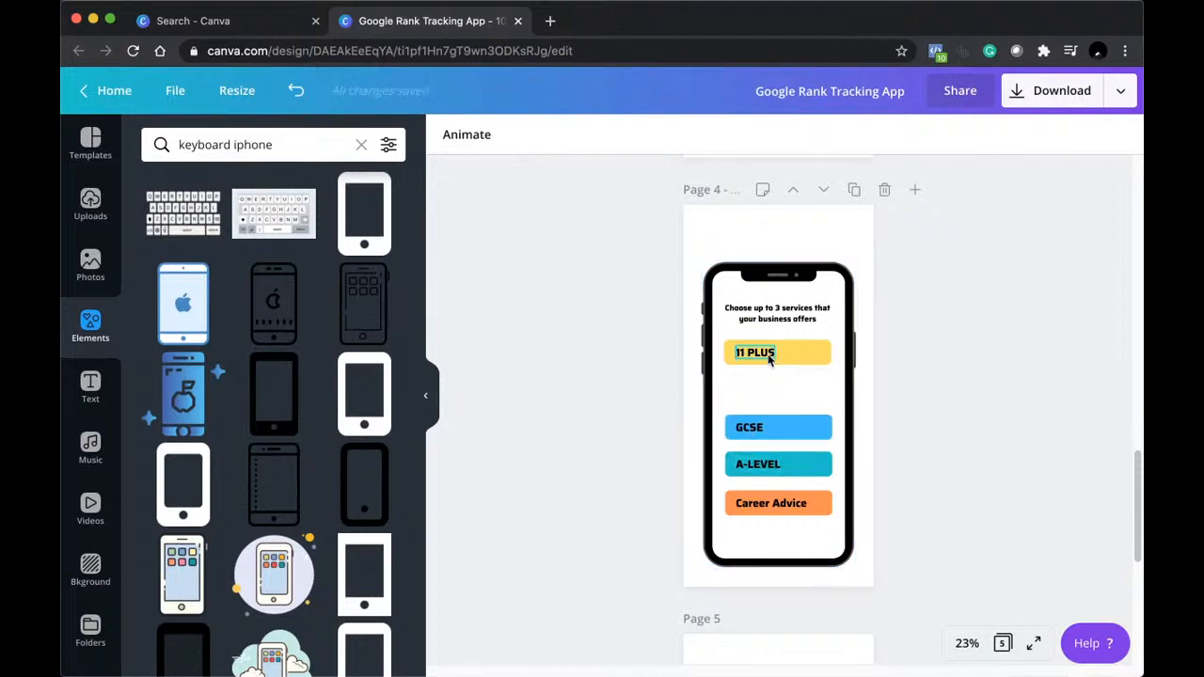
# Select the "11 PLUS" label and its yellow bar on page 4.
pyautogui.click(770, 358)
pyautogui.click(805, 356)
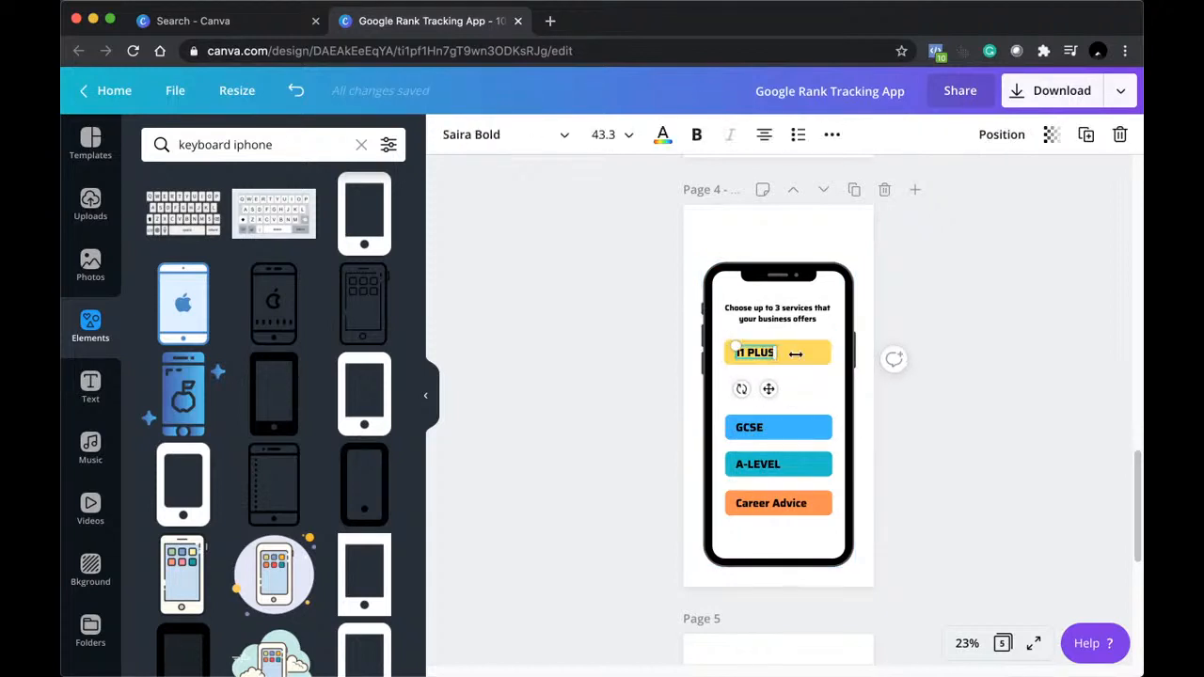
# Move the yellow 11 PLUS button and its label down to sit just above the GCSE button on page 4.
pyautogui.click(760, 357)
pyautogui.click(760, 357)
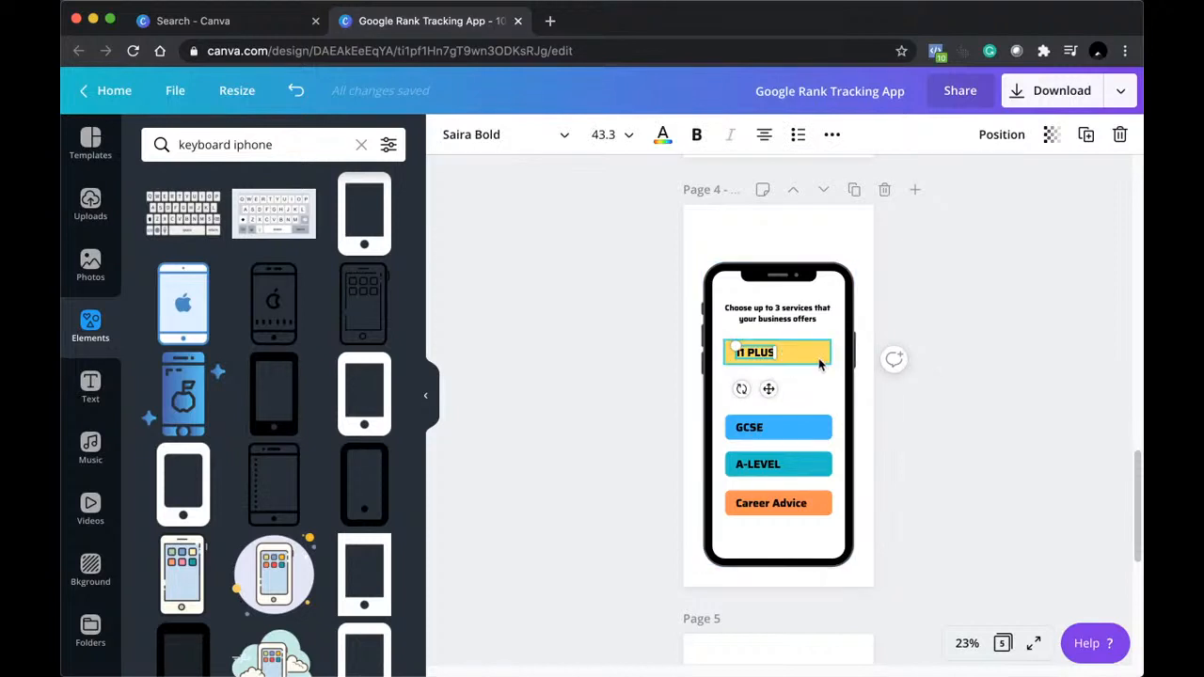
pyautogui.click(815, 359)
pyautogui.click(750, 357)
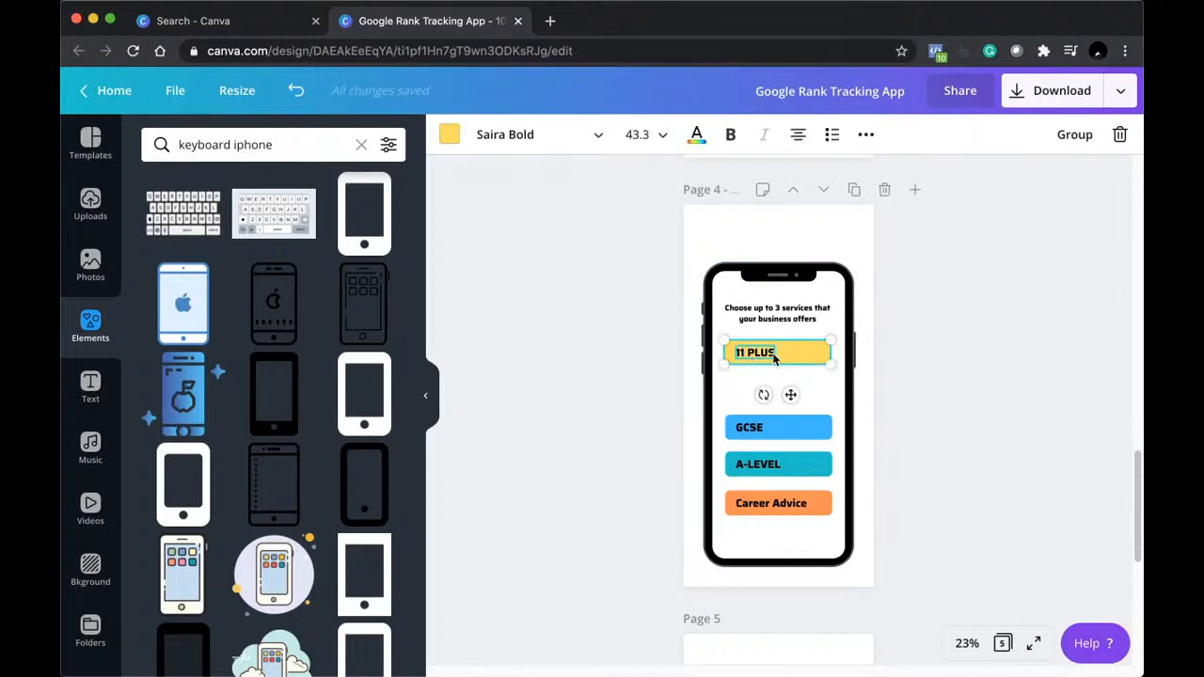
pyautogui.moveTo(788, 355); pyautogui.dragTo(789, 399)
pyautogui.click(910, 508)
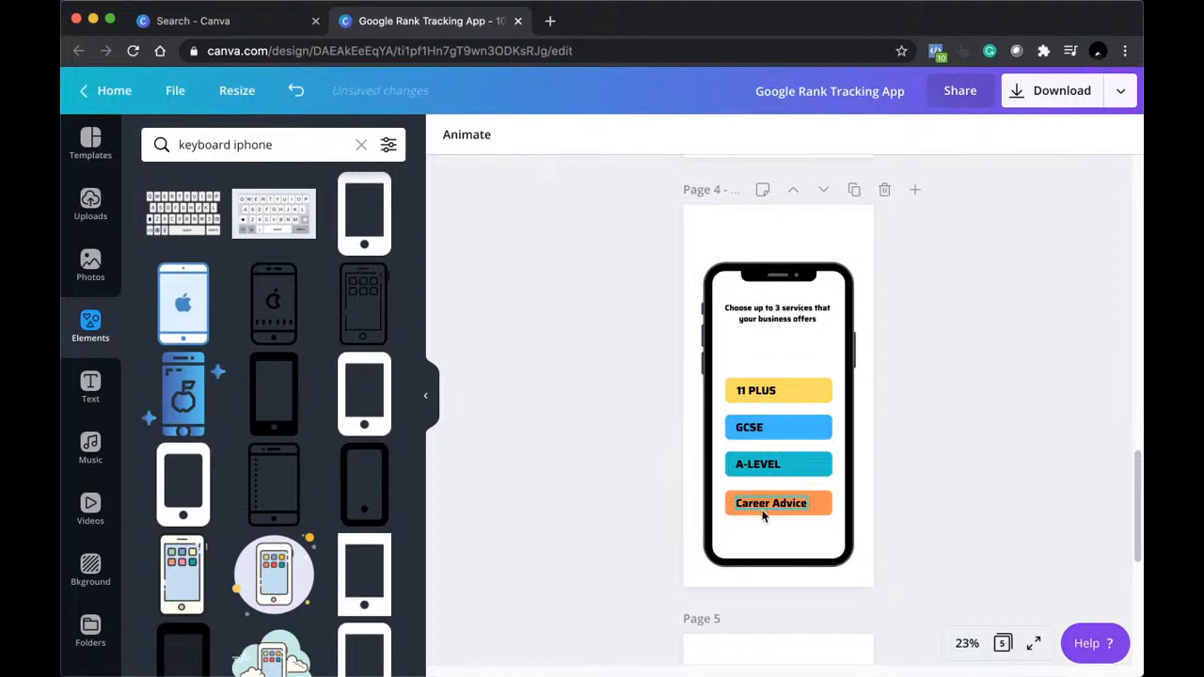
# Change the Career Advice label to "Add Service" and centre it on the orange button.
pyautogui.doubleClick(764, 508)
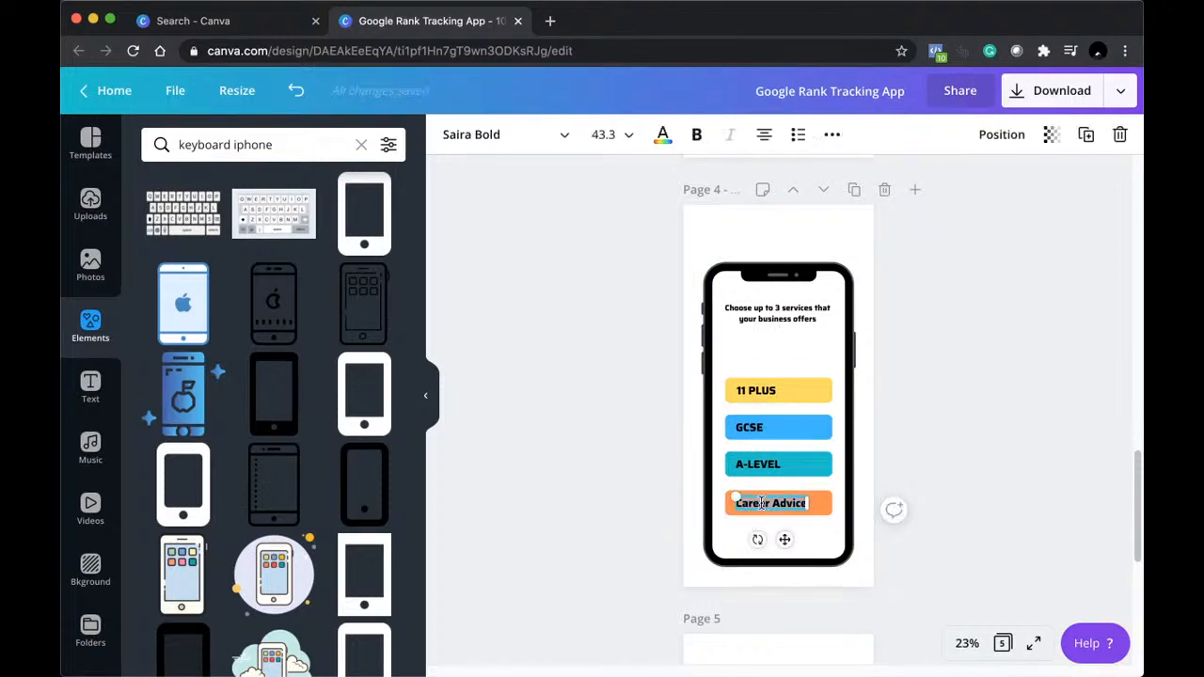
pyautogui.press('BackSpace')
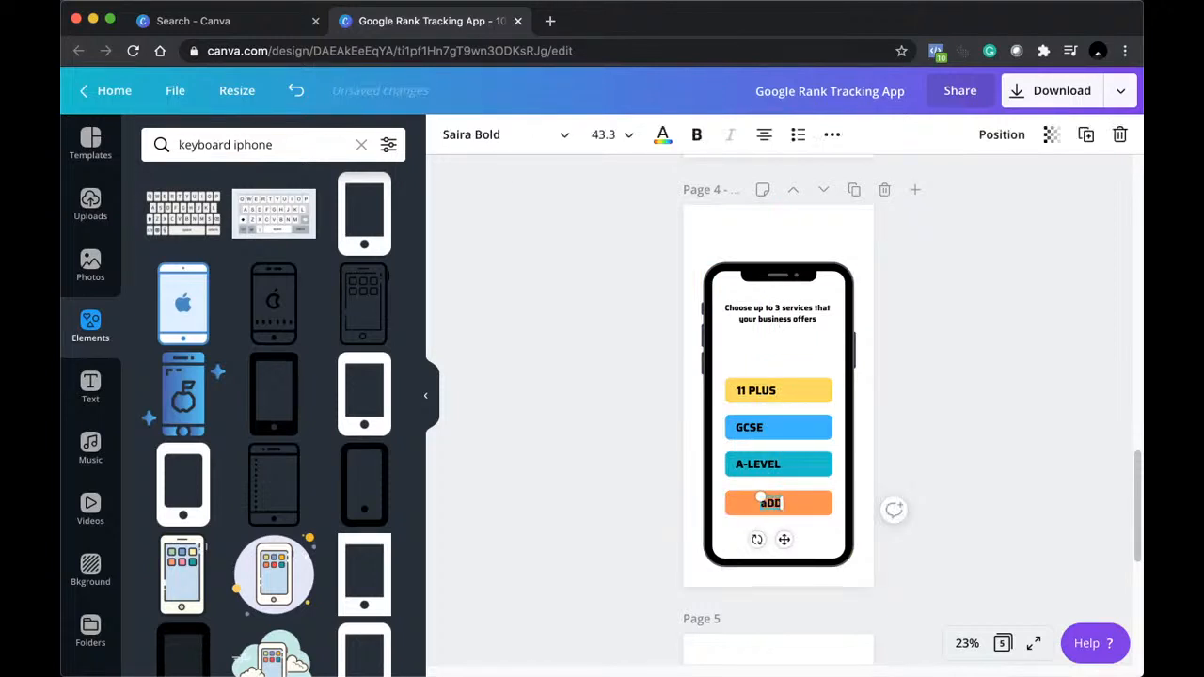
pyautogui.write('Add Service')
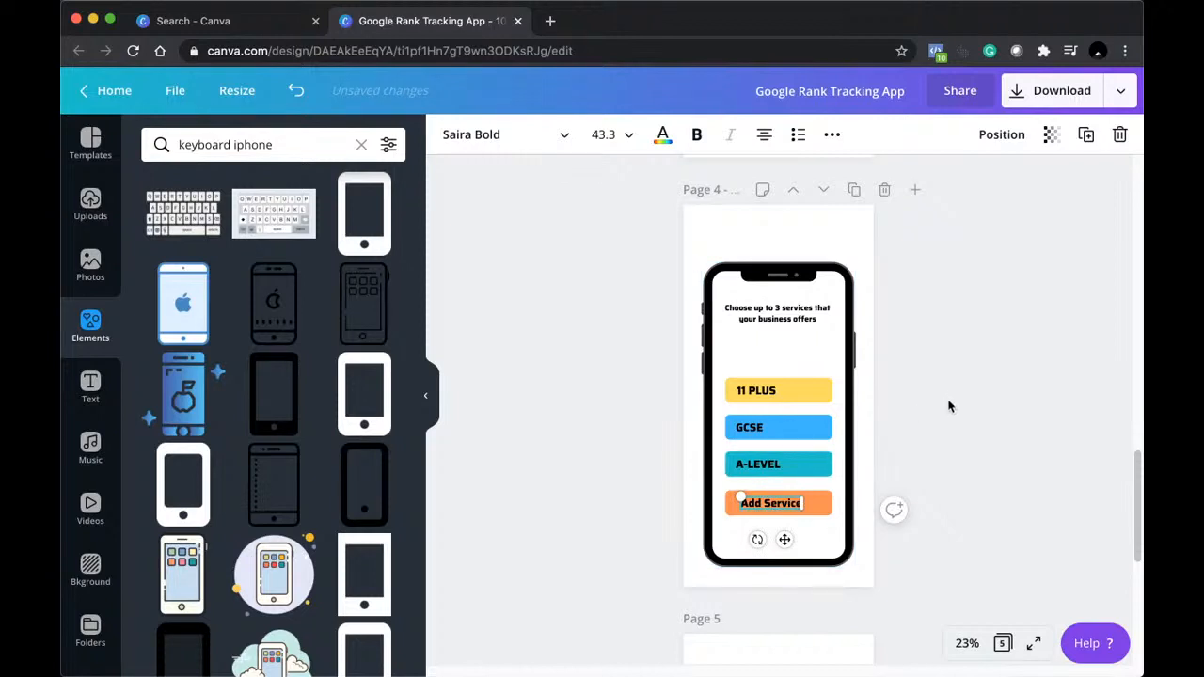
pyautogui.click(929, 442)
pyautogui.moveTo(766, 500); pyautogui.dragTo(777, 503)
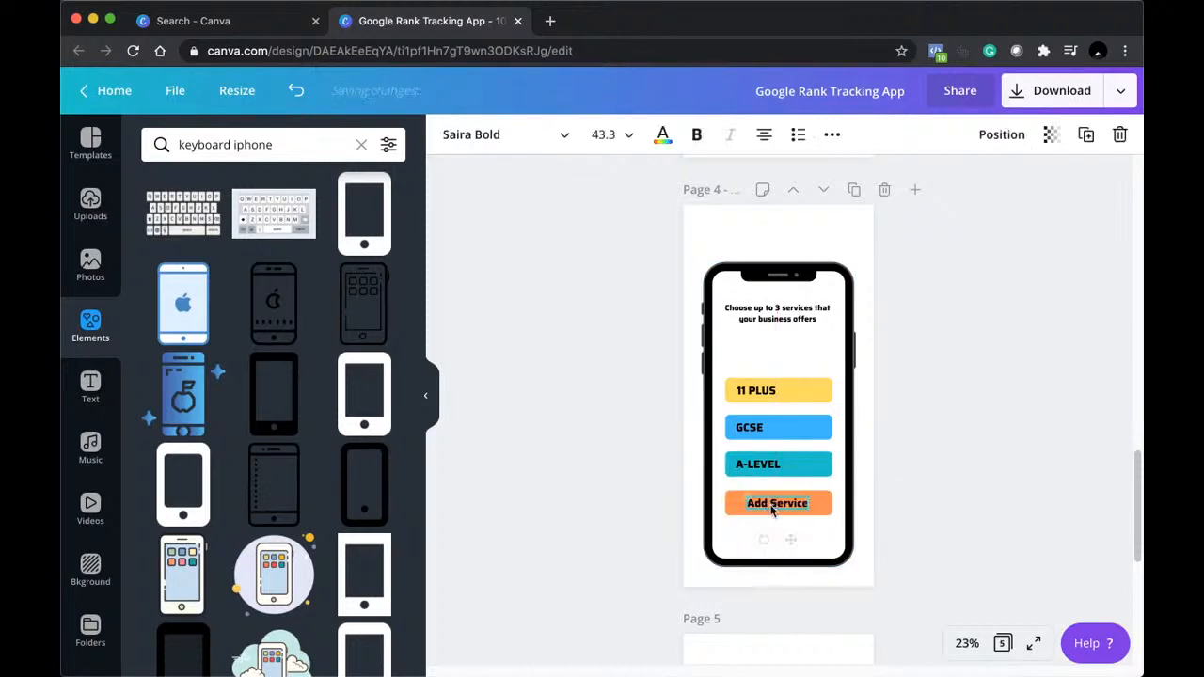
pyautogui.click(956, 429)
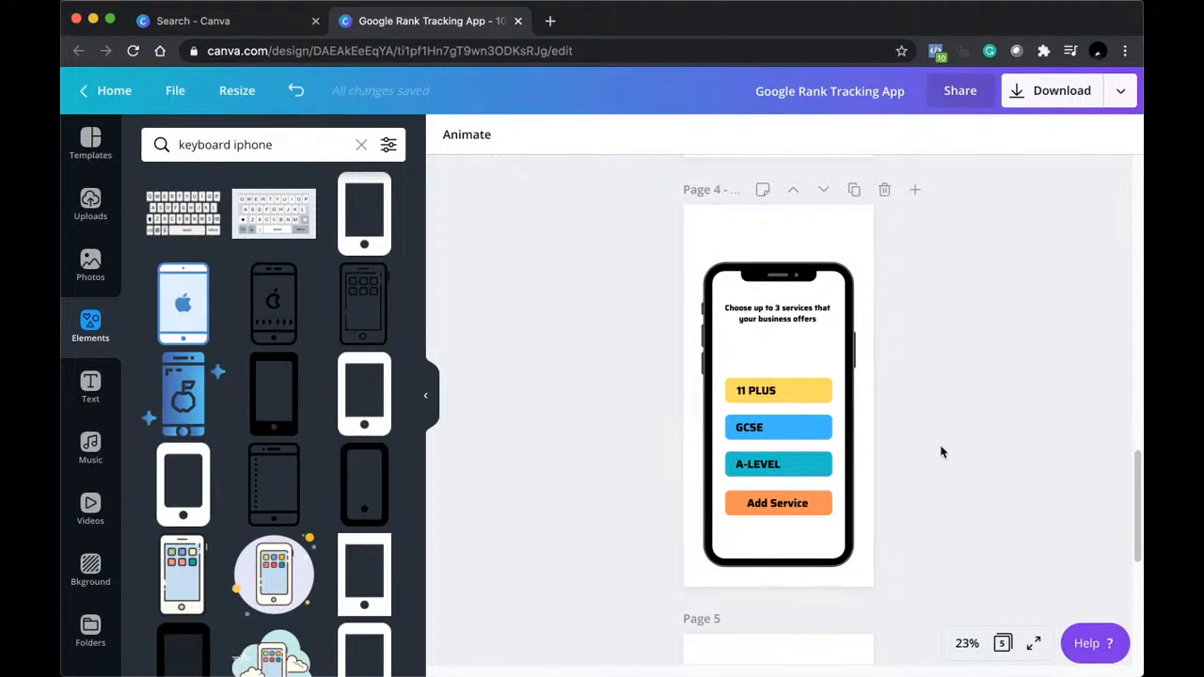
pyautogui.click(800, 317)
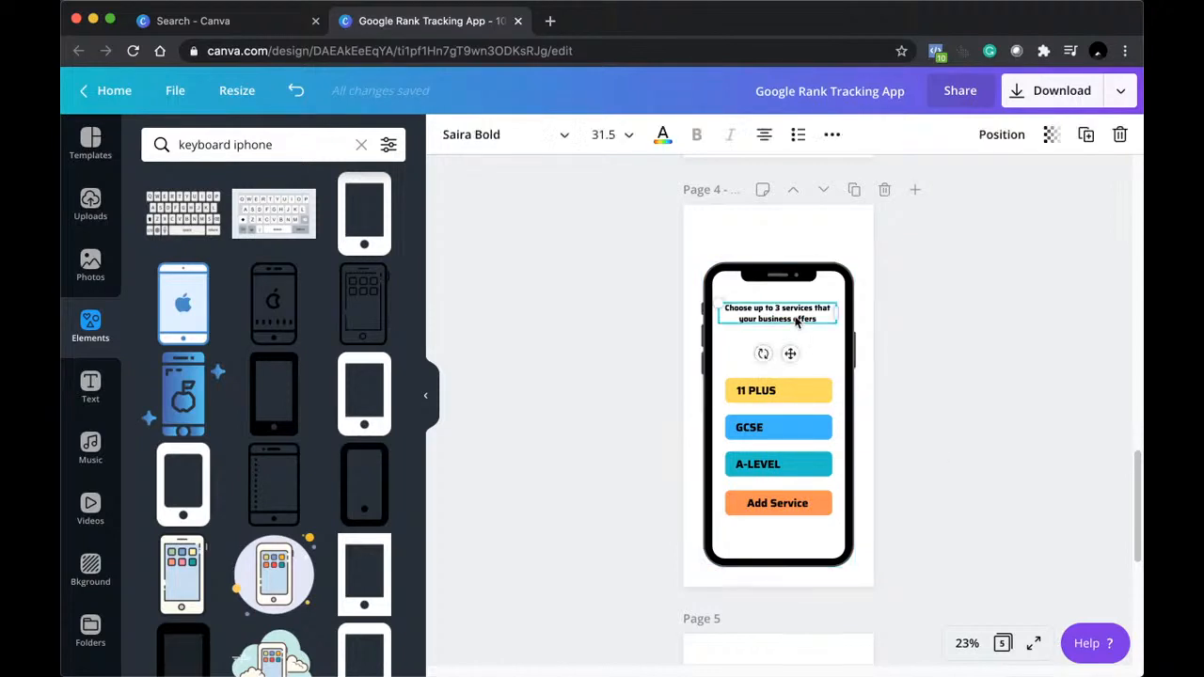
pyautogui.click(797, 318)
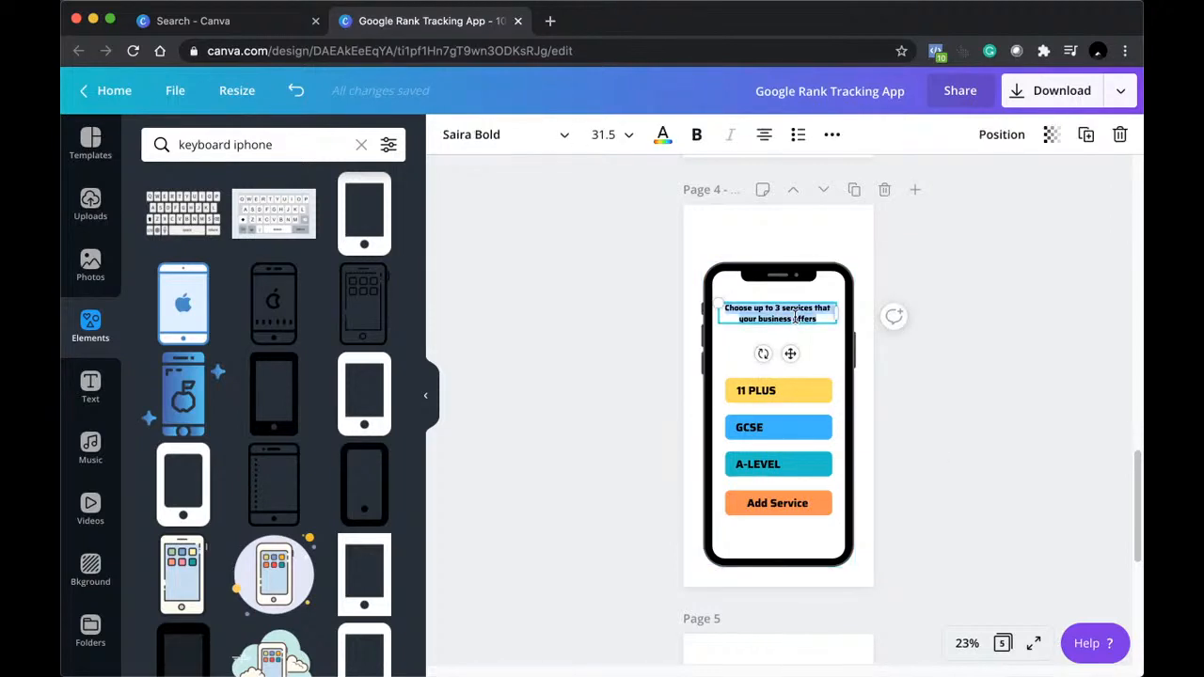
pyautogui.write('https://')
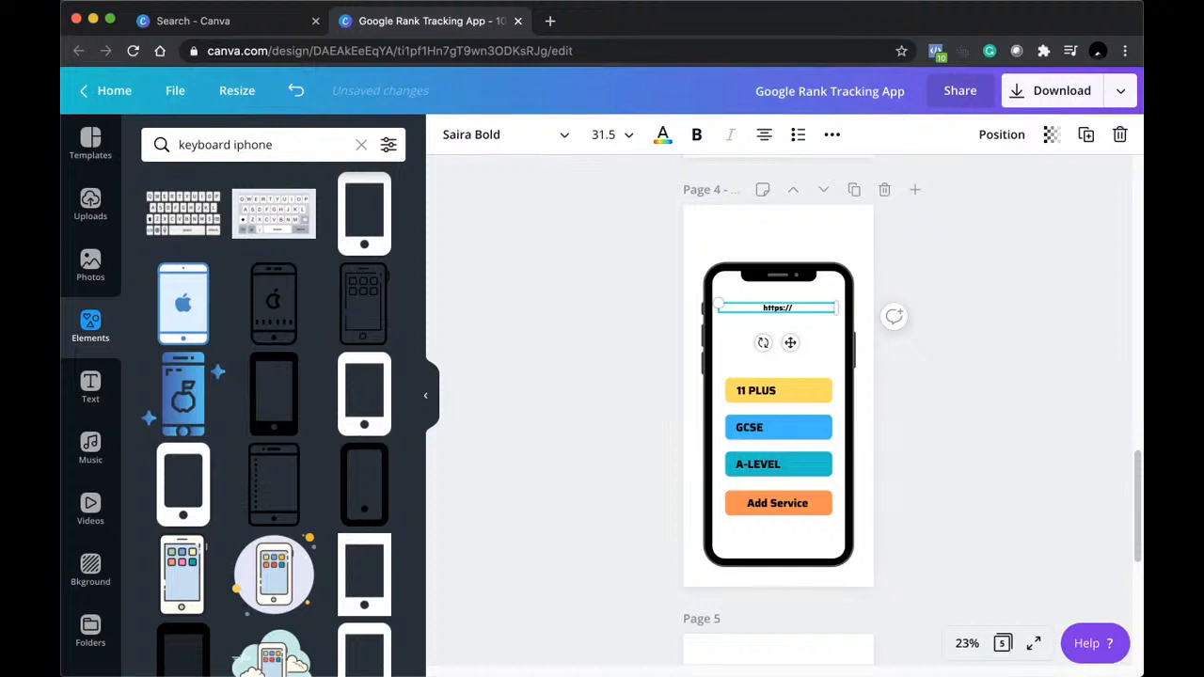
pyautogui.write('thinksmartacademy.co.uk')
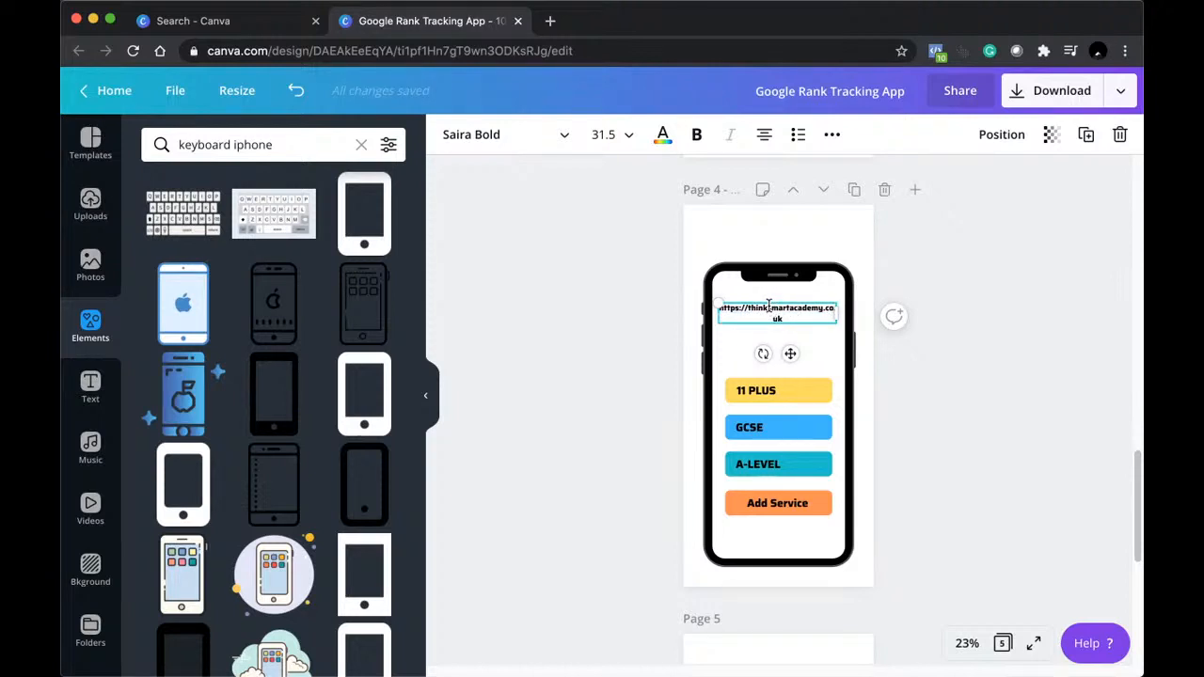
pyautogui.click(963, 310)
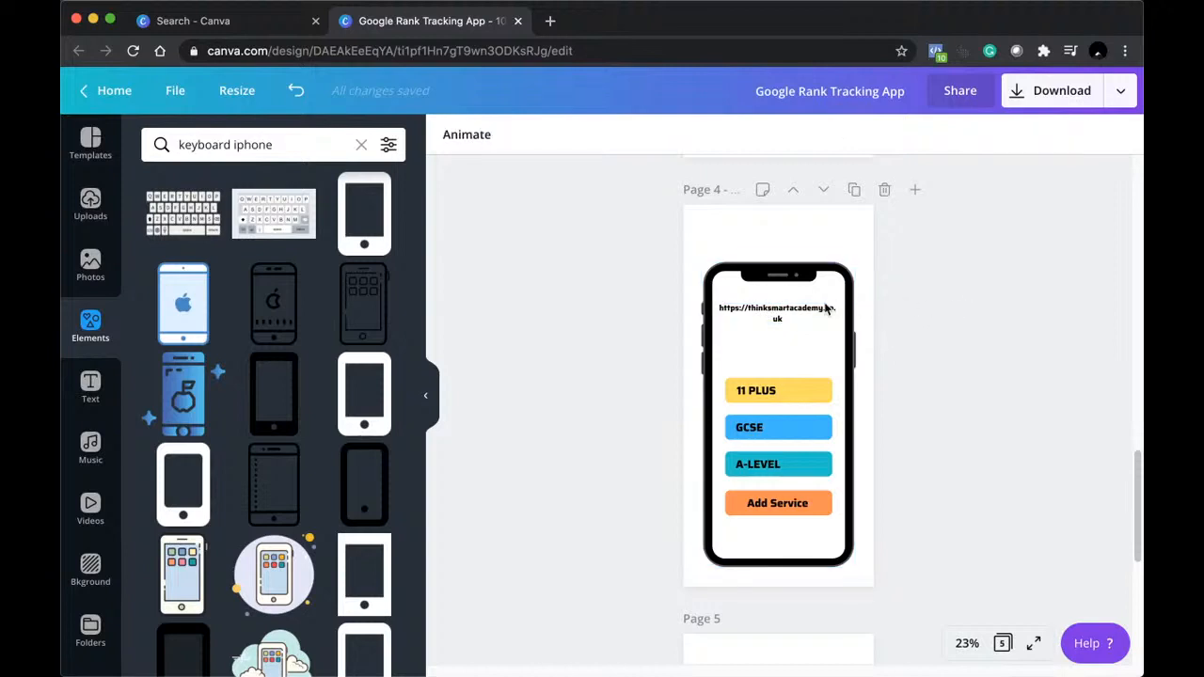
pyautogui.click(818, 311)
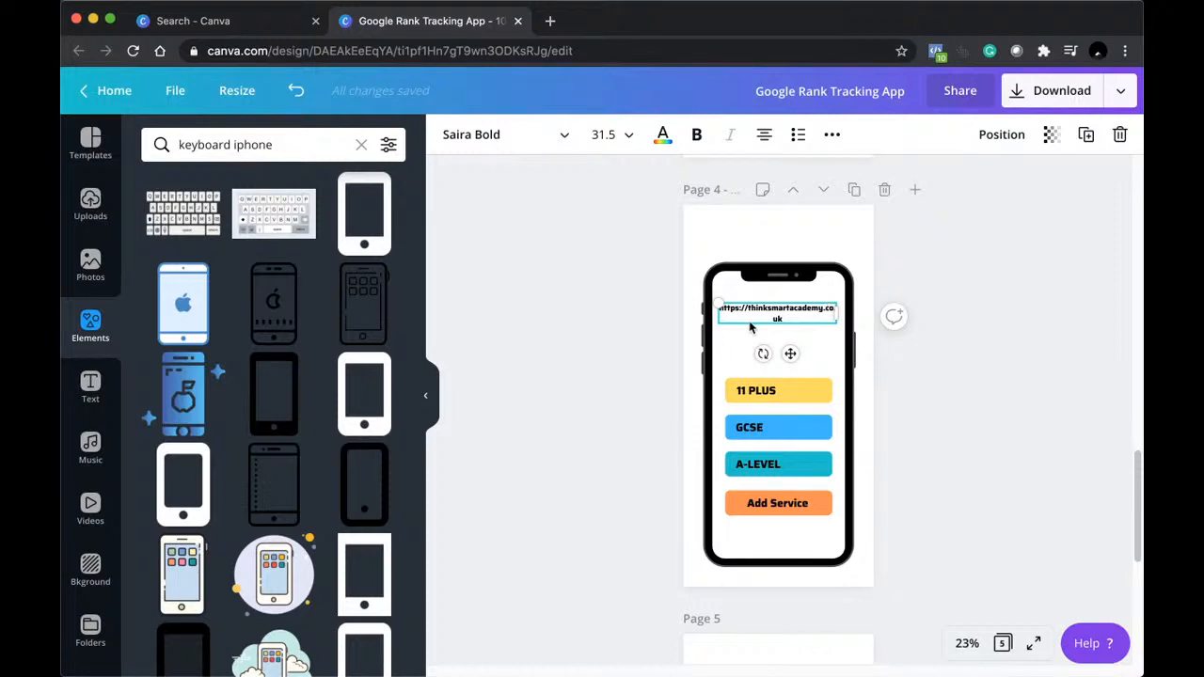
# Open thinksmartacademy.co.uk in a new browser tab and examine the business name and address in its header.
pyautogui.click(548, 23)
pyautogui.write('thinksmartacademy.co.uk')
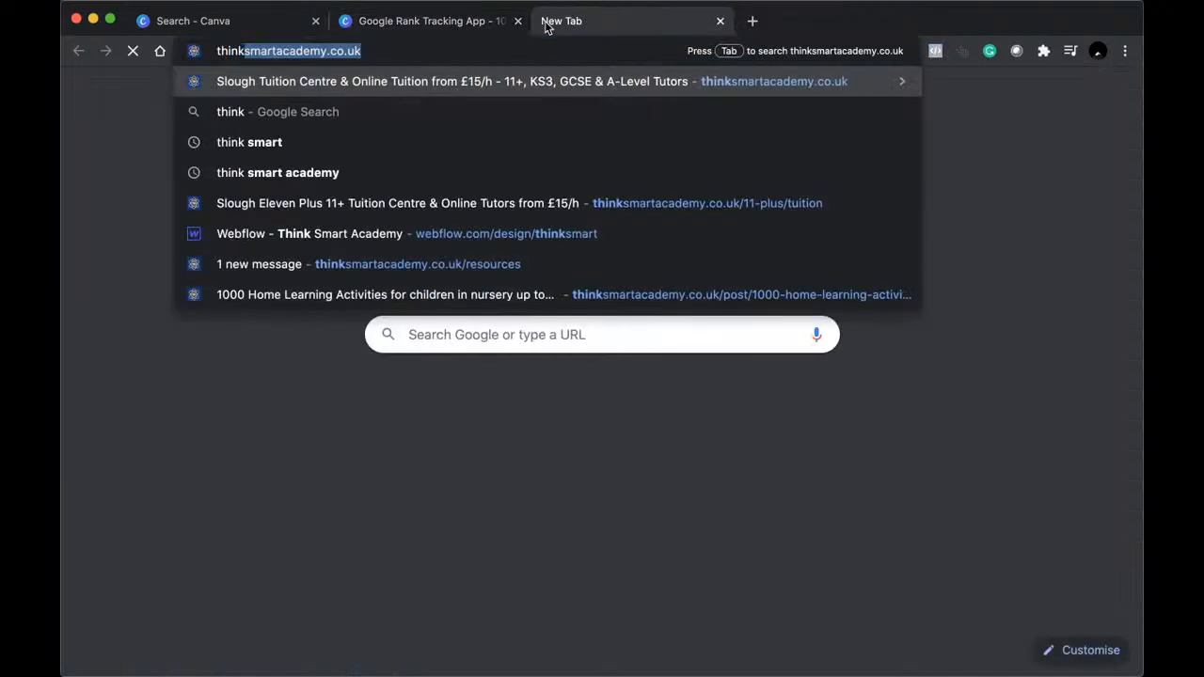
pyautogui.press('Return')
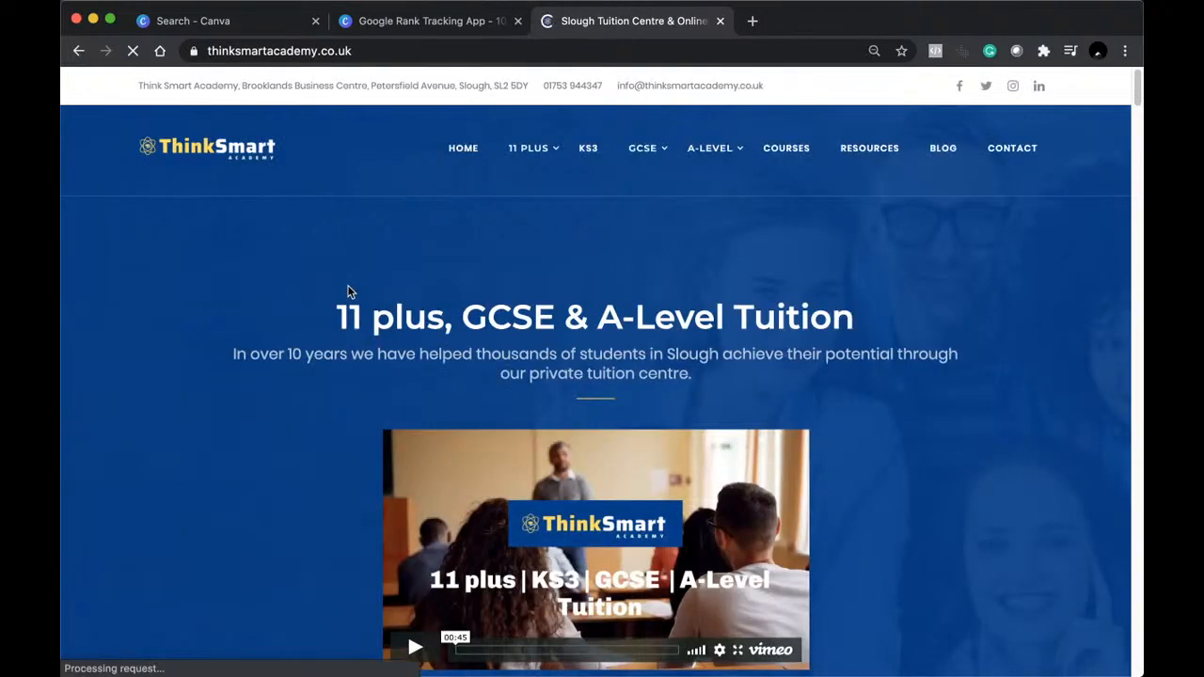
pyautogui.moveTo(235, 86)
pyautogui.mouseDown()
pyautogui.moveTo(129, 86)
pyautogui.moveTo(235, 89)
pyautogui.mouseUp()
pyautogui.click(132, 90)
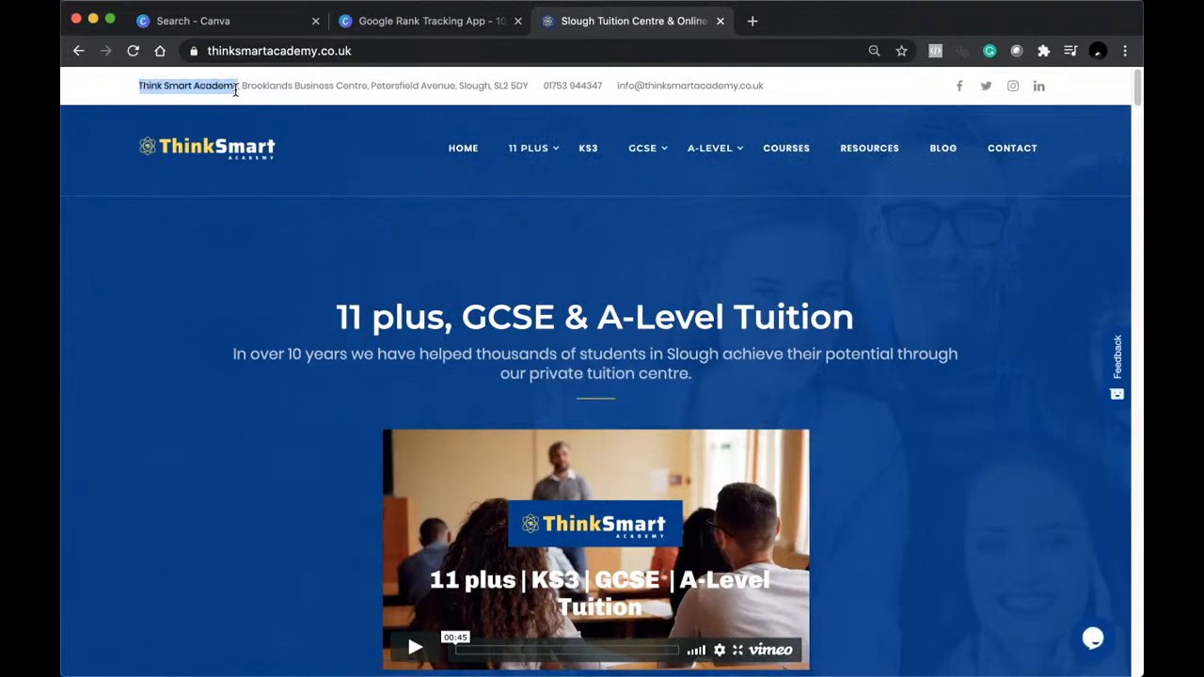
pyautogui.tripleClick(231, 90)
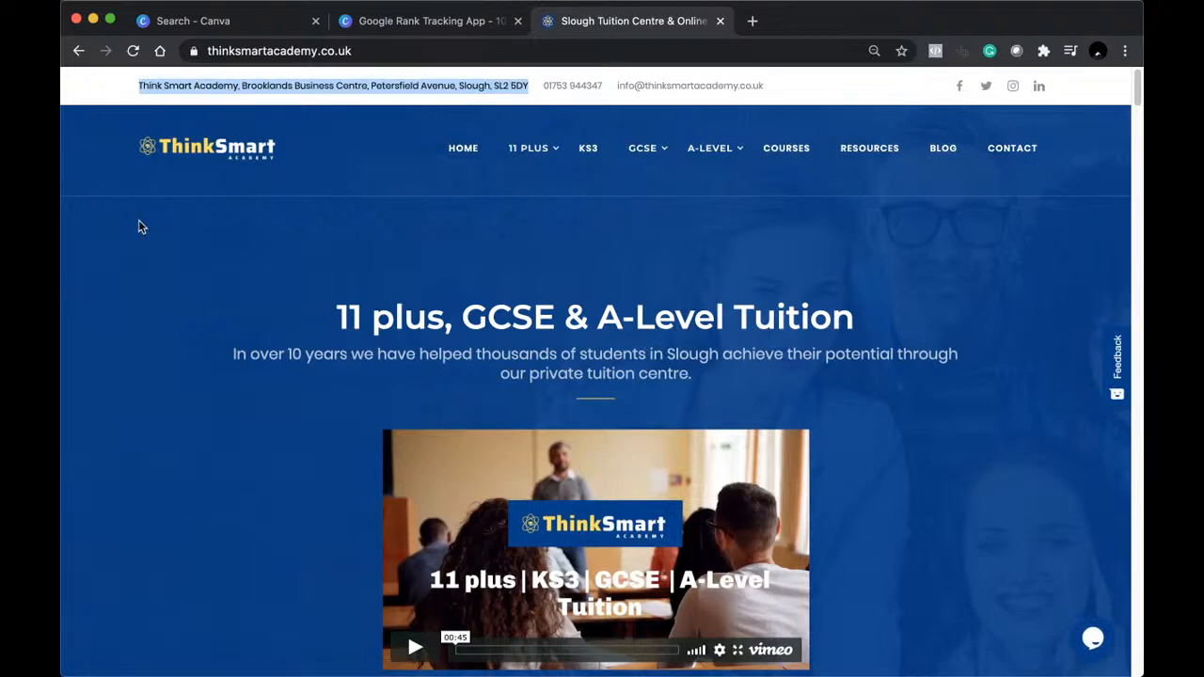
pyautogui.moveTo(1139, 98); pyautogui.dragTo(665, 41)
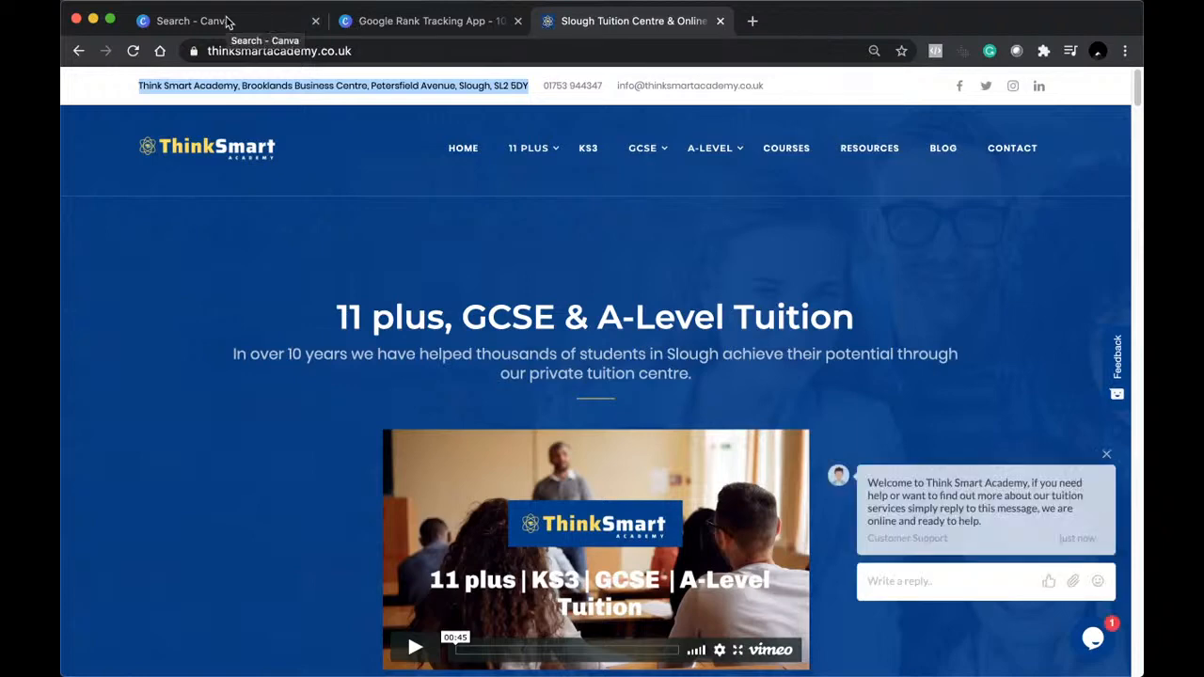
pyautogui.click(278, 24)
pyautogui.click(453, 28)
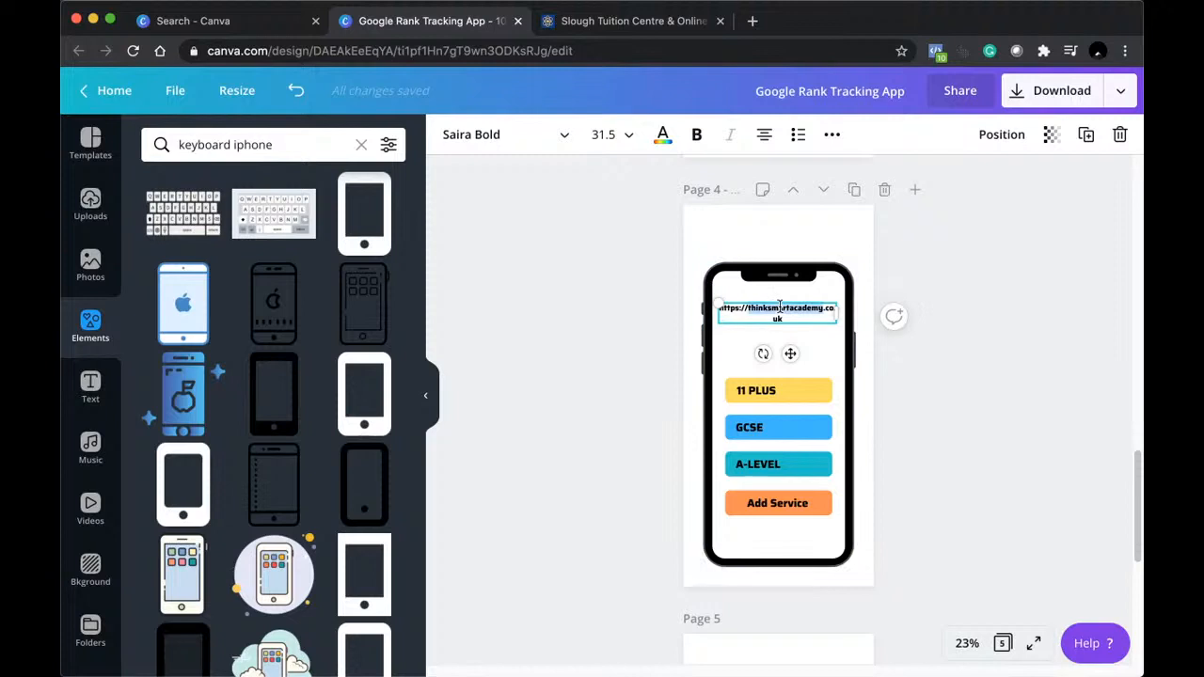
pyautogui.press('Left')
pyautogui.press('shift+super+Left')
pyautogui.press('BackSpace')
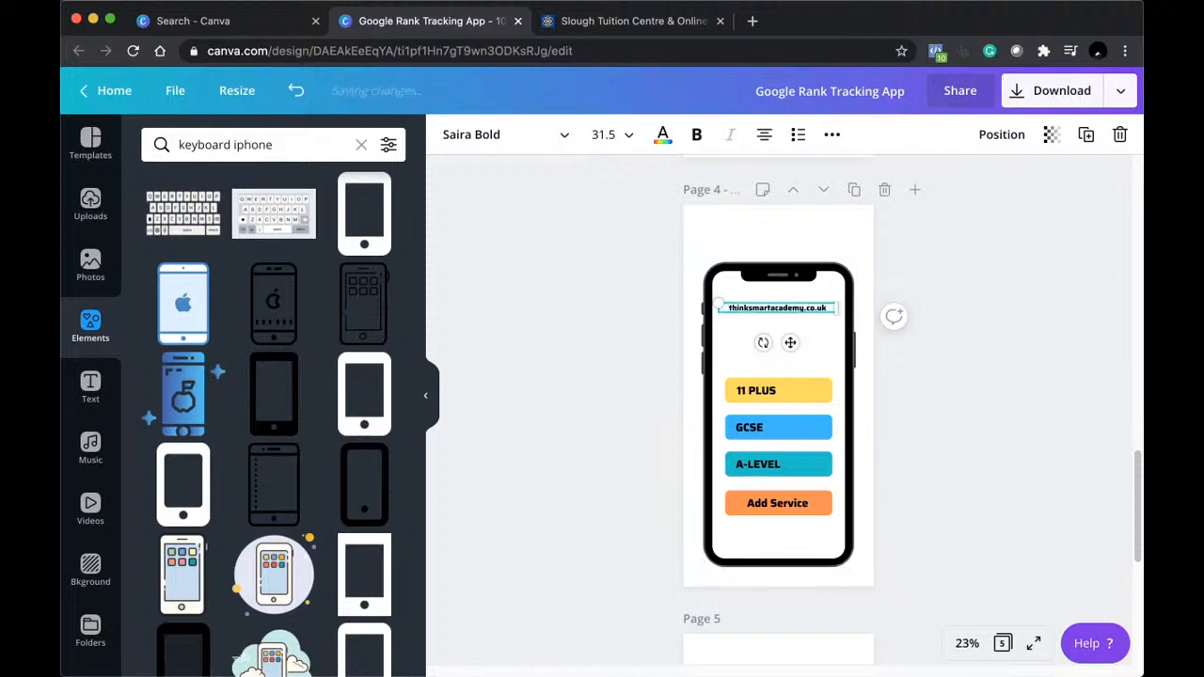
# Move the thinksmartacademy.co.uk heading up closer to the phone's notch.
pyautogui.click(976, 287)
pyautogui.click(785, 308)
pyautogui.moveTo(792, 311); pyautogui.dragTo(789, 295)
pyautogui.click(617, 321)
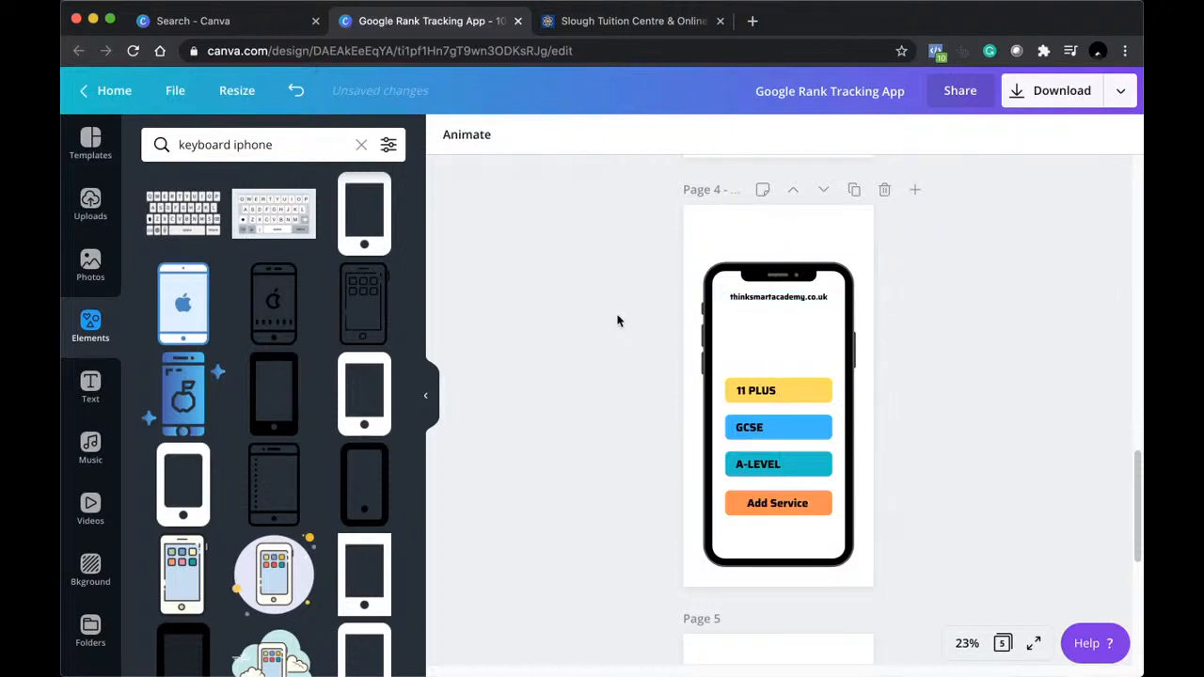
# Search the elements for "trophy", add the plain gold trophy with a blue base, and shrink it to fit centred above the 11 PLUS button.
pyautogui.tripleClick(261, 144)
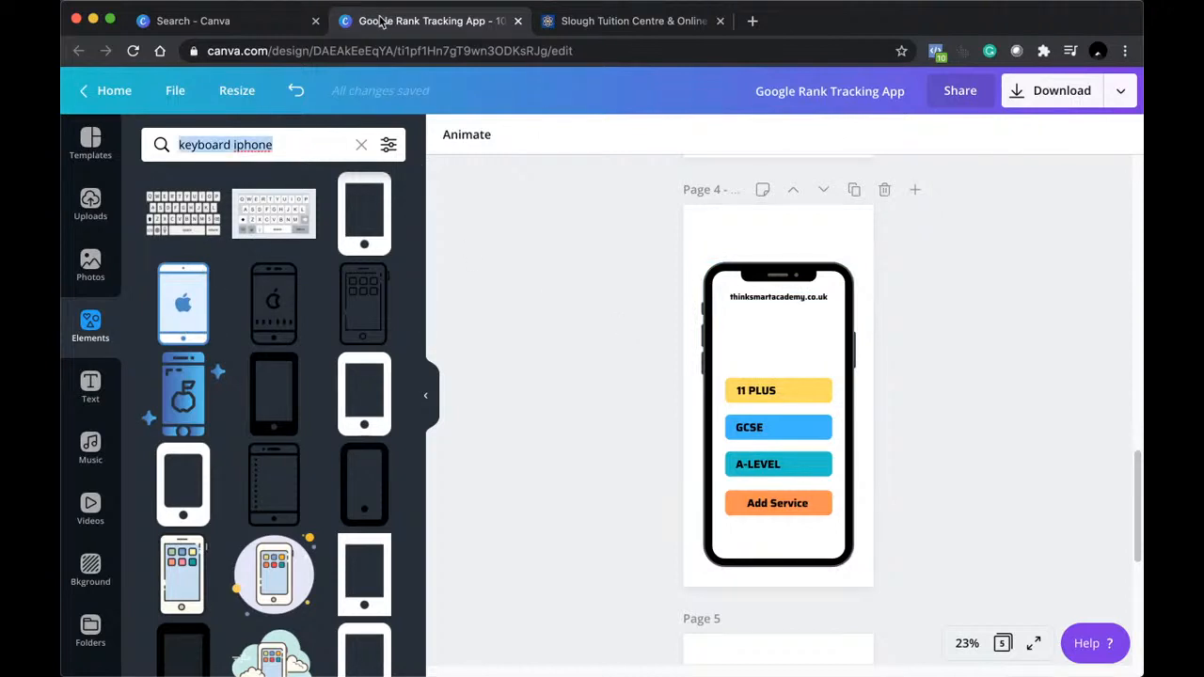
pyautogui.write('trophy')
pyautogui.press('Return')
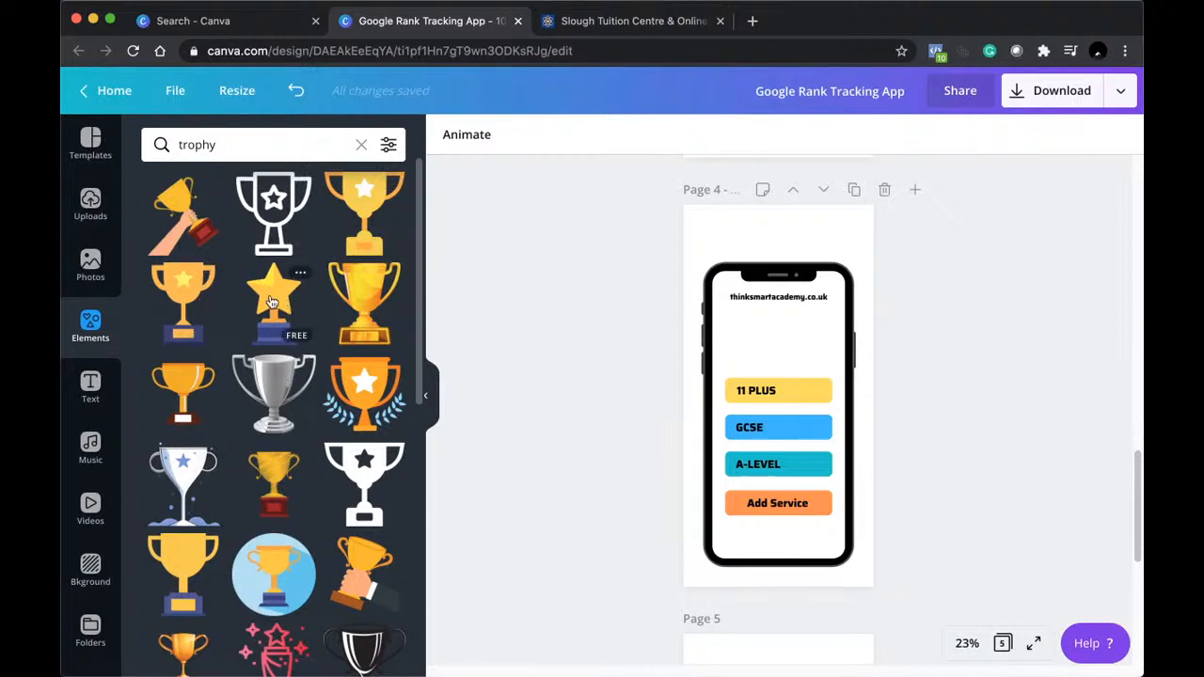
pyautogui.click(178, 567)
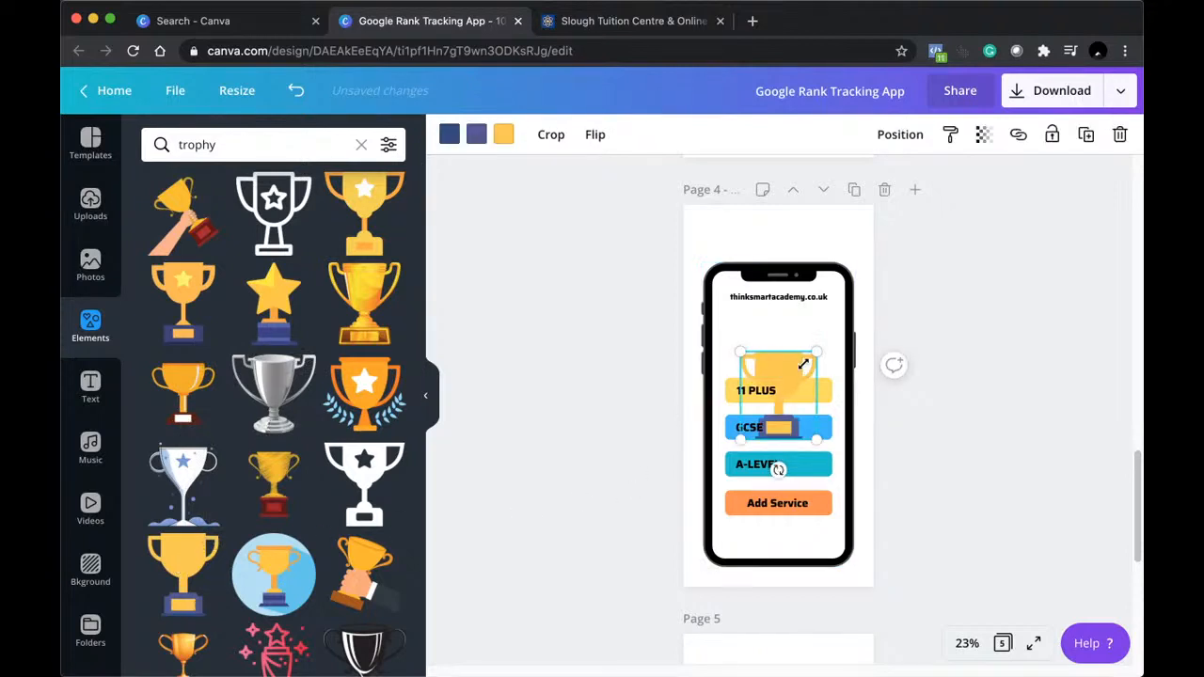
pyautogui.moveTo(785, 383); pyautogui.dragTo(805, 348)
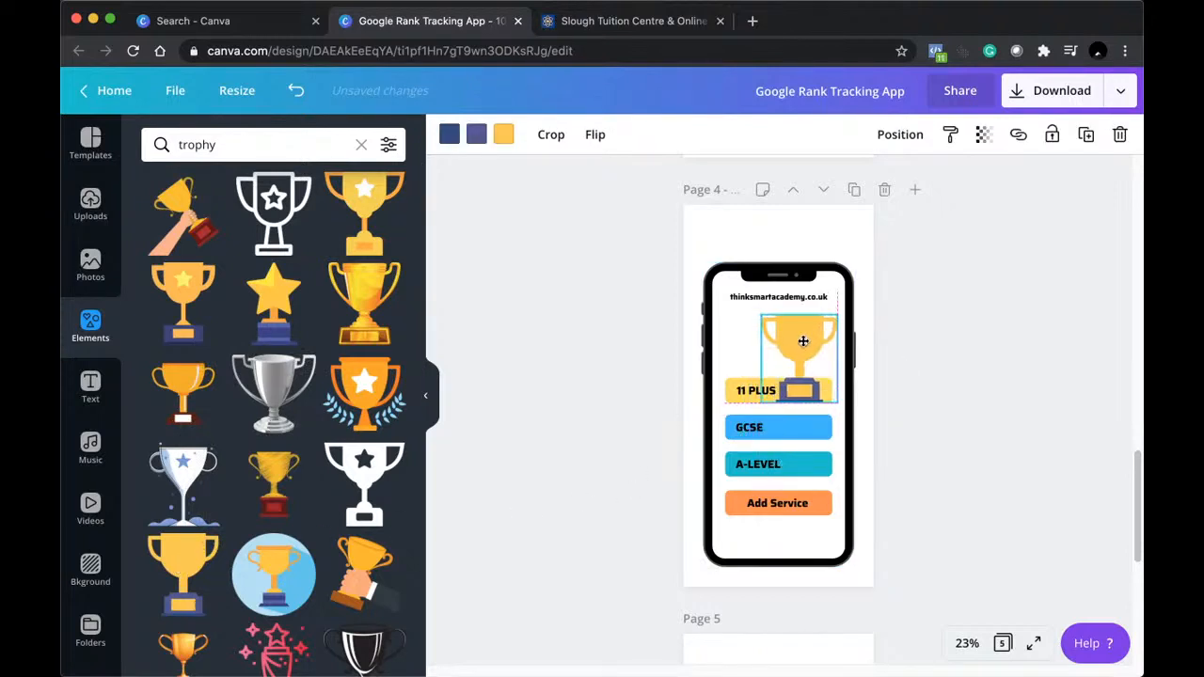
pyautogui.moveTo(762, 401); pyautogui.dragTo(771, 344)
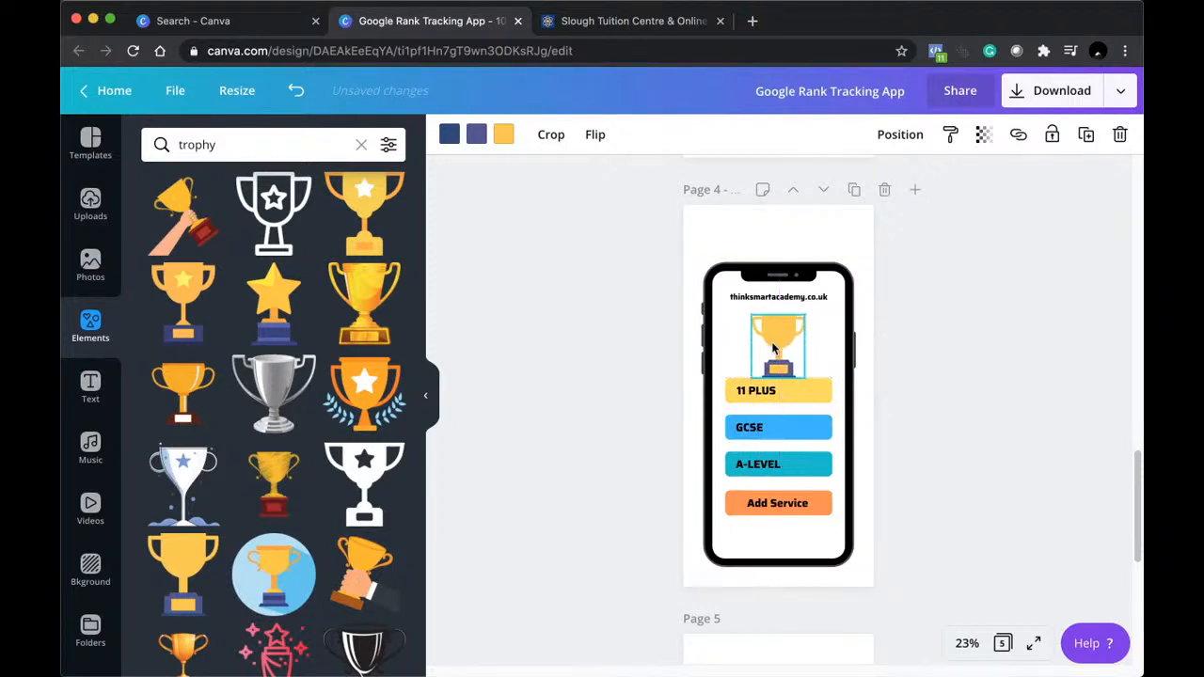
# Select the four service buttons with their labels and move them down together to leave space beneath the trophy.
pyautogui.click(789, 396)
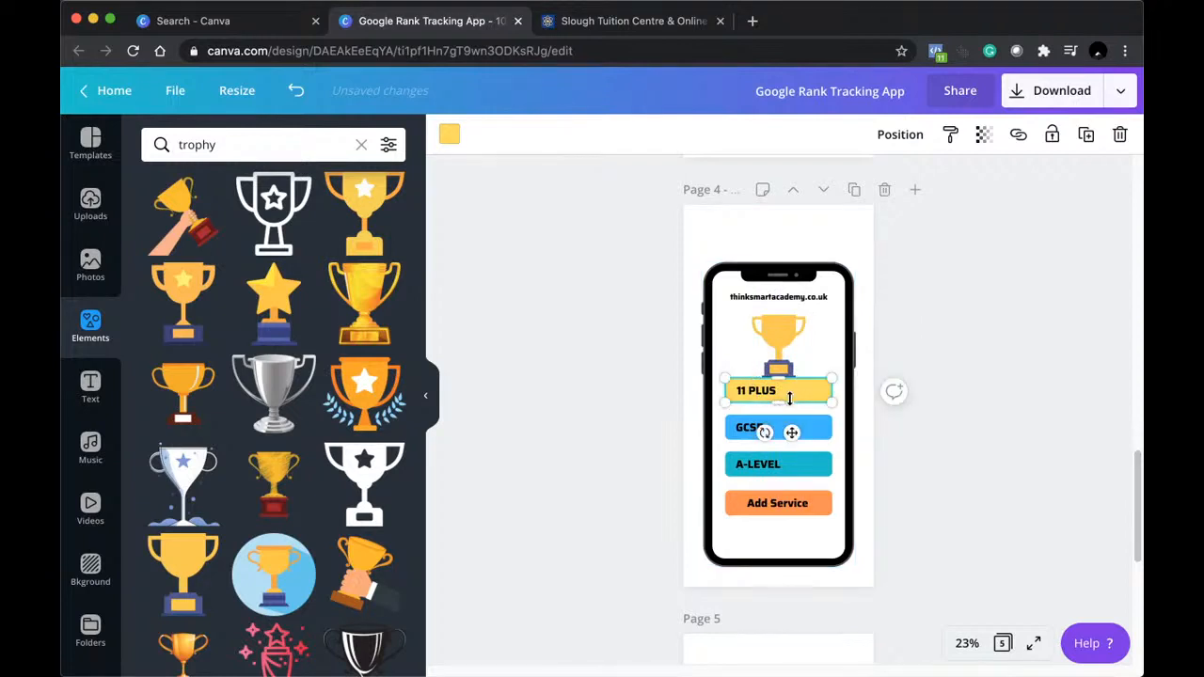
pyautogui.doubleClick(790, 395)
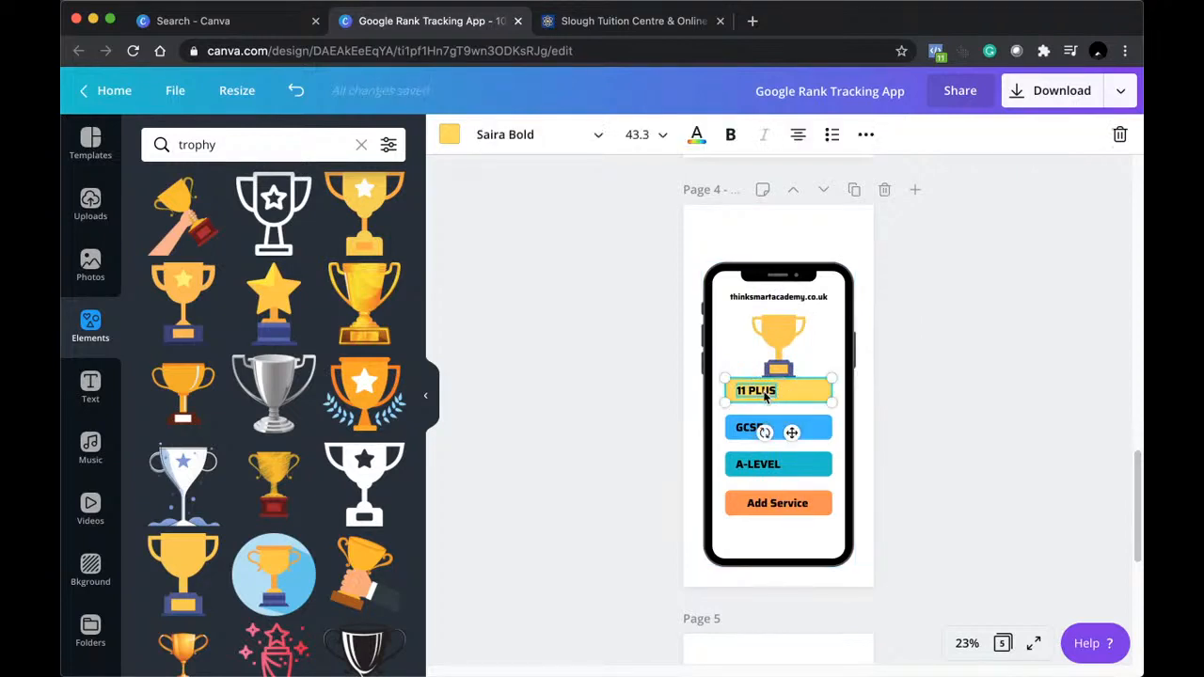
pyautogui.keyDown('shift'); pyautogui.click(776, 428); pyautogui.keyUp('shift')
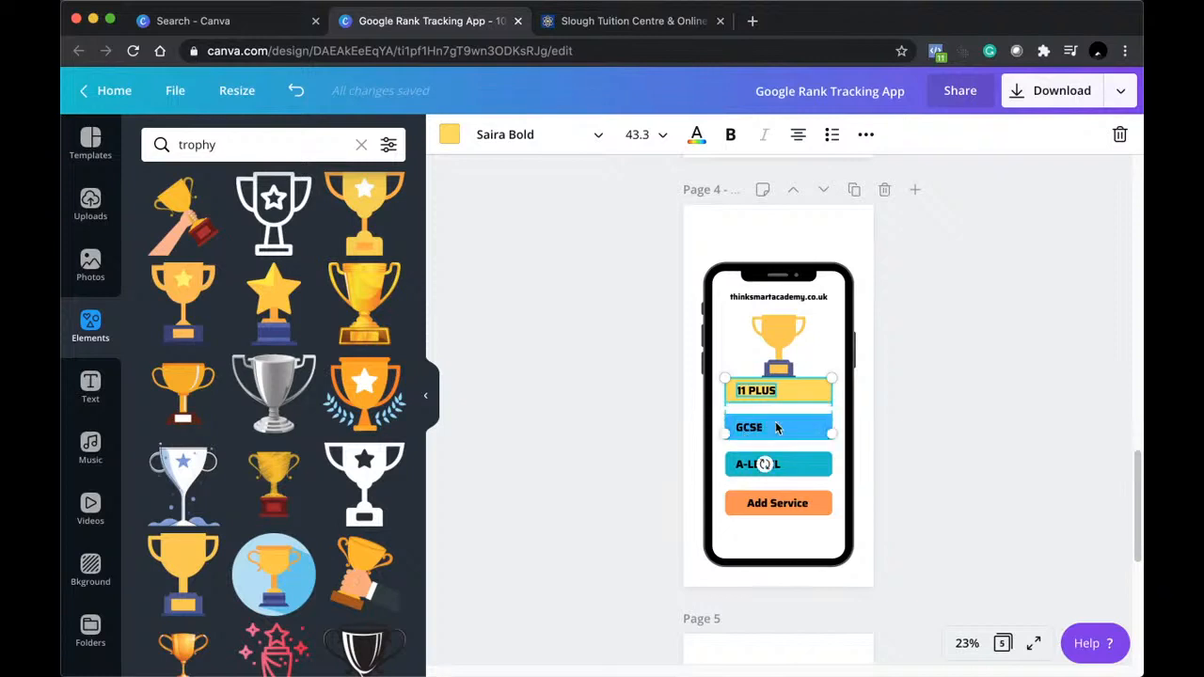
pyautogui.keyDown('shift'); pyautogui.click(799, 435); pyautogui.keyUp('shift')
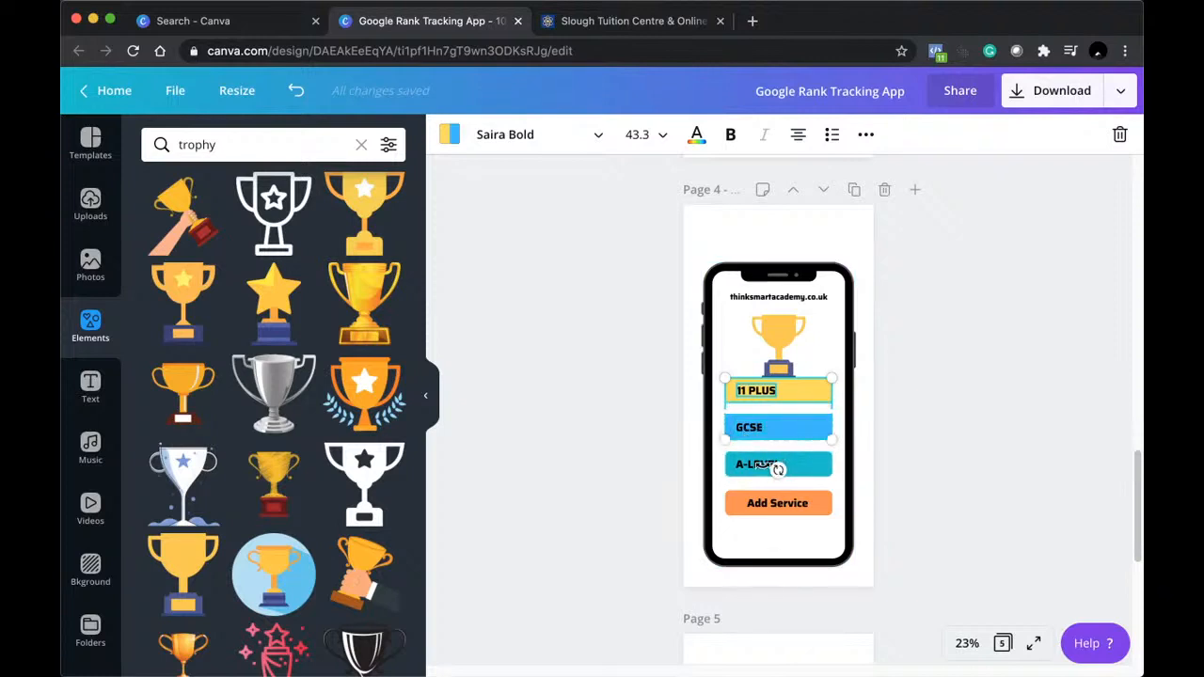
pyautogui.keyDown('shift'); pyautogui.click(791, 471); pyautogui.keyUp('shift')
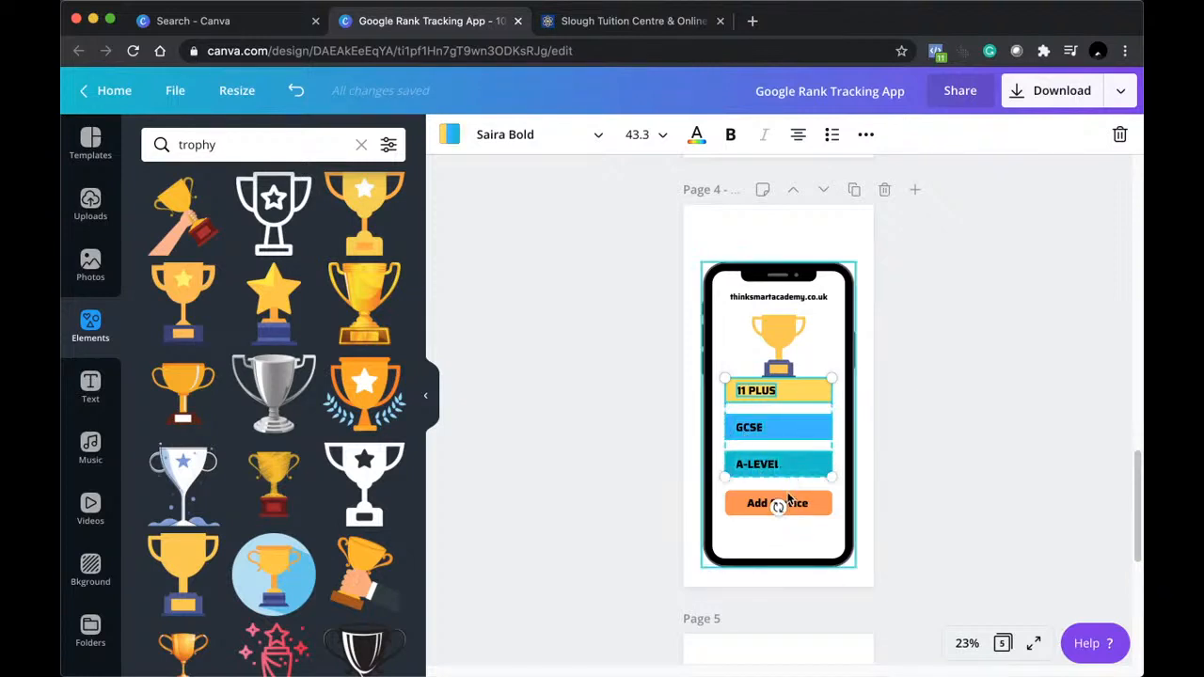
pyautogui.keyDown('shift'); pyautogui.click(789, 504); pyautogui.keyUp('shift')
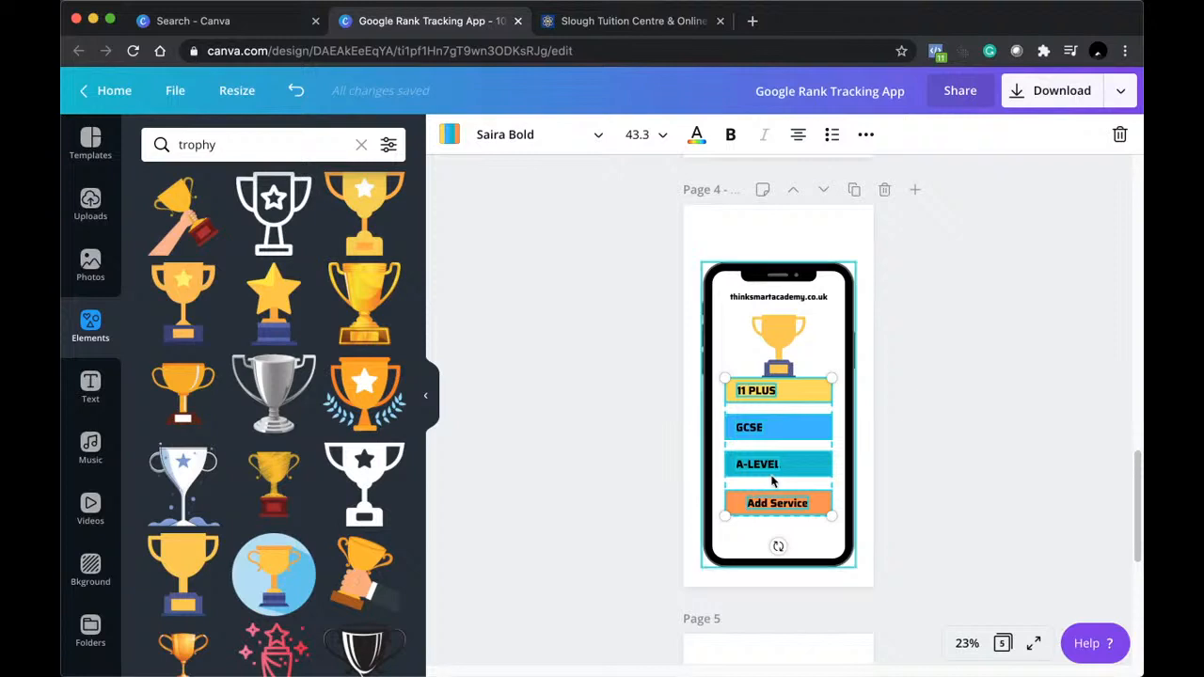
pyautogui.moveTo(794, 470); pyautogui.dragTo(797, 497)
# Move the trophy down slightly, keeping it horizontally centred between the web address and the 11 PLUS button.
pyautogui.click(778, 350)
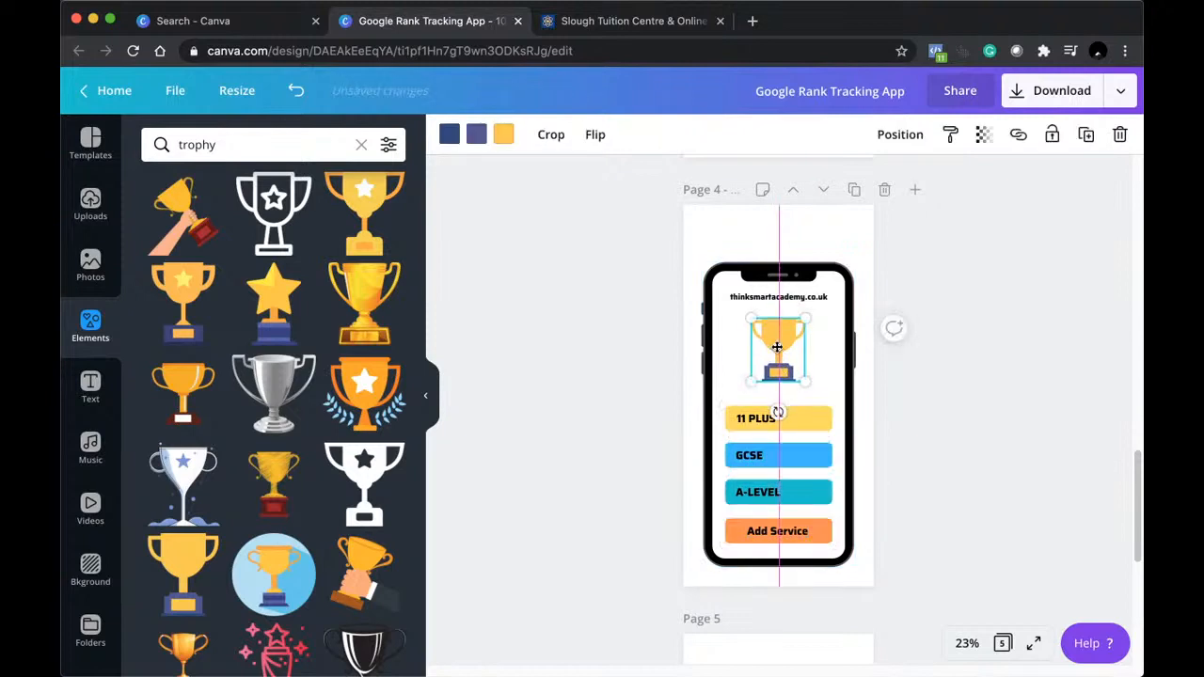
pyautogui.moveTo(777, 347); pyautogui.dragTo(778, 347)
pyautogui.click(943, 310)
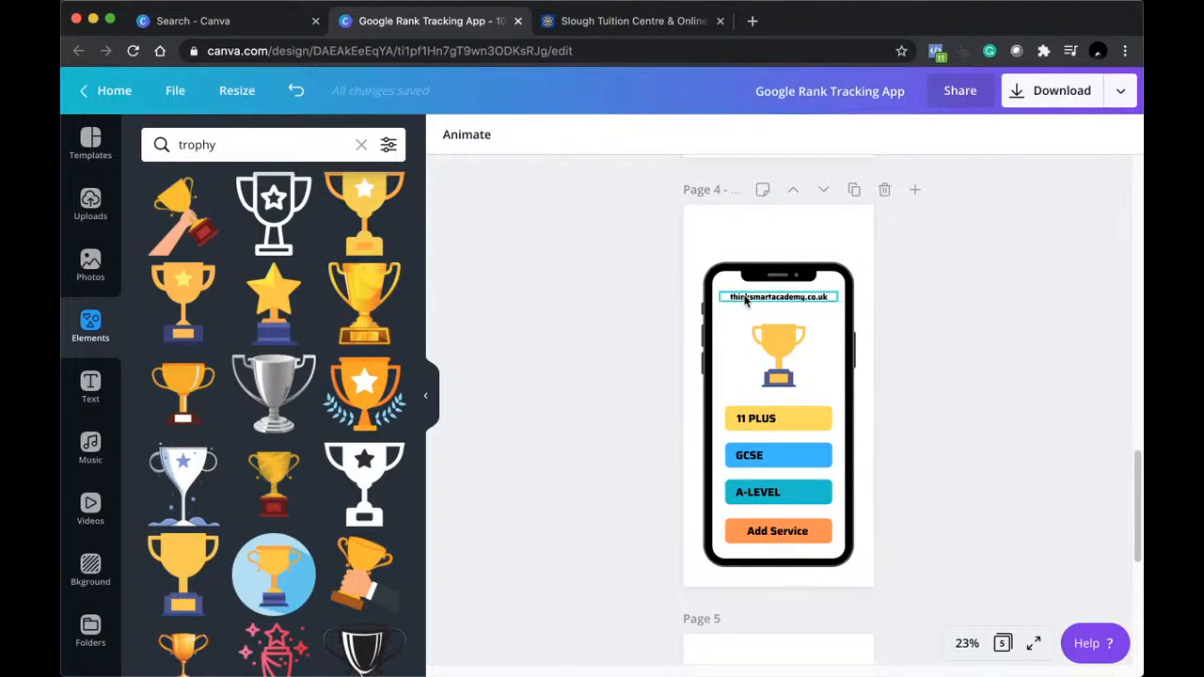
# Duplicate the 11 PLUS label and place the copy between the web address and the trophy.
pyautogui.click(755, 422)
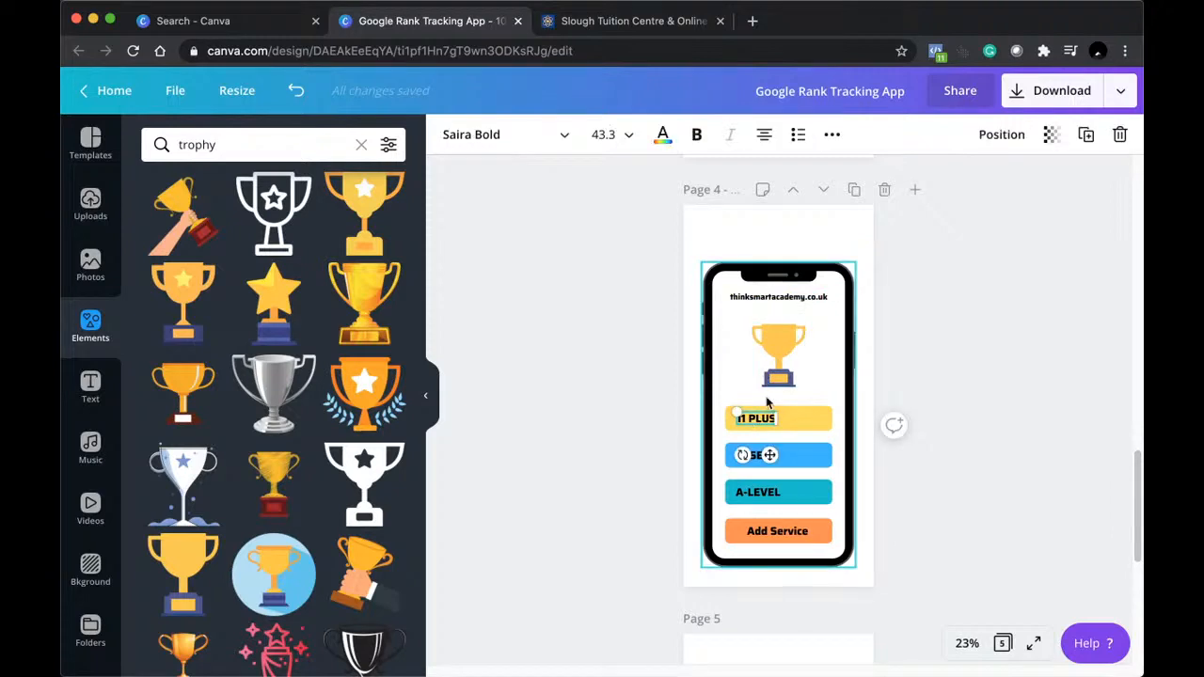
pyautogui.press('super+v')
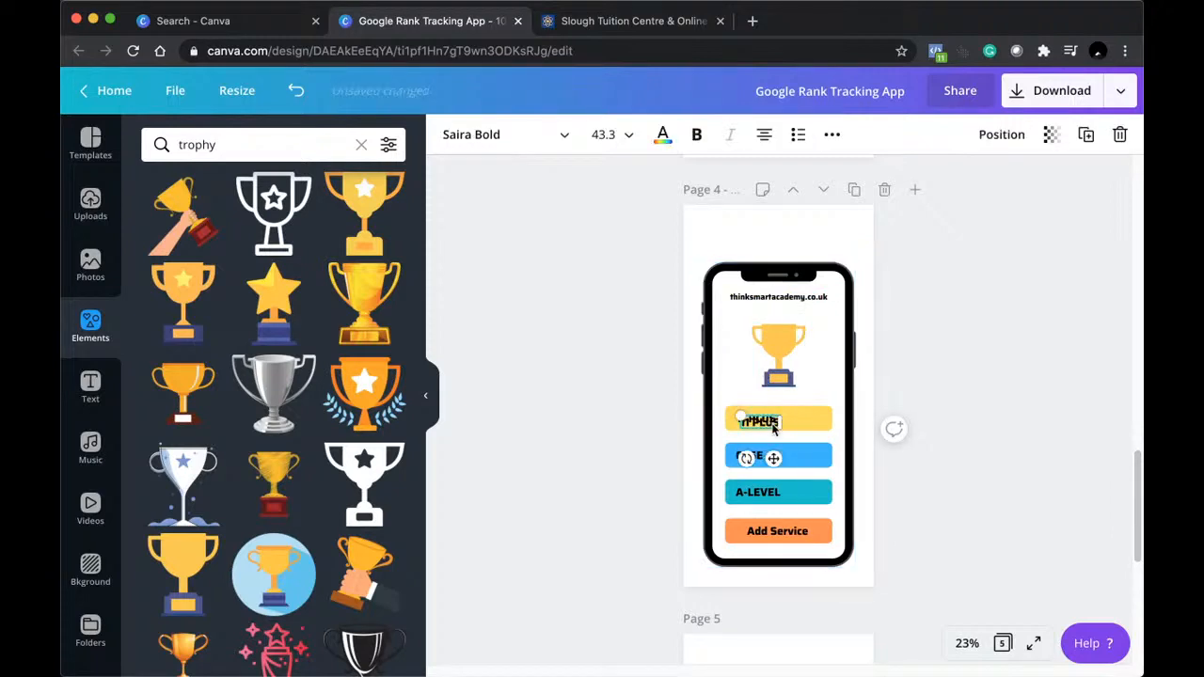
pyautogui.moveTo(767, 420); pyautogui.dragTo(782, 308)
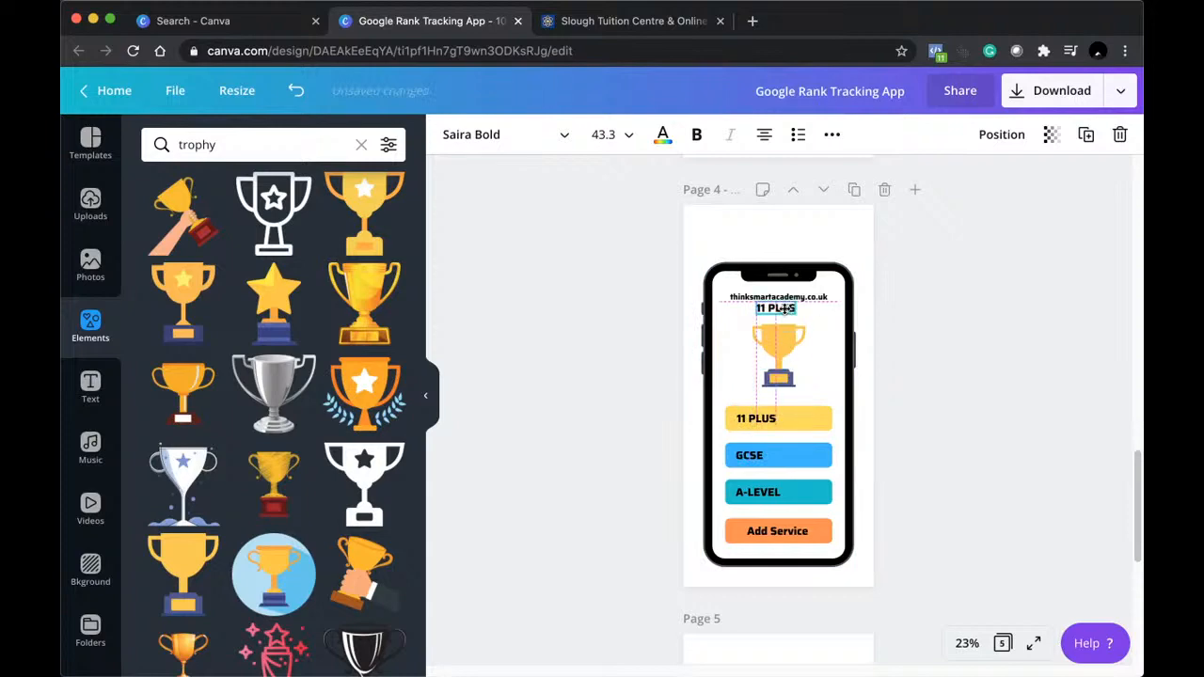
# Switch to the academy website's browser tab and search Google for "11 plus tuition in slough".
pyautogui.click(640, 20)
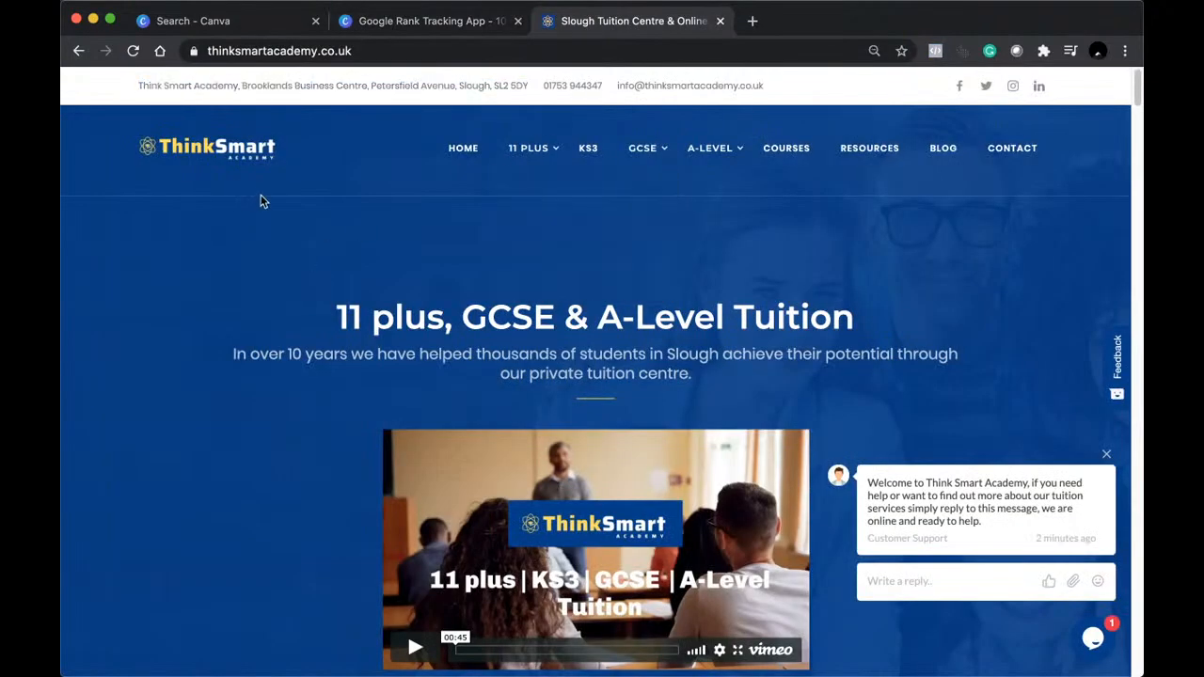
pyautogui.doubleClick(481, 85)
pyautogui.doubleClick(460, 55)
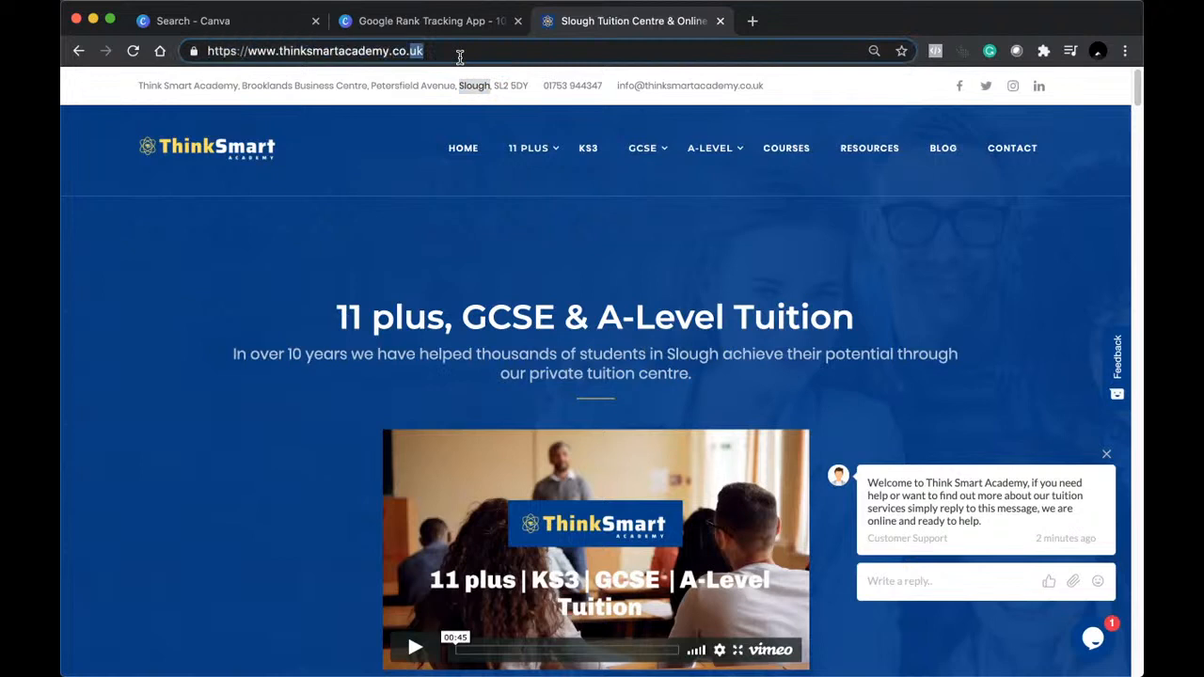
pyautogui.tripleClick(460, 55)
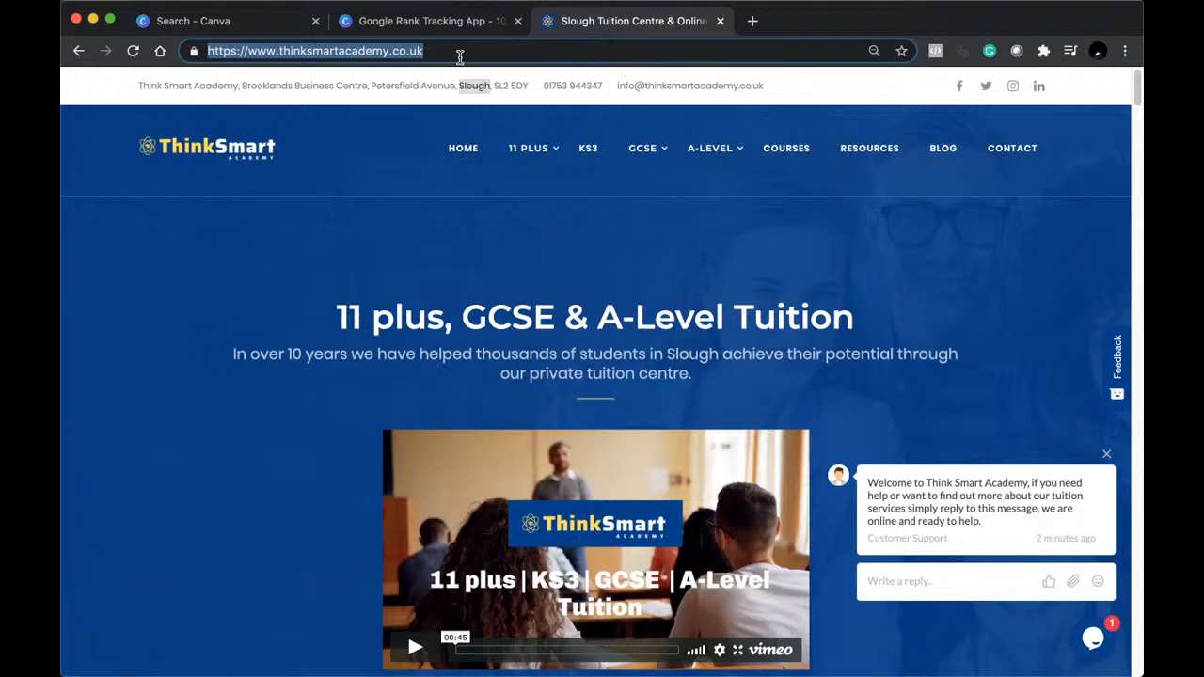
pyautogui.write('11')
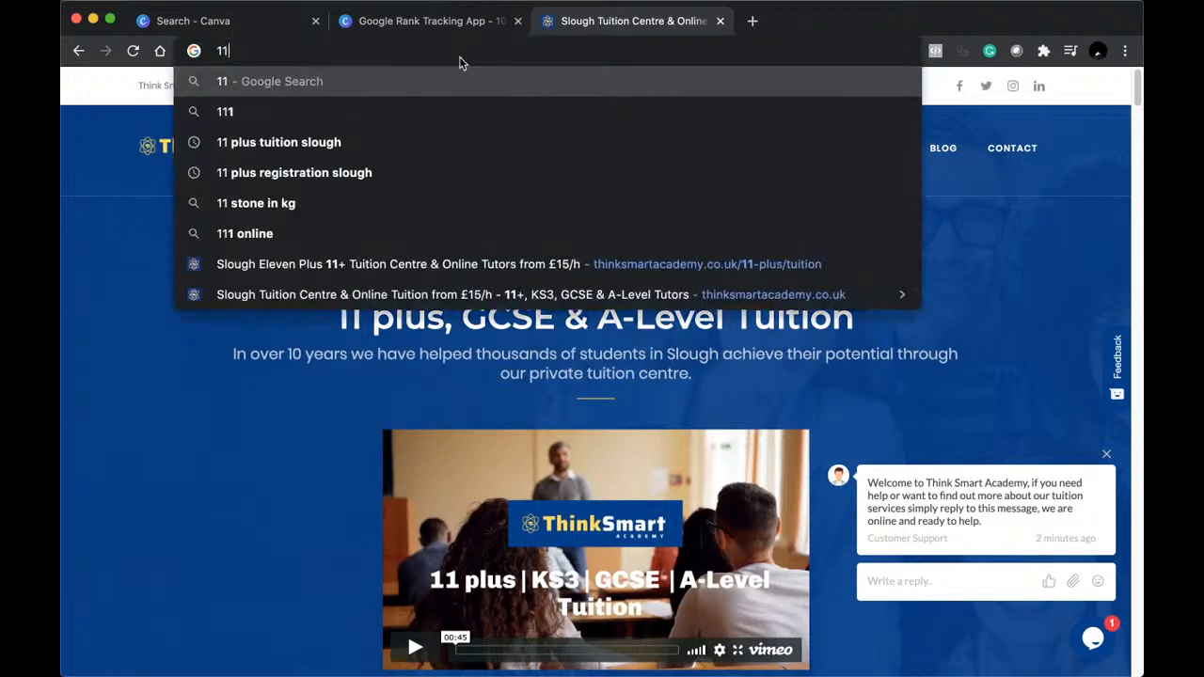
pyautogui.write(' plus tuition in slough')
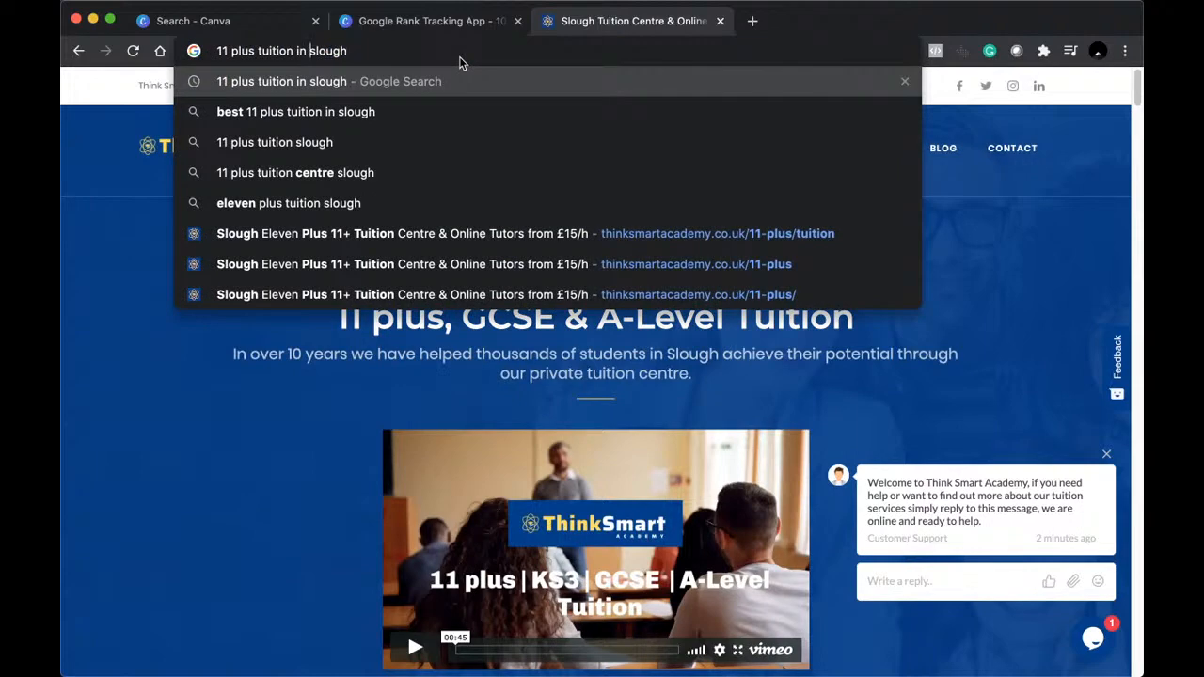
pyautogui.press('Return')
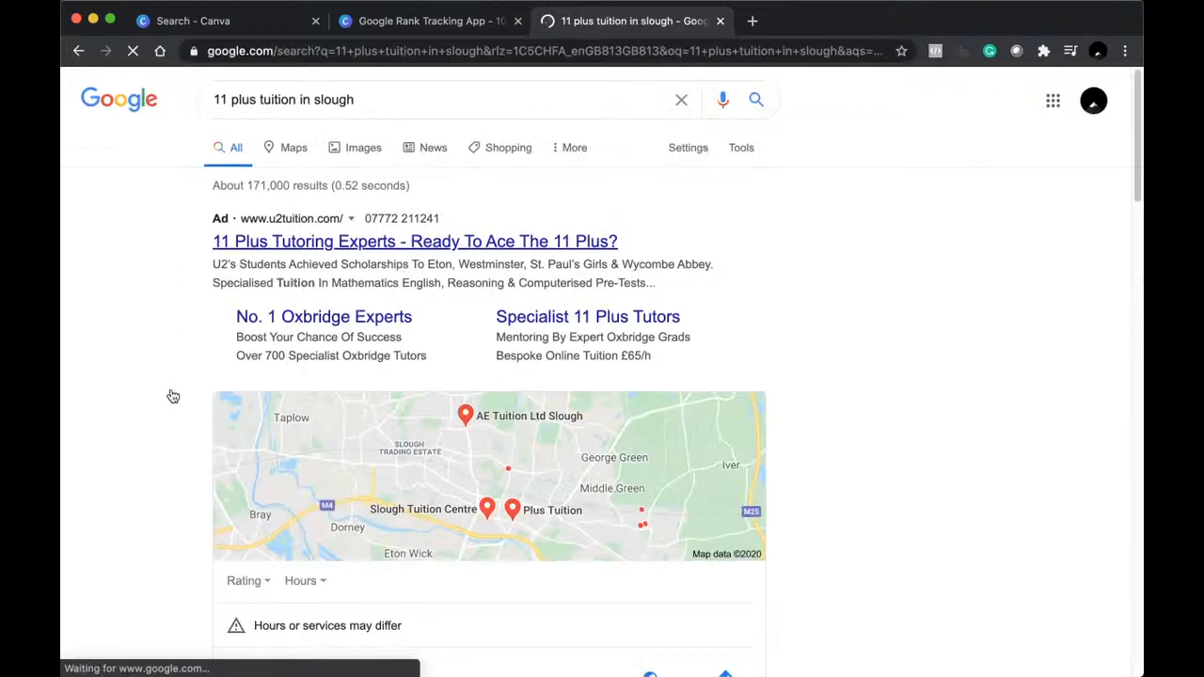
# Examine the Google results for the 11 plus search to see where thinksmartacademy.co.uk ranks against competing tuition sites.
pyautogui.scroll(-5, 170, 396)
pyautogui.scroll(-2, 172, 395)
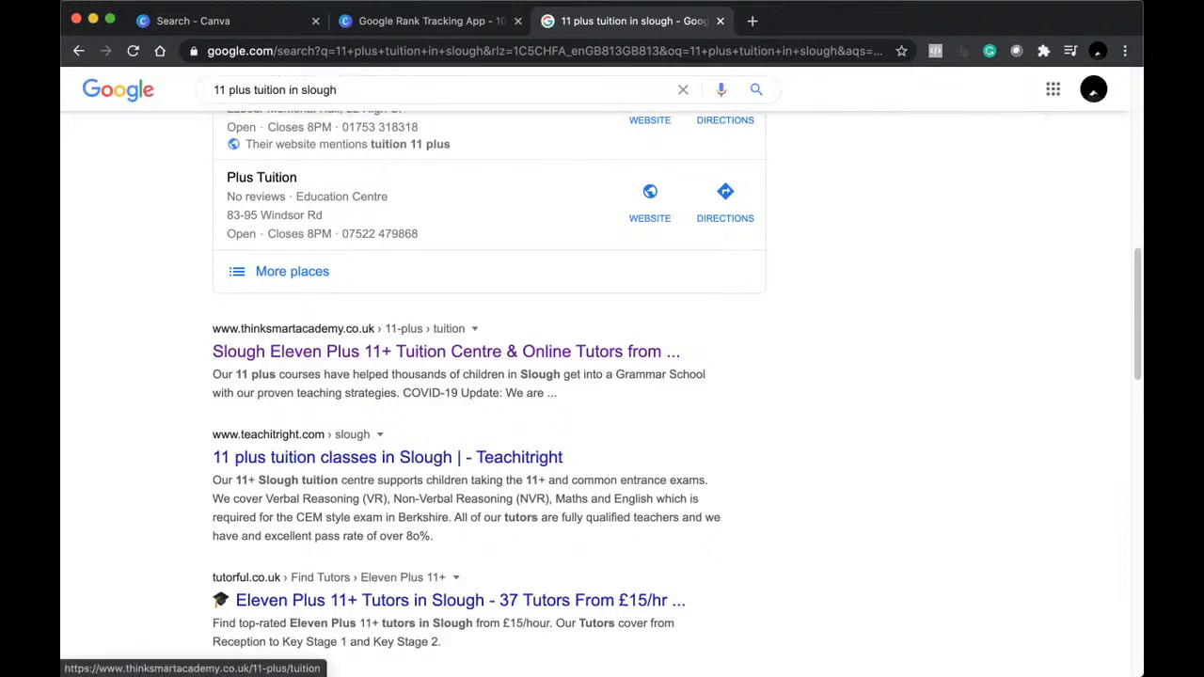
pyautogui.moveTo(286, 89); pyautogui.dragTo(201, 89)
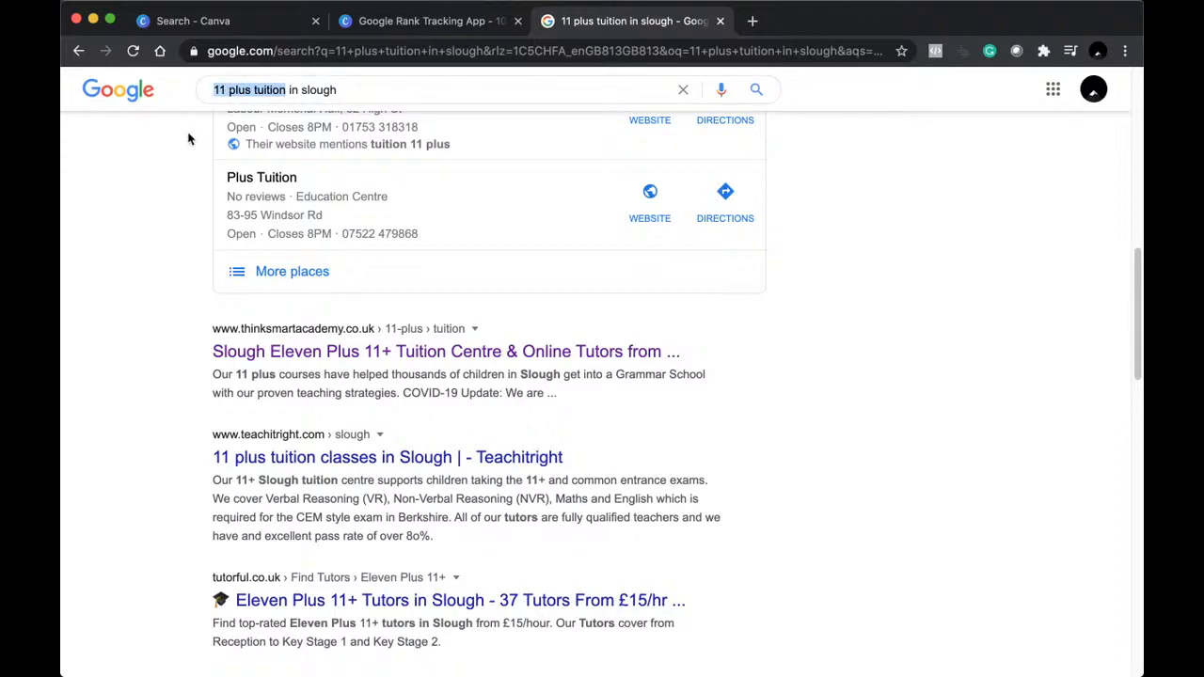
pyautogui.click(375, 26)
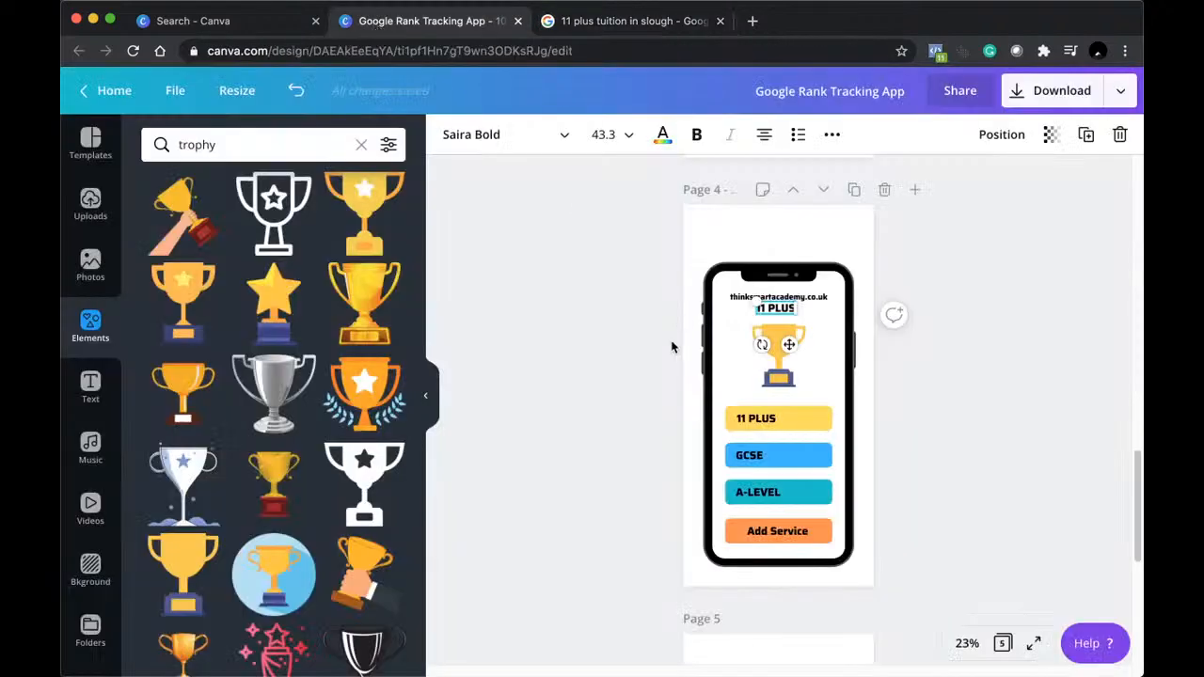
pyautogui.click(618, 27)
pyautogui.scroll(5, 210, 358)
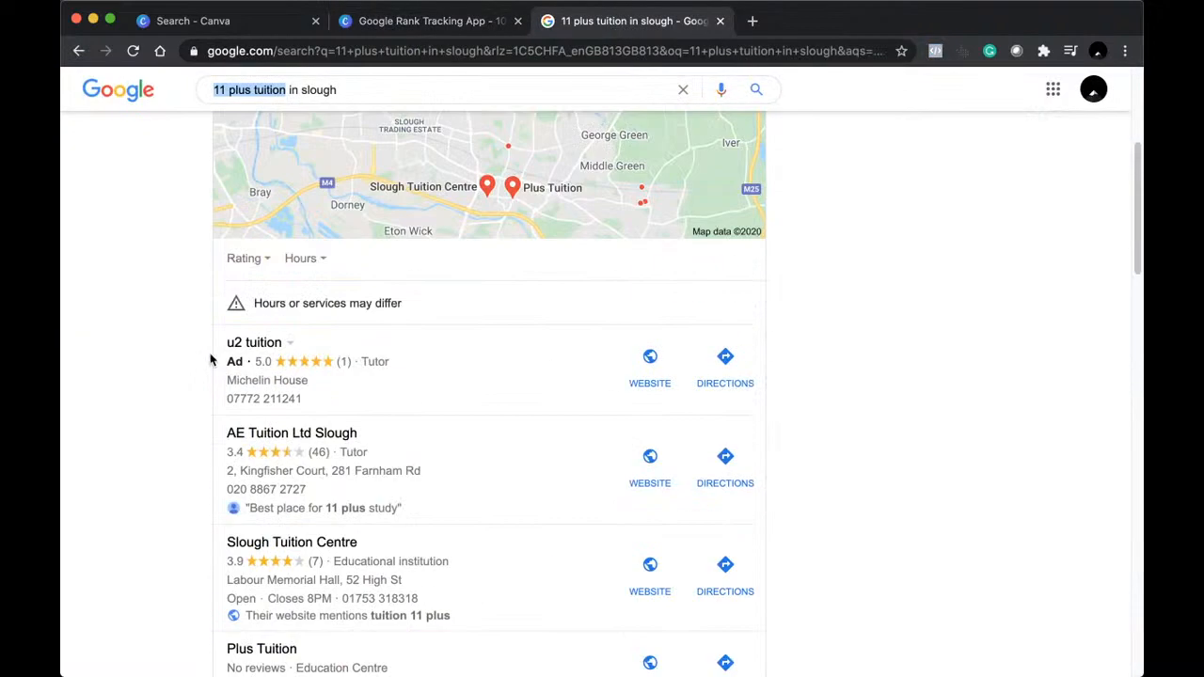
pyautogui.scroll(-9, 211, 358)
pyautogui.scroll(-3, 210, 358)
pyautogui.scroll(-1, 211, 360)
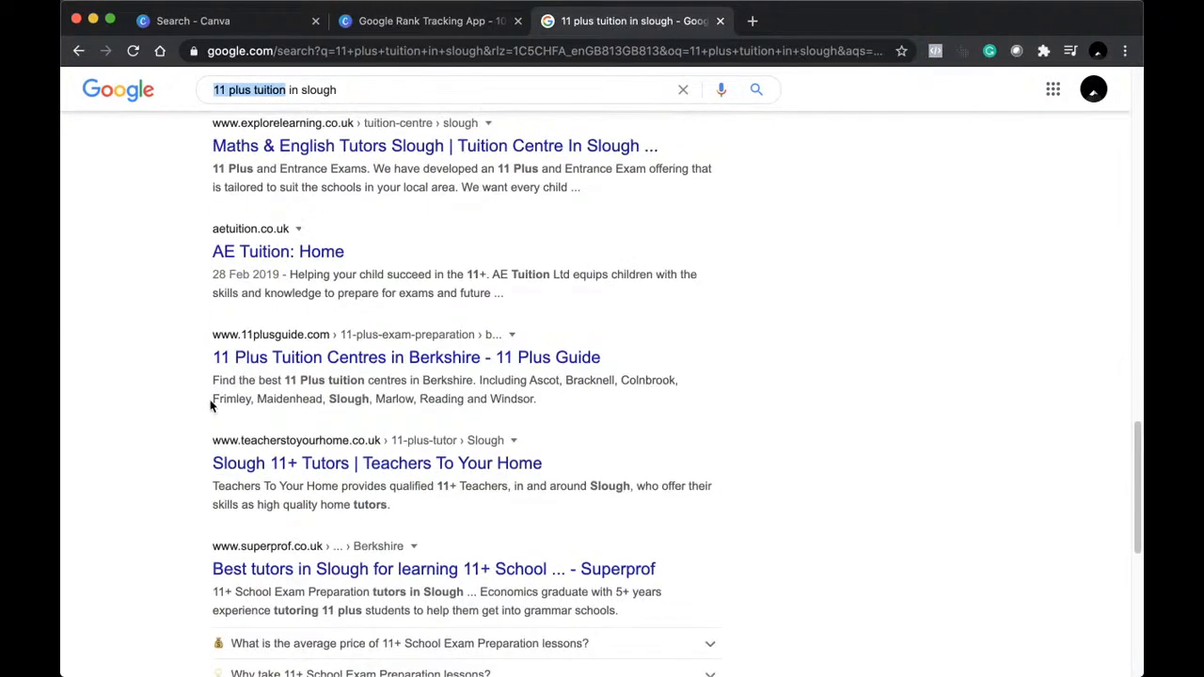
pyautogui.moveTo(467, 235)
pyautogui.mouseDown()
pyautogui.moveTo(289, 270)
pyautogui.moveTo(190, 254)
pyautogui.moveTo(480, 249)
pyautogui.mouseUp()
pyautogui.click(186, 252)
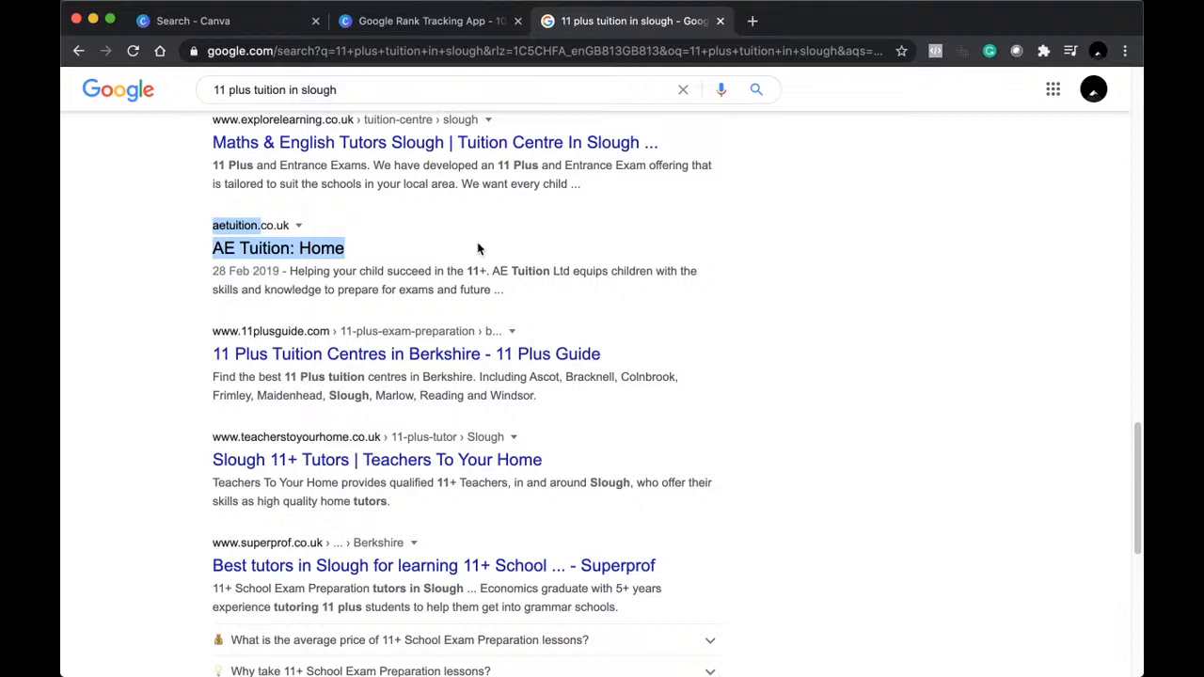
# Return to the Canva design, move the trophy down slightly, and change the duplicated label above it to SLOUGH.
pyautogui.click(449, 22)
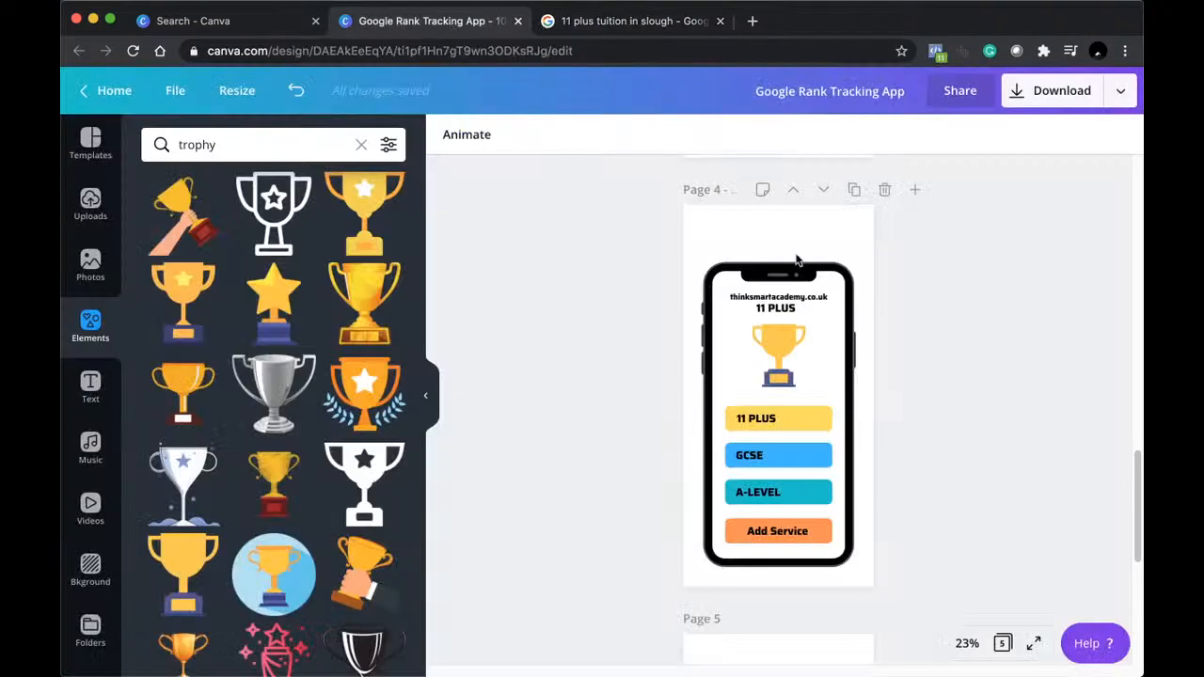
pyautogui.click(789, 346)
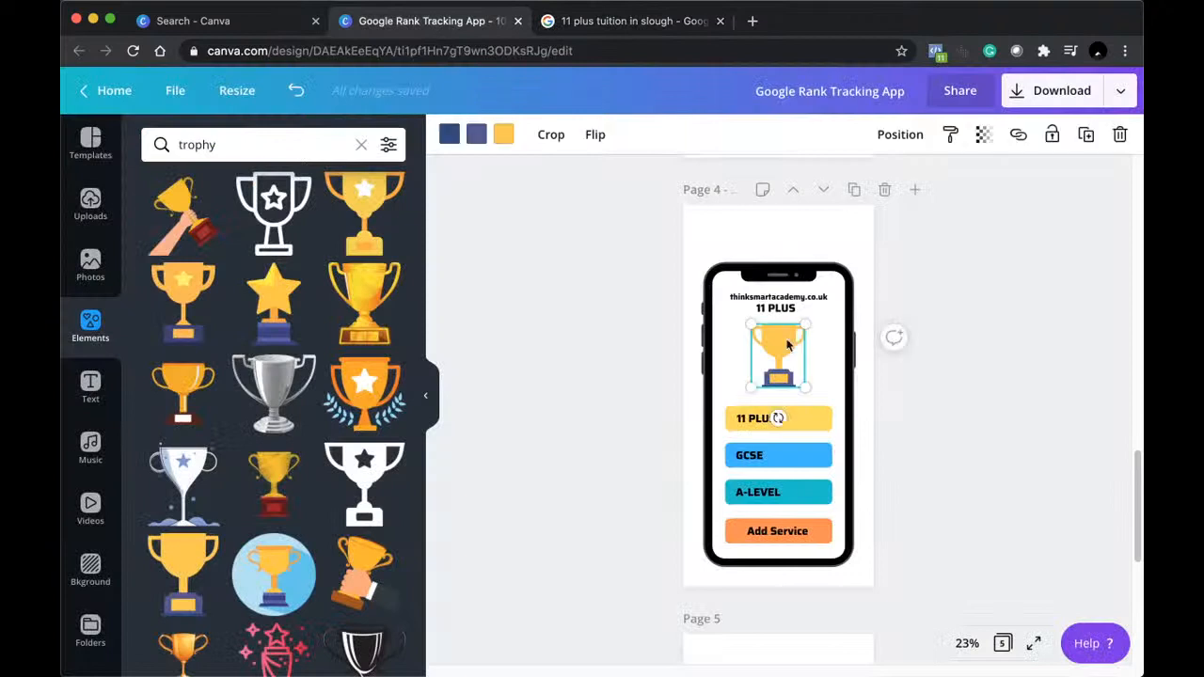
pyautogui.moveTo(789, 346); pyautogui.dragTo(788, 350)
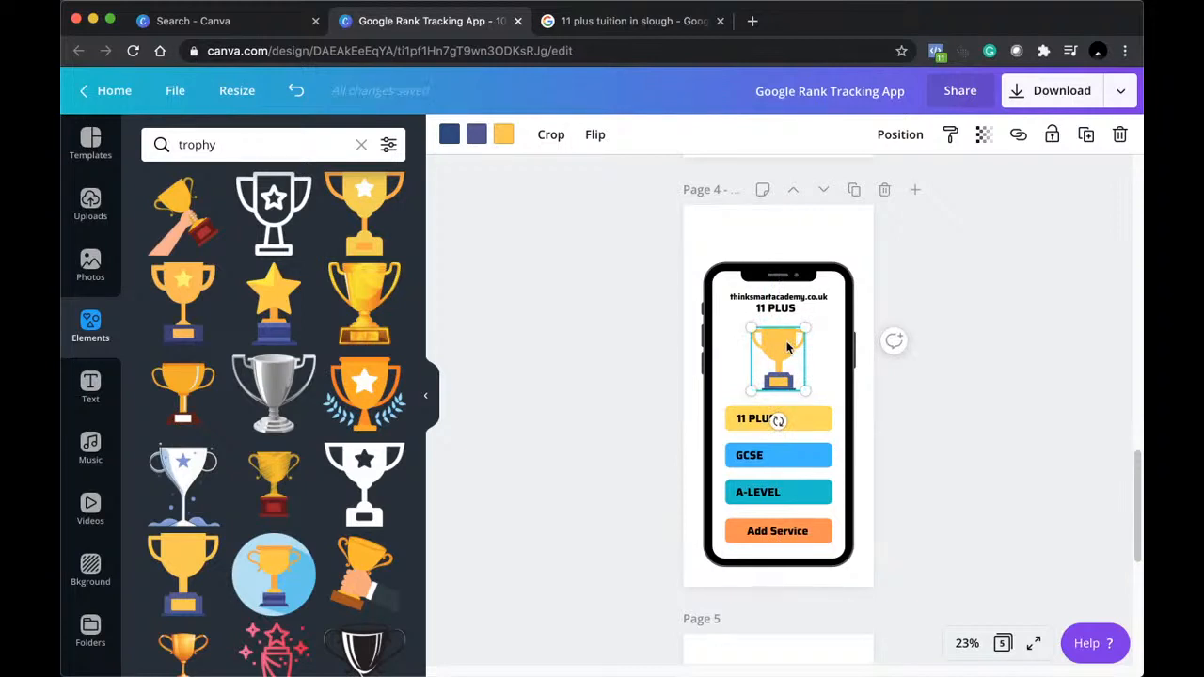
pyautogui.click(781, 308)
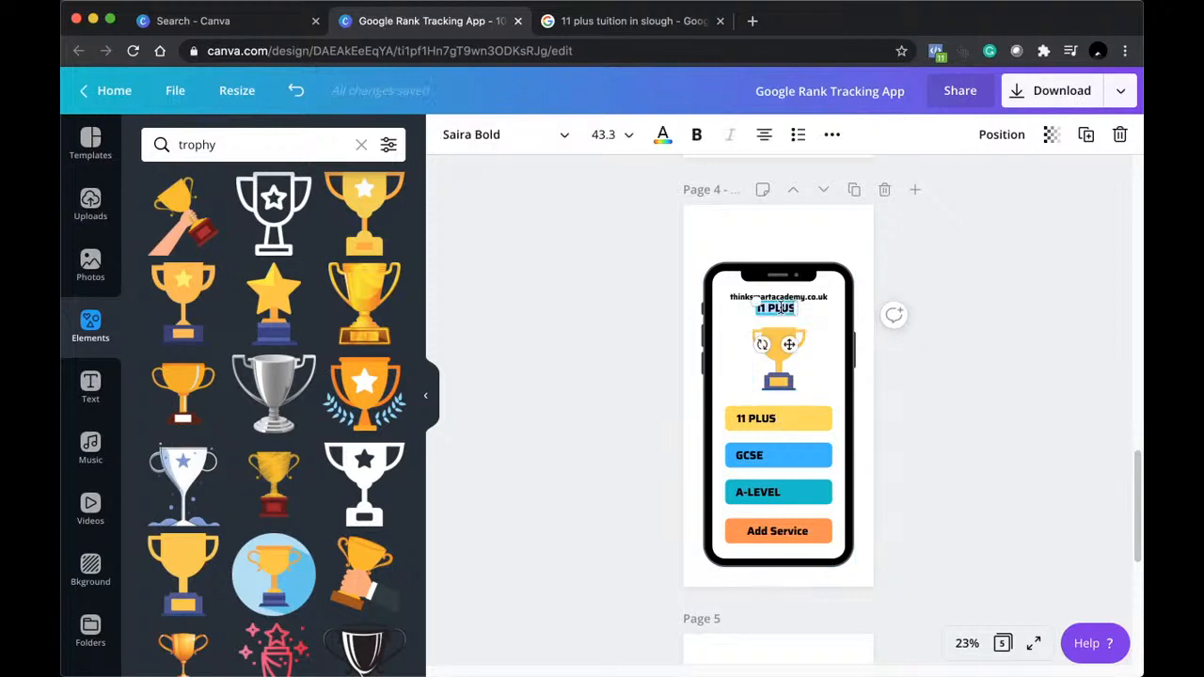
pyautogui.write('SLOUGH')
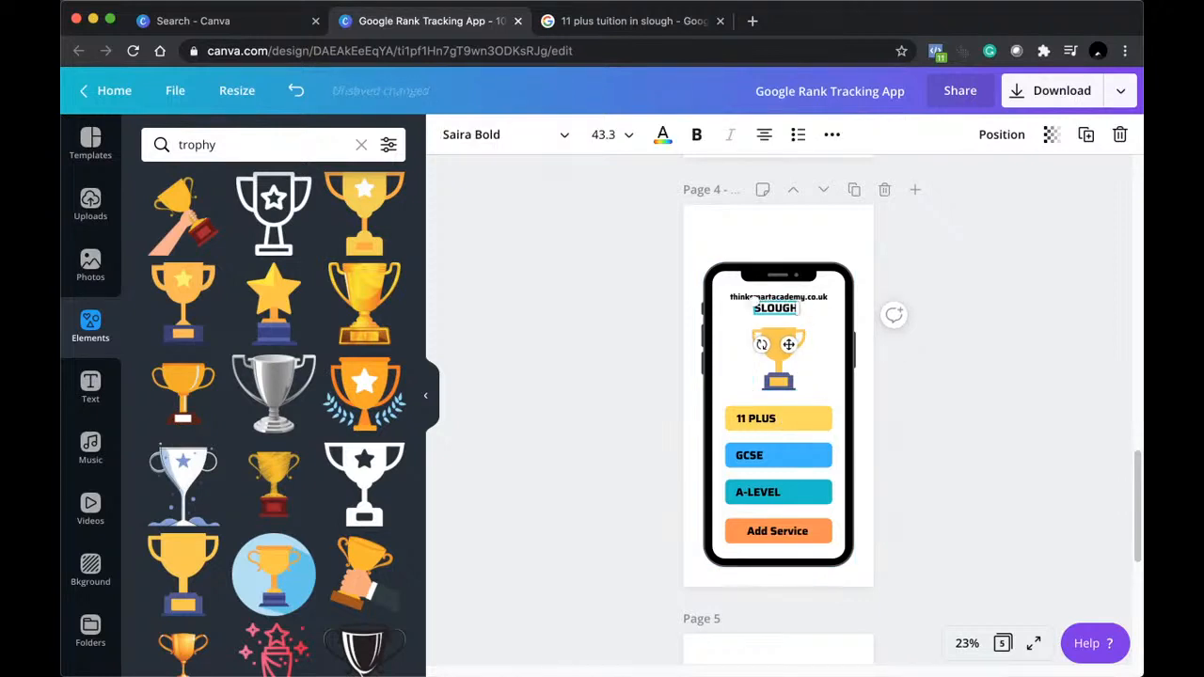
pyautogui.click(1076, 281)
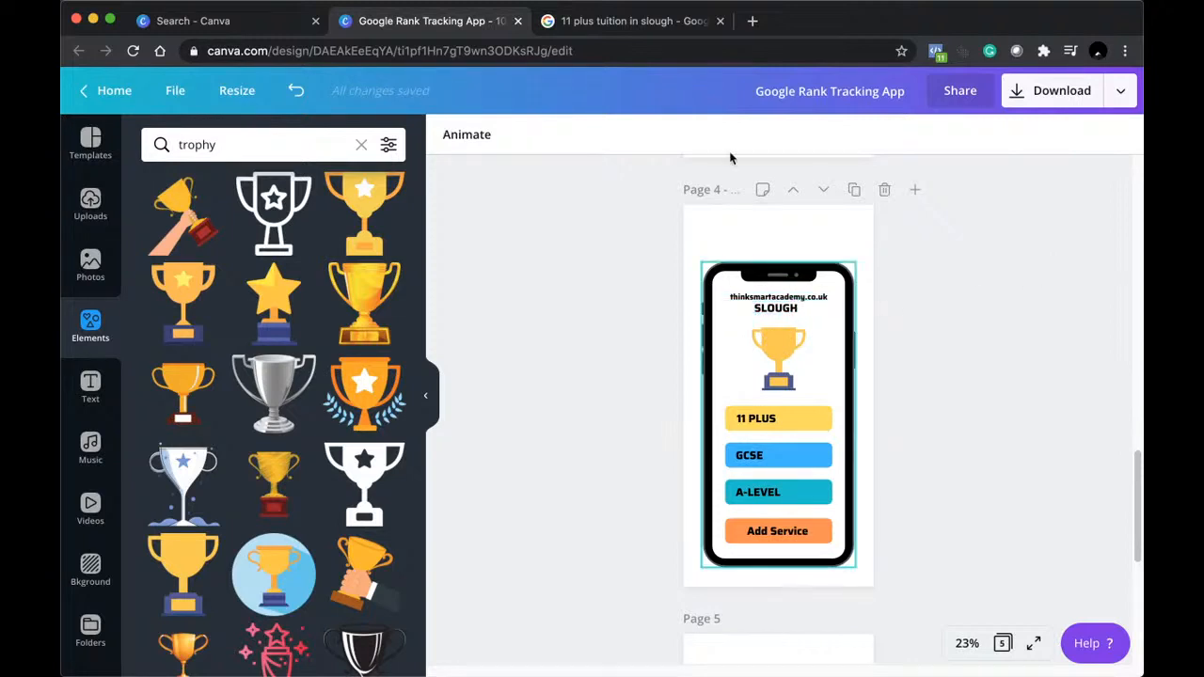
pyautogui.click(772, 310)
pyautogui.click(959, 352)
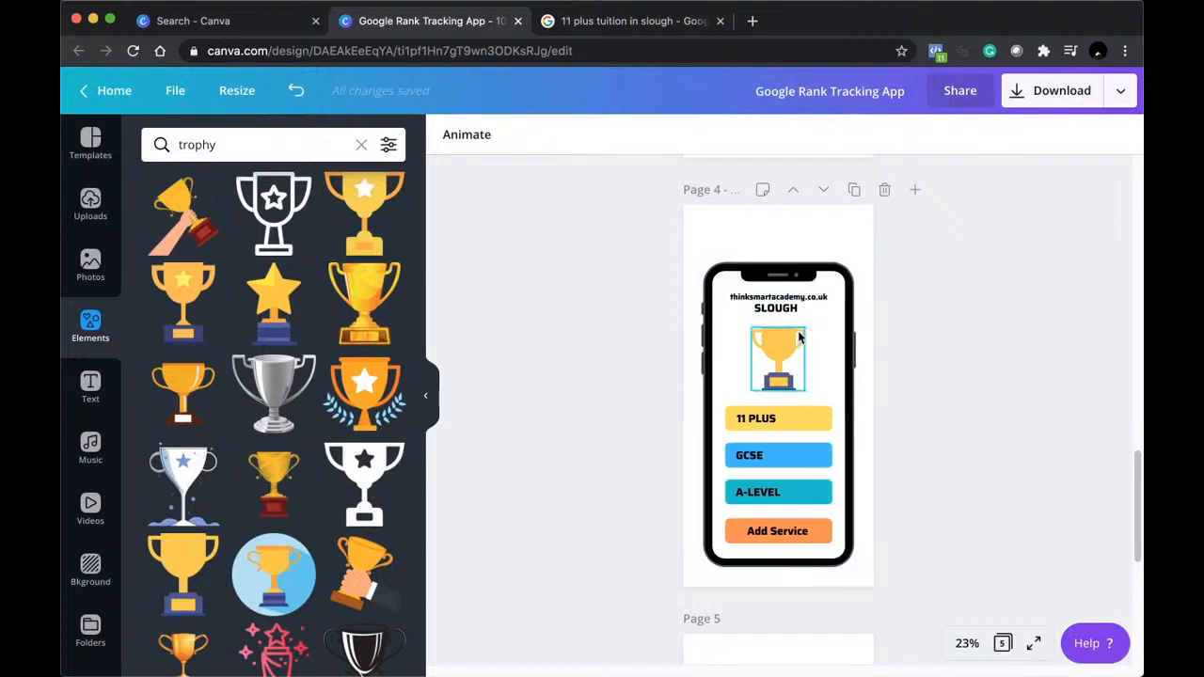
pyautogui.doubleClick(783, 532)
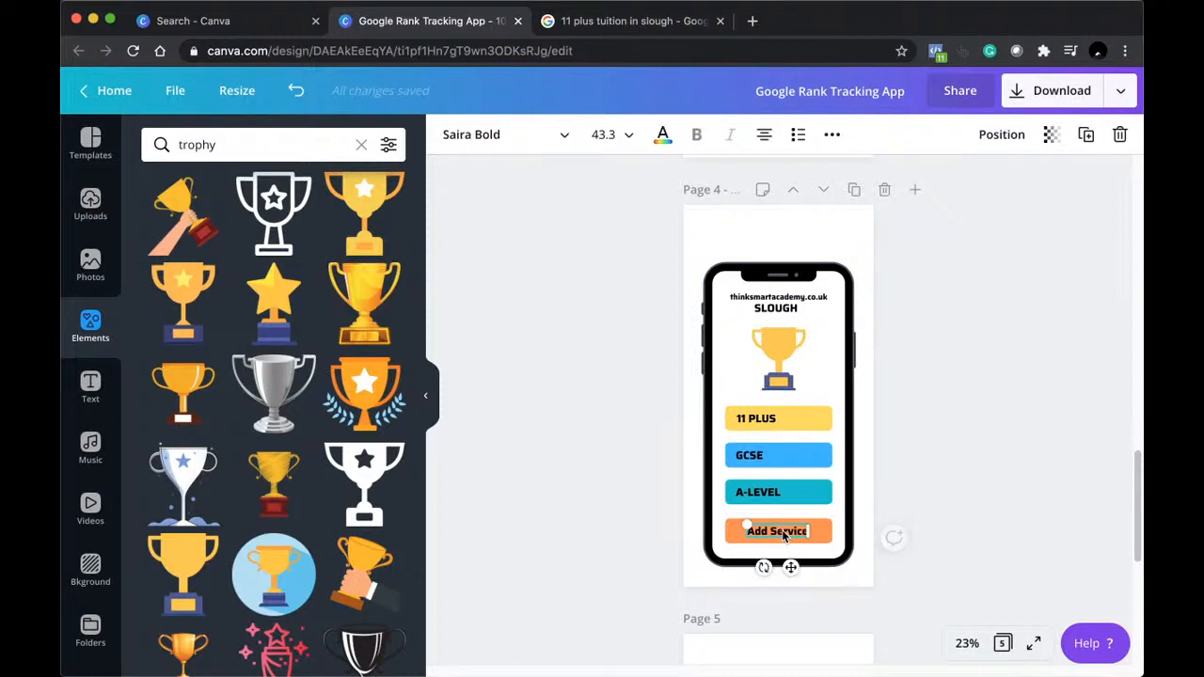
pyautogui.click(783, 523)
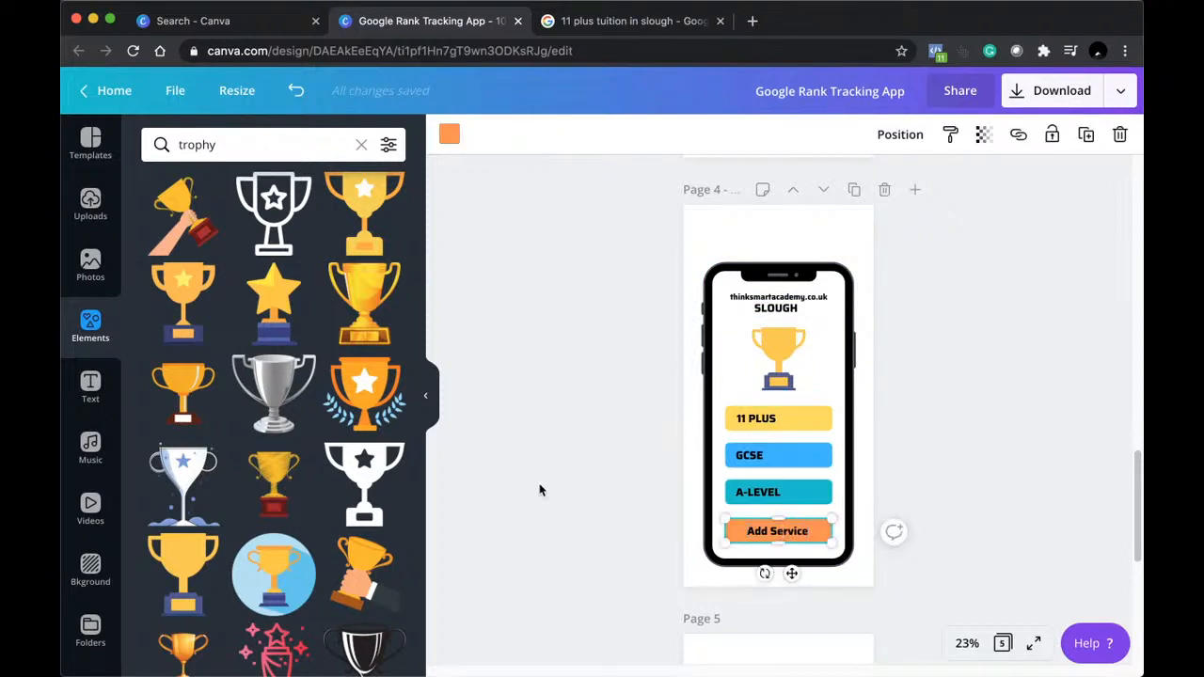
pyautogui.click(718, 452)
pyautogui.click(661, 464)
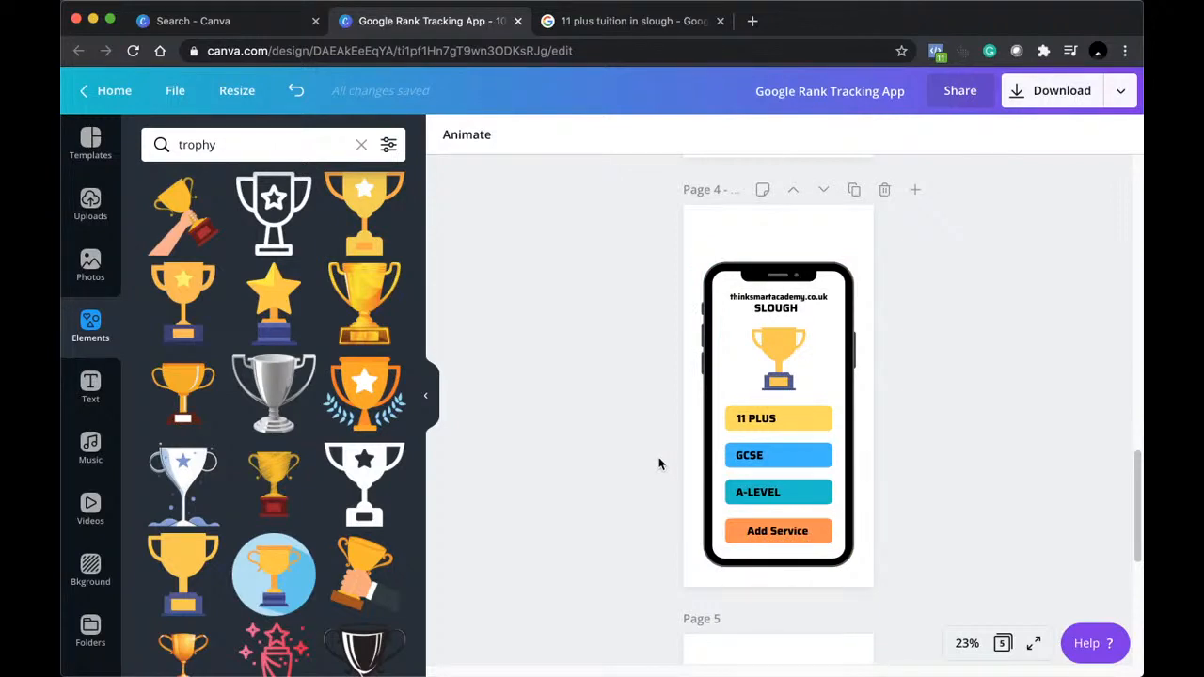
# Nudge the trophy up slightly, keeping it horizontally centred beneath the SLOUGH label.
pyautogui.click(762, 368)
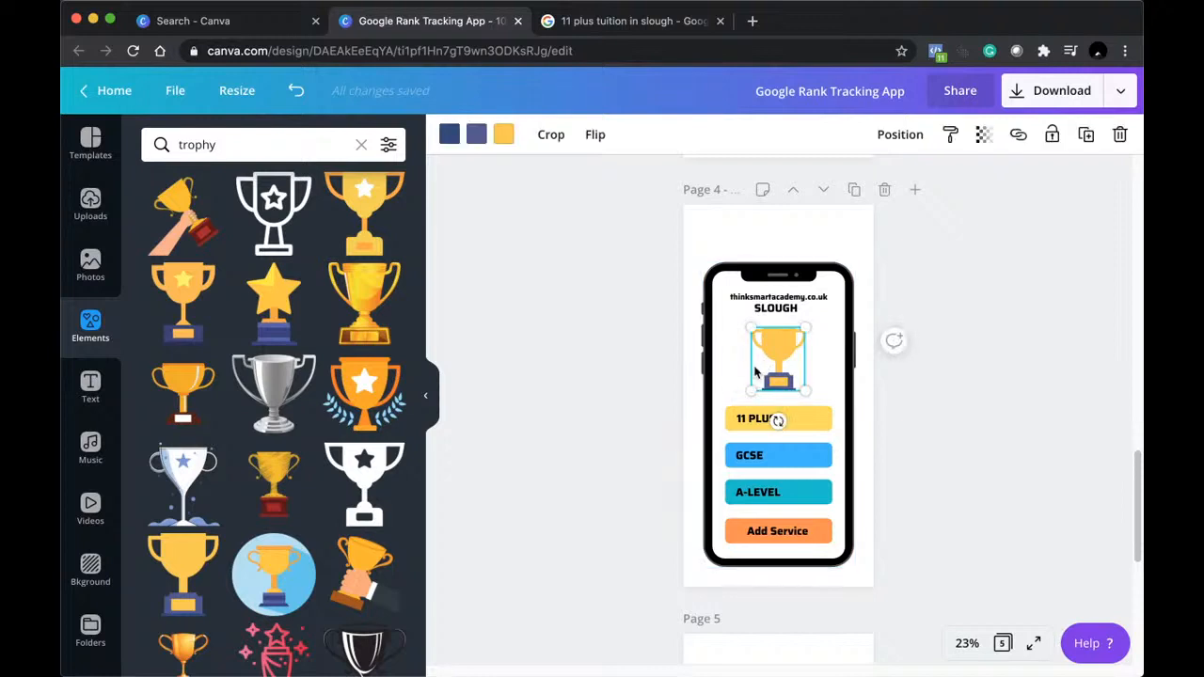
pyautogui.moveTo(770, 362); pyautogui.dragTo(771, 356)
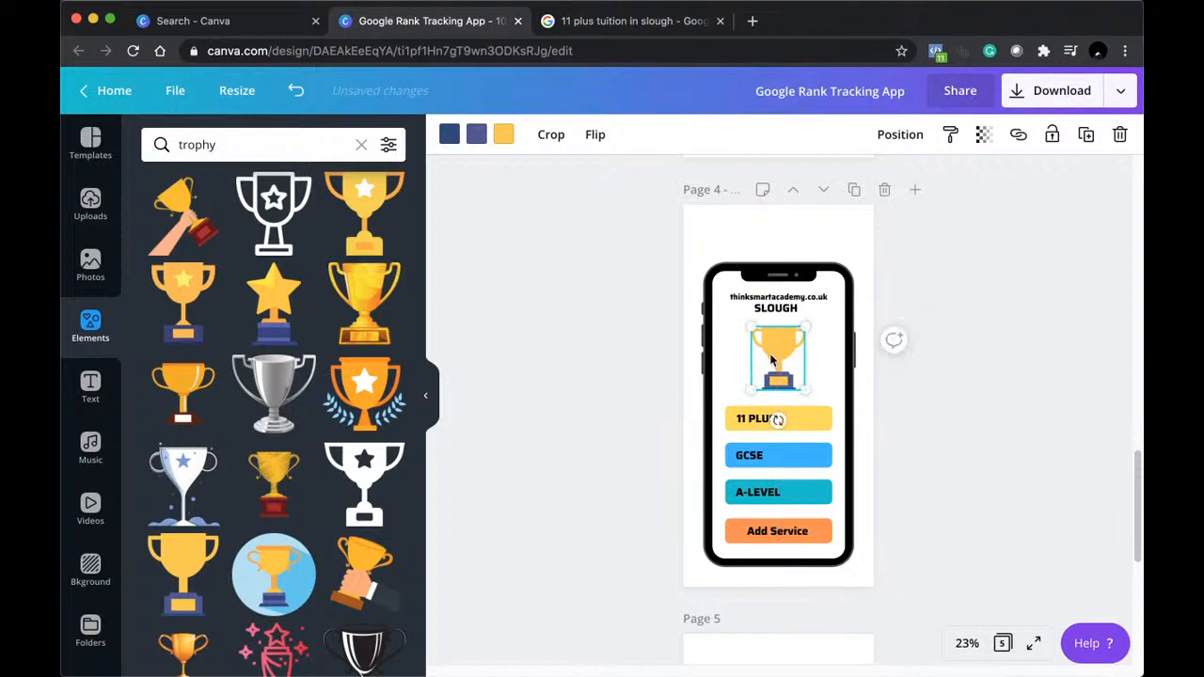
pyautogui.click(601, 394)
# Duplicate the SLOUGH label, change the copy to 1, and place it at font size 102 centred on the trophy's cup.
pyautogui.click(763, 310)
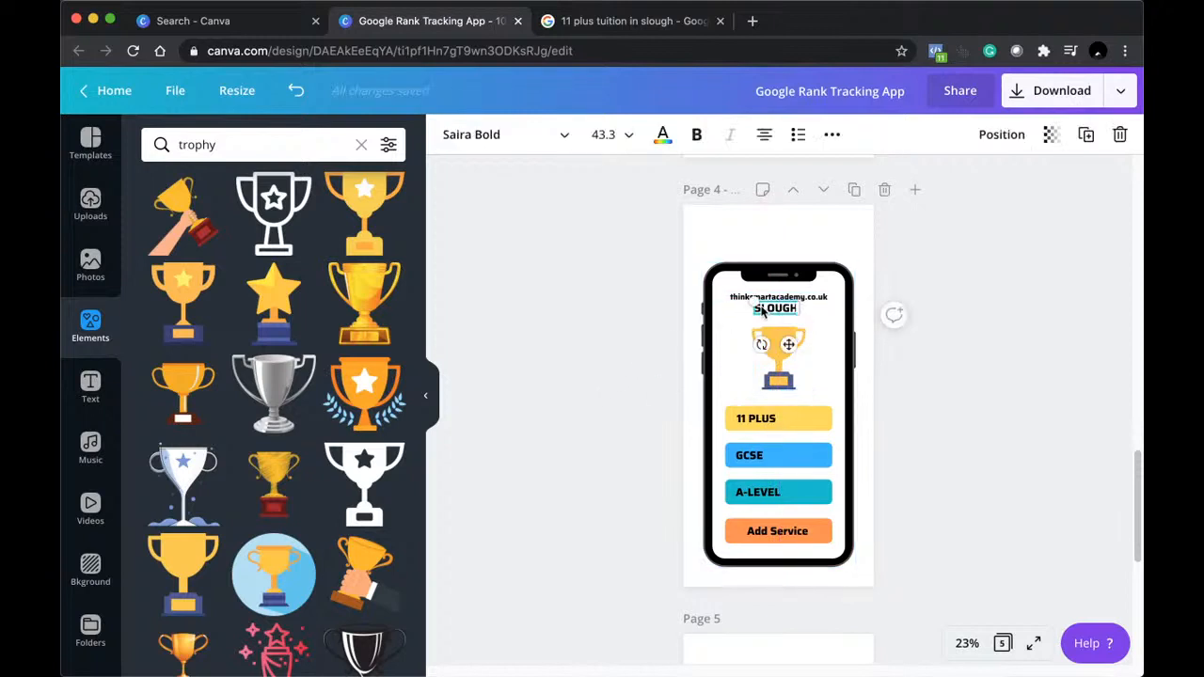
pyautogui.press('super+v')
pyautogui.moveTo(772, 312); pyautogui.dragTo(817, 357)
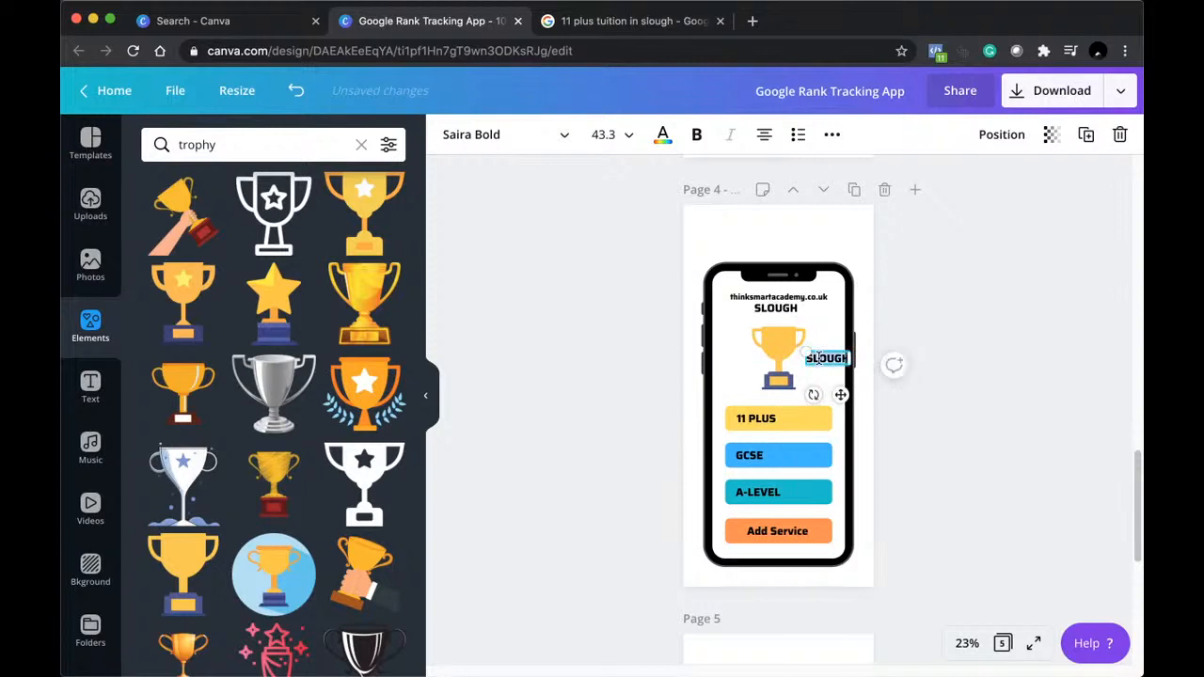
pyautogui.write('1')
pyautogui.click(1007, 331)
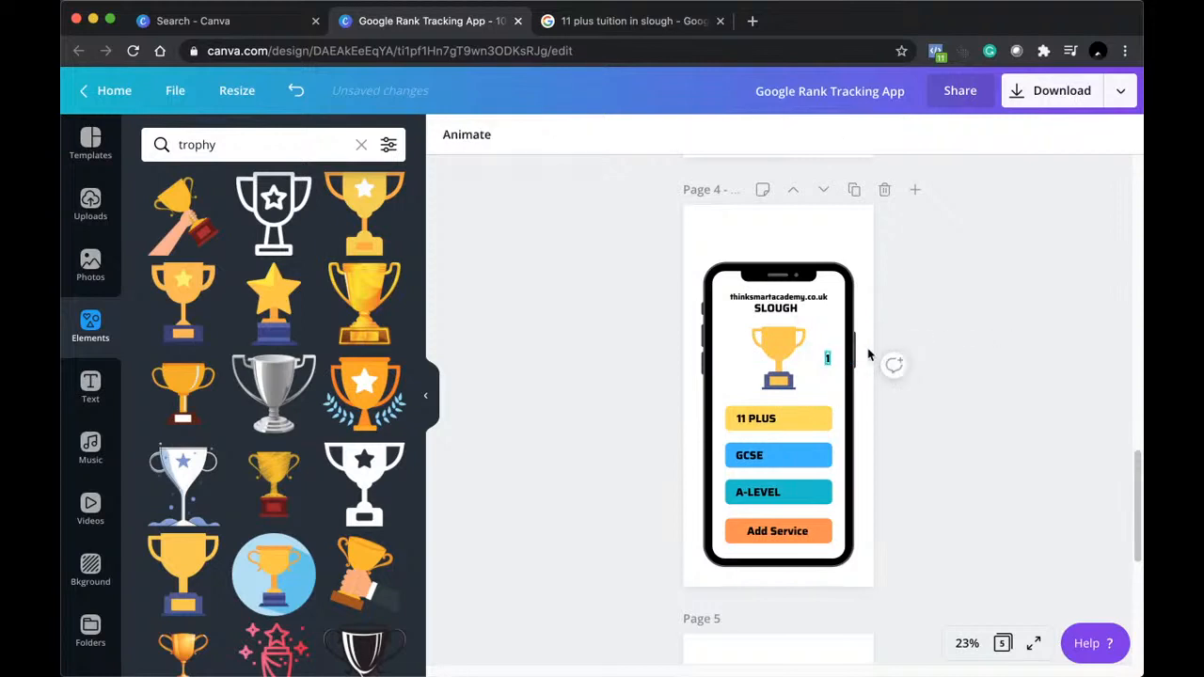
pyautogui.moveTo(827, 361); pyautogui.dragTo(780, 343)
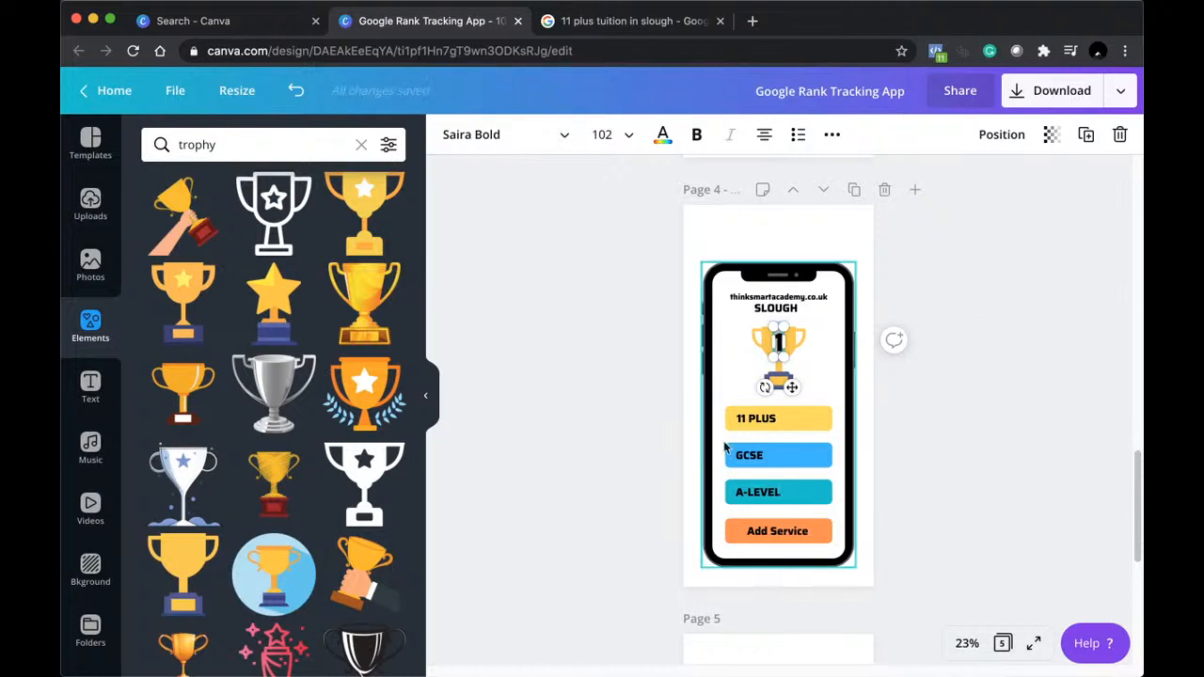
# Switch to the Google results tab and search for "GCSE tuition in slough".
pyautogui.doubleClick(762, 420)
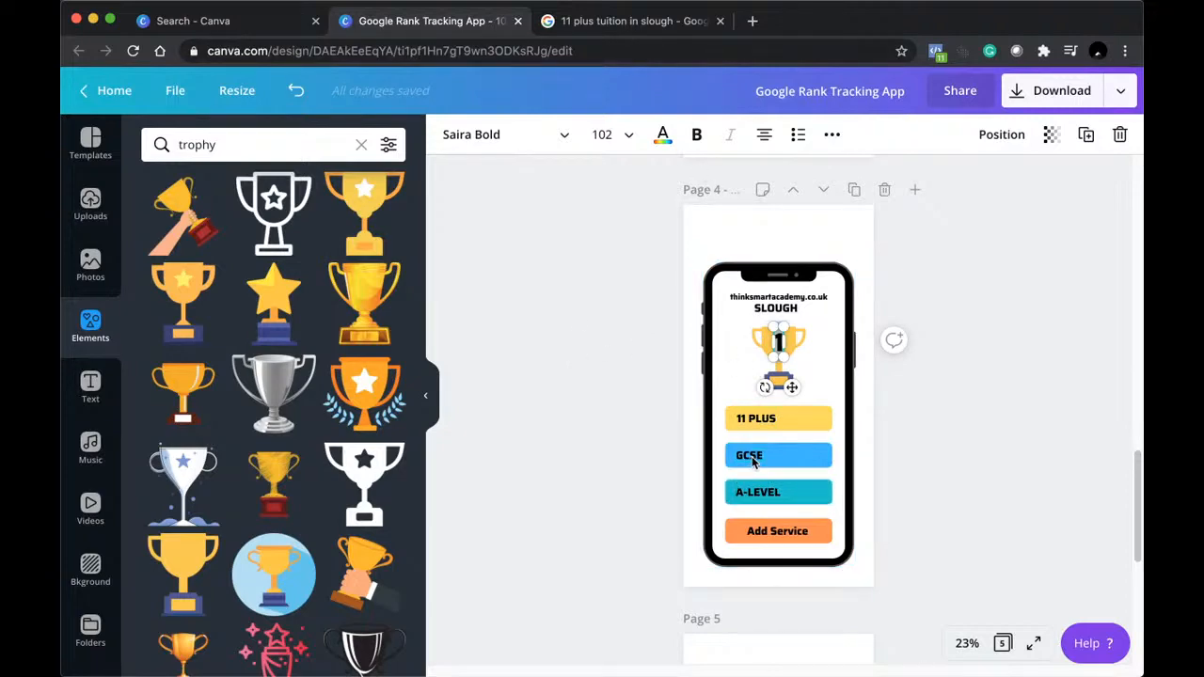
pyautogui.click(638, 25)
pyautogui.click(250, 91)
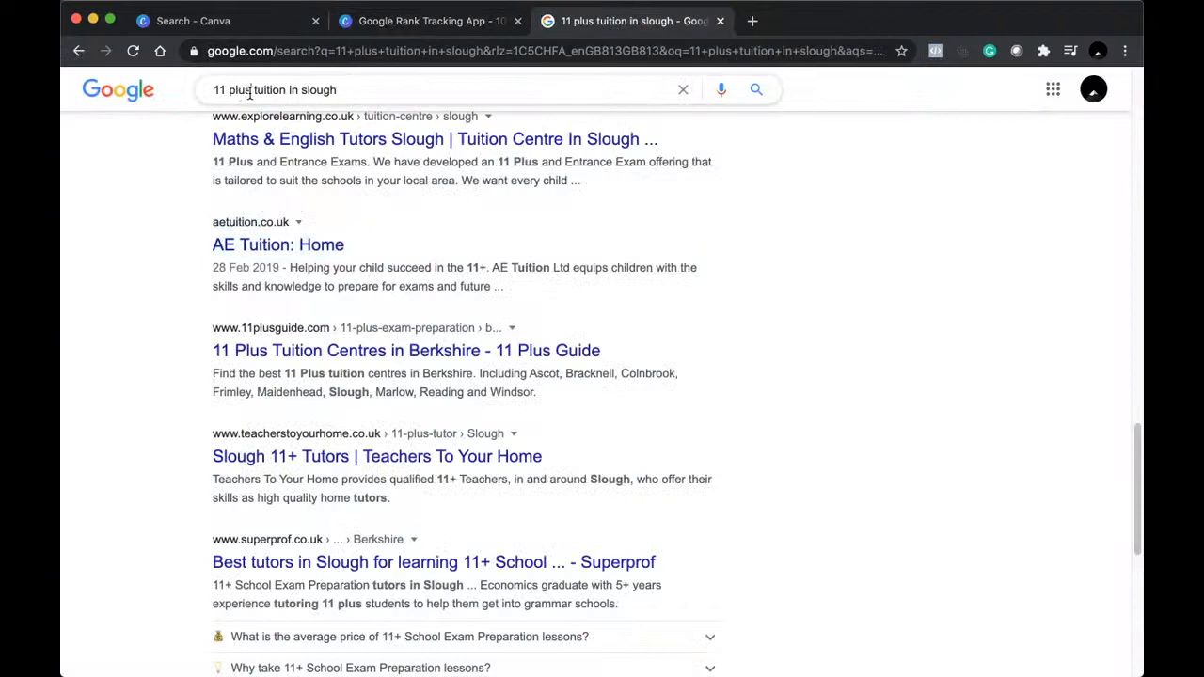
pyautogui.moveTo(251, 91); pyautogui.dragTo(208, 93)
pyautogui.write('SE')
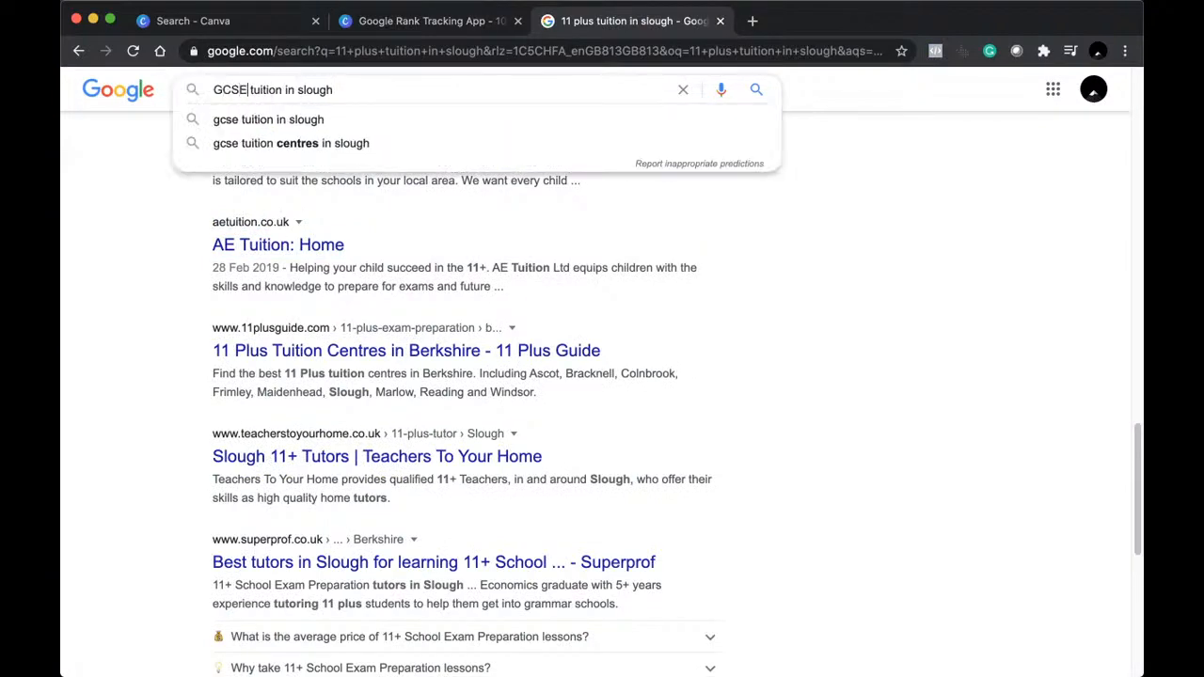
pyautogui.press('Return')
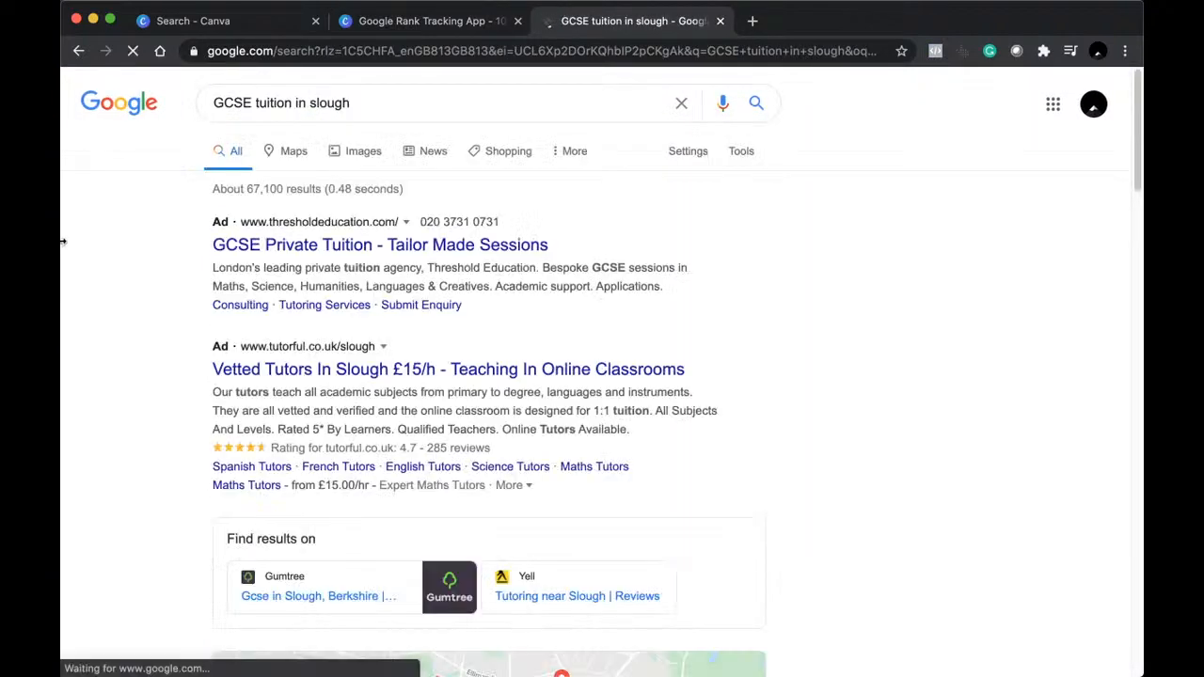
# Examine the "GCSE tuition in slough" results, including the map listings, for the rank of thinksmartacademy.co.uk.
pyautogui.scroll(-10, 97, 325)
pyautogui.scroll(-3, 97, 326)
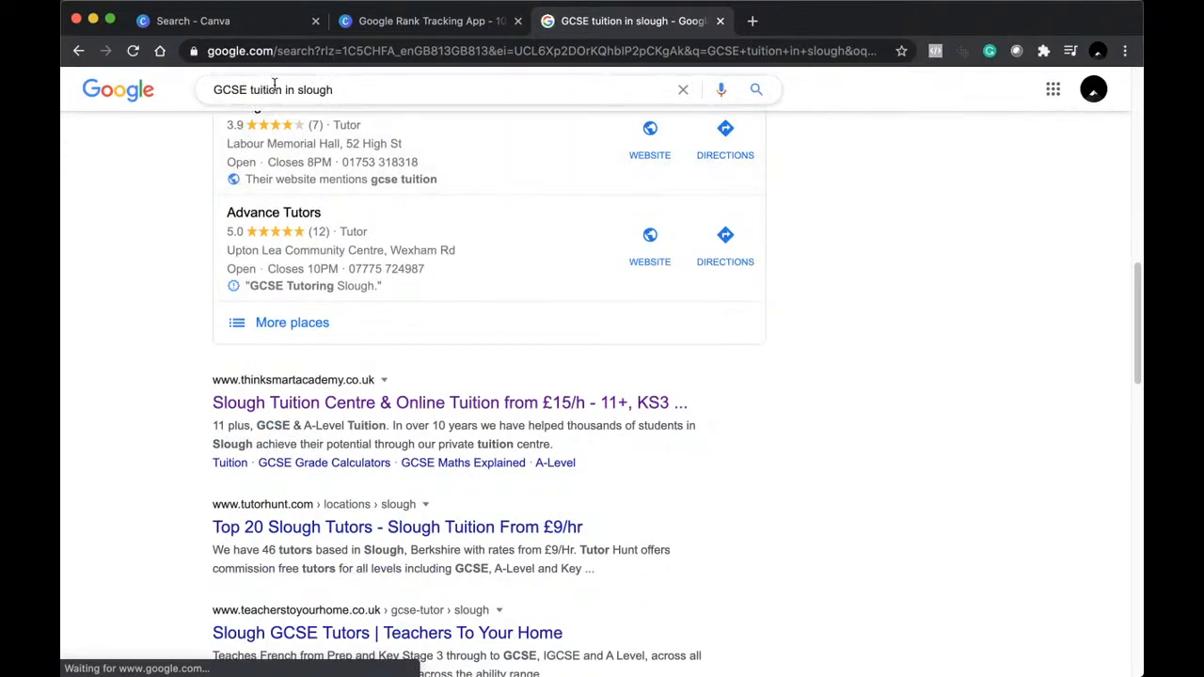
pyautogui.moveTo(282, 89); pyautogui.dragTo(252, 89)
pyautogui.scroll(2, 94, 301)
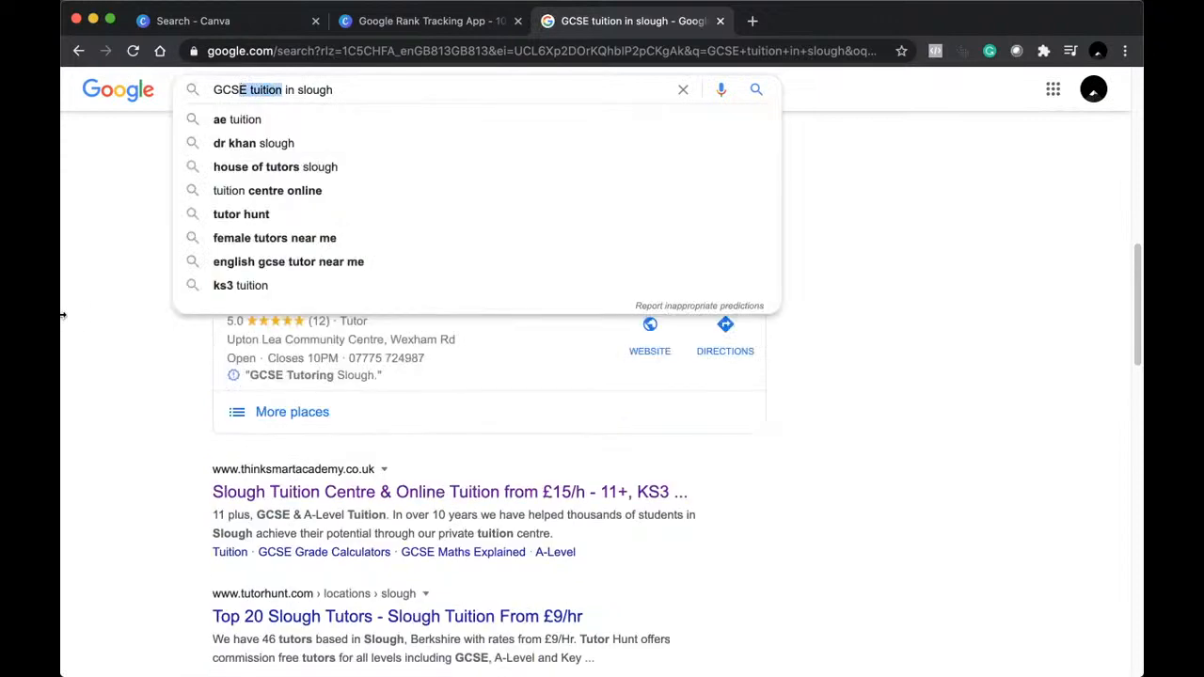
pyautogui.scroll(1, 86, 336)
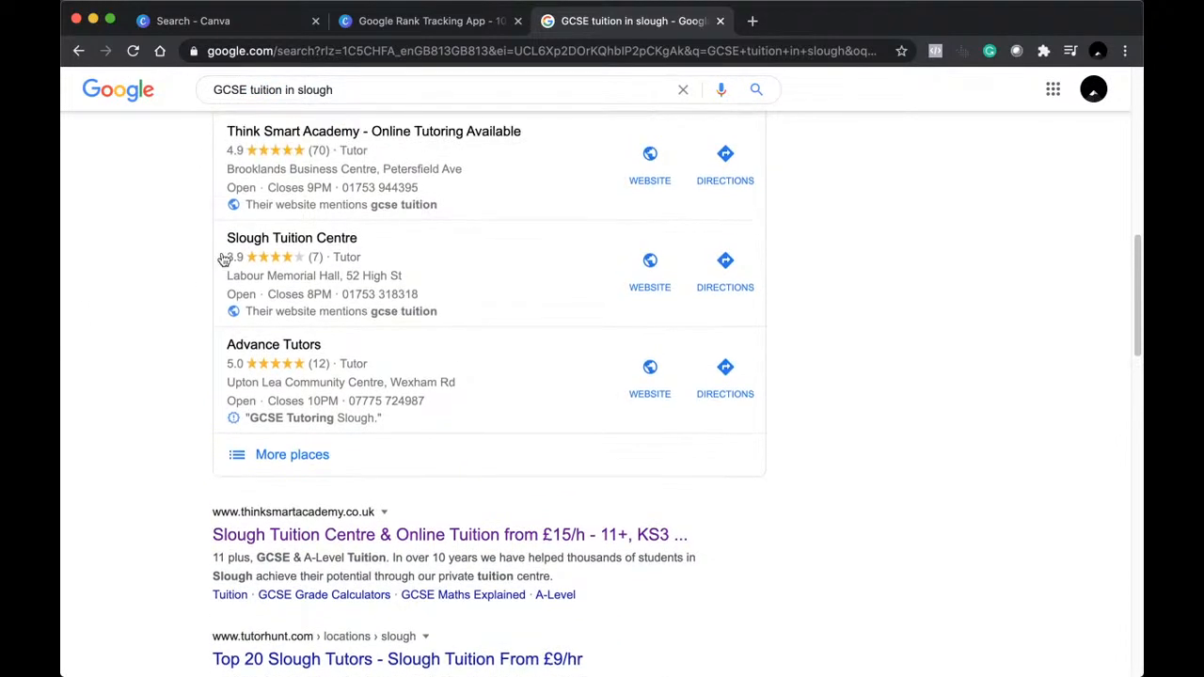
pyautogui.scroll(6, 304, 411)
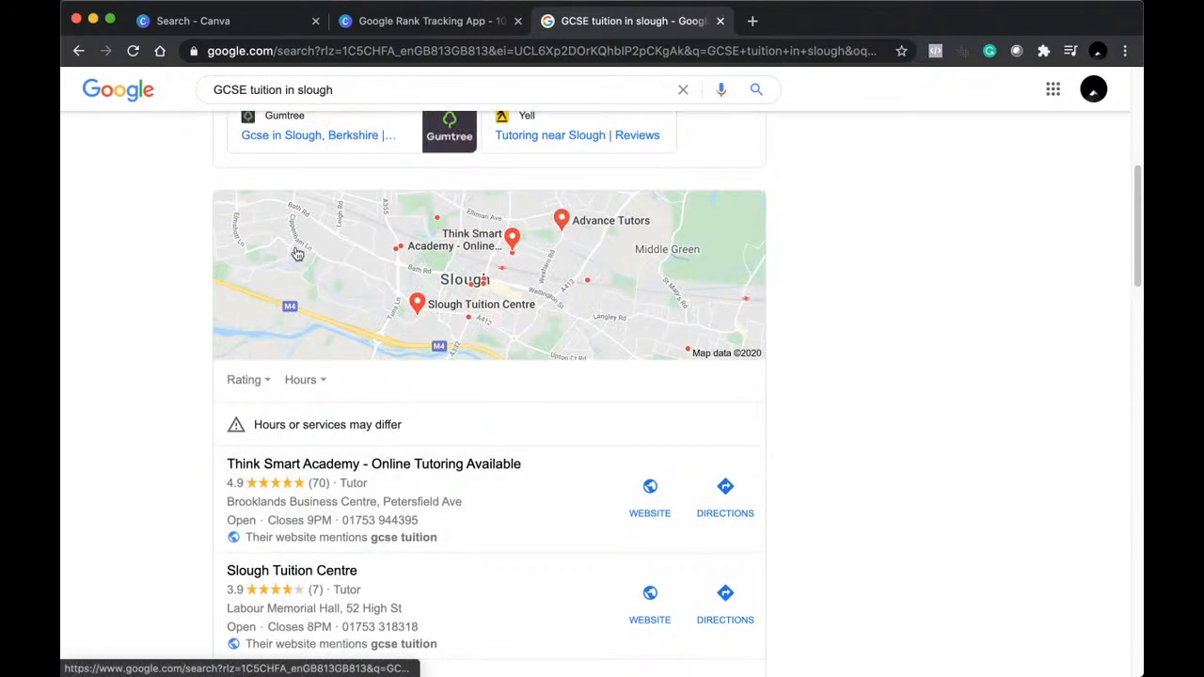
pyautogui.scroll(-1, 292, 471)
pyautogui.scroll(-3, 232, 447)
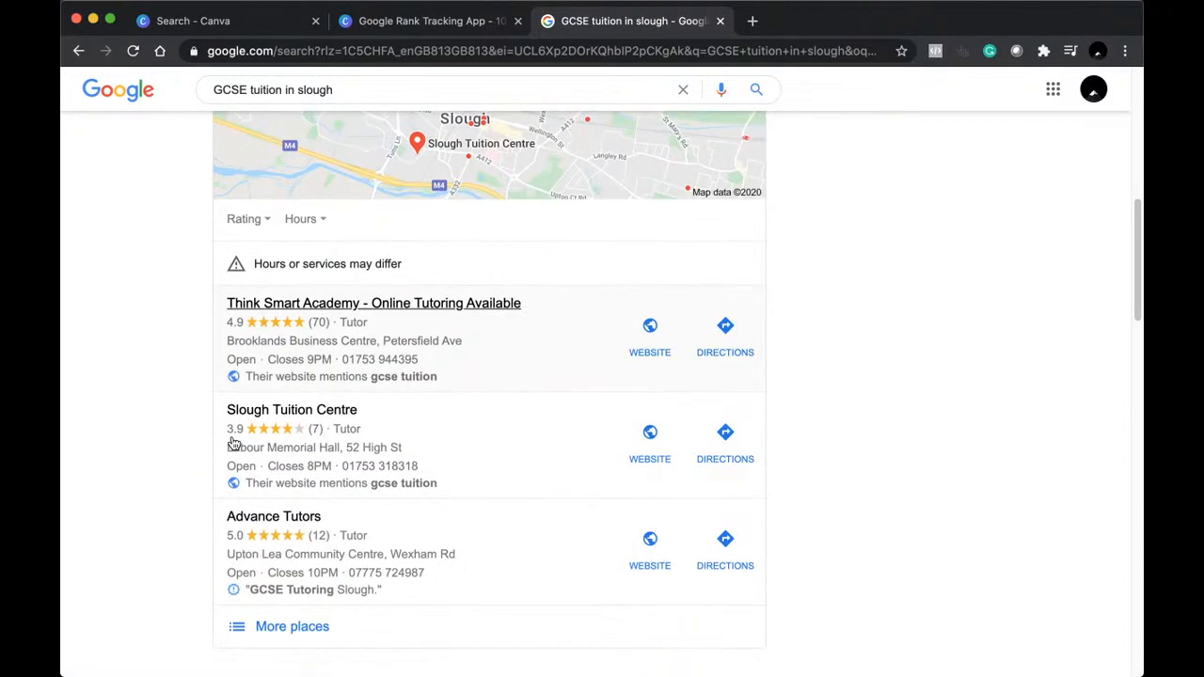
pyautogui.scroll(3, 233, 442)
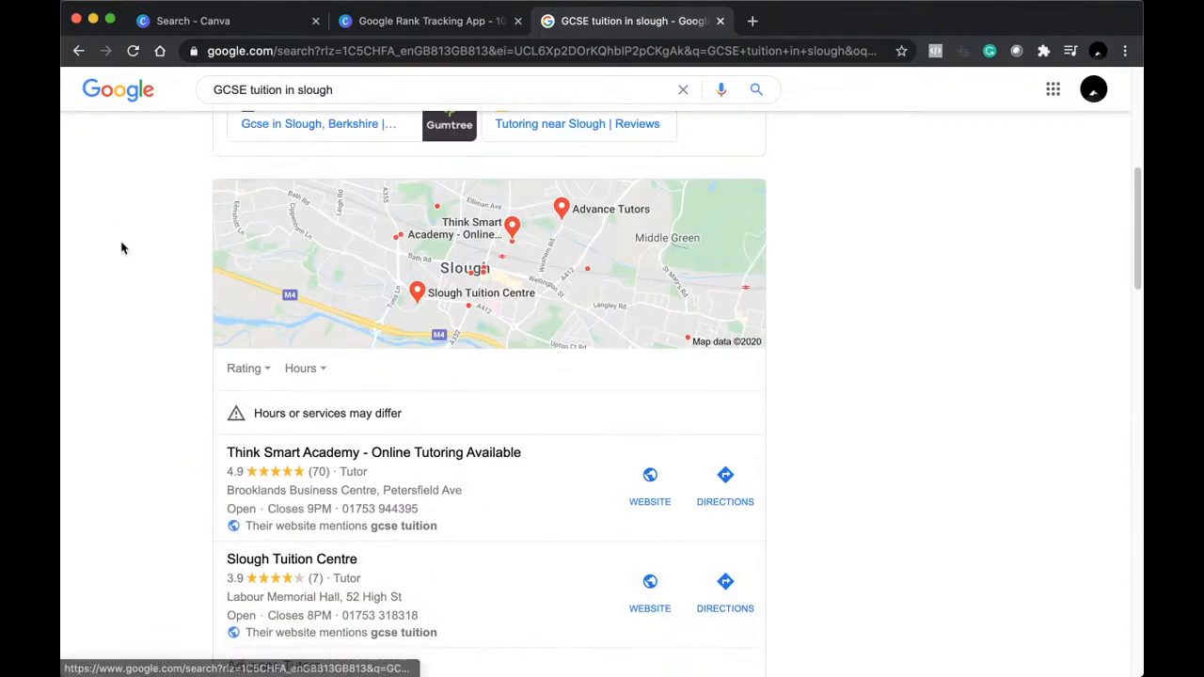
pyautogui.scroll(-1, 153, 433)
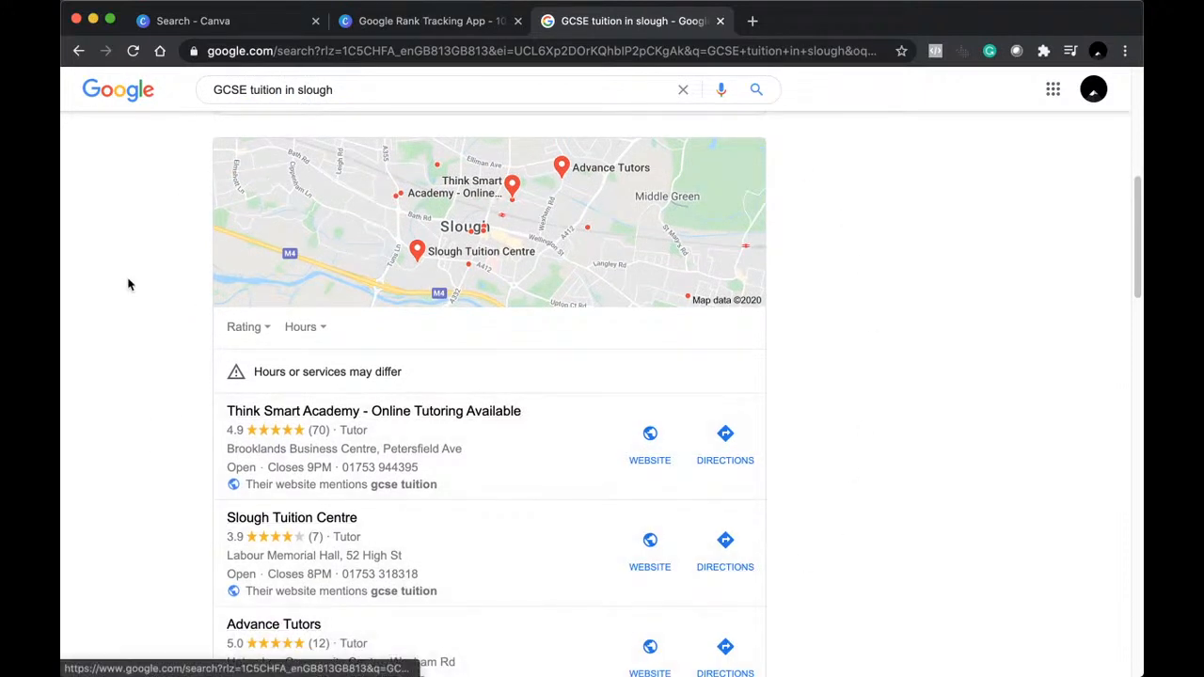
pyautogui.scroll(-2, 170, 312)
pyautogui.scroll(-5, 169, 316)
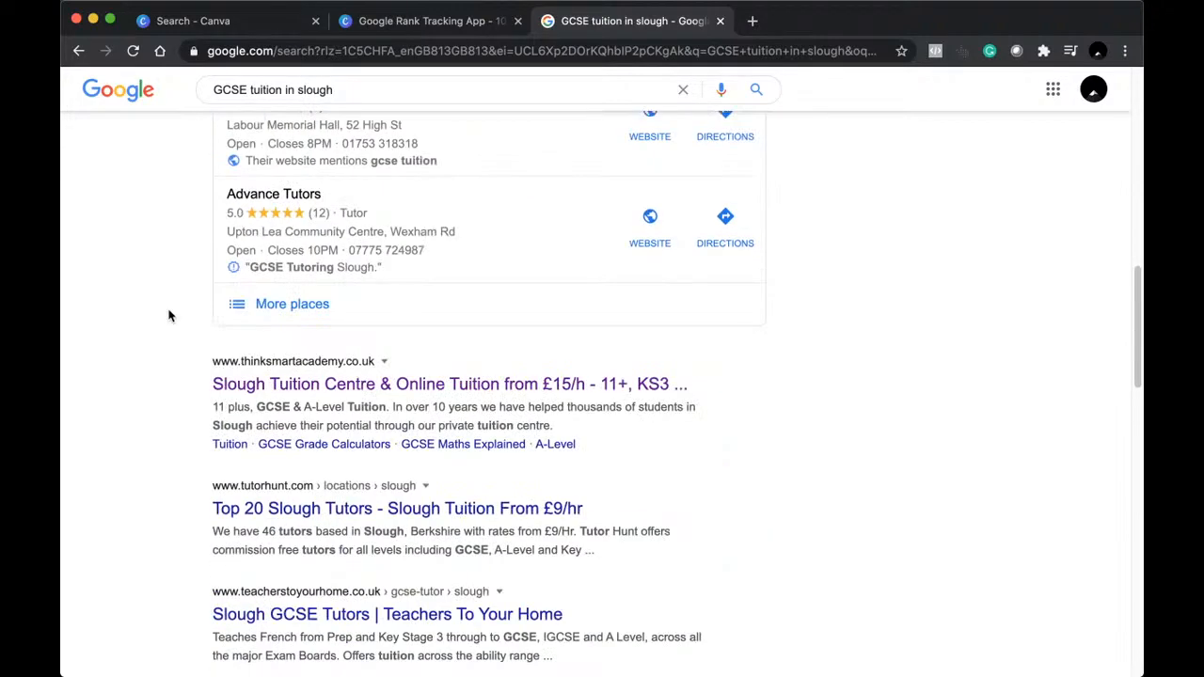
pyautogui.scroll(5, 193, 292)
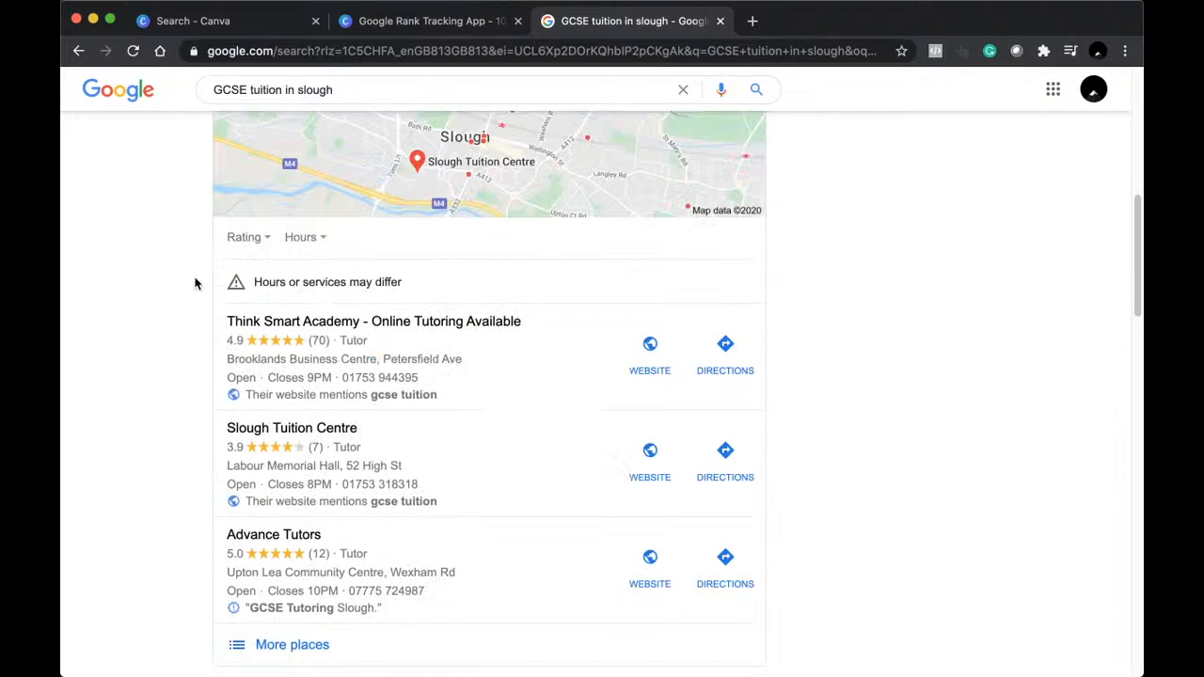
pyautogui.scroll(-3, 173, 431)
pyautogui.scroll(-5, 173, 431)
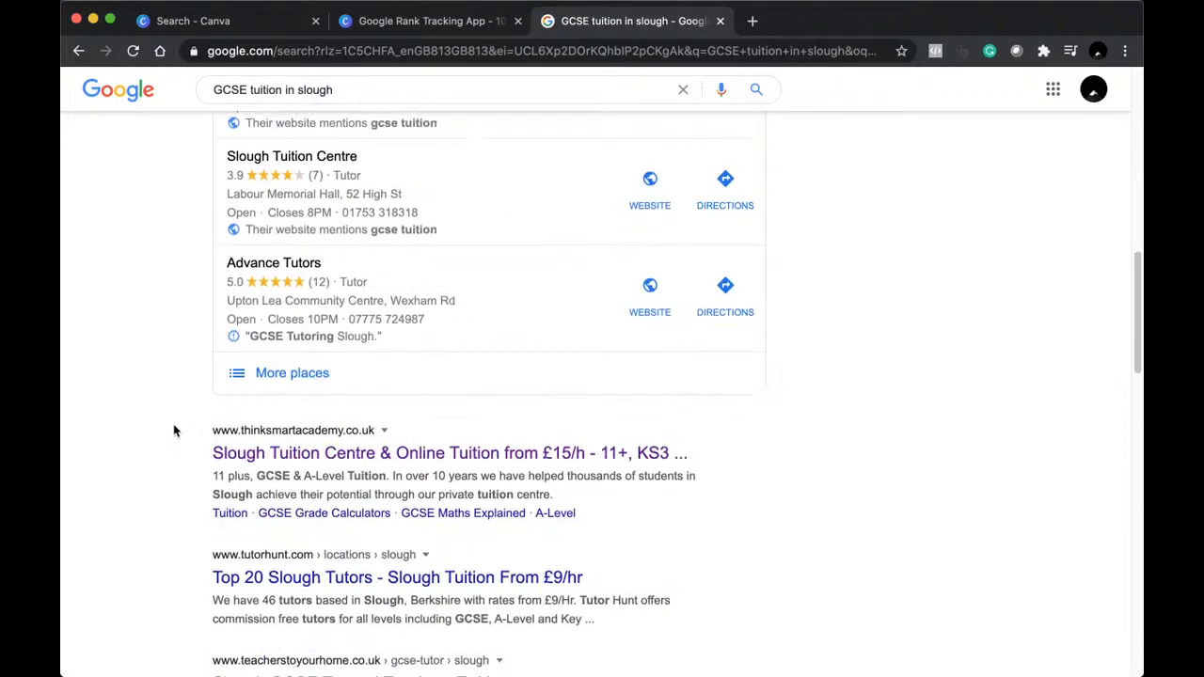
pyautogui.moveTo(161, 237); pyautogui.dragTo(188, 395)
pyautogui.click(188, 395)
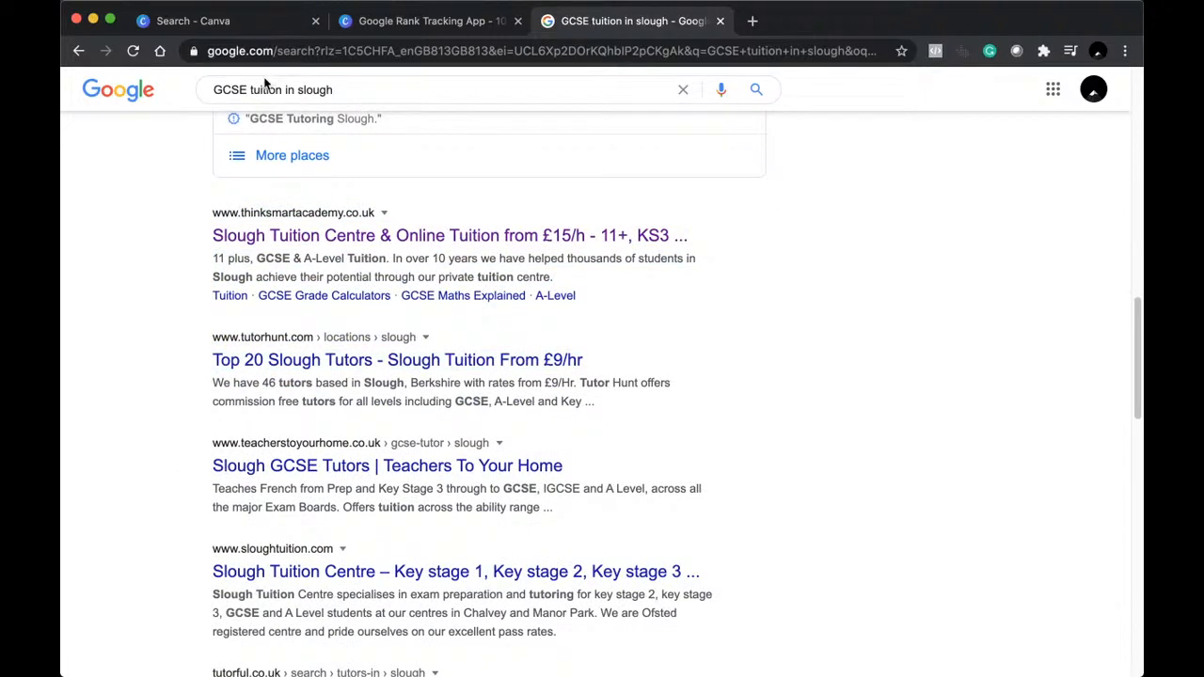
# Search for "A LEVEL tuition in slough" and check where thinksmartacademy.co.uk ranks among the results.
pyautogui.doubleClick(230, 90)
pyautogui.write('A LEVEL')
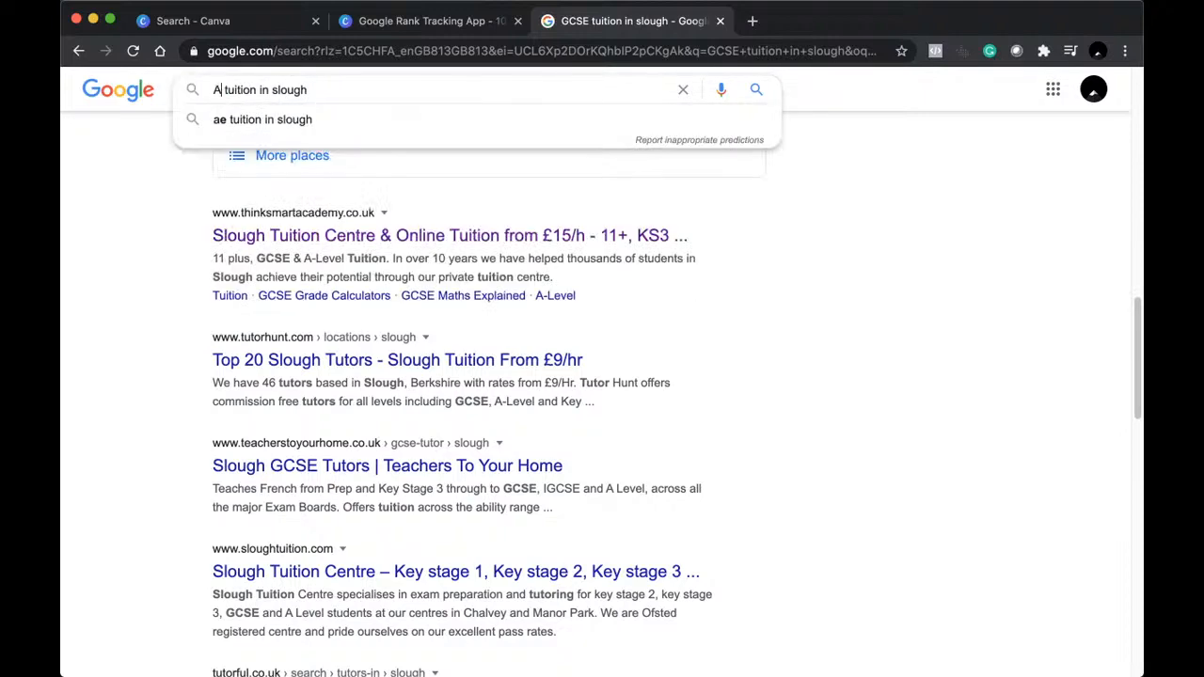
pyautogui.press('Return')
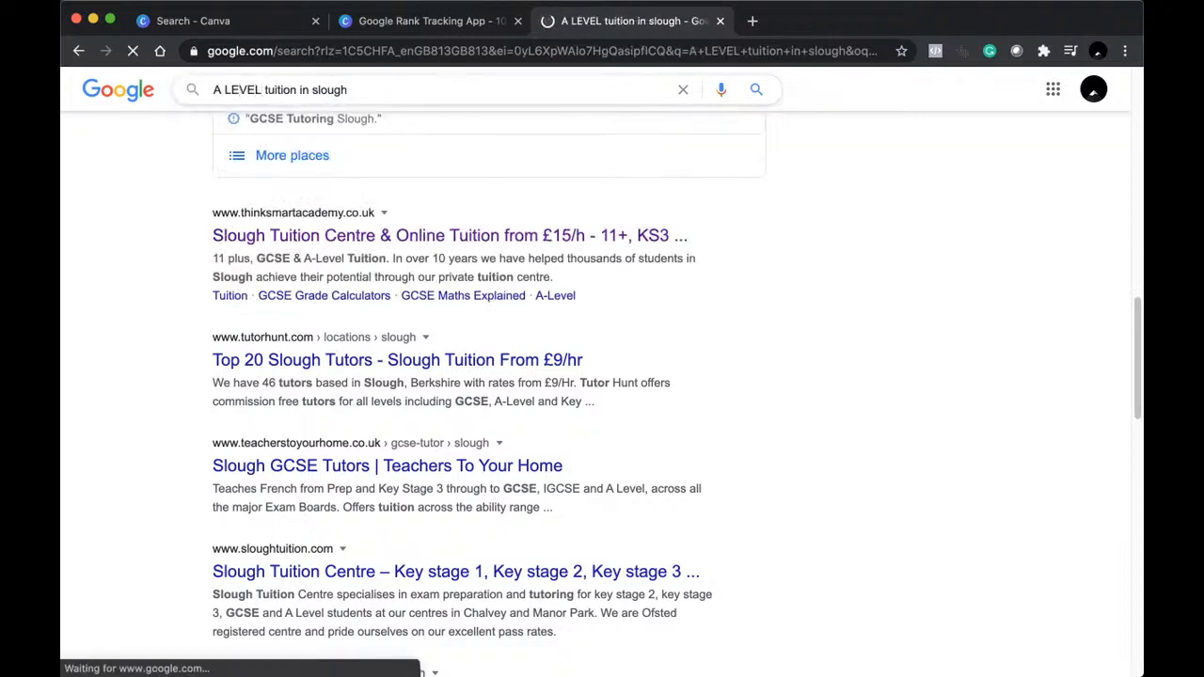
pyautogui.scroll(-5, 132, 320)
pyautogui.scroll(2, 131, 322)
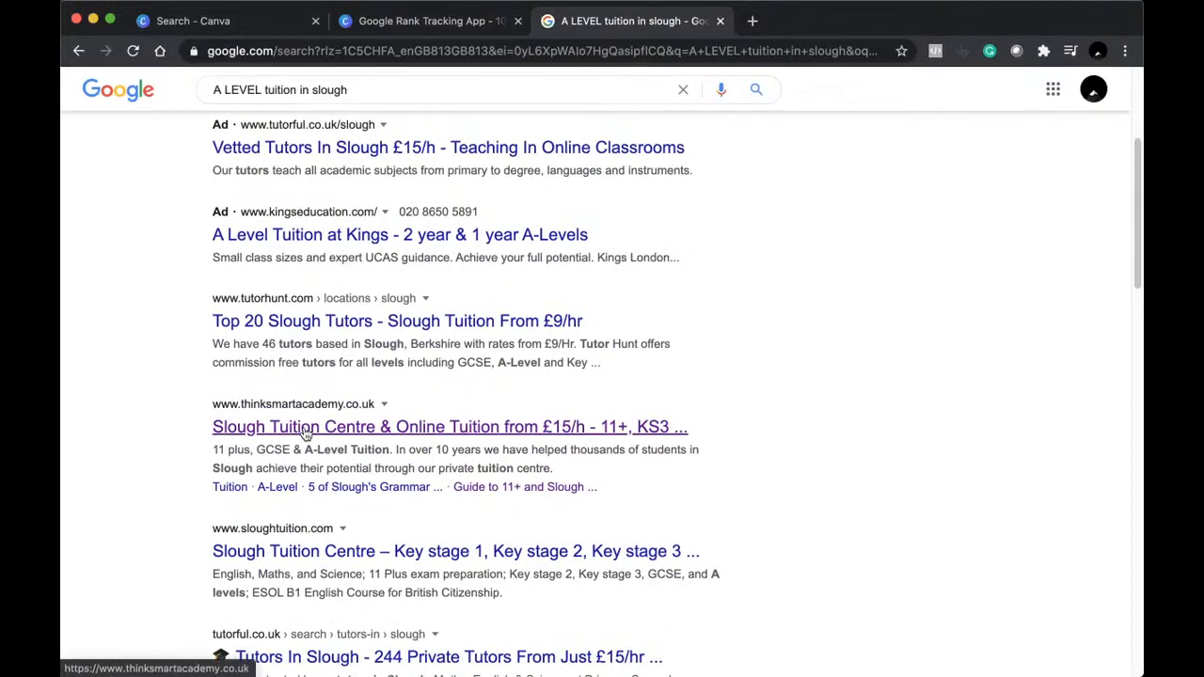
# Close the Google results, return to the Canva design, and calculate 1 + 1 + 2 and 4 / 3 in Spotlight.
pyautogui.click(721, 20)
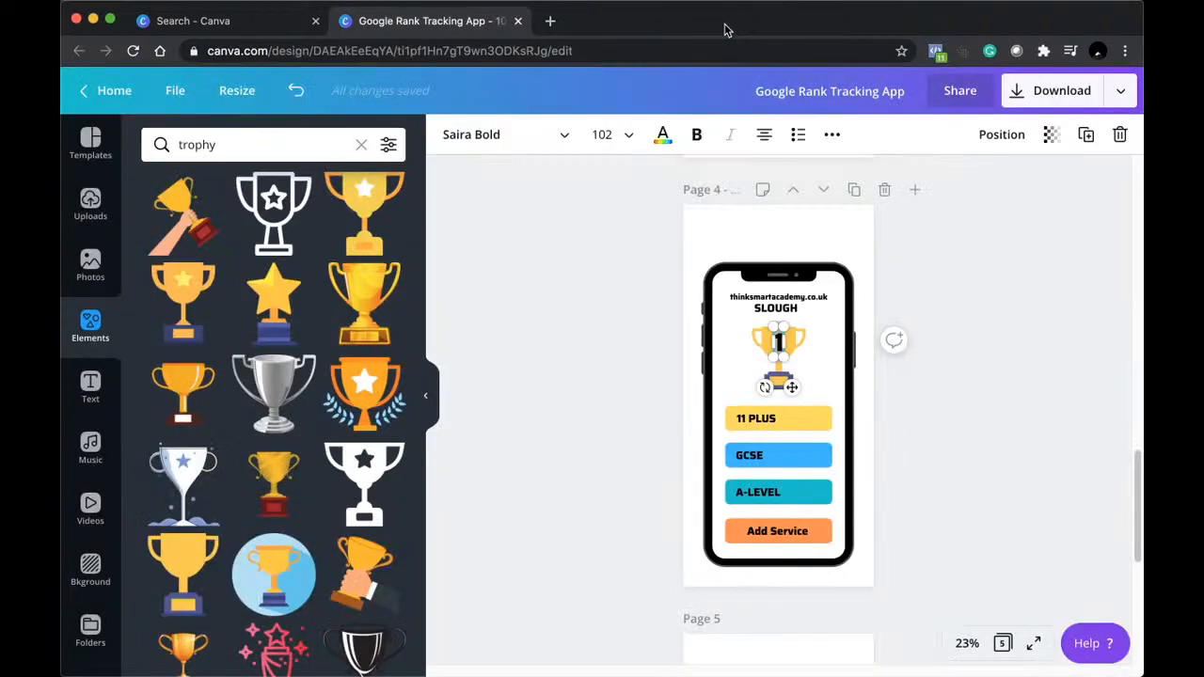
pyautogui.click(627, 254)
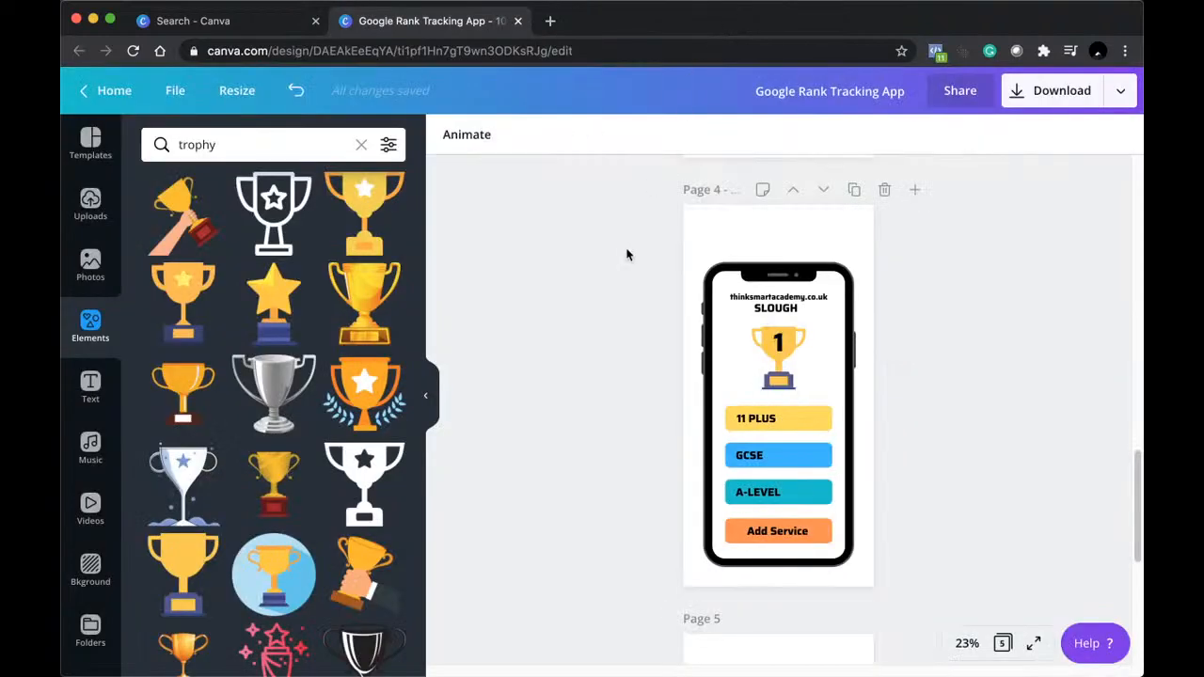
pyautogui.press('super+space')
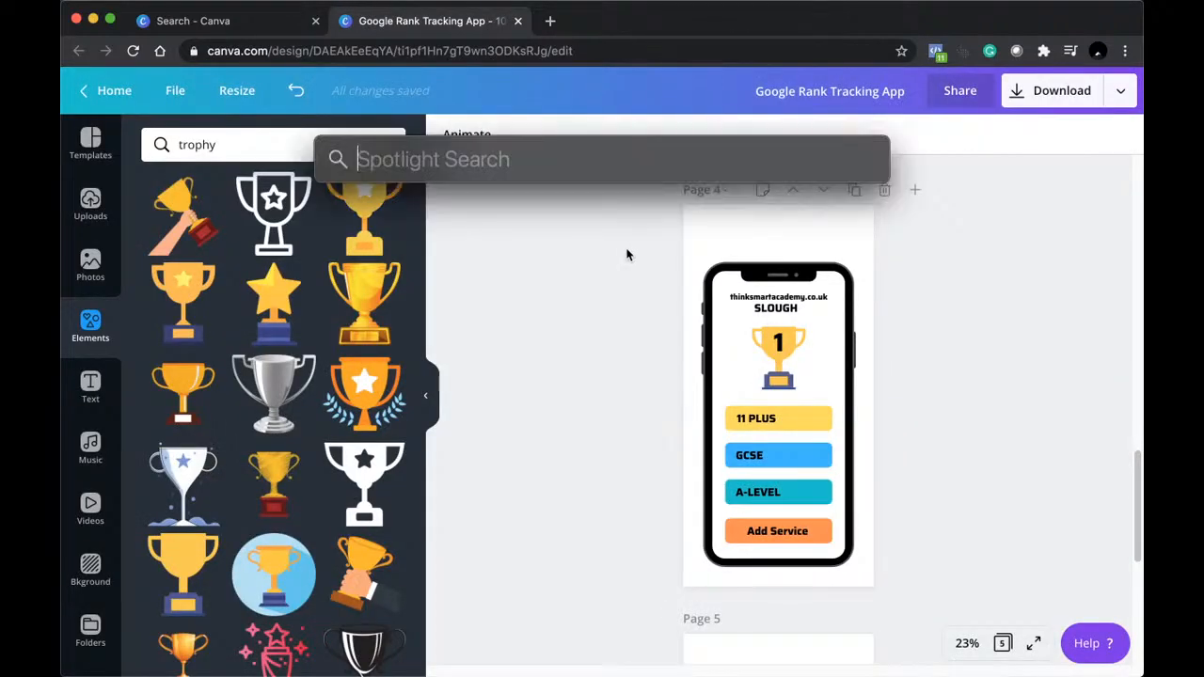
pyautogui.write('1 + 1')
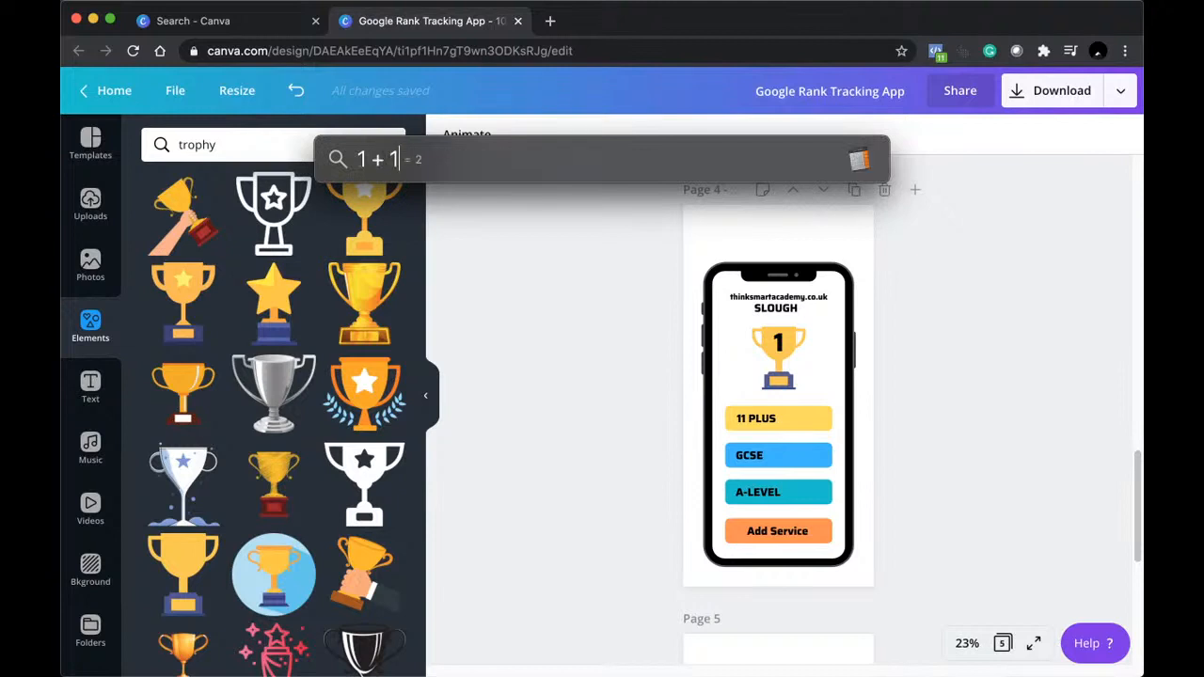
pyautogui.write(' + 2')
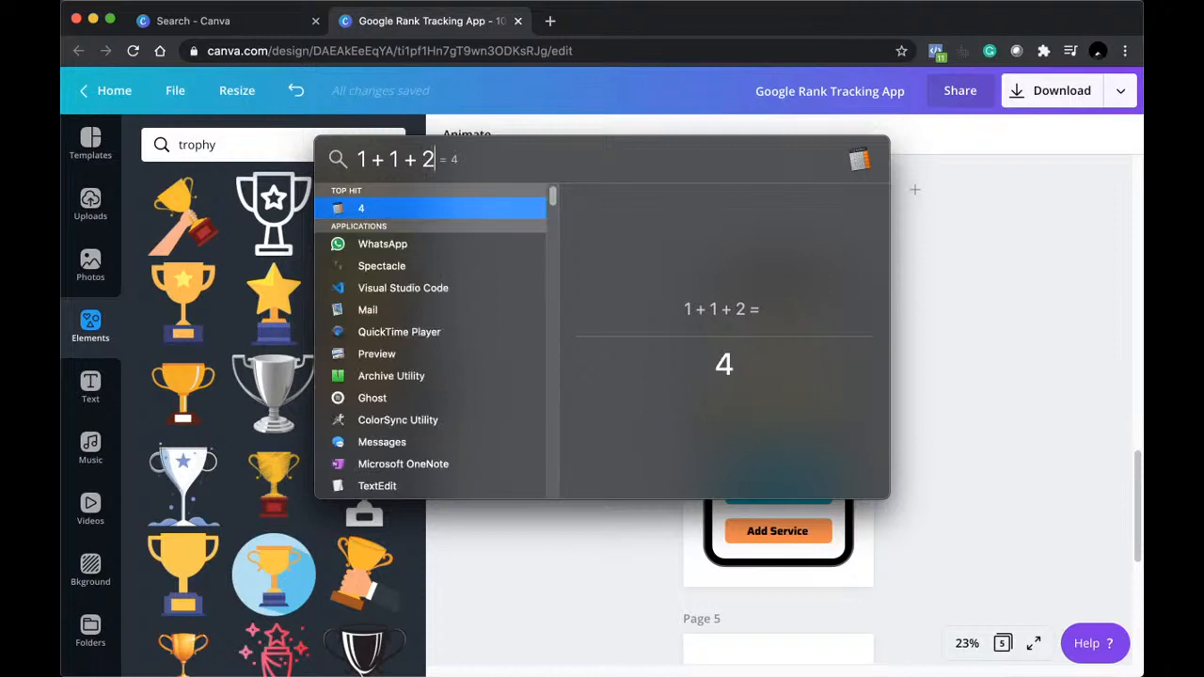
pyautogui.press('super+a')
pyautogui.write('4 /3')
pyautogui.press('Left')
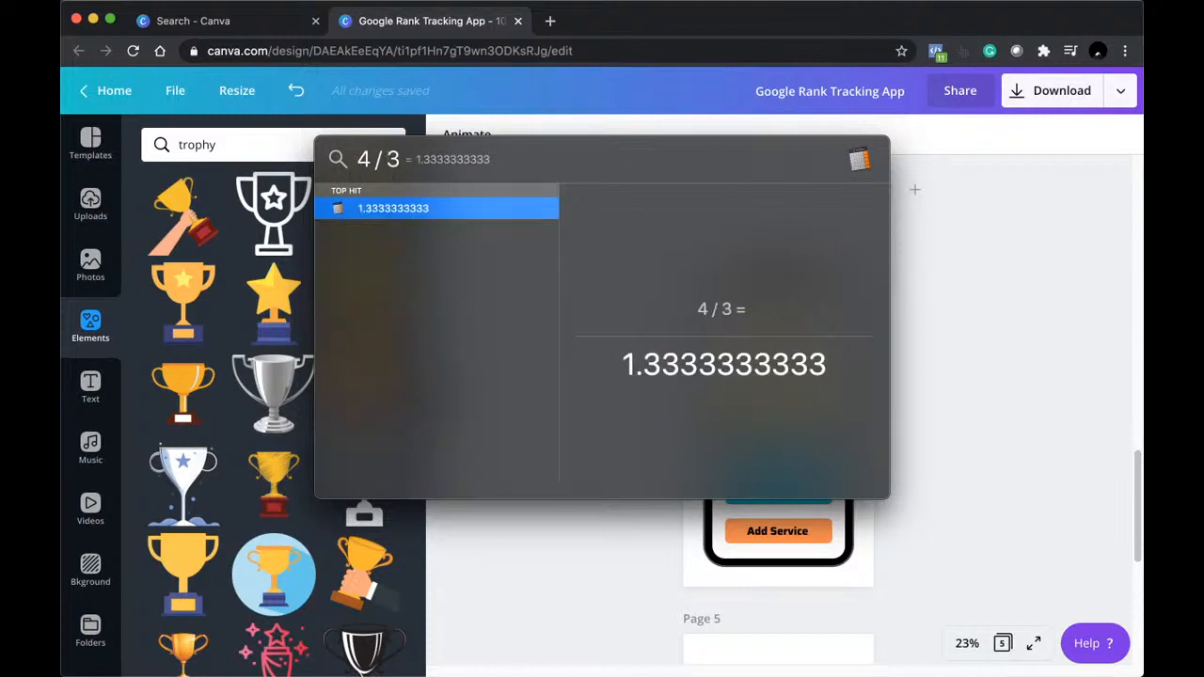
pyautogui.press('Escape')
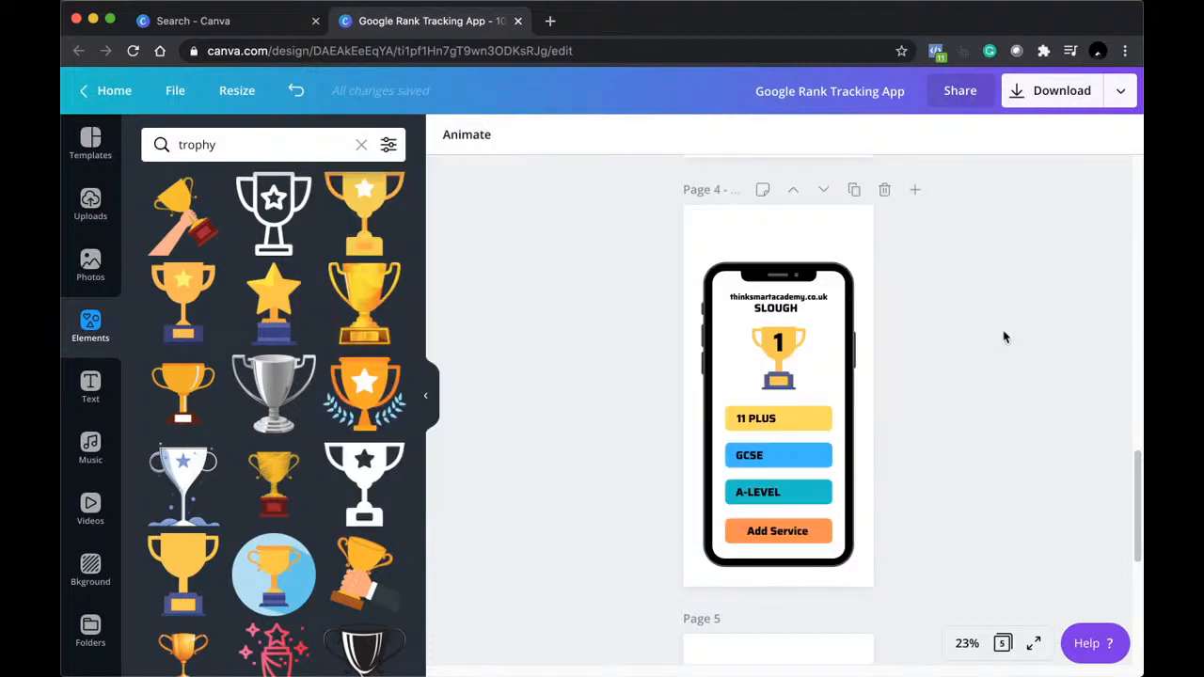
pyautogui.click(779, 350)
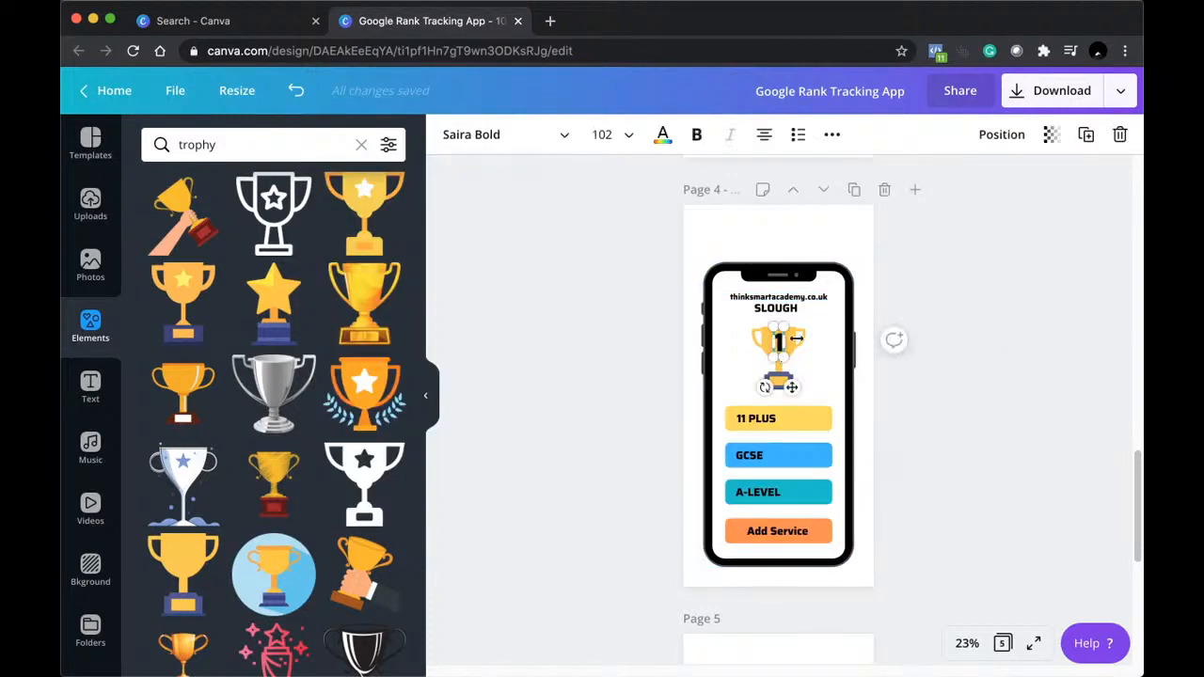
pyautogui.click(1111, 450)
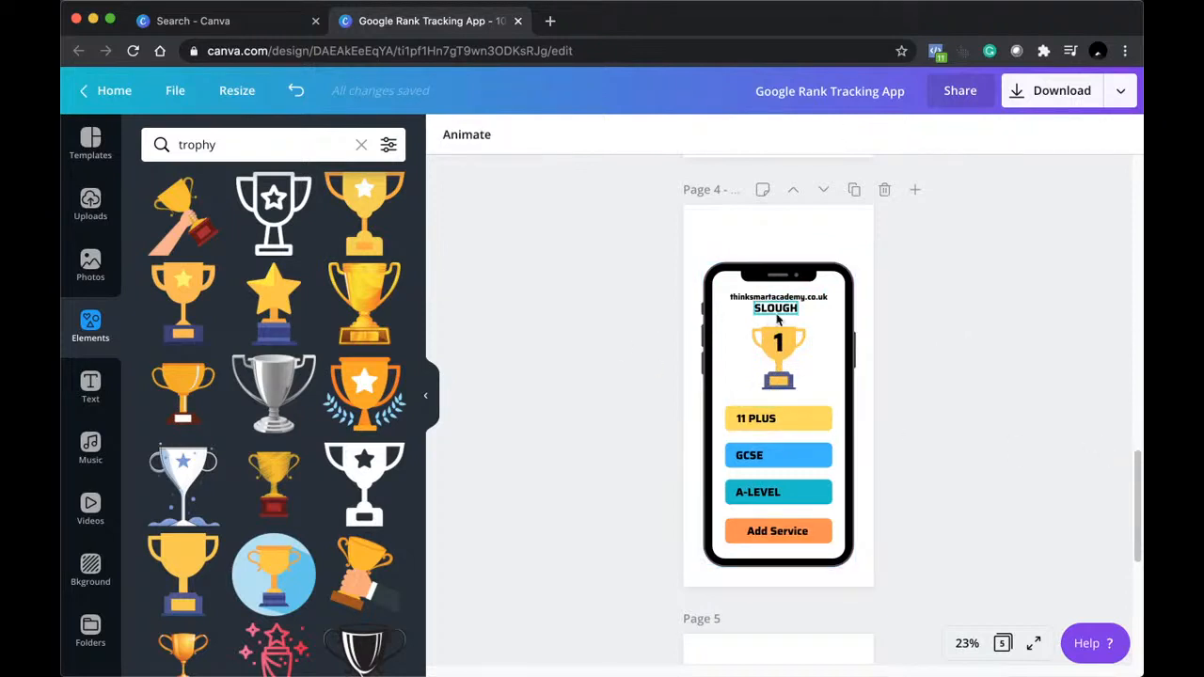
pyautogui.click(779, 344)
pyautogui.click(962, 340)
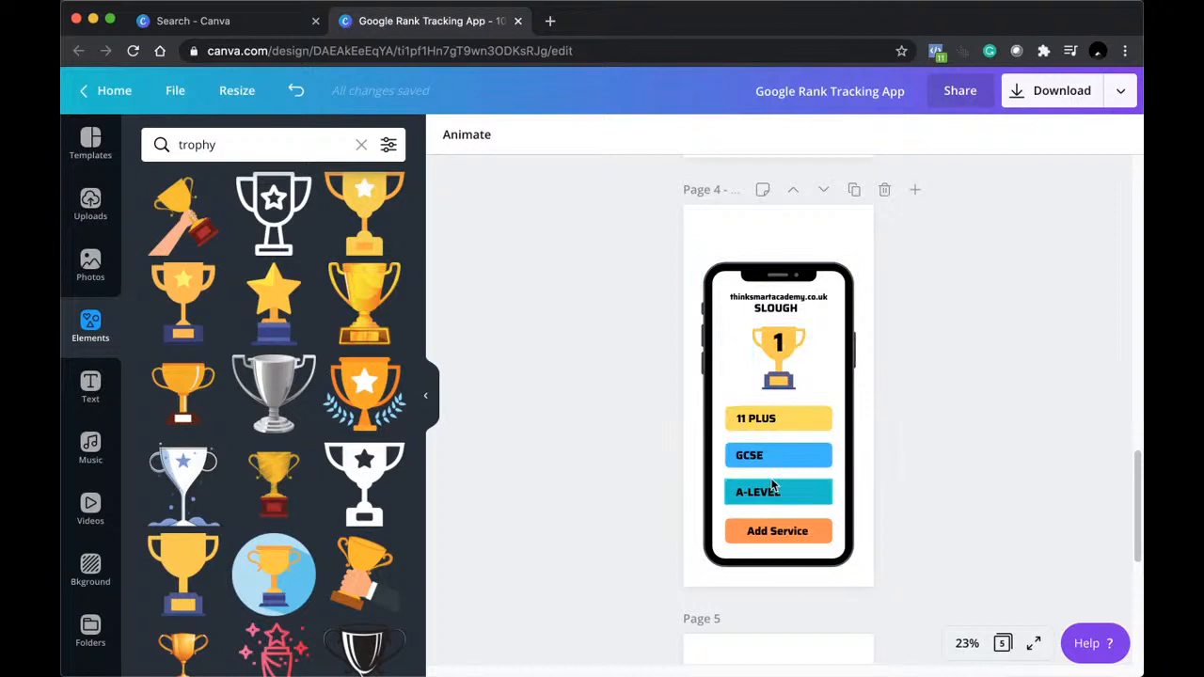
pyautogui.click(778, 344)
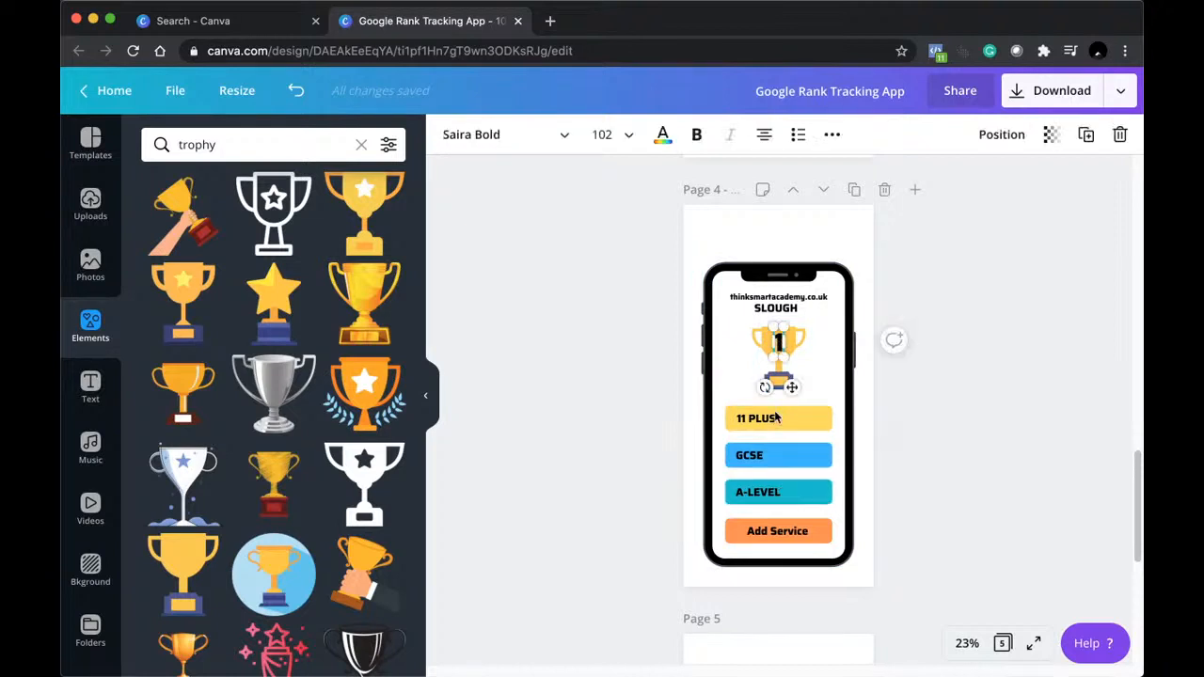
# Duplicate the 11 PLUS label, place the copy beside it on the yellow button, and change its text to 1.
pyautogui.click(754, 418)
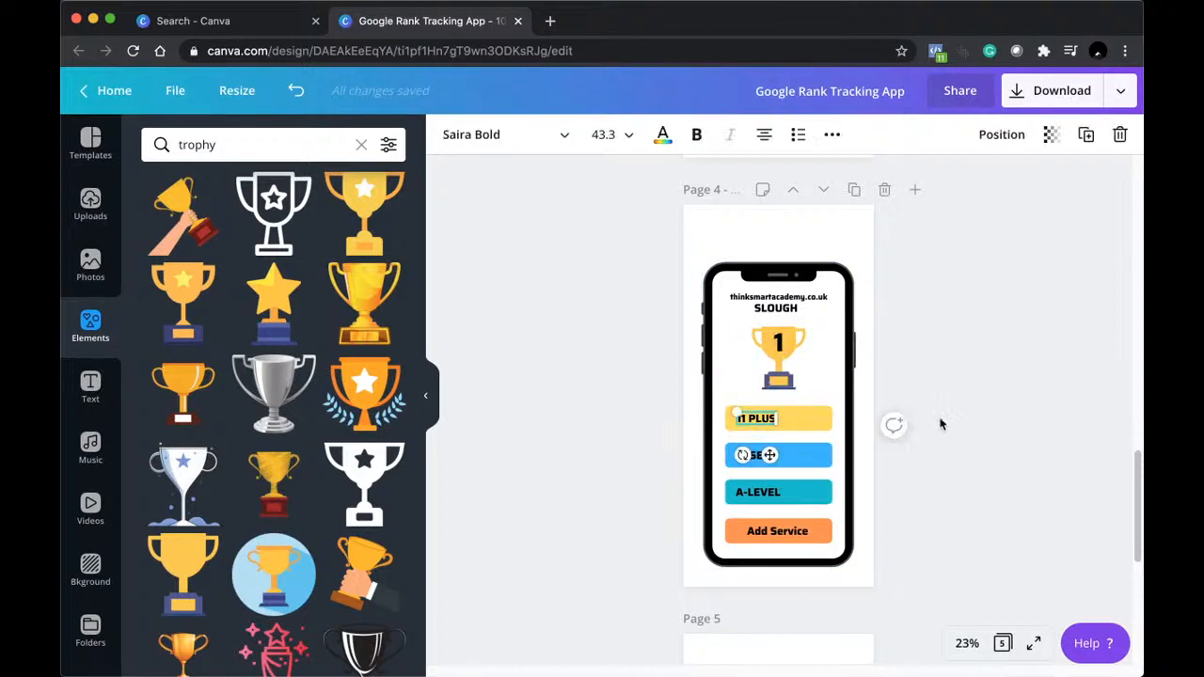
pyautogui.press('super+v')
pyautogui.moveTo(767, 426); pyautogui.dragTo(813, 421)
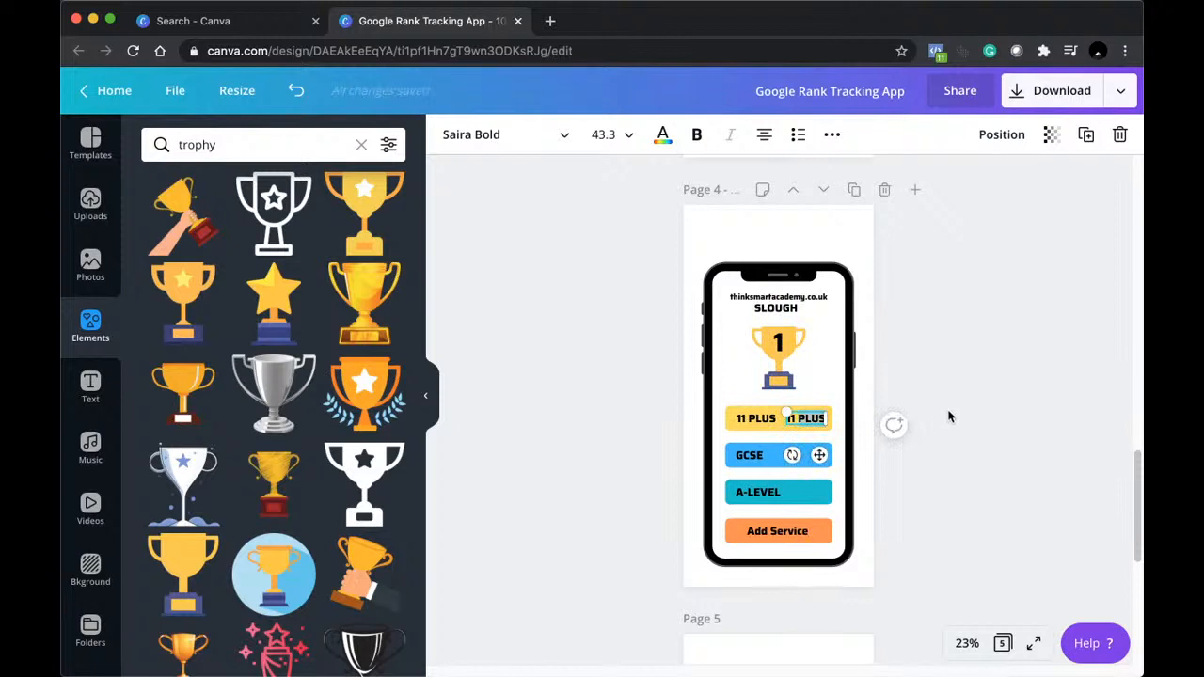
pyautogui.press('Delete')
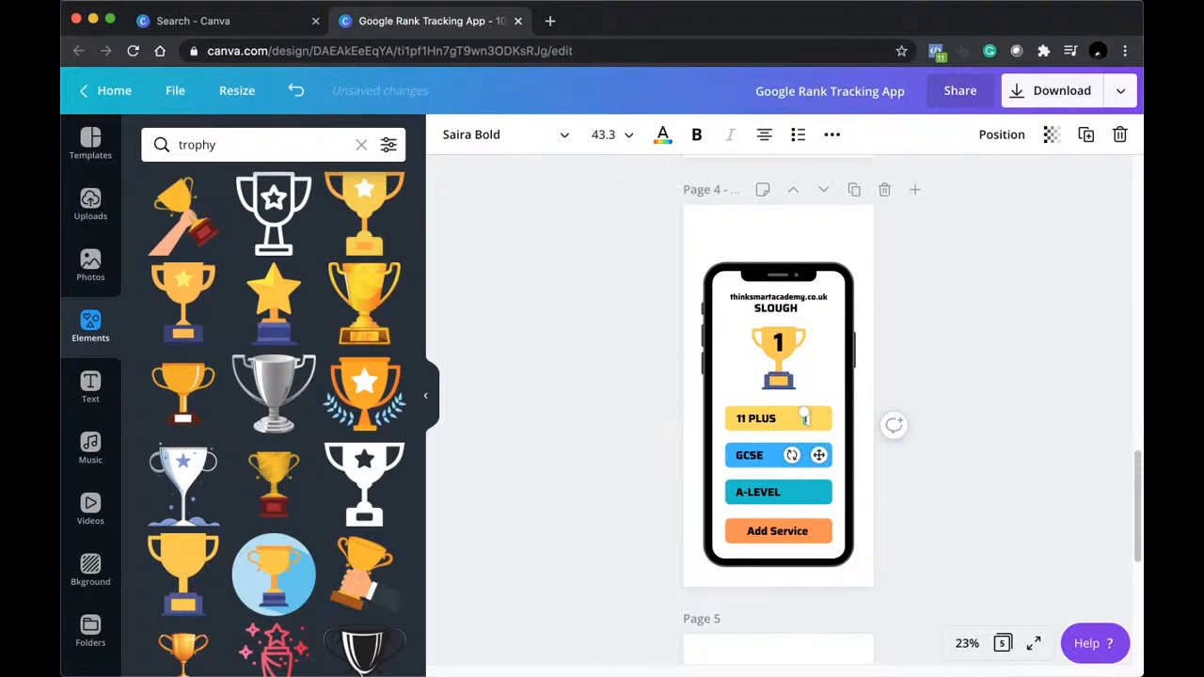
pyautogui.click(952, 408)
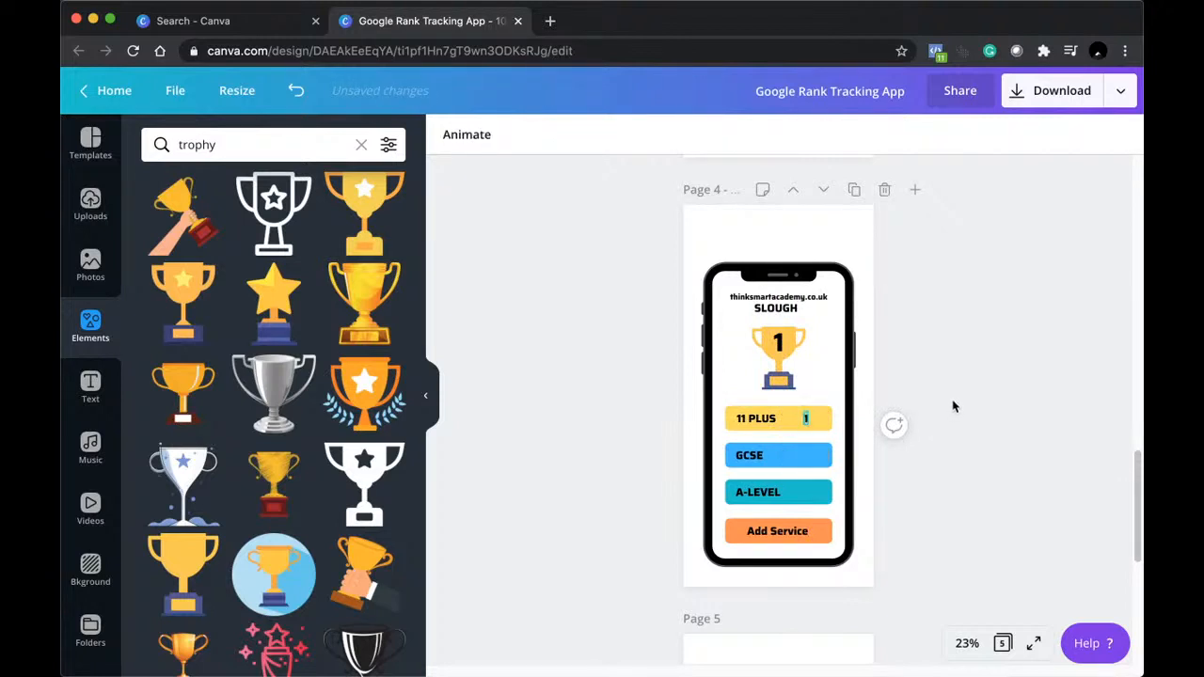
# Move the 1 on the yellow 11 PLUS button to the button's right end, level with the label.
pyautogui.click(805, 231)
pyautogui.scroll(-1, 884, 320)
pyautogui.scroll(1, 884, 320)
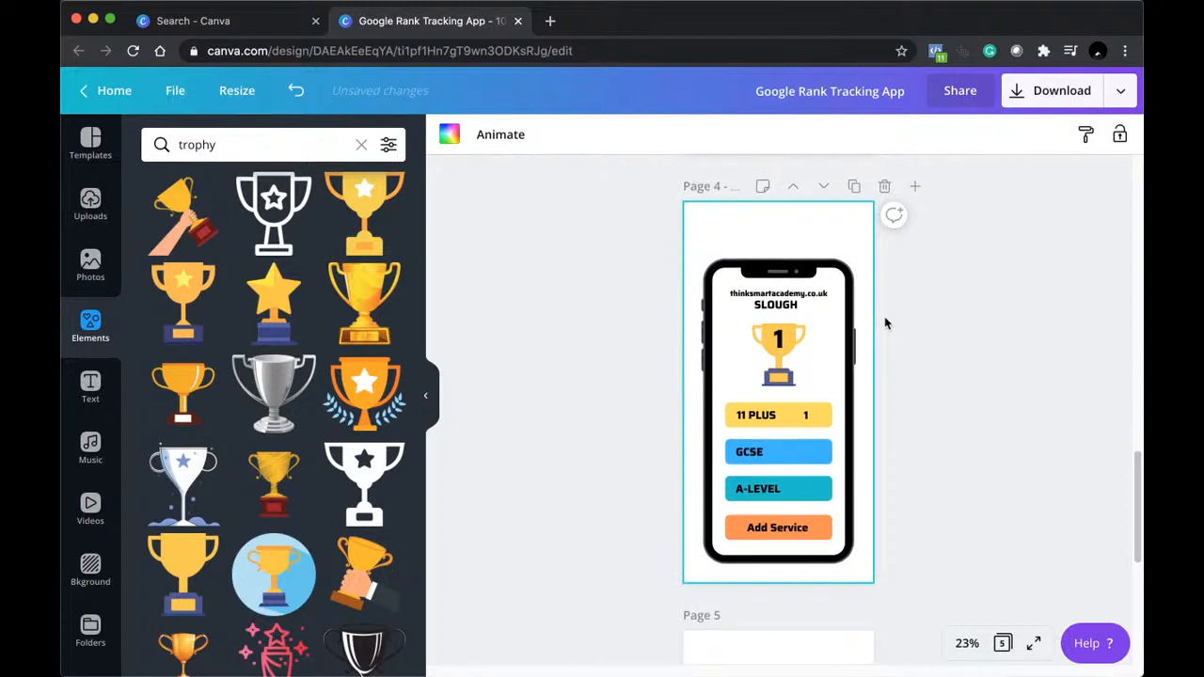
pyautogui.click(844, 367)
pyautogui.click(974, 371)
pyautogui.click(969, 649)
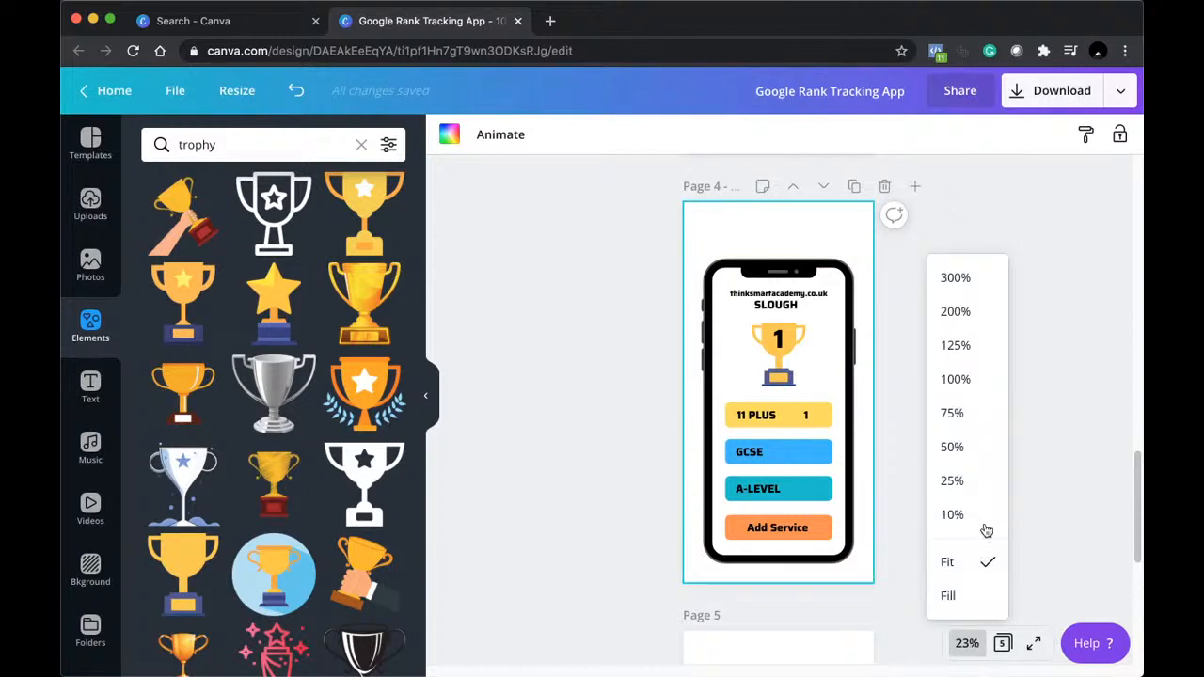
pyautogui.click(973, 601)
pyautogui.click(1111, 418)
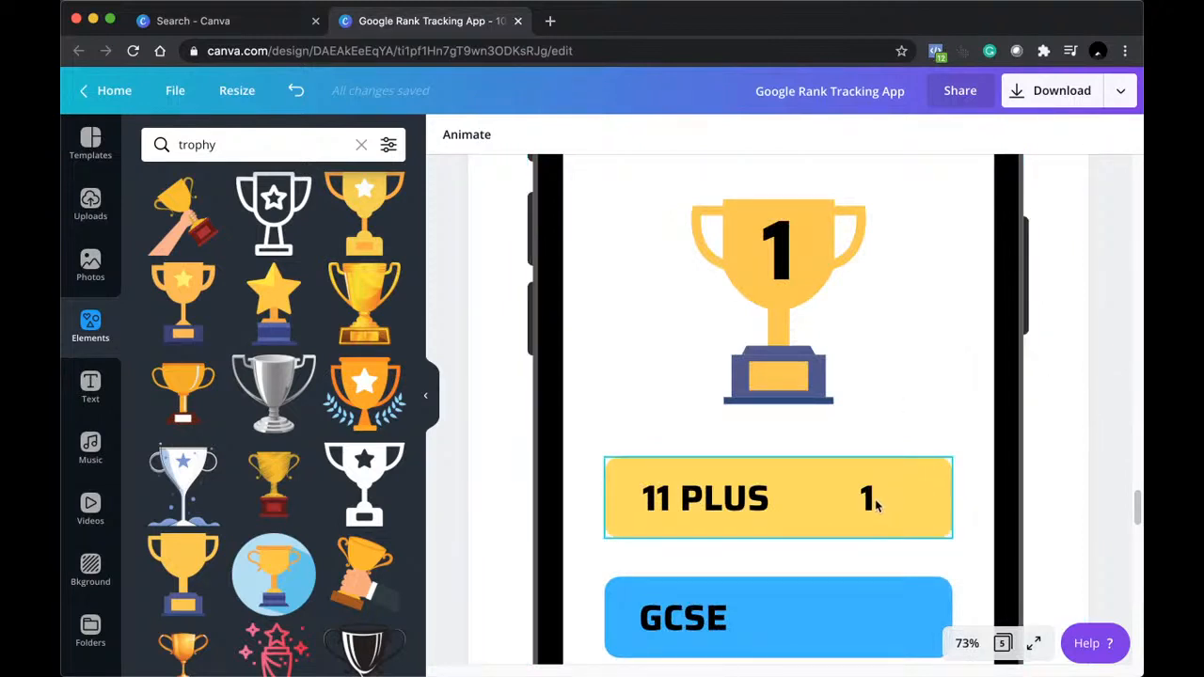
pyautogui.moveTo(875, 498); pyautogui.dragTo(922, 499)
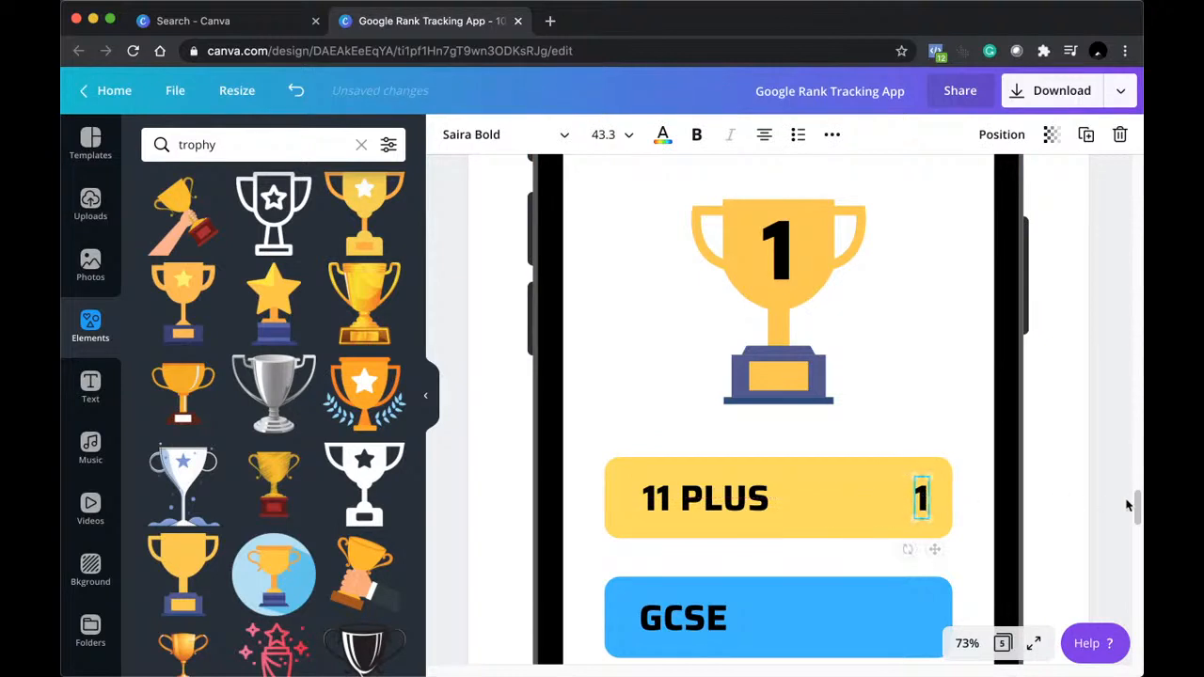
# Recolour the 1 on the yellow 11 PLUS button dark grey.
pyautogui.moveTo(1136, 508); pyautogui.dragTo(1137, 528)
pyautogui.click(1063, 471)
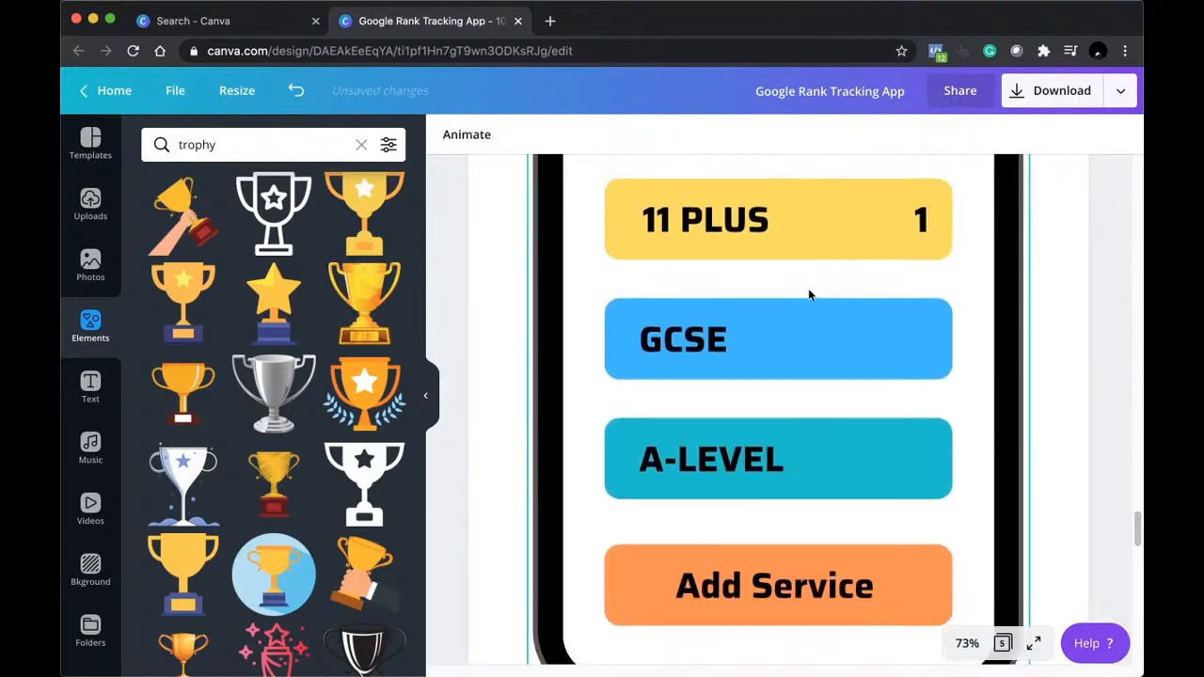
pyautogui.click(919, 226)
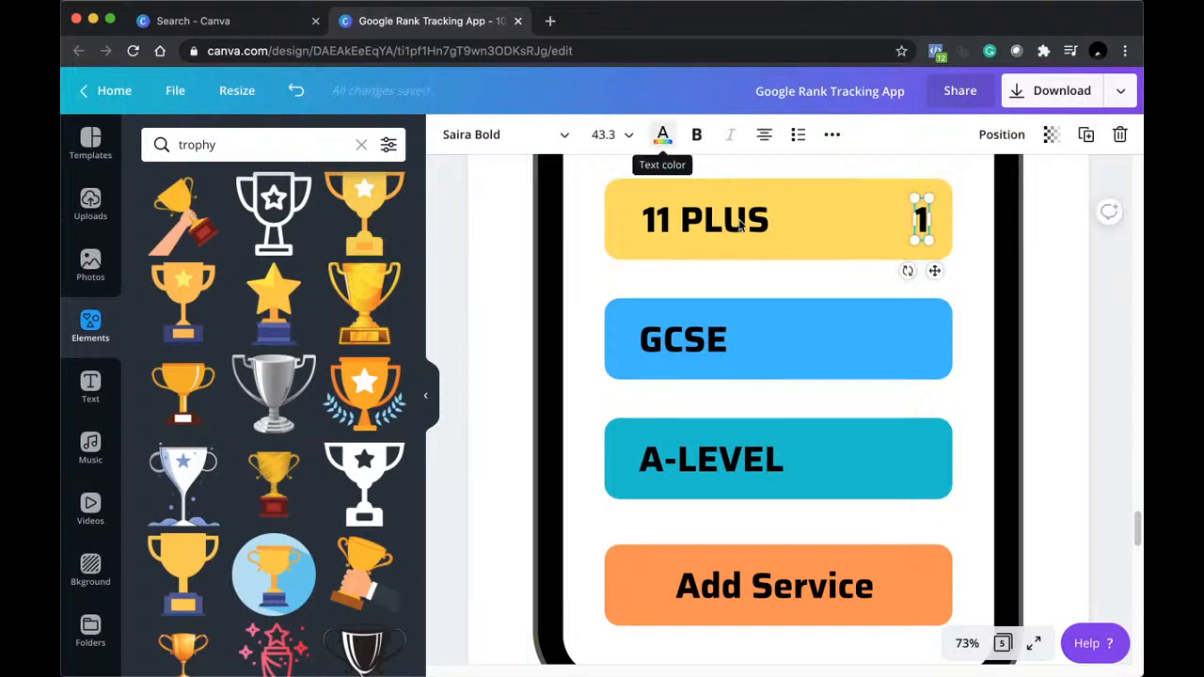
pyautogui.click(663, 135)
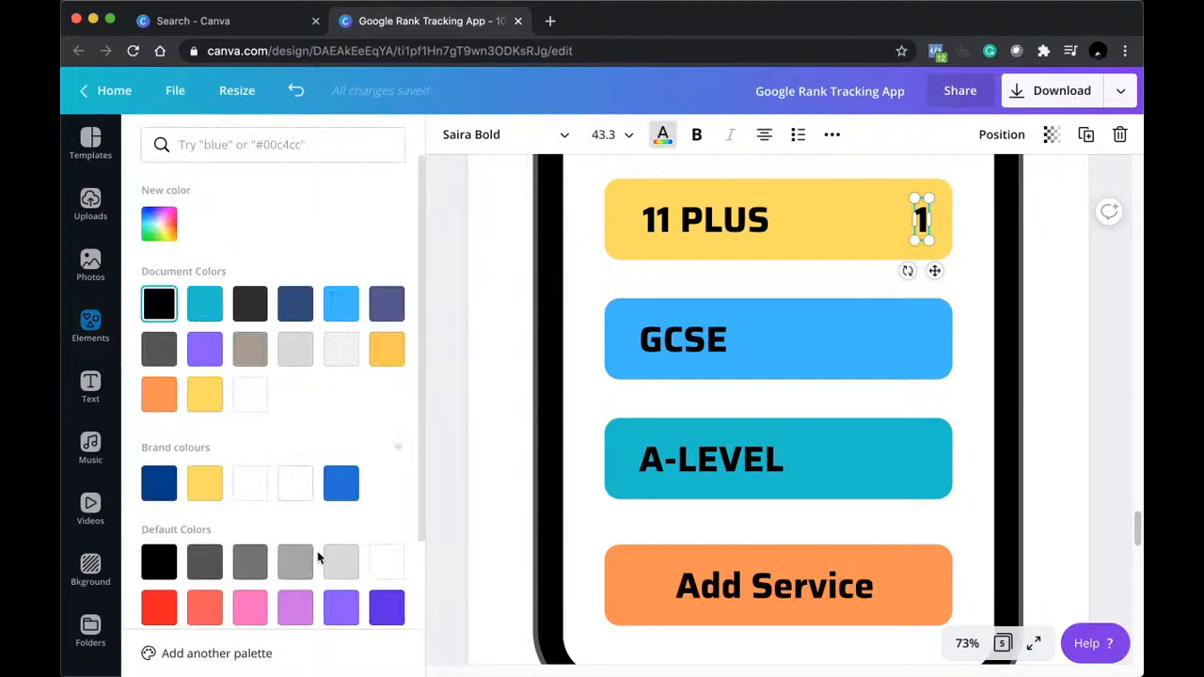
pyautogui.click(392, 567)
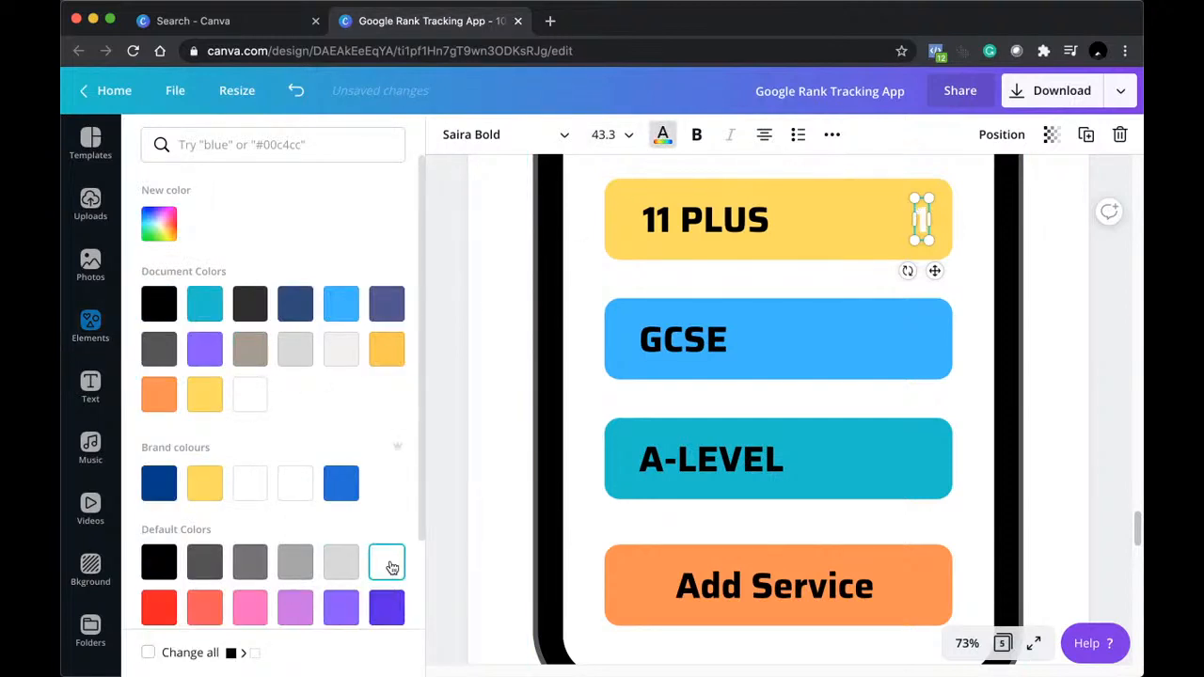
pyautogui.click(341, 565)
pyautogui.click(295, 572)
pyautogui.click(214, 574)
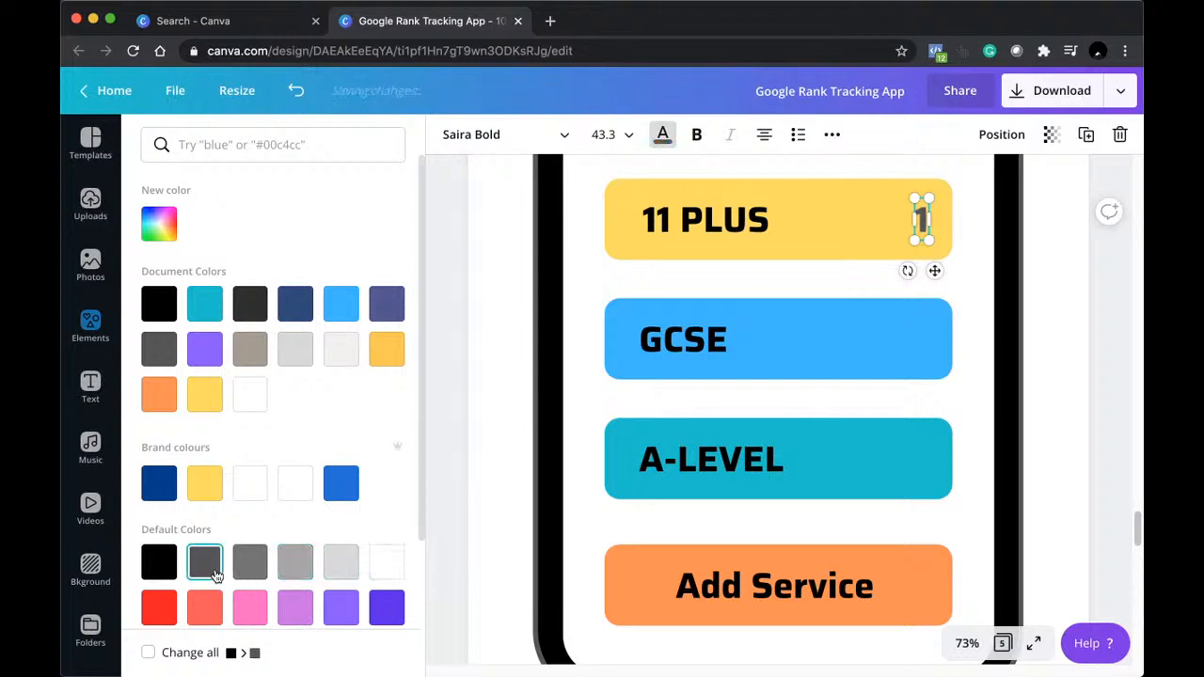
pyautogui.click(160, 568)
pyautogui.click(205, 566)
# Duplicate the grey 1 twice and place the copies at the right ends of the GCSE and A-LEVEL buttons, aligned under the original.
pyautogui.click(918, 214)
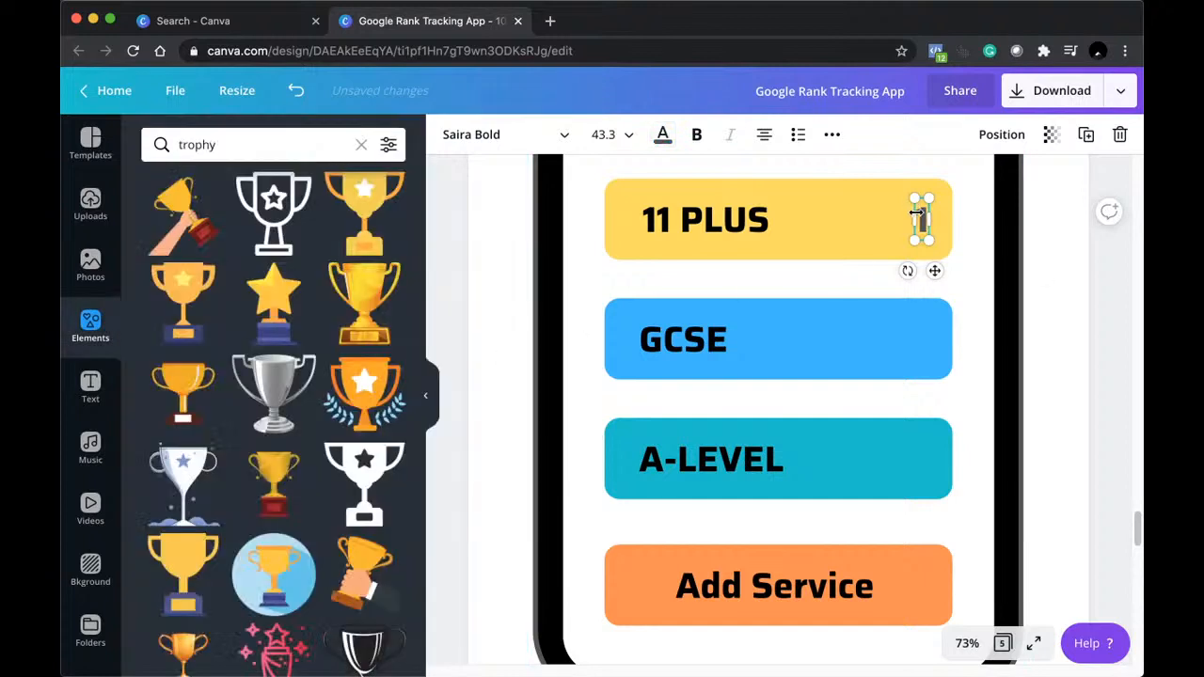
pyautogui.press('super+d')
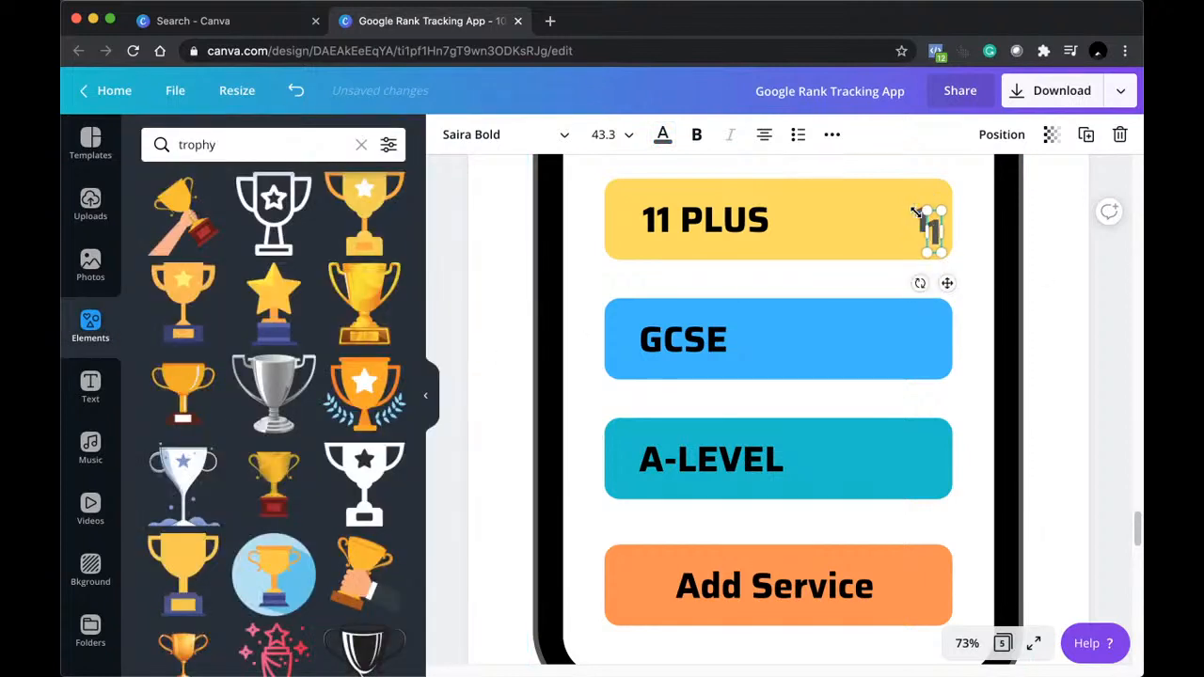
pyautogui.moveTo(939, 306); pyautogui.dragTo(926, 345)
pyautogui.click(930, 220)
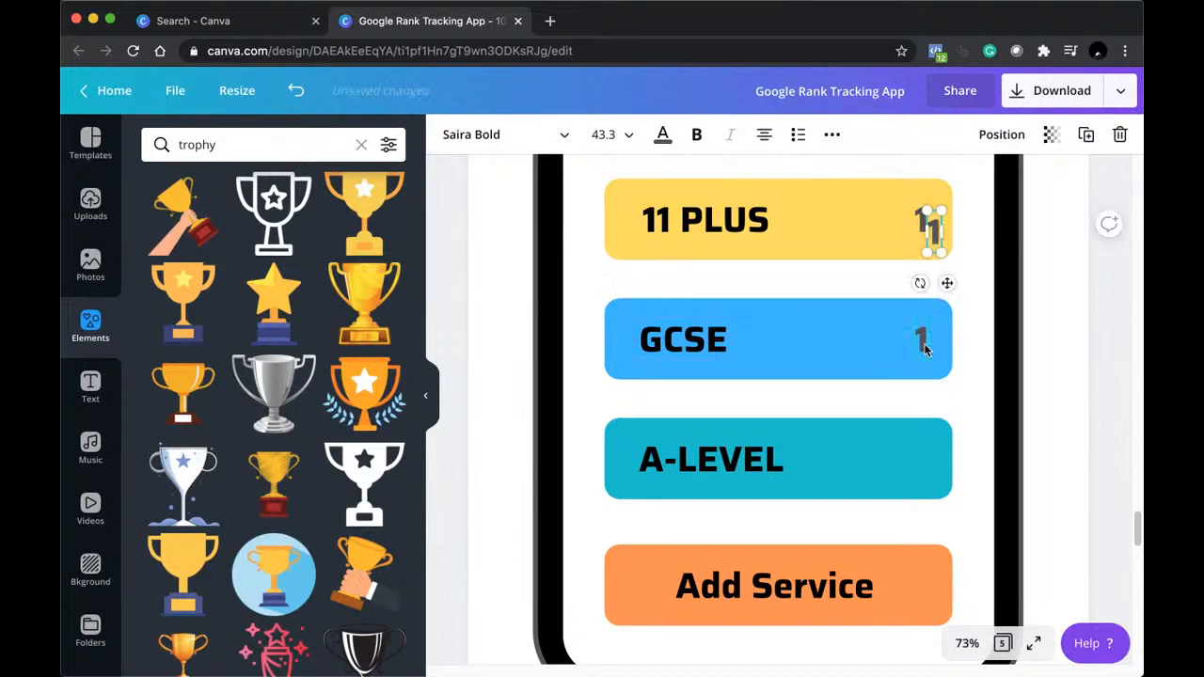
pyautogui.press('super+d')
pyautogui.moveTo(934, 235); pyautogui.dragTo(922, 459)
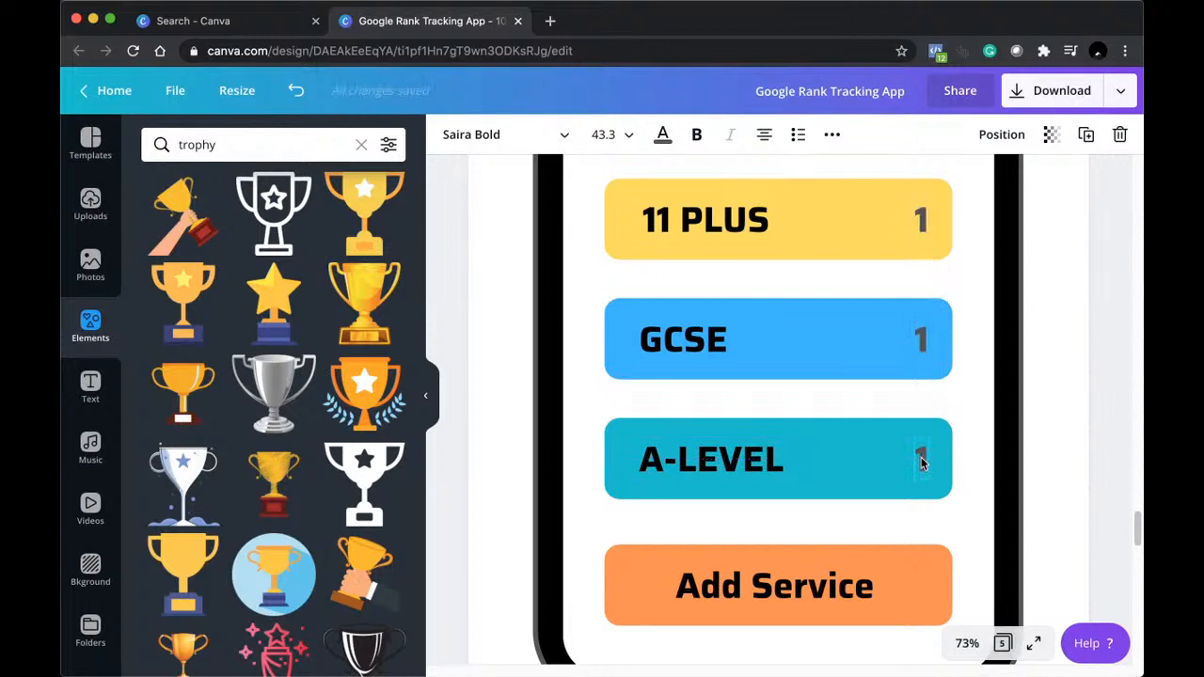
# Change the number on the A-LEVEL button to 2.
pyautogui.click(922, 338)
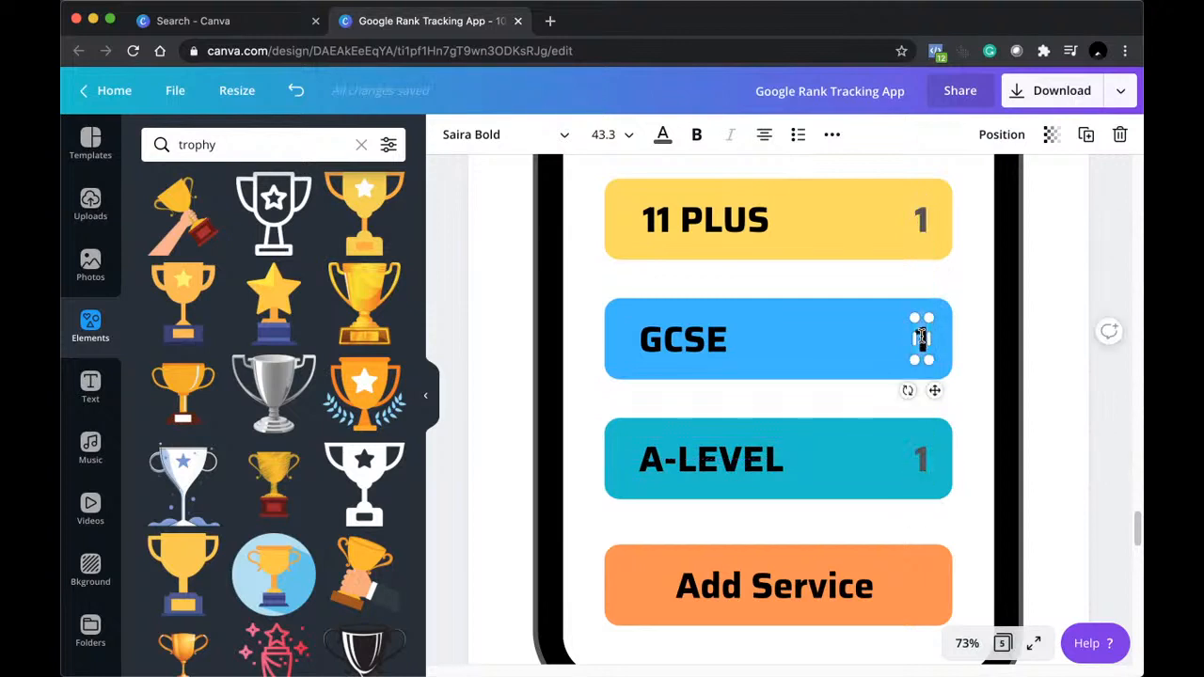
pyautogui.click(921, 455)
pyautogui.write('2')
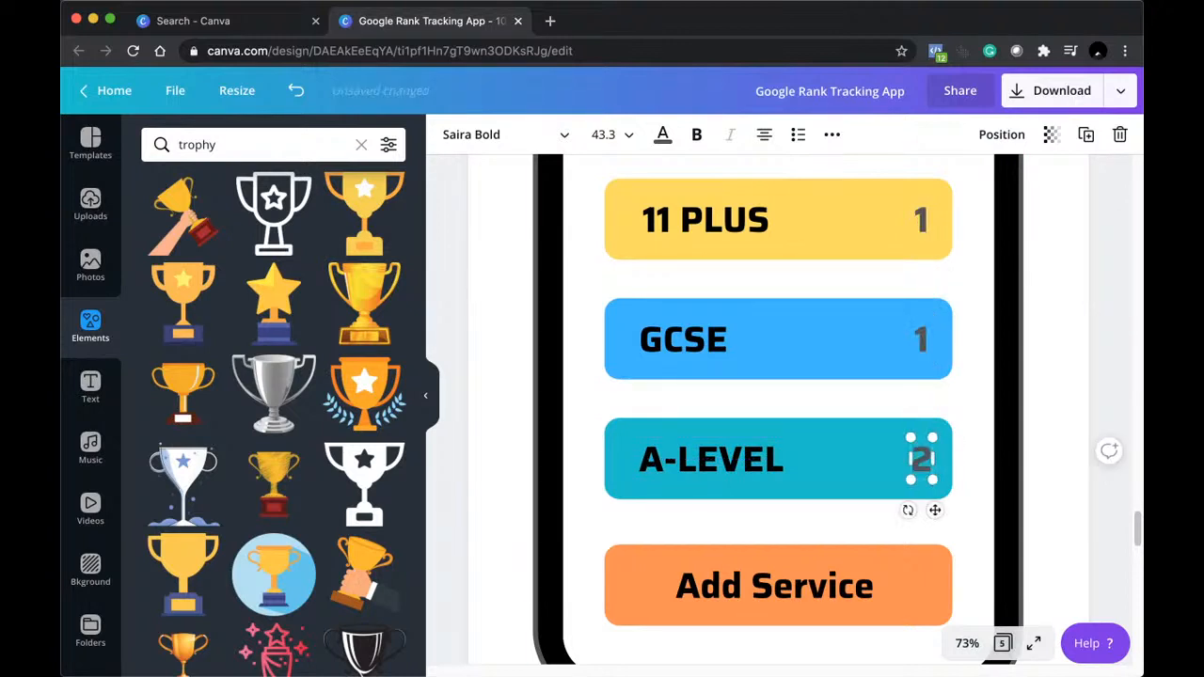
pyautogui.click(520, 477)
# Zoom the design out to 25% and review the whole phone mockup on page 4.
pyautogui.scroll(-2, 520, 477)
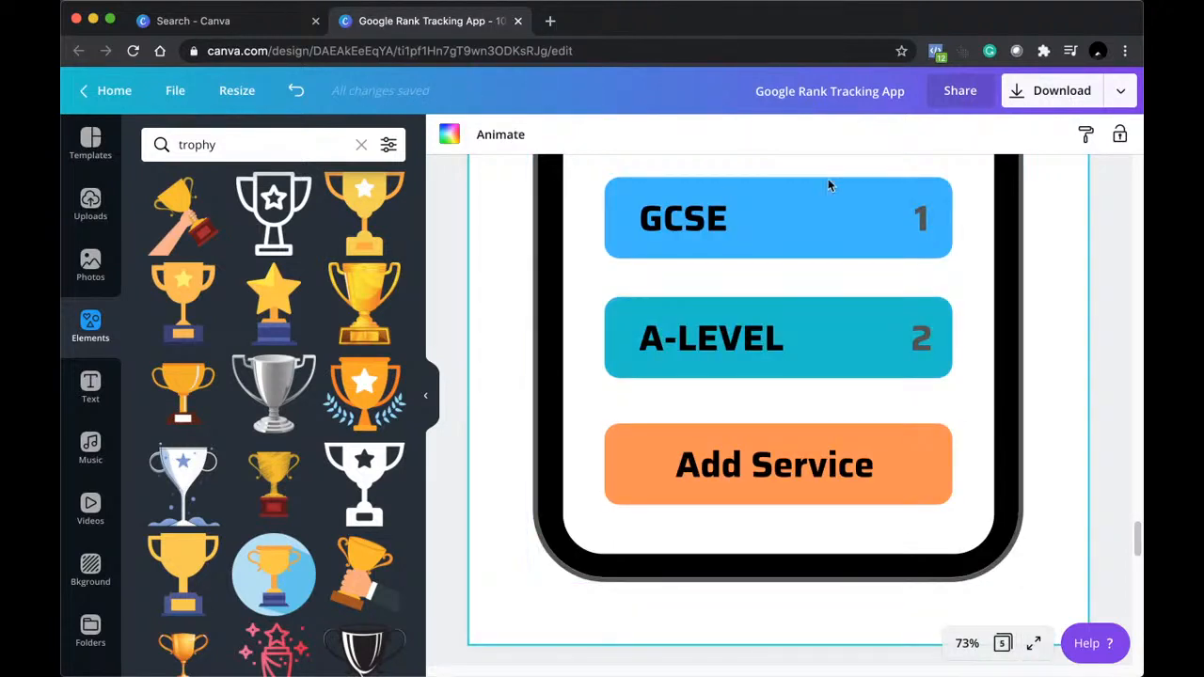
pyautogui.scroll(1, 964, 348)
pyautogui.scroll(5, 963, 349)
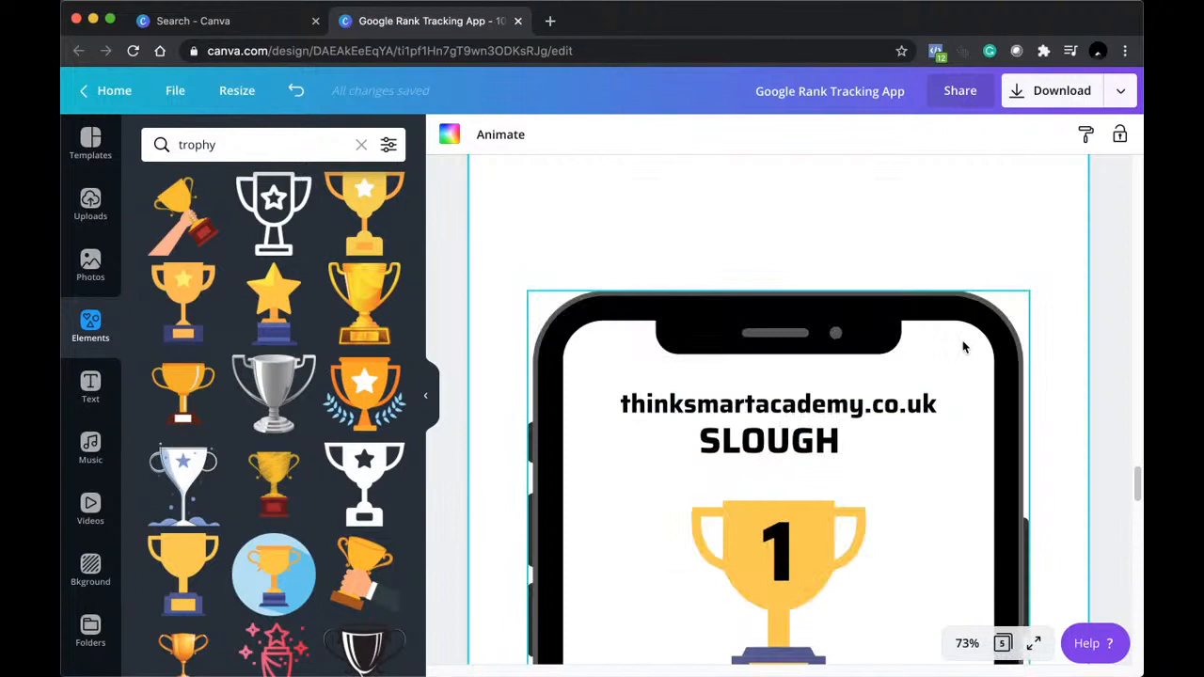
pyautogui.click(939, 650)
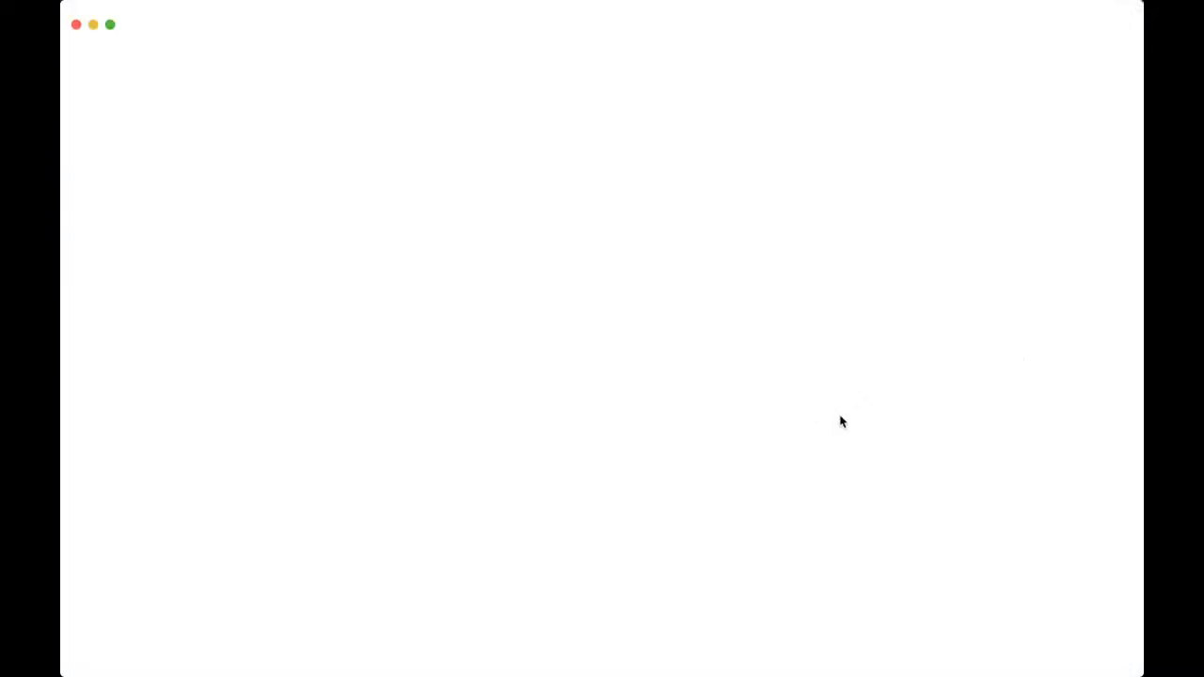
pyautogui.press('super+q')
pyautogui.click(969, 650)
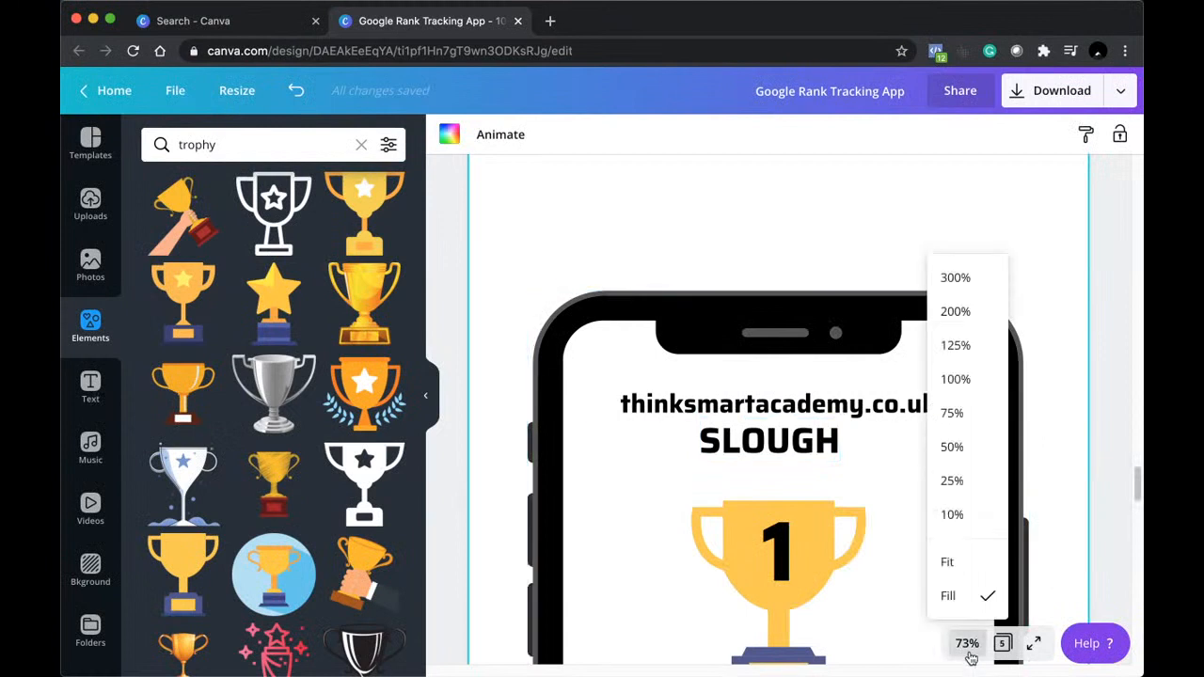
pyautogui.click(967, 462)
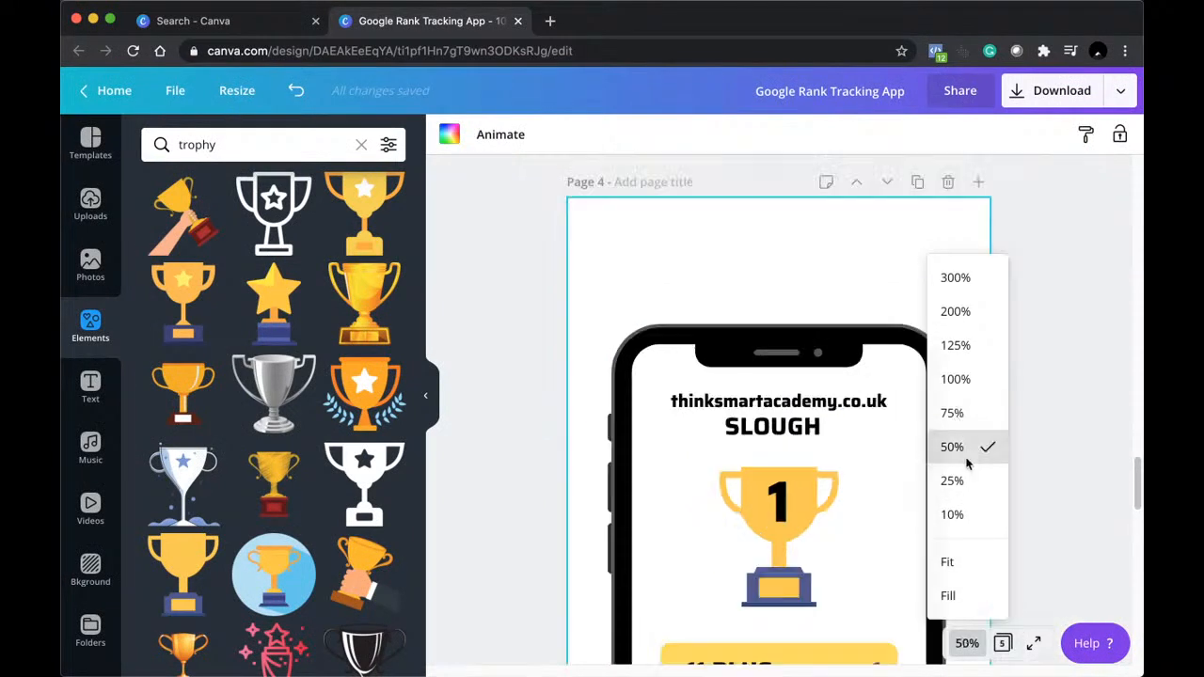
pyautogui.scroll(3, 1007, 453)
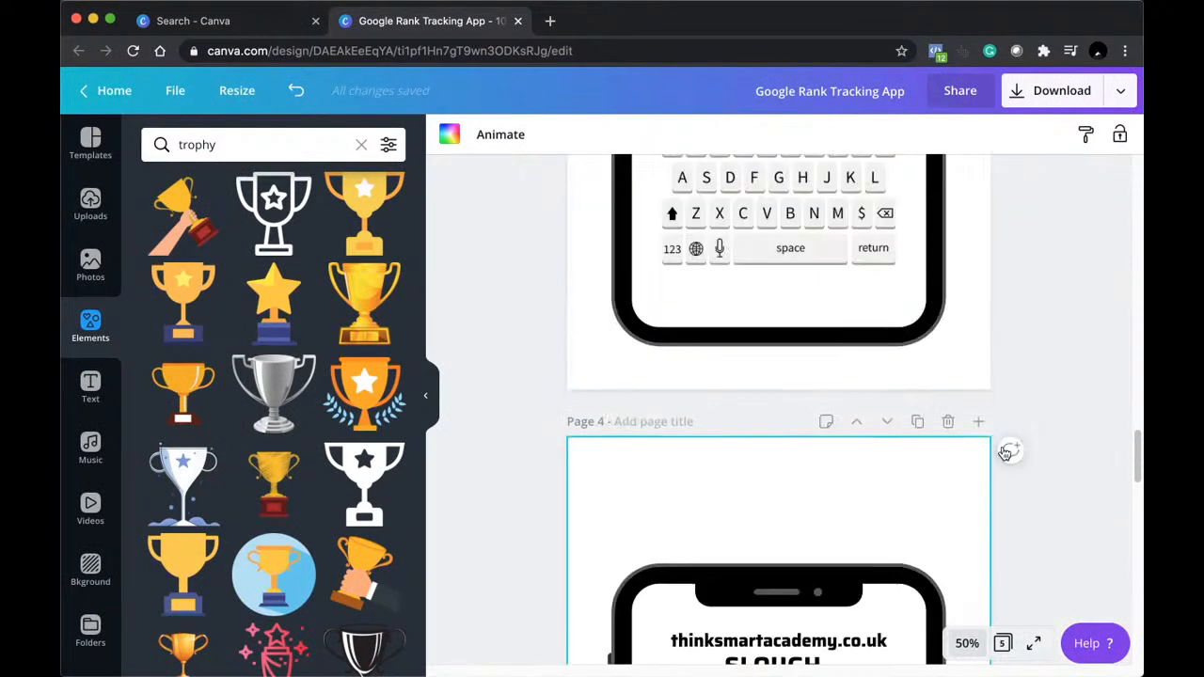
pyautogui.click(977, 649)
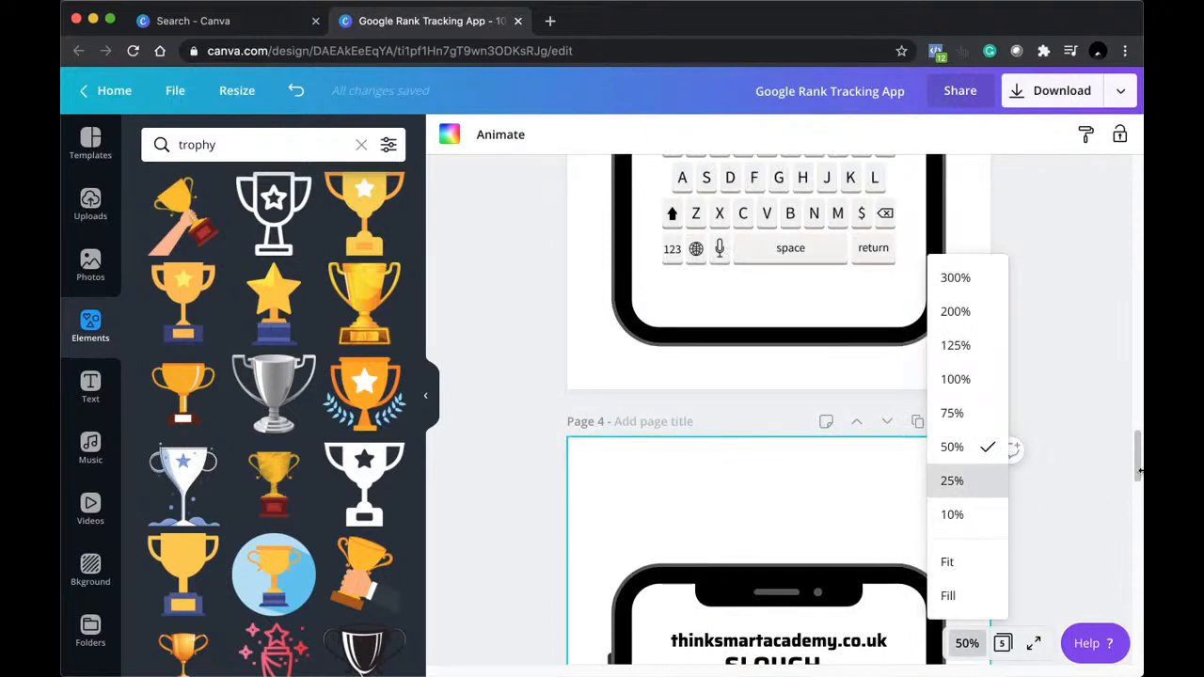
pyautogui.click(978, 489)
pyautogui.click(1085, 410)
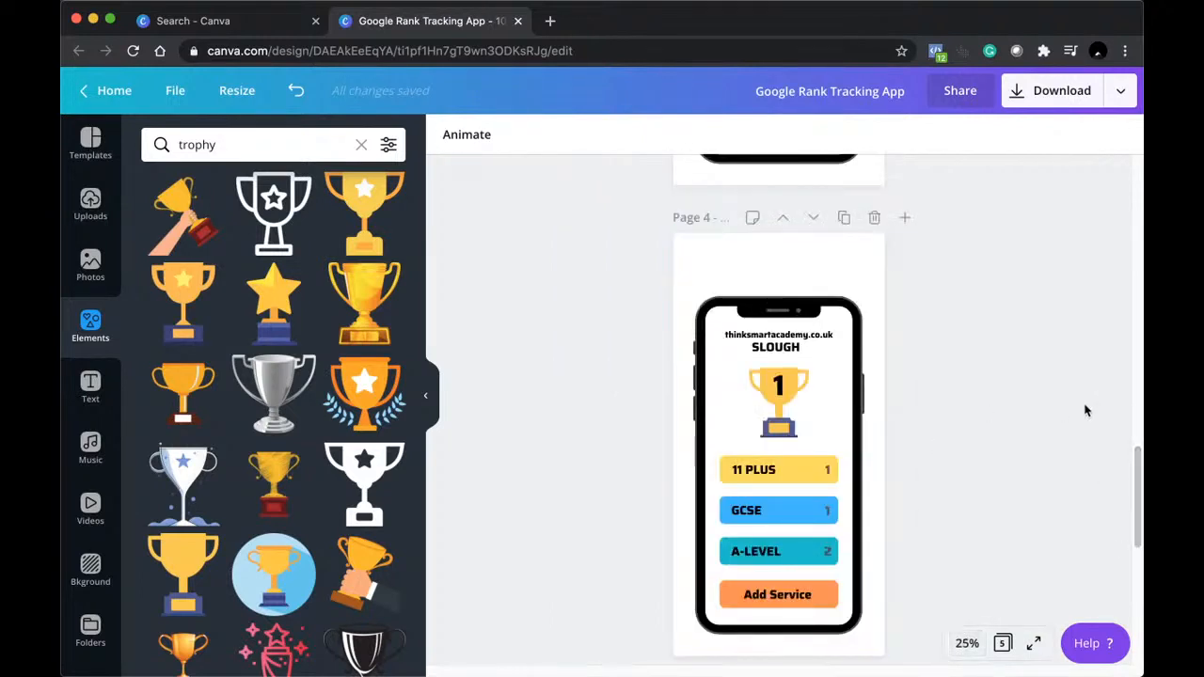
pyautogui.scroll(-1, 1085, 410)
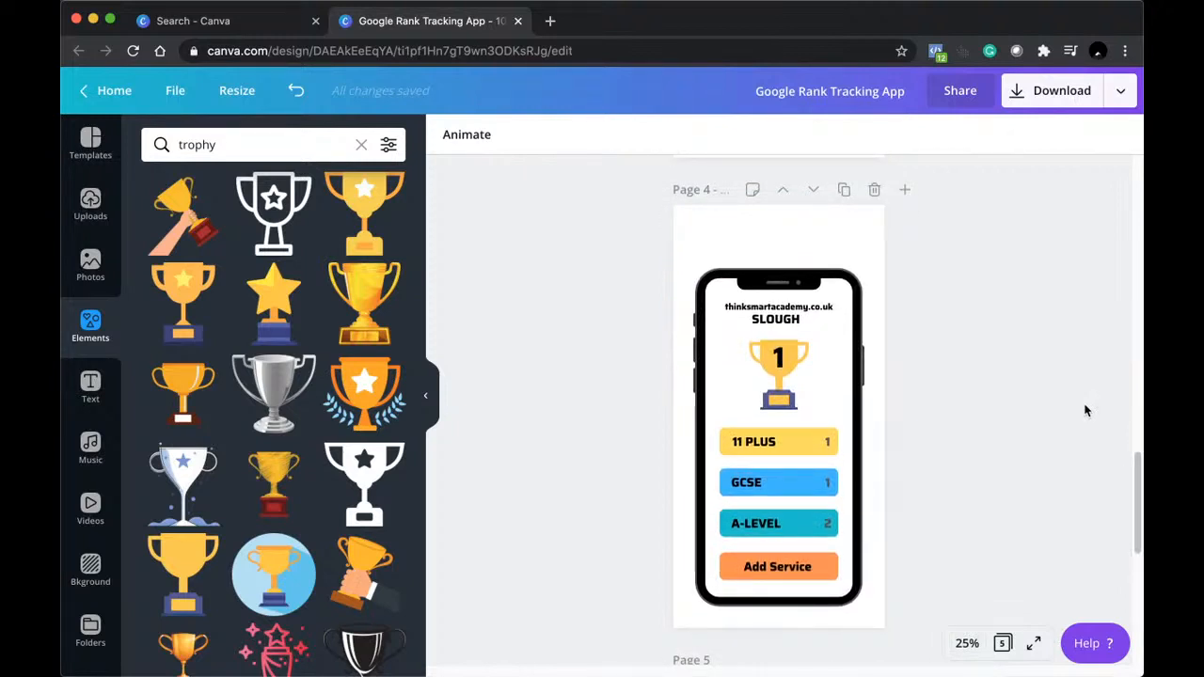
pyautogui.click(724, 297)
pyautogui.click(487, 456)
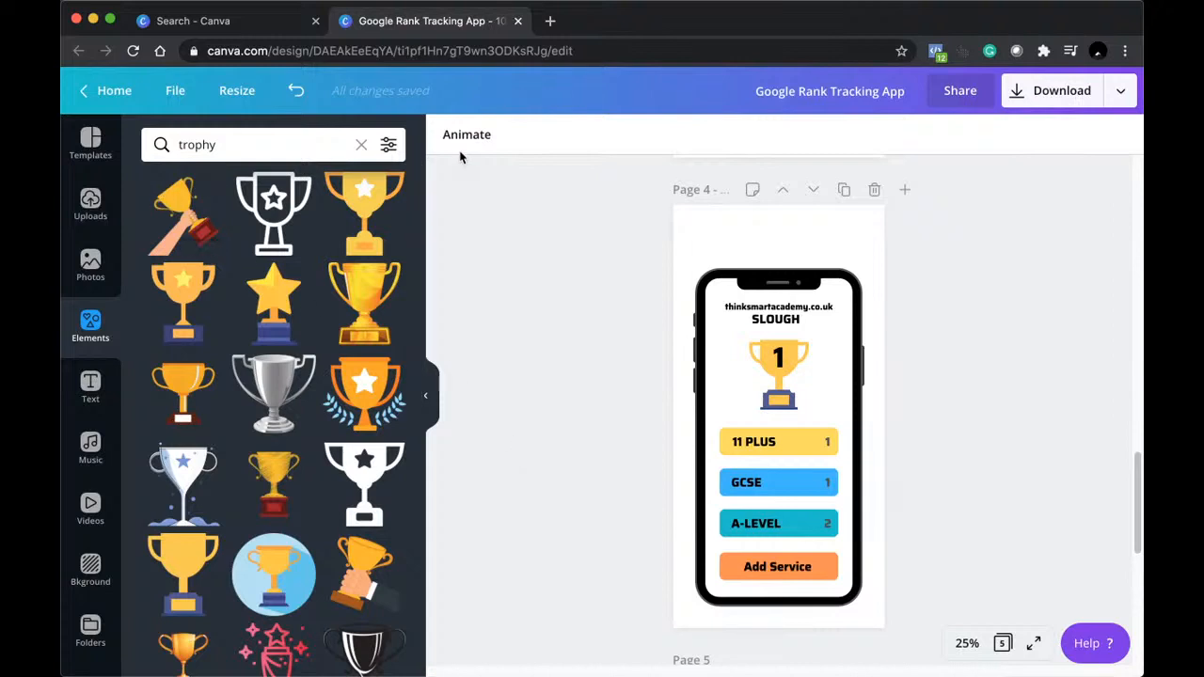
# Copy the website text, place the copy below the trophy, and change its wording to "Your Average Position on Google is:".
pyautogui.click(727, 311)
pyautogui.press('super+v')
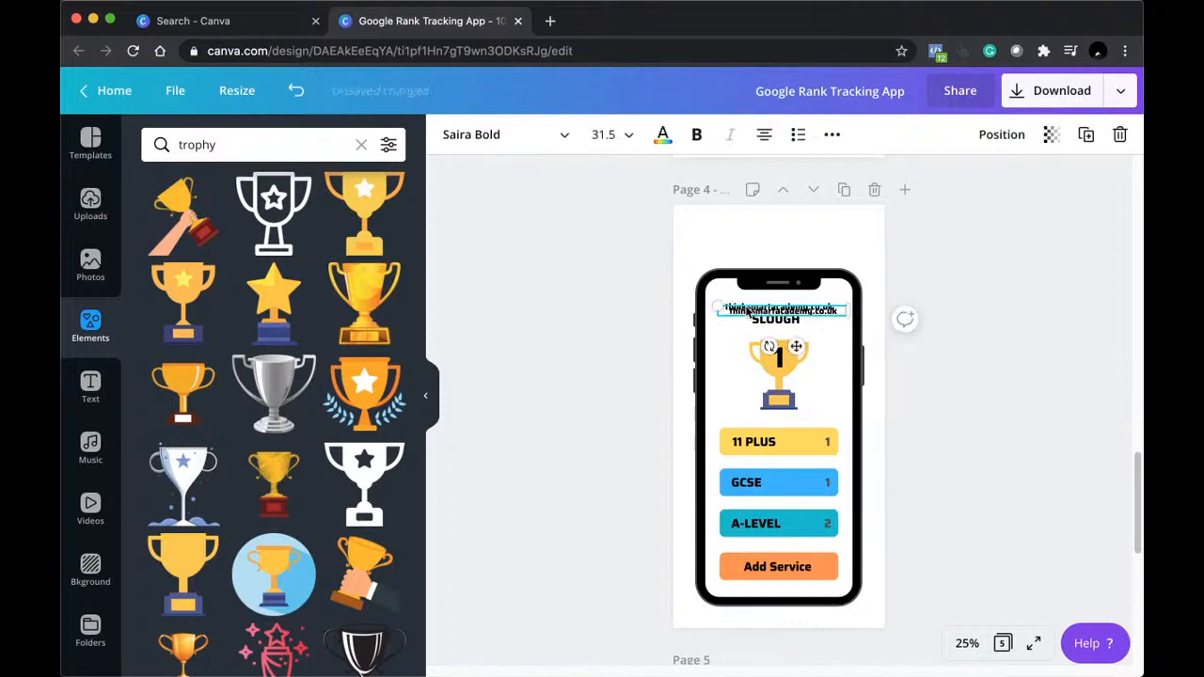
pyautogui.moveTo(750, 313); pyautogui.dragTo(750, 418)
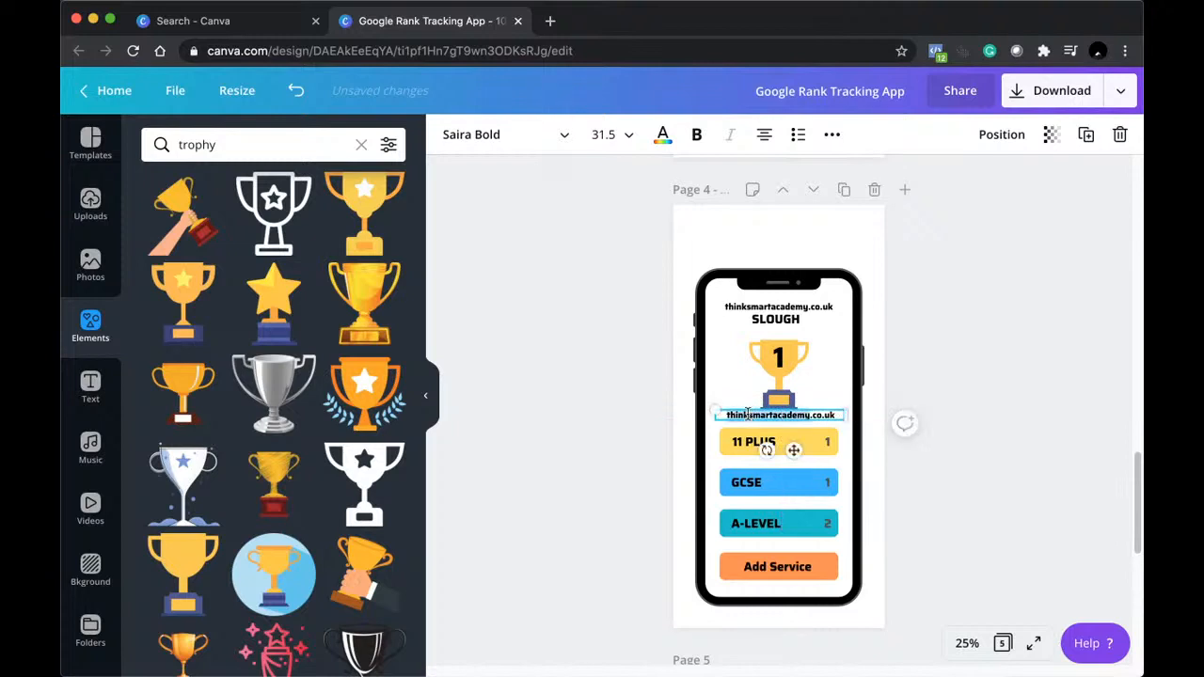
pyautogui.write('You')
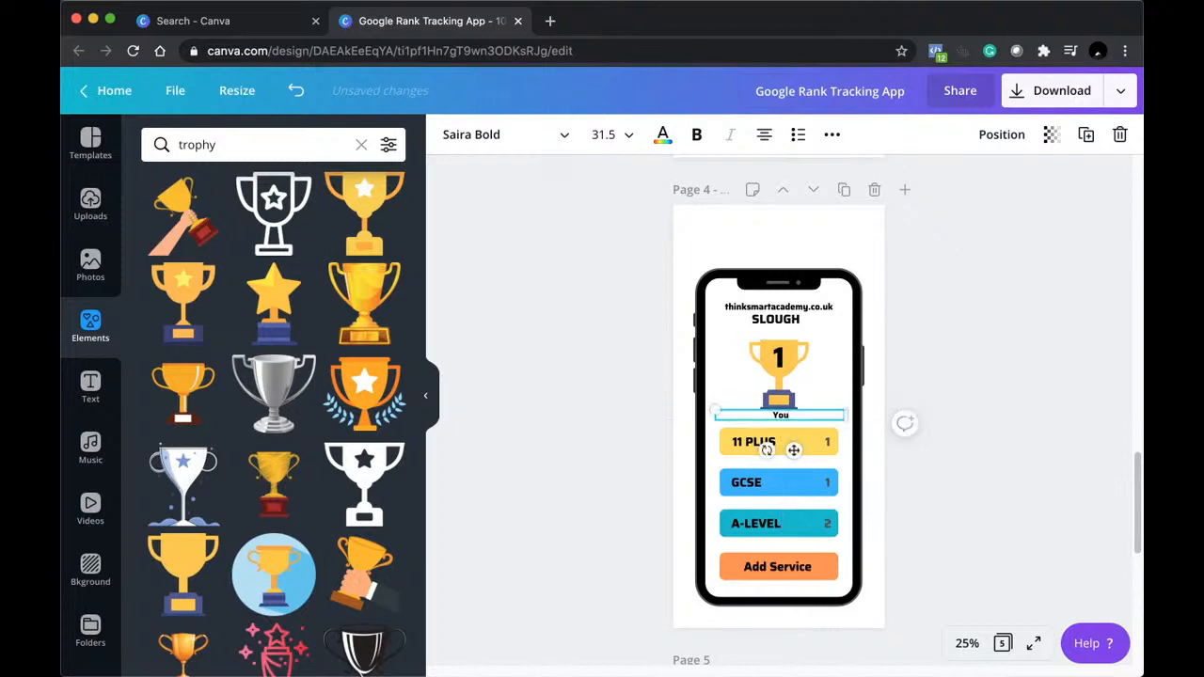
pyautogui.write('r Average Position on Google is')
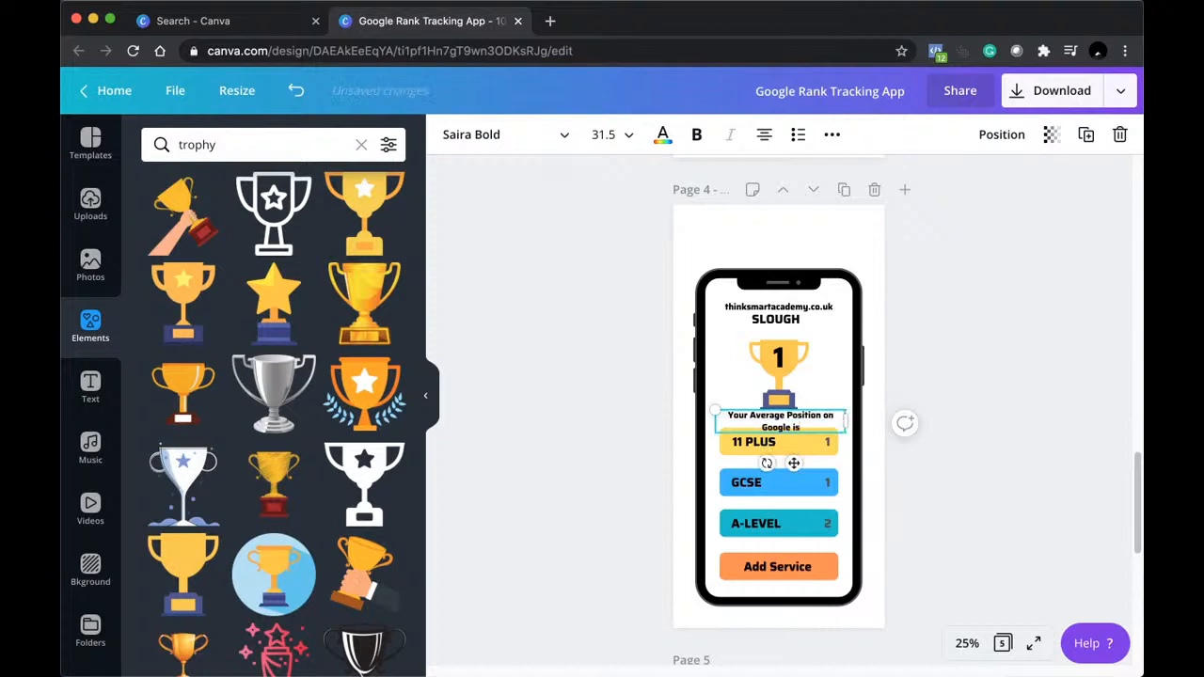
pyautogui.write(':')
pyautogui.click(978, 360)
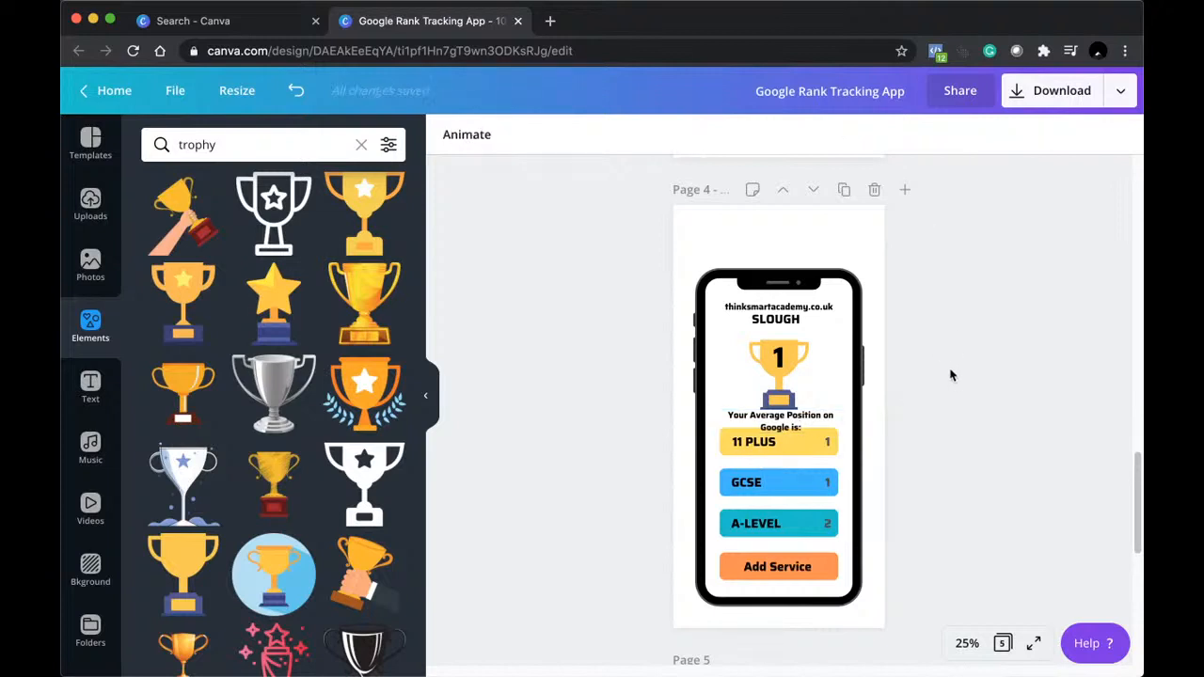
# Move the "Your Average Position on Google is:" text up to sit directly below SLOUGH.
pyautogui.click(809, 419)
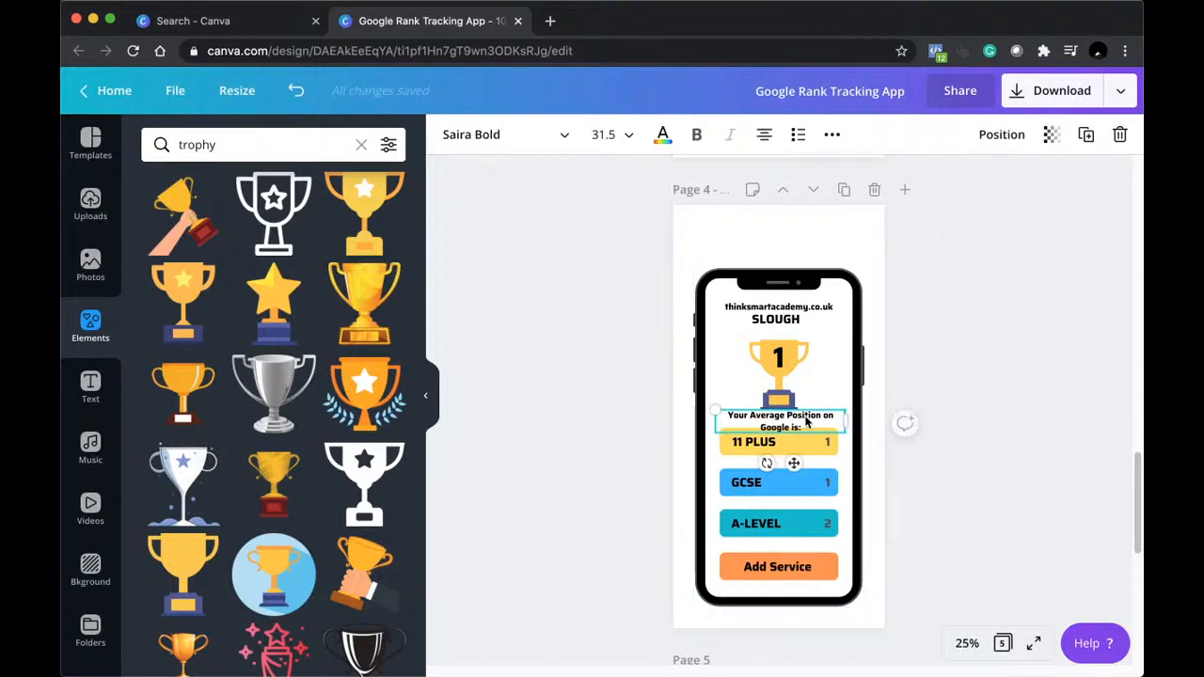
pyautogui.moveTo(806, 396); pyautogui.dragTo(805, 340)
pyautogui.click(782, 362)
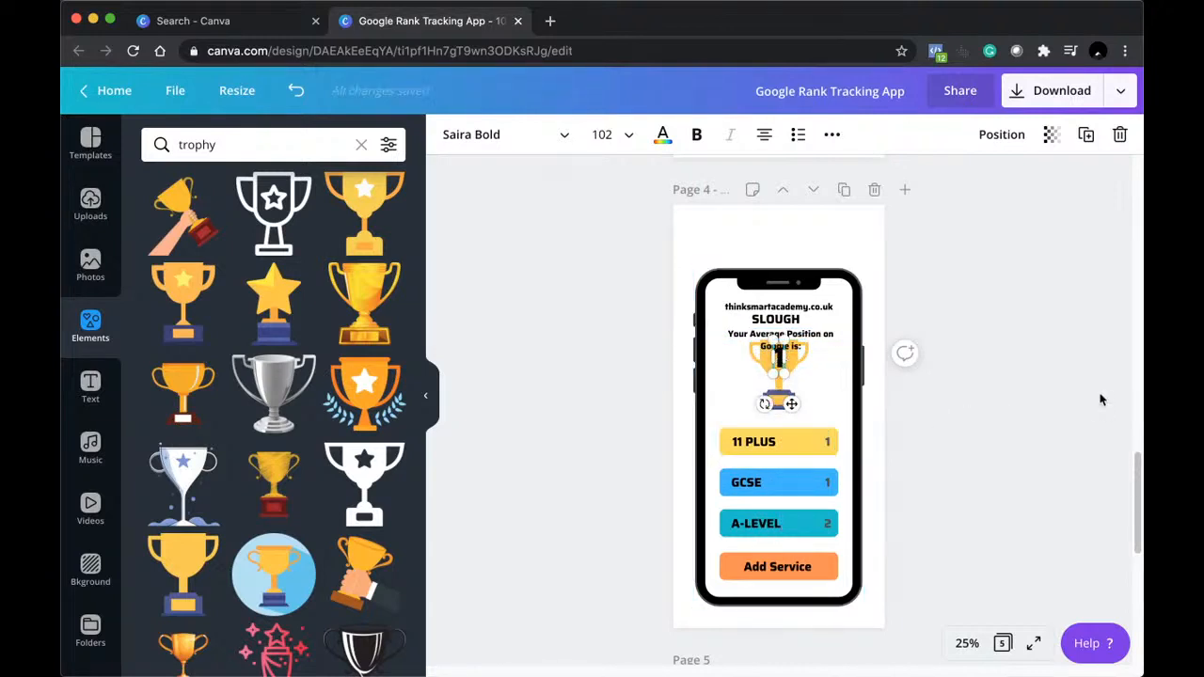
pyautogui.click(1139, 387)
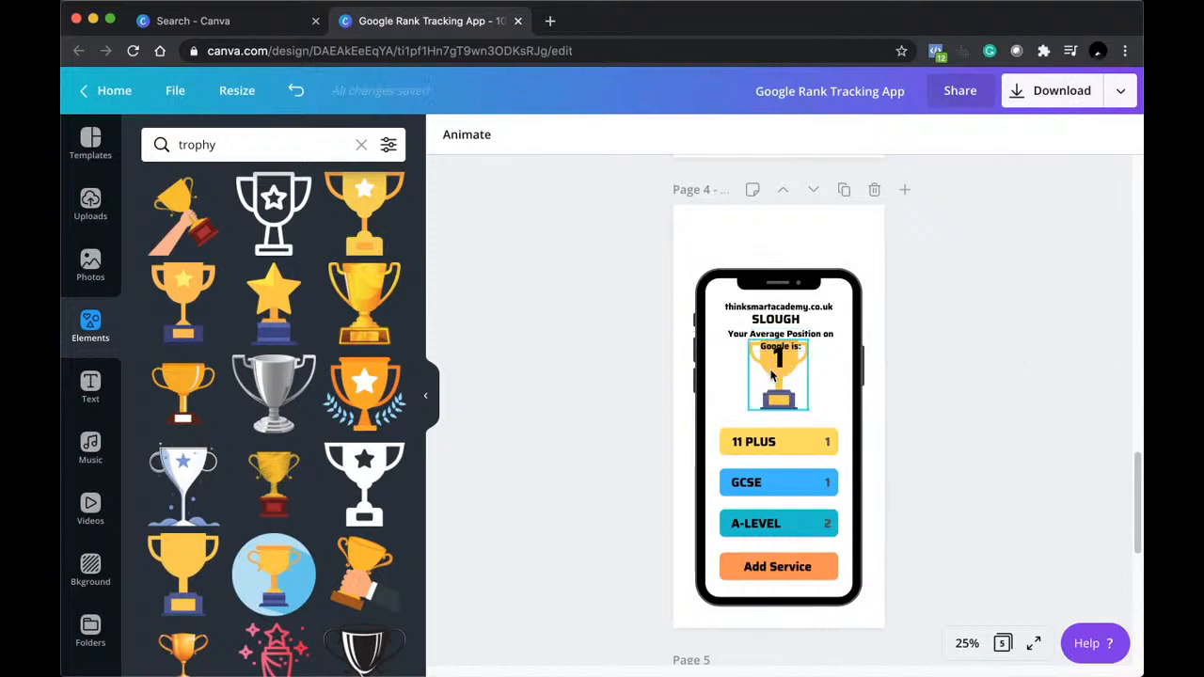
pyautogui.click(775, 362)
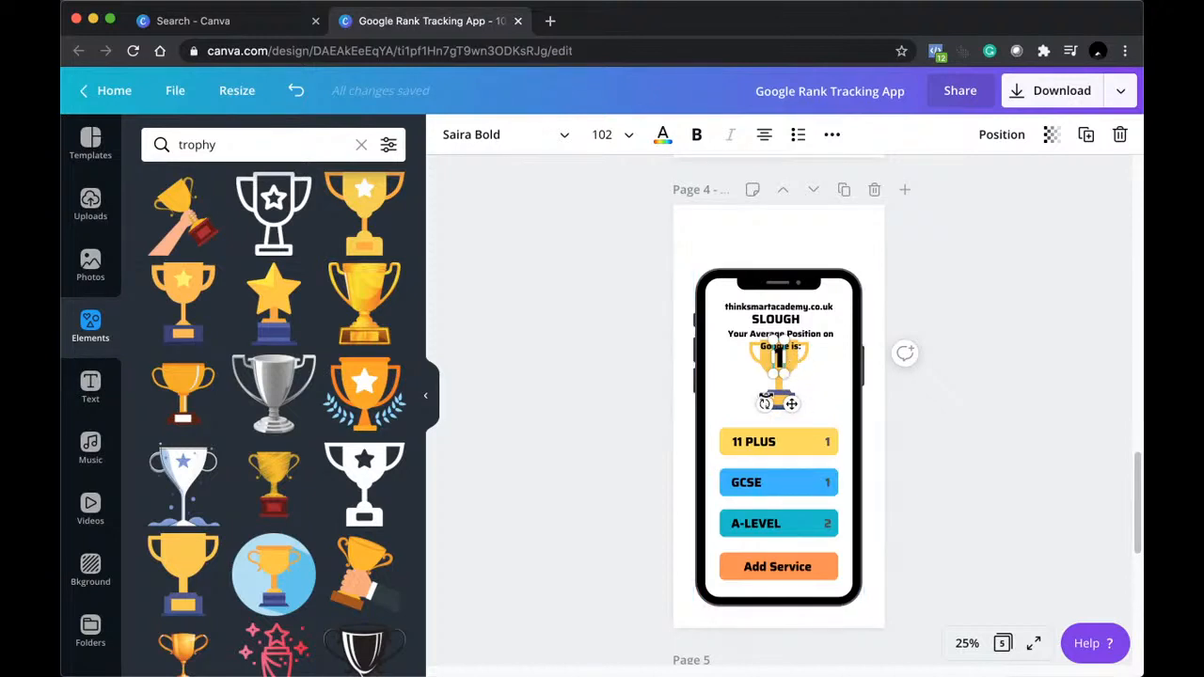
pyautogui.click(956, 381)
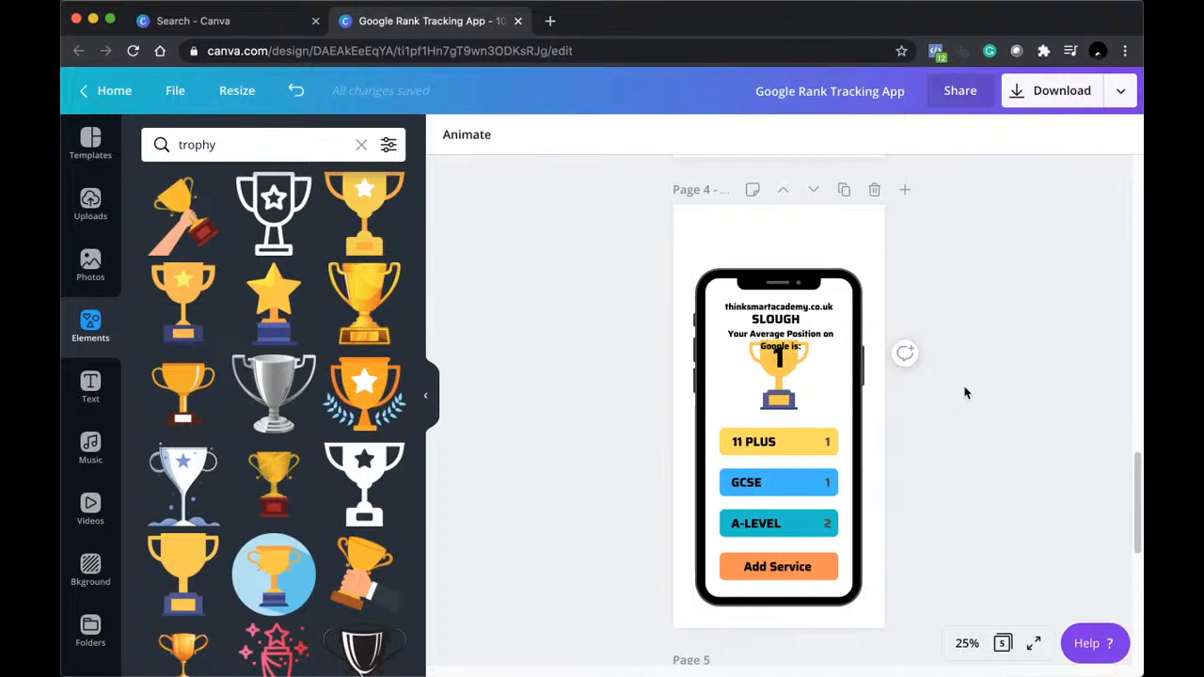
# Move the trophy and the 1 on it down together so they sit clear below the average position text.
pyautogui.click(791, 396)
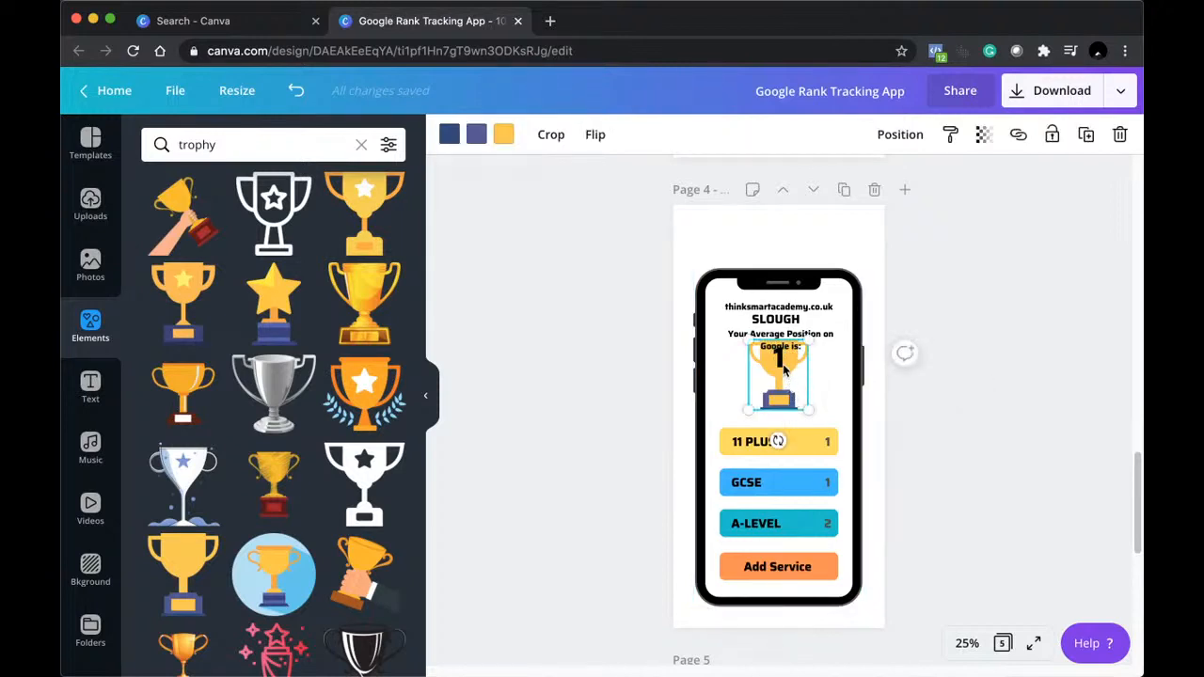
pyautogui.click(780, 365)
pyautogui.moveTo(778, 367); pyautogui.dragTo(779, 378)
pyautogui.click(983, 463)
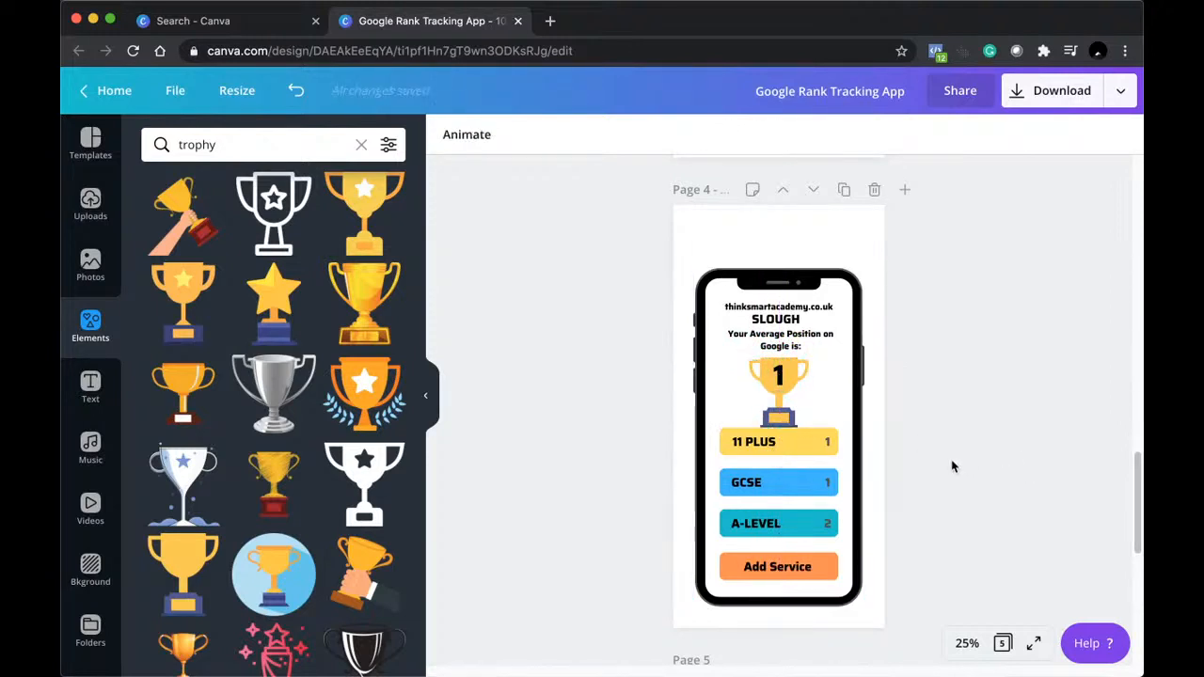
# Shrink the large trophy and the 1 on it together, and centre them between the average position text and the 11 PLUS button.
pyautogui.click(763, 401)
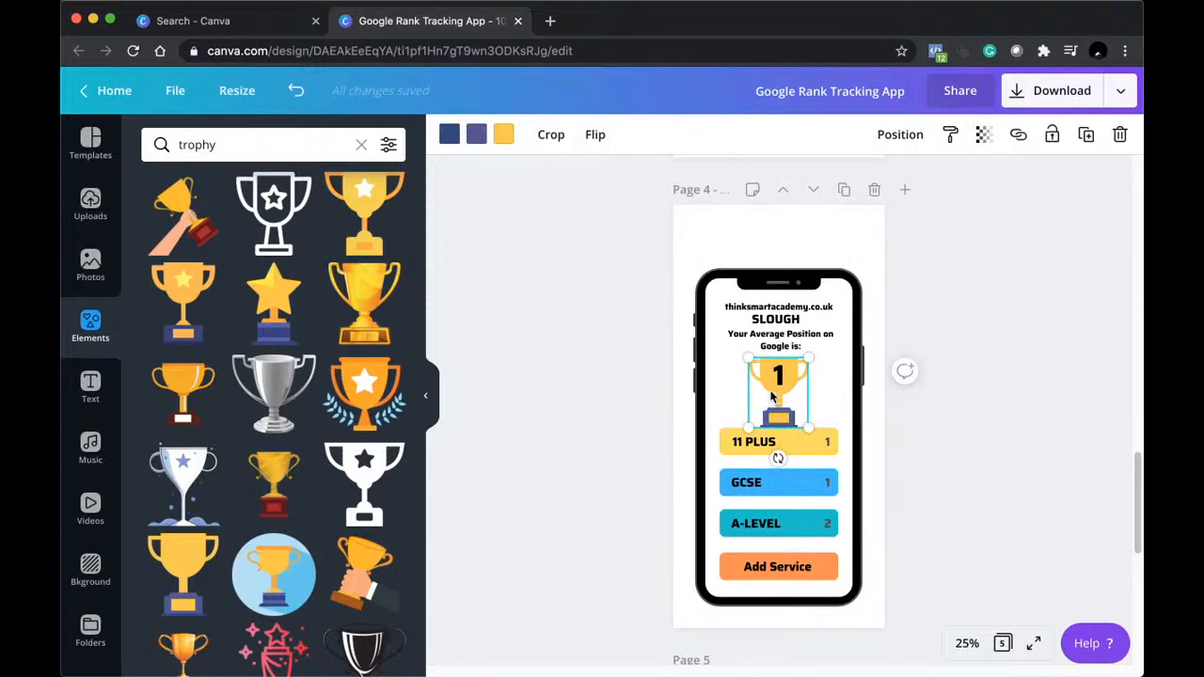
pyautogui.click(778, 384)
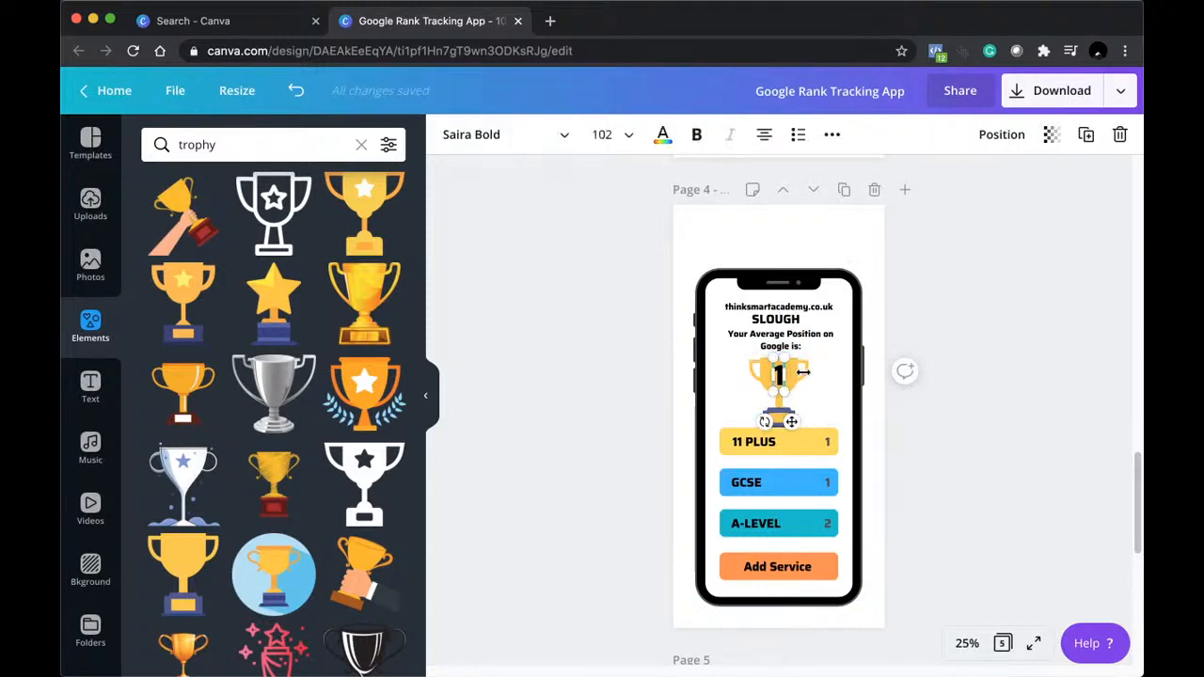
pyautogui.click(973, 363)
pyautogui.click(789, 379)
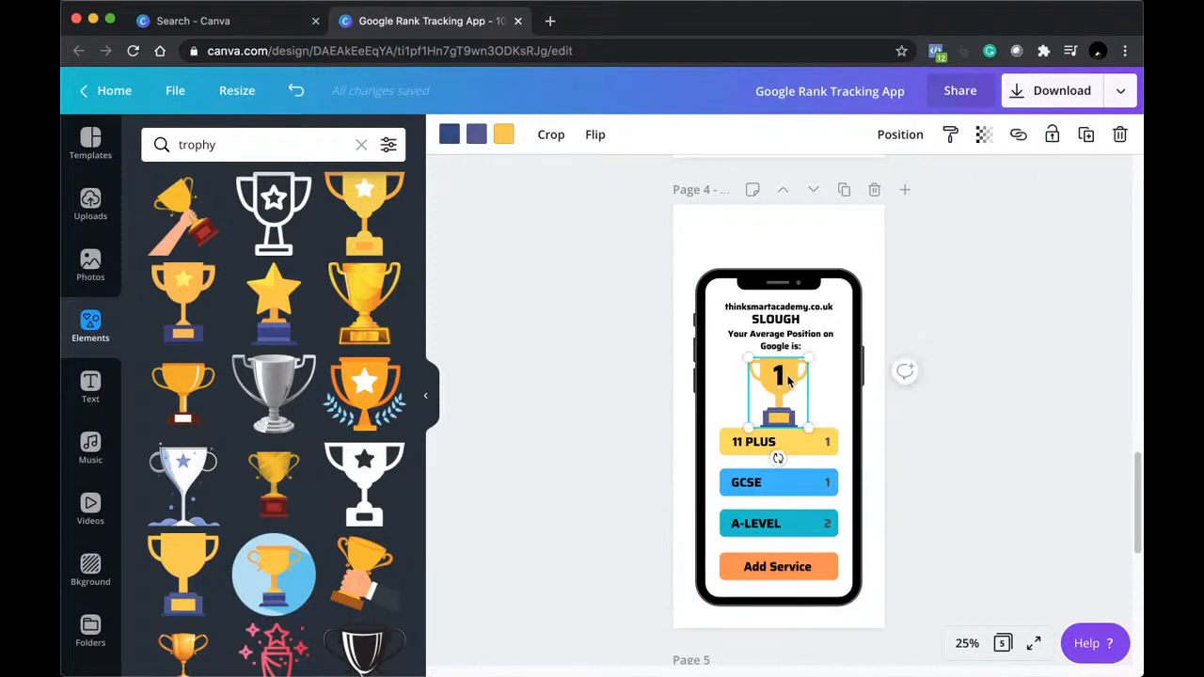
pyautogui.click(802, 420)
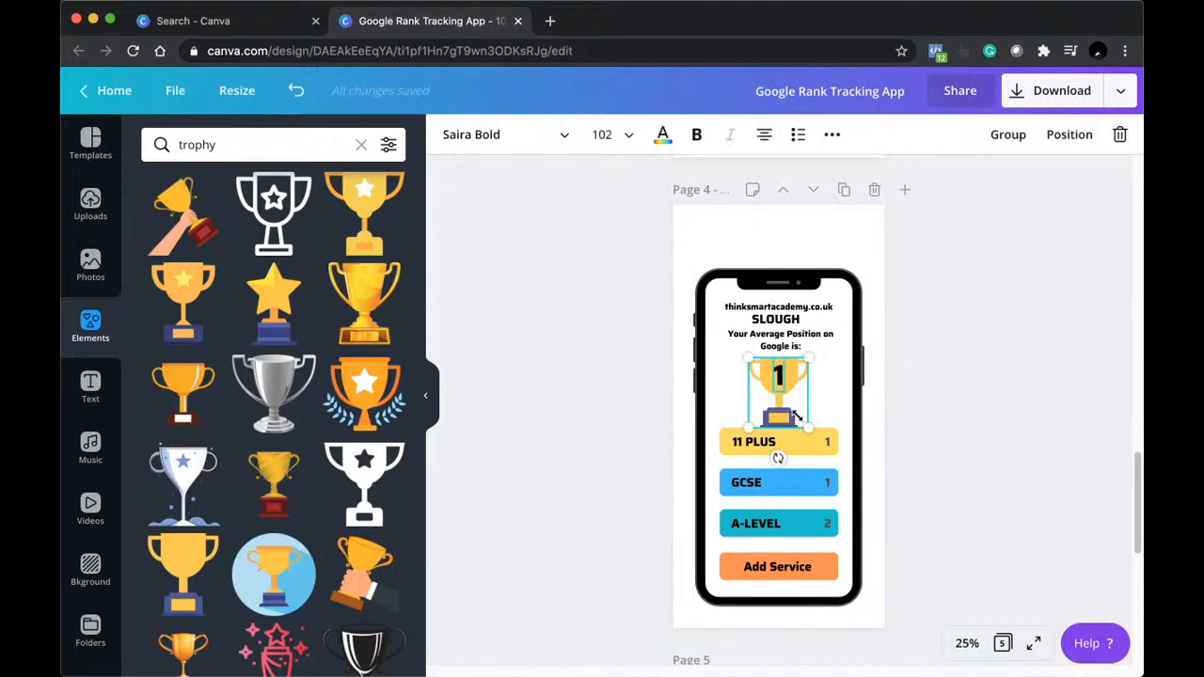
pyautogui.moveTo(797, 417); pyautogui.dragTo(777, 378)
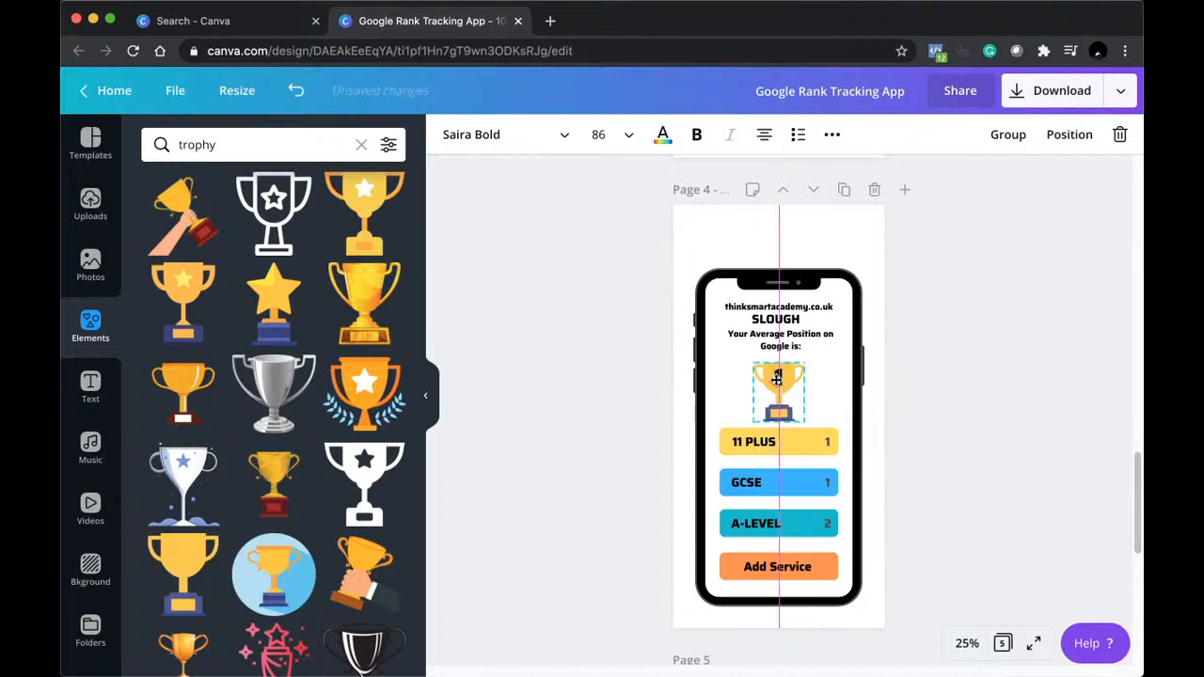
pyautogui.click(1039, 380)
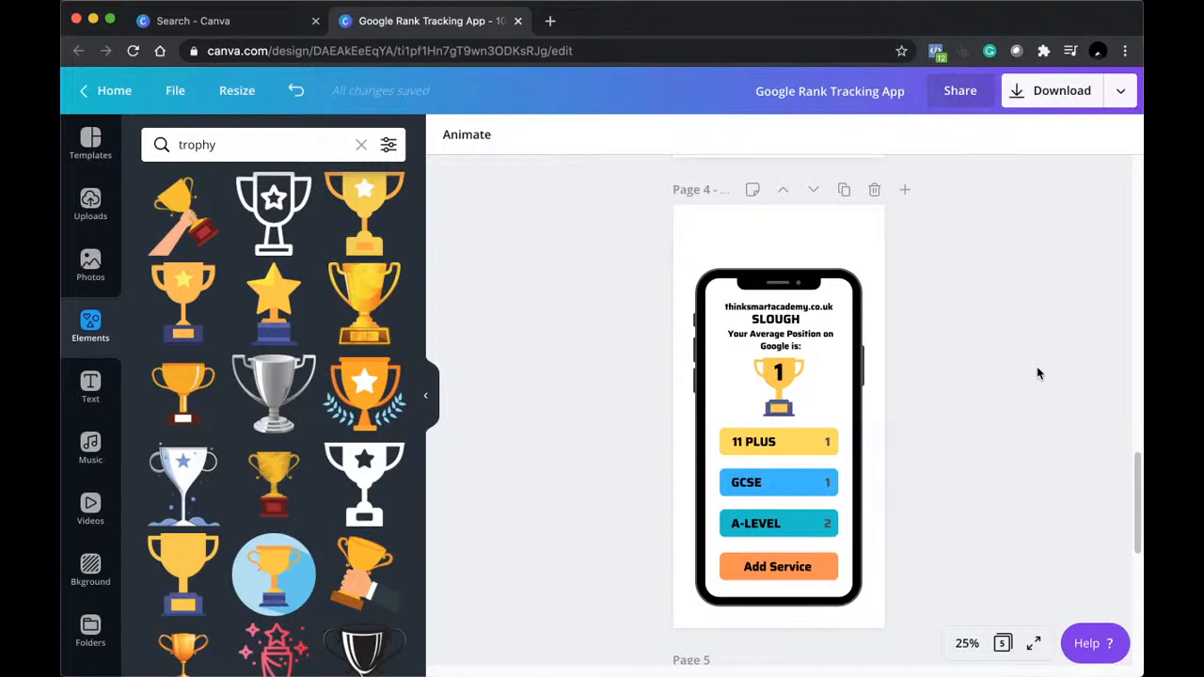
pyautogui.doubleClick(773, 452)
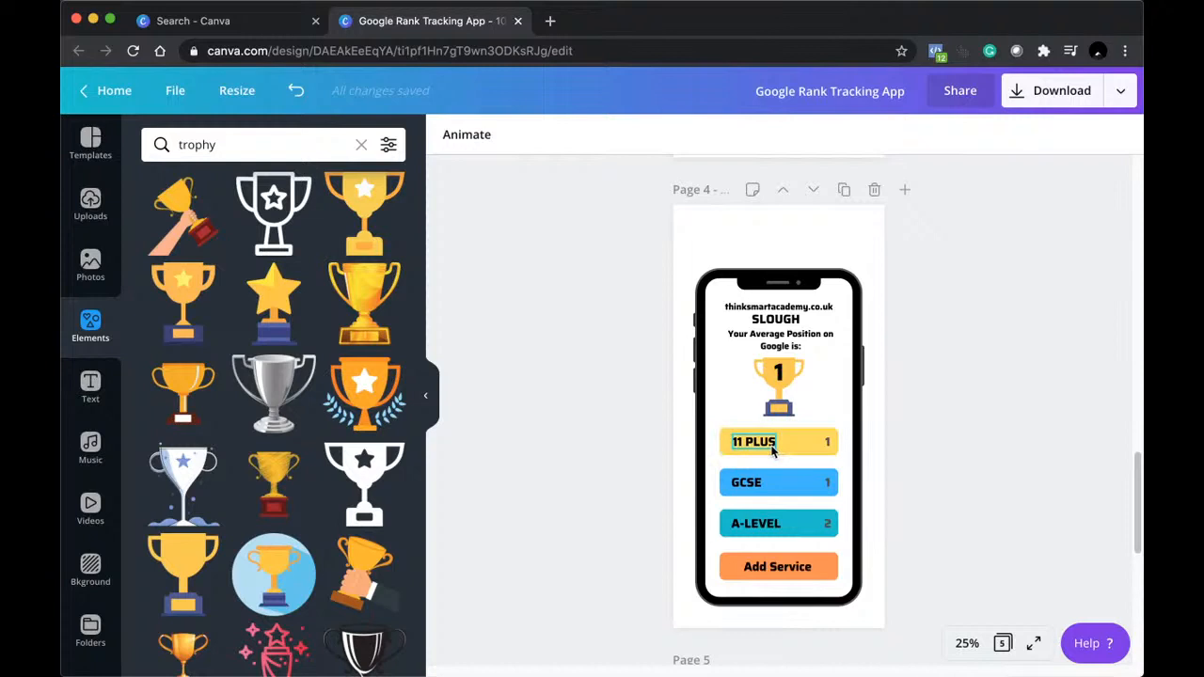
pyautogui.doubleClick(826, 453)
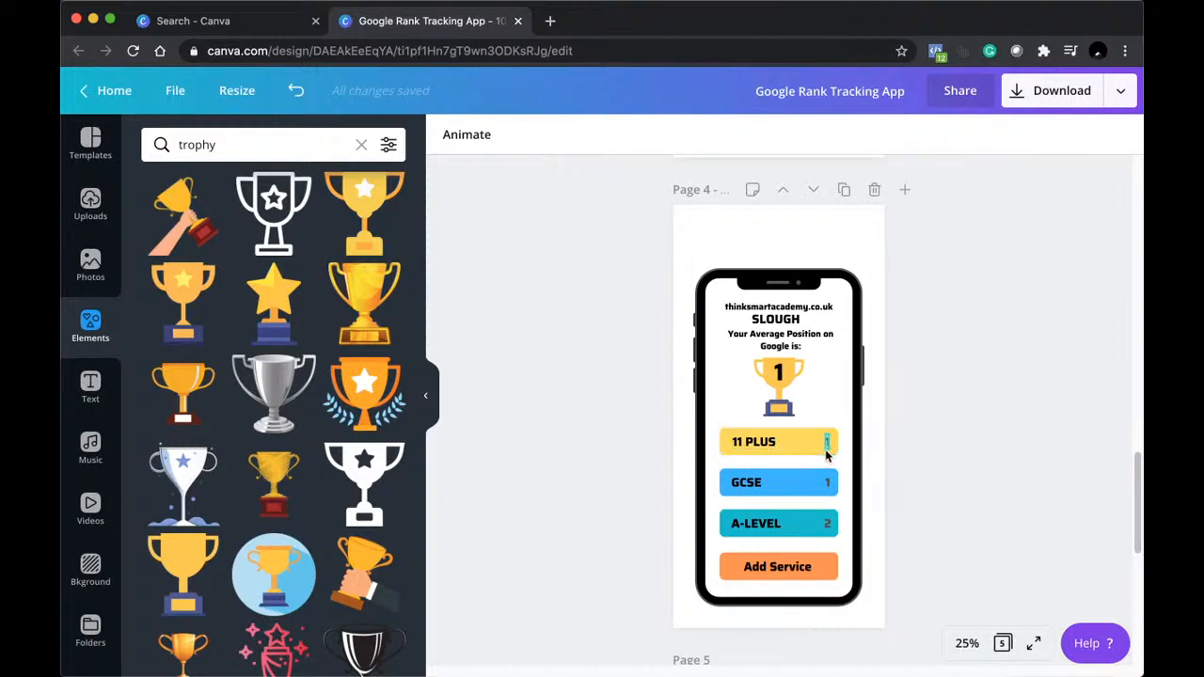
# Duplicate the large trophy, shrink the copy to a small icon, and place it on the 11 PLUS button beside its rank.
pyautogui.click(788, 397)
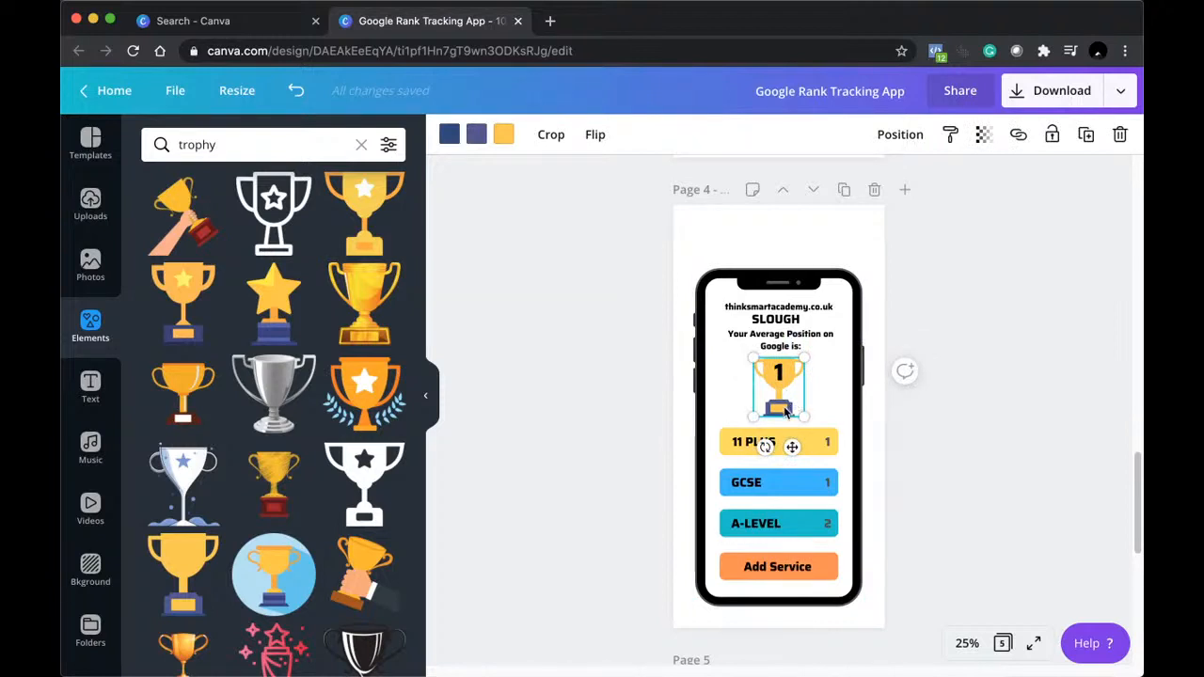
pyautogui.press('super+v')
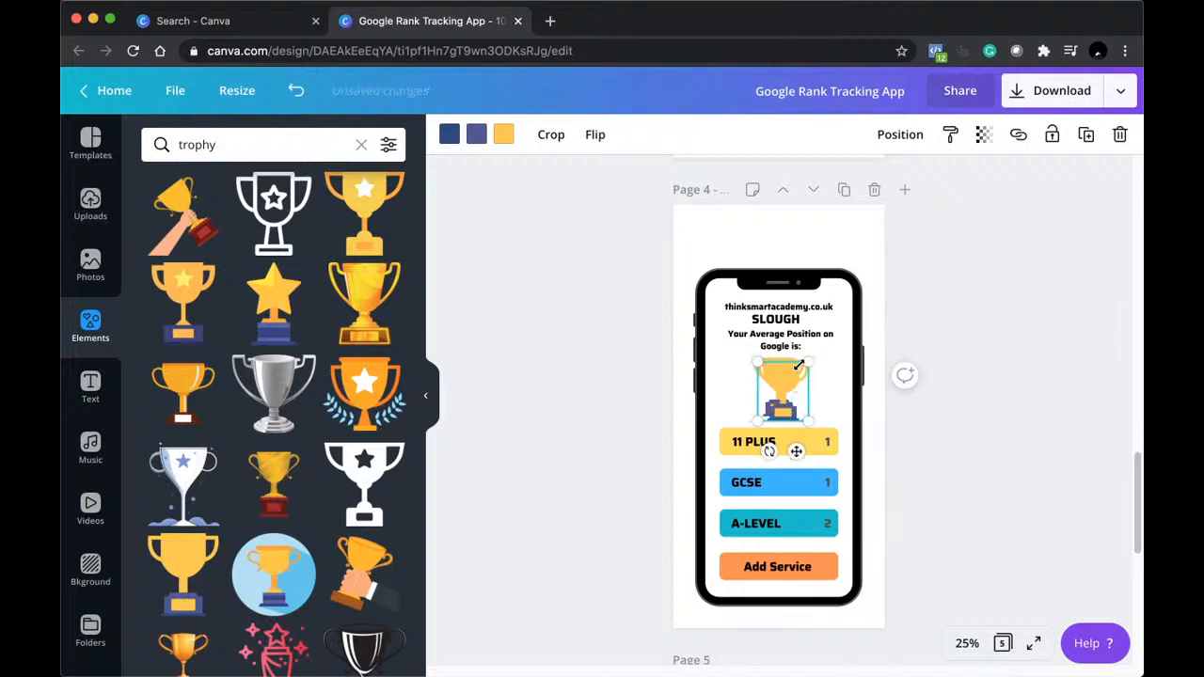
pyautogui.moveTo(802, 364); pyautogui.dragTo(811, 443)
pyautogui.click(968, 643)
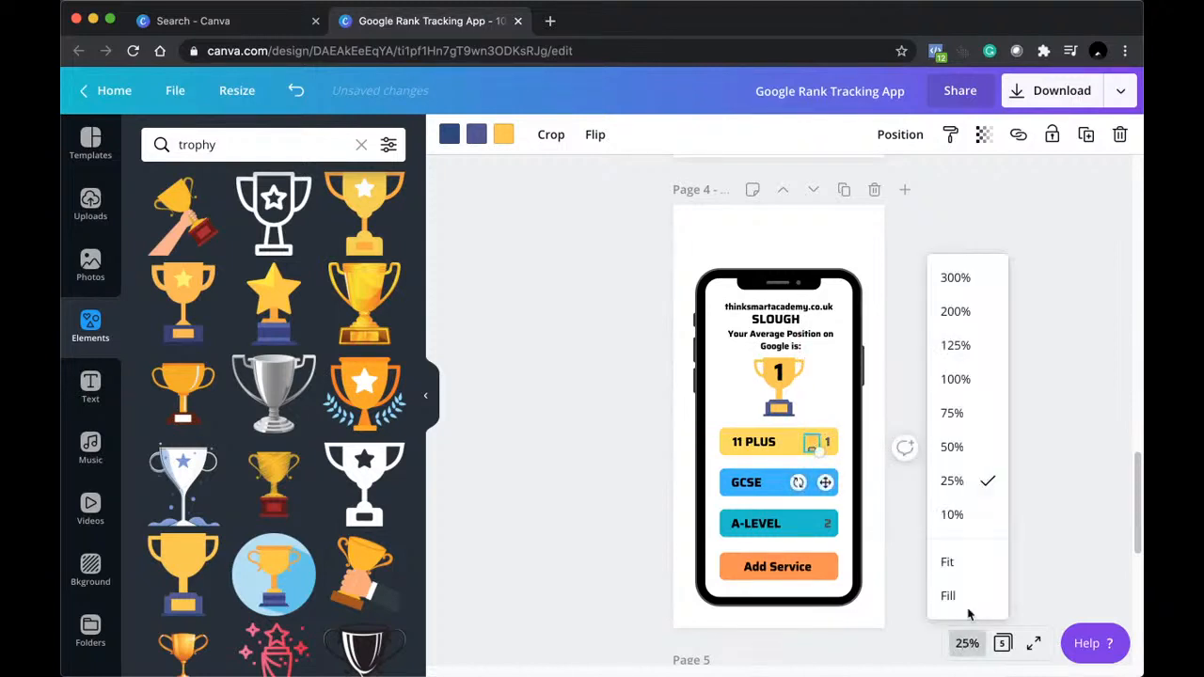
pyautogui.click(978, 455)
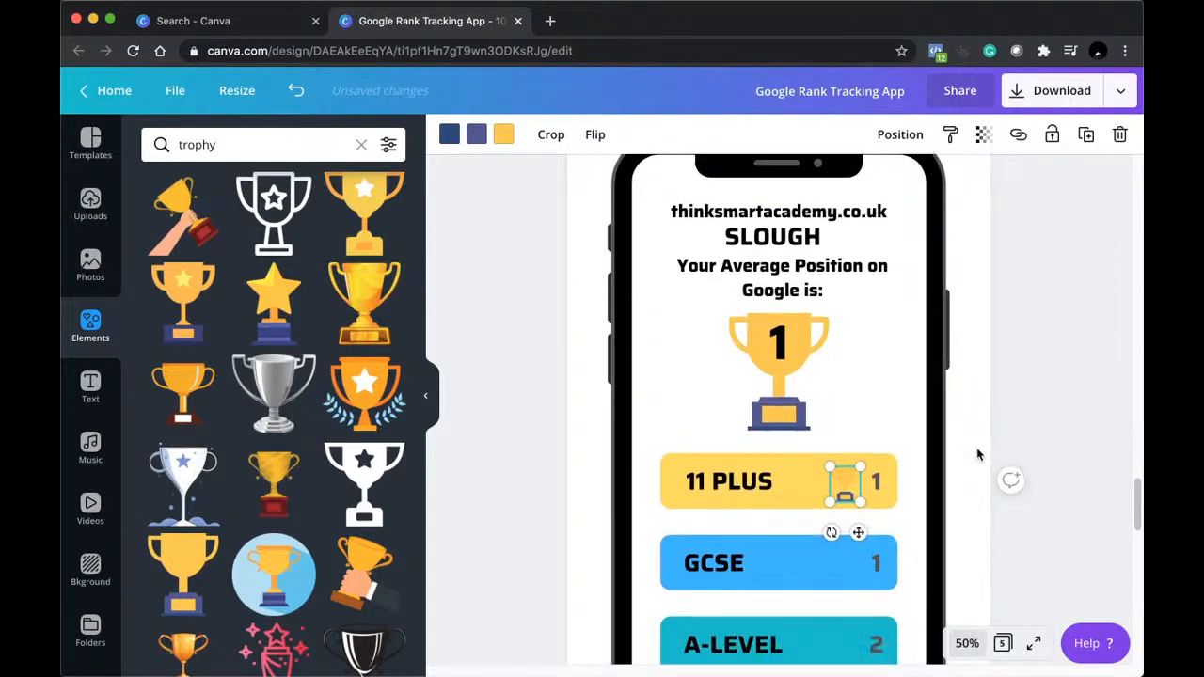
pyautogui.scroll(-3, 979, 458)
pyautogui.moveTo(848, 379); pyautogui.dragTo(853, 376)
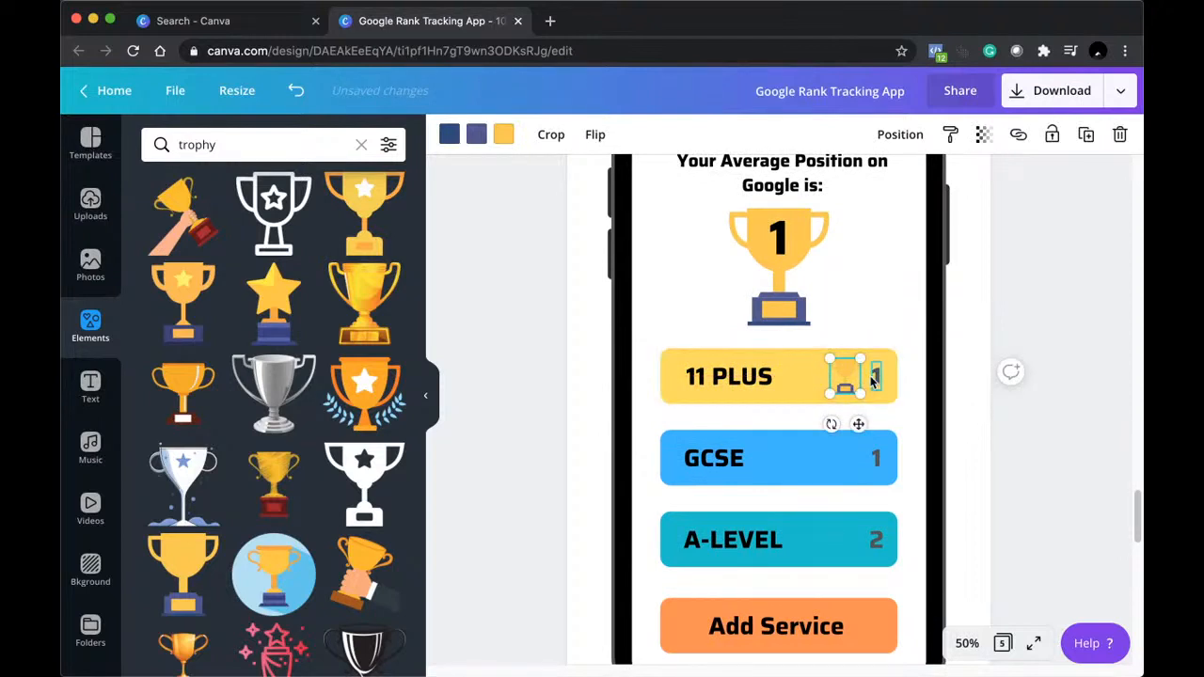
pyautogui.click(1032, 271)
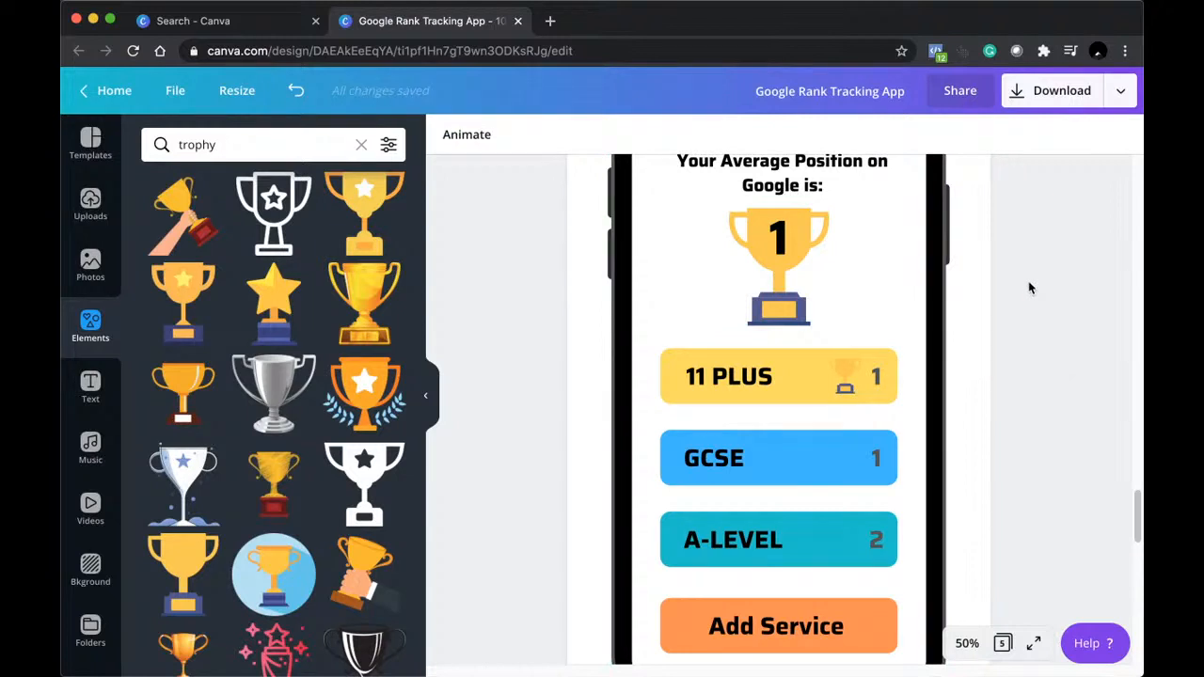
# Move the small trophy over the 11 PLUS button's rank and send it backward behind the number.
pyautogui.moveTo(845, 380); pyautogui.dragTo(879, 379)
pyautogui.rightClick(879, 378)
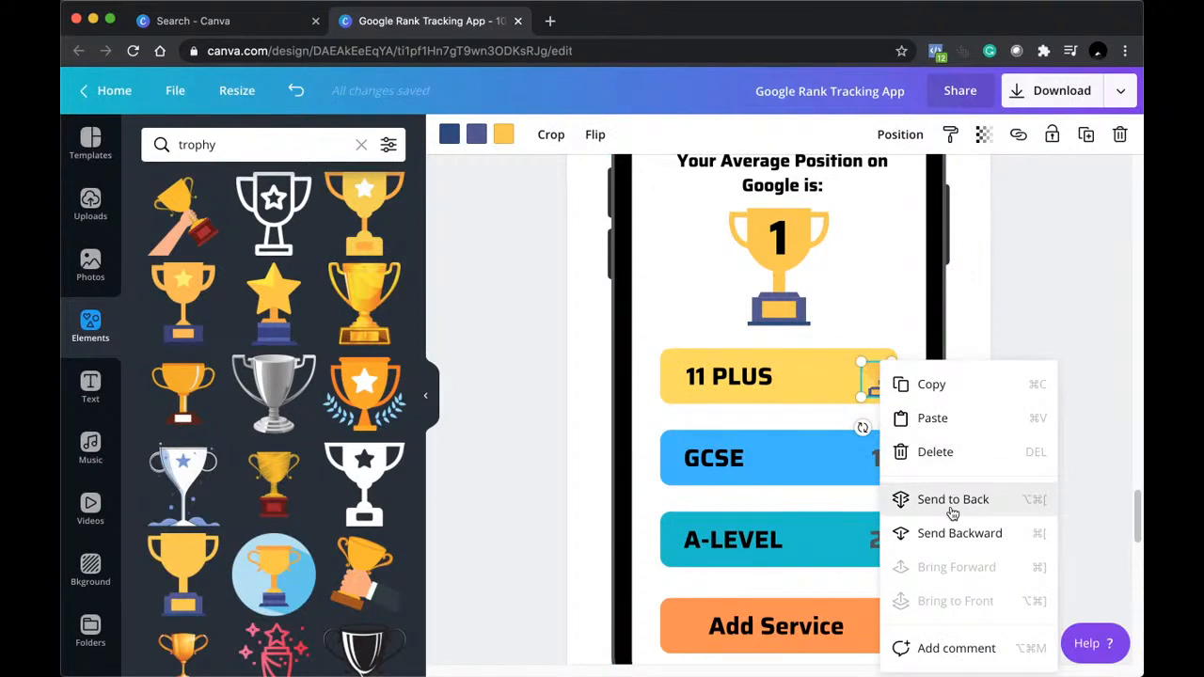
pyautogui.click(873, 379)
pyautogui.moveTo(867, 378)
pyautogui.mouseDown()
pyautogui.moveTo(844, 377)
pyautogui.moveTo(874, 384)
pyautogui.mouseUp()
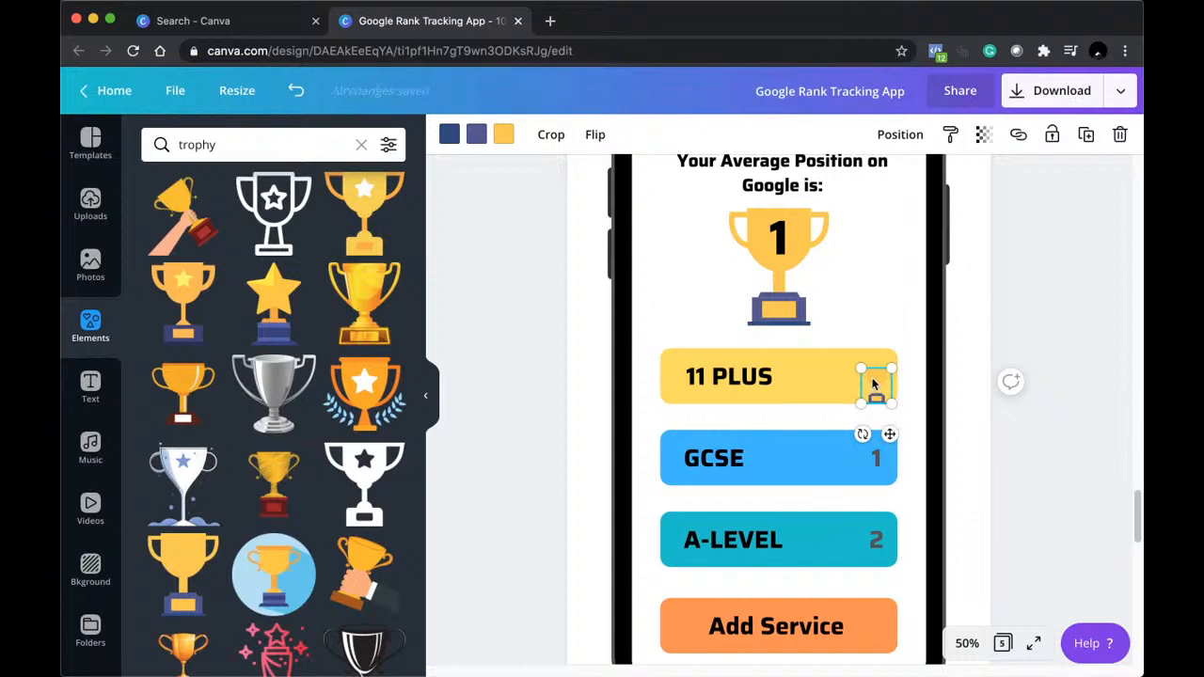
pyautogui.rightClick(874, 384)
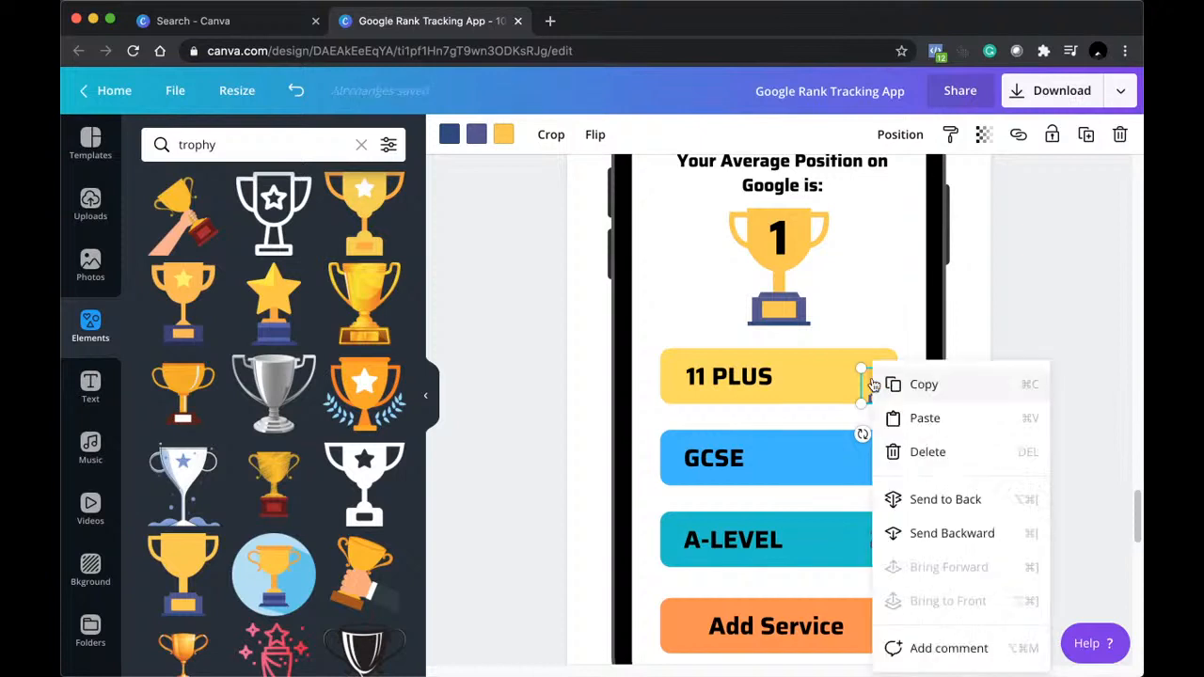
pyautogui.click(970, 537)
pyautogui.click(1052, 365)
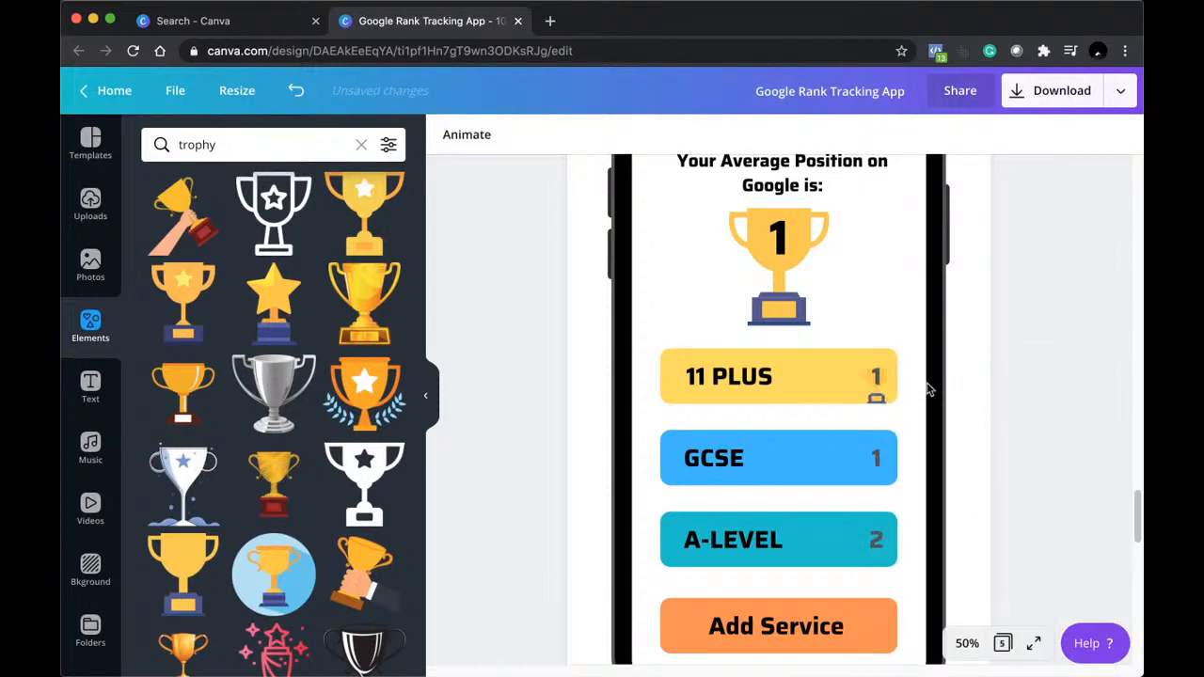
# Move the small 11 PLUS trophy lower and enlarge it so its base extends below the button.
pyautogui.click(875, 393)
pyautogui.moveTo(860, 405)
pyautogui.mouseDown()
pyautogui.moveTo(852, 420)
pyautogui.moveTo(875, 402)
pyautogui.mouseUp()
pyautogui.click(1084, 380)
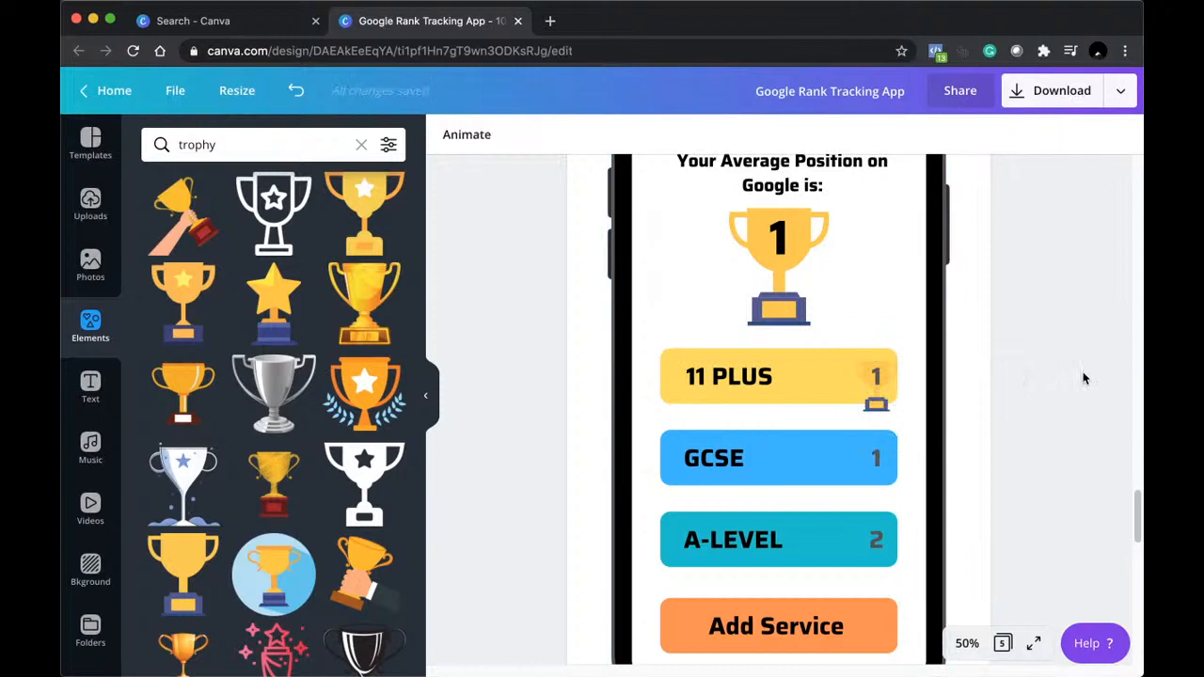
pyautogui.click(854, 420)
pyautogui.moveTo(853, 419); pyautogui.dragTo(855, 422)
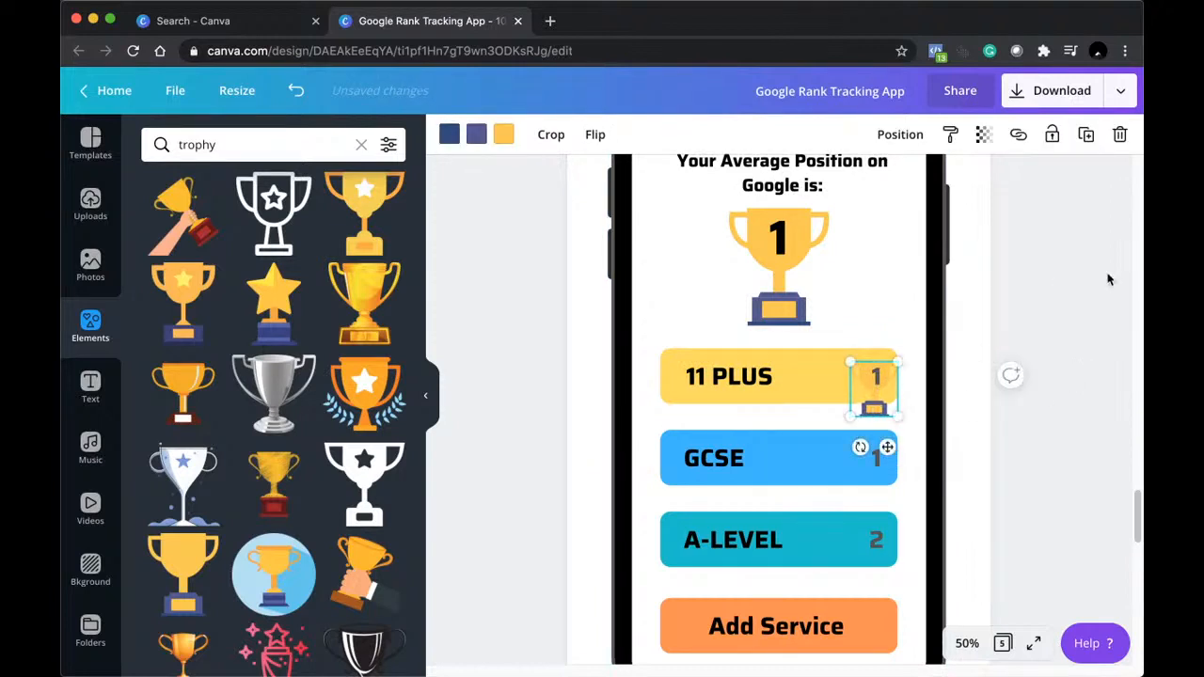
# Nudge the small 11 PLUS trophy sideways until it is centred behind the rank number.
pyautogui.press('Right')
pyautogui.press('Right')
pyautogui.press('Right')
pyautogui.press('Right')
pyautogui.press('Right')
pyautogui.press('Right')
pyautogui.press('Right')
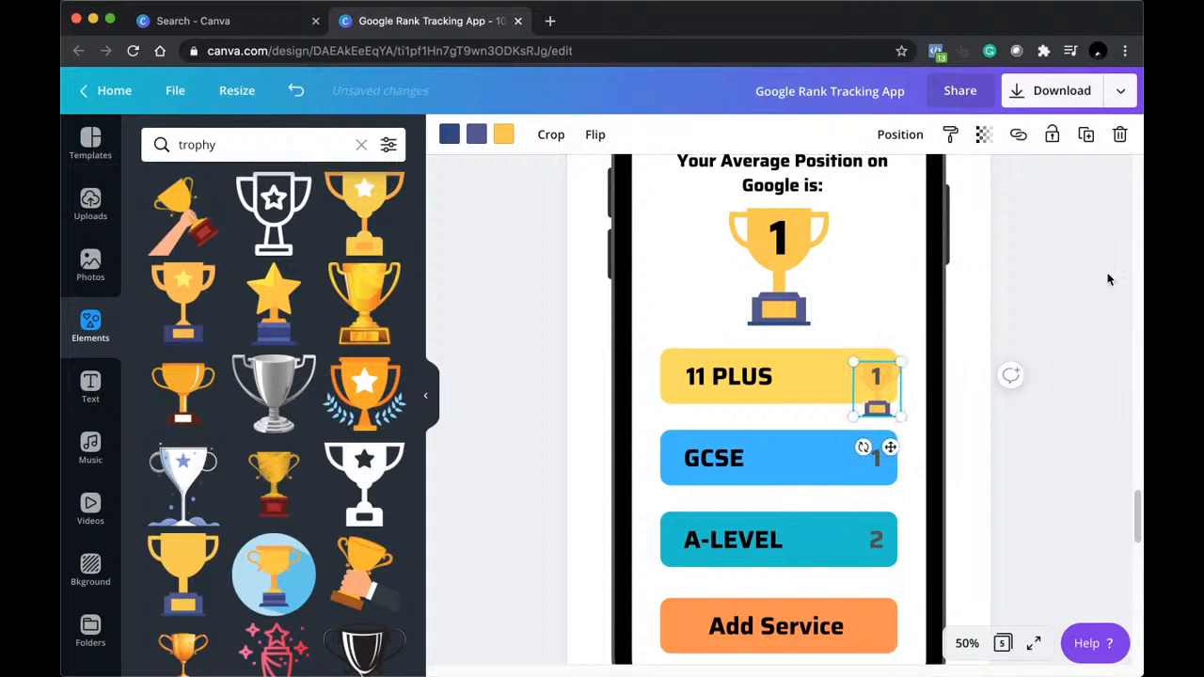
pyautogui.press('Right')
pyautogui.press('Right')
pyautogui.press('Escape')
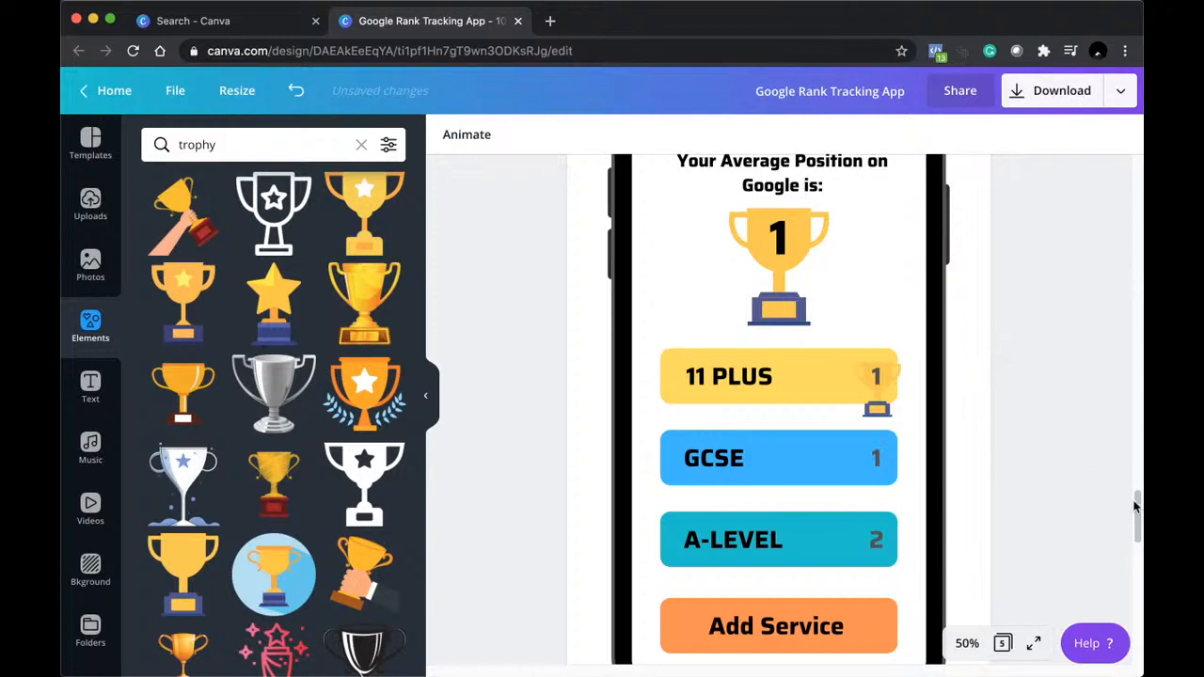
# Copy the small 11 PLUS trophy onto the GCSE button's rank and send the copy backward behind the number.
pyautogui.scroll(2, 1135, 506)
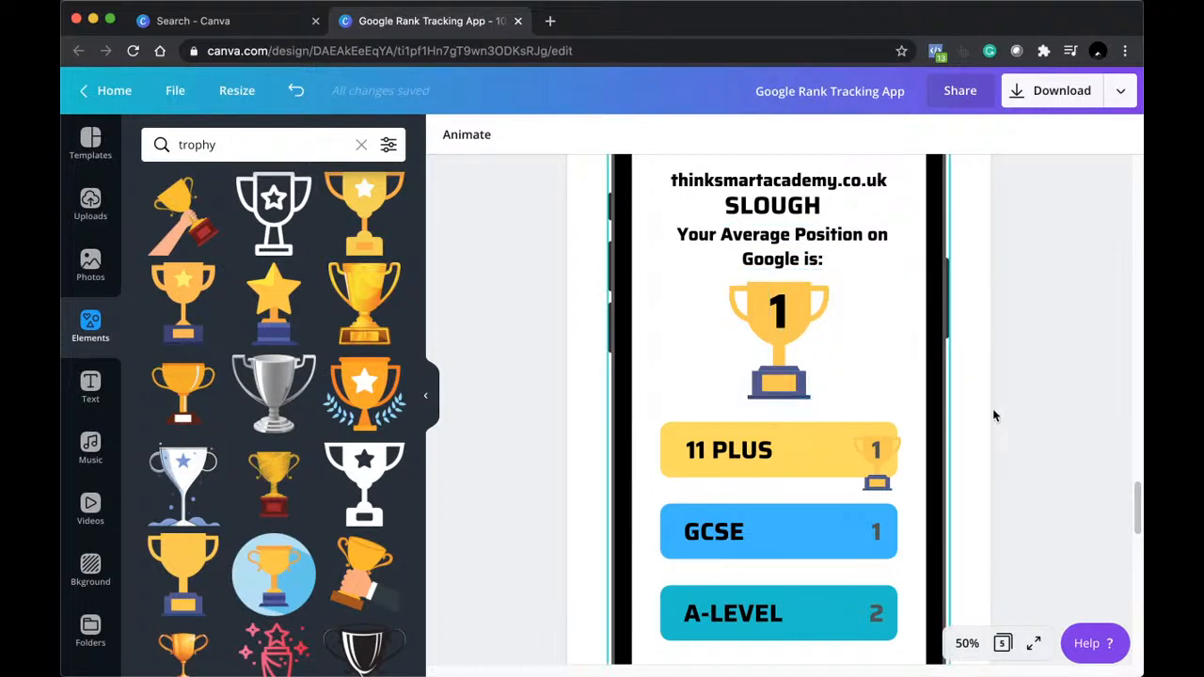
pyautogui.scroll(-3, 1061, 457)
pyautogui.click(878, 374)
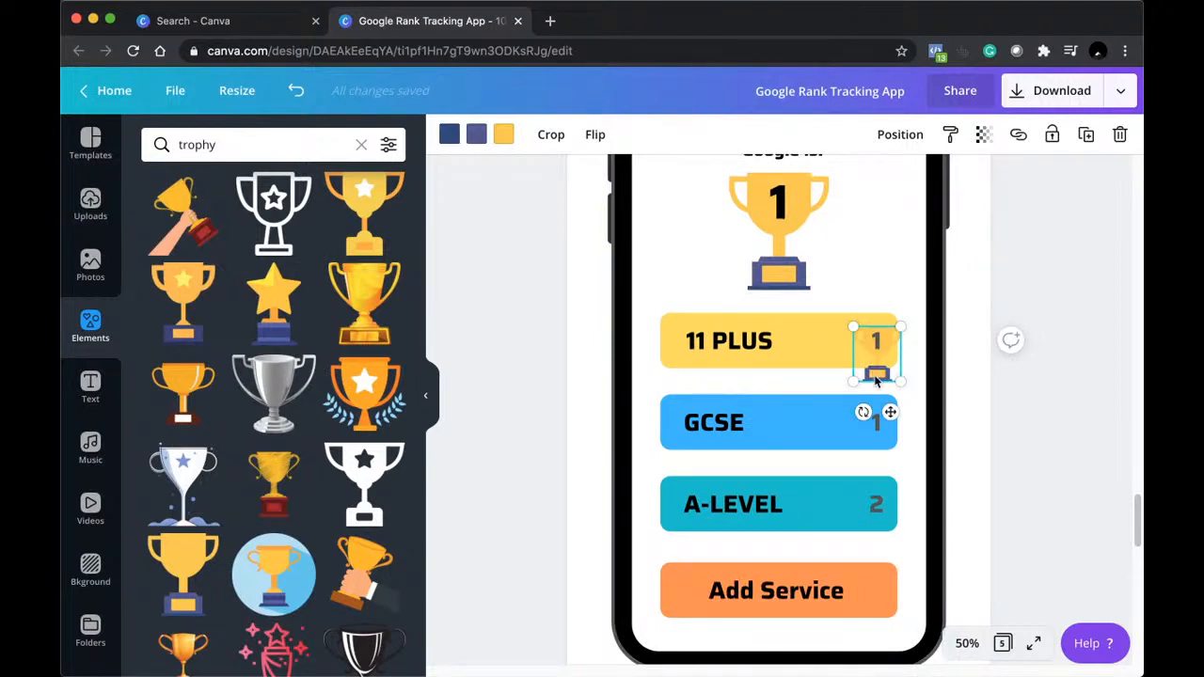
pyautogui.moveTo(877, 376); pyautogui.dragTo(874, 456)
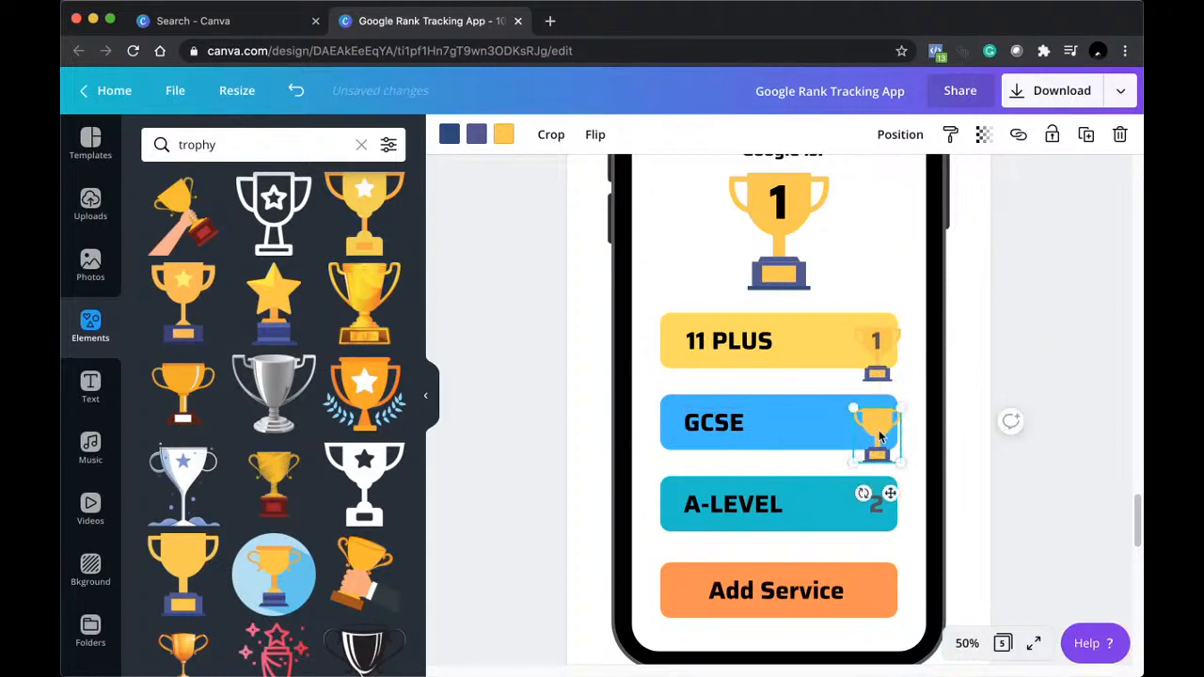
pyautogui.rightClick(876, 492)
pyautogui.click(941, 535)
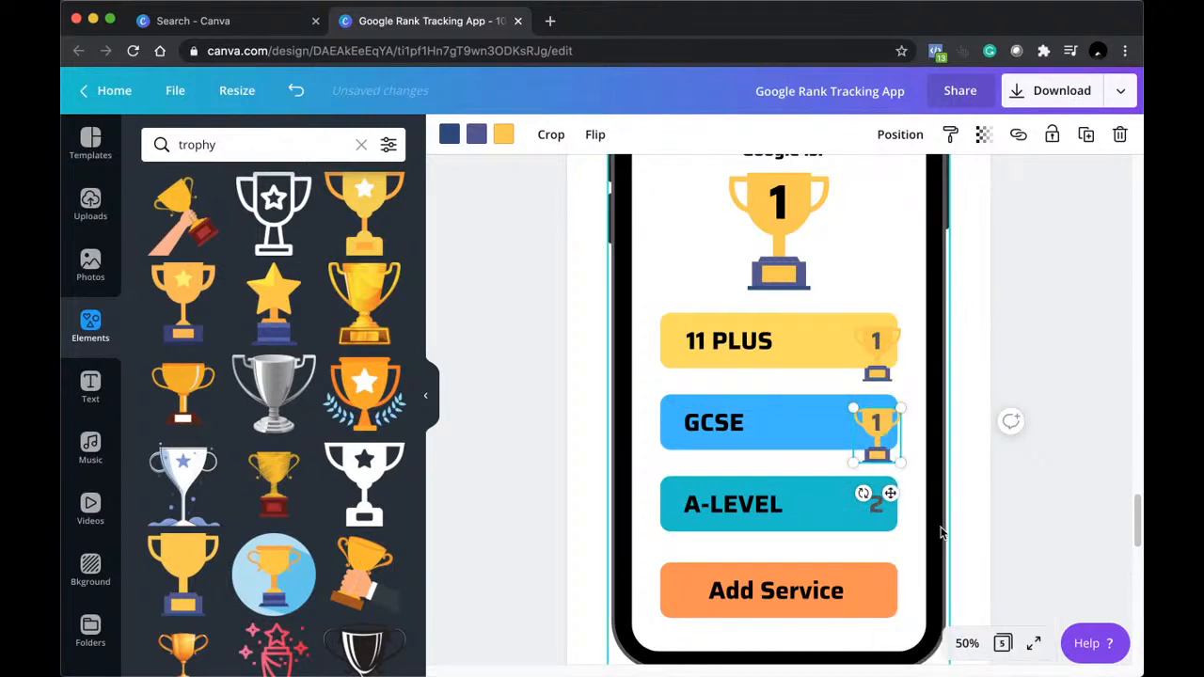
# Place another copy of the small trophy on the A-LEVEL button's rank and send it backward behind the 2.
pyautogui.moveTo(868, 344); pyautogui.dragTo(870, 507)
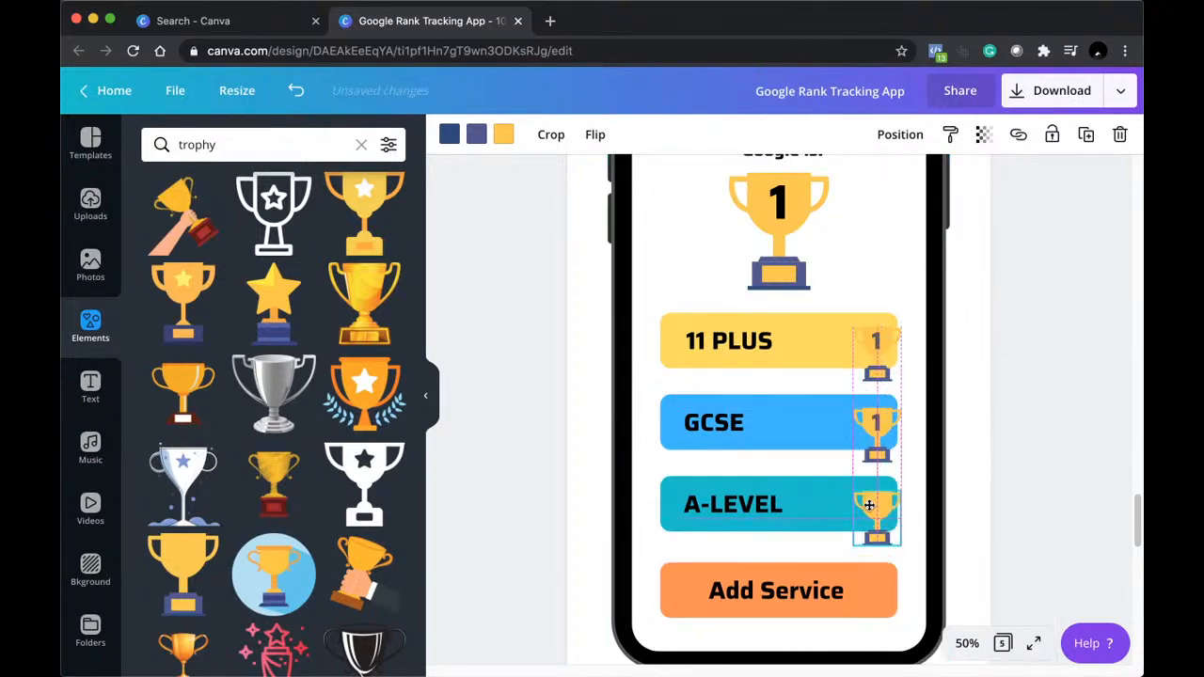
pyautogui.rightClick(870, 508)
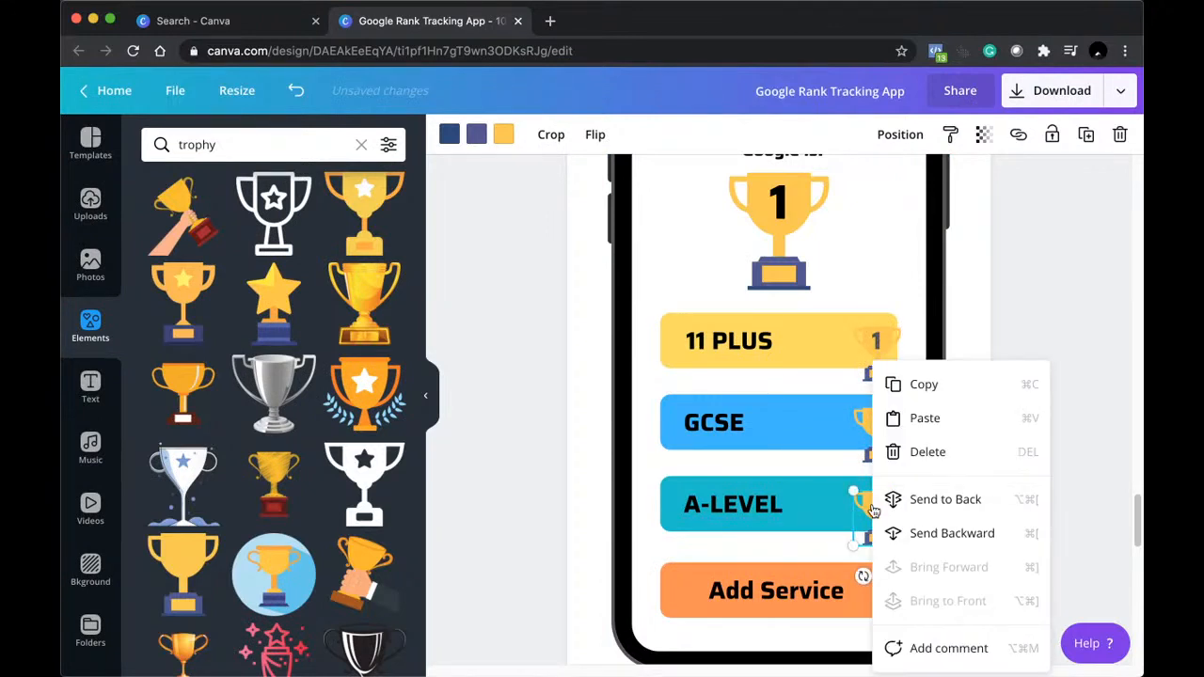
pyautogui.click(899, 533)
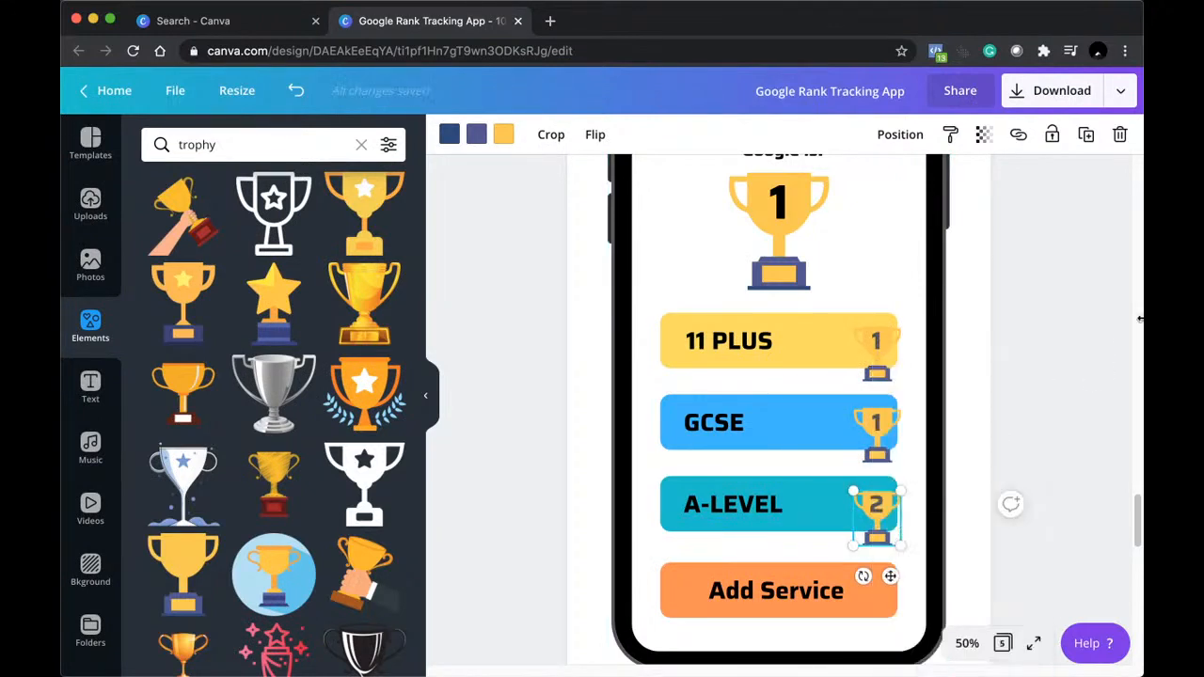
# Zoom out to 25% and review the page 4 phone mockup with the trophies on its service buttons.
pyautogui.scroll(10, 1097, 442)
pyautogui.scroll(-7, 1090, 470)
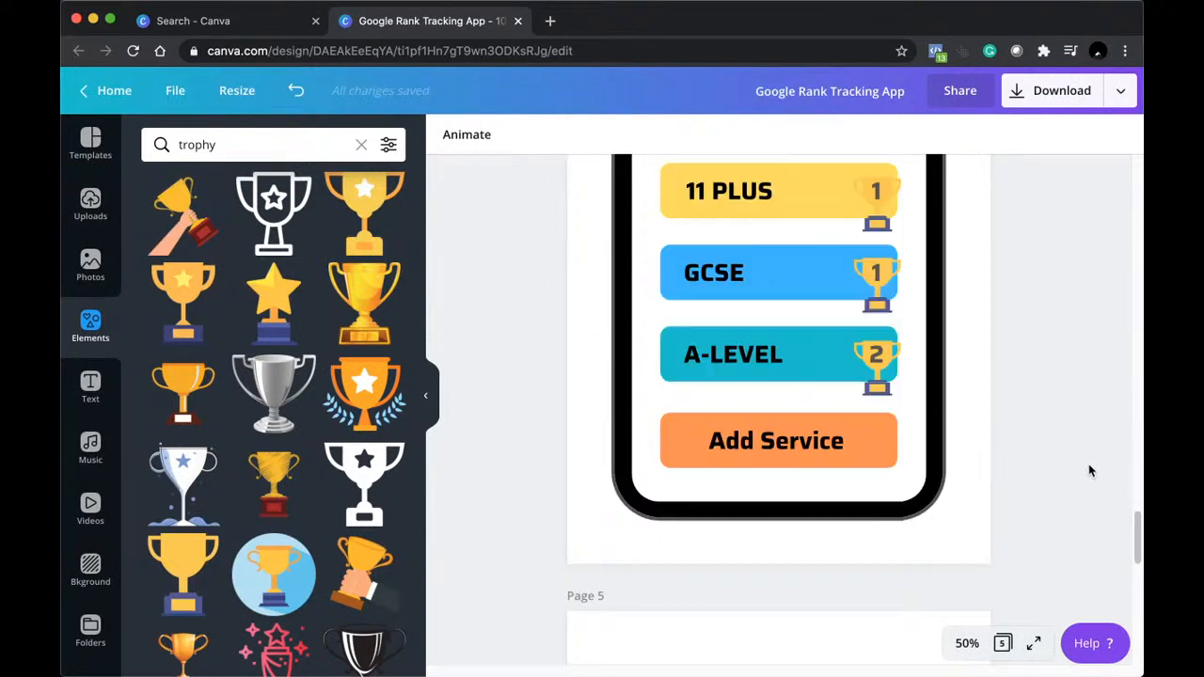
pyautogui.scroll(1, 1091, 471)
pyautogui.scroll(1, 1089, 464)
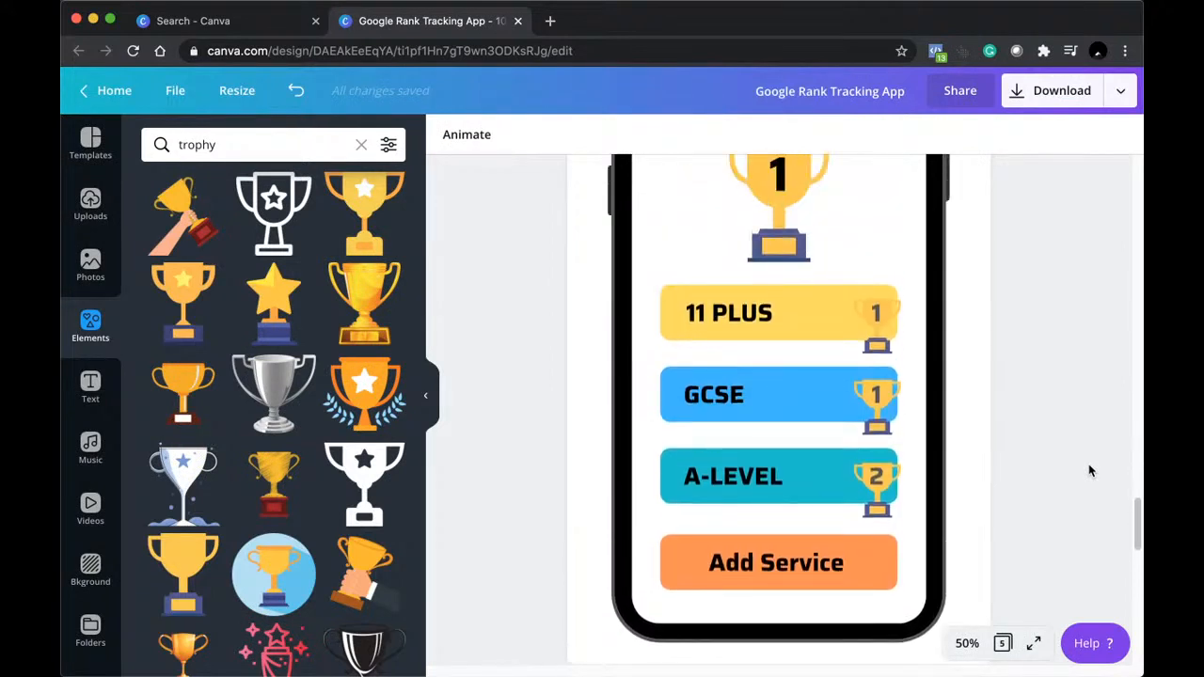
pyautogui.click(969, 645)
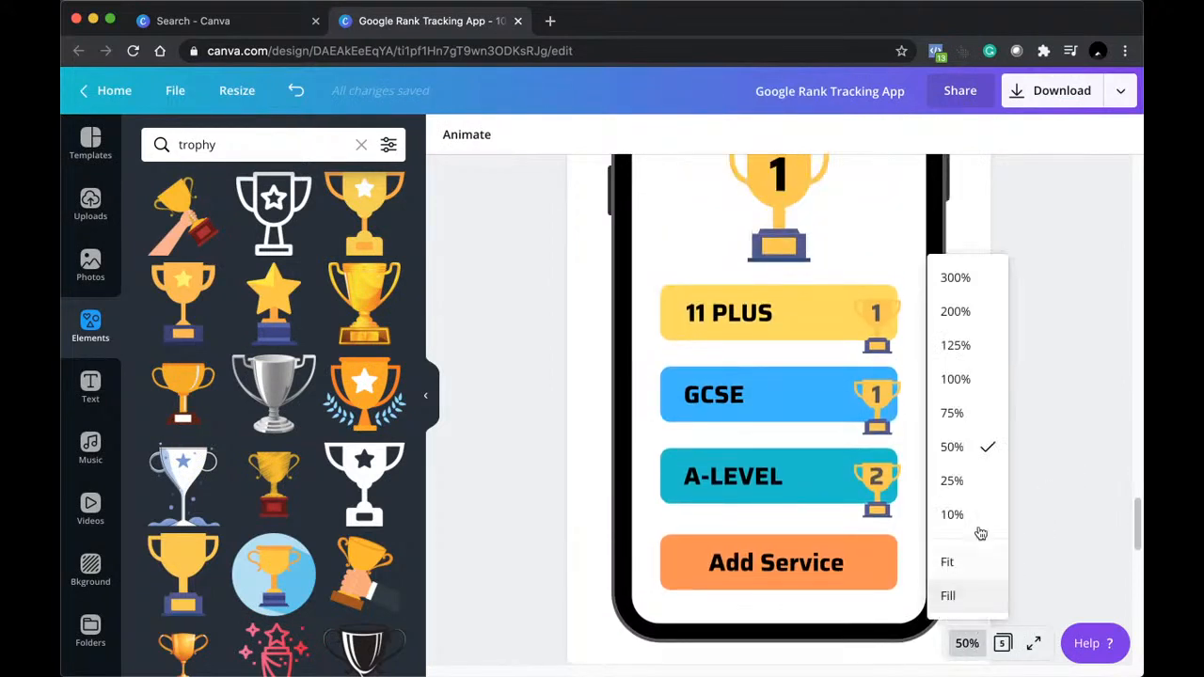
pyautogui.click(977, 481)
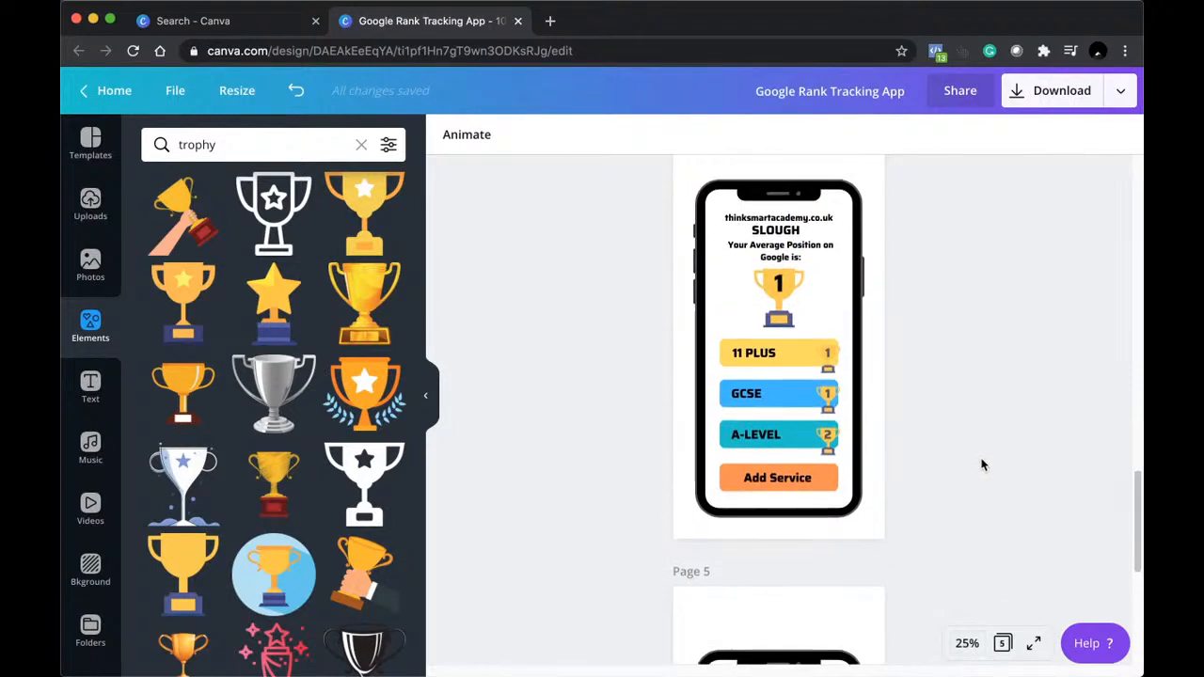
pyautogui.scroll(3, 982, 464)
pyautogui.scroll(-1, 982, 464)
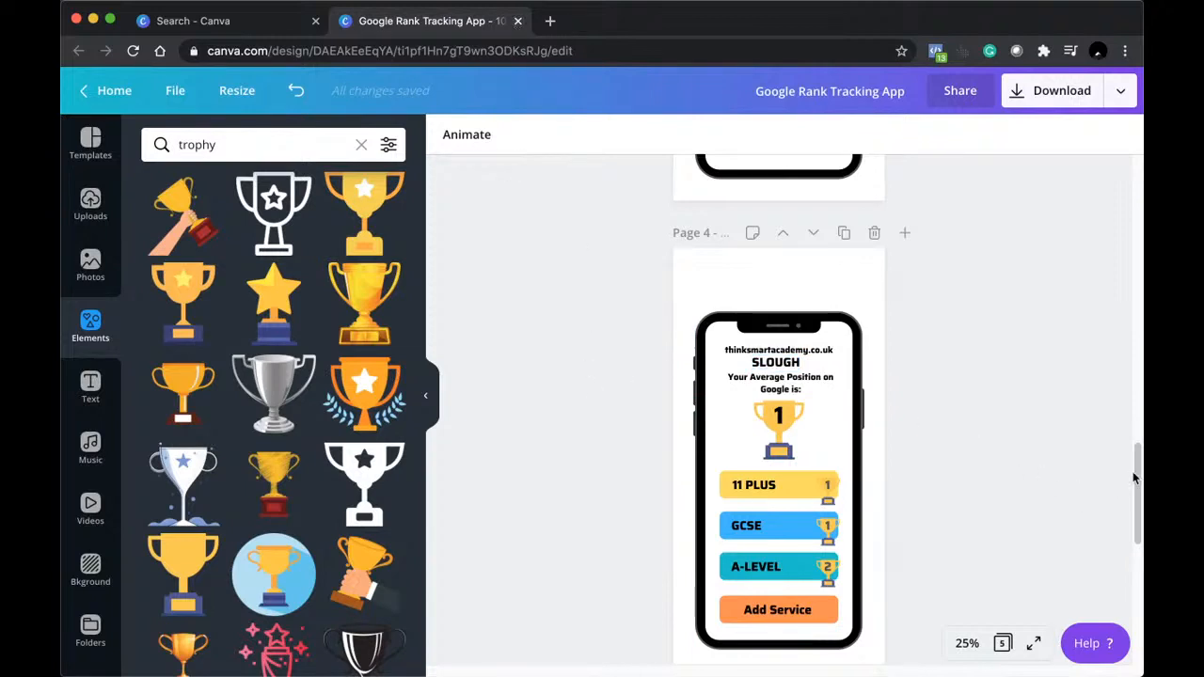
pyautogui.scroll(-1, 922, 358)
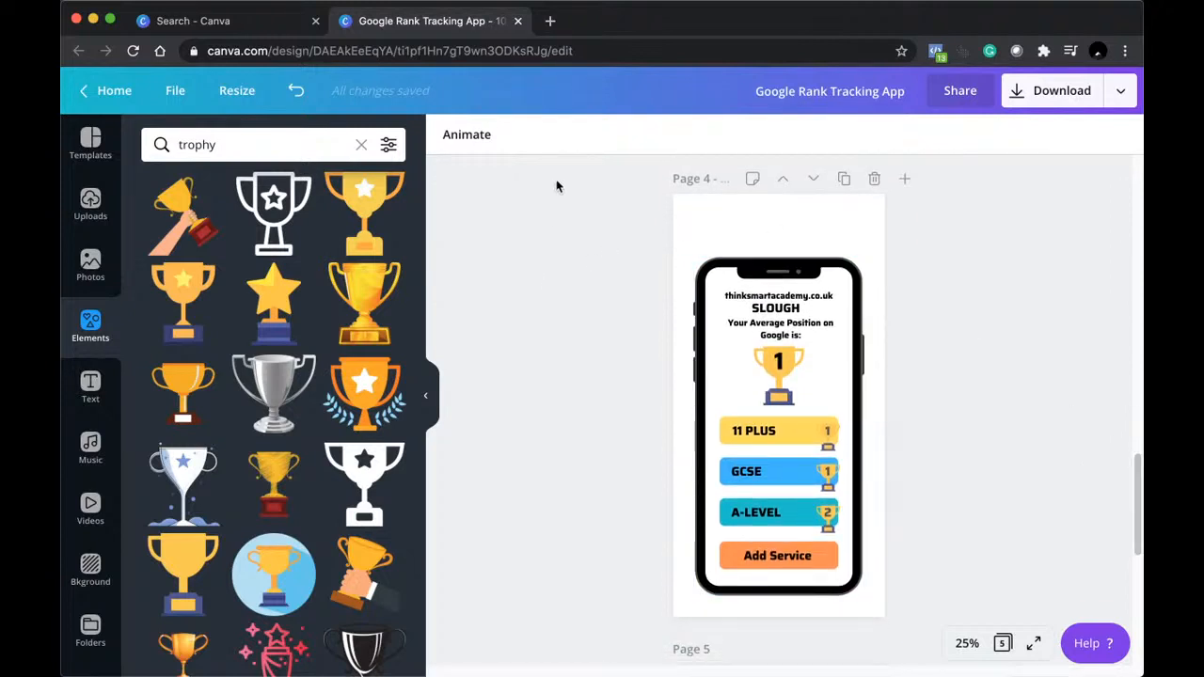
# Open pinterest.co.uk in a new browser tab and accept its cookie notice.
pyautogui.click(553, 21)
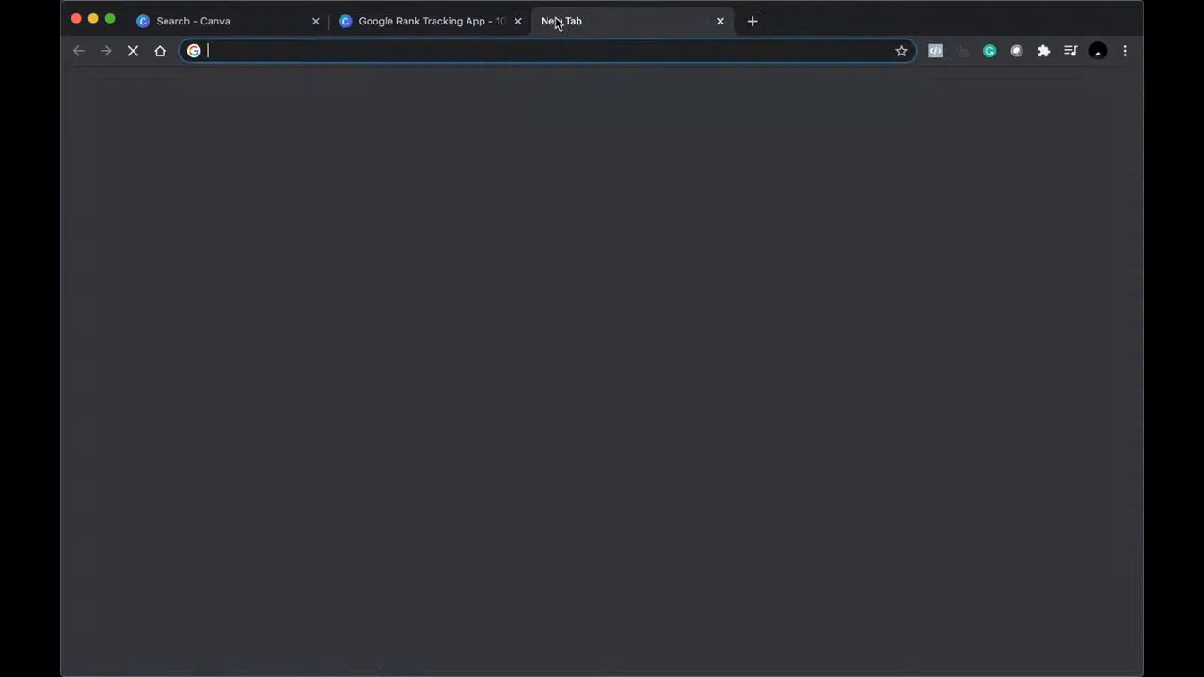
pyautogui.write('be')
pyautogui.press('BackSpace')
pyautogui.press('BackSpace')
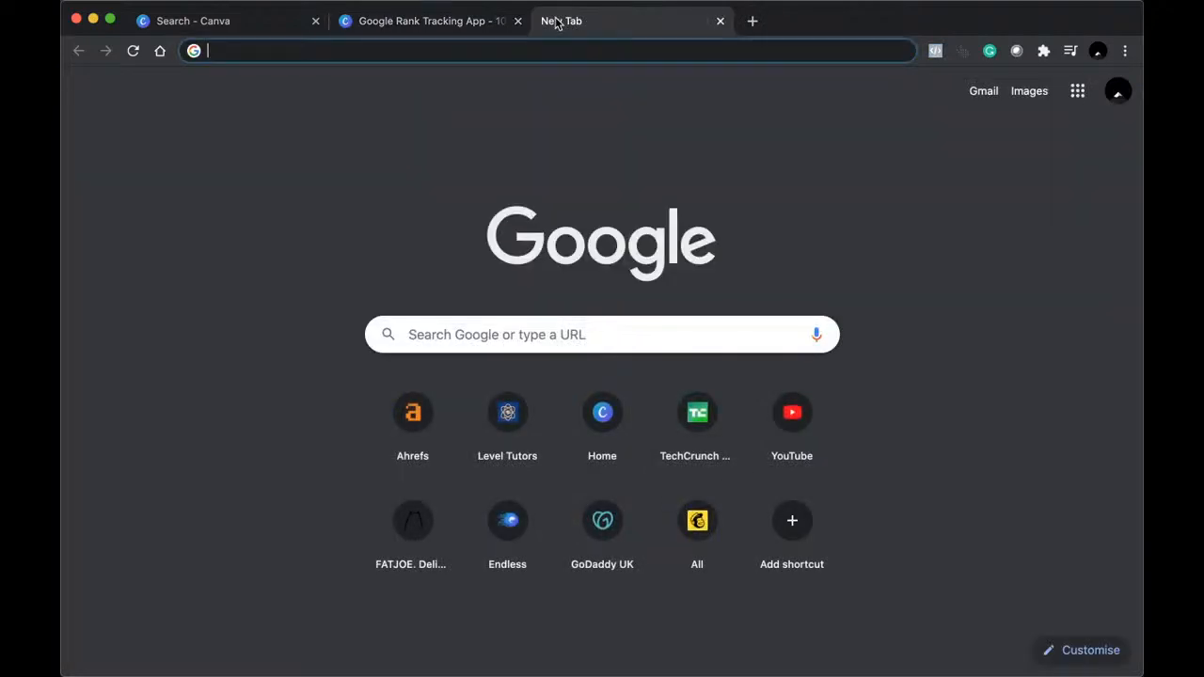
pyautogui.write('pinterest.co.uk')
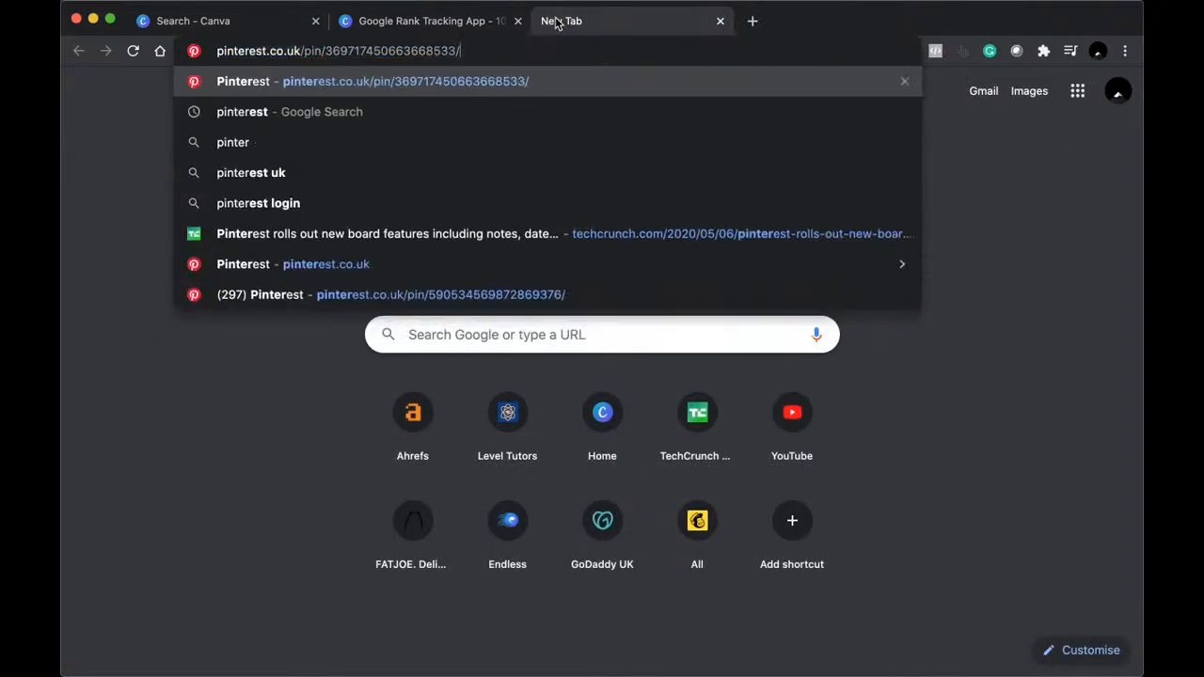
pyautogui.press('Delete')
pyautogui.press('Return')
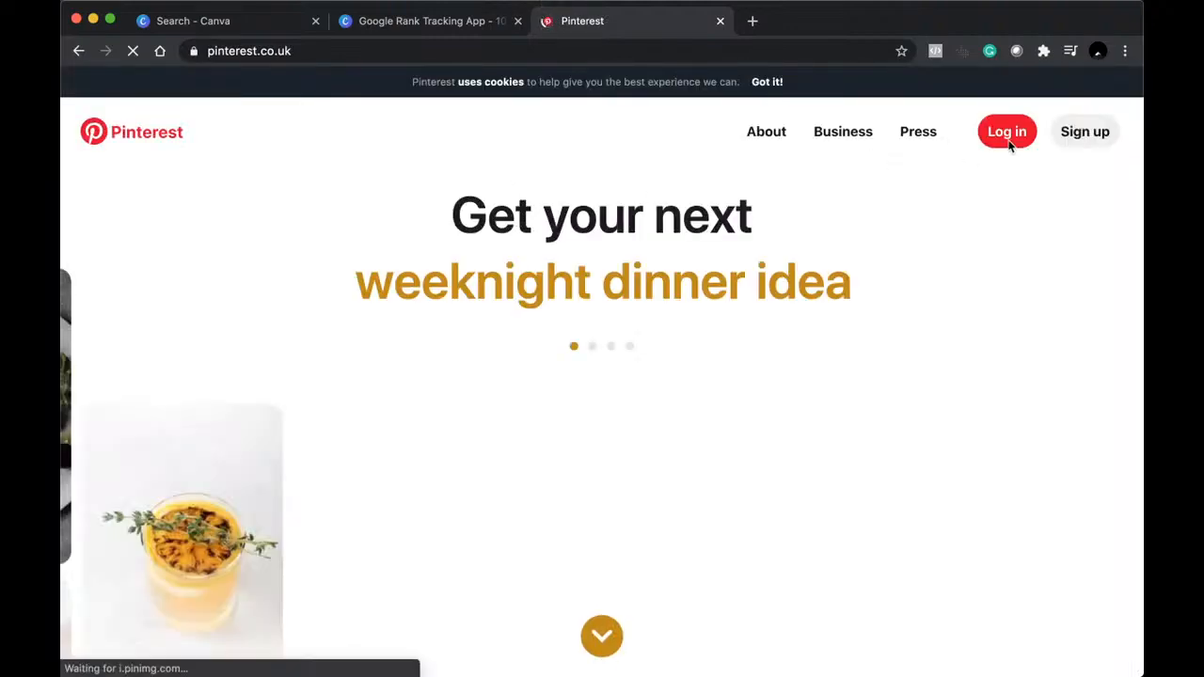
pyautogui.click(766, 82)
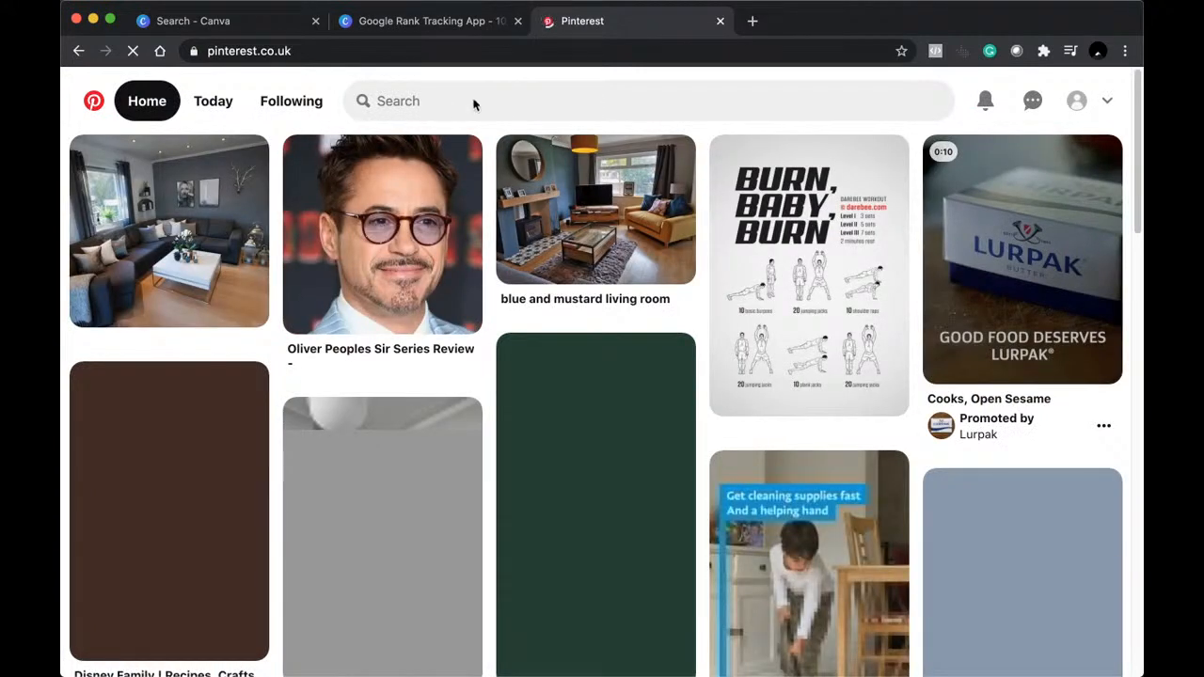
# Search Pinterest for mobile app ui.
pyautogui.click(474, 102)
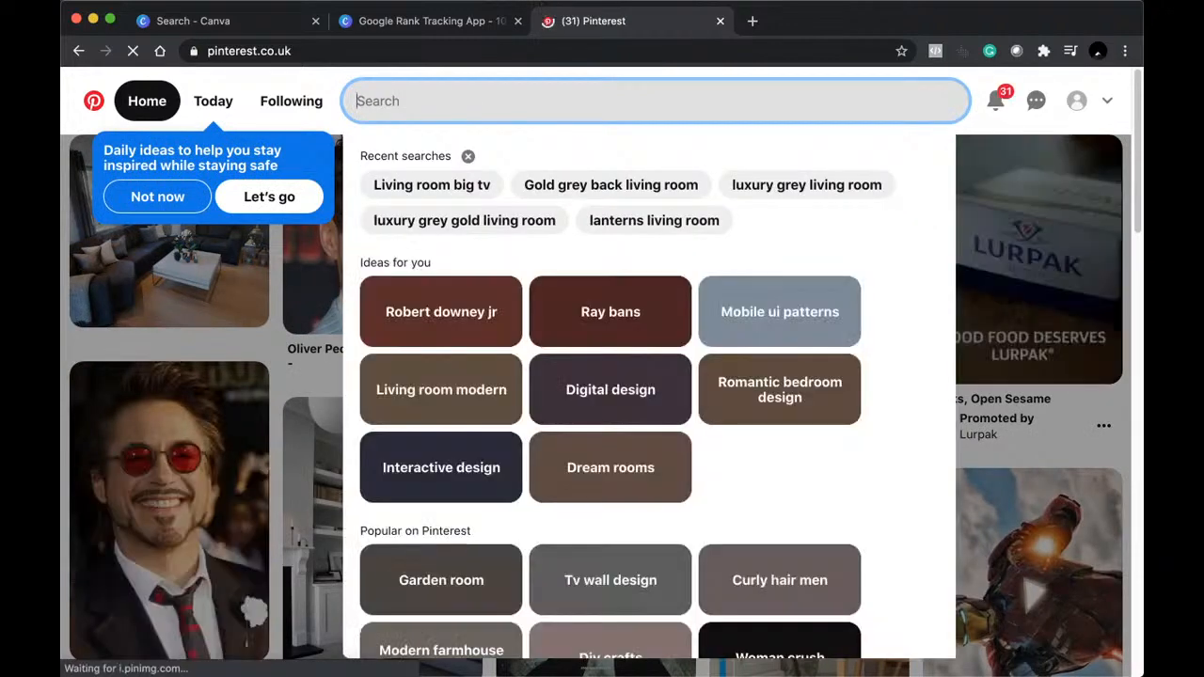
pyautogui.write('mobile app')
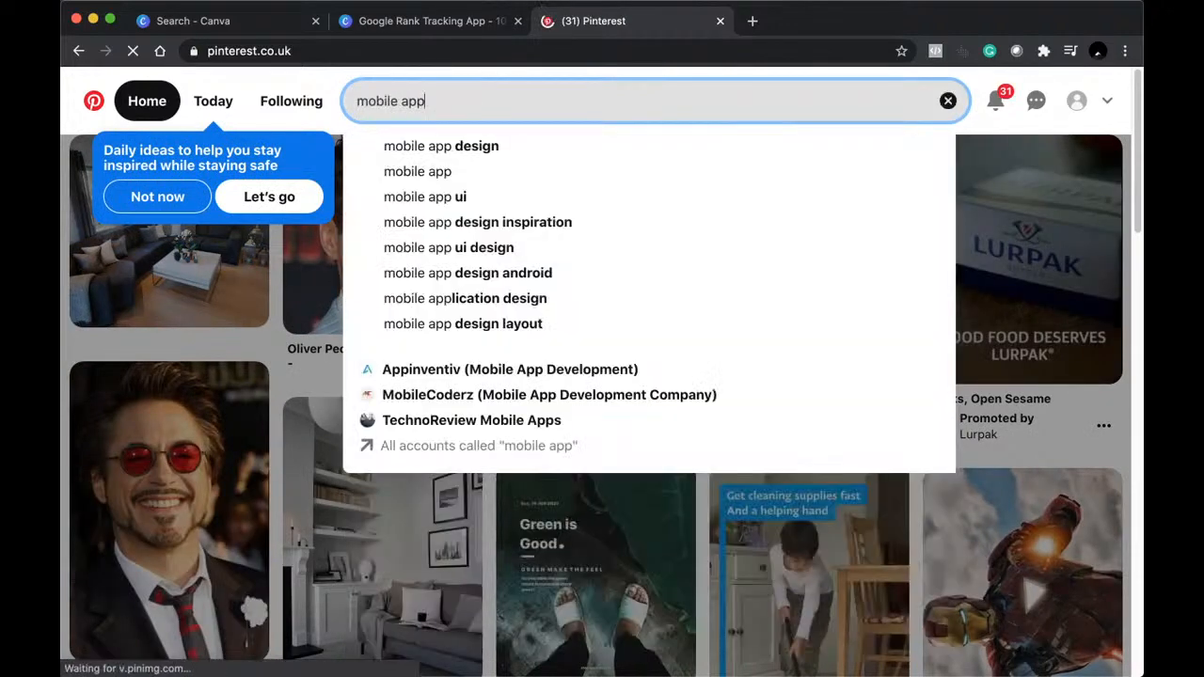
pyautogui.click(480, 199)
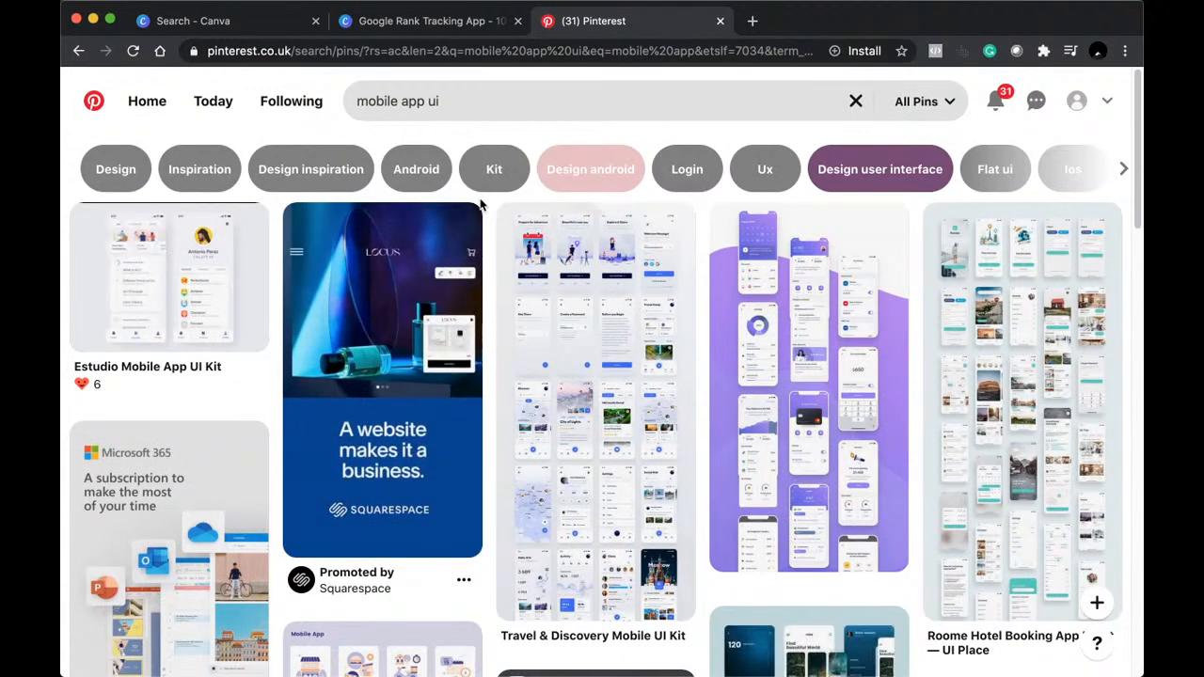
# Open the purple financial app UI kit pin and follow it to its ui8.net product page.
pyautogui.scroll(-3, 480, 376)
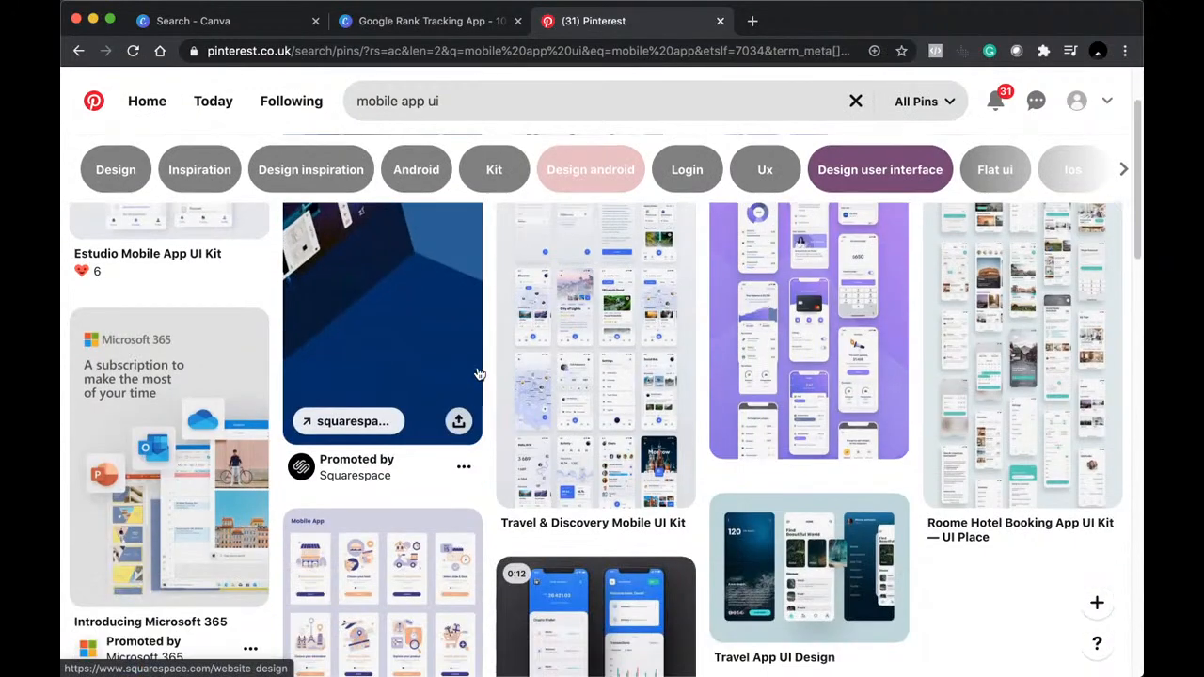
pyautogui.click(789, 326)
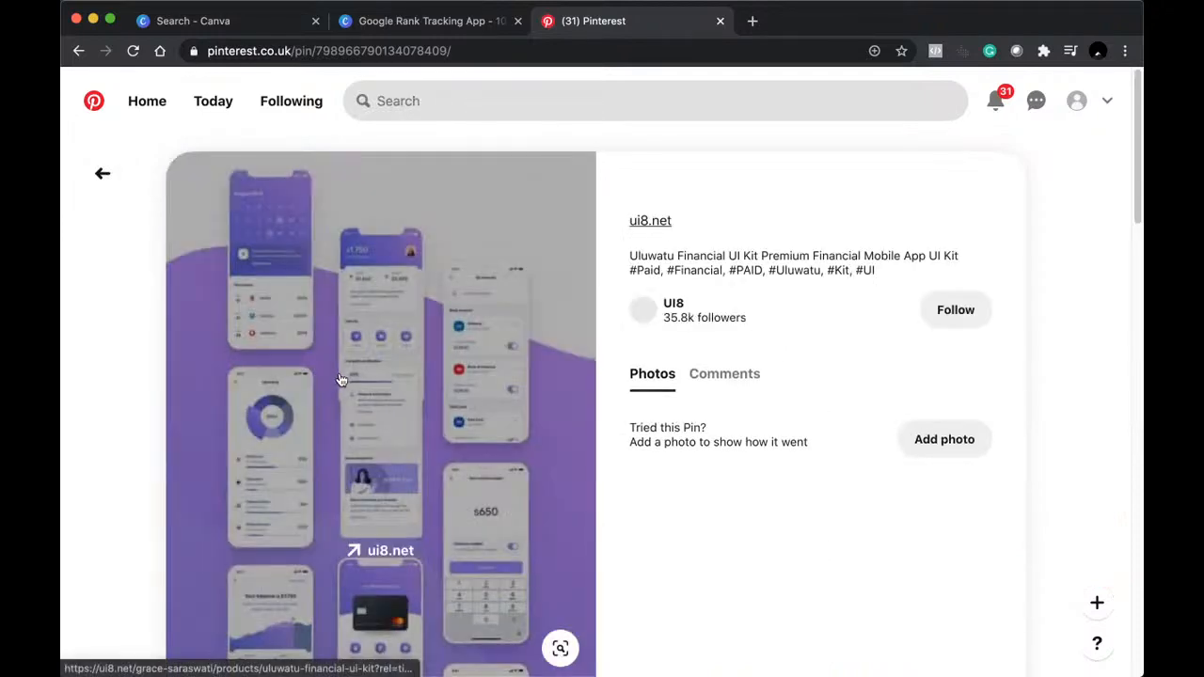
pyautogui.click(305, 330)
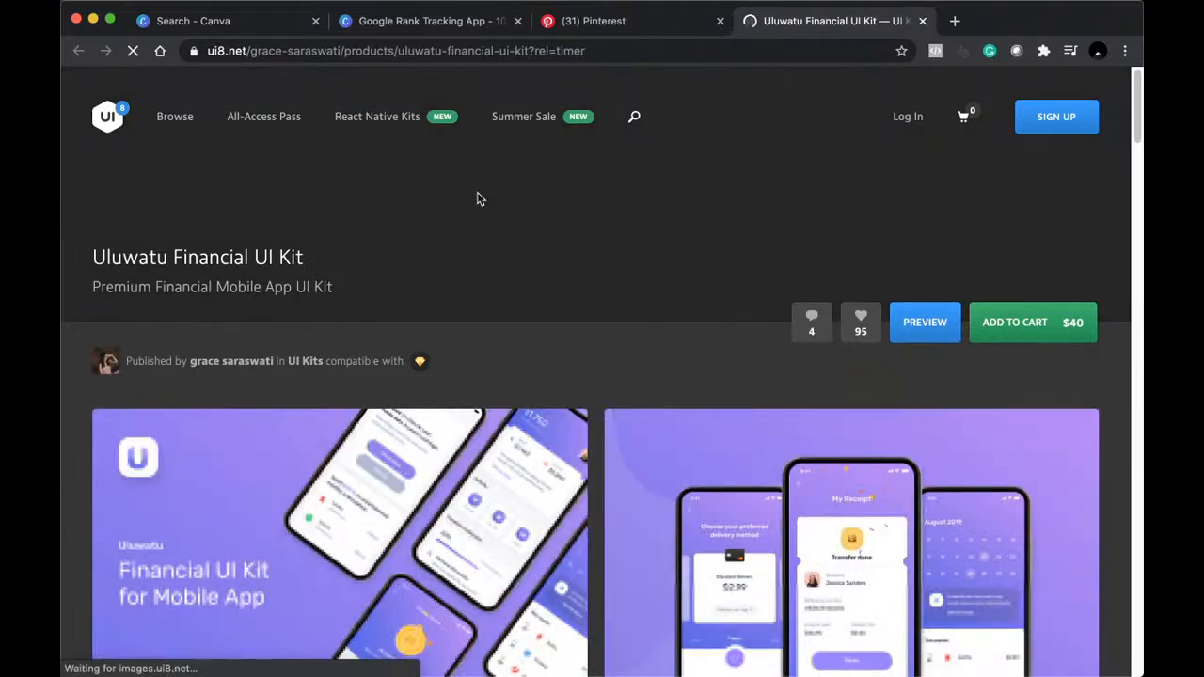
# Look through the Uluwatu Financial UI Kit preview images for screen layout and colour ideas.
pyautogui.scroll(-5, 1011, 161)
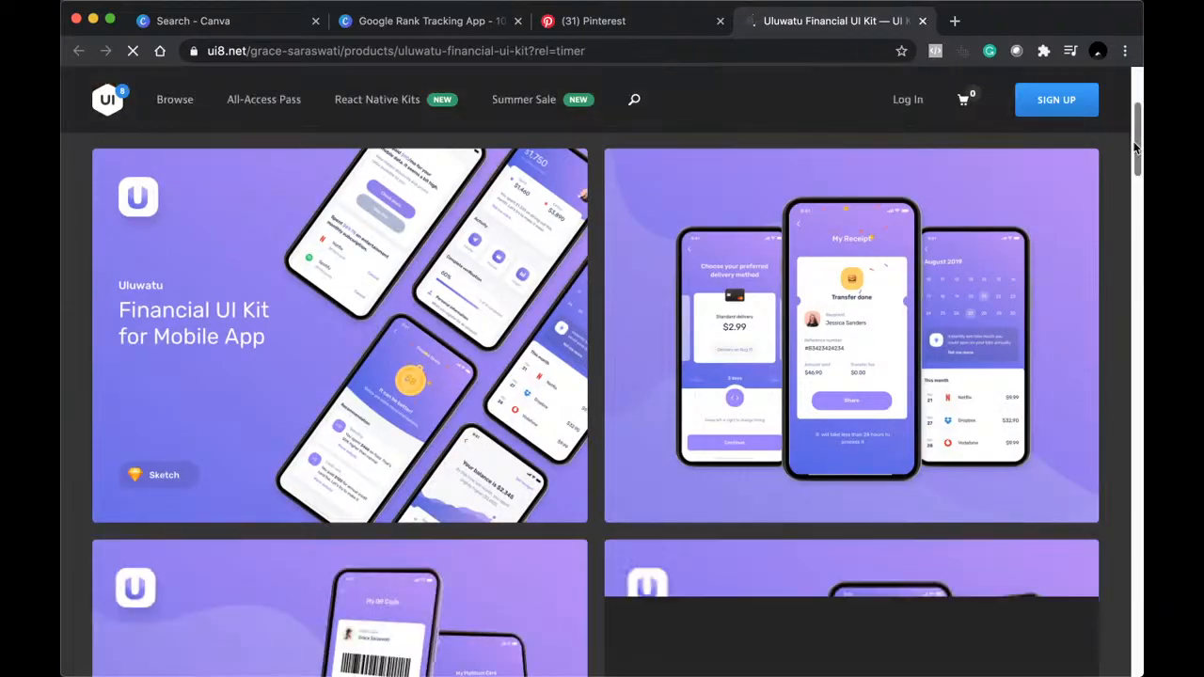
pyautogui.moveTo(1136, 148); pyautogui.dragTo(1144, 244)
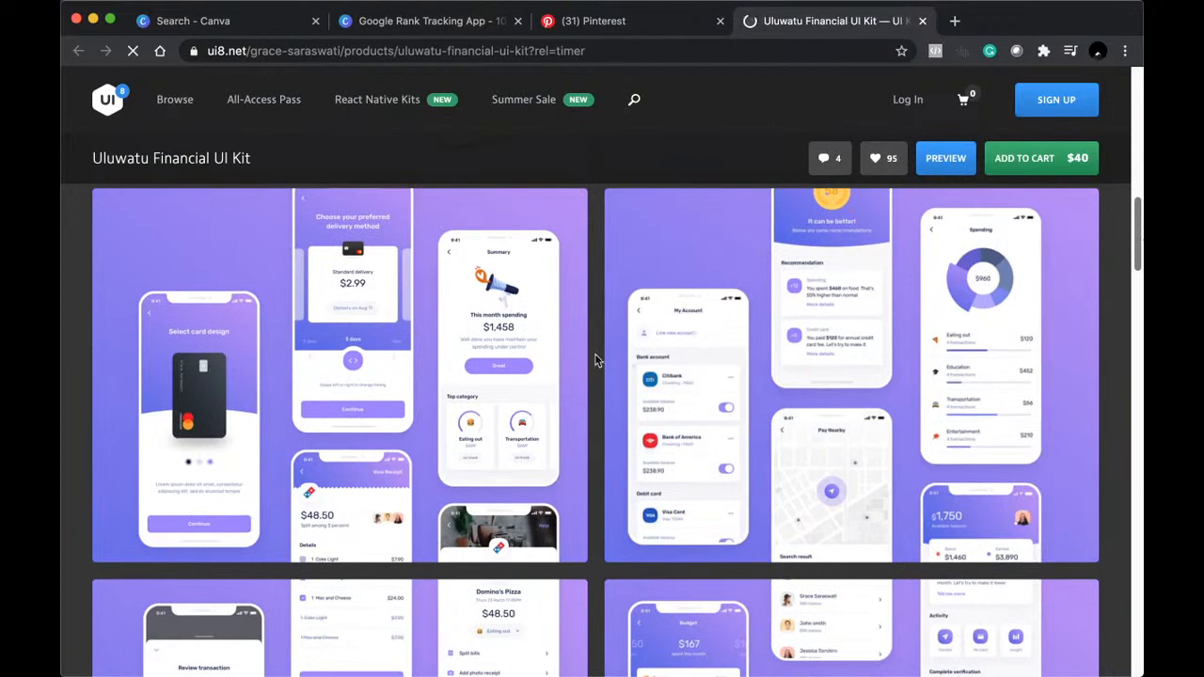
pyautogui.rightClick(494, 335)
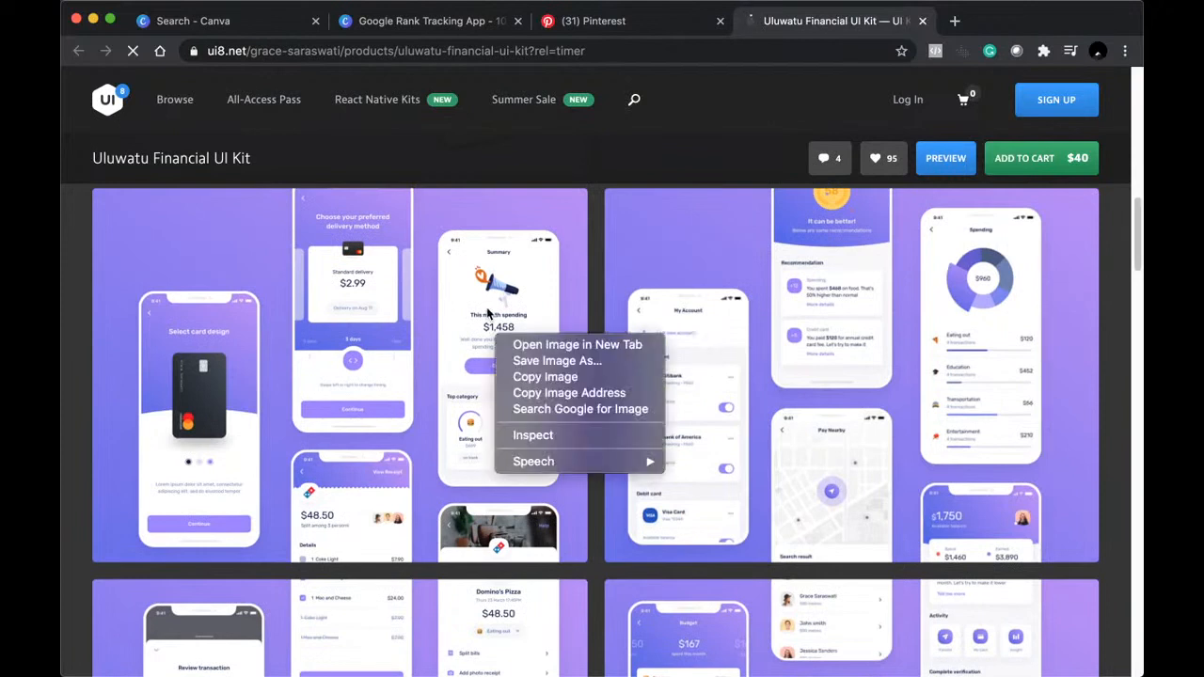
pyautogui.click(489, 313)
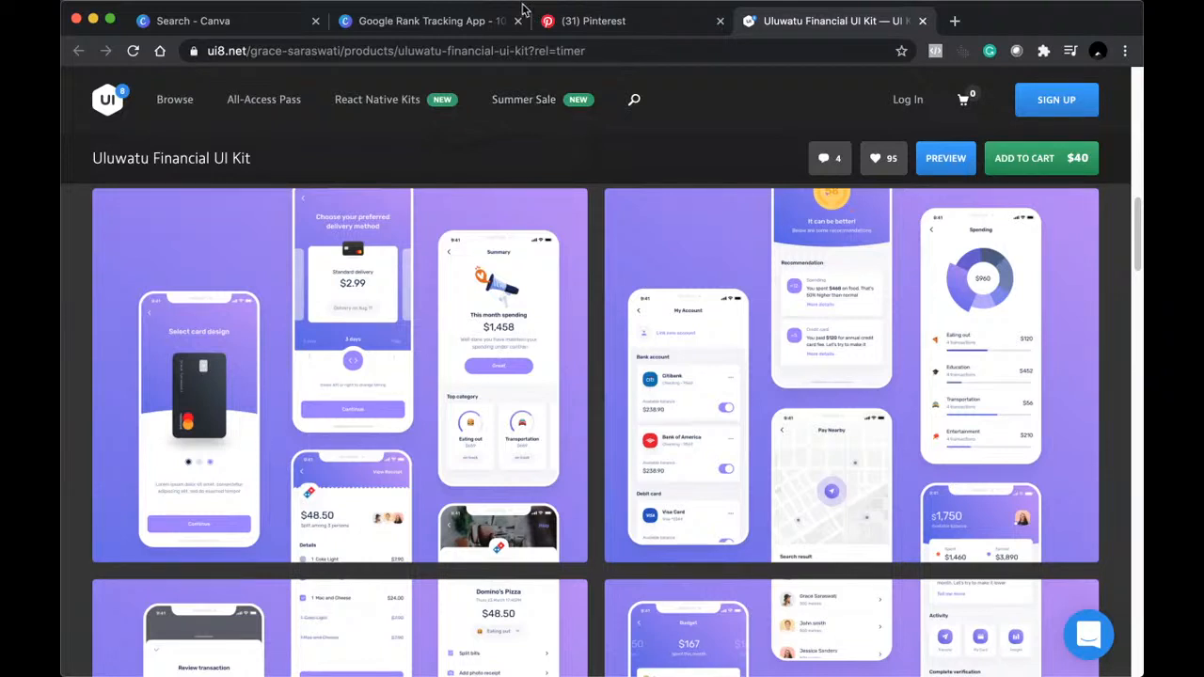
# Return to the Canva design and recolour the "Your Average Position on Google is:" text on page 4 to the medium-dark default grey.
pyautogui.click(403, 23)
pyautogui.click(782, 334)
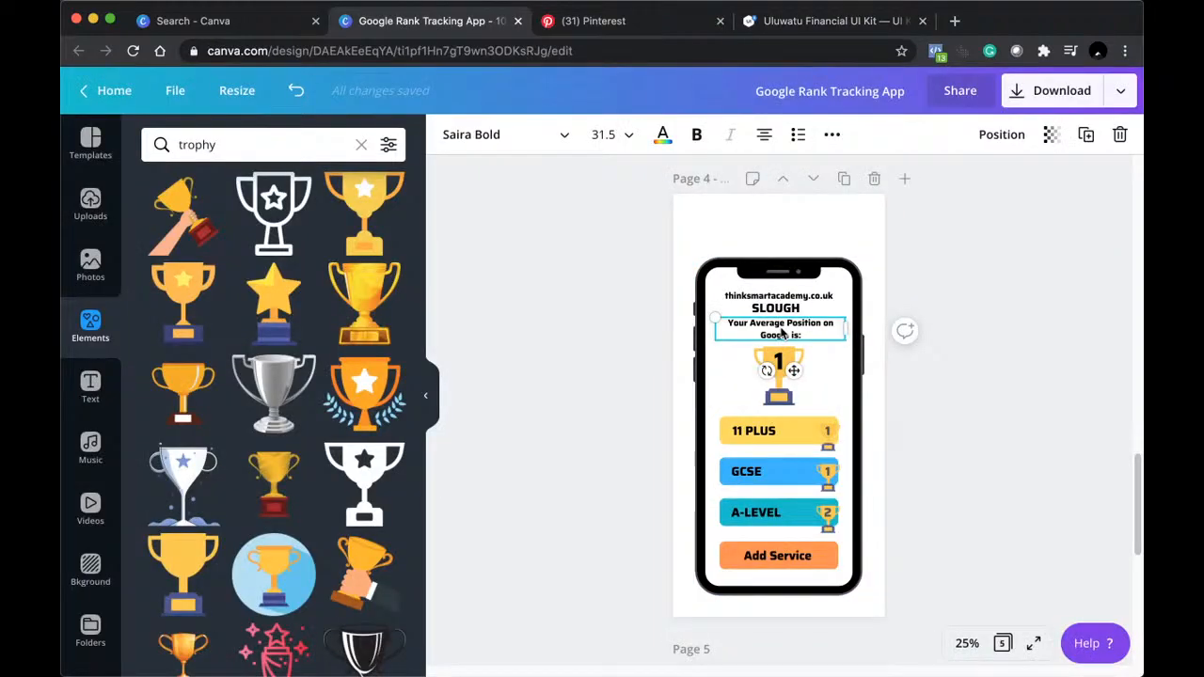
pyautogui.click(664, 136)
pyautogui.click(336, 357)
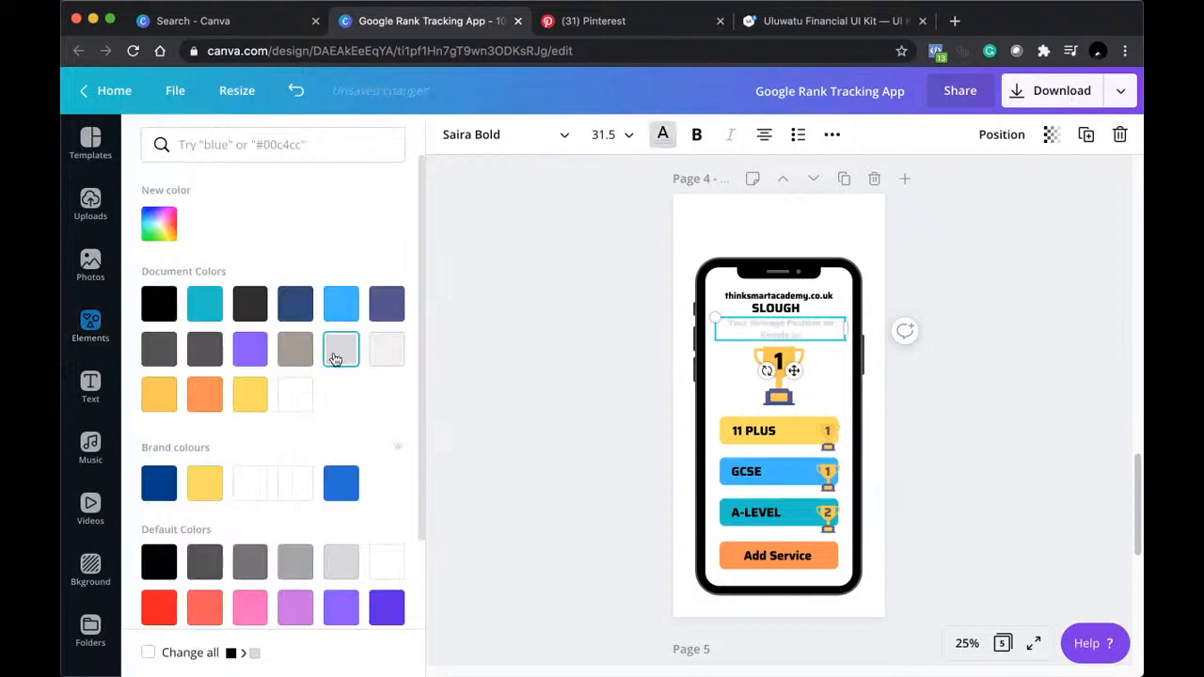
pyautogui.click(335, 566)
pyautogui.click(298, 568)
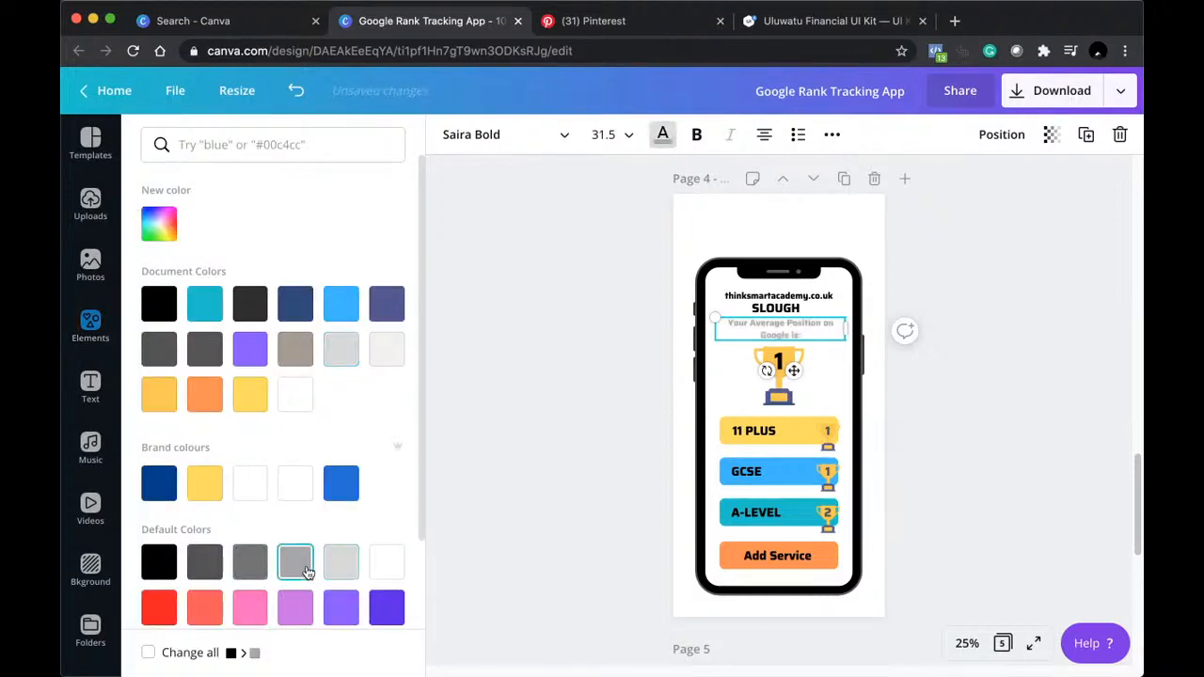
pyautogui.click(259, 572)
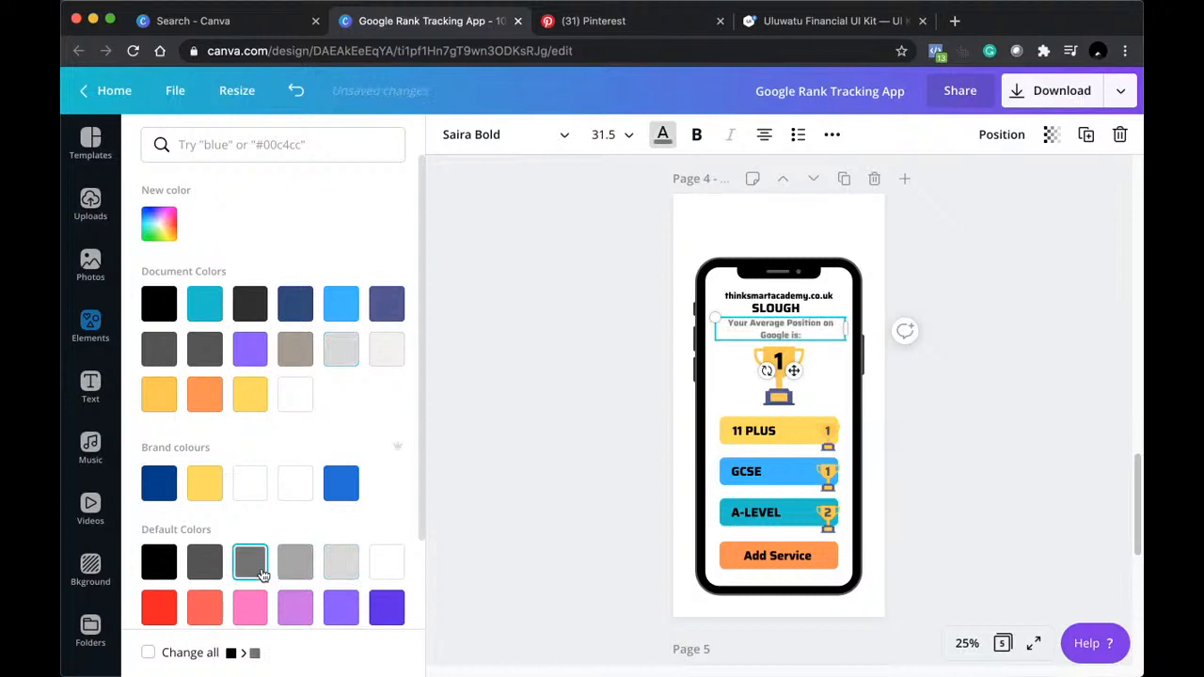
pyautogui.click(619, 480)
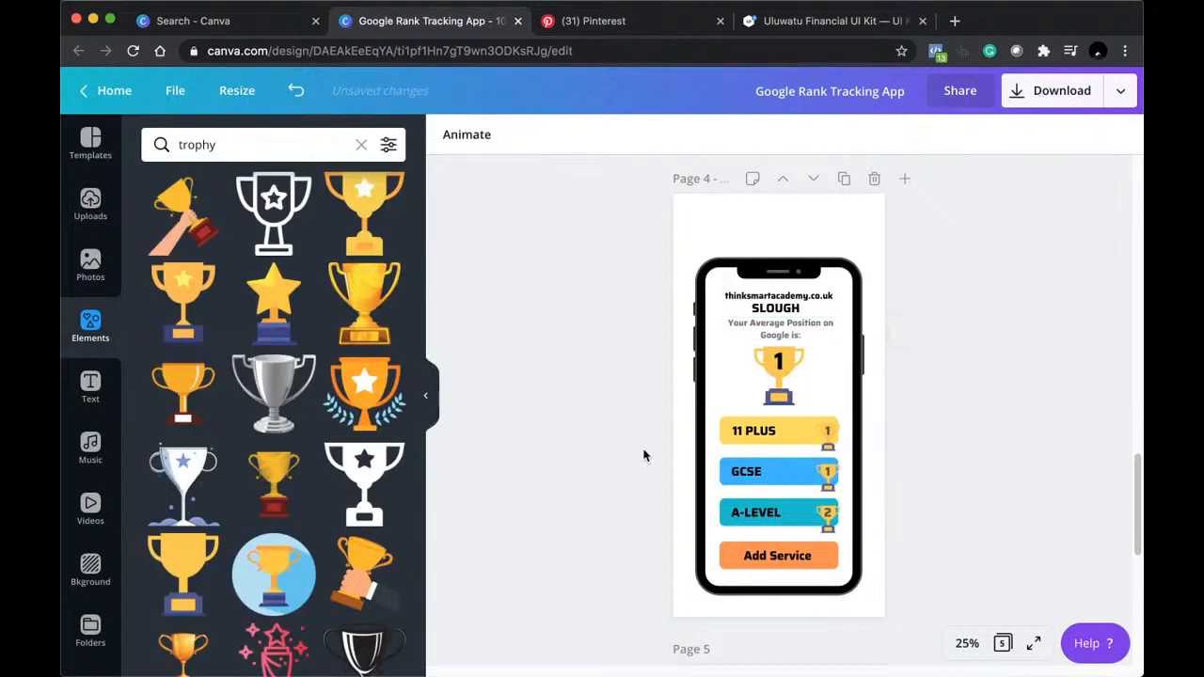
# Move the thinksmartacademy.co.uk text slightly up, keeping it centred on the page, to leave more space above SLOUGH.
pyautogui.click(736, 353)
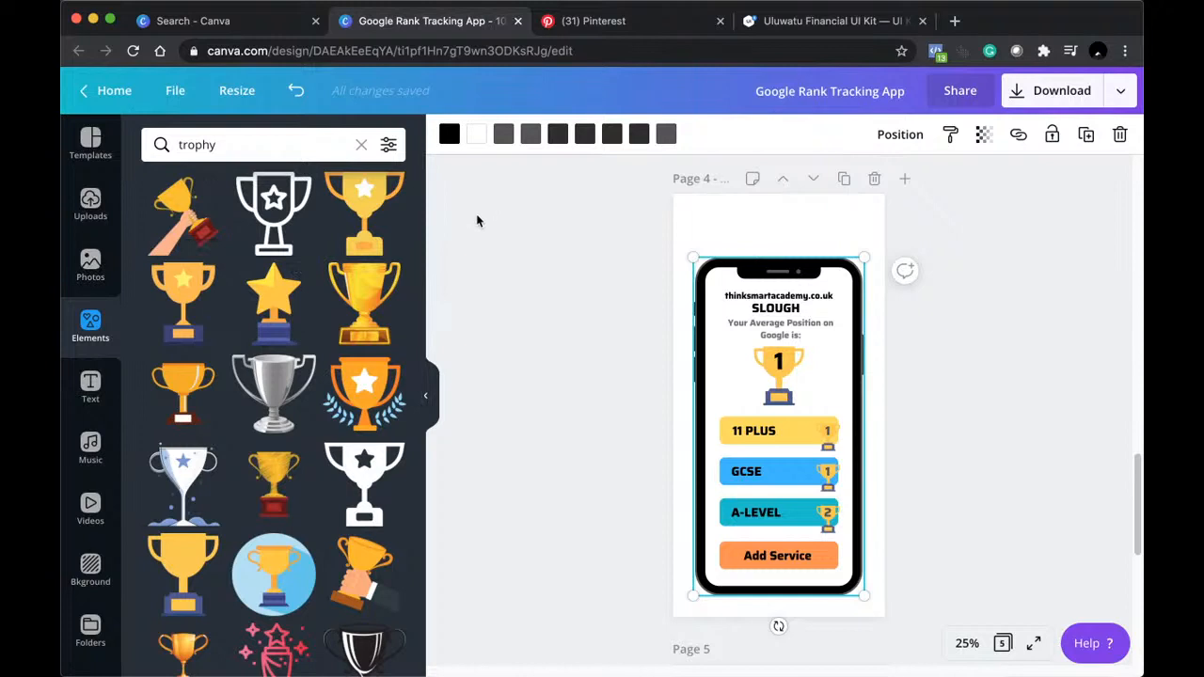
pyautogui.click(504, 304)
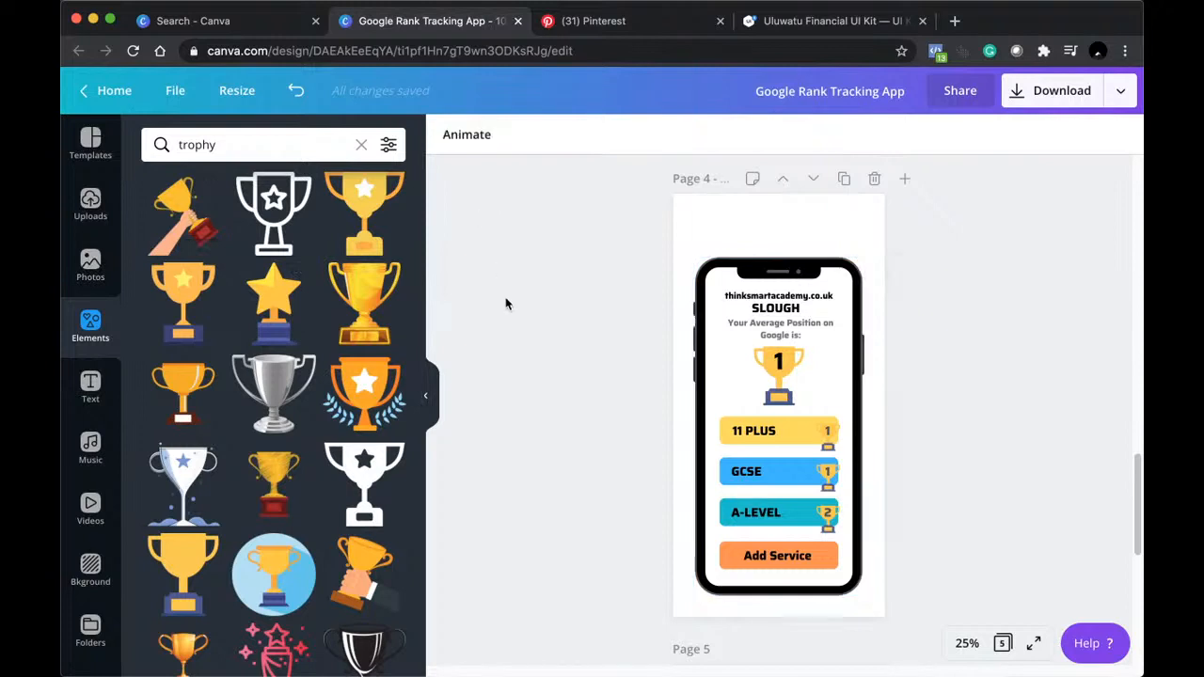
pyautogui.click(798, 299)
pyautogui.moveTo(798, 299); pyautogui.dragTo(798, 293)
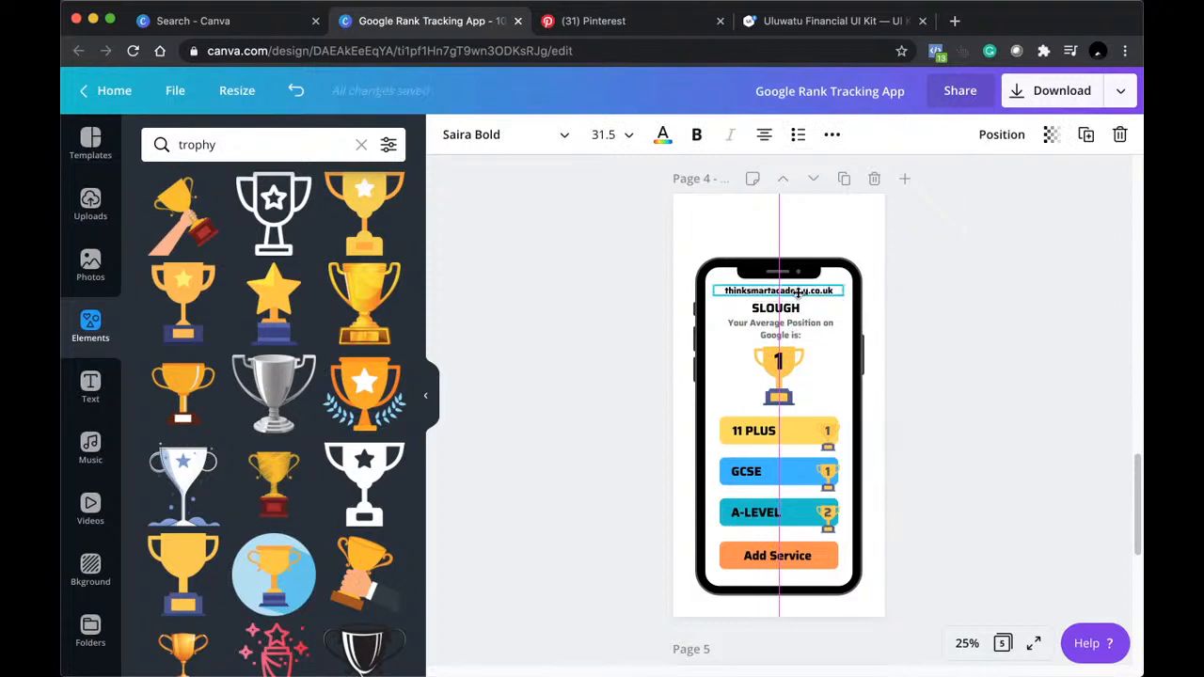
pyautogui.click(640, 328)
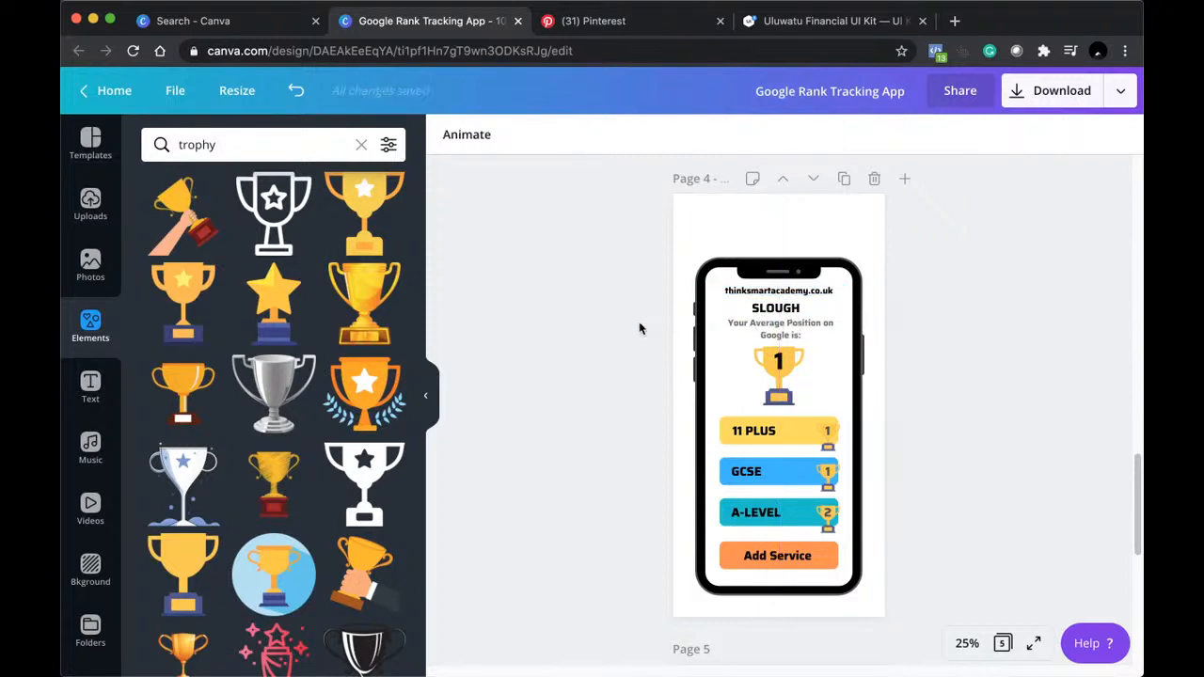
# Clear the trophy search and add a square from the basic shapes to page 4.
pyautogui.click(243, 147)
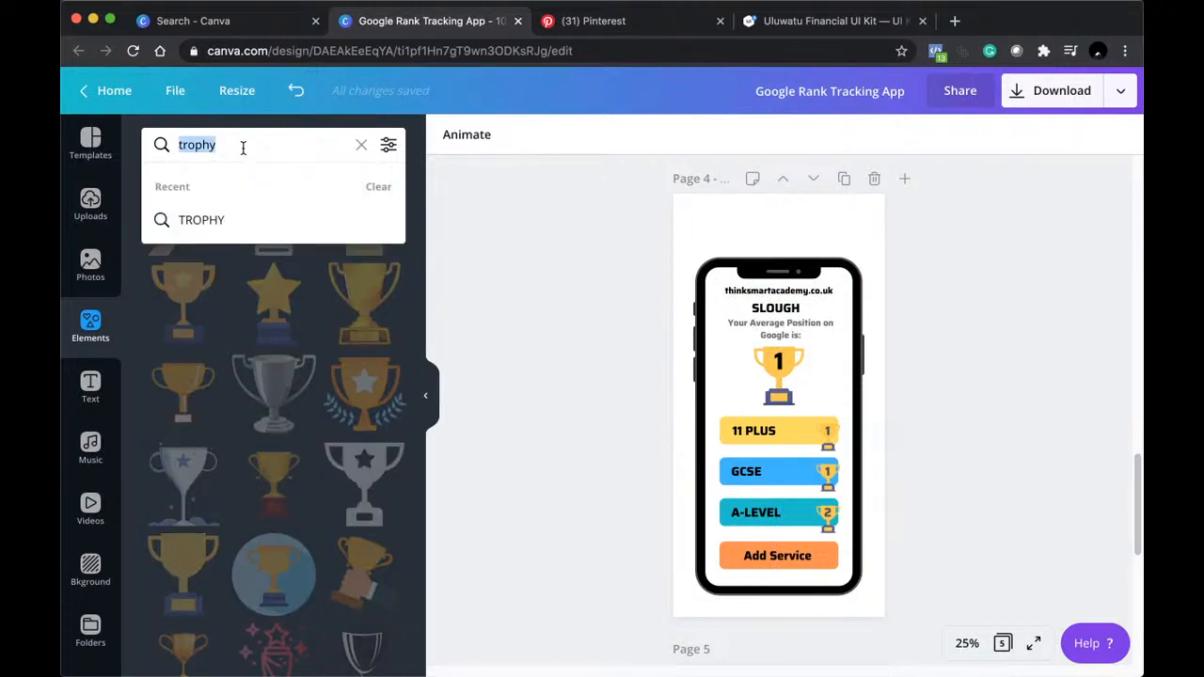
pyautogui.write('i')
pyautogui.press('BackSpace')
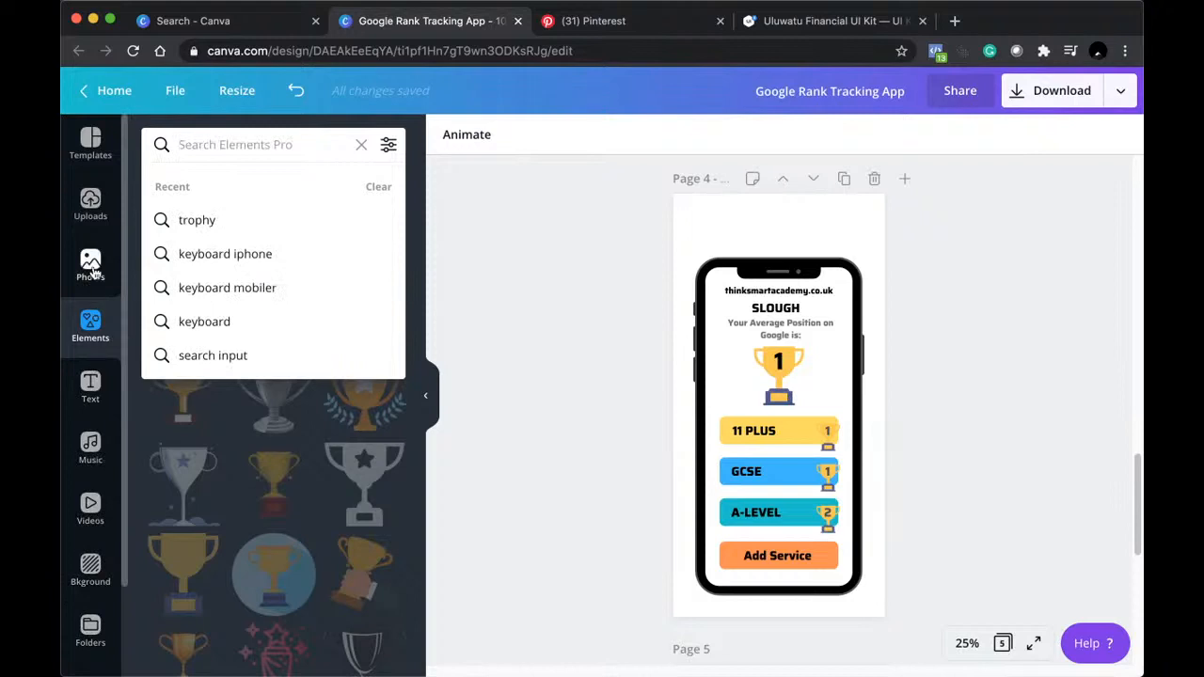
pyautogui.click(84, 320)
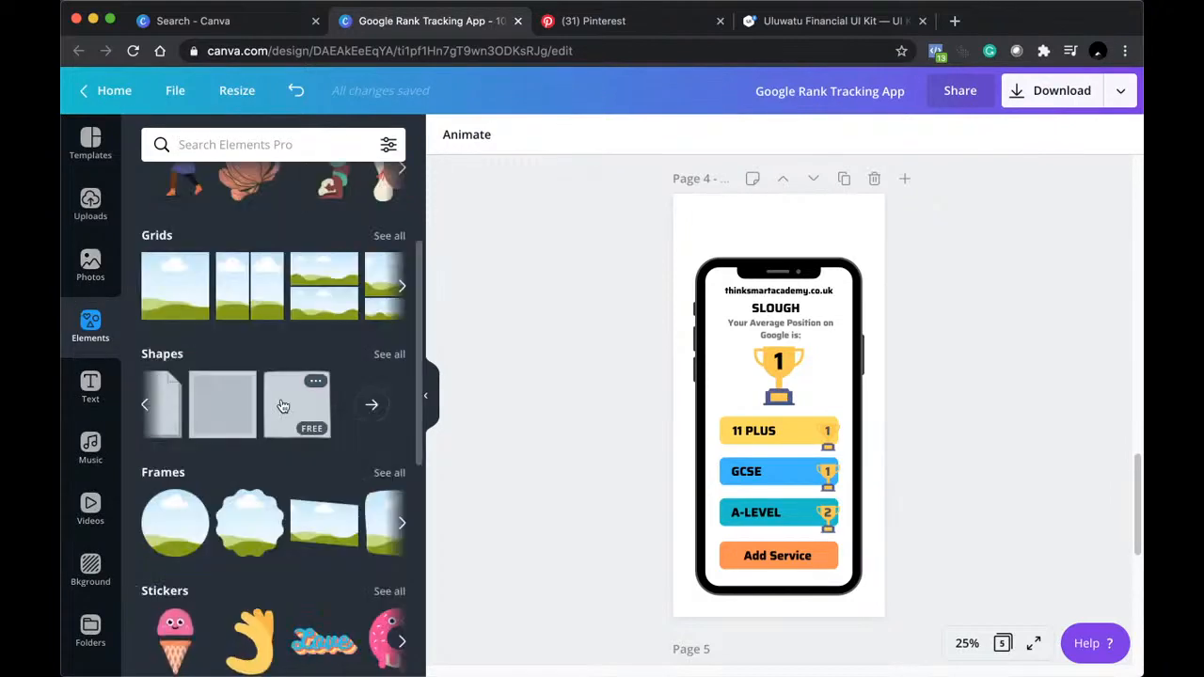
pyautogui.click(145, 404)
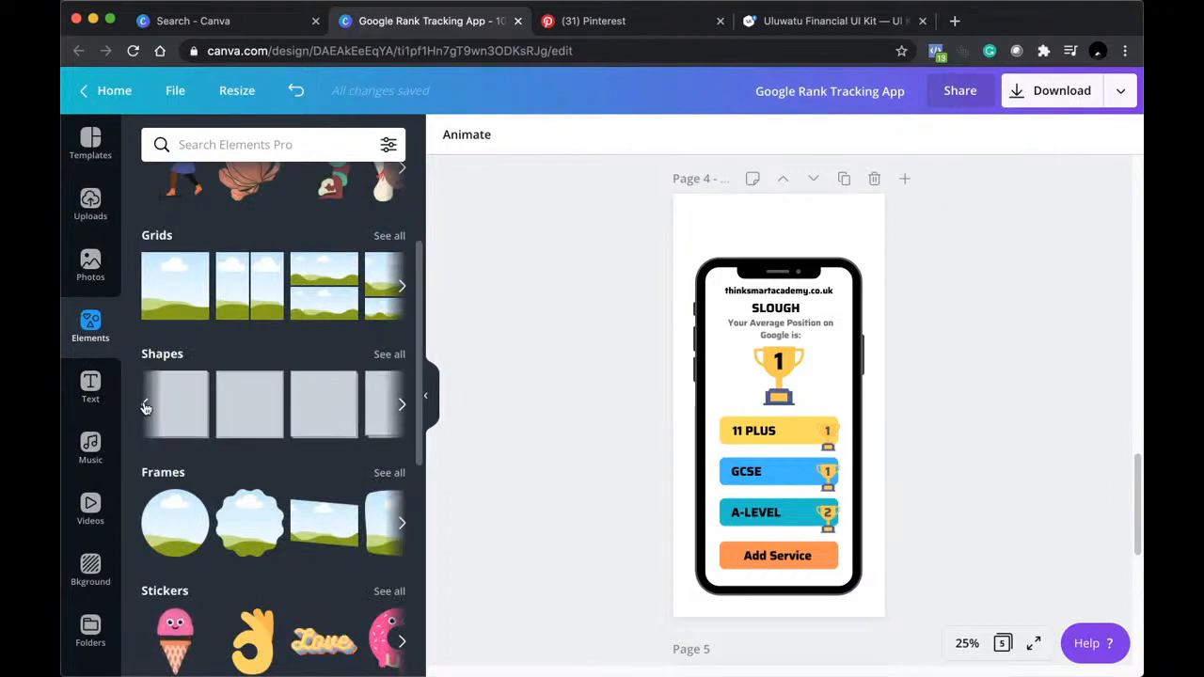
pyautogui.click(146, 407)
pyautogui.click(146, 407)
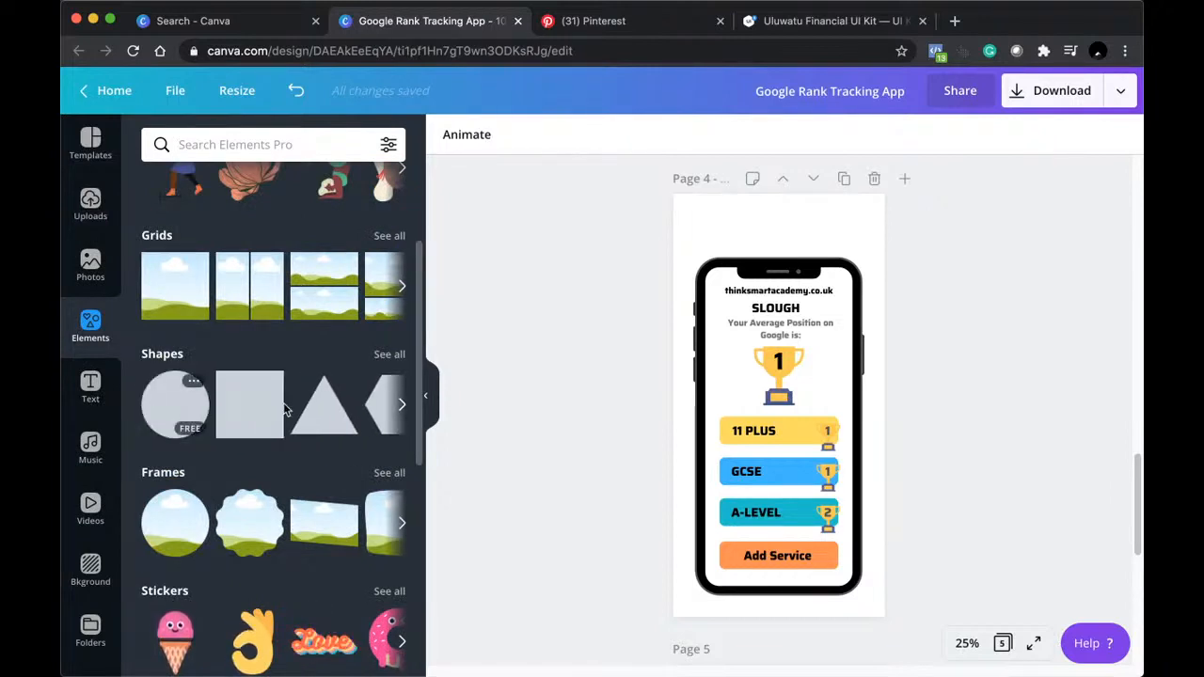
pyautogui.click(272, 409)
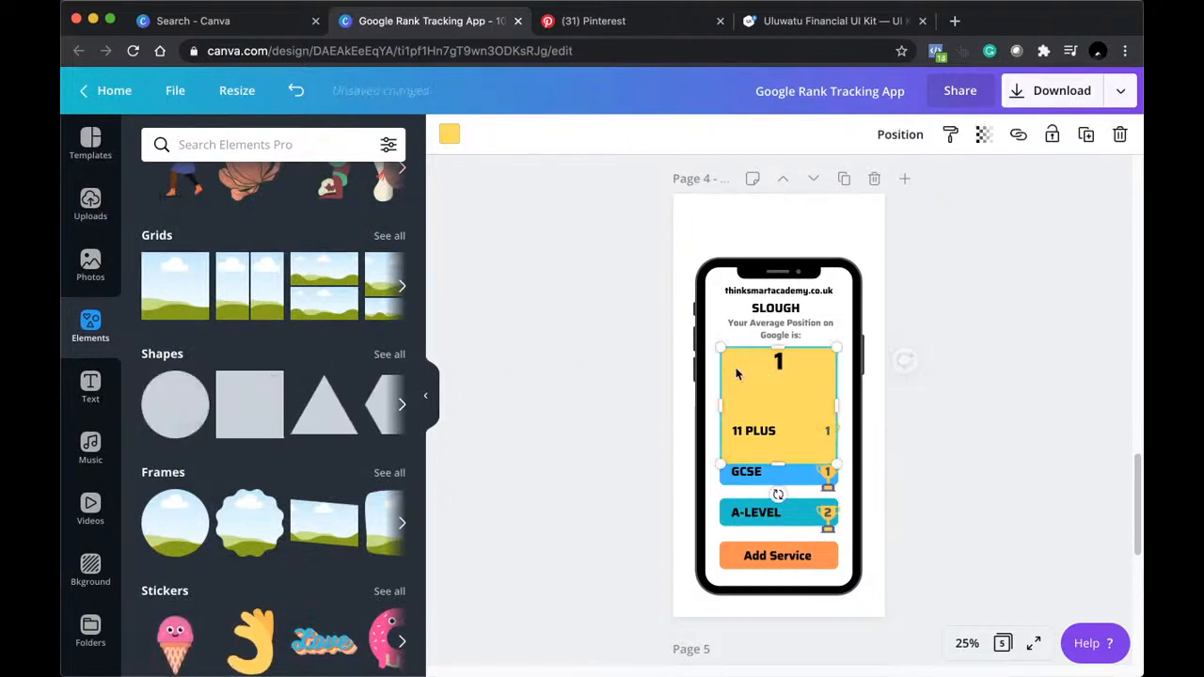
# Place the yellow square over the upper part of the phone and layer it behind the text and trophy but in front of the phone.
pyautogui.moveTo(800, 412); pyautogui.dragTo(775, 307)
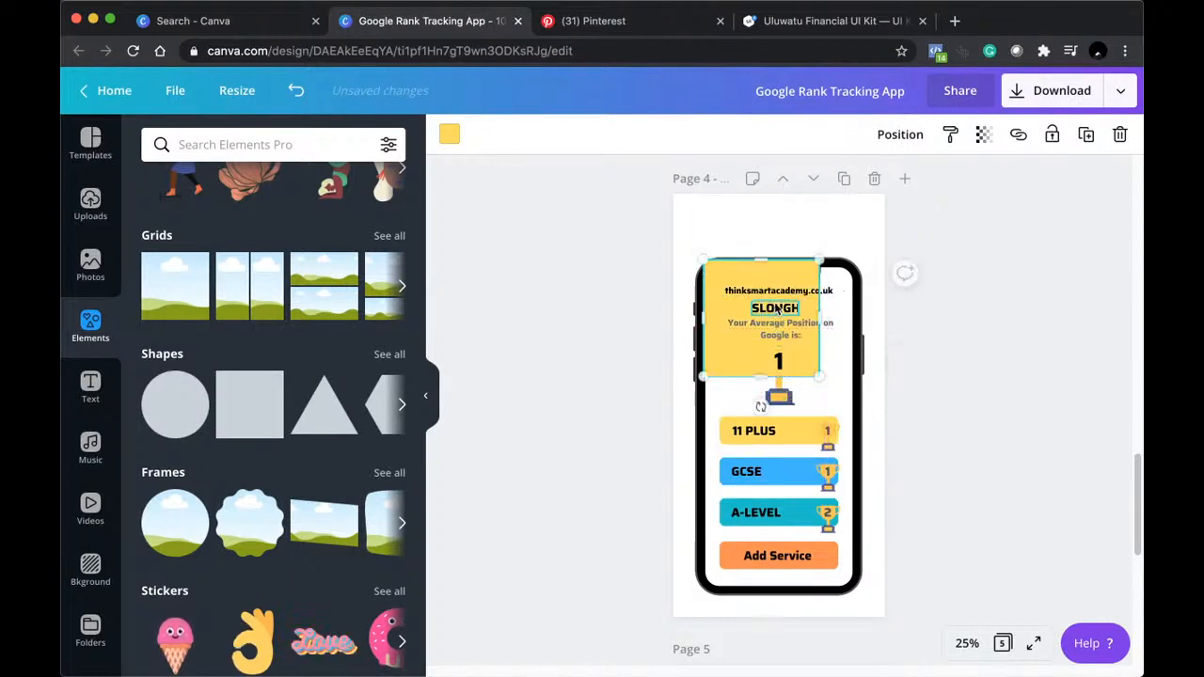
pyautogui.rightClick(778, 271)
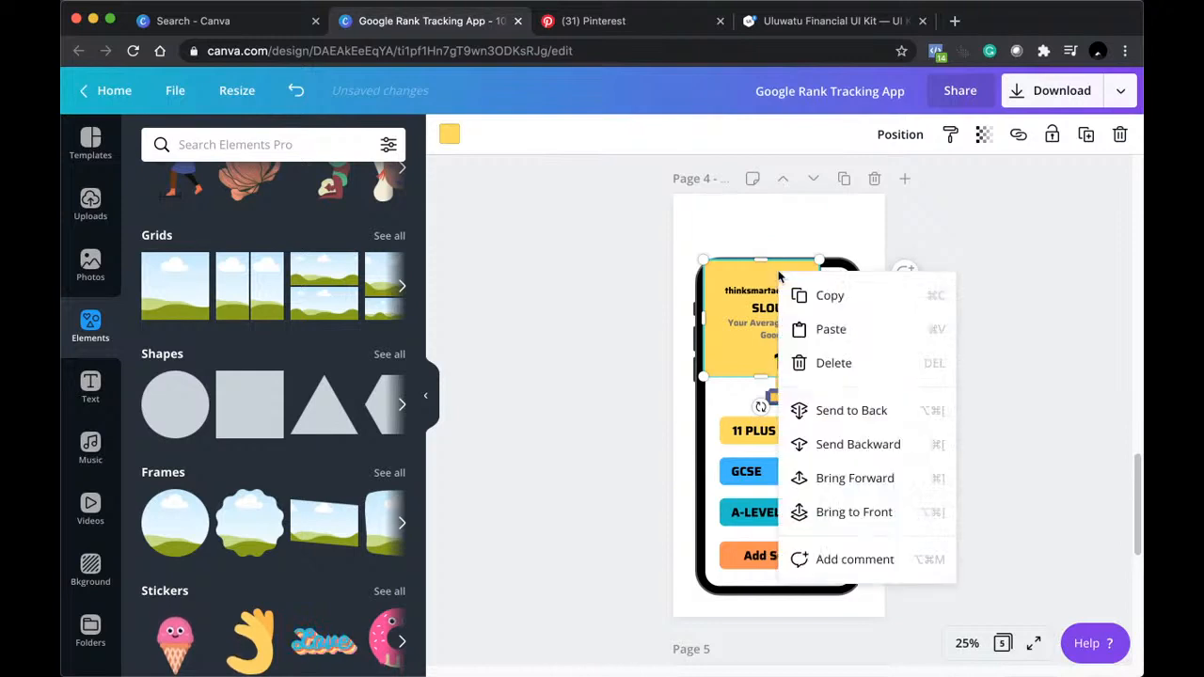
pyautogui.click(876, 443)
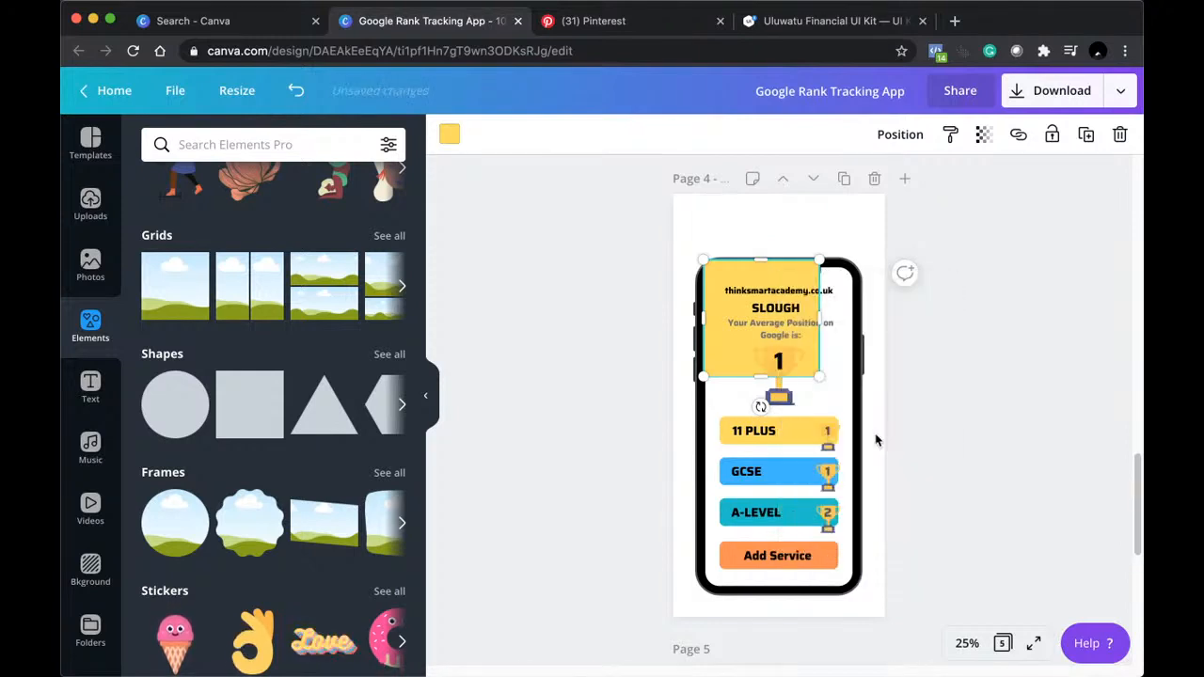
pyautogui.press('super+bracketleft')
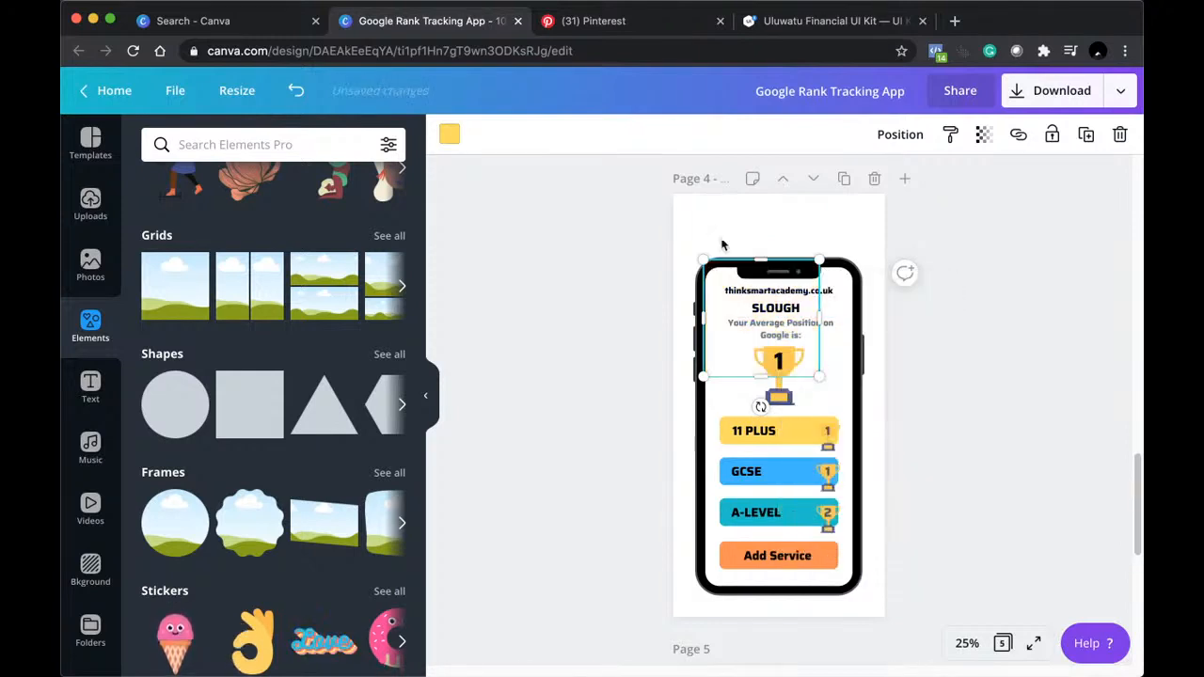
pyautogui.press('super+bracketright')
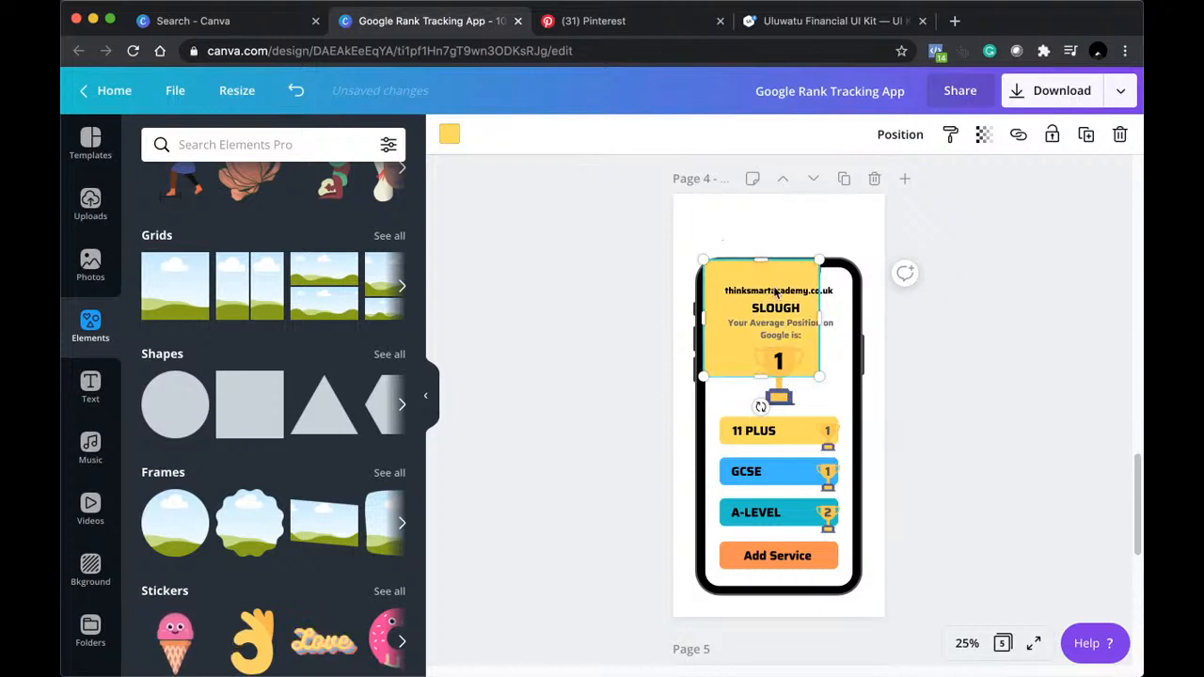
# Try fitting the yellow square to the upper part of the phone screen, and delete it from page 4.
pyautogui.moveTo(778, 279); pyautogui.dragTo(727, 297)
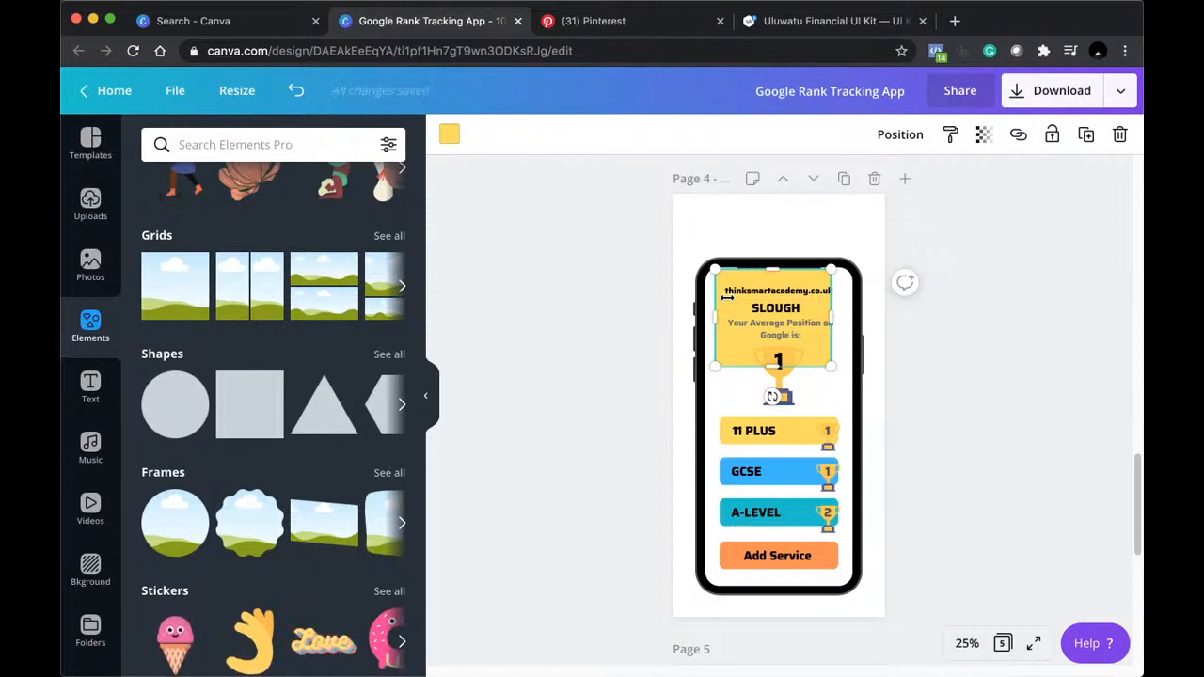
pyautogui.hotkey('ctrl', 'z')
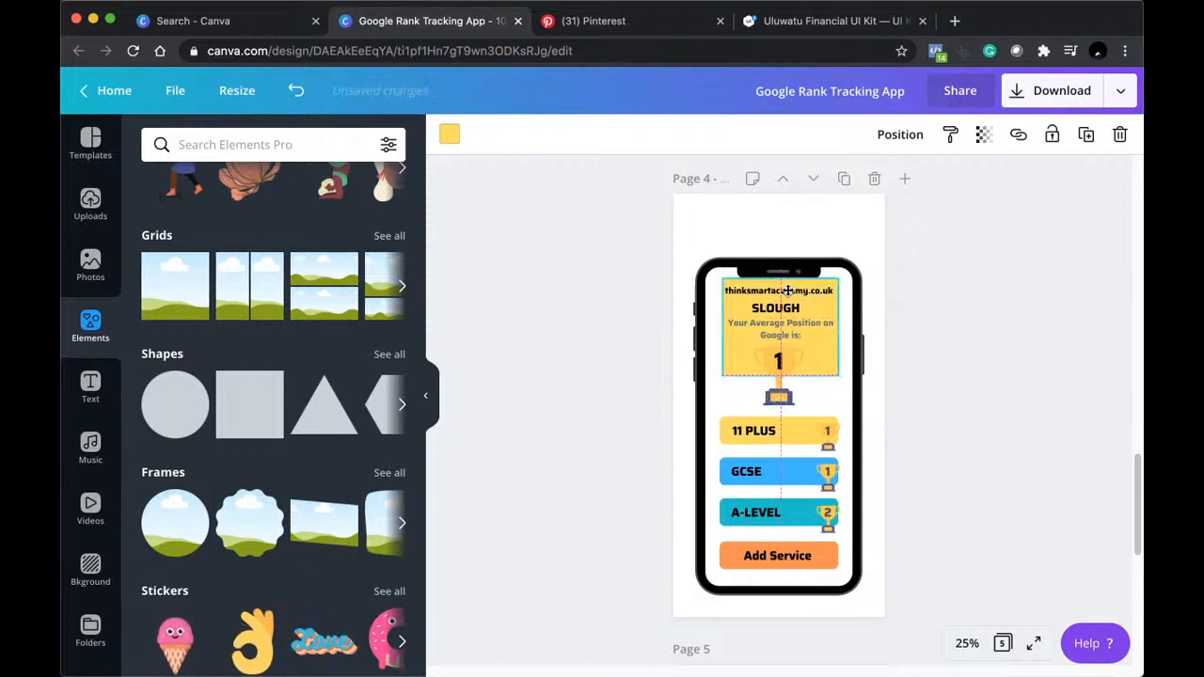
pyautogui.press('Delete')
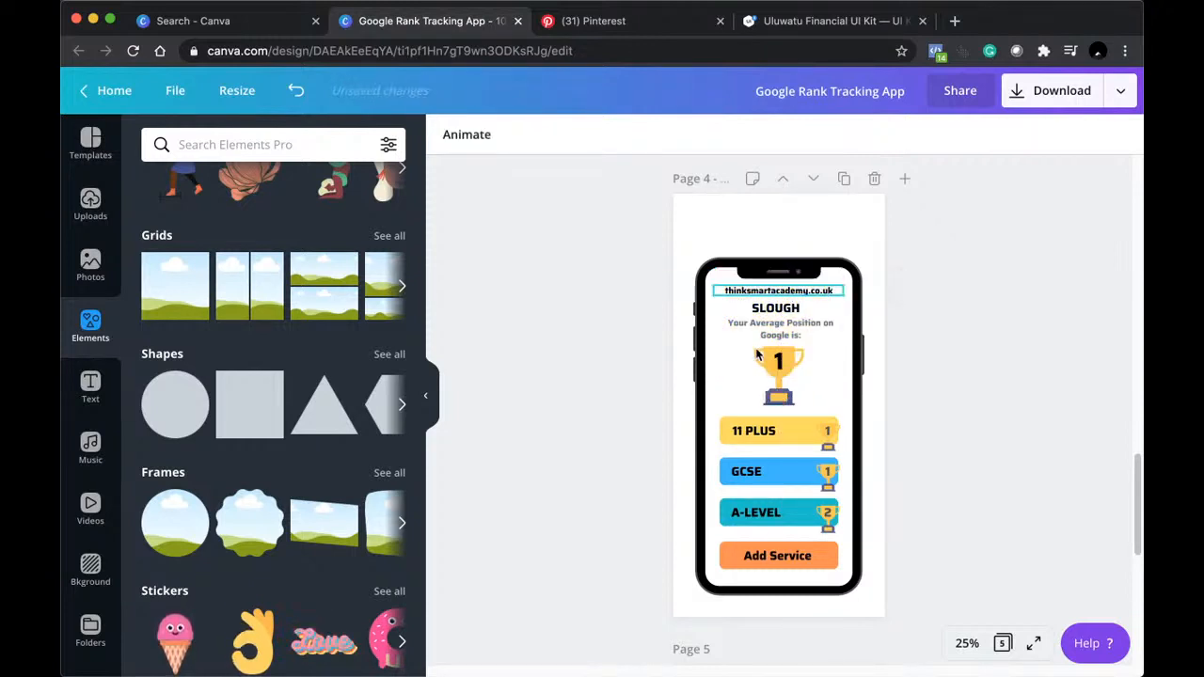
# Recolour the phone's white screen area on page 4 to black, after trying purple and dark greys.
pyautogui.click(732, 386)
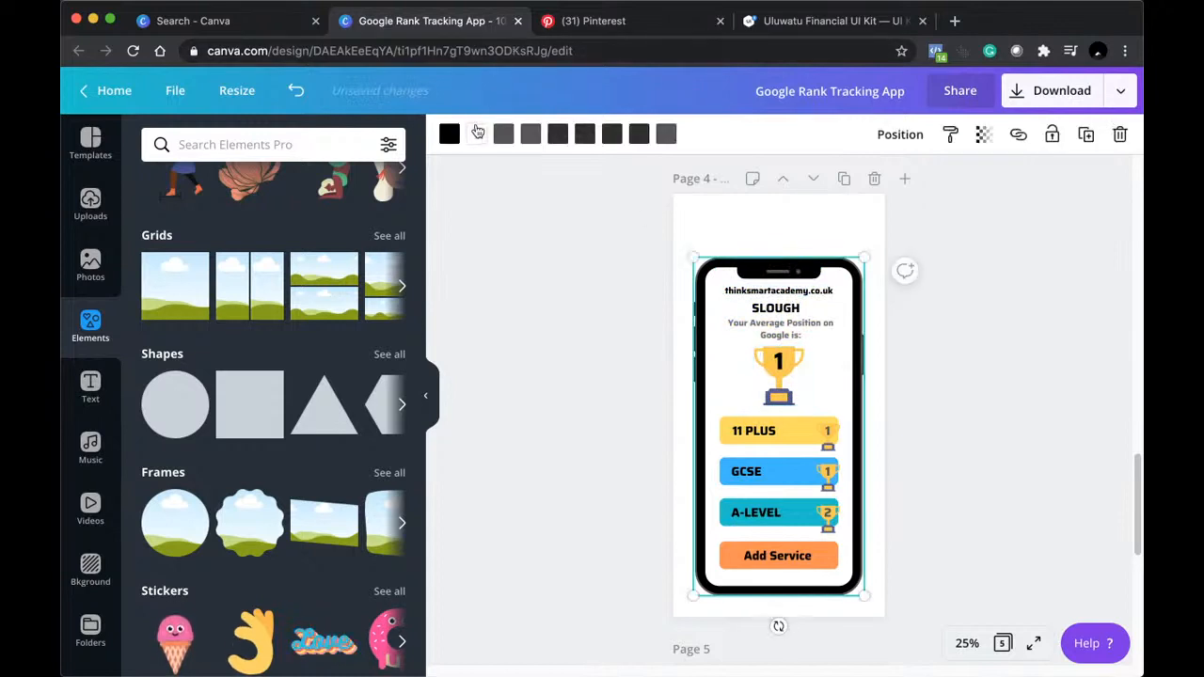
pyautogui.click(476, 134)
pyautogui.click(291, 353)
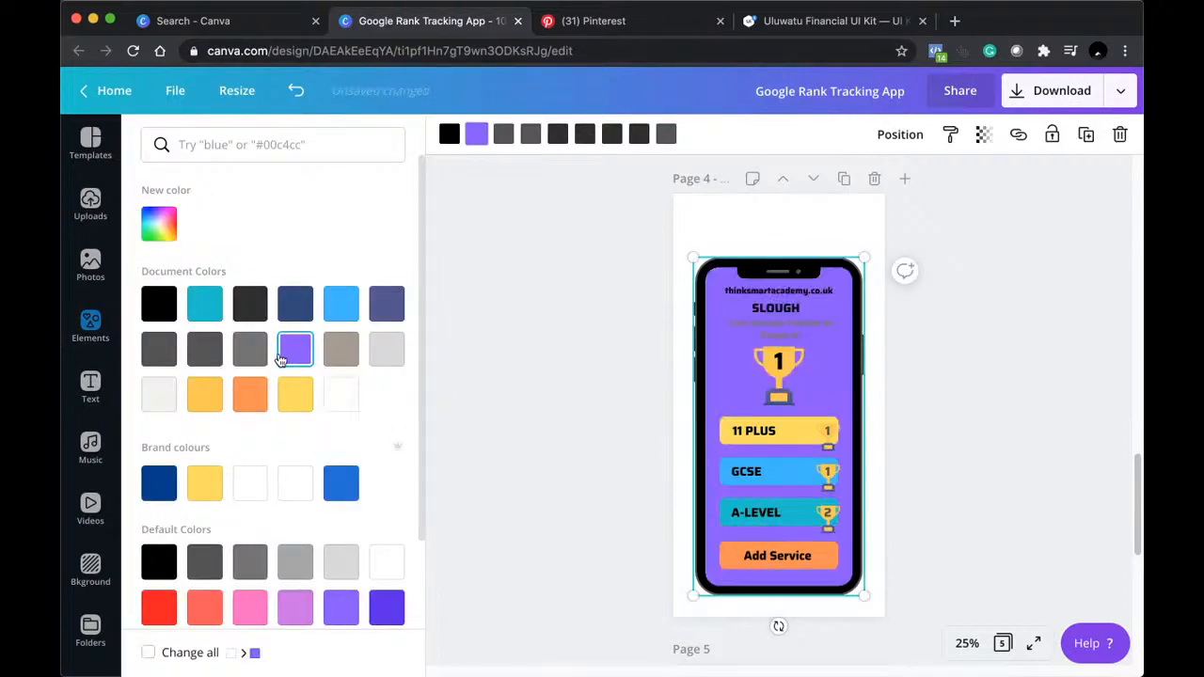
pyautogui.click(250, 304)
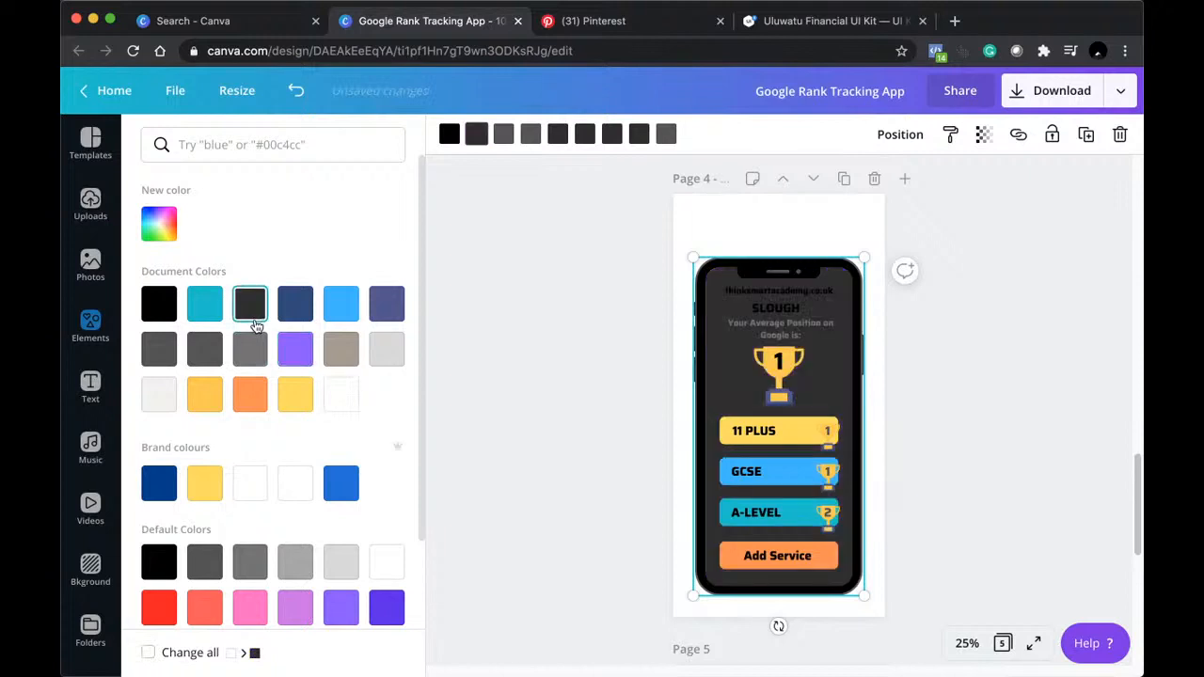
pyautogui.click(206, 352)
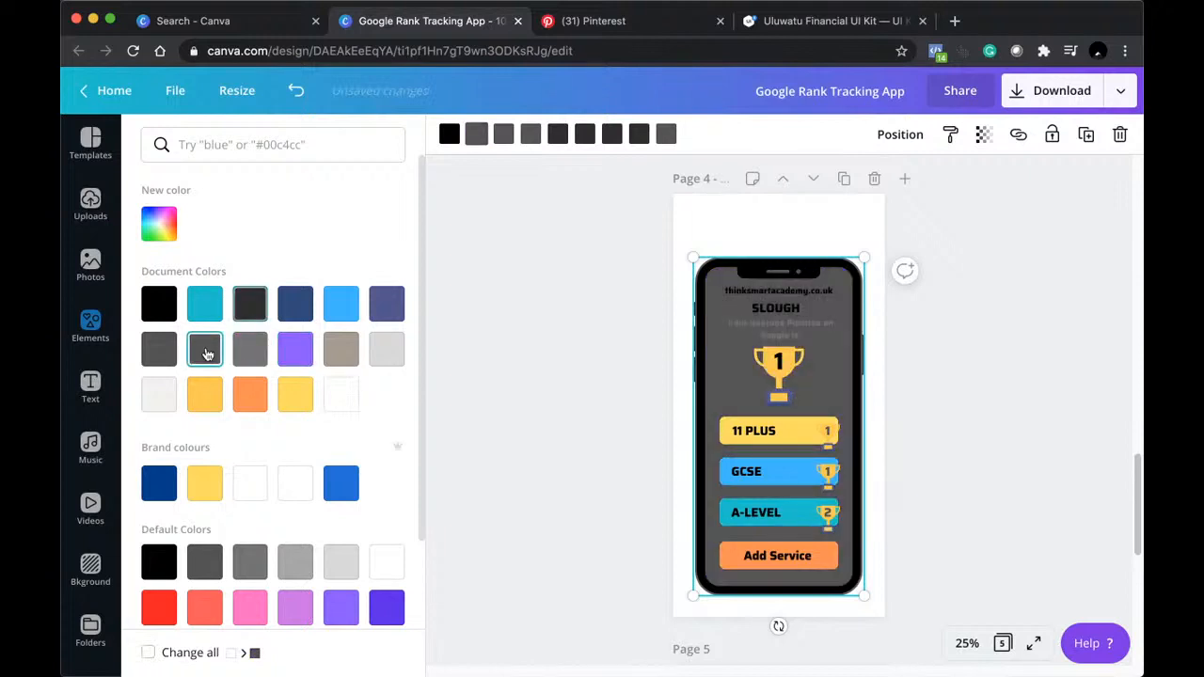
pyautogui.click(167, 569)
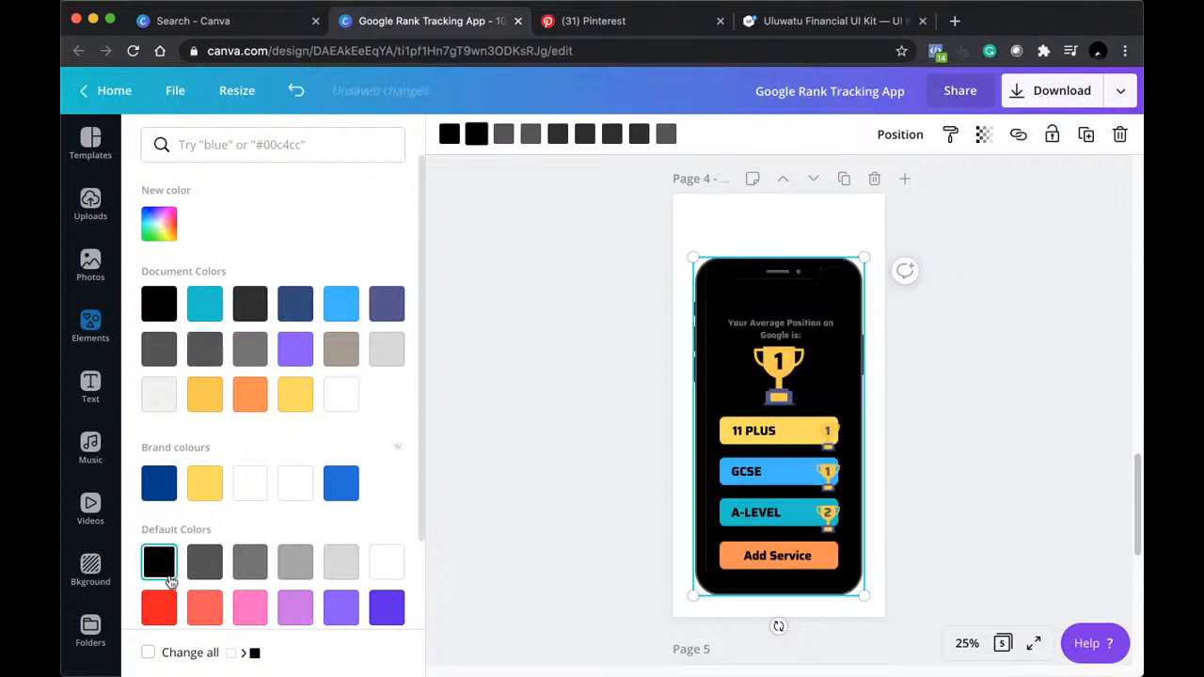
pyautogui.click(198, 576)
pyautogui.scroll(-2, 198, 576)
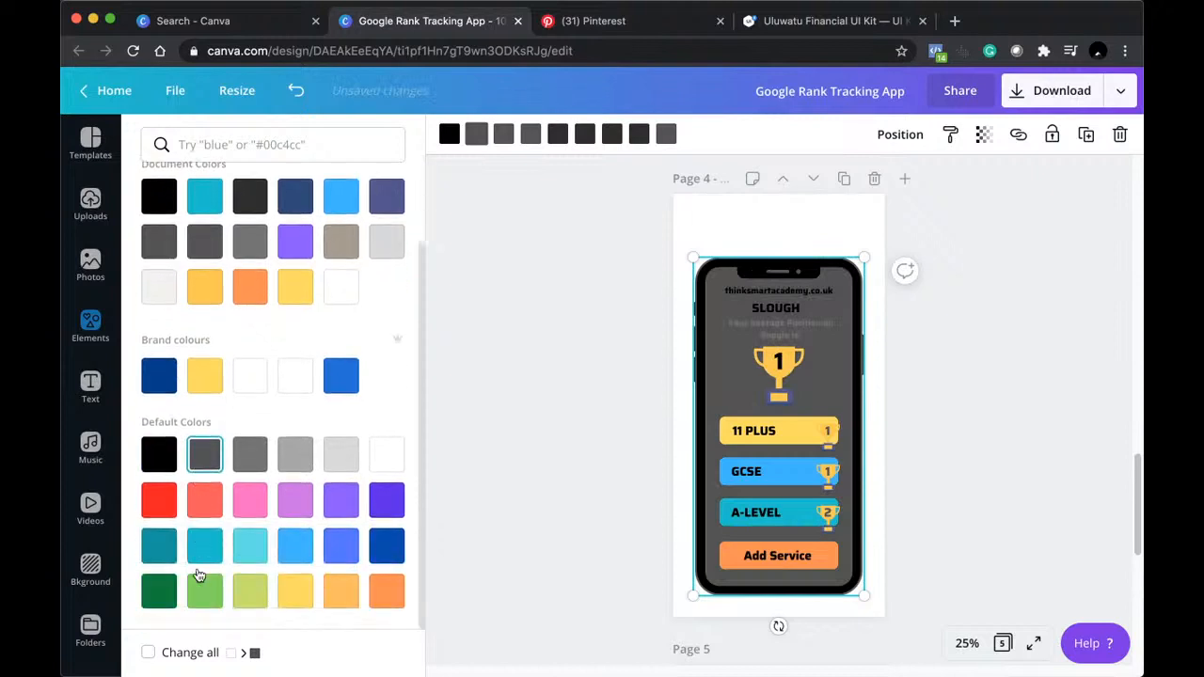
pyautogui.scroll(1, 202, 567)
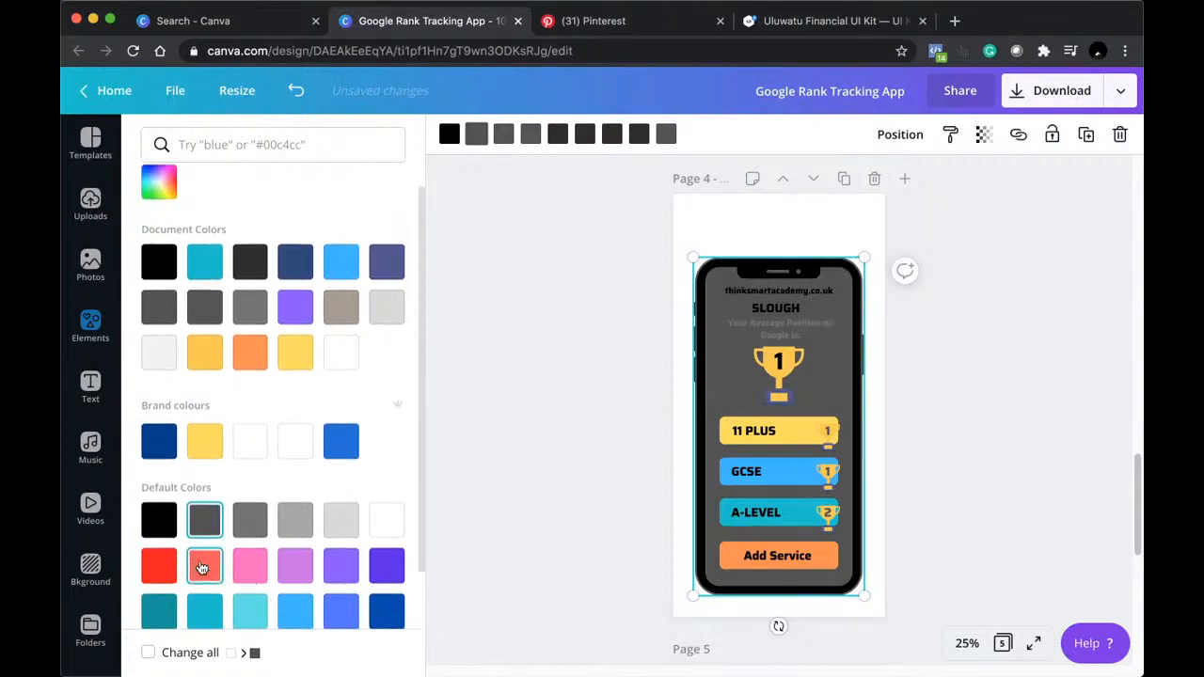
pyautogui.click(162, 498)
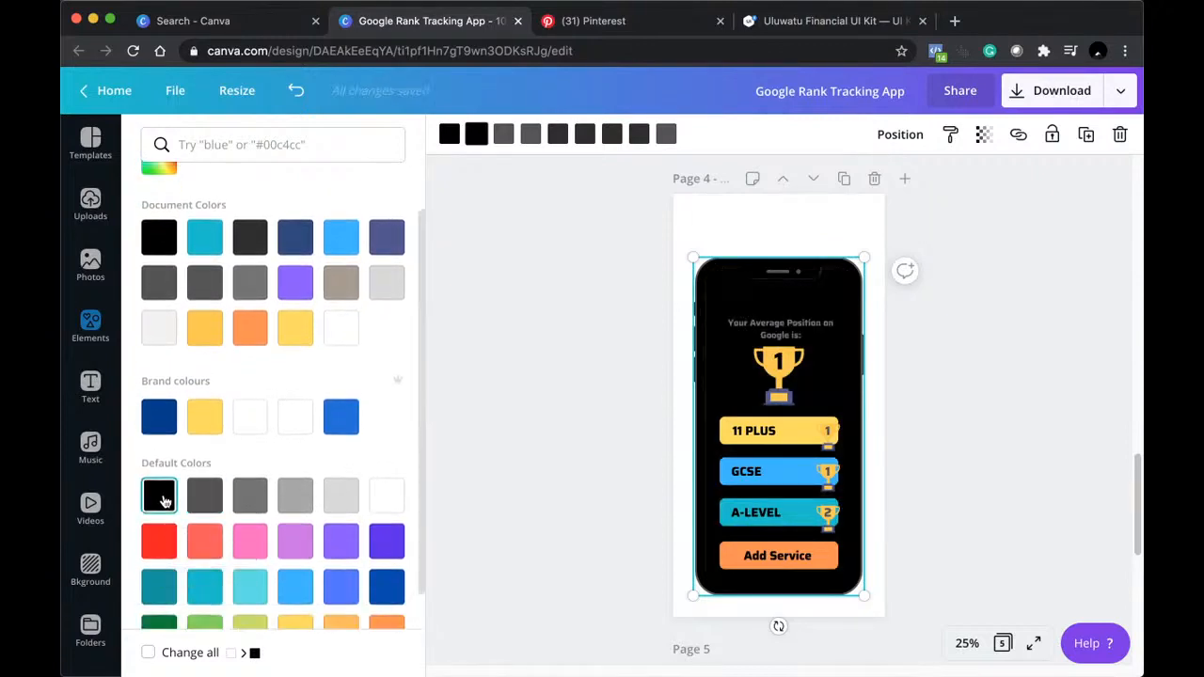
pyautogui.click(493, 380)
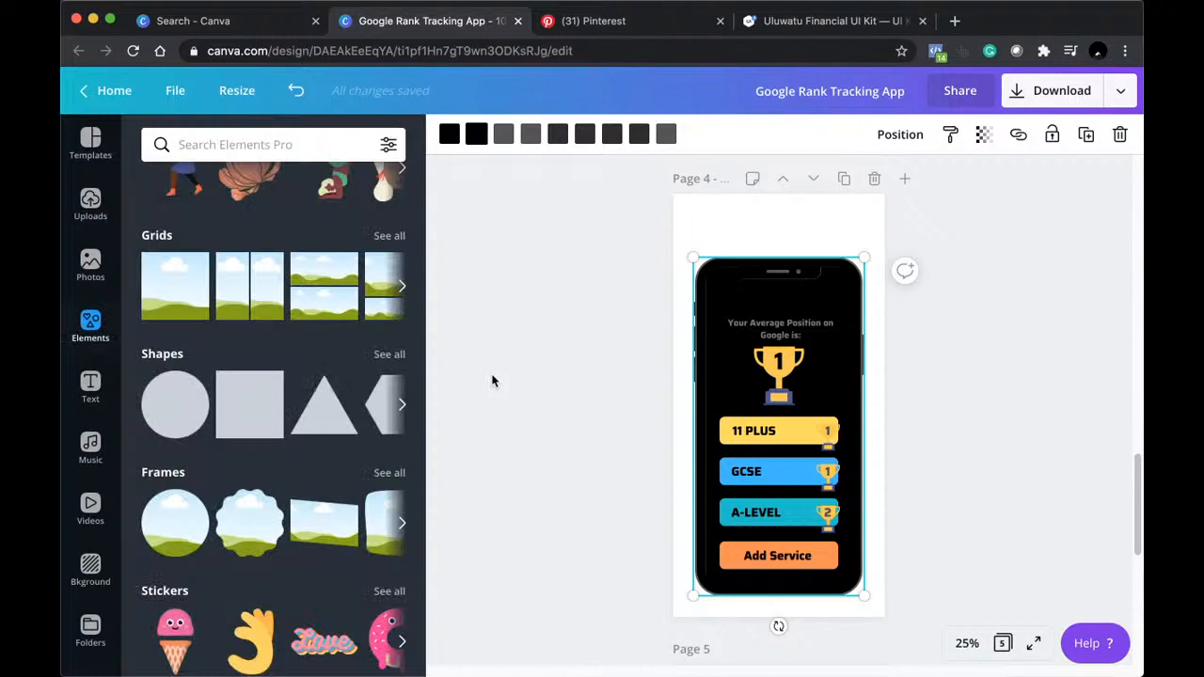
# Recolour the thinksmartacademy.co.uk and SLOUGH texts on page 4 to white.
pyautogui.click(777, 304)
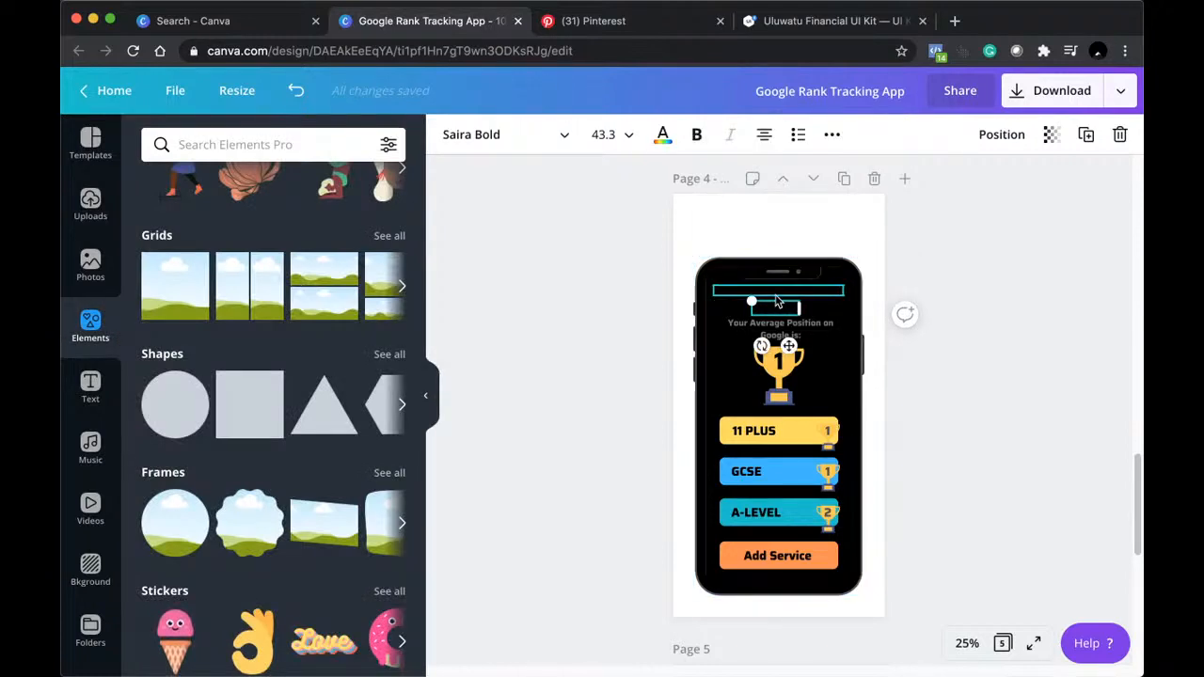
pyautogui.click(778, 290)
pyautogui.click(662, 135)
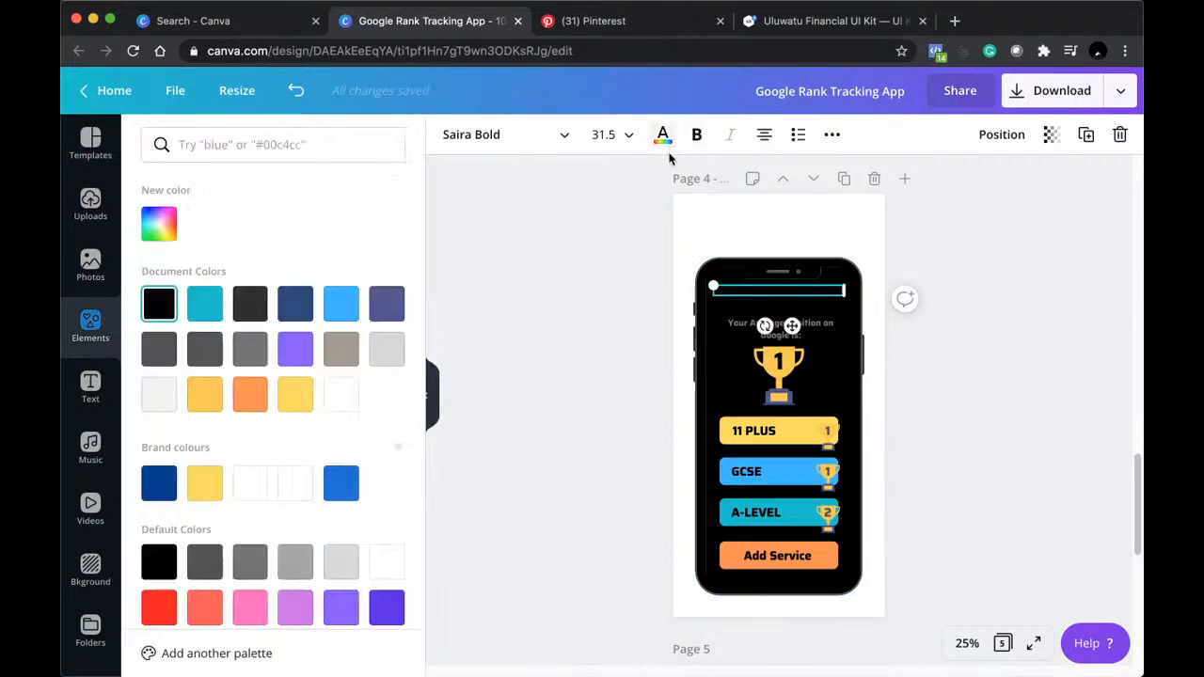
pyautogui.click(342, 393)
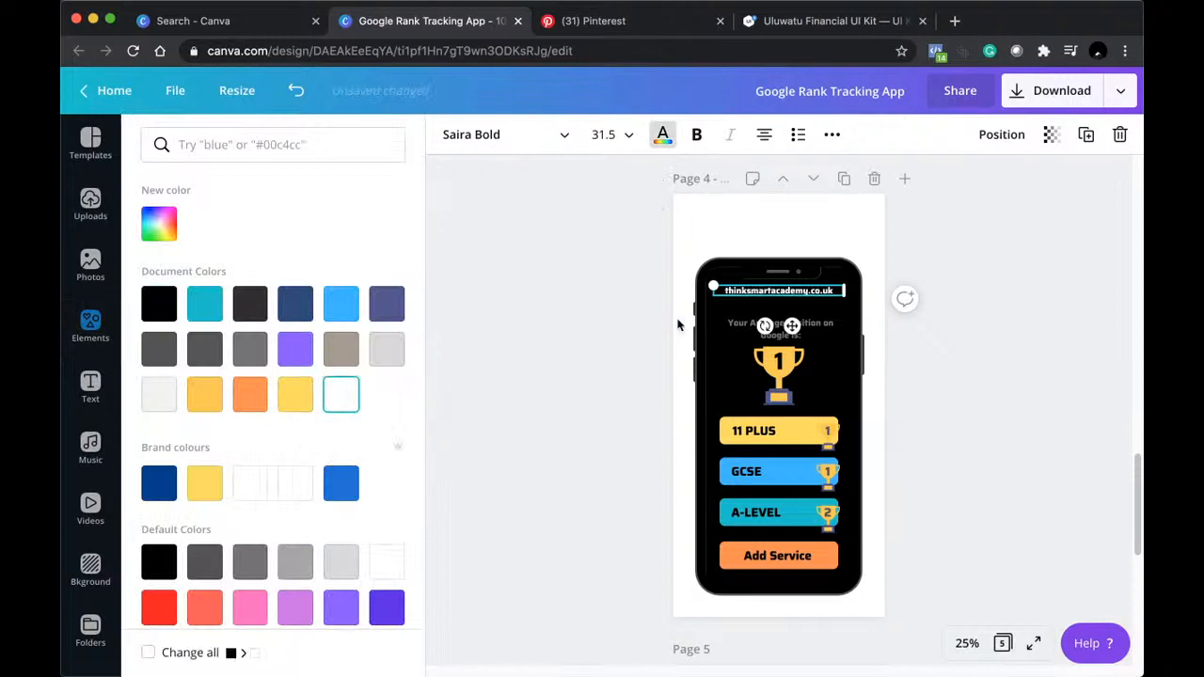
pyautogui.click(798, 307)
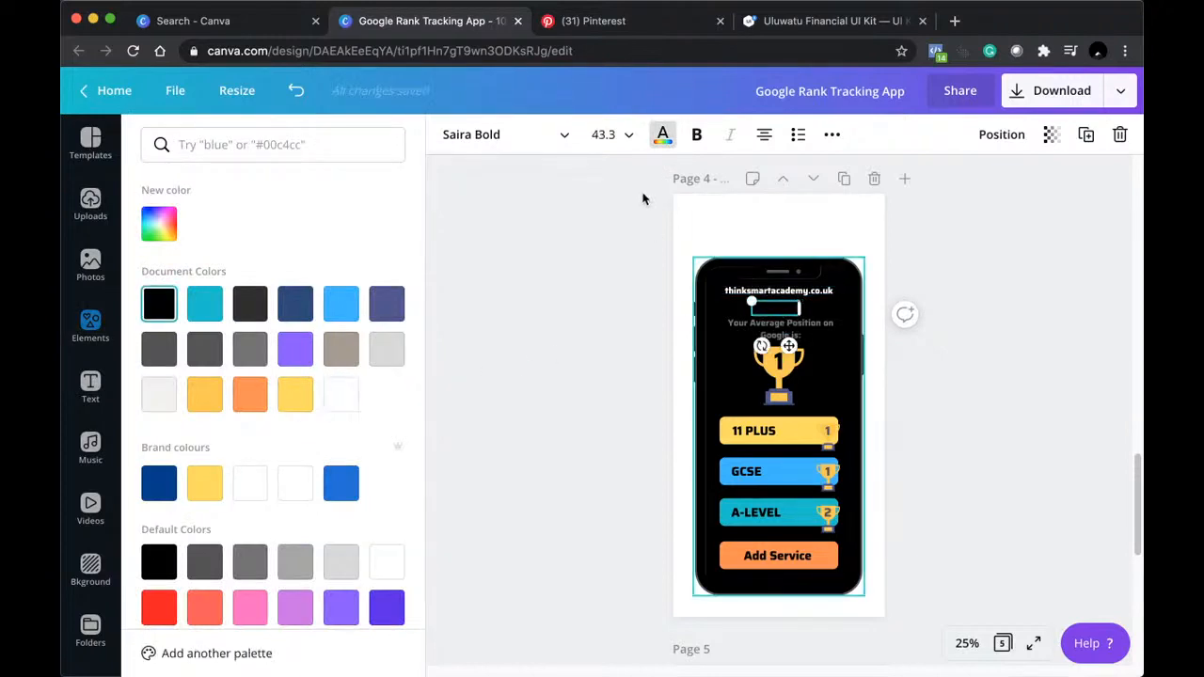
pyautogui.click(330, 405)
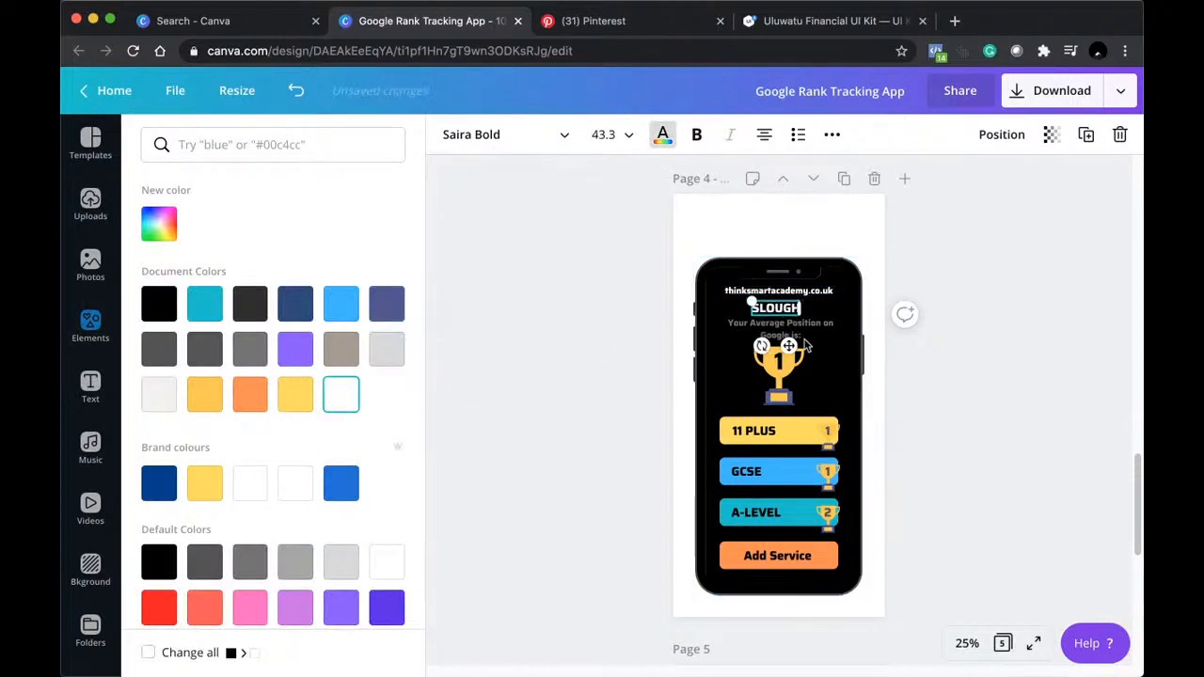
# Recolour the "Your Average Position on Google is:" text to the light default grey.
pyautogui.click(792, 331)
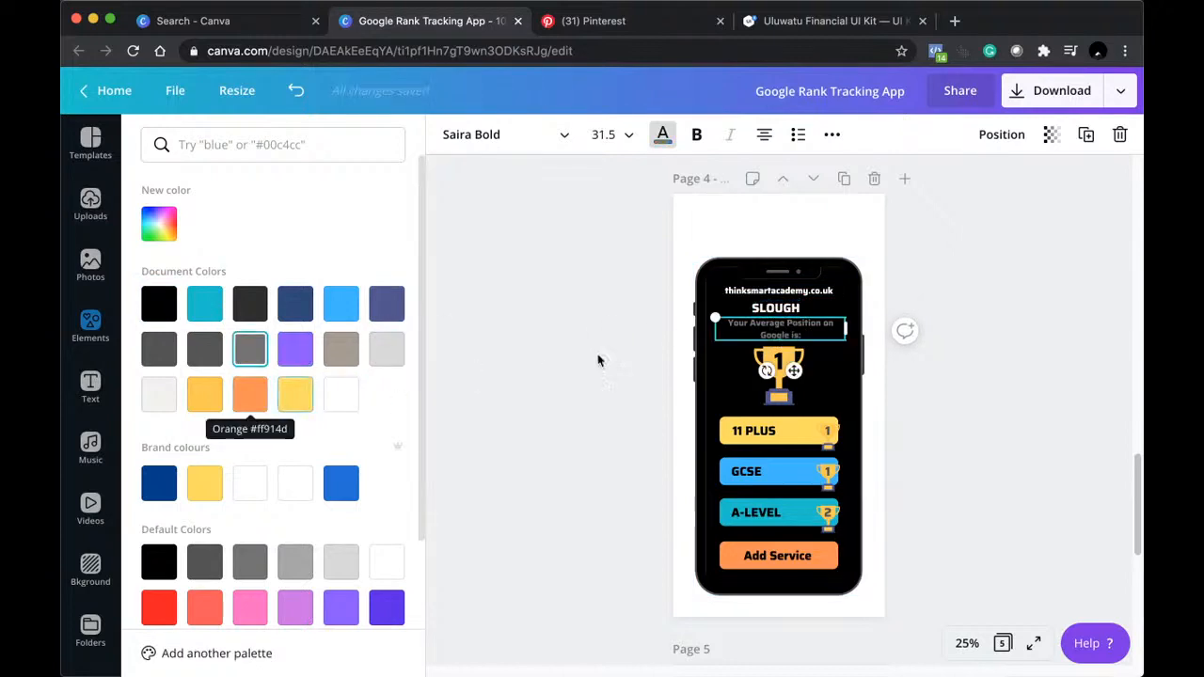
pyautogui.click(340, 570)
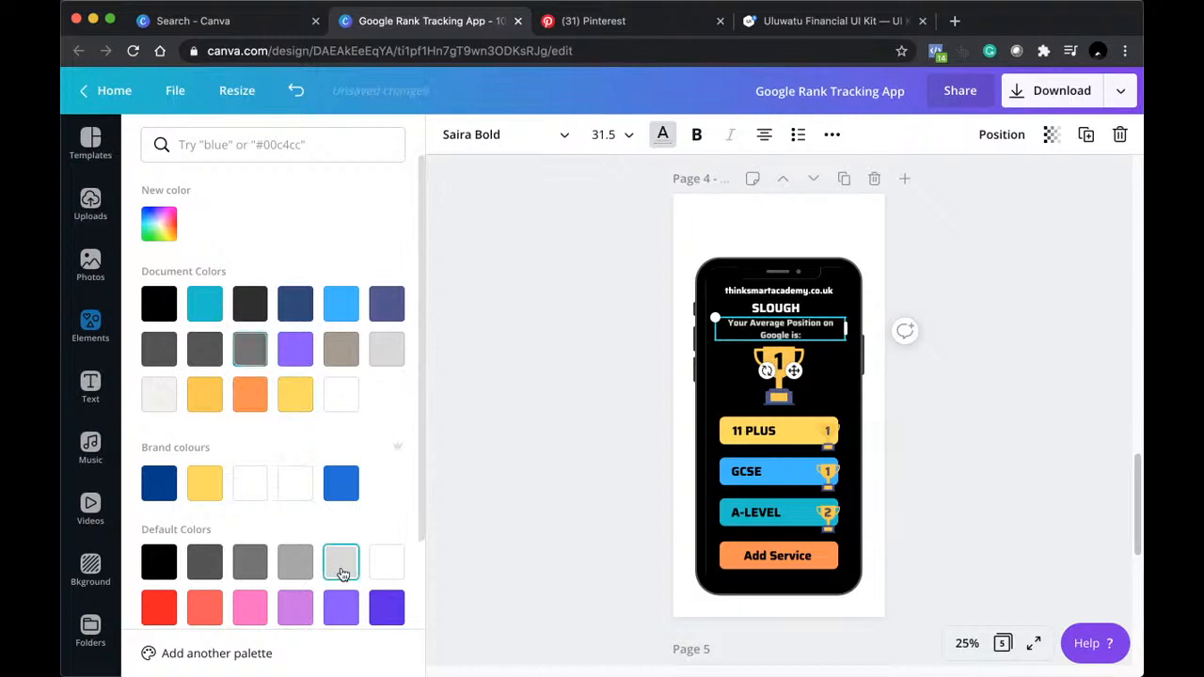
pyautogui.click(557, 439)
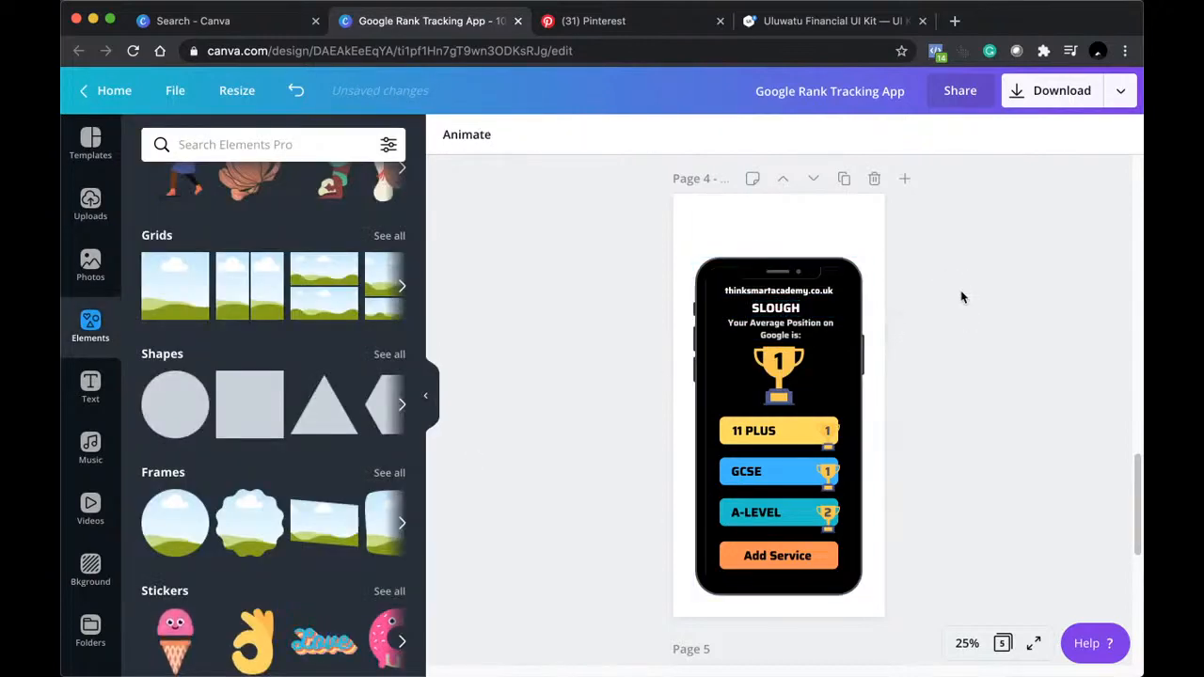
# Nudge the thinksmartacademy.co.uk text slightly down, four small increments closer to SLOUGH.
pyautogui.click(832, 300)
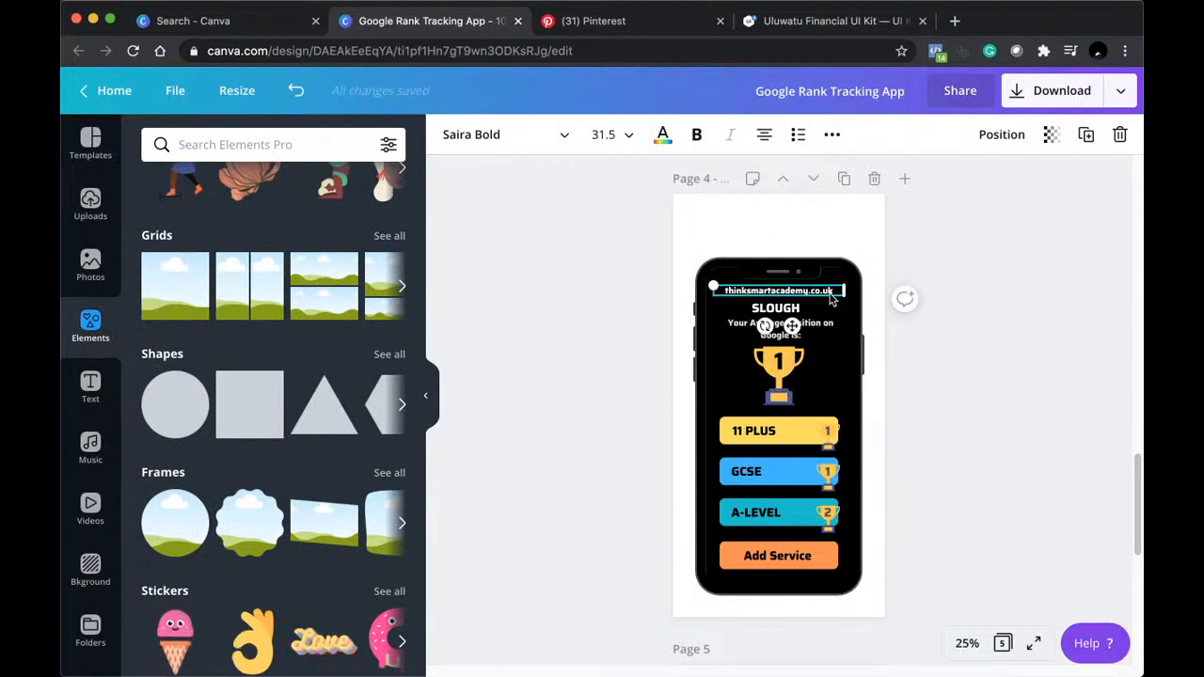
pyautogui.press('Down')
pyautogui.press('Down')
pyautogui.press('Down')
pyautogui.press('Down')
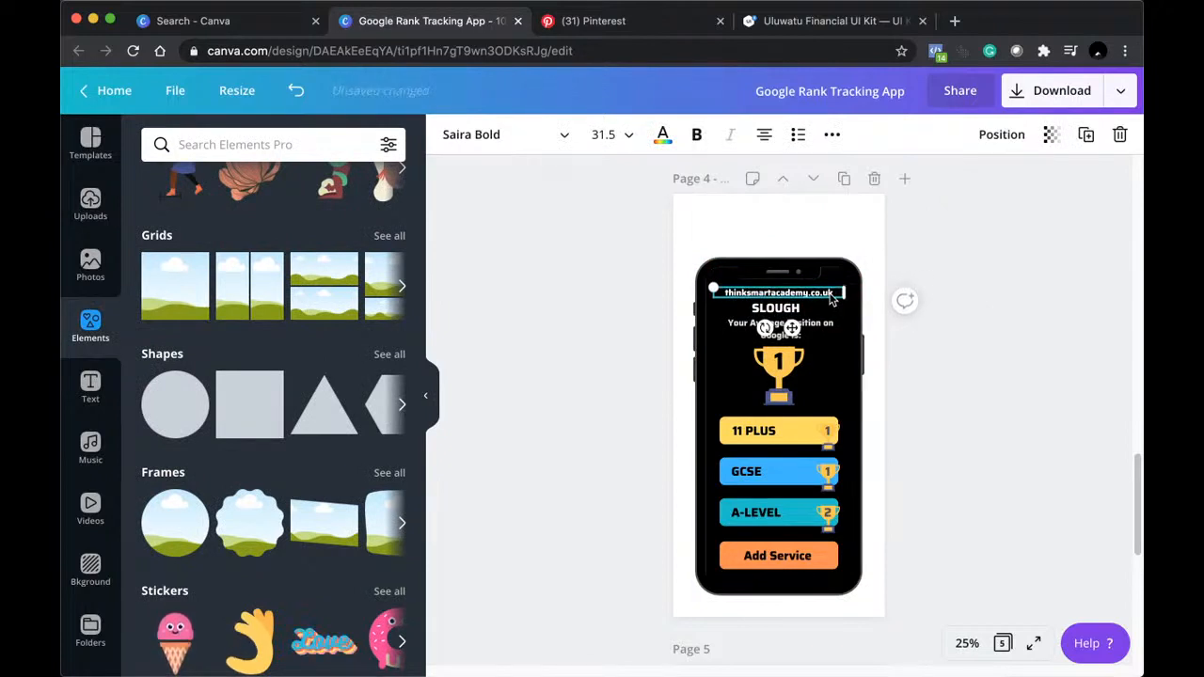
pyautogui.click(1007, 428)
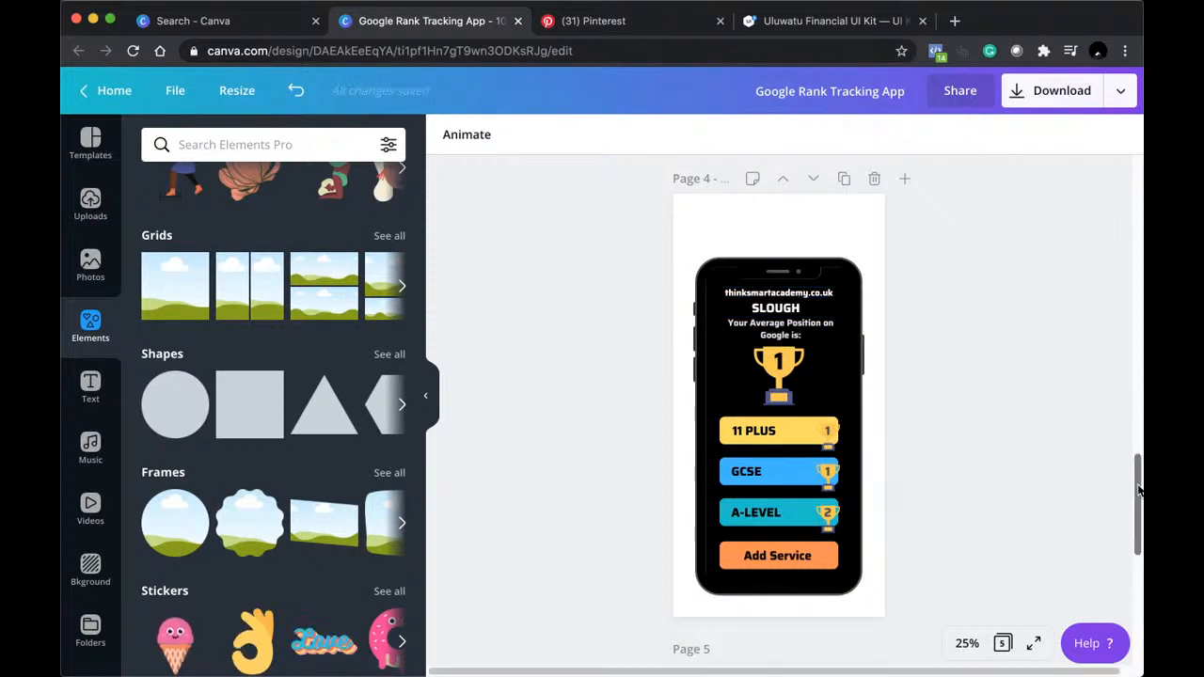
# Recolour the phone's white screen area on page 2 to black.
pyautogui.scroll(1, 1137, 489)
pyautogui.moveTo(1137, 486); pyautogui.dragTo(1138, 209)
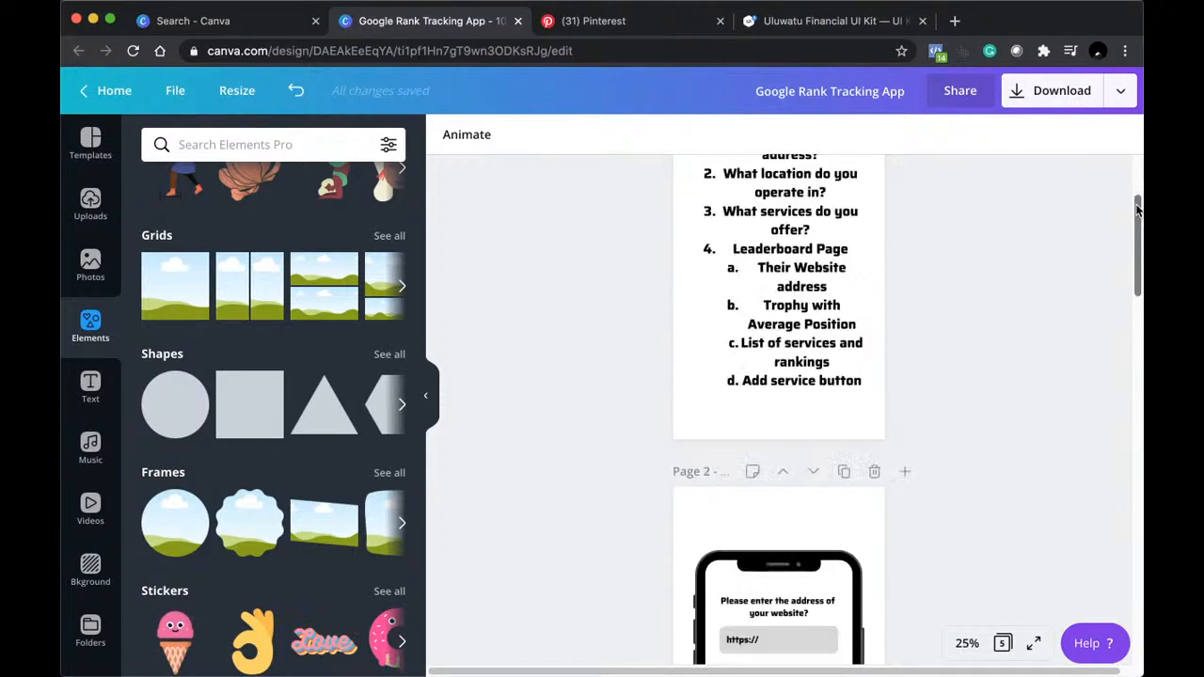
pyautogui.scroll(-5, 992, 393)
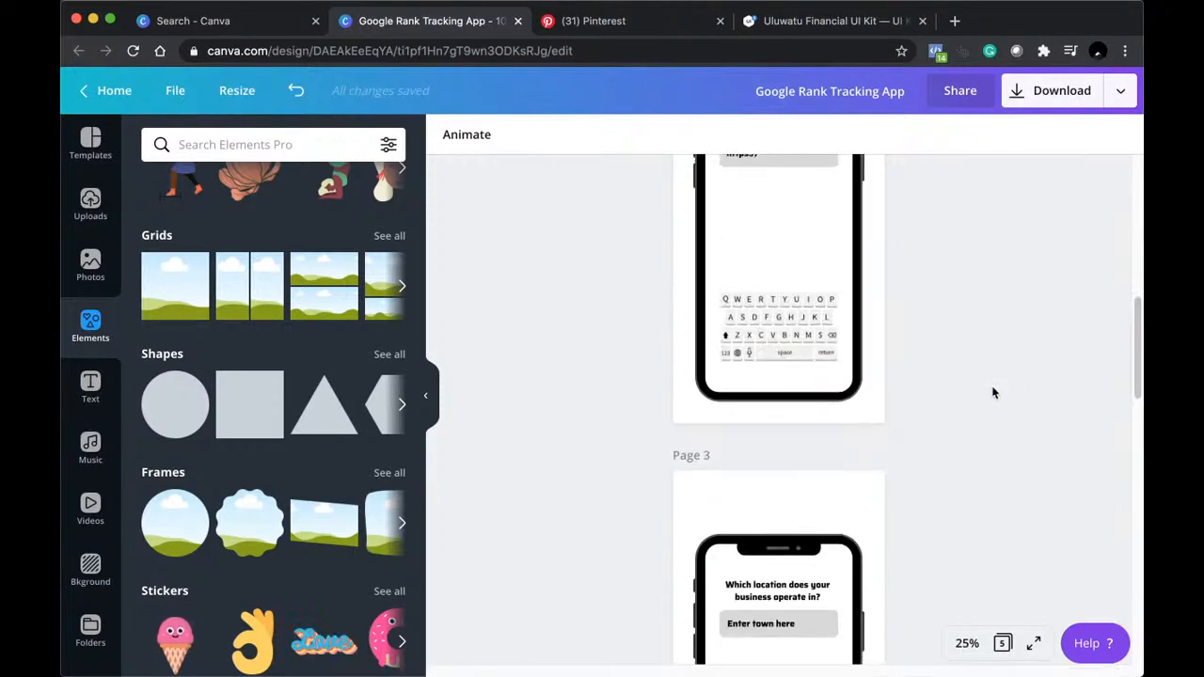
pyautogui.scroll(2, 994, 393)
pyautogui.click(790, 453)
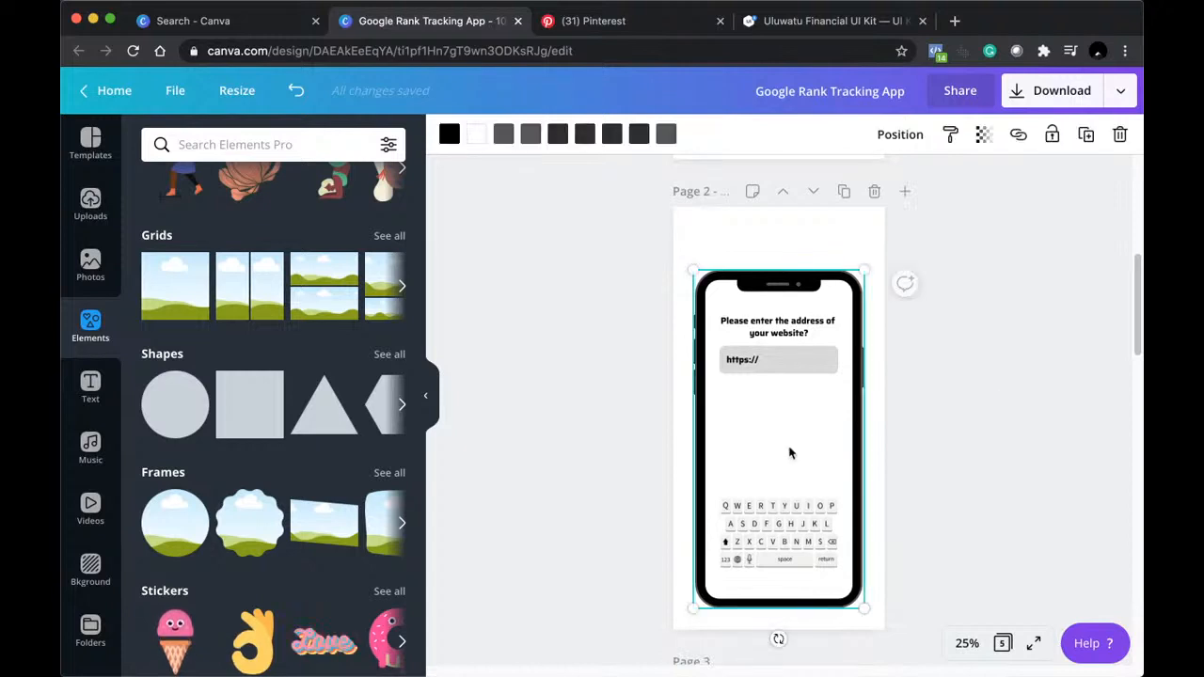
pyautogui.click(480, 139)
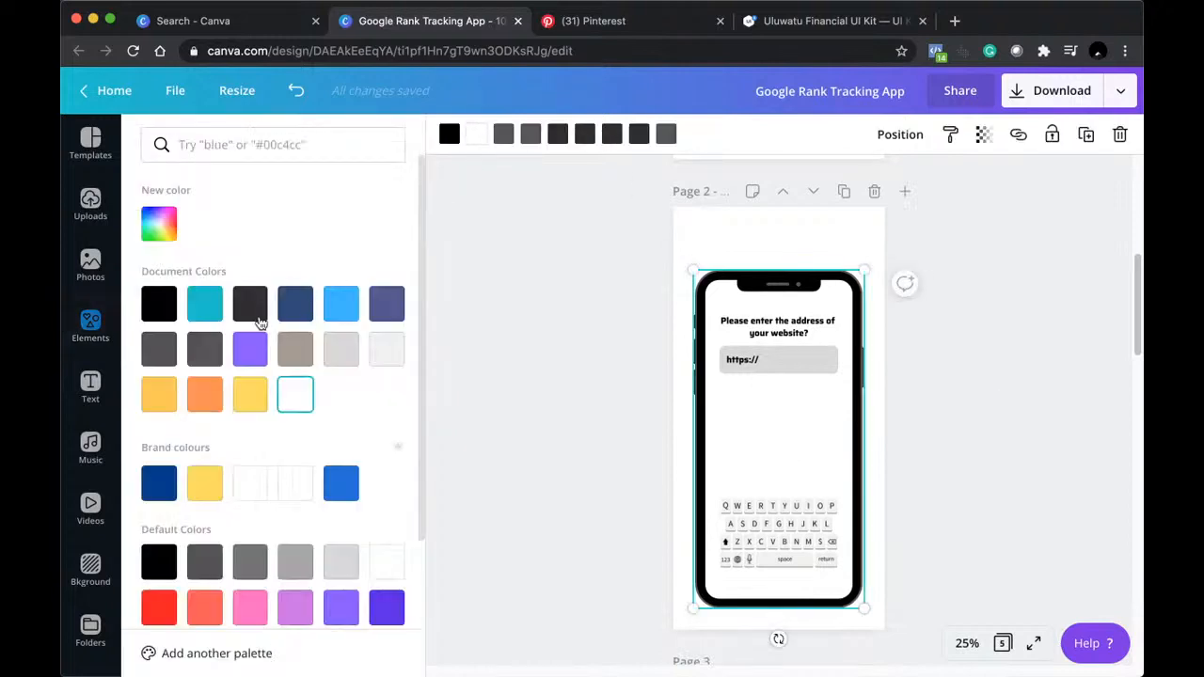
pyautogui.click(164, 310)
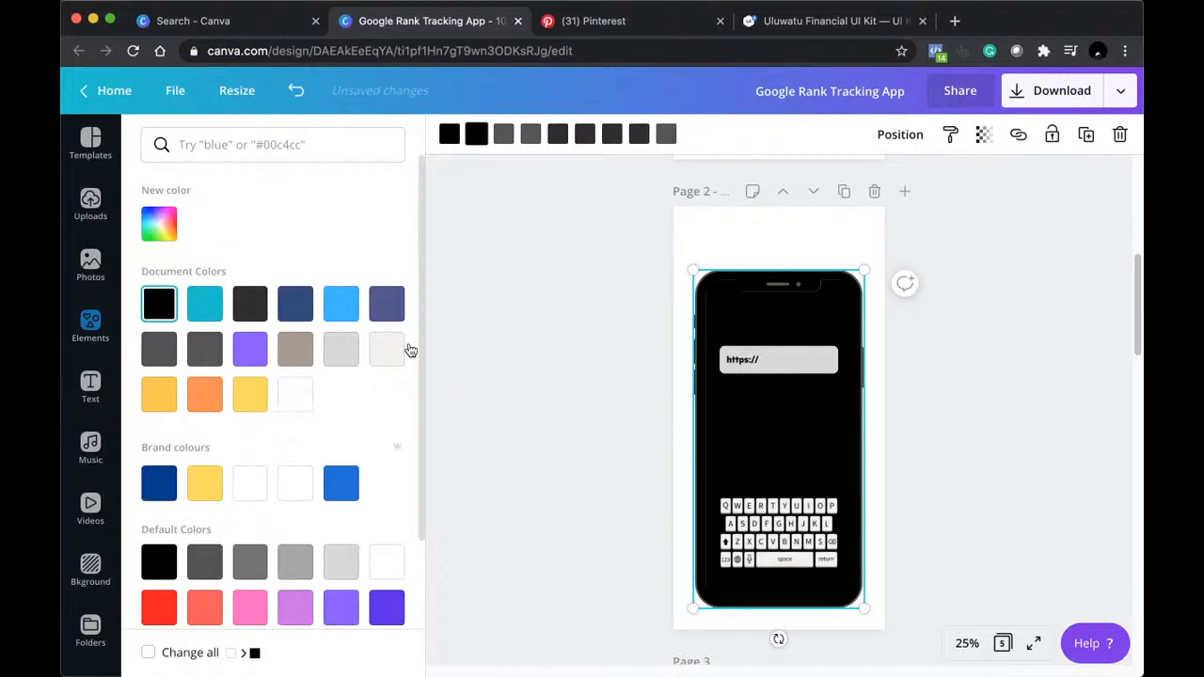
# Recolour the "Please enter the address of your website?" text on page 2 to white.
pyautogui.click(777, 326)
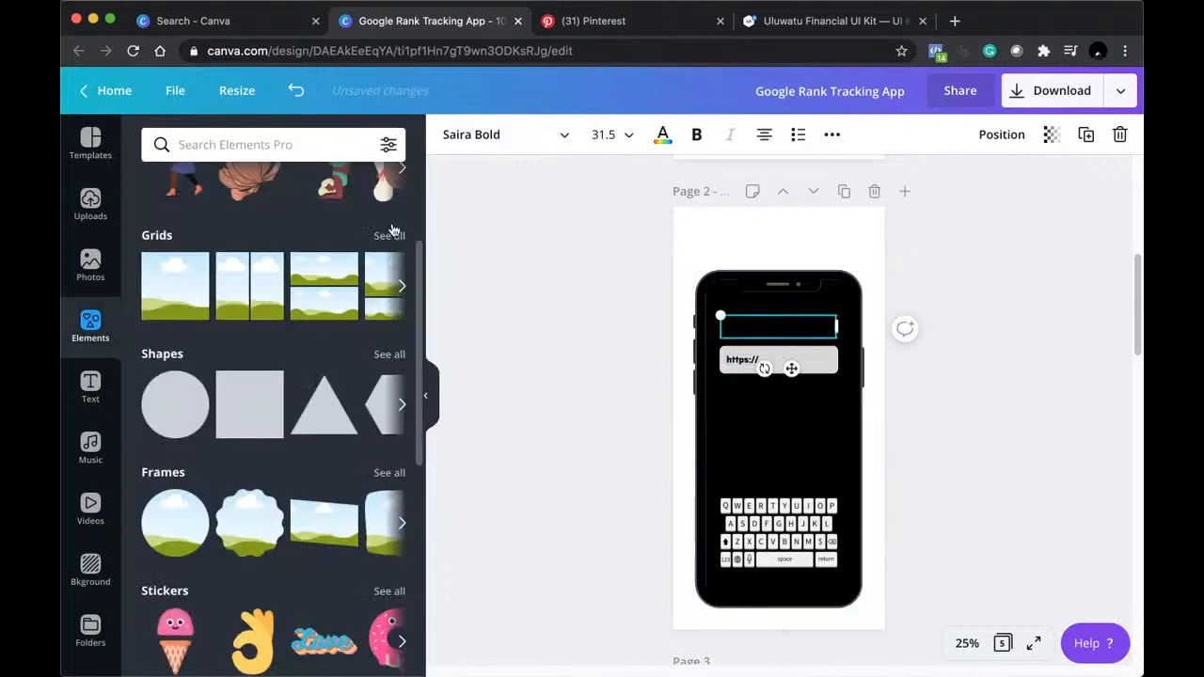
pyautogui.click(662, 135)
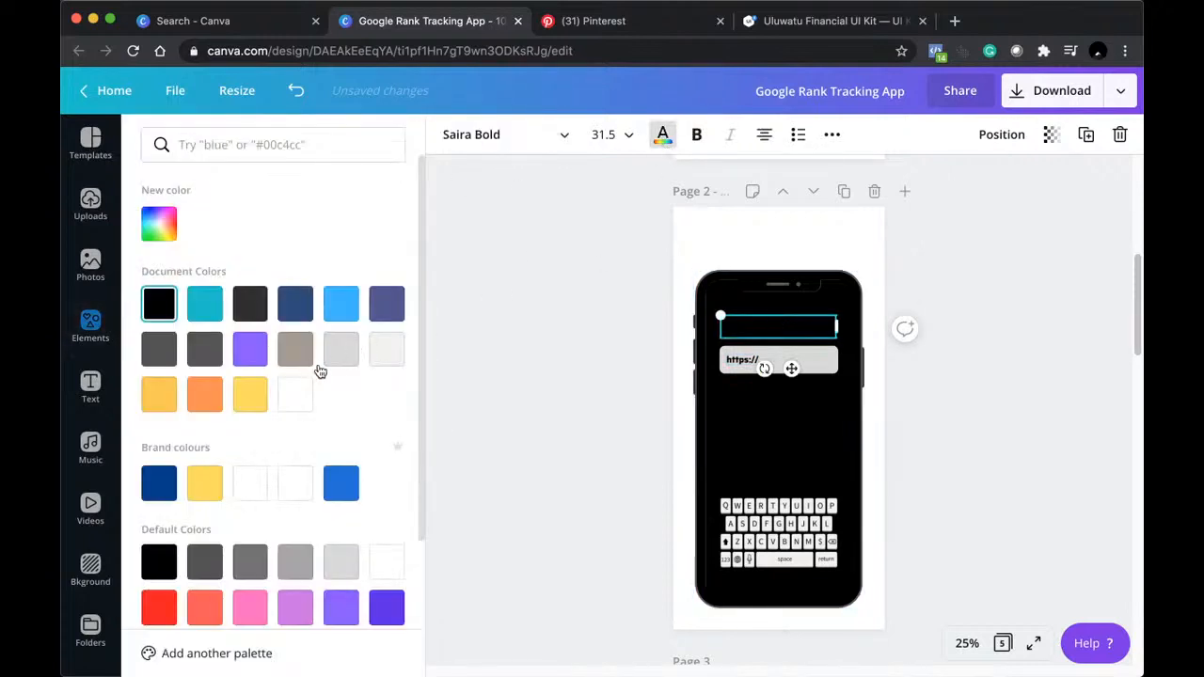
pyautogui.click(297, 397)
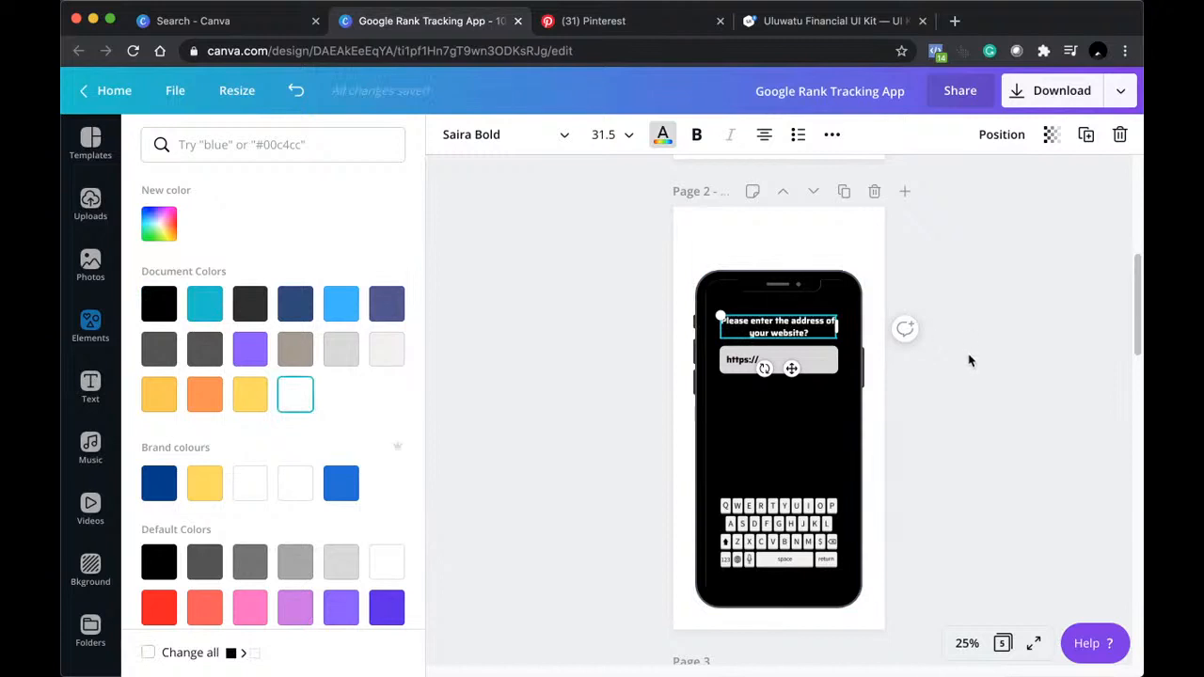
pyautogui.click(935, 380)
# Recolour the light grey website address box on page 2 to the dark default grey.
pyautogui.click(803, 361)
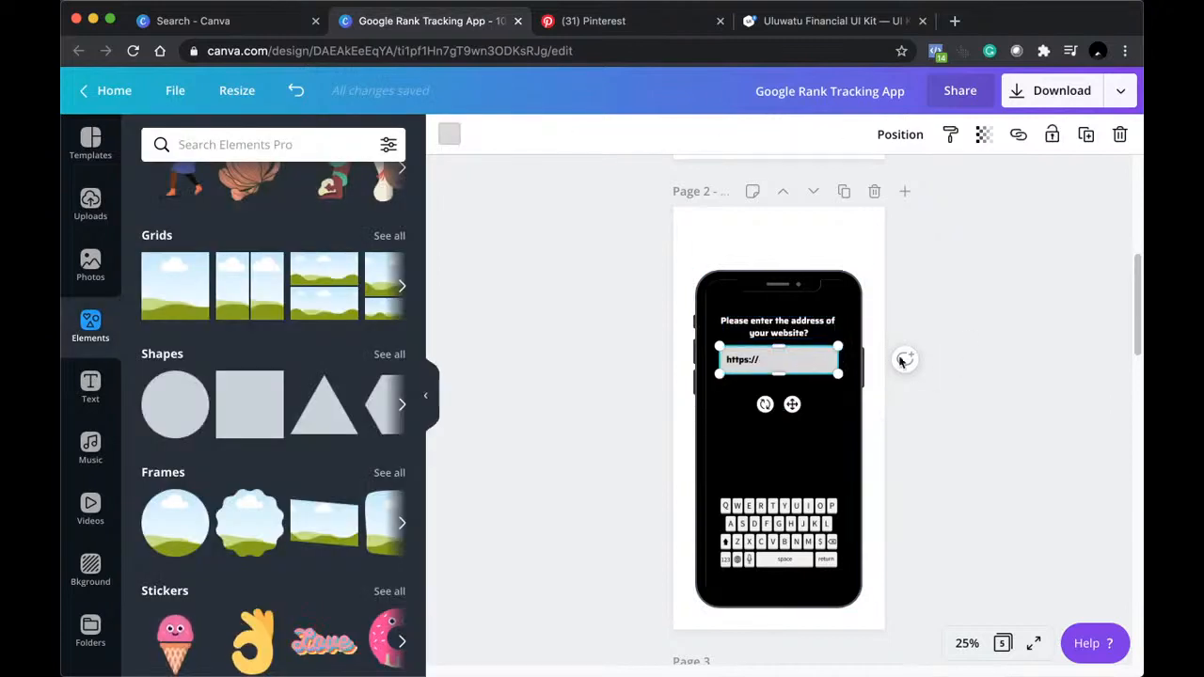
pyautogui.scroll(-2, 1055, 368)
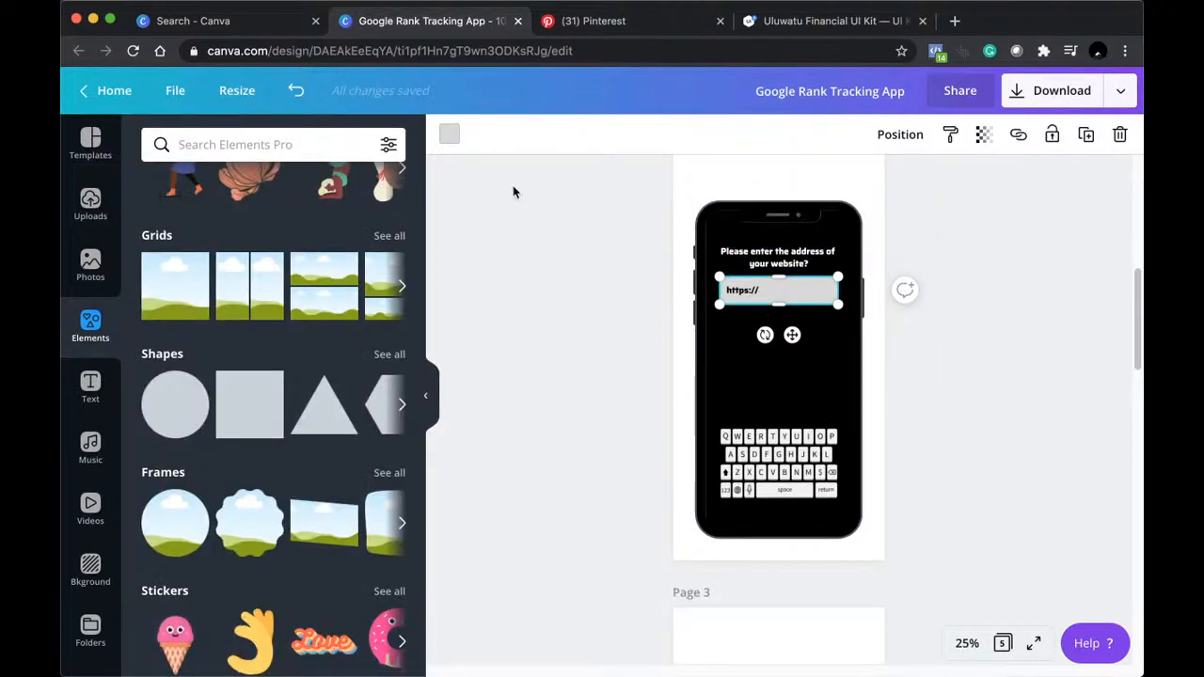
pyautogui.click(451, 137)
pyautogui.click(216, 565)
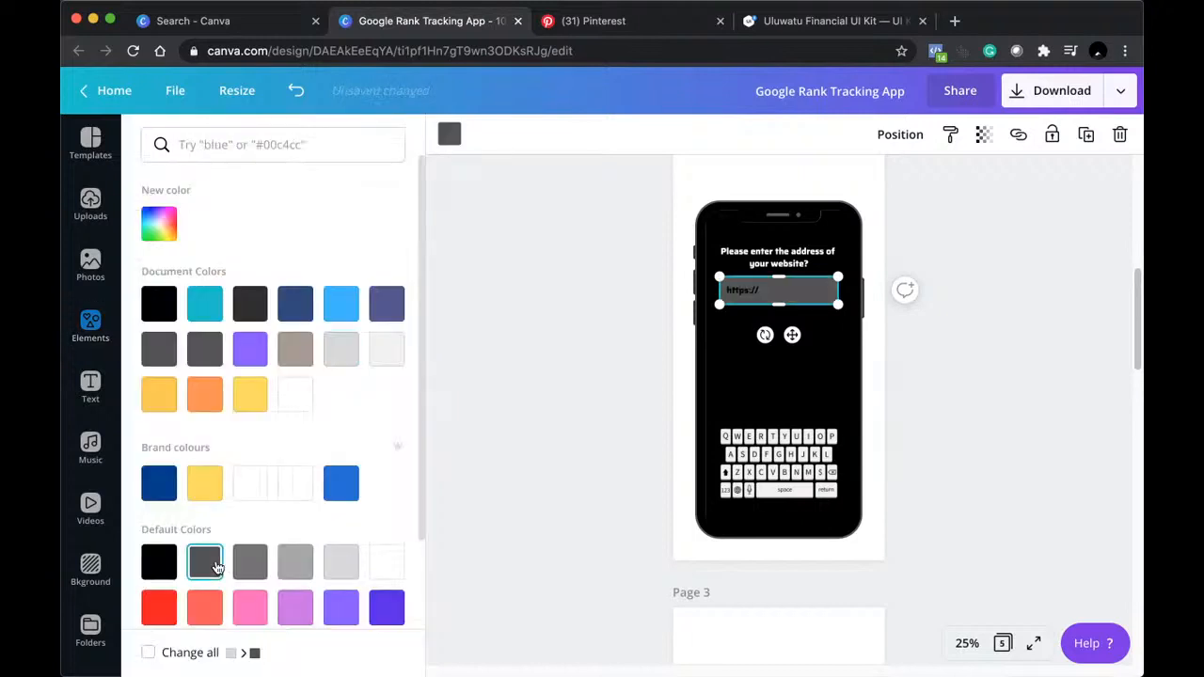
pyautogui.doubleClick(742, 290)
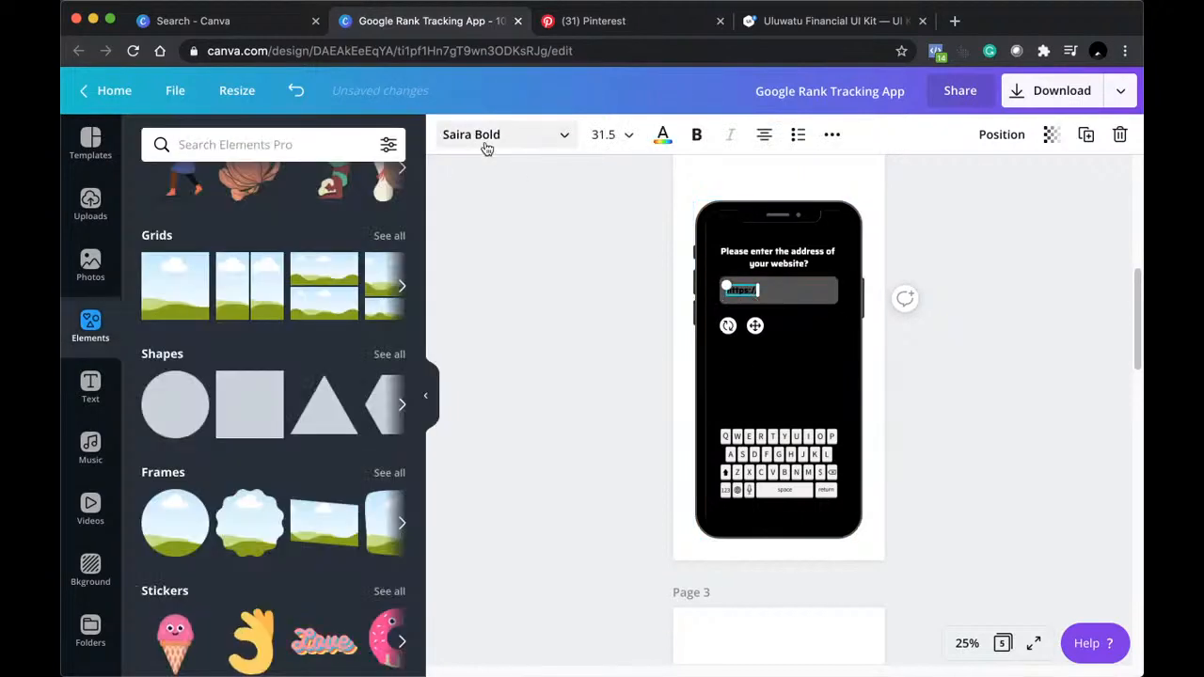
pyautogui.click(657, 137)
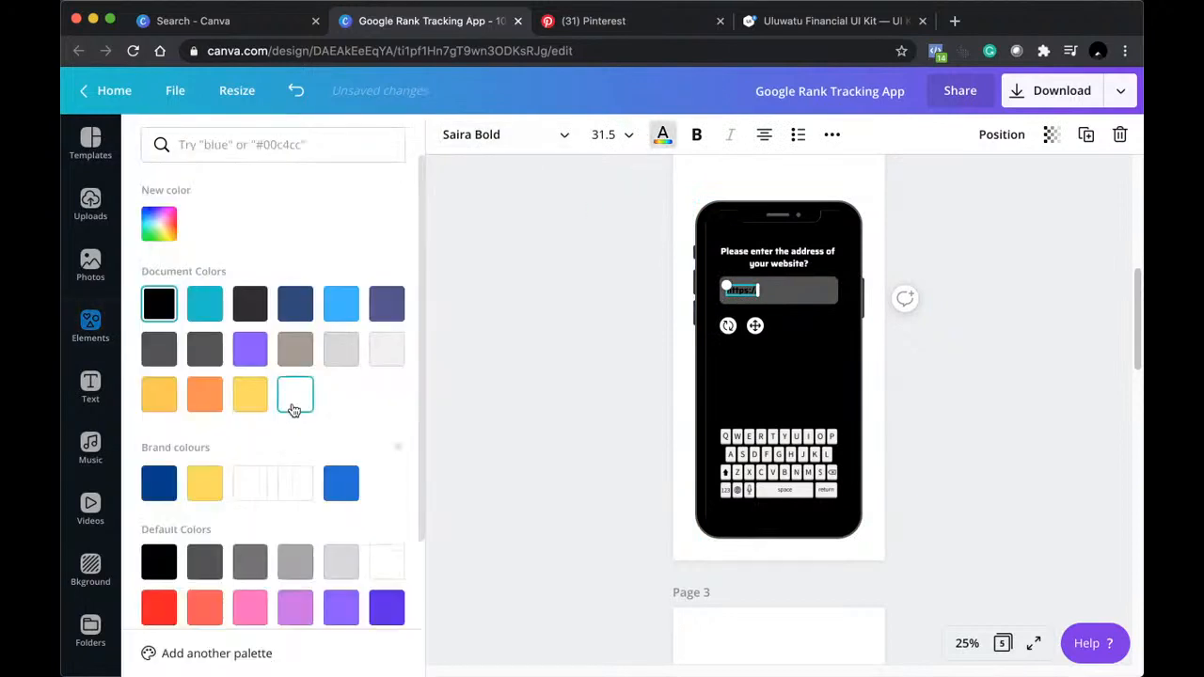
pyautogui.click(389, 358)
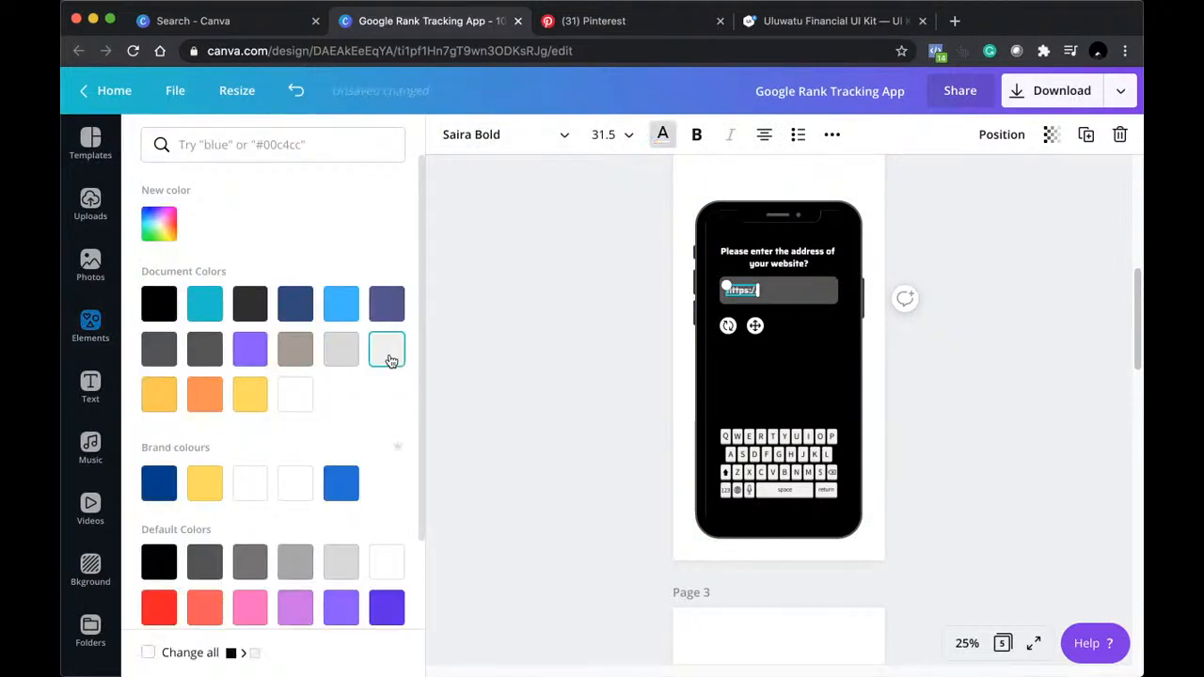
pyautogui.press('Escape')
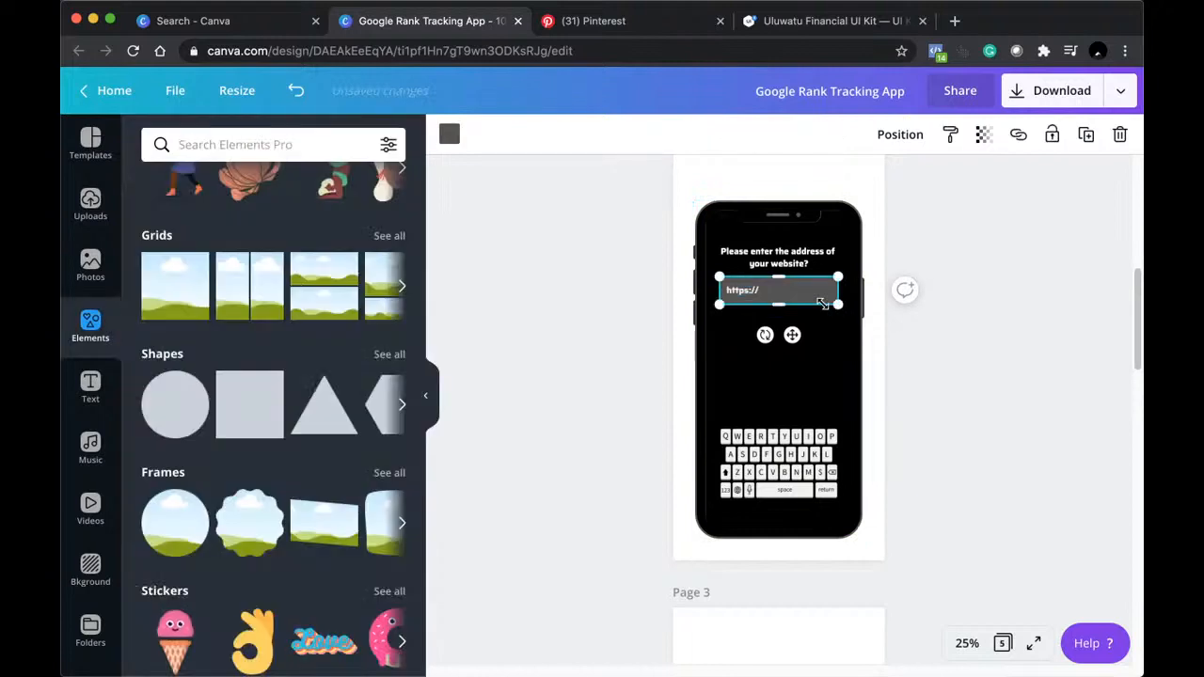
pyautogui.click(577, 269)
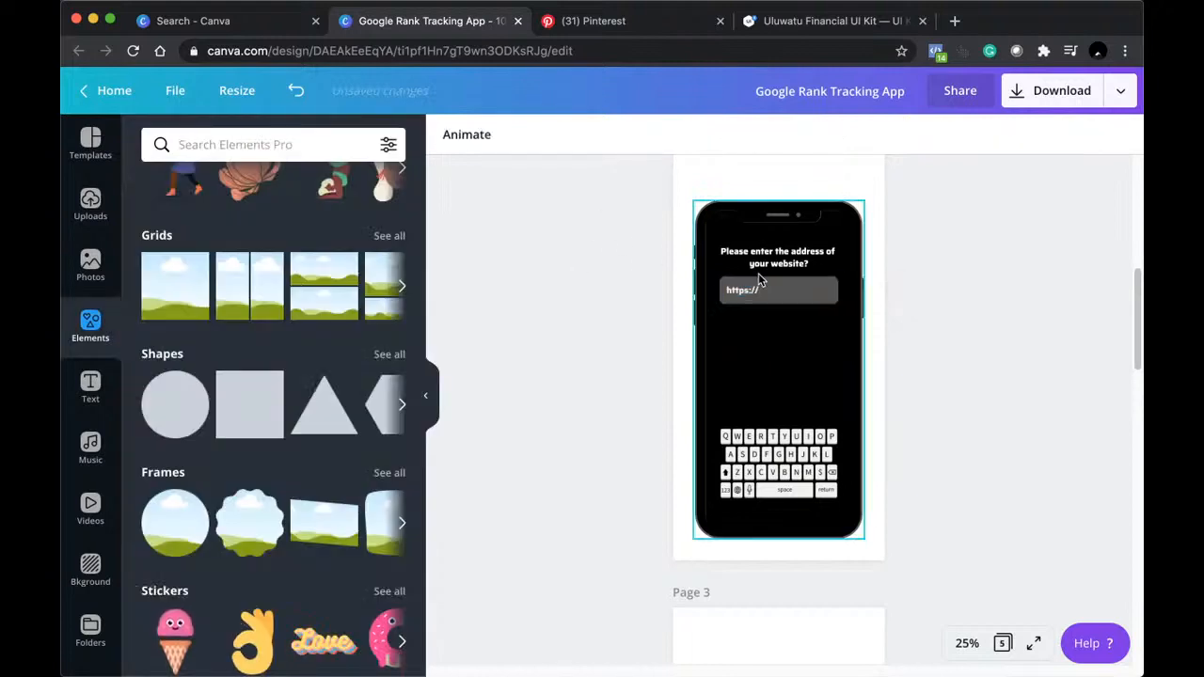
pyautogui.click(775, 290)
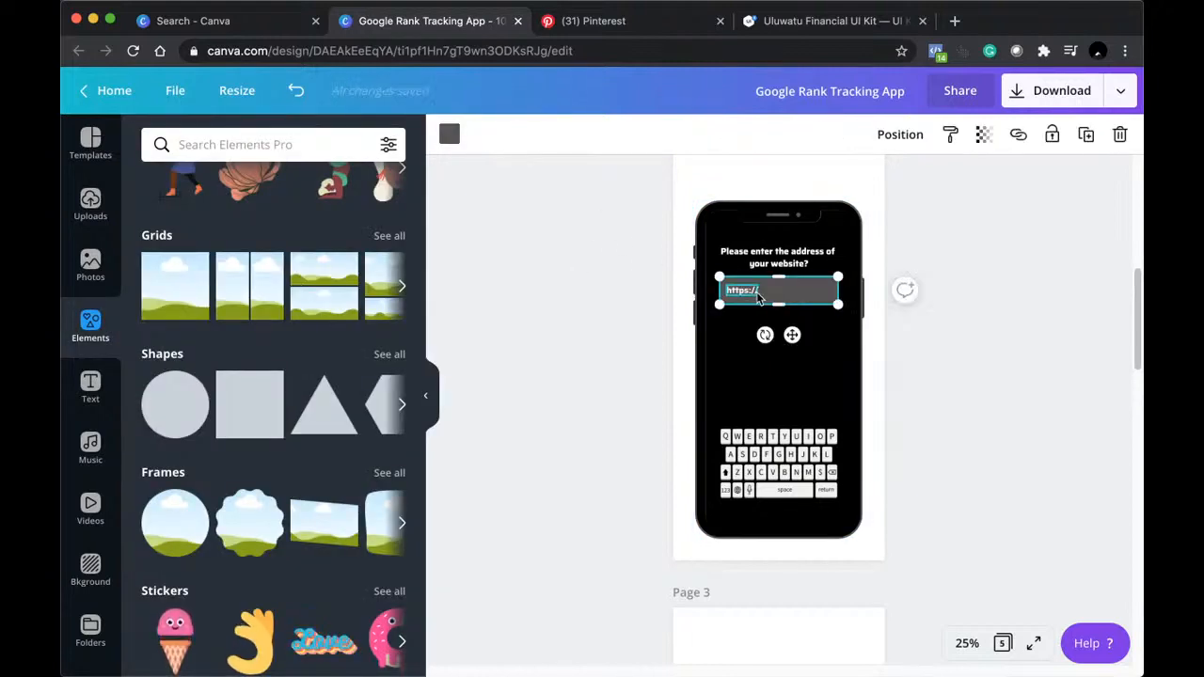
# Recolour the phone's white screen area on page 3 to black.
pyautogui.scroll(-5, 667, 349)
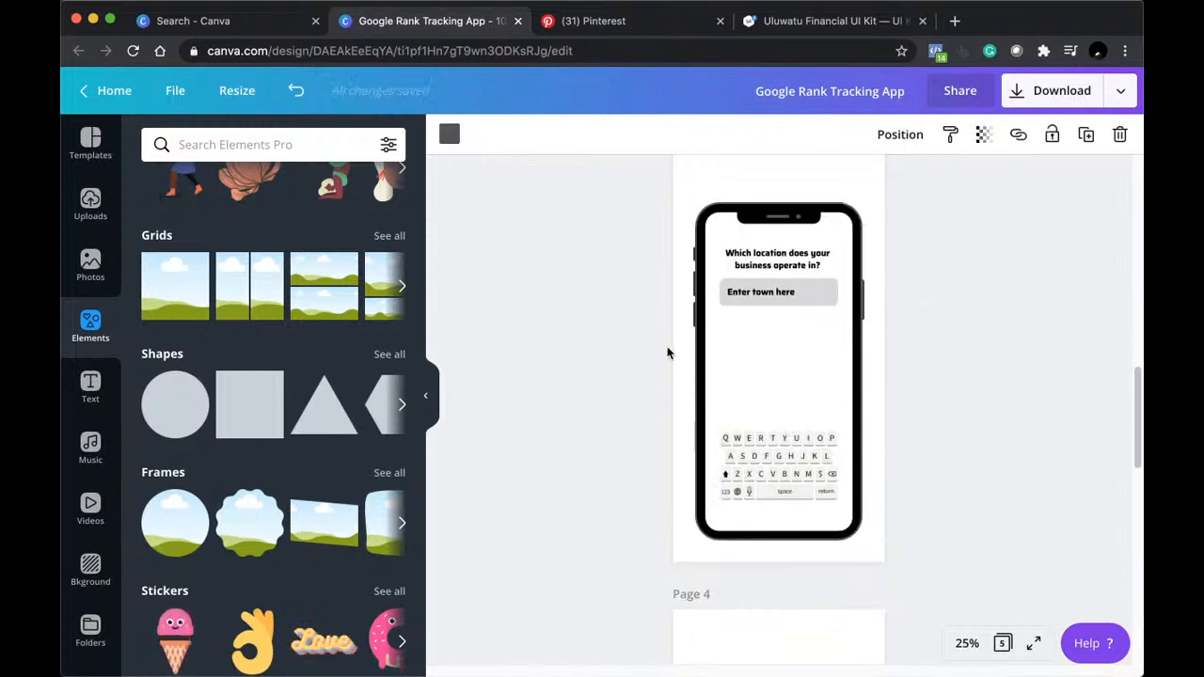
pyautogui.click(763, 333)
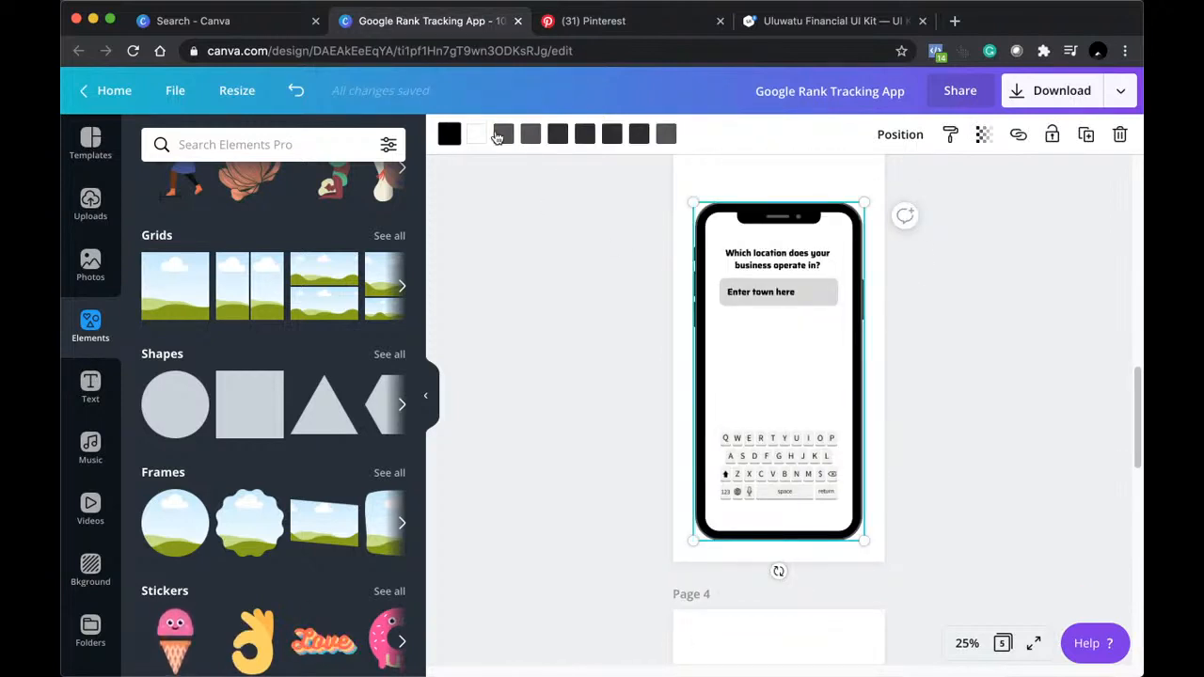
pyautogui.click(499, 137)
pyautogui.click(486, 135)
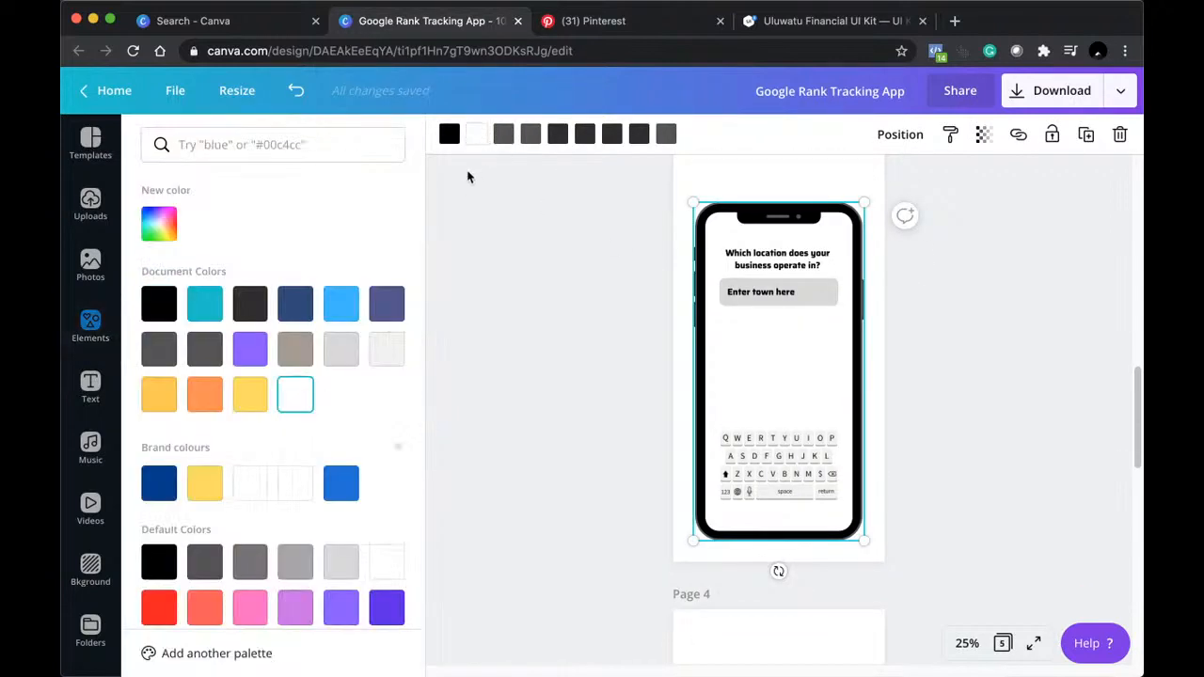
pyautogui.click(170, 302)
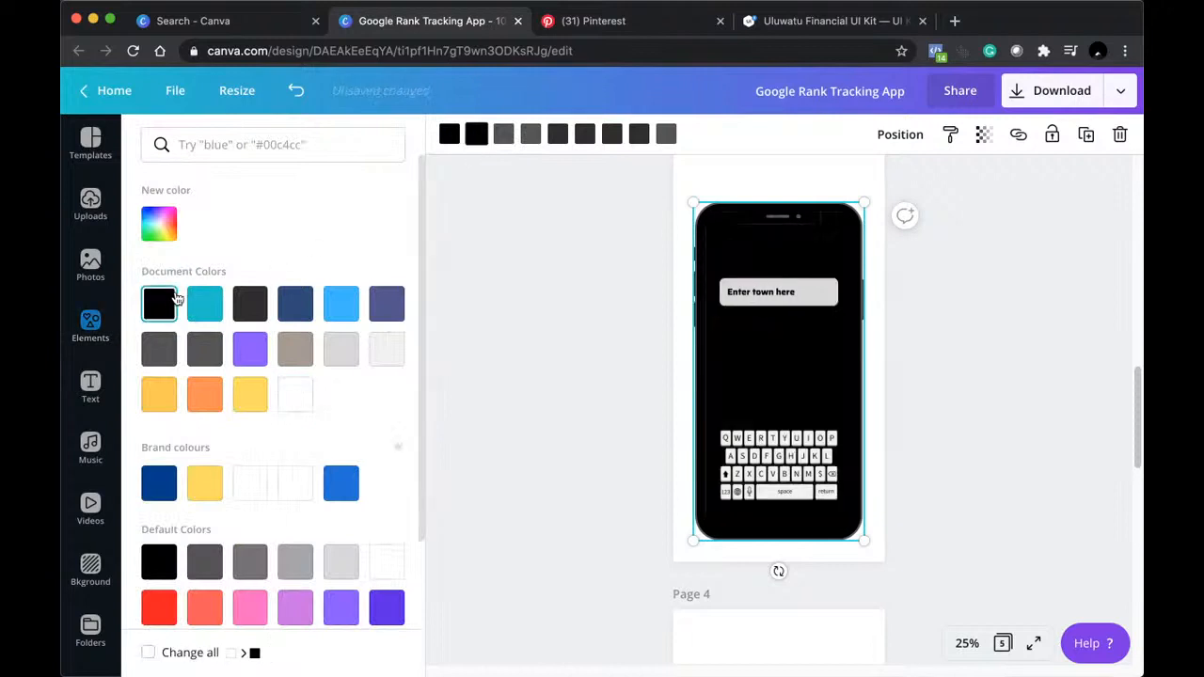
# Recolour the "Which location does your business operate in?" text on page 3 to light grey.
pyautogui.click(739, 257)
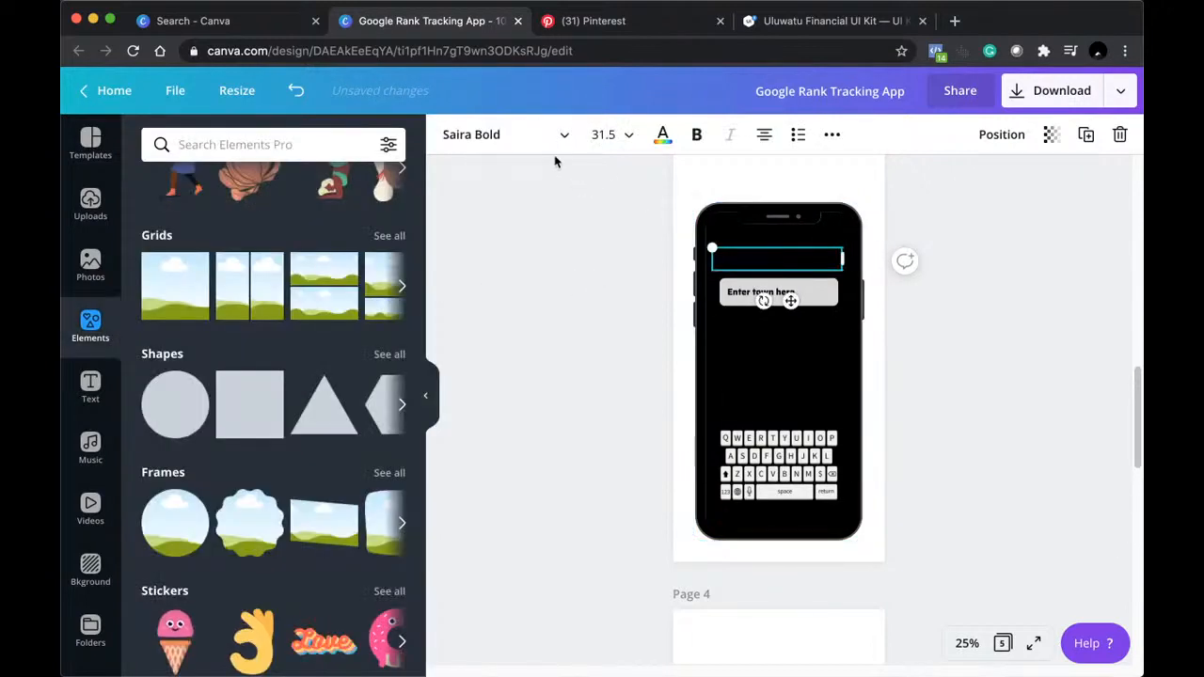
pyautogui.click(657, 138)
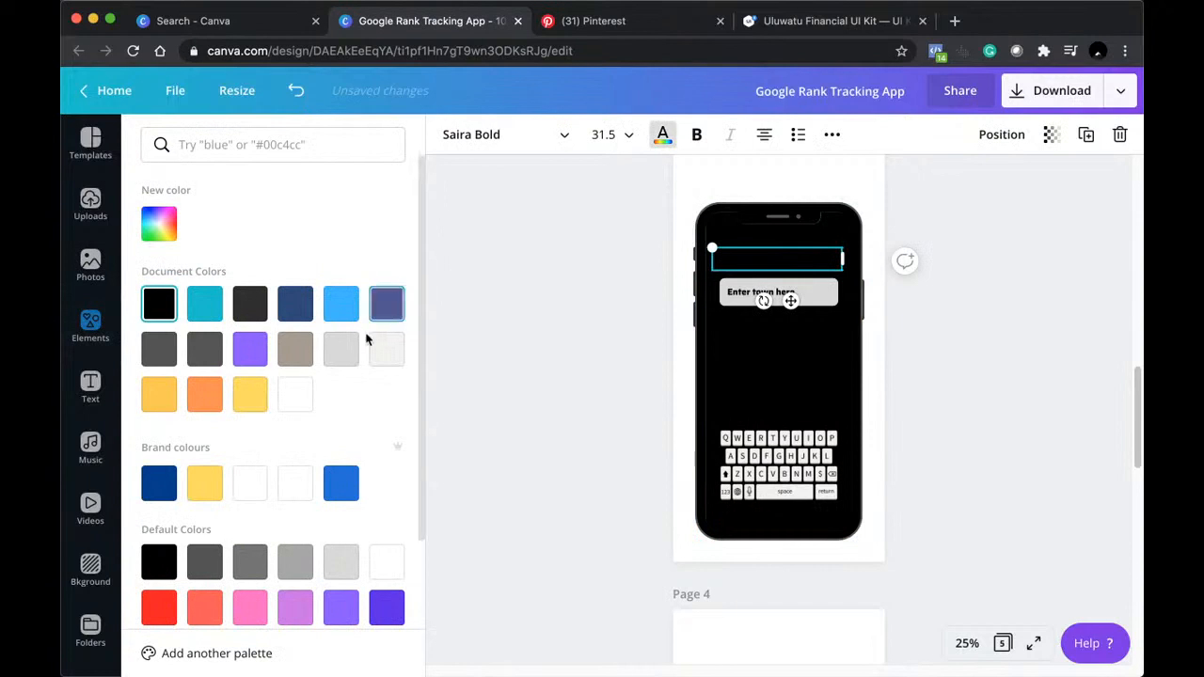
pyautogui.click(356, 352)
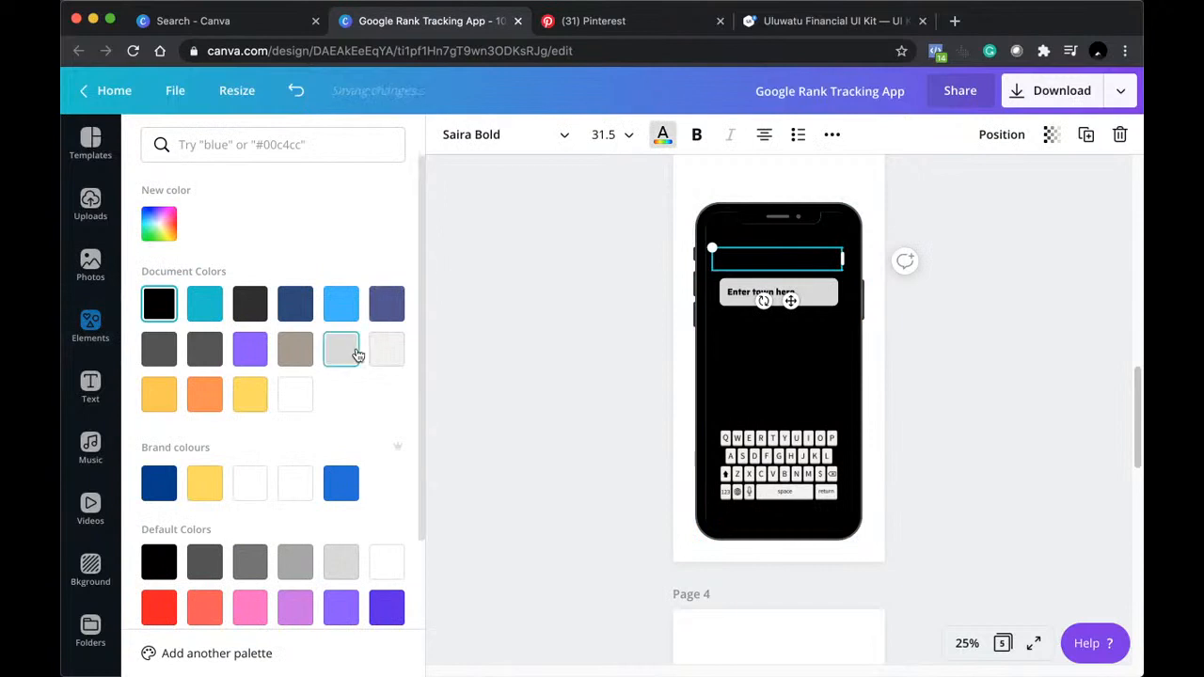
# Recolour the light grey town entry box on page 3 to the dark default grey.
pyautogui.click(817, 296)
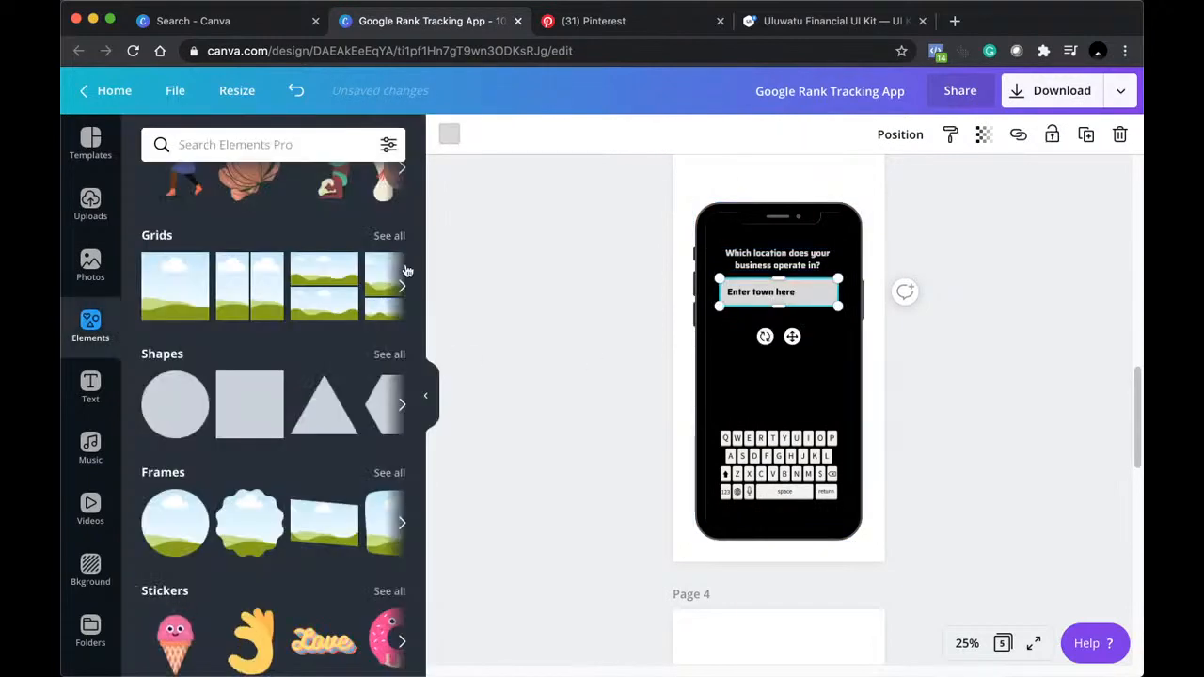
pyautogui.click(449, 134)
pyautogui.click(209, 557)
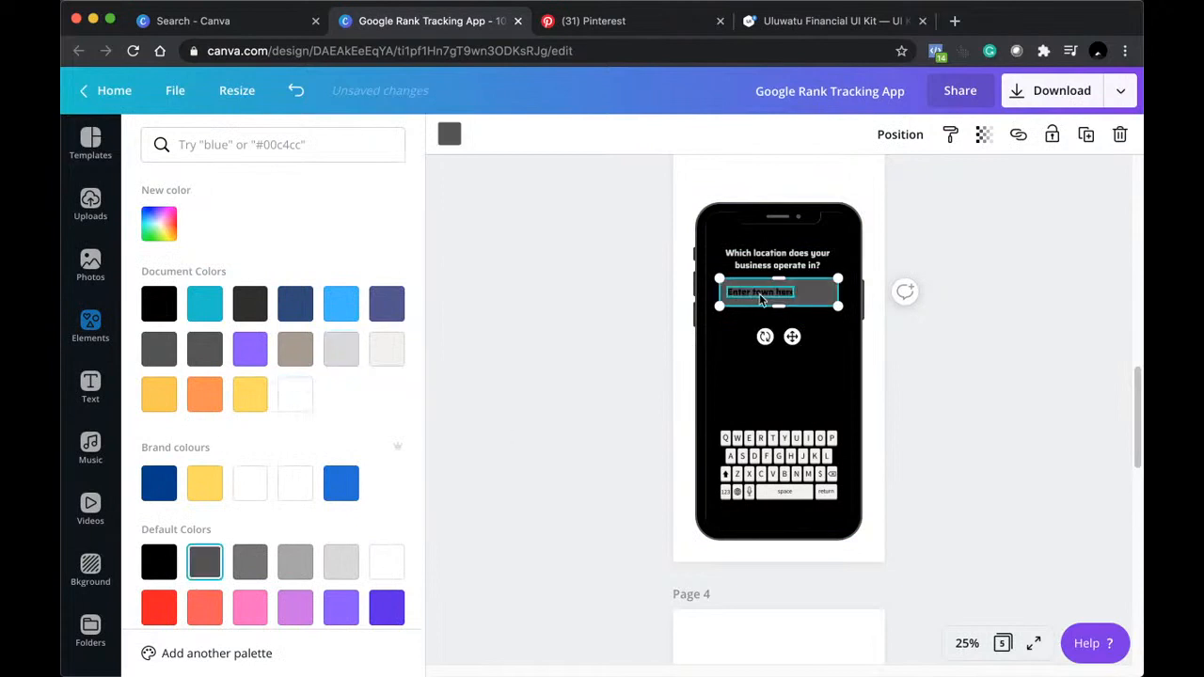
# Recolour the "Enter town here" text on page 3 to the off-white document colour.
pyautogui.click(761, 295)
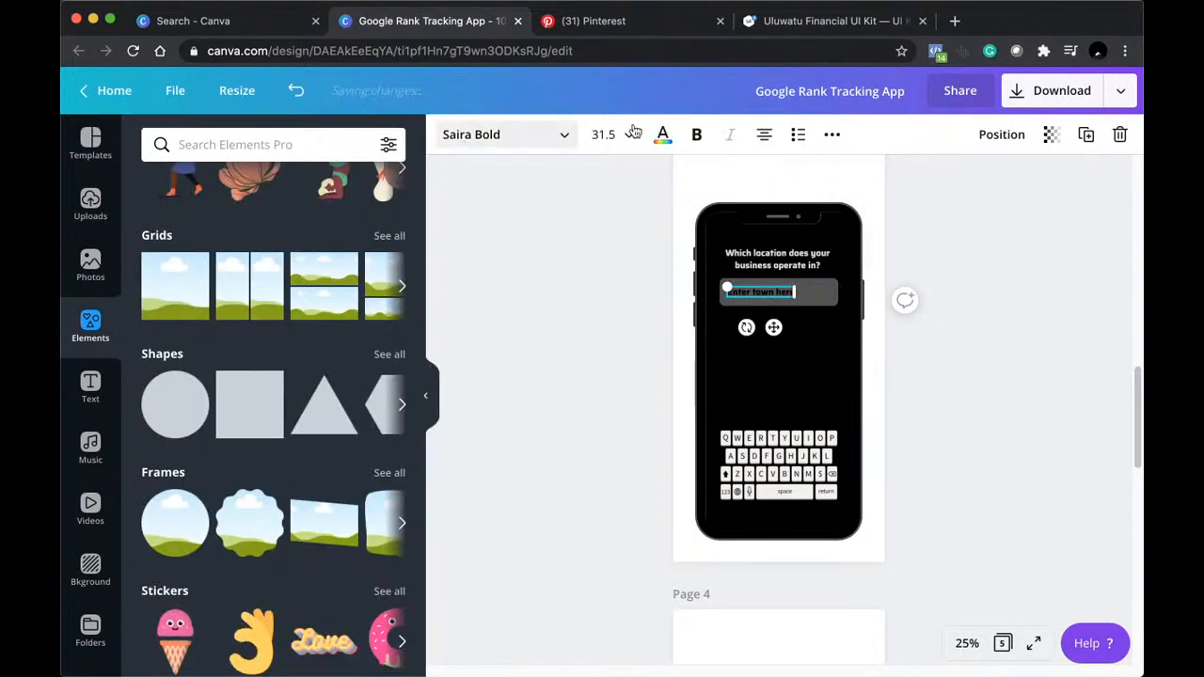
pyautogui.click(662, 135)
pyautogui.click(258, 499)
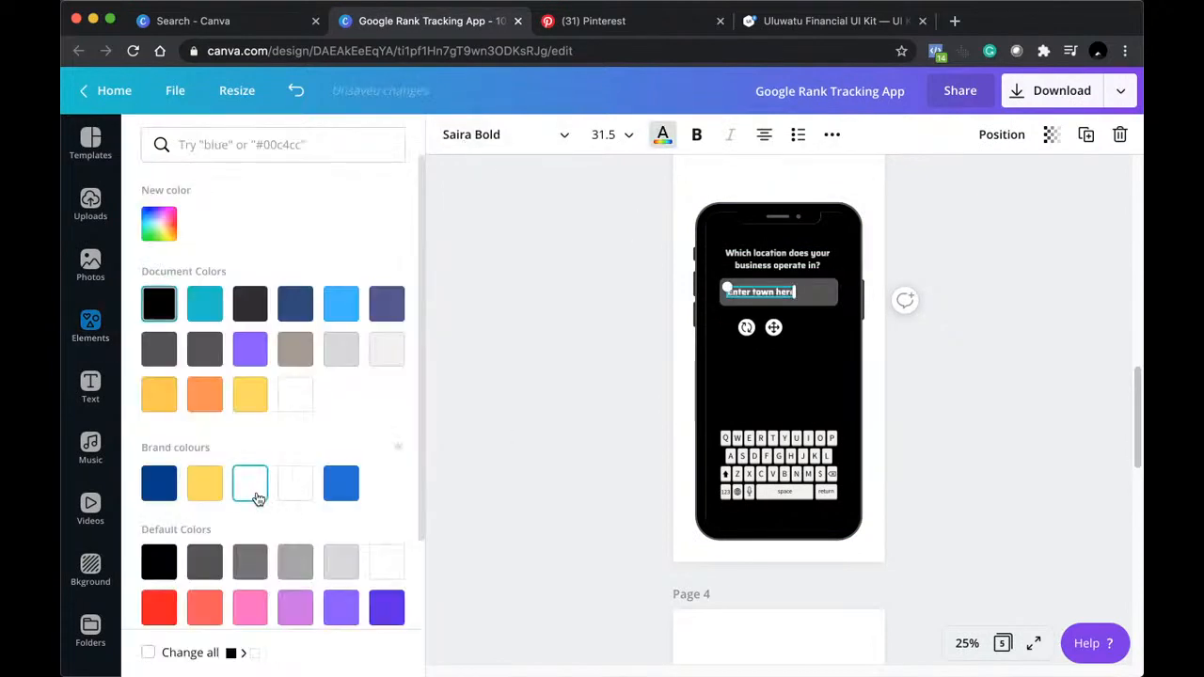
pyautogui.click(379, 360)
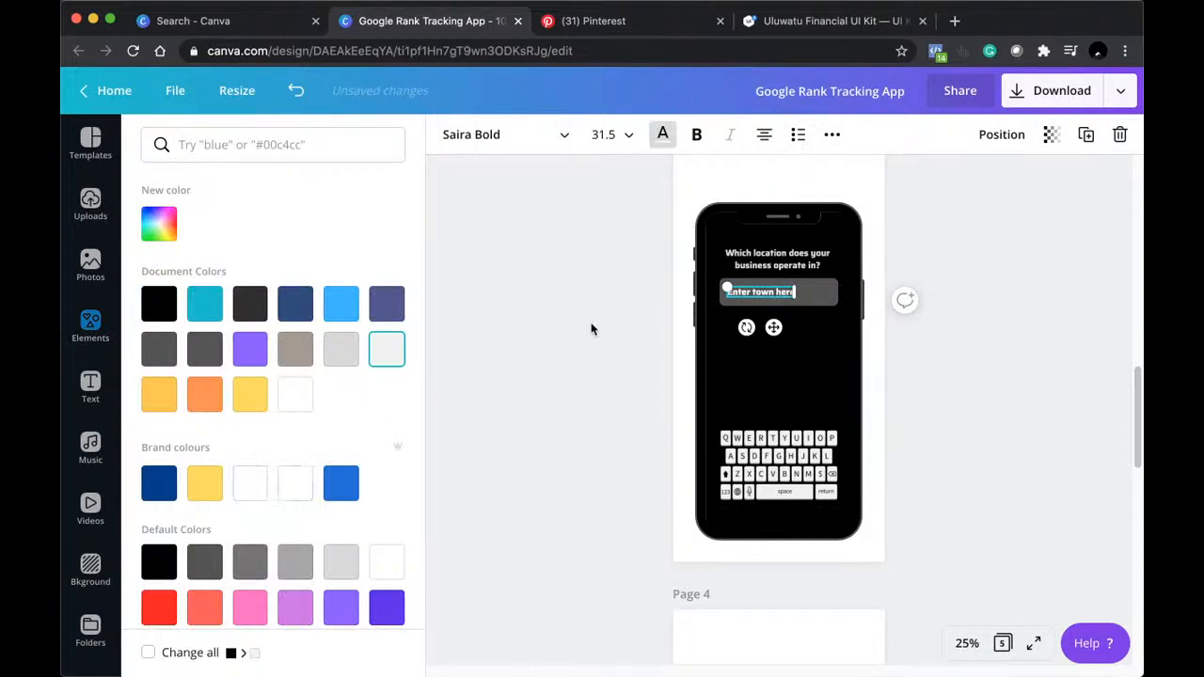
pyautogui.click(592, 328)
# Review the page order and the dark-themed screens against the screen list on page 1.
pyautogui.scroll(5, 930, 360)
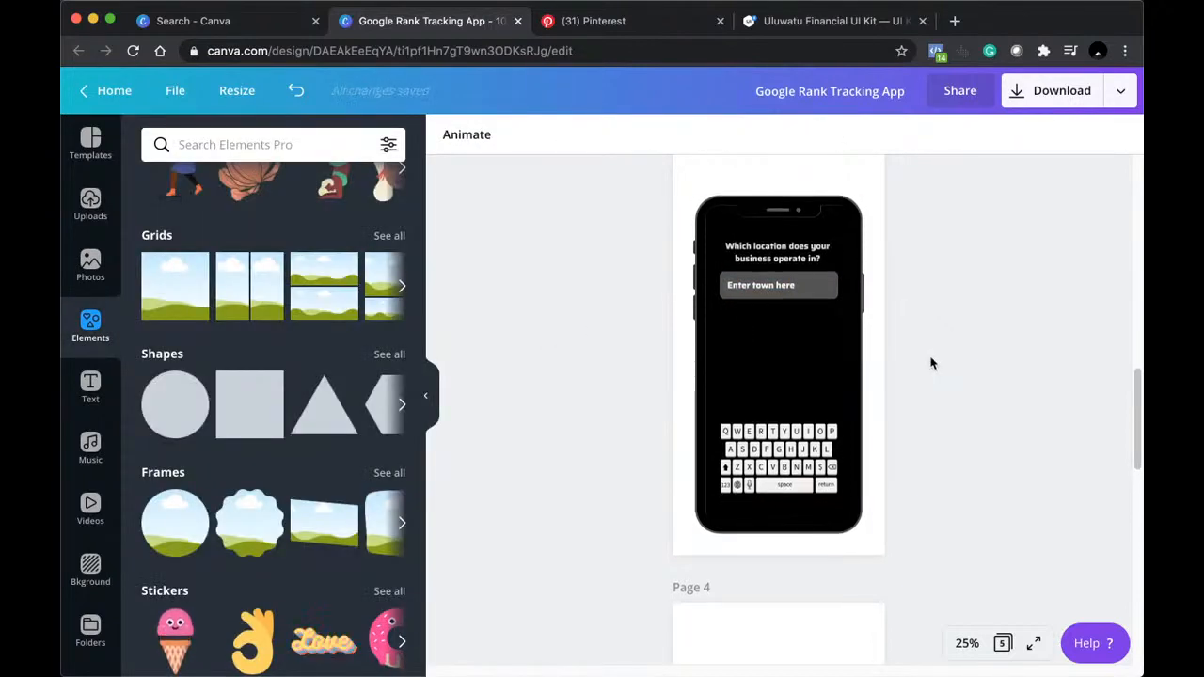
pyautogui.scroll(3, 932, 363)
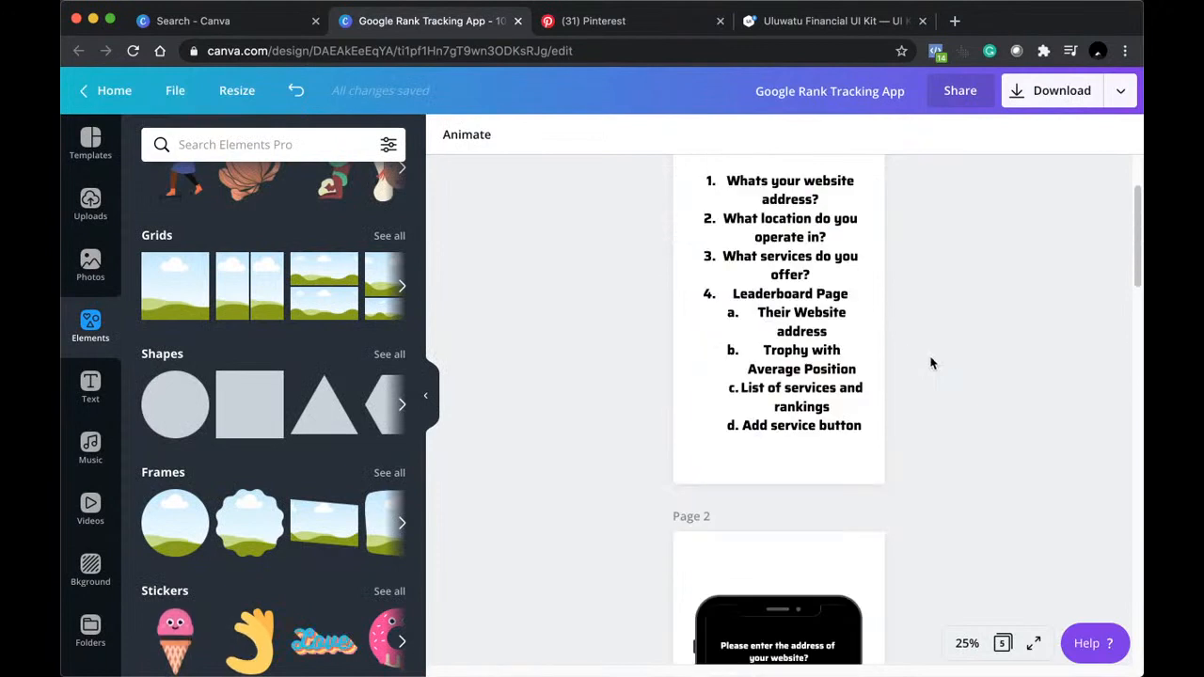
pyautogui.scroll(-6, 932, 363)
pyautogui.scroll(-6, 931, 363)
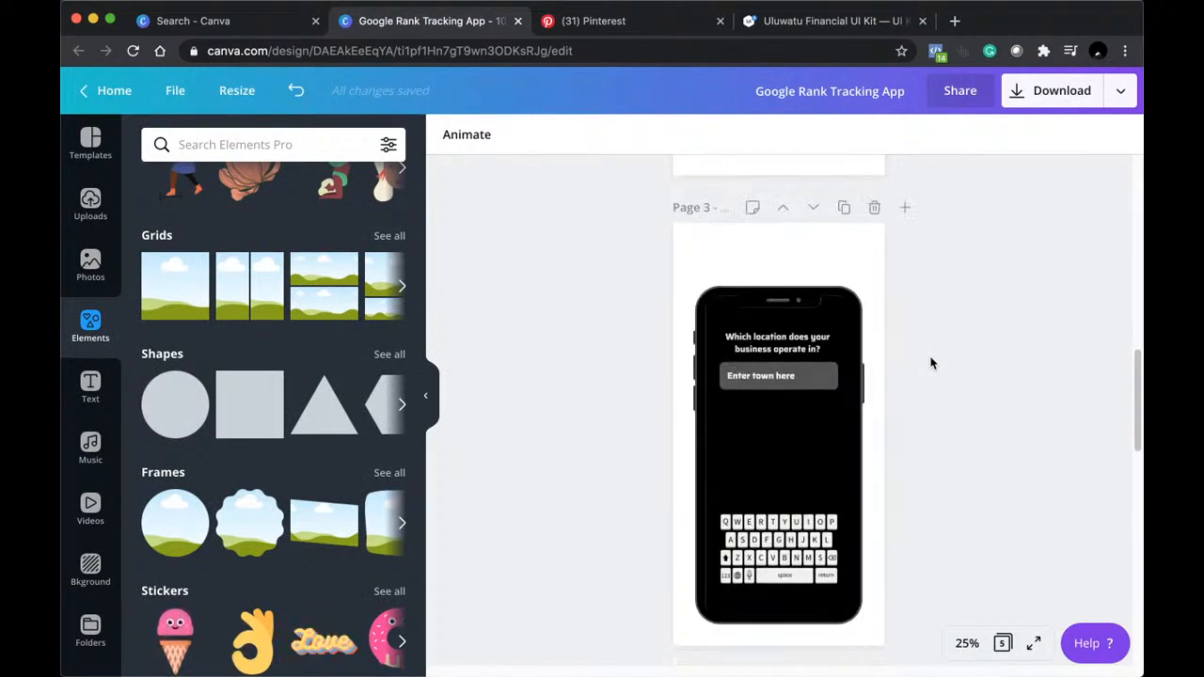
pyautogui.scroll(-2, 932, 364)
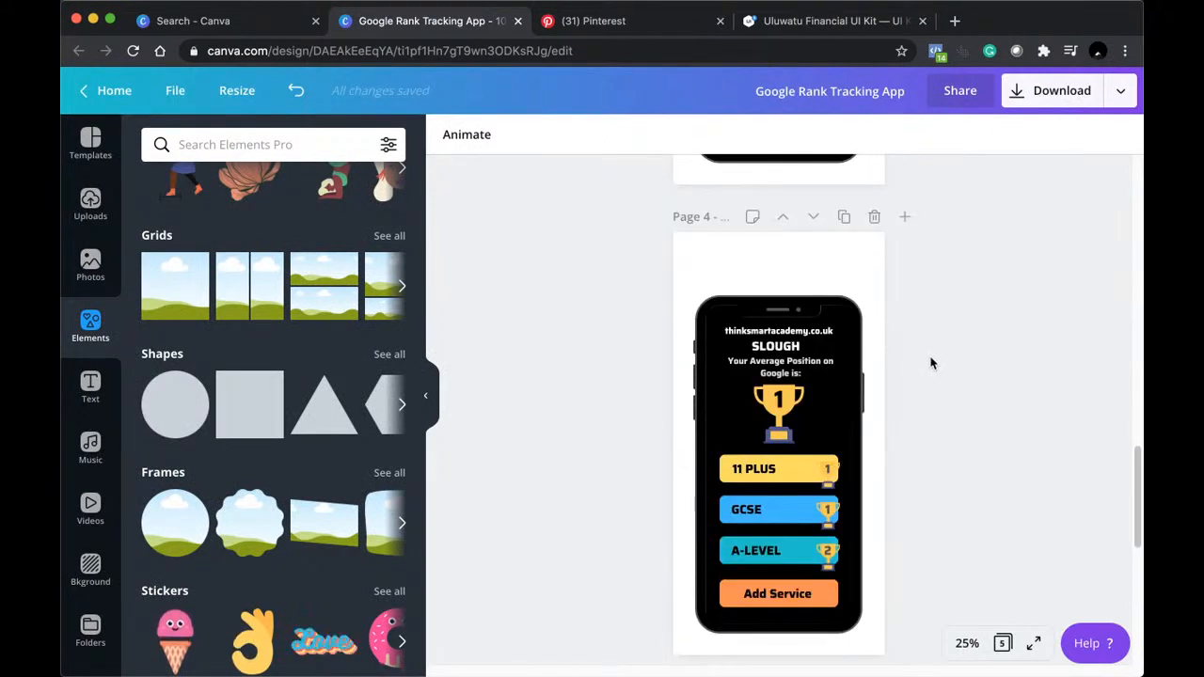
pyautogui.moveTo(1133, 521); pyautogui.dragTo(1137, 340)
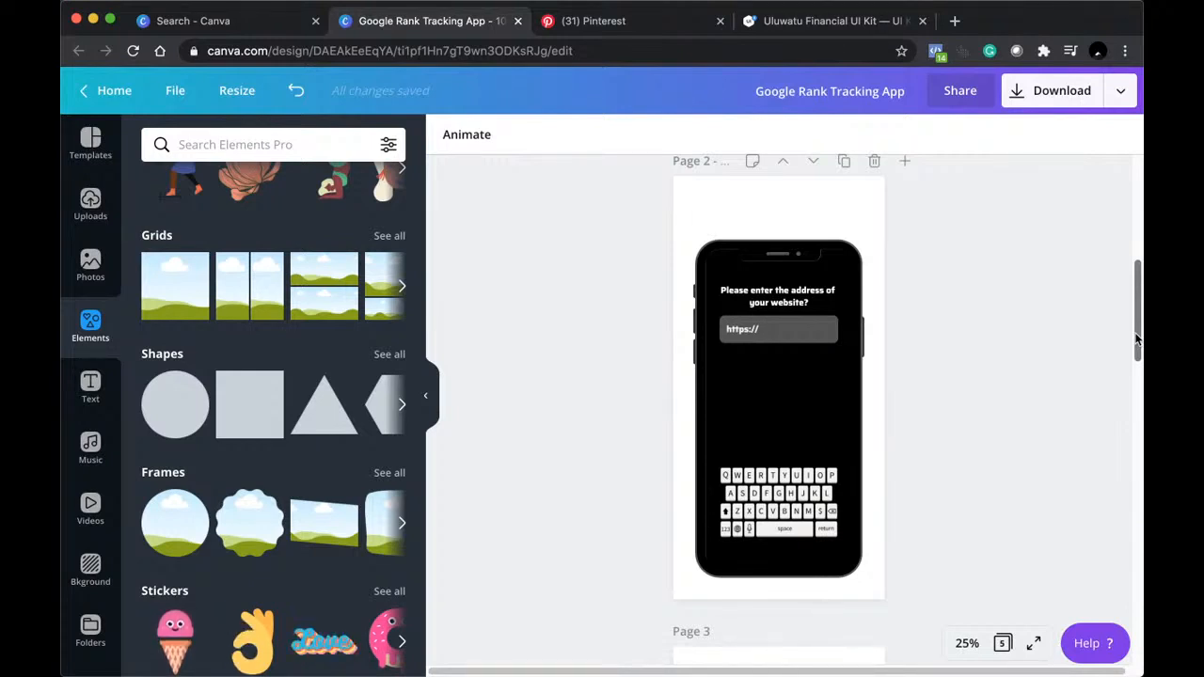
pyautogui.moveTo(1137, 338); pyautogui.dragTo(1138, 344)
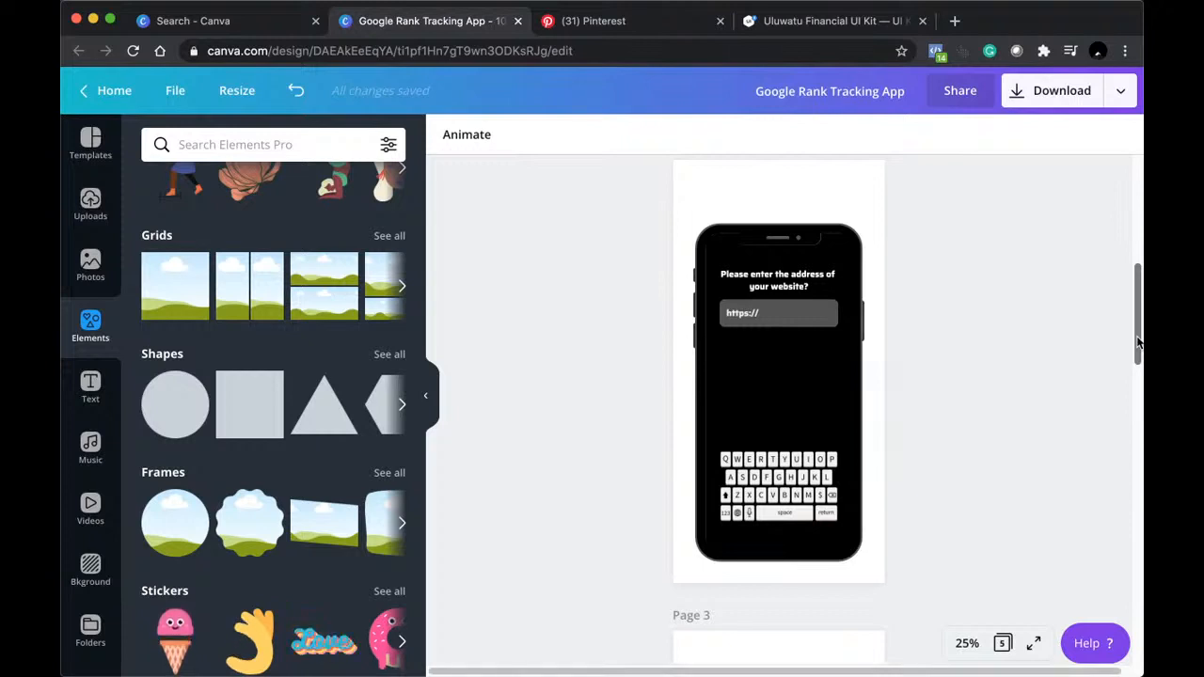
# Recolour the "Choose up to 3 services that your business offers" text on page 5 to off-white.
pyautogui.moveTo(1137, 340); pyautogui.dragTo(1139, 640)
pyautogui.click(749, 318)
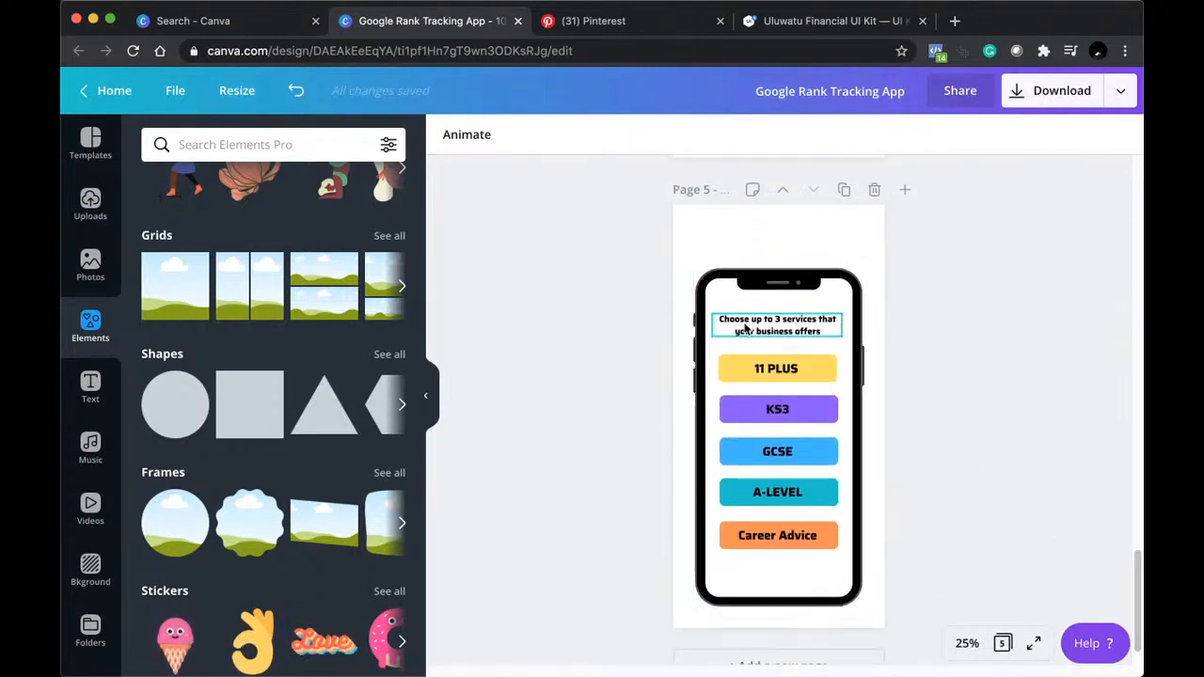
pyautogui.click(660, 135)
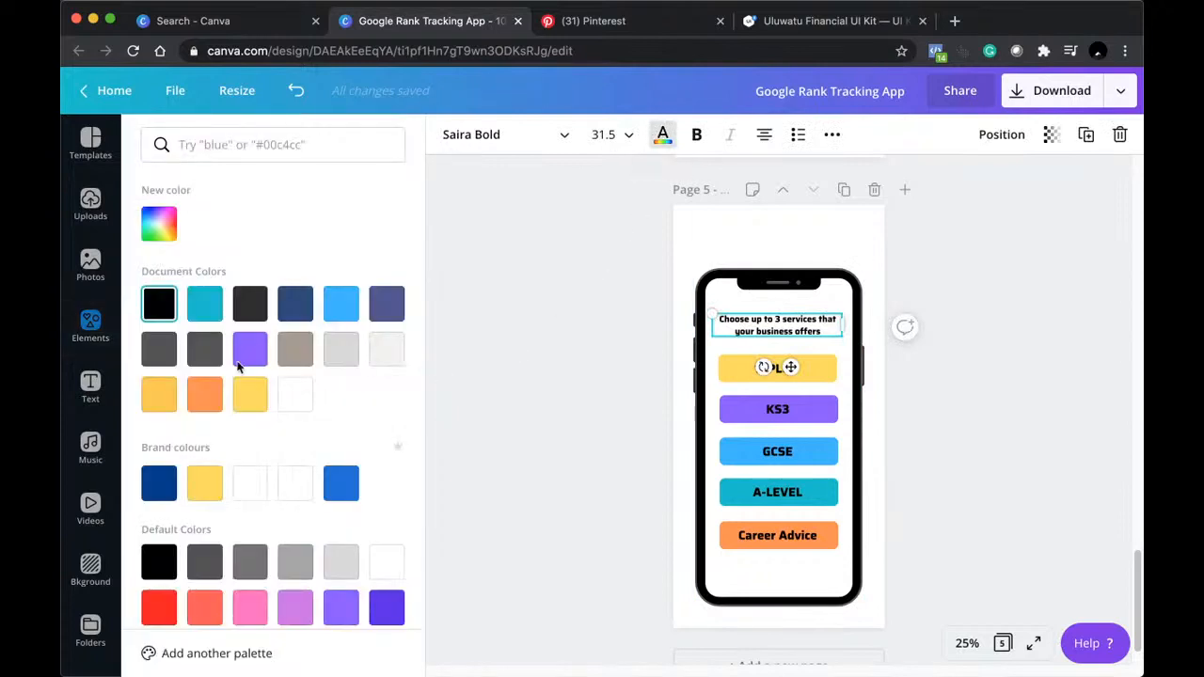
# Recolour the white screen area of the phone on the services page to black.
pyautogui.click(734, 287)
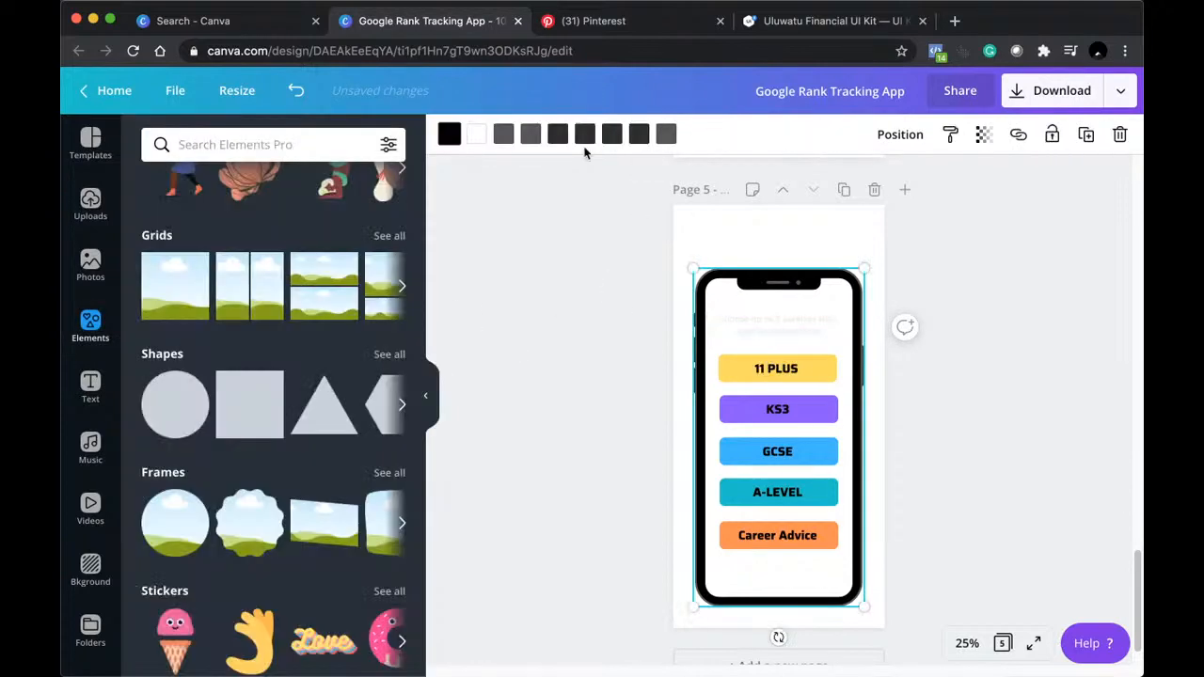
pyautogui.click(476, 133)
pyautogui.click(159, 303)
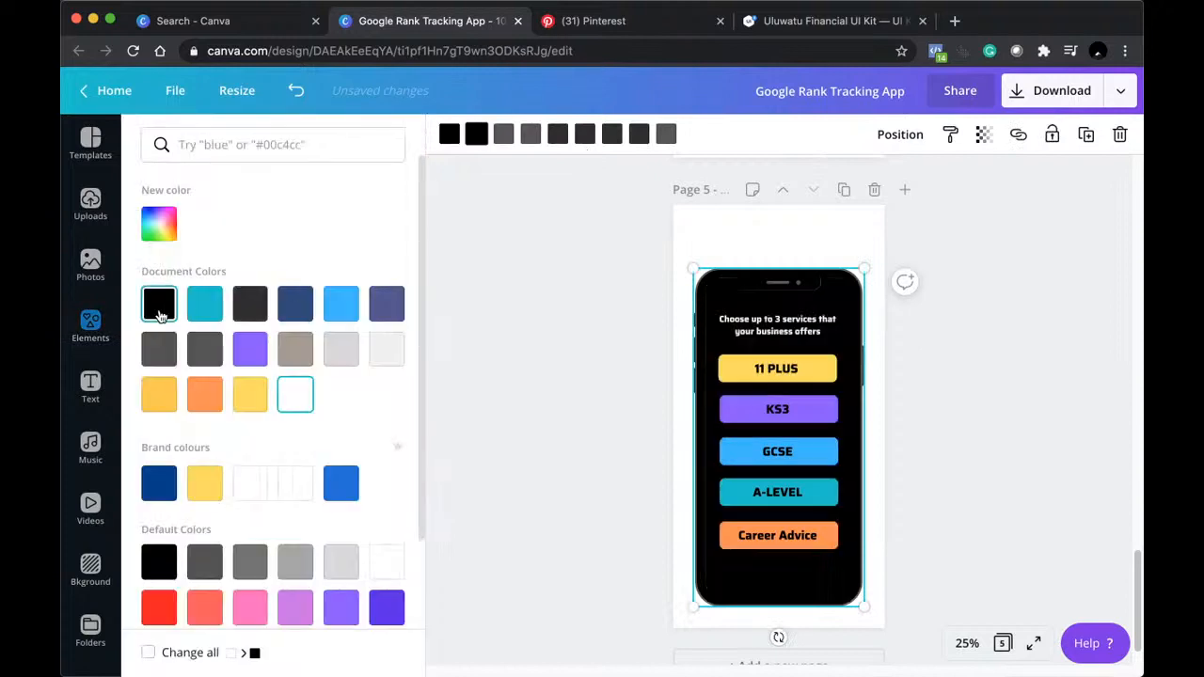
pyautogui.click(541, 373)
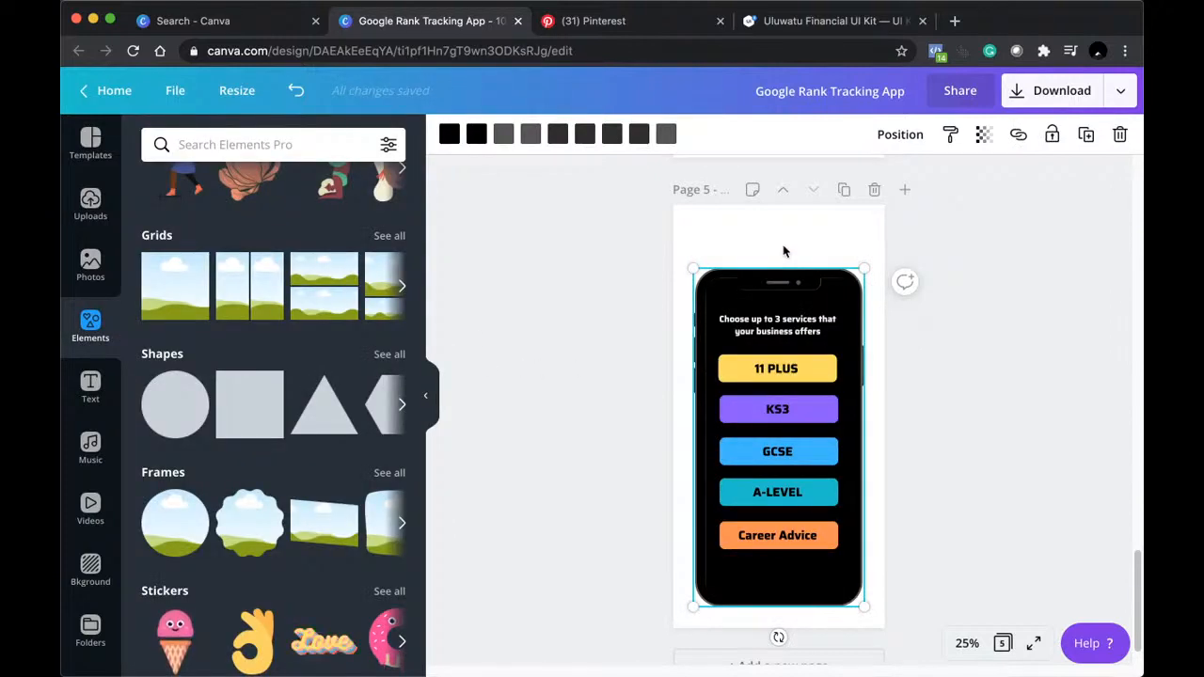
# Move the services page up one place, ahead of the results page, and check the order of the screens.
pyautogui.click(783, 191)
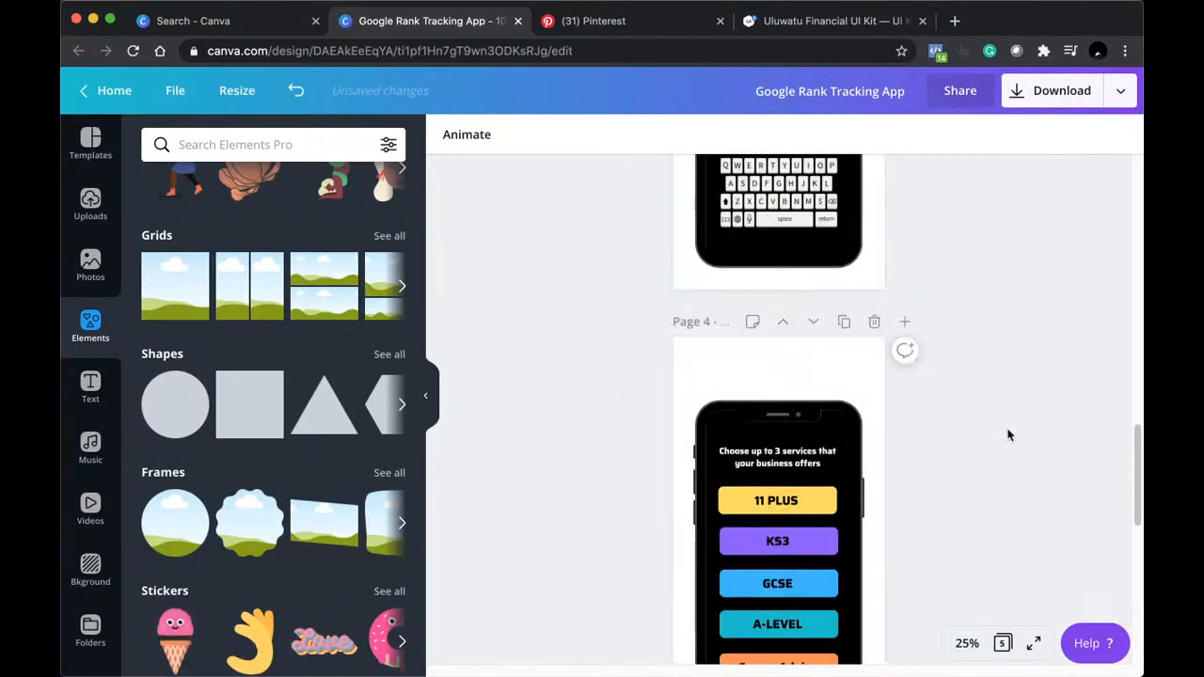
pyautogui.moveTo(1138, 485); pyautogui.dragTo(1122, 607)
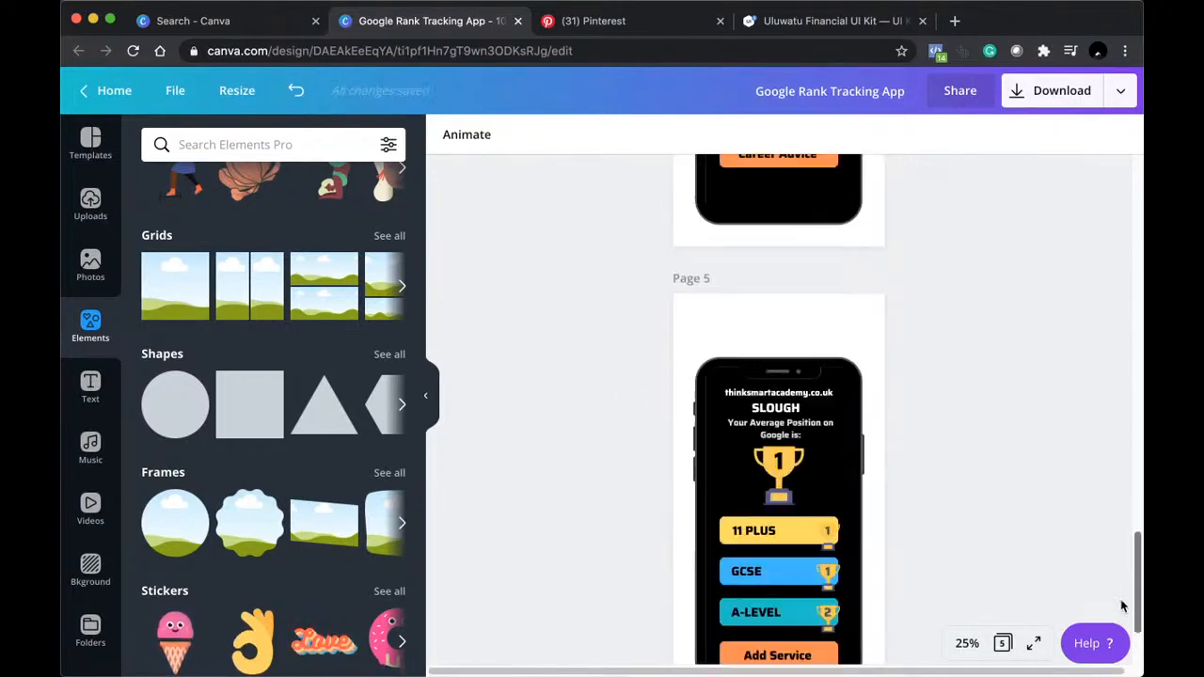
pyautogui.scroll(-3, 1122, 607)
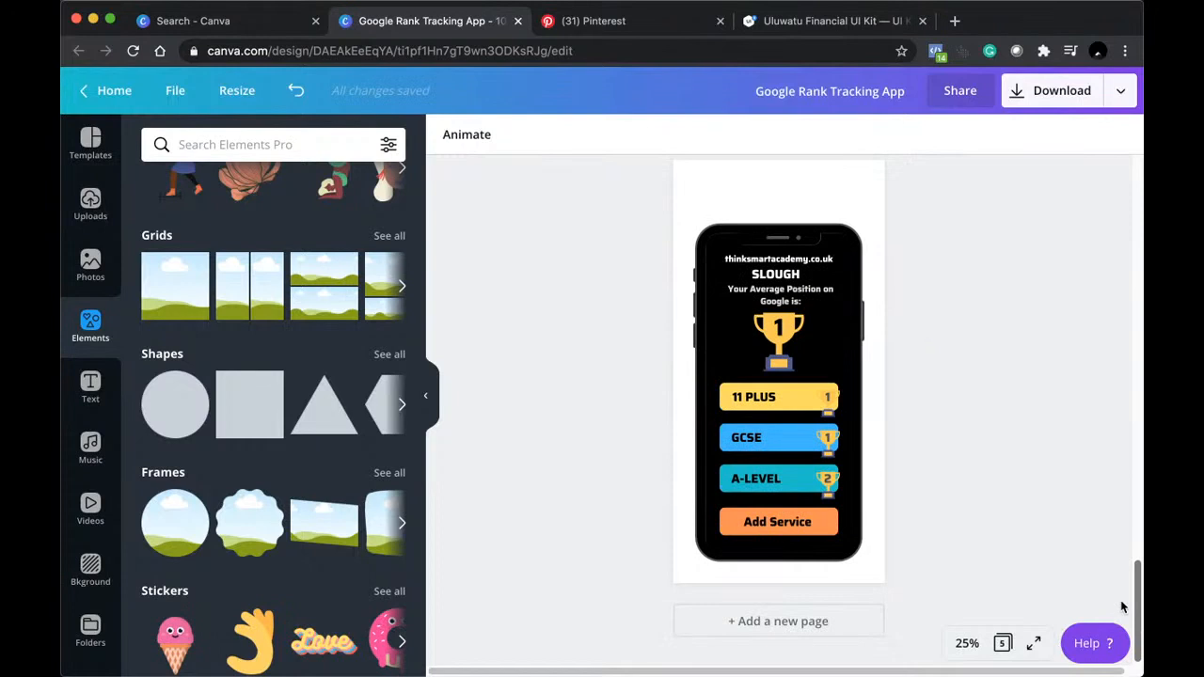
pyautogui.moveTo(1121, 607); pyautogui.dragTo(1142, 256)
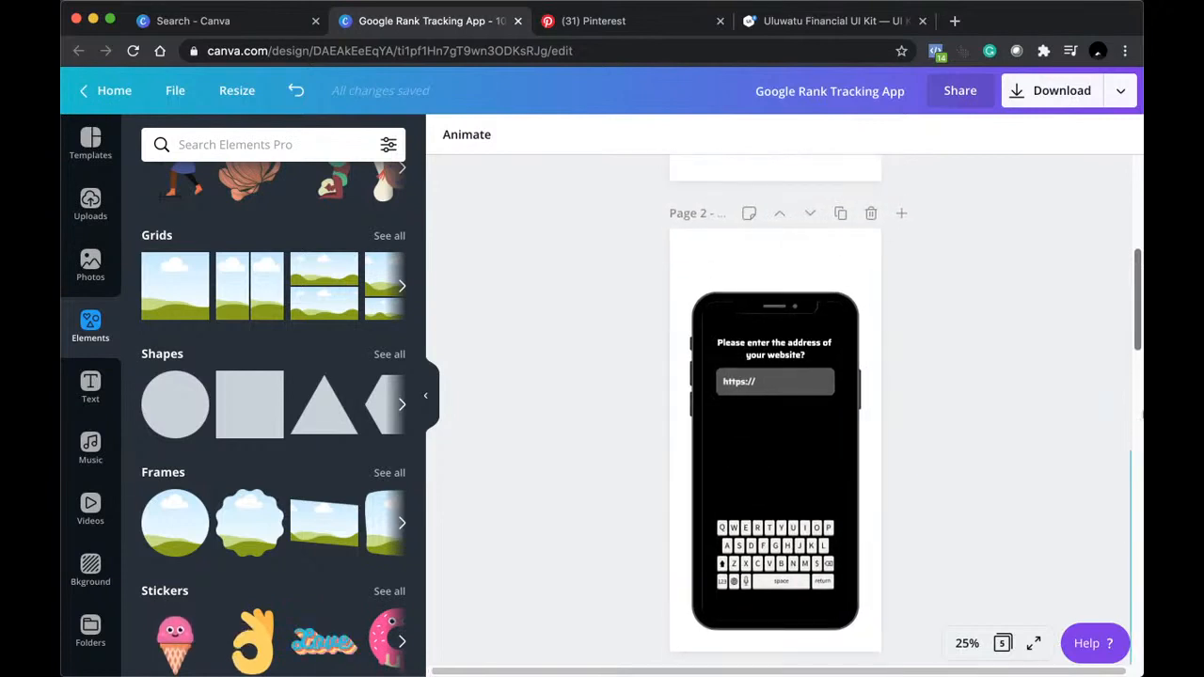
pyautogui.scroll(-5, 1140, 376)
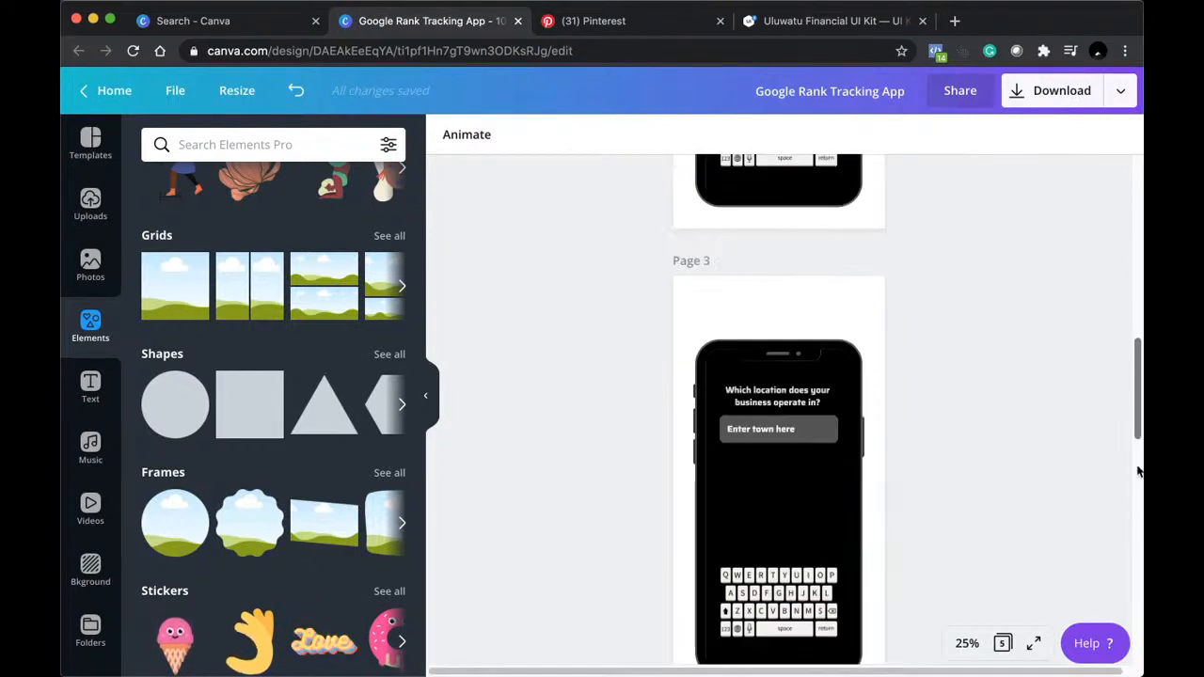
pyautogui.scroll(-10, 1139, 504)
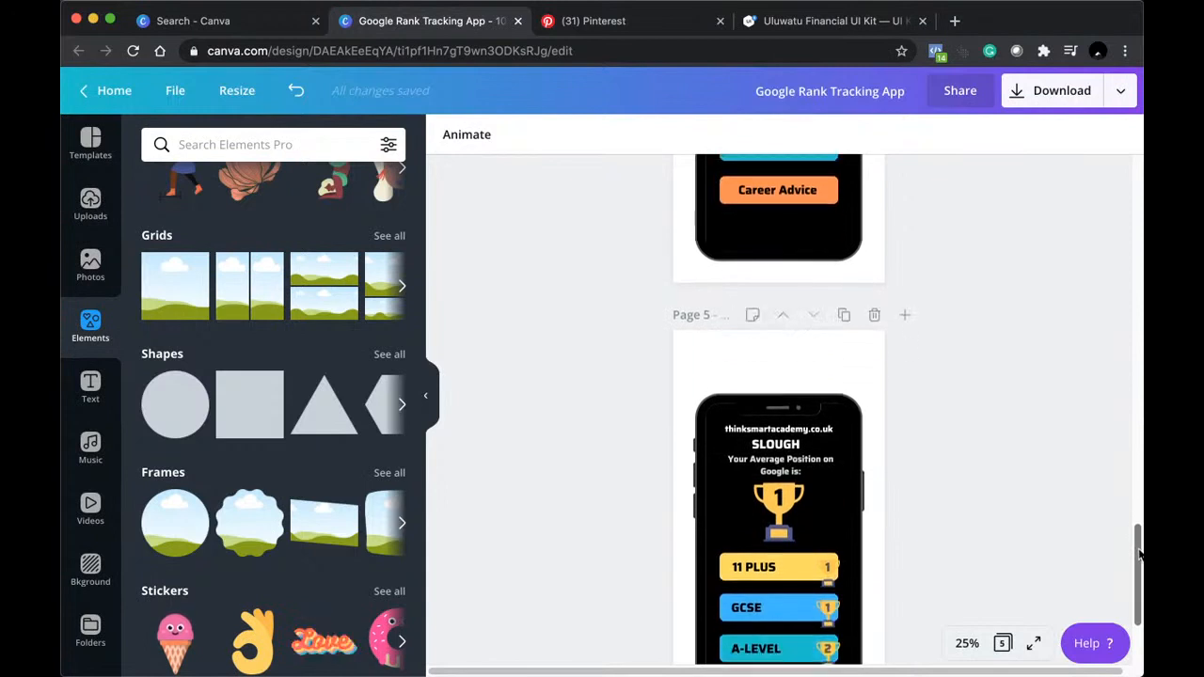
# Duplicate the average-position results page at the end of the design.
pyautogui.scroll(-3, 1140, 560)
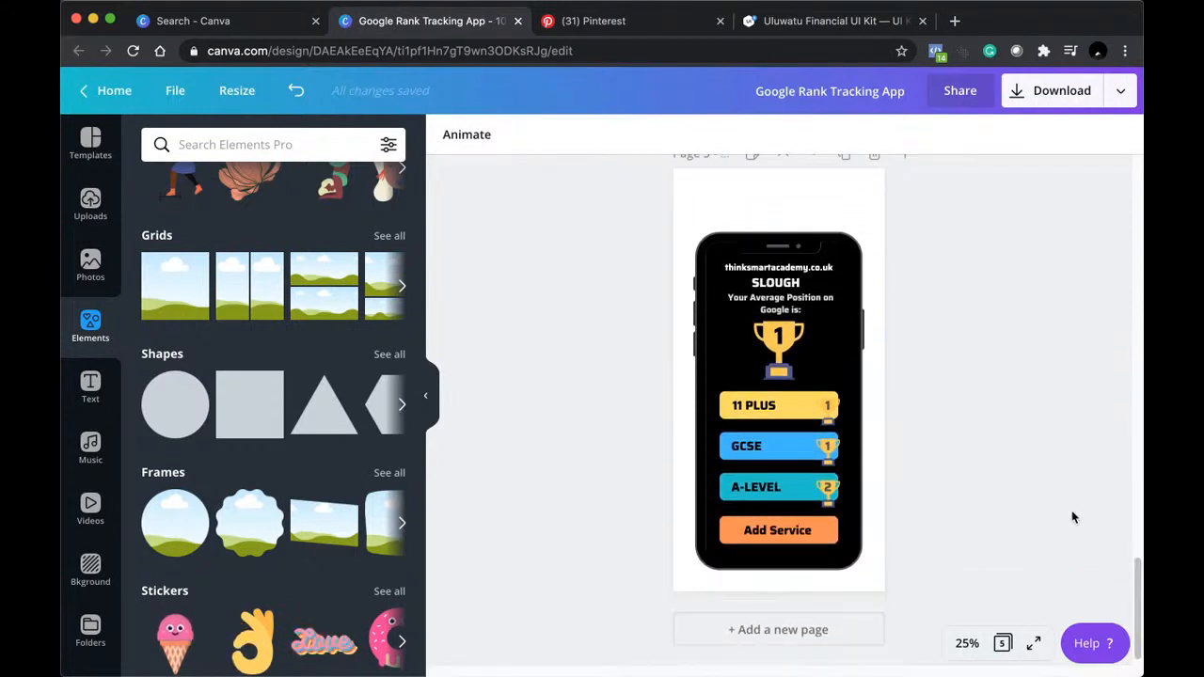
pyautogui.click(778, 240)
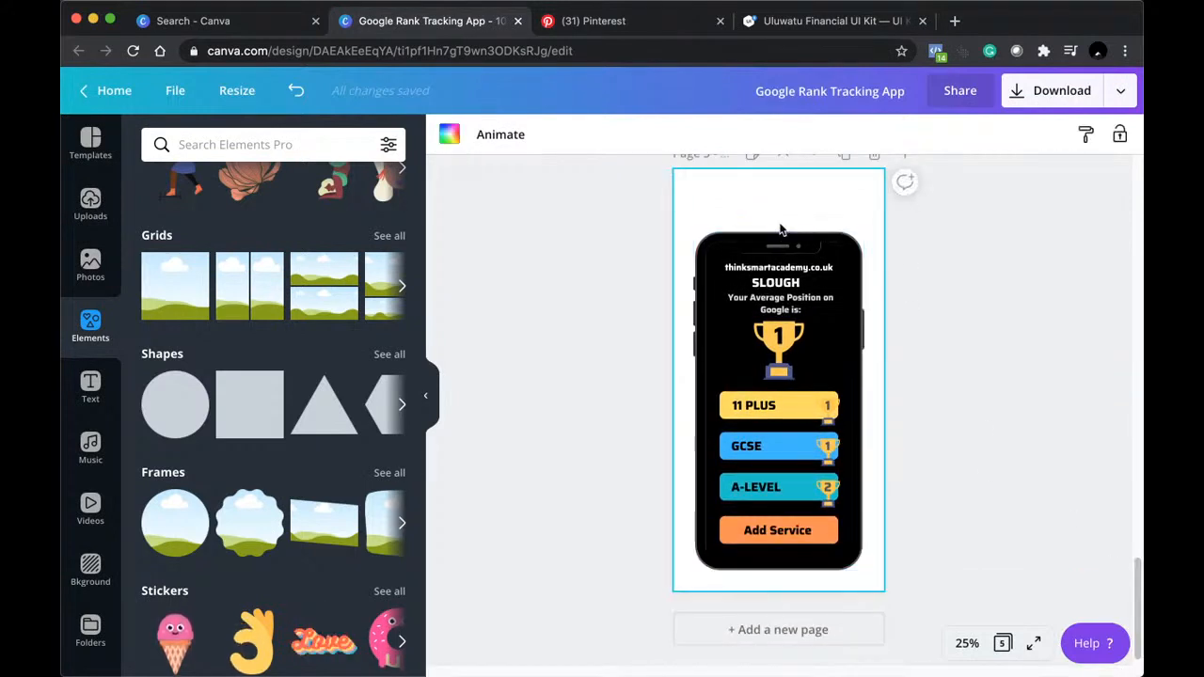
pyautogui.scroll(1, 780, 228)
pyautogui.scroll(-1, 780, 228)
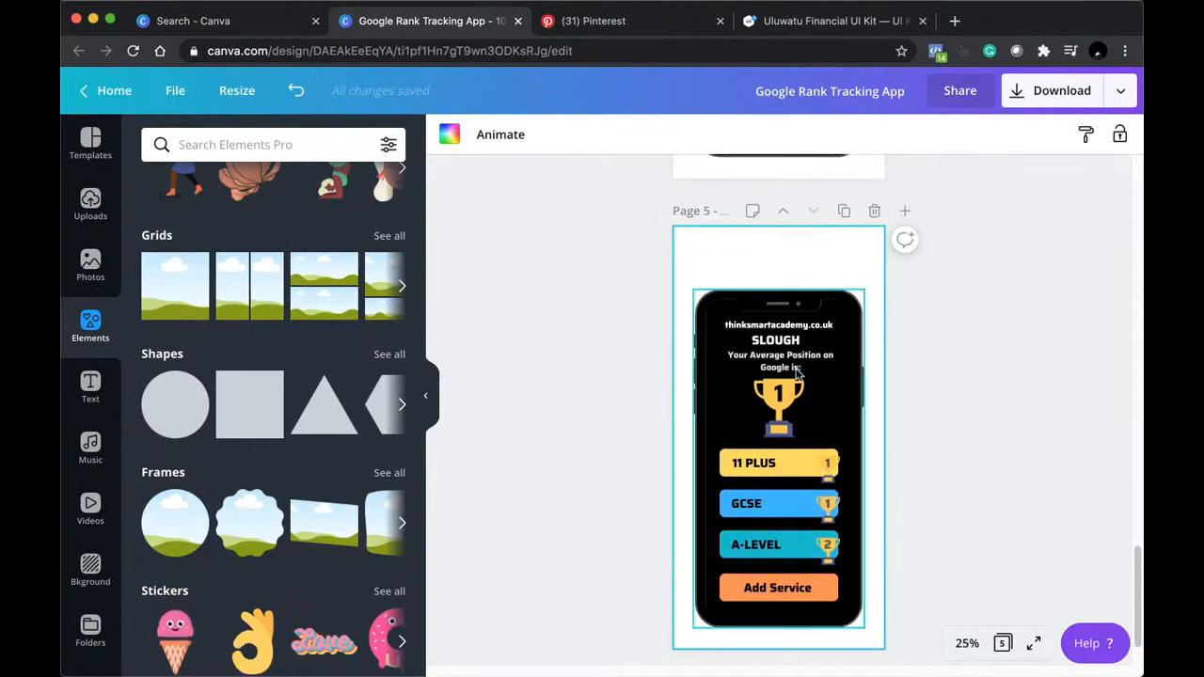
pyautogui.click(845, 213)
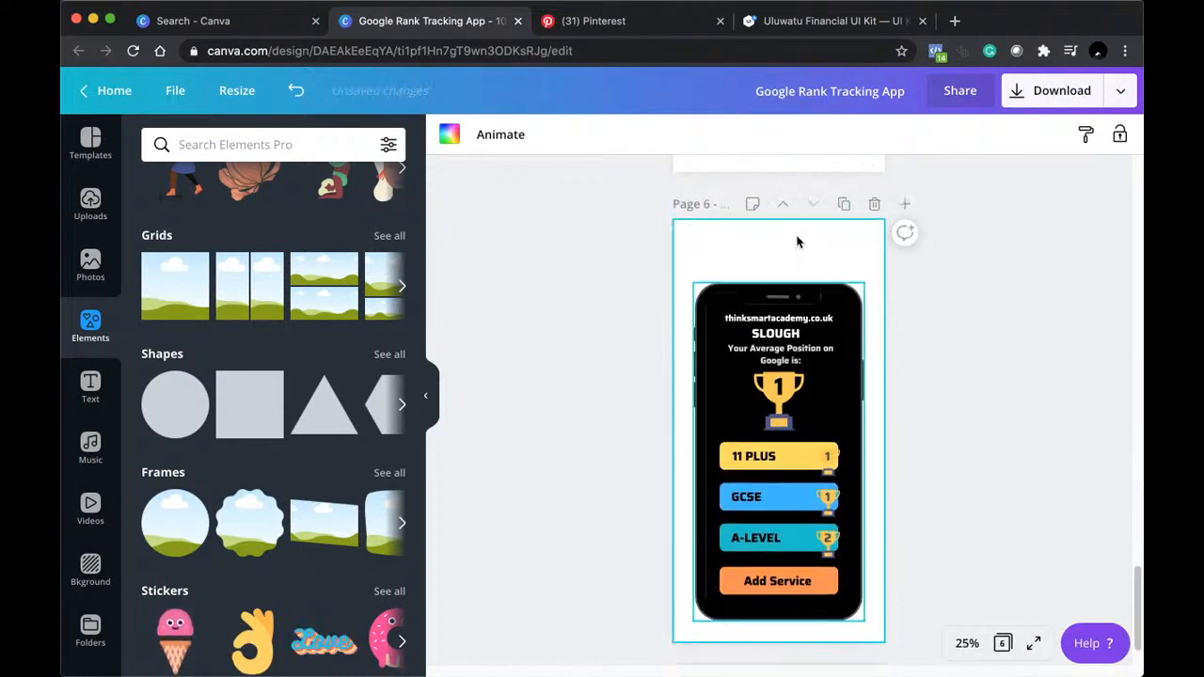
# Move the duplicated results page up to page 2, directly after the screen list.
pyautogui.click(785, 206)
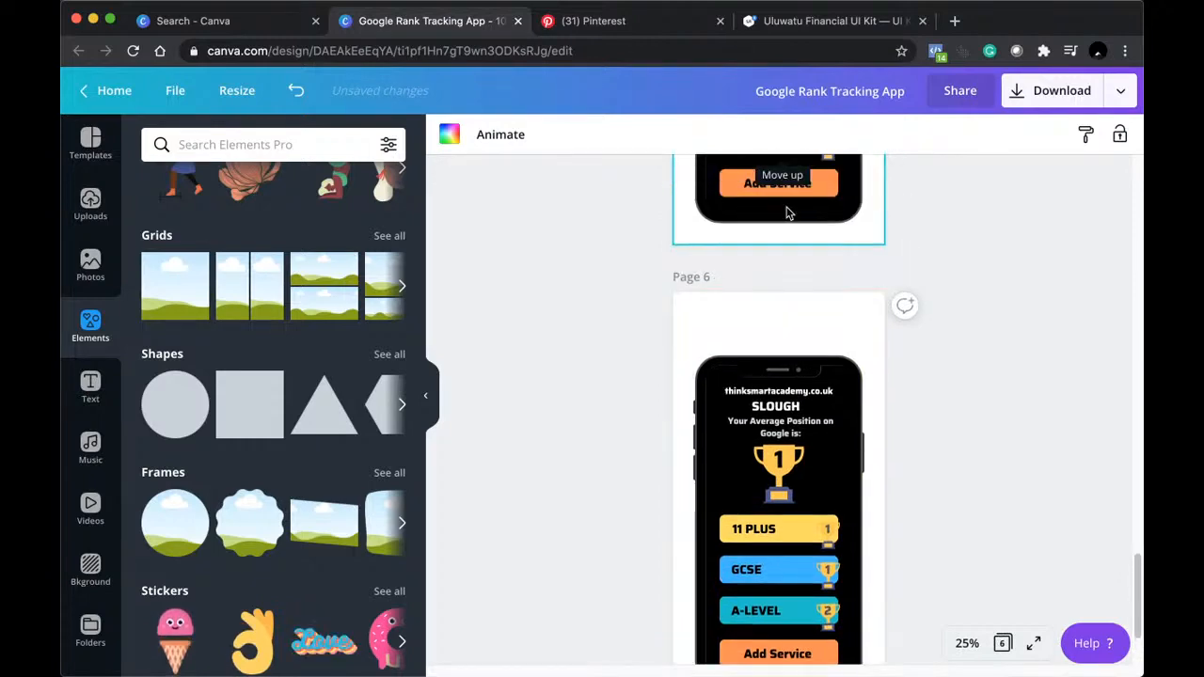
pyautogui.scroll(6, 790, 286)
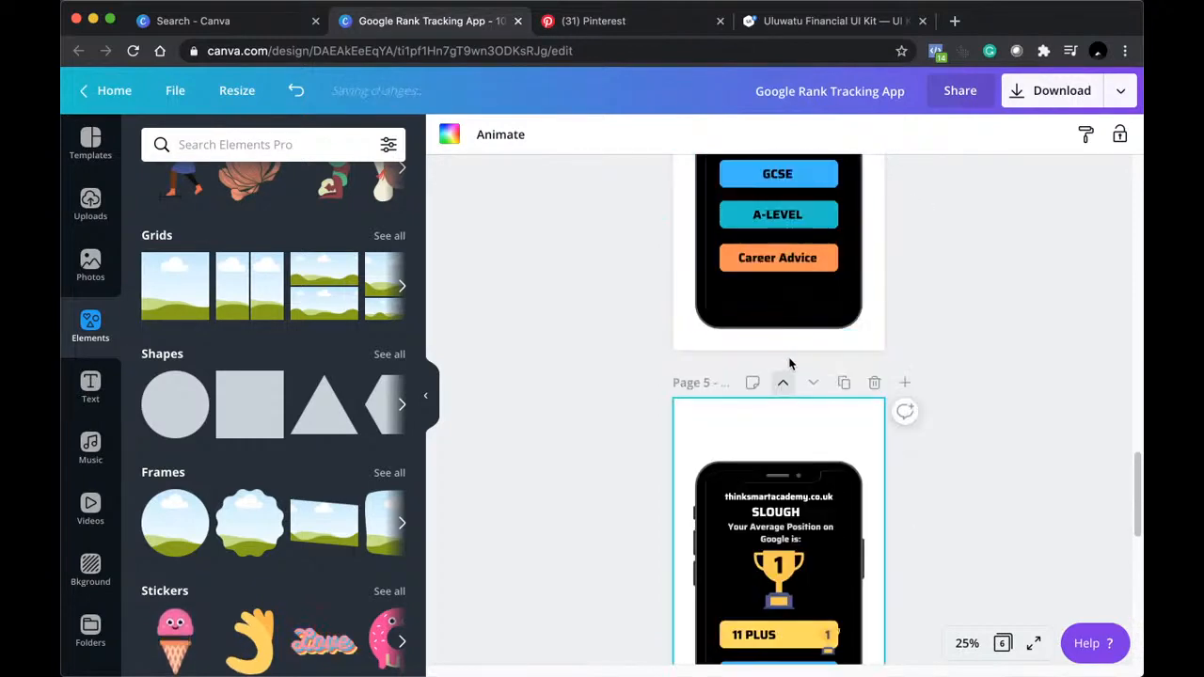
pyautogui.click(786, 387)
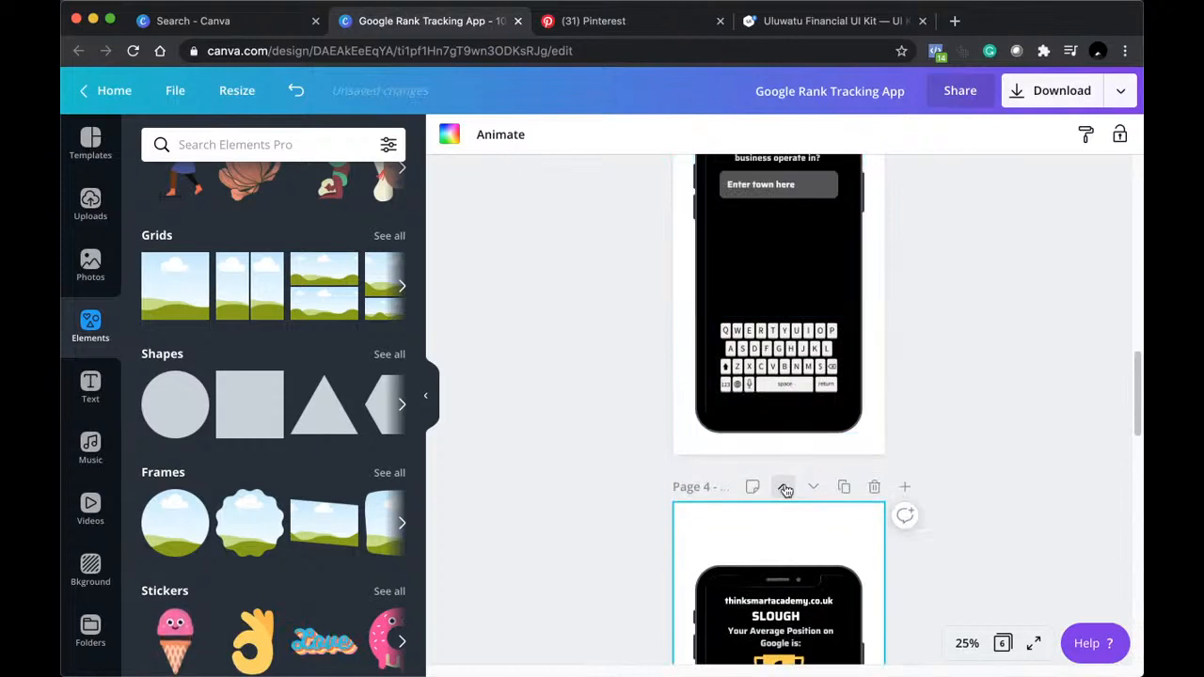
pyautogui.click(784, 489)
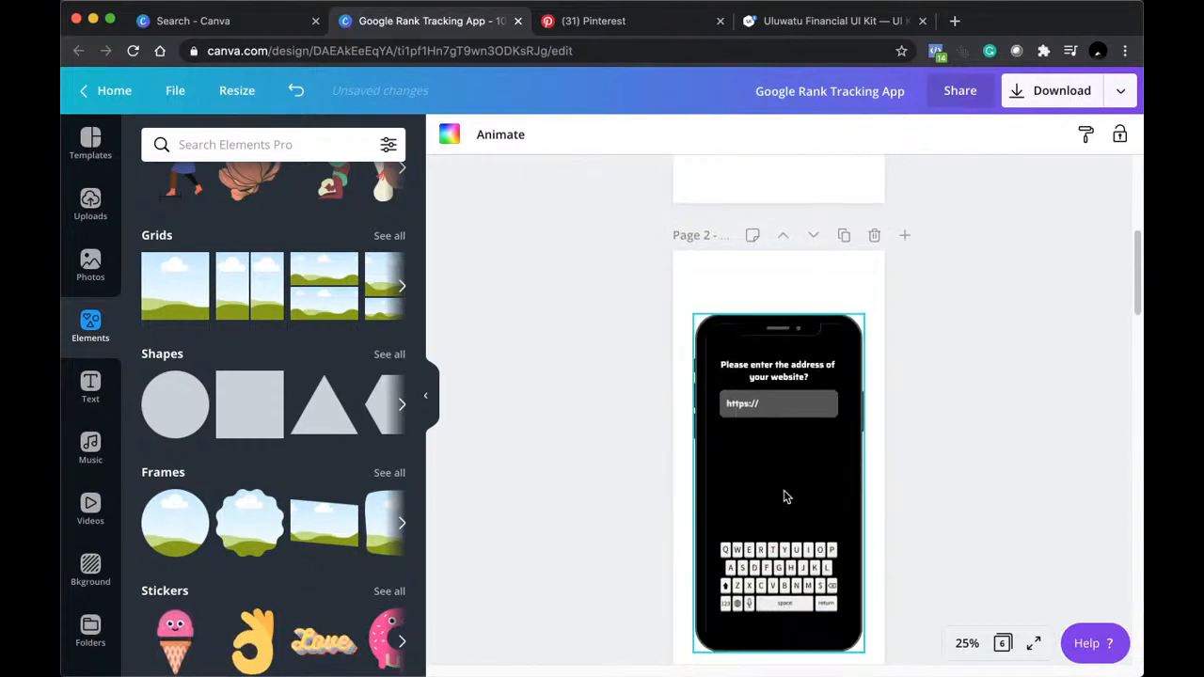
pyautogui.click(785, 351)
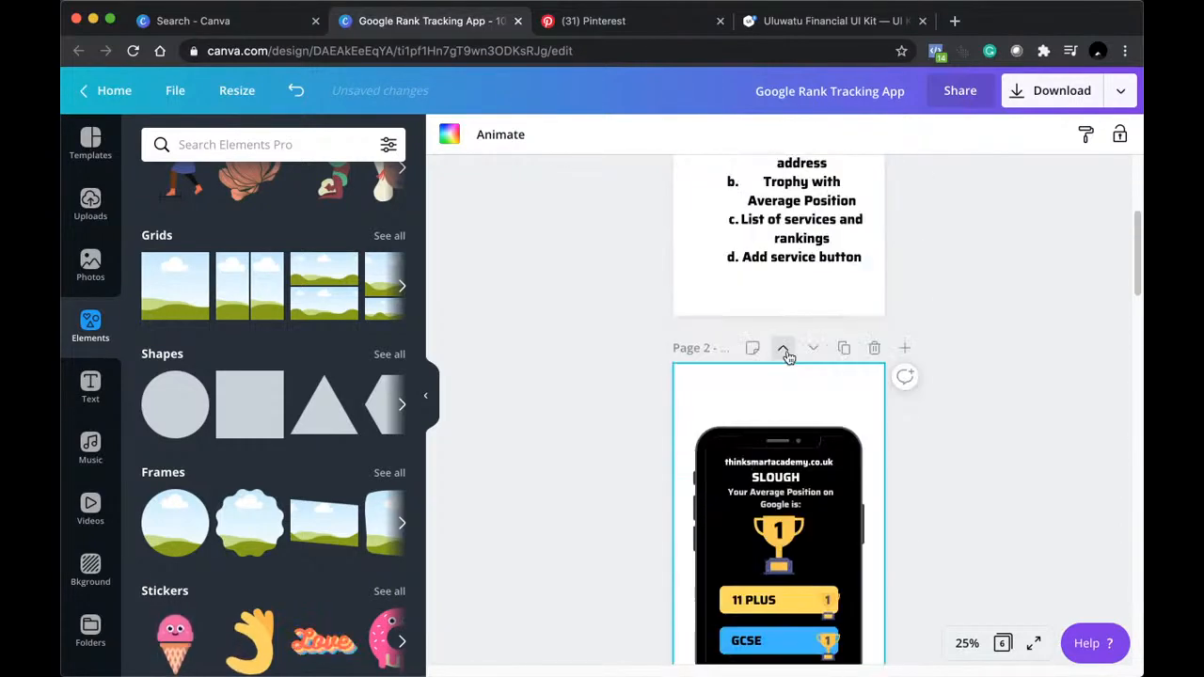
pyautogui.scroll(-4, 788, 357)
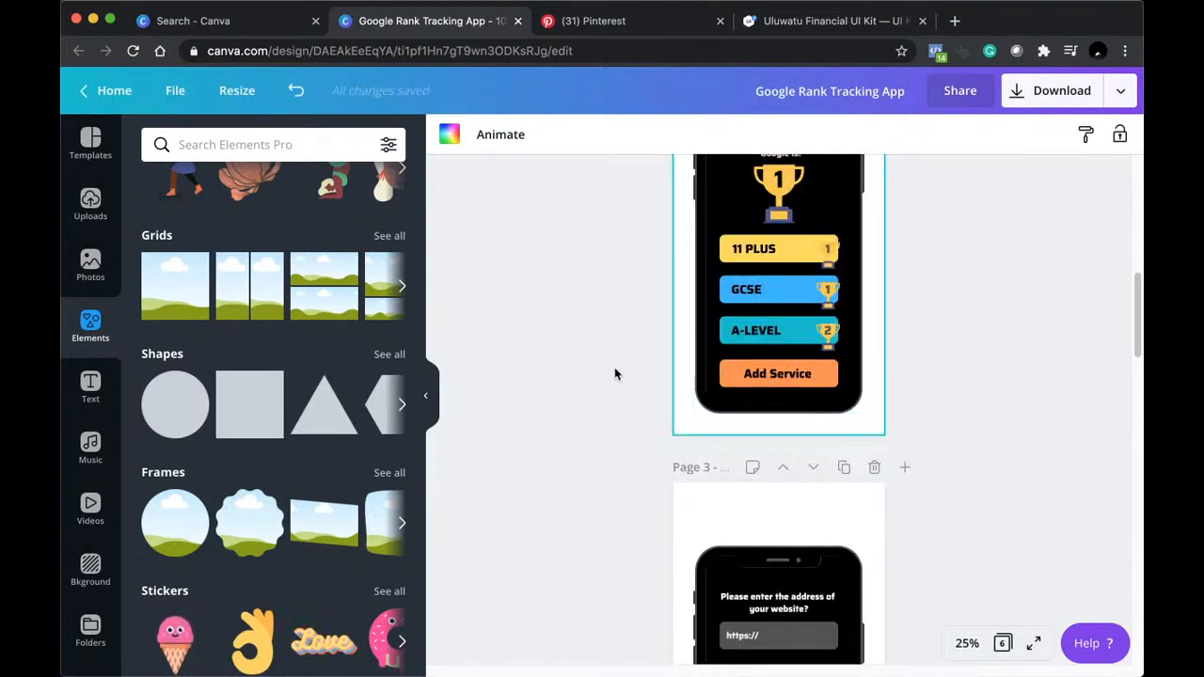
pyautogui.click(615, 375)
pyautogui.scroll(2, 614, 374)
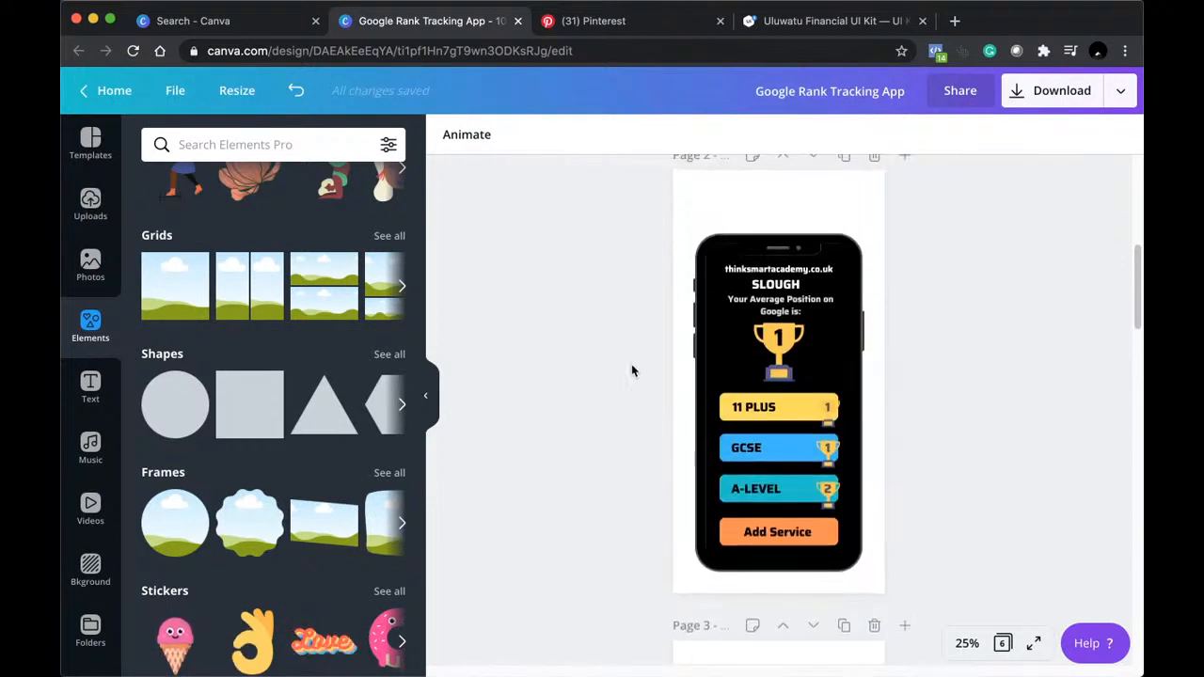
pyautogui.click(776, 284)
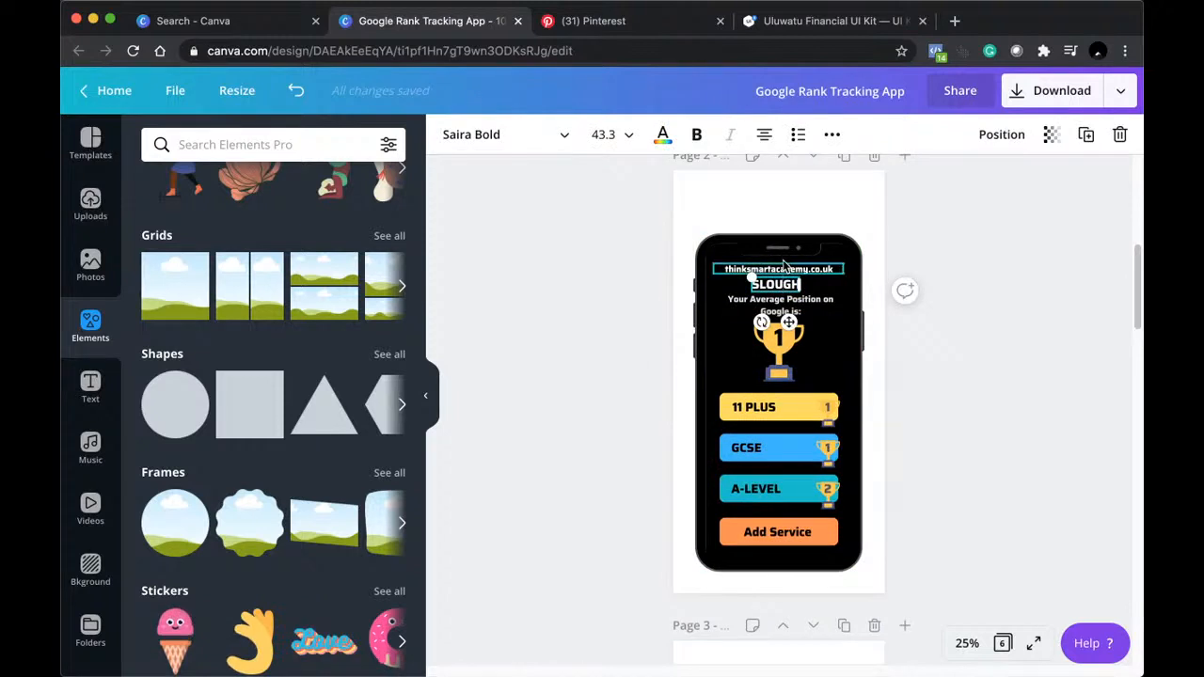
pyautogui.press('Escape')
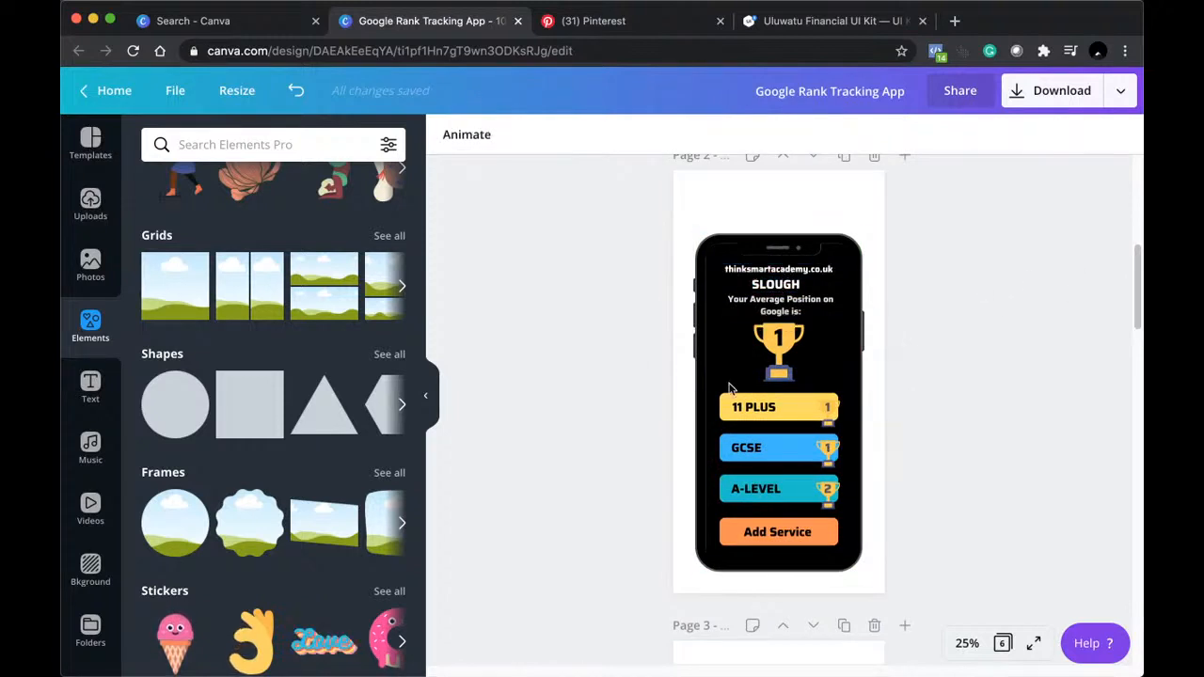
pyautogui.click(780, 340)
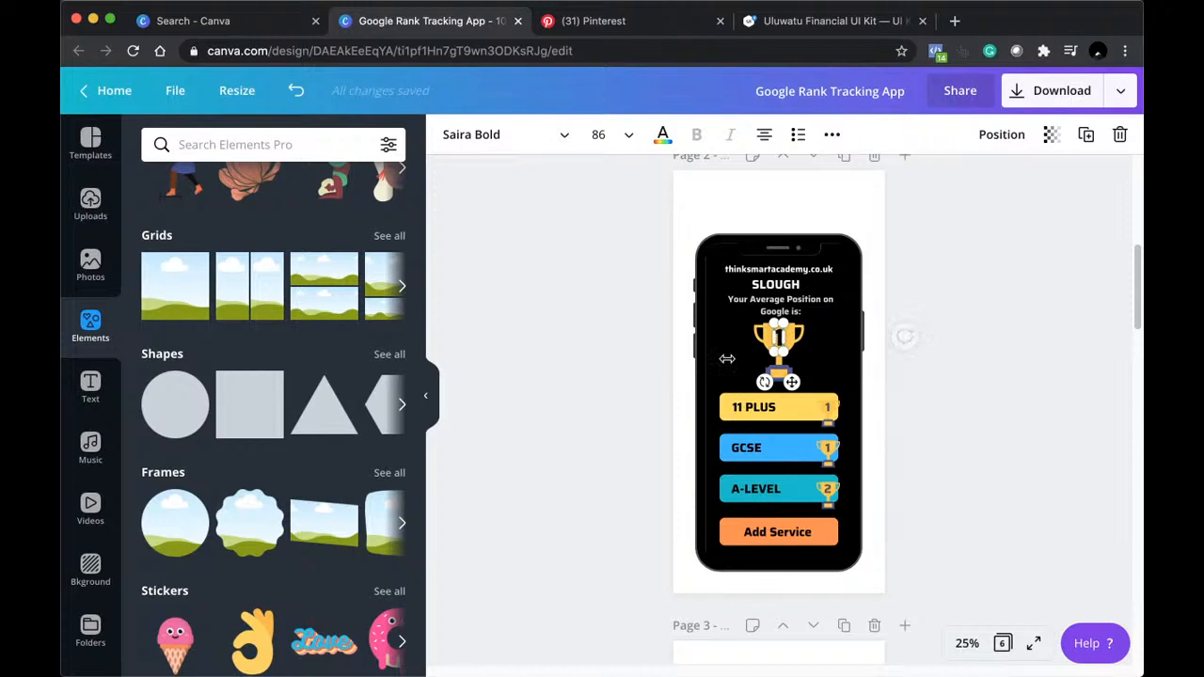
pyautogui.click(634, 395)
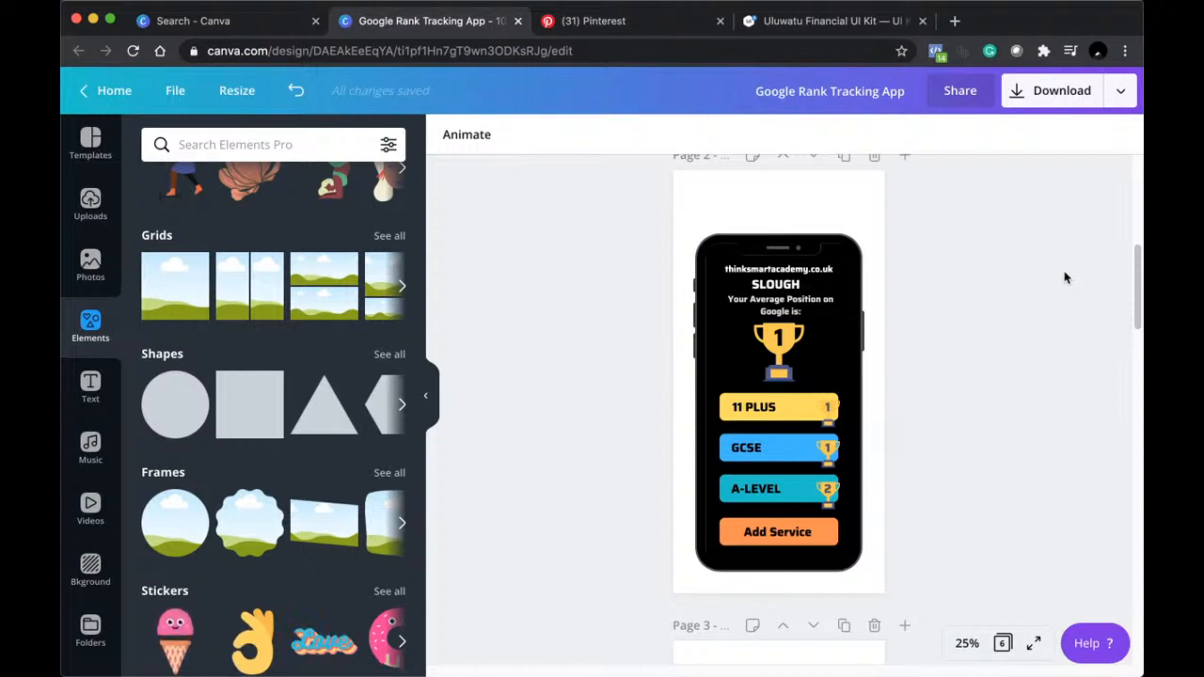
# Delete the small trophy from the 11 PLUS row on page 2.
pyautogui.click(822, 410)
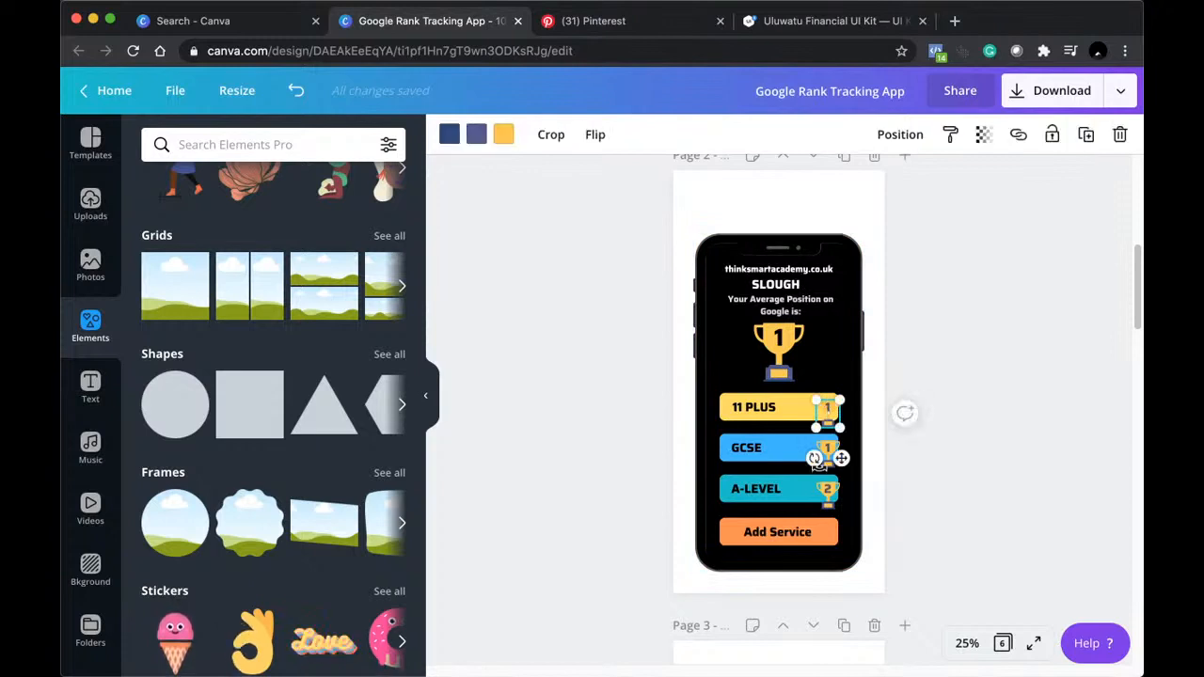
pyautogui.press('Delete')
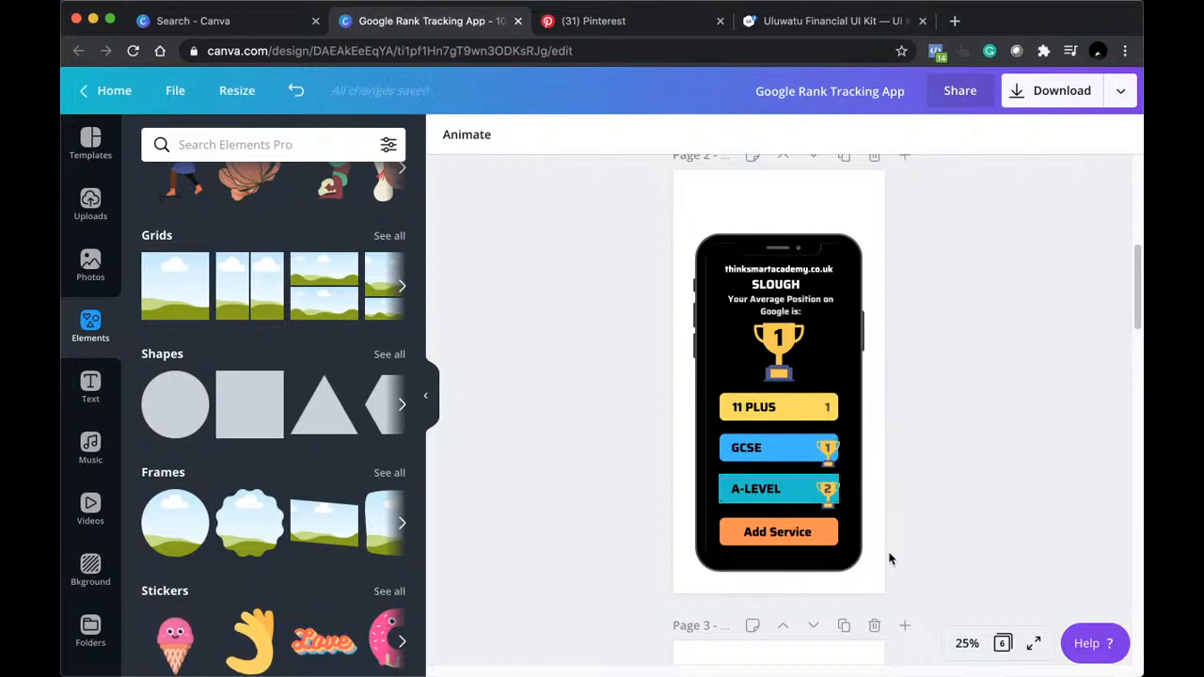
pyautogui.moveTo(973, 570); pyautogui.dragTo(670, 393)
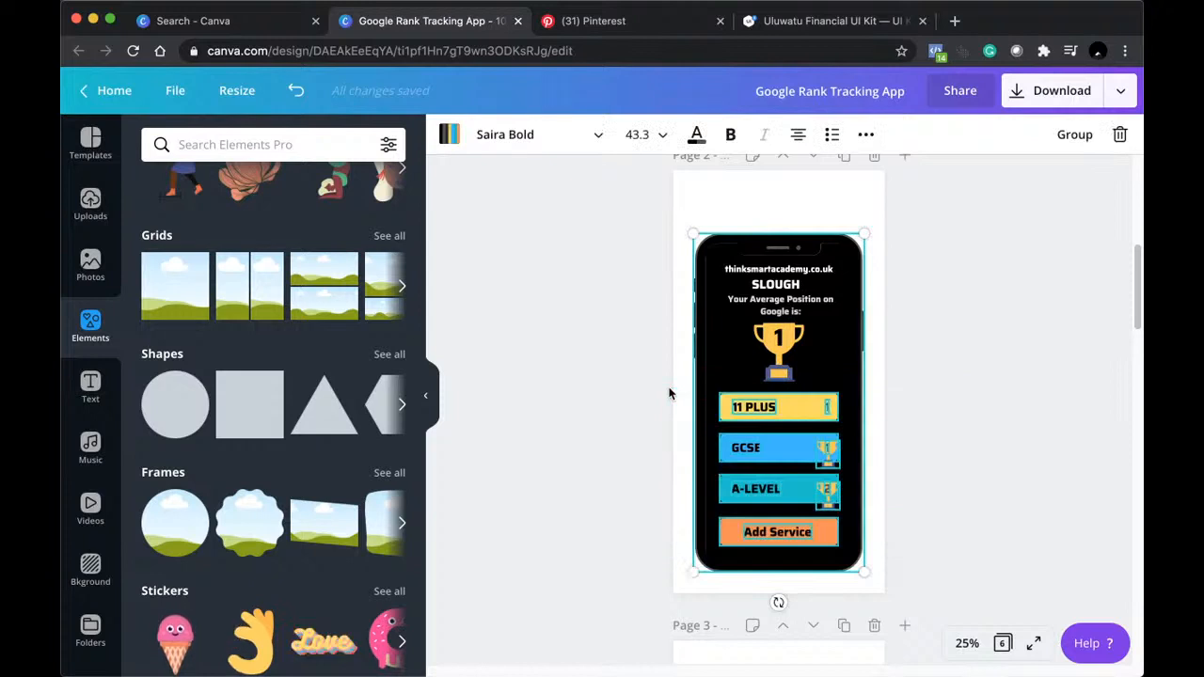
pyautogui.click(1026, 317)
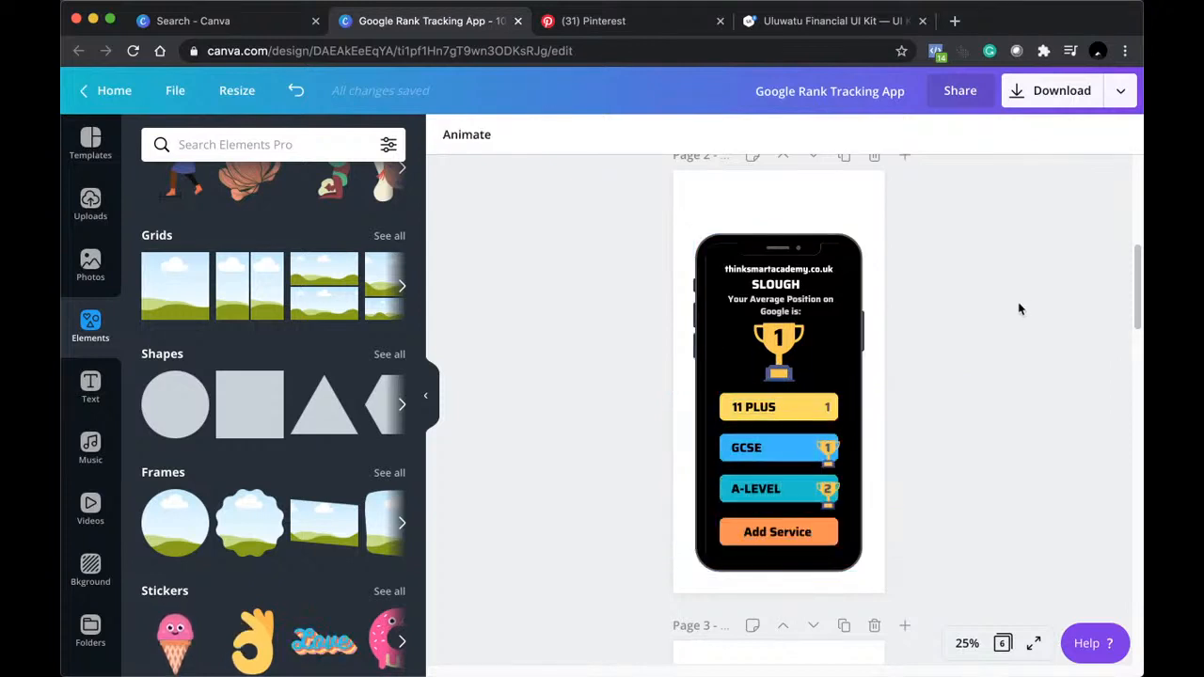
# Delete the website address and the SLOUGH heading from the phone screen on page 2.
pyautogui.click(781, 271)
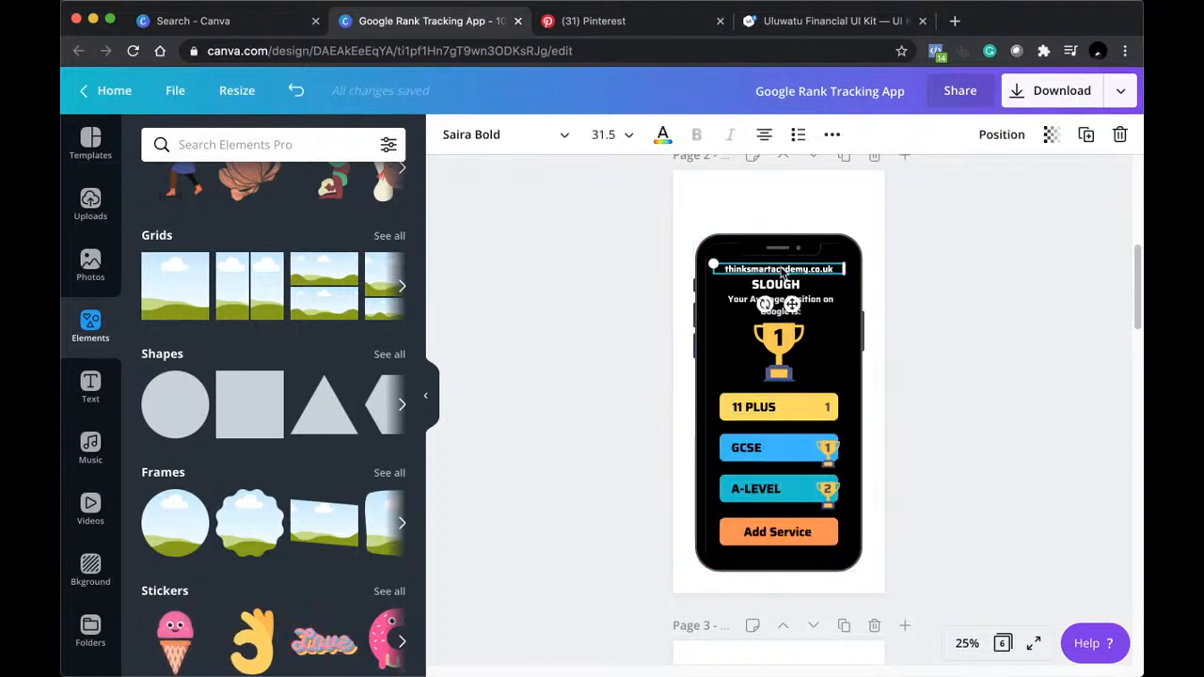
pyautogui.press('Delete')
pyautogui.click(778, 285)
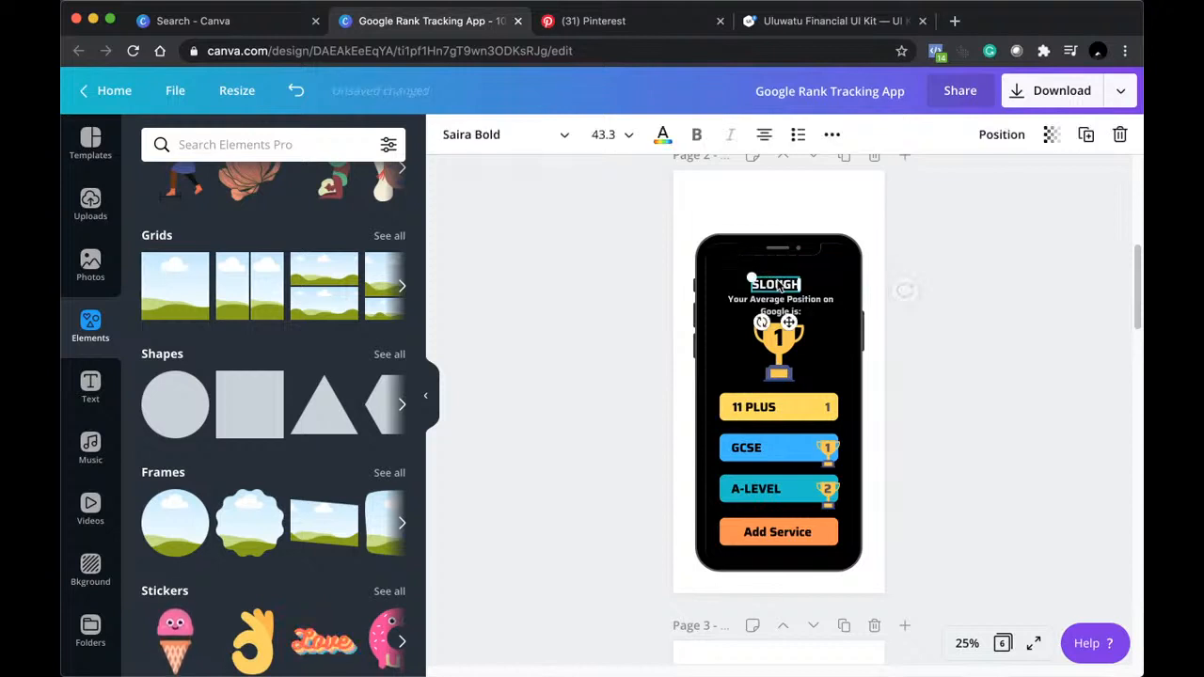
pyautogui.press('Delete')
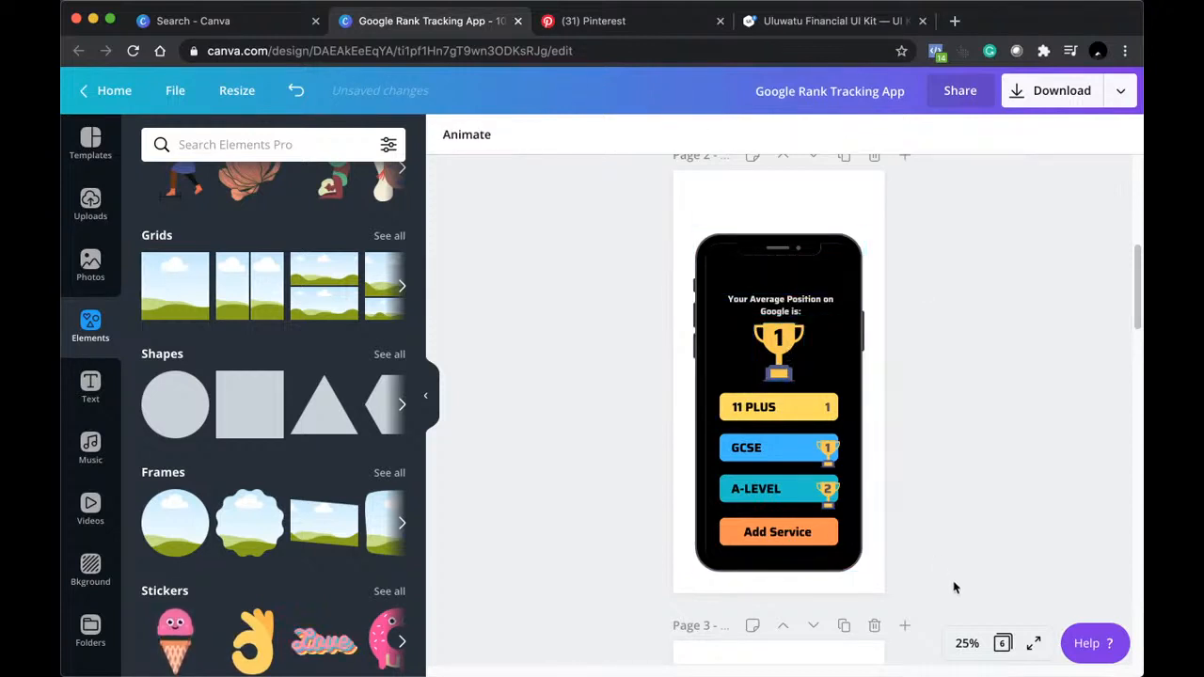
# Try to delete all the service rows on page 2 at once, and undo the deletion.
pyautogui.moveTo(941, 593); pyautogui.dragTo(644, 394)
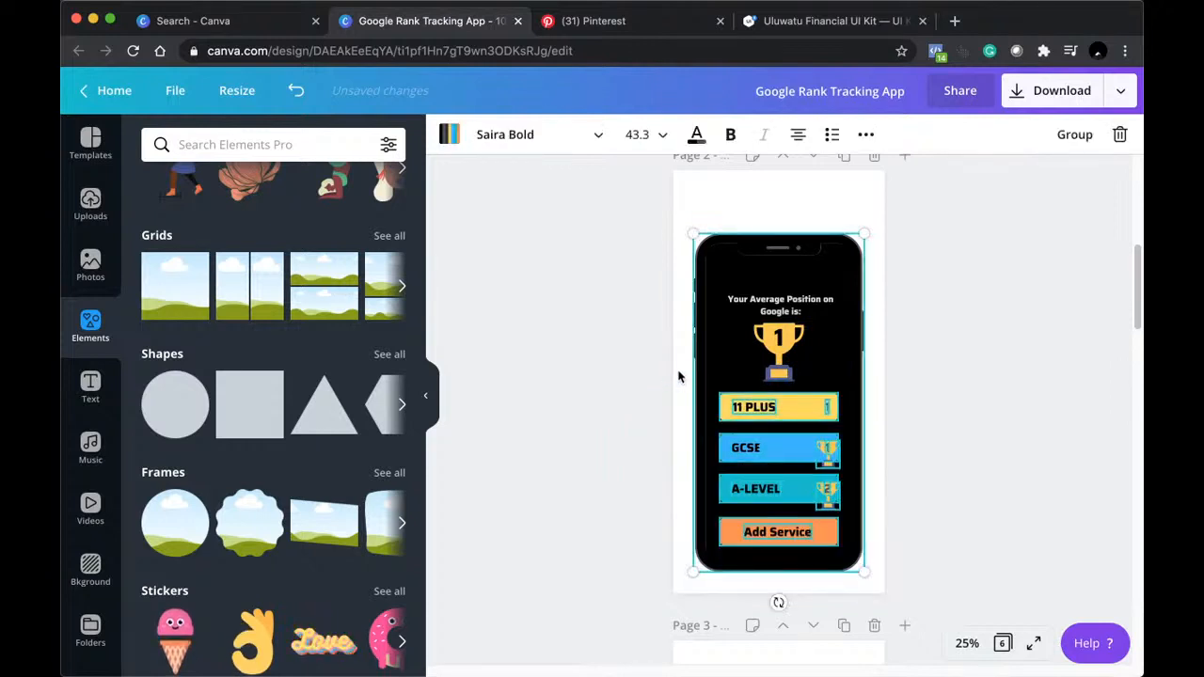
pyautogui.press('Delete')
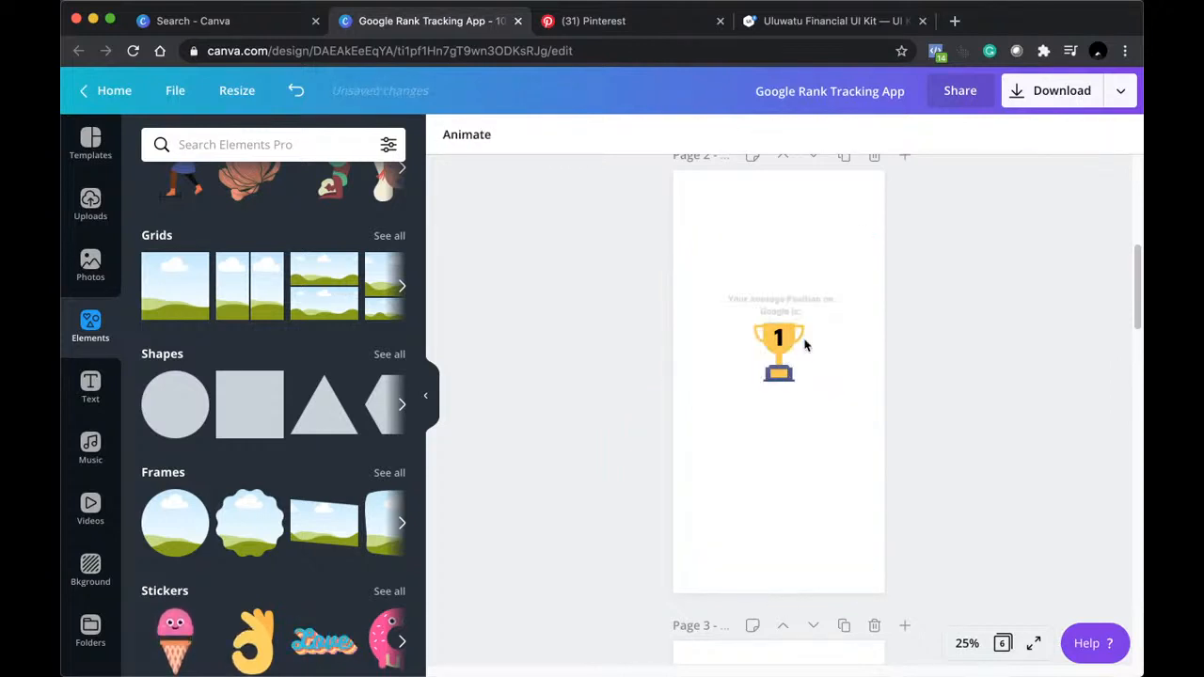
pyautogui.press('super+z')
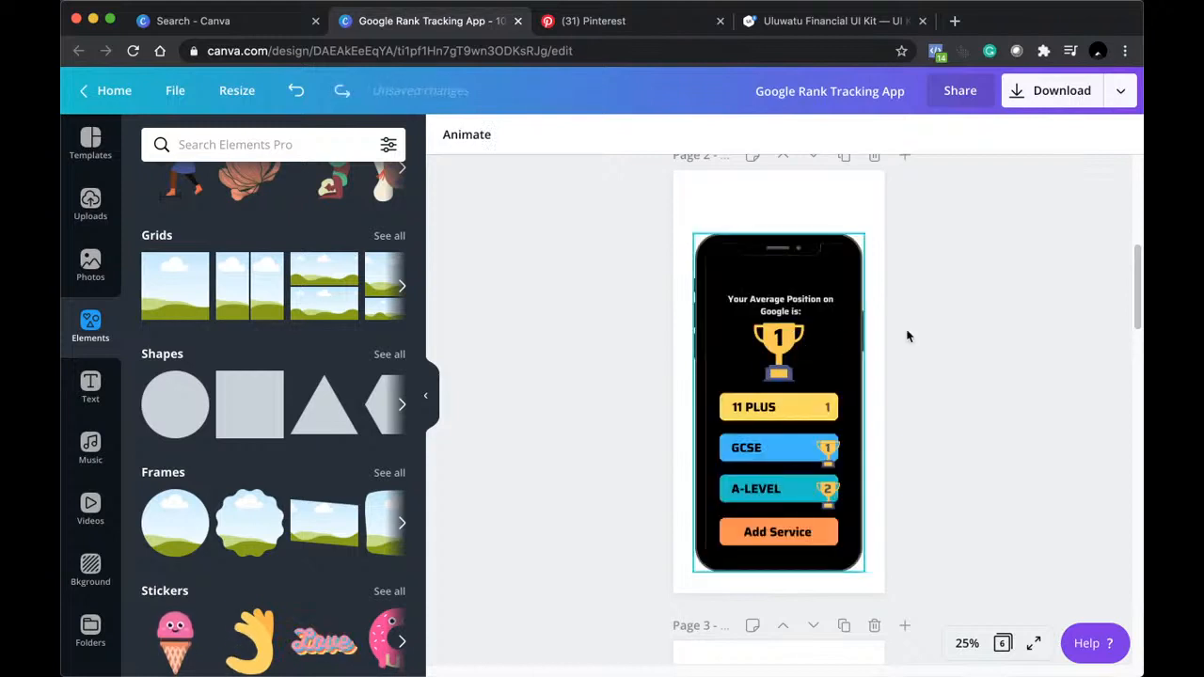
# Delete the Add Service button and the A-LEVEL row with its ranking number from page 2.
pyautogui.click(793, 536)
pyautogui.keyDown('shift'); pyautogui.click(791, 523); pyautogui.keyUp('shift')
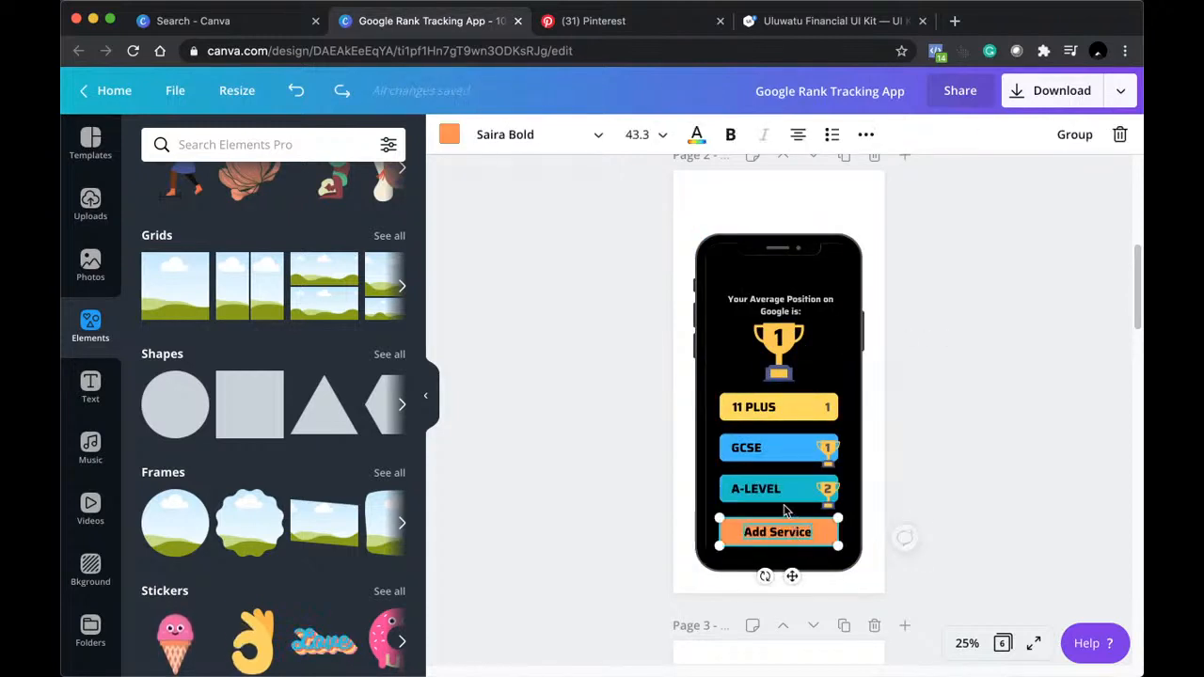
pyautogui.keyDown('shift'); pyautogui.click(803, 494); pyautogui.keyUp('shift')
pyautogui.keyDown('shift'); pyautogui.click(805, 489); pyautogui.keyUp('shift')
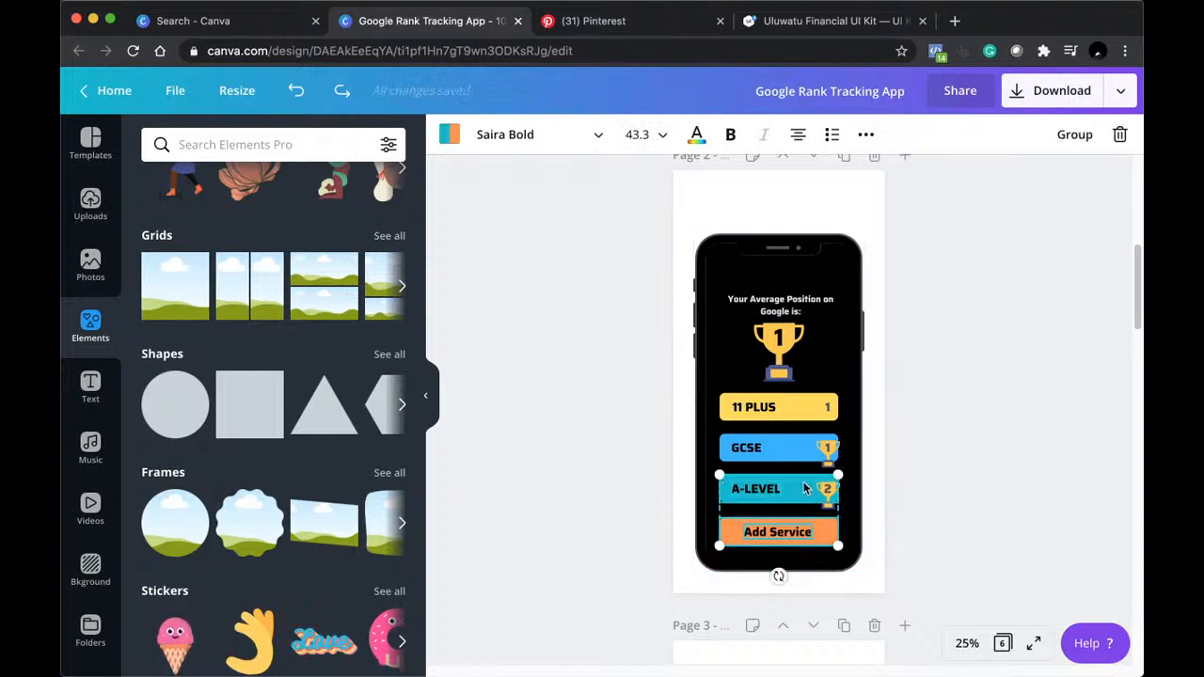
pyautogui.press('Delete')
pyautogui.click(828, 494)
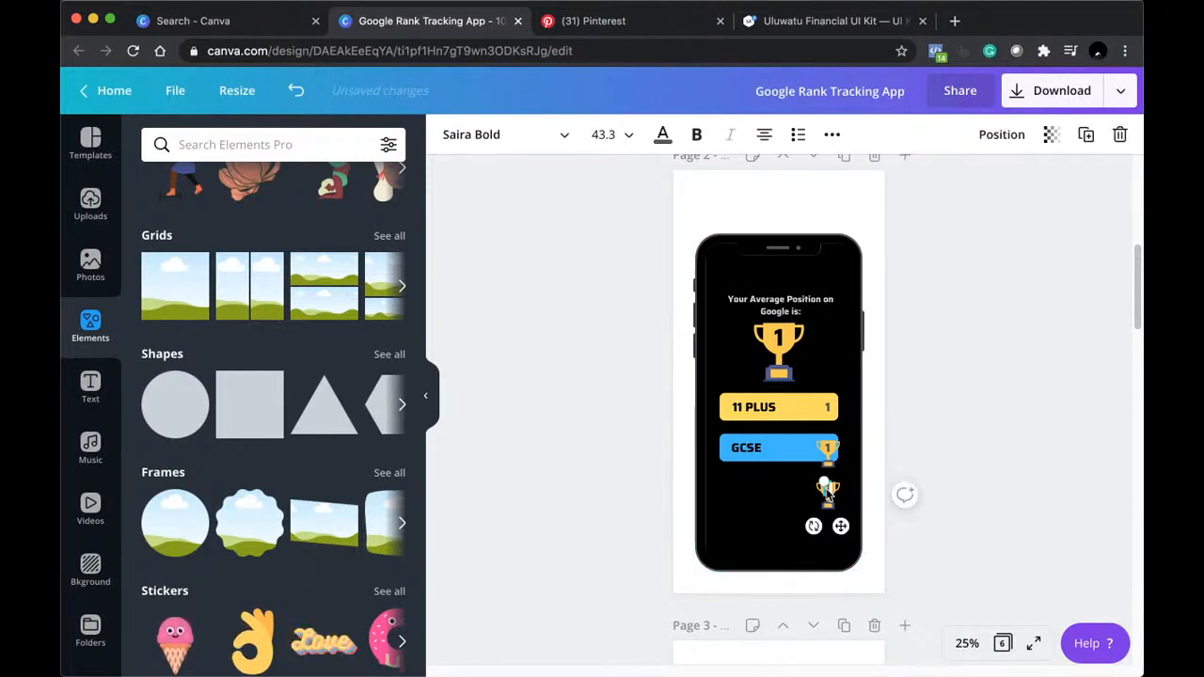
pyautogui.press('Delete')
# Delete the GCSE row from page 2, including its trophy, ranking number, bar and label.
pyautogui.click(827, 448)
pyautogui.press('Delete')
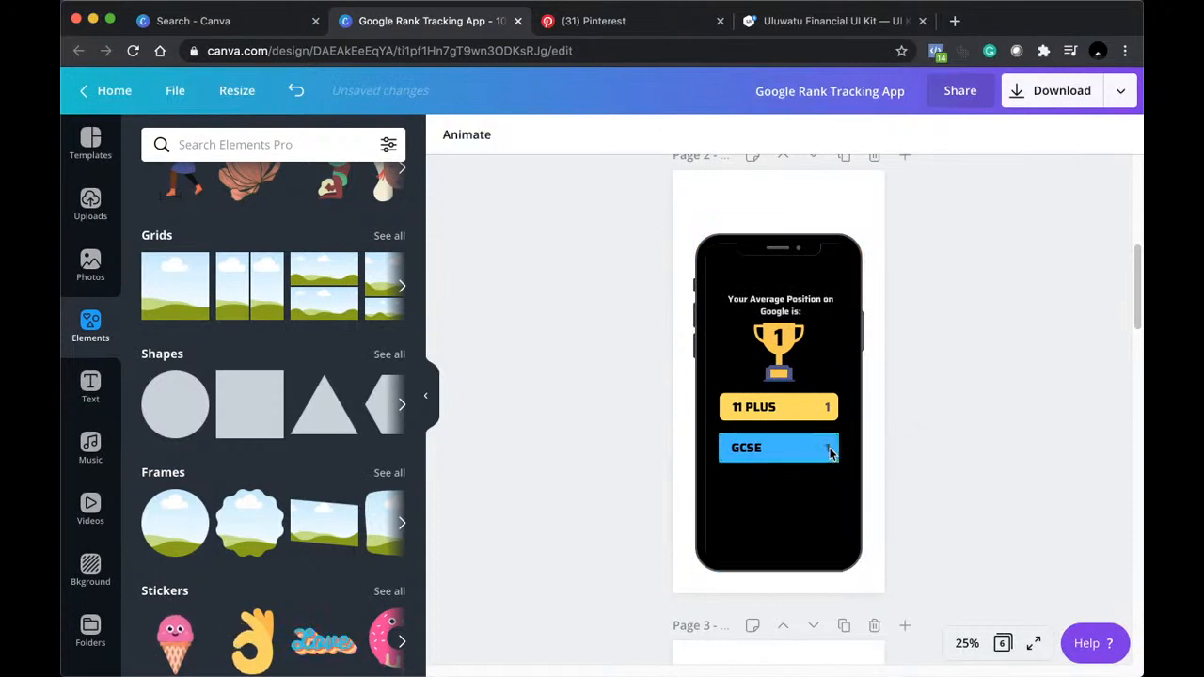
pyautogui.click(826, 448)
pyautogui.press('Escape')
pyautogui.click(824, 449)
pyautogui.press('Delete')
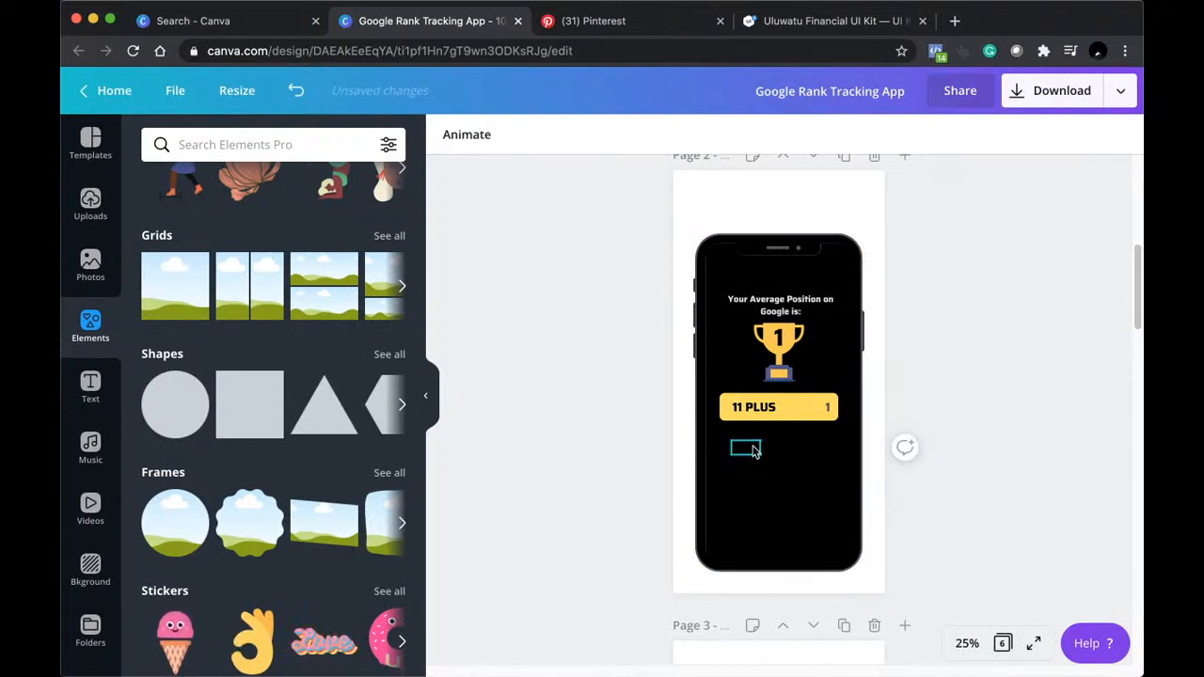
pyautogui.click(757, 446)
pyautogui.press('Delete')
# Delete the 11 PLUS label, its yellow bar and its ranking number from page 2.
pyautogui.click(760, 408)
pyautogui.press('Delete')
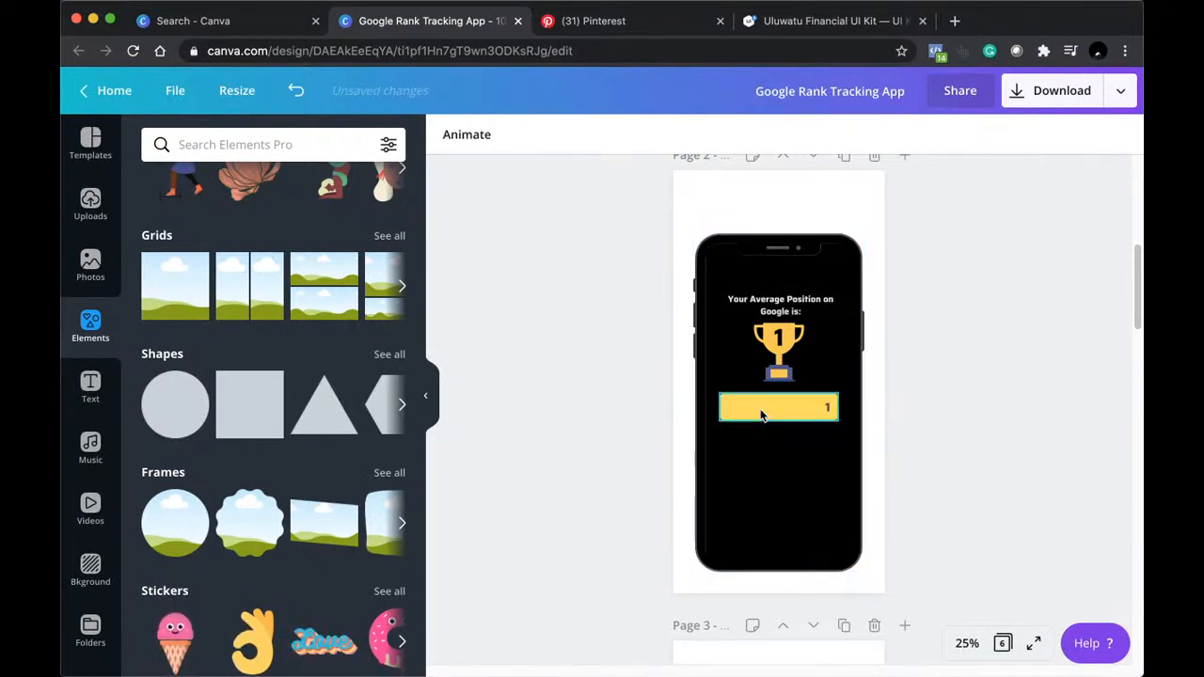
pyautogui.click(799, 419)
pyautogui.press('Delete')
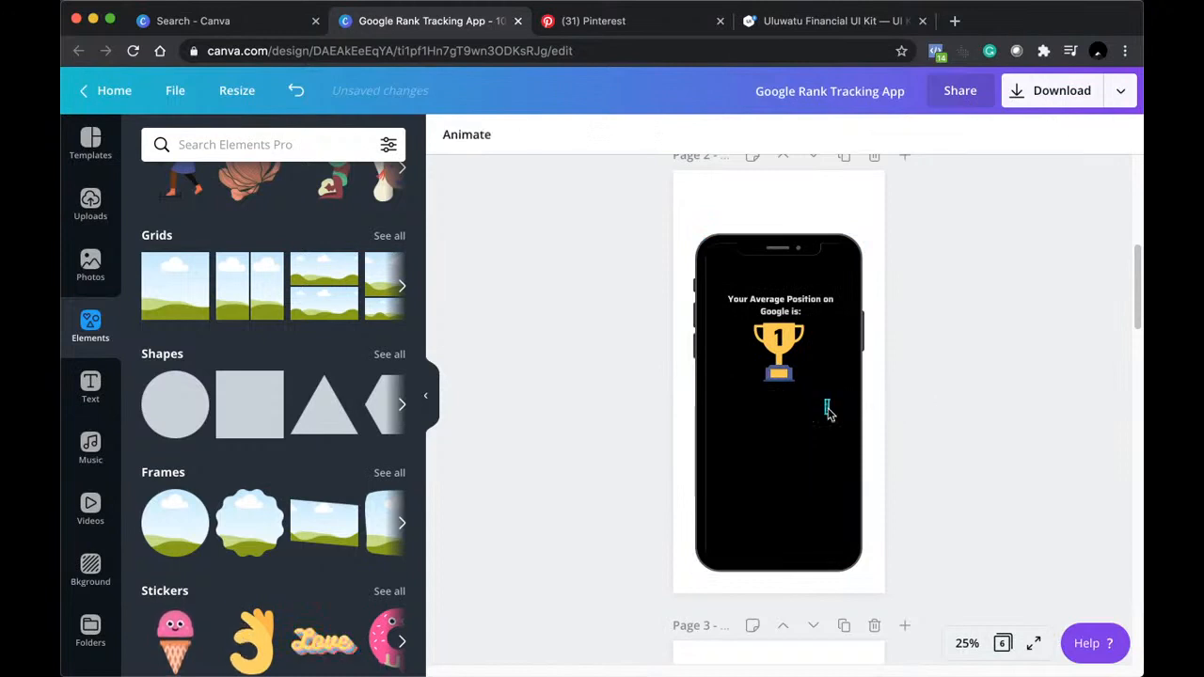
pyautogui.click(828, 407)
pyautogui.press('Delete')
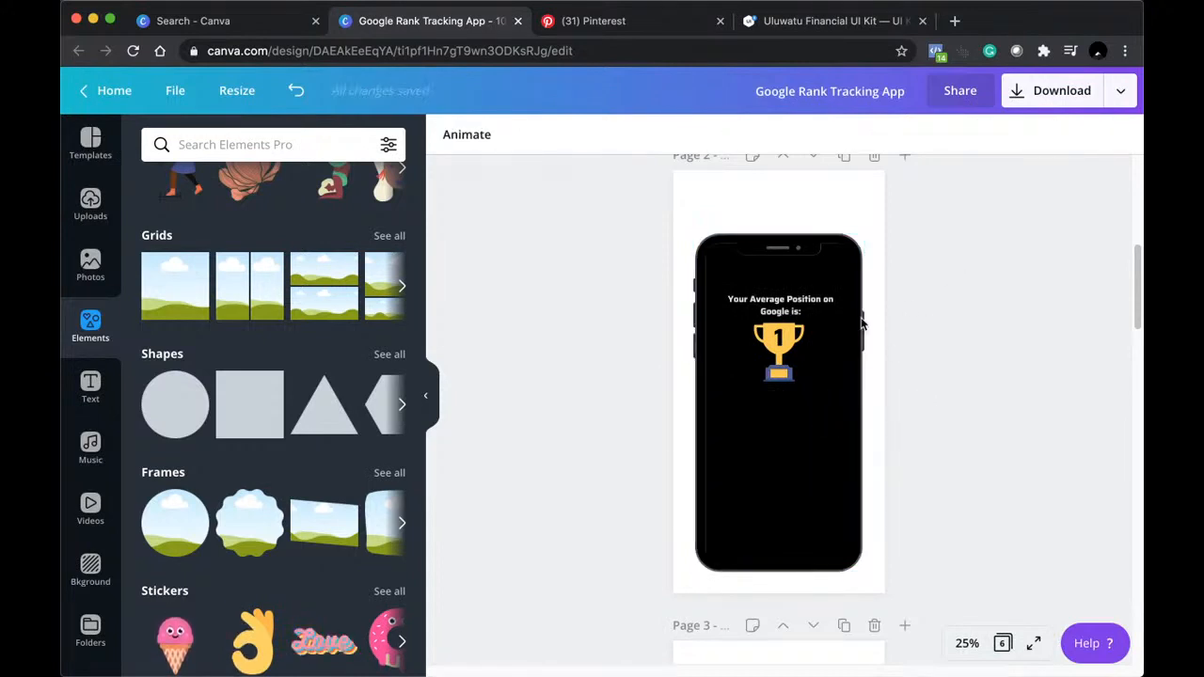
pyautogui.click(781, 337)
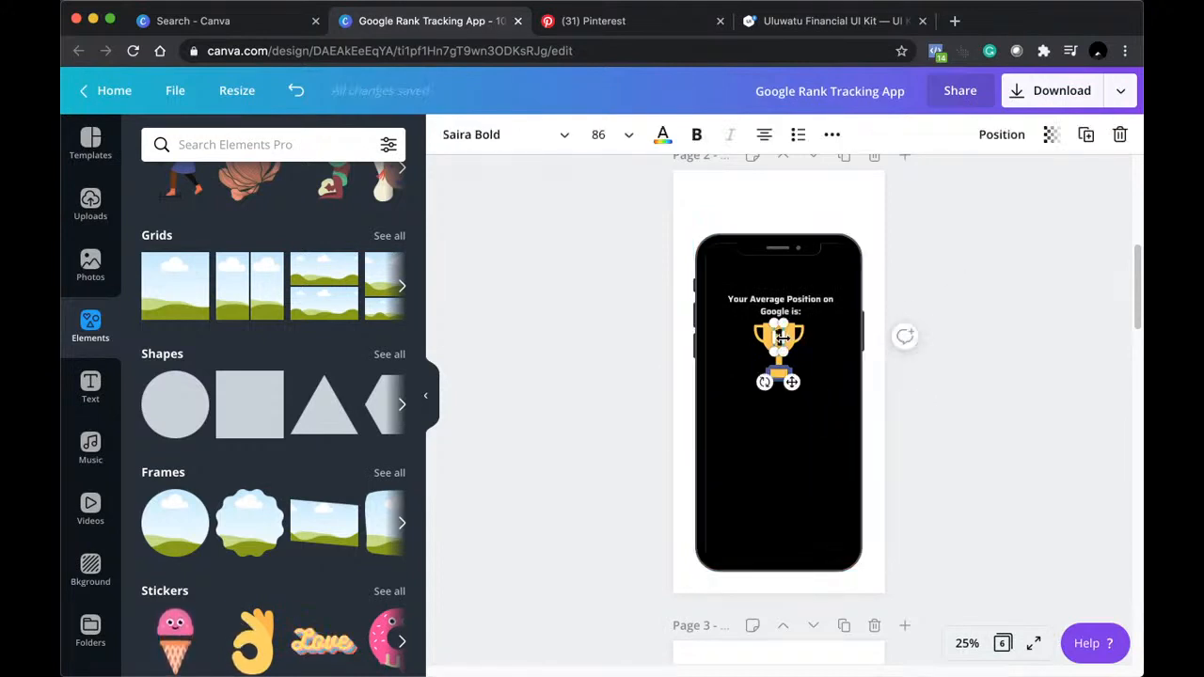
pyautogui.press('Delete')
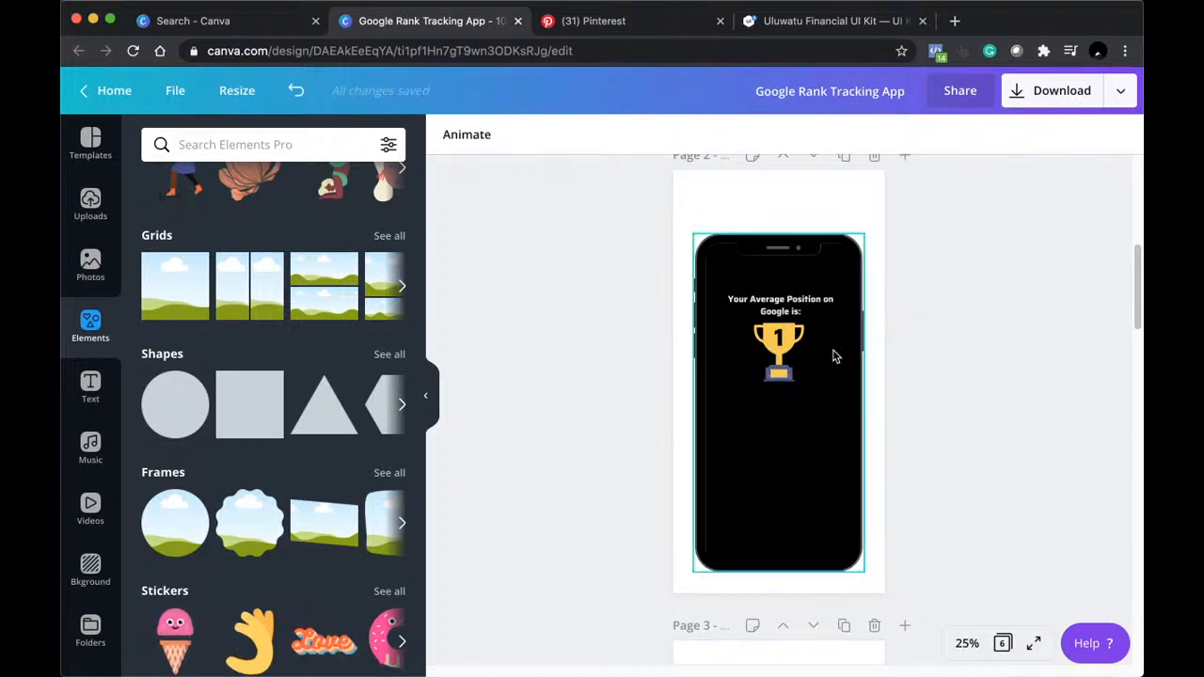
# Move the trophy and its number 1 together down toward the middle of the phone screen on page 2.
pyautogui.click(779, 347)
pyautogui.press('super+z')
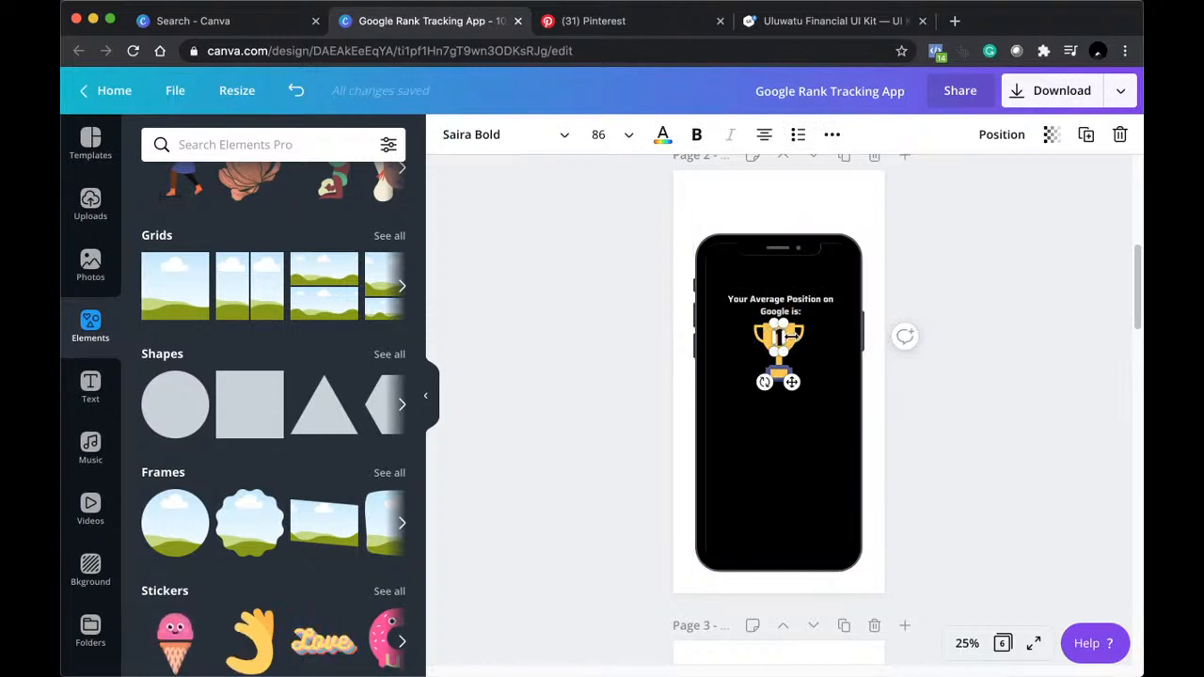
pyautogui.press('Escape')
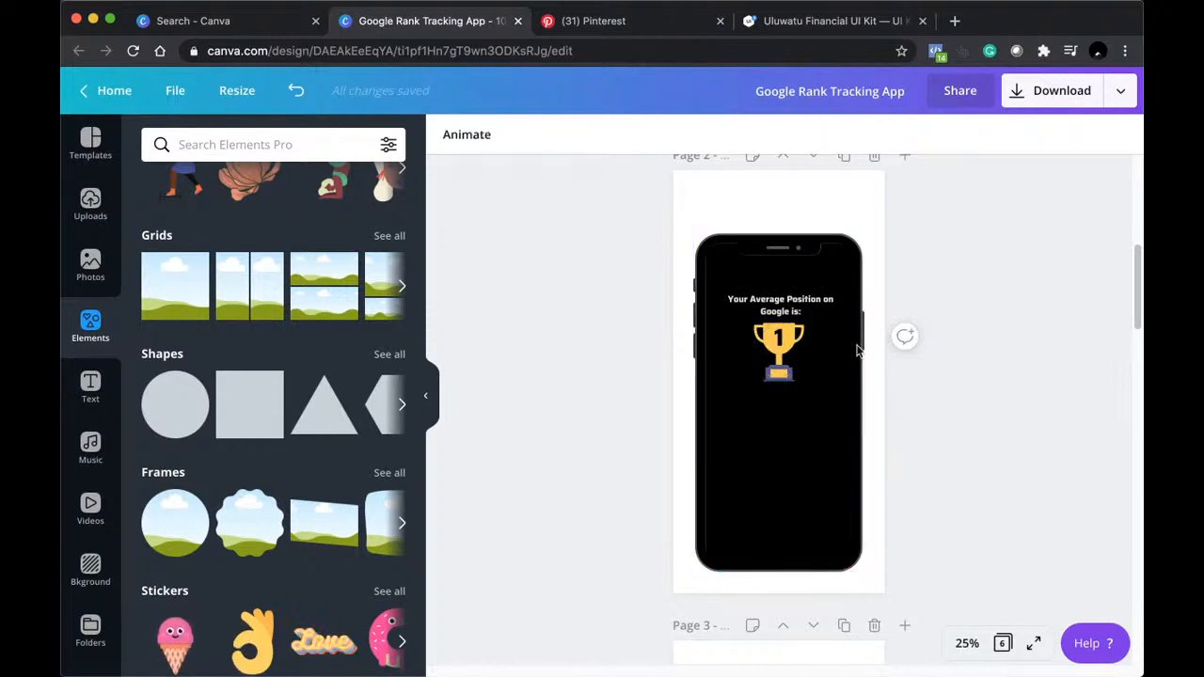
pyautogui.click(790, 341)
pyautogui.keyDown('shift'); pyautogui.click(780, 340); pyautogui.keyUp('shift')
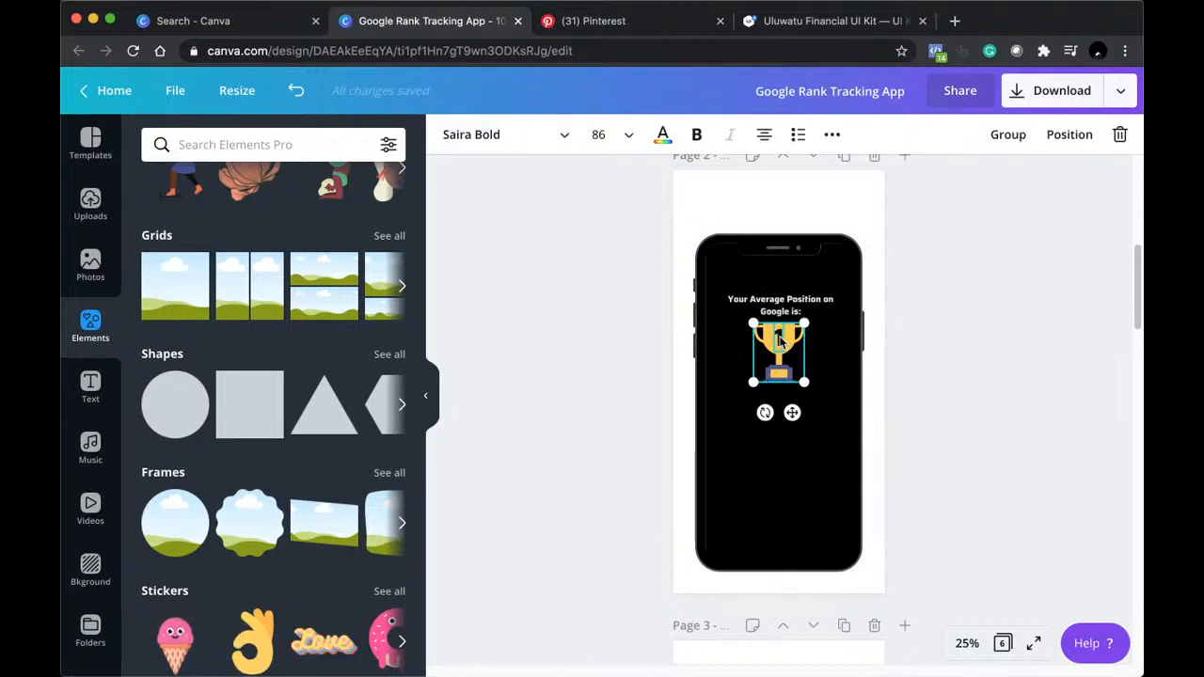
pyautogui.moveTo(781, 353); pyautogui.dragTo(779, 389)
# Move the average-position heading down to just above the trophy and replace its text with "KEEP TRACK OF YOUR POSITION ON GOOGLE".
pyautogui.click(786, 310)
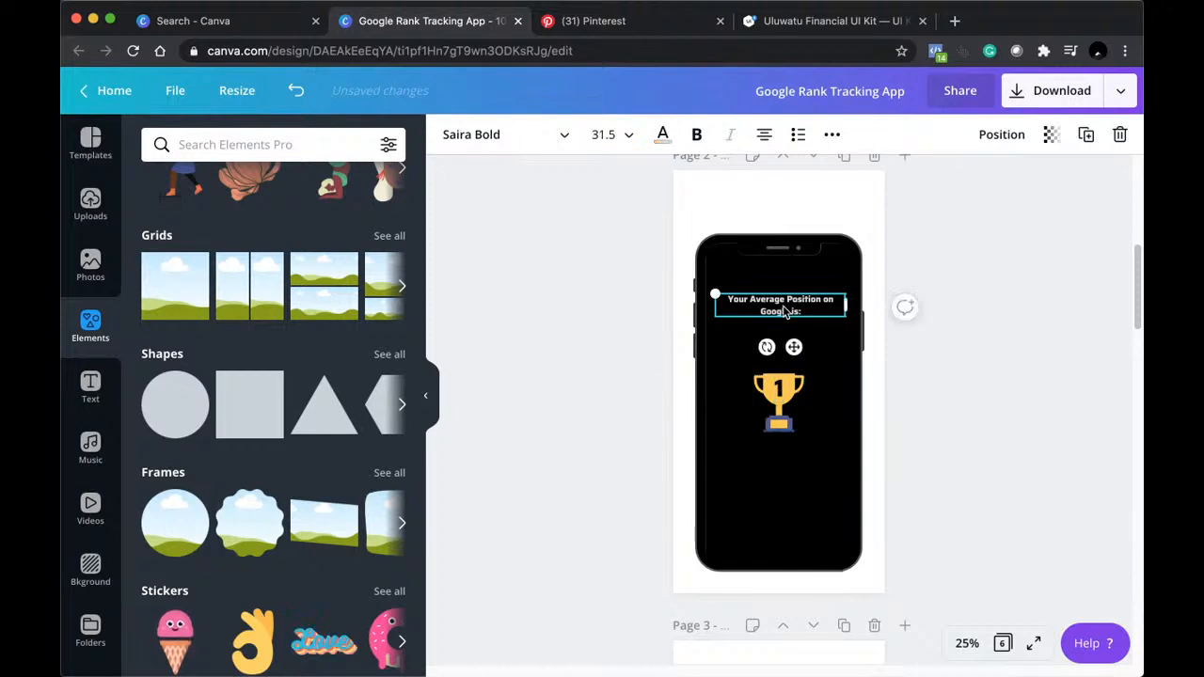
pyautogui.moveTo(783, 337); pyautogui.dragTo(784, 365)
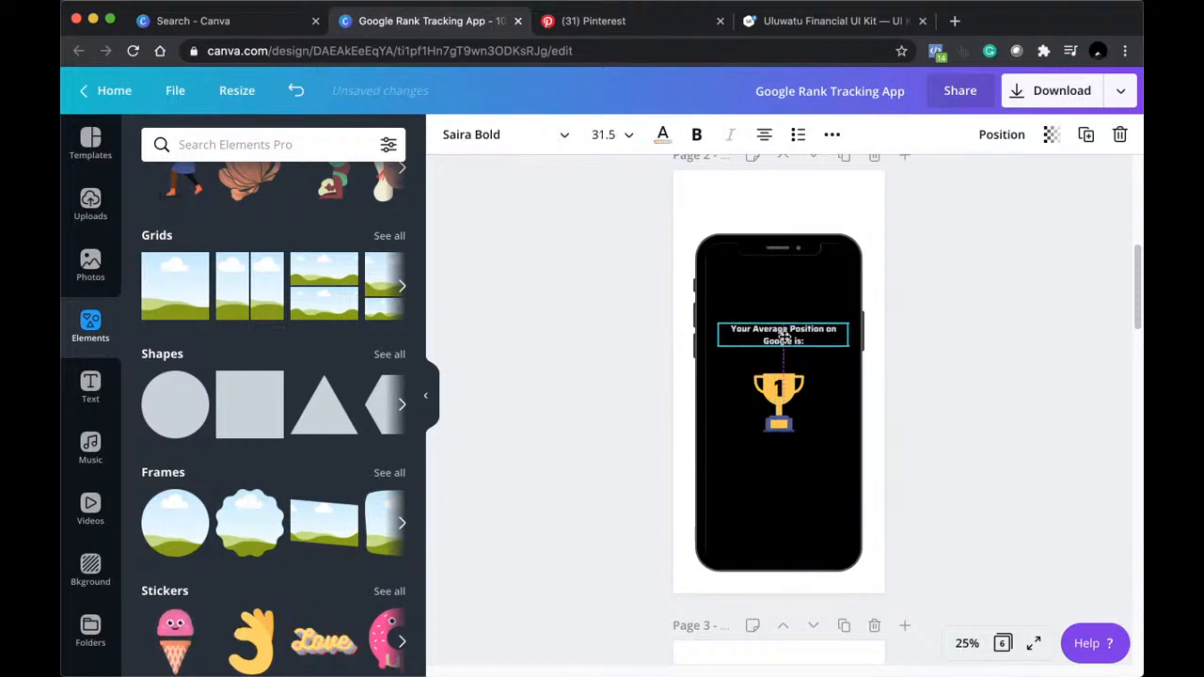
pyautogui.doubleClick(787, 341)
pyautogui.click(815, 340)
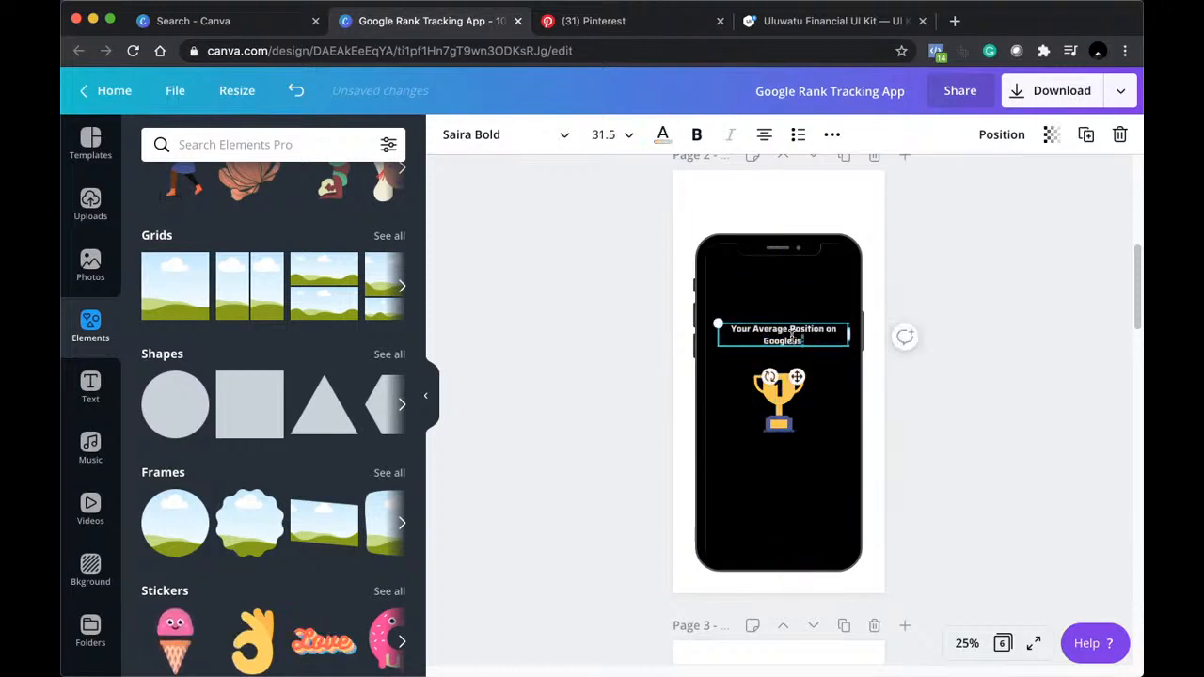
pyautogui.press('super+a')
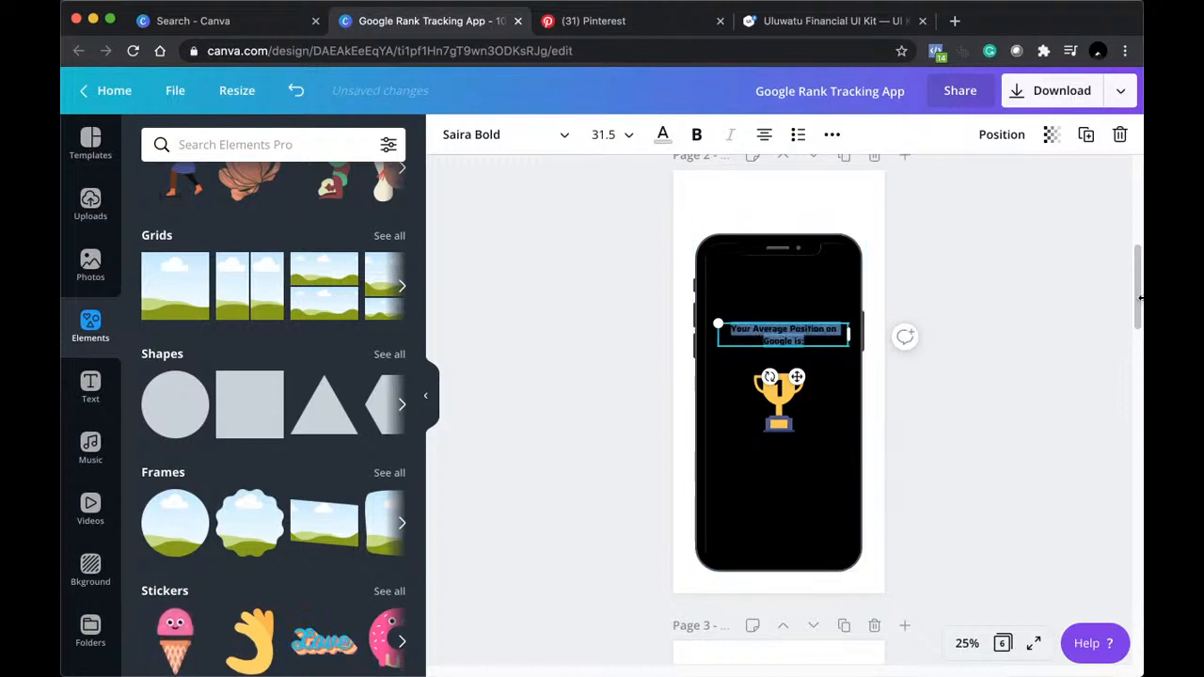
pyautogui.write('kEE')
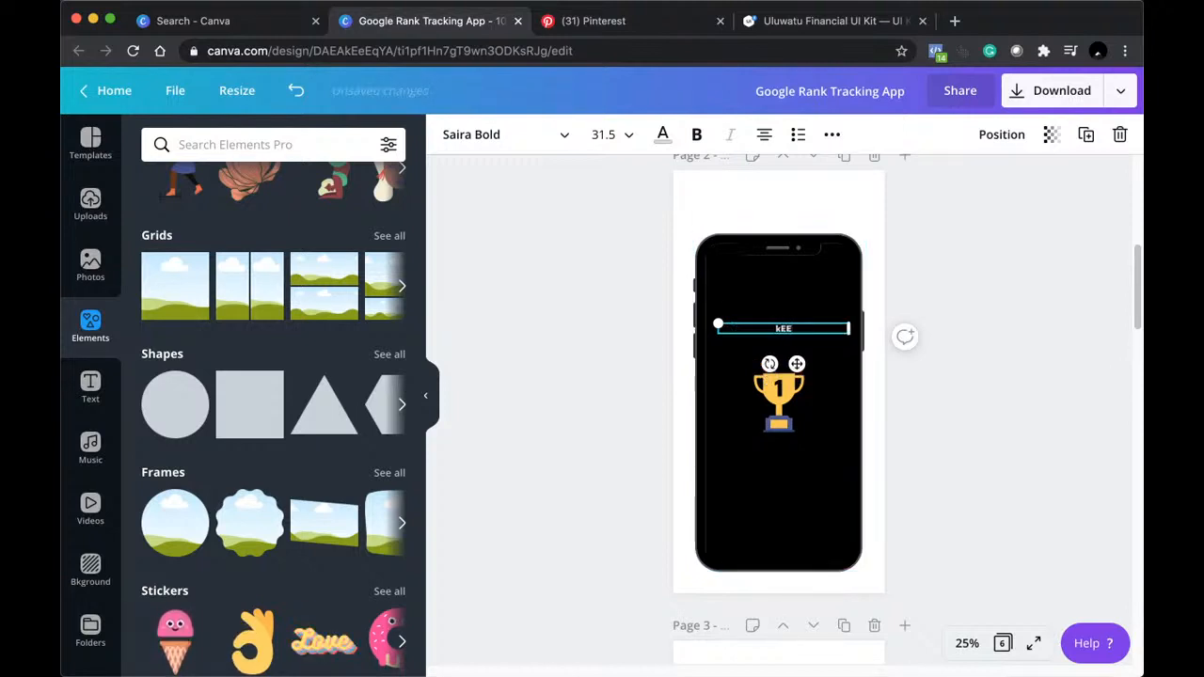
pyautogui.press('BackSpace')
pyautogui.press('BackSpace')
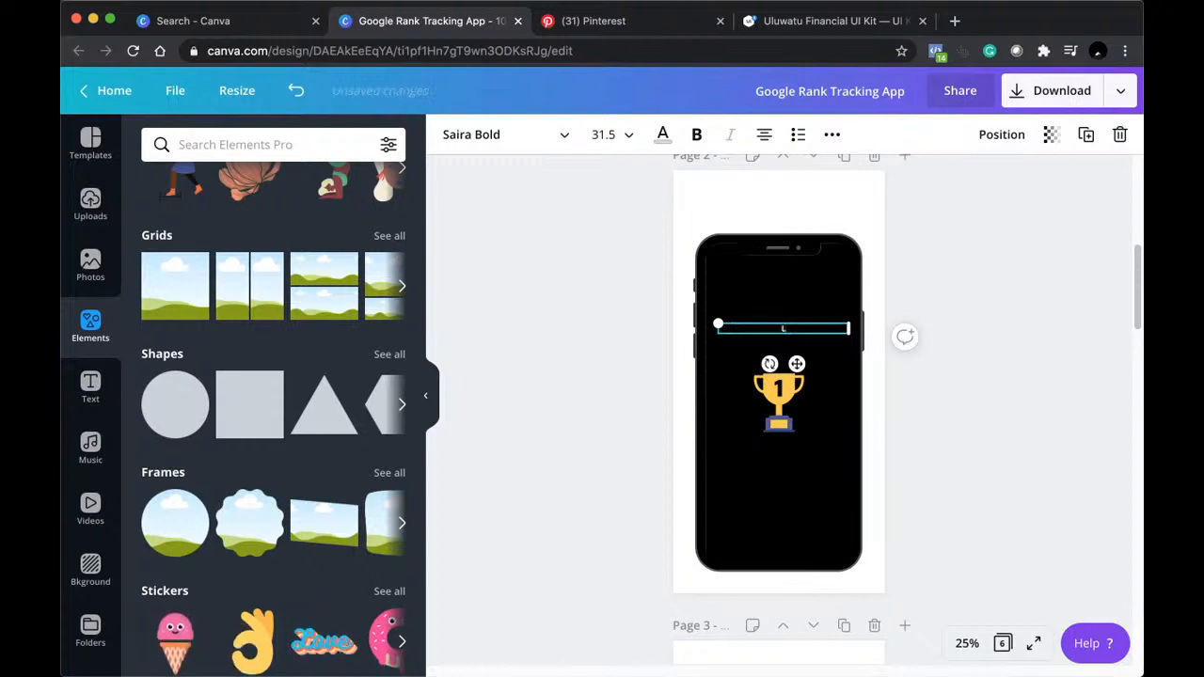
pyautogui.write('EP')
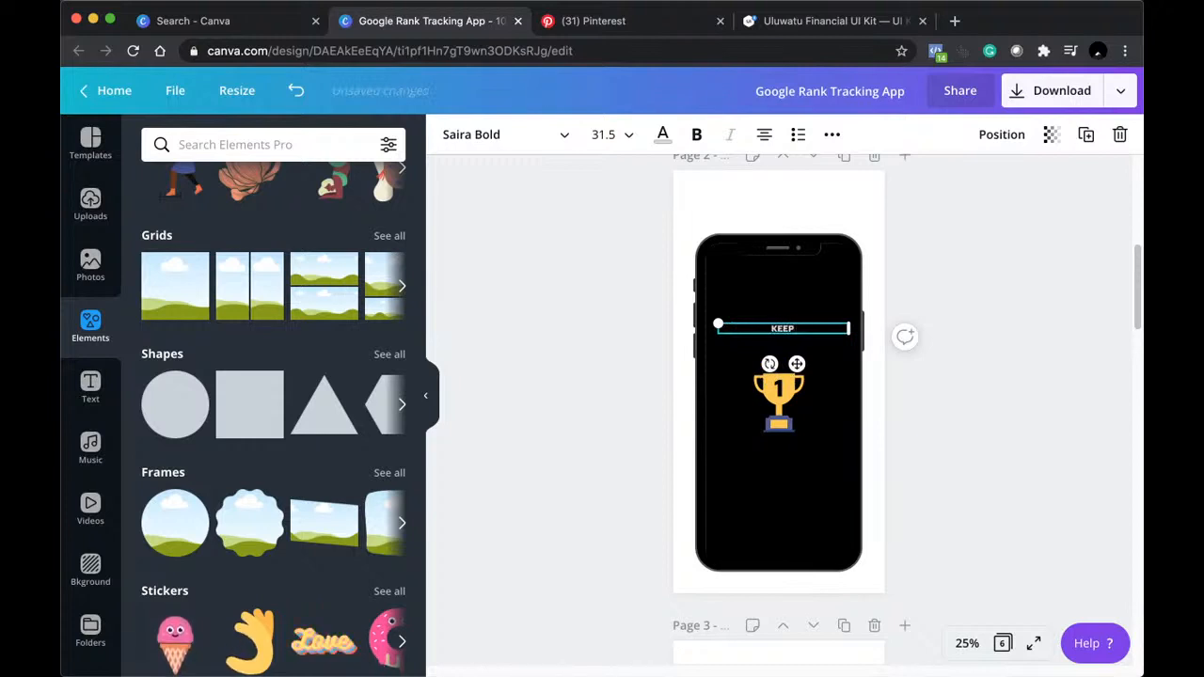
pyautogui.write(' TRACK OF YOU')
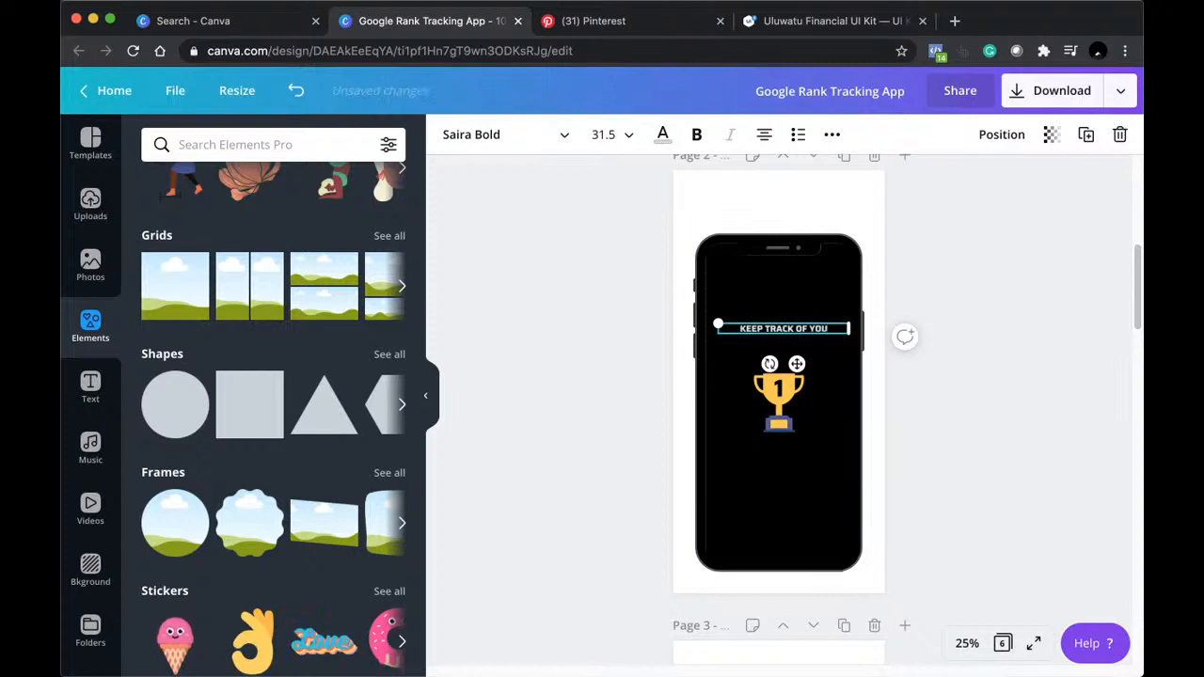
pyautogui.write('R POSITOIN')
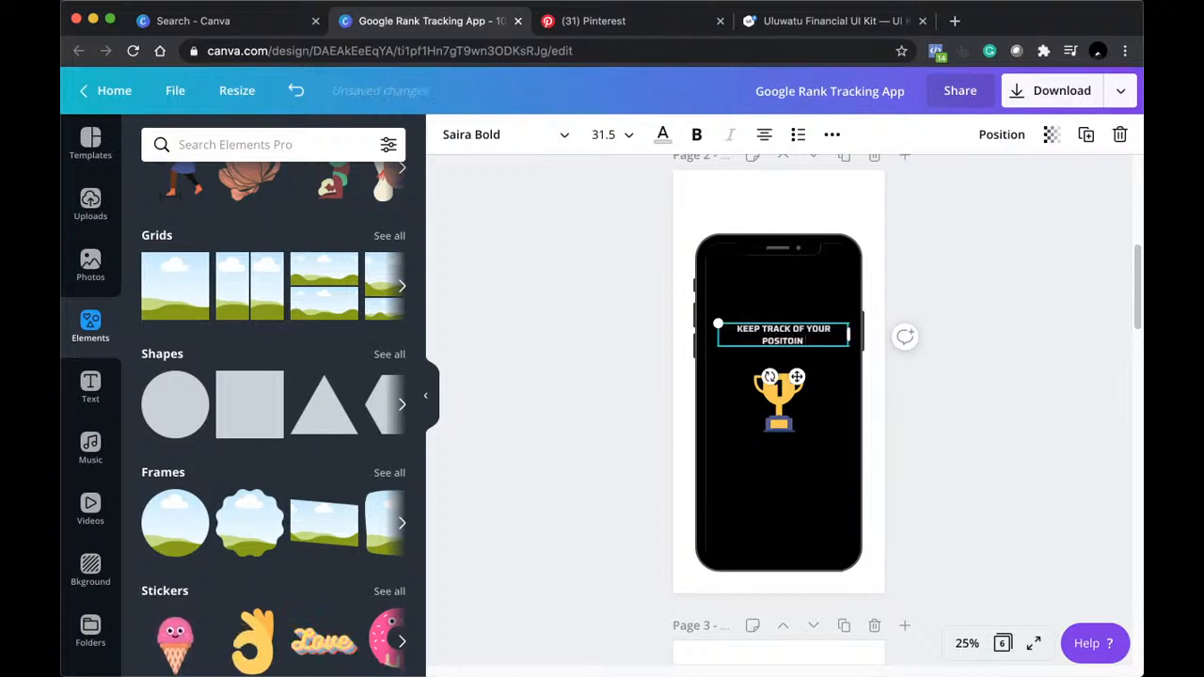
pyautogui.press('BackSpace')
pyautogui.press('BackSpace')
pyautogui.press('BackSpace')
pyautogui.write('ION ON')
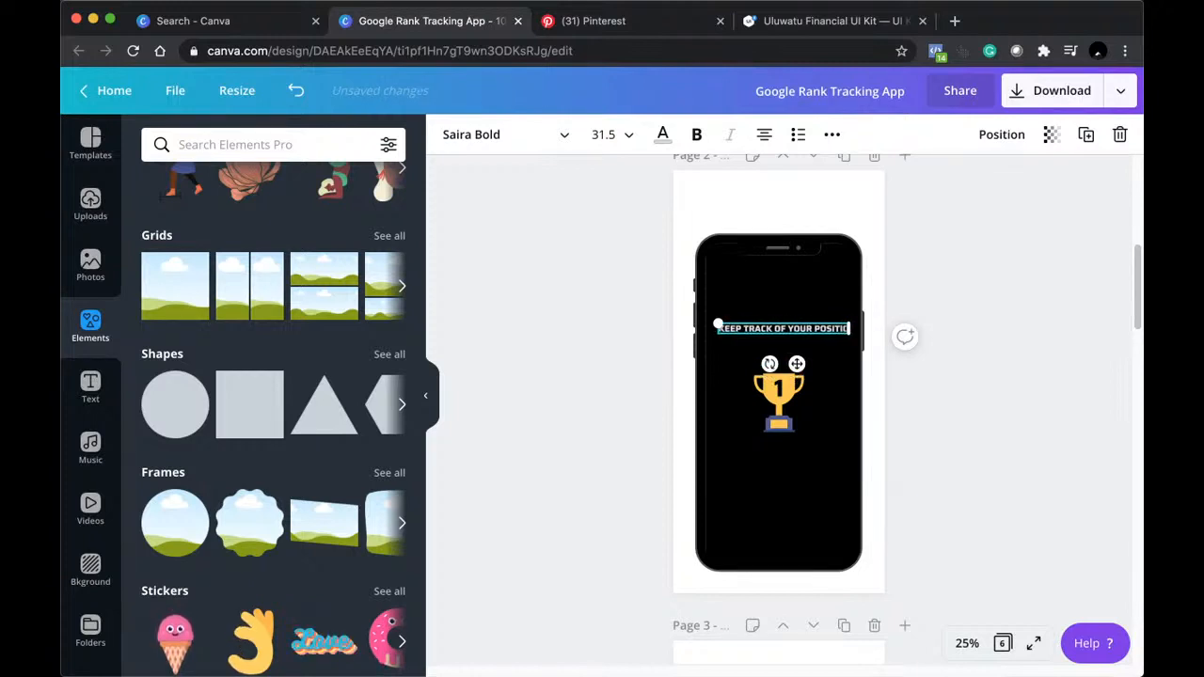
pyautogui.write(' GOOGLE')
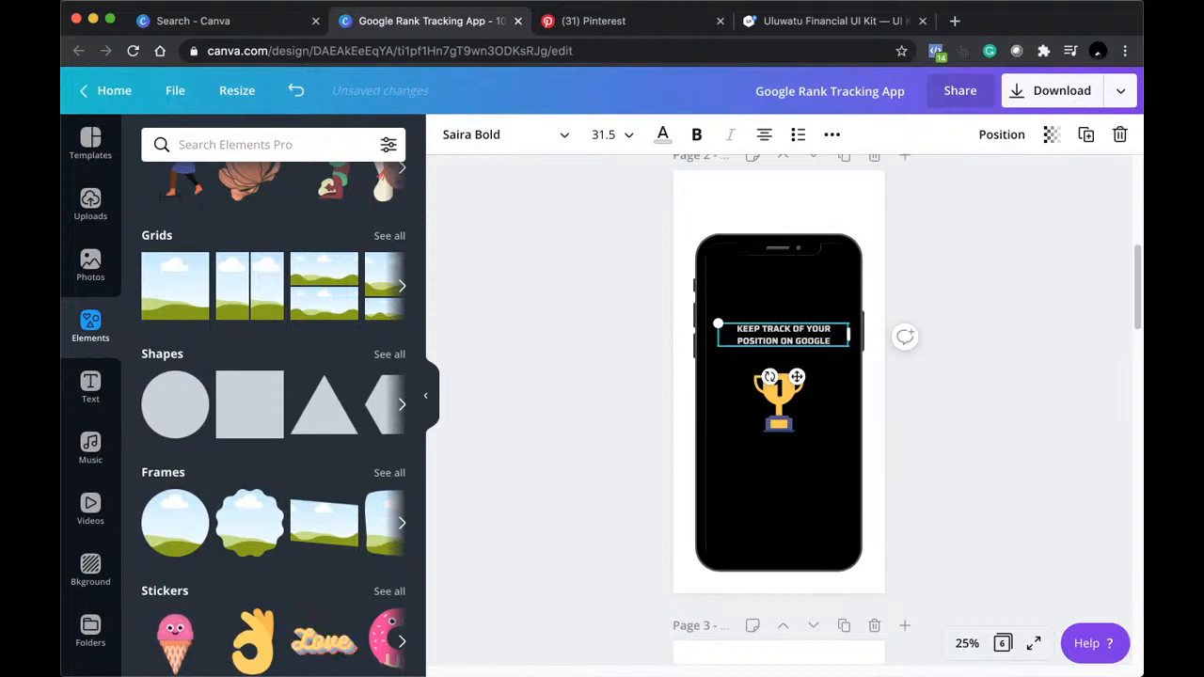
pyautogui.click(1038, 246)
# Place the tagline below the trophy with a duplicate directly above it, and change the duplicate's text to "imtim".
pyautogui.moveTo(751, 348); pyautogui.dragTo(774, 452)
pyautogui.tripleClick(774, 453)
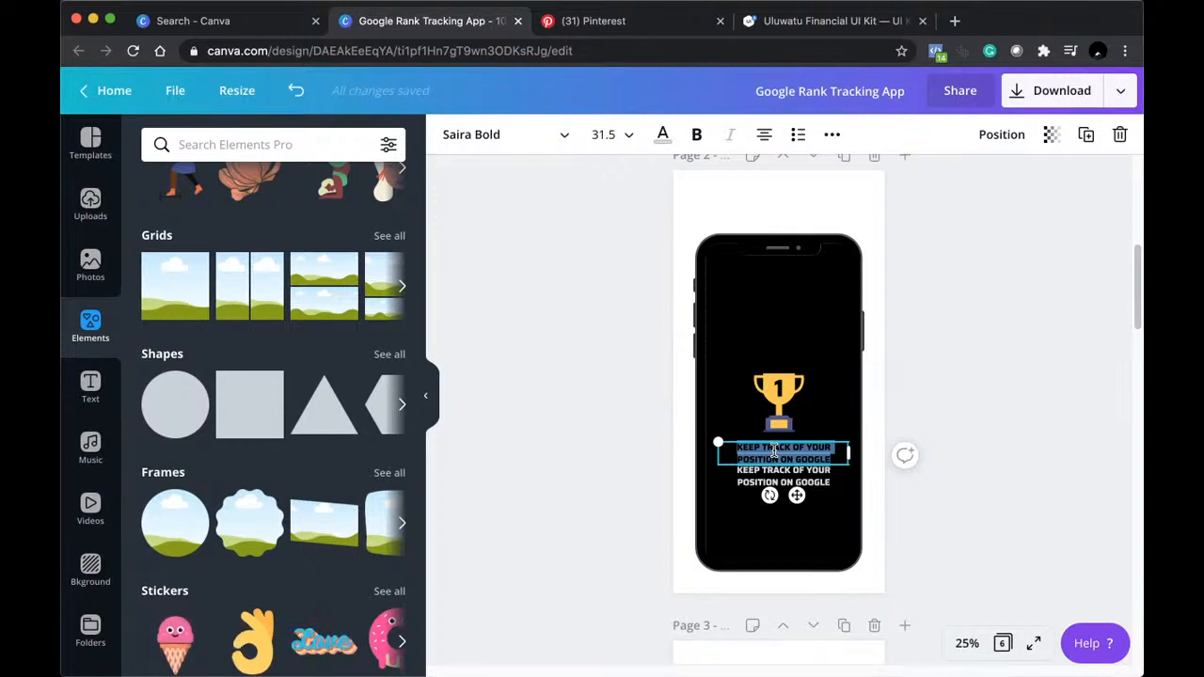
pyautogui.write('imt')
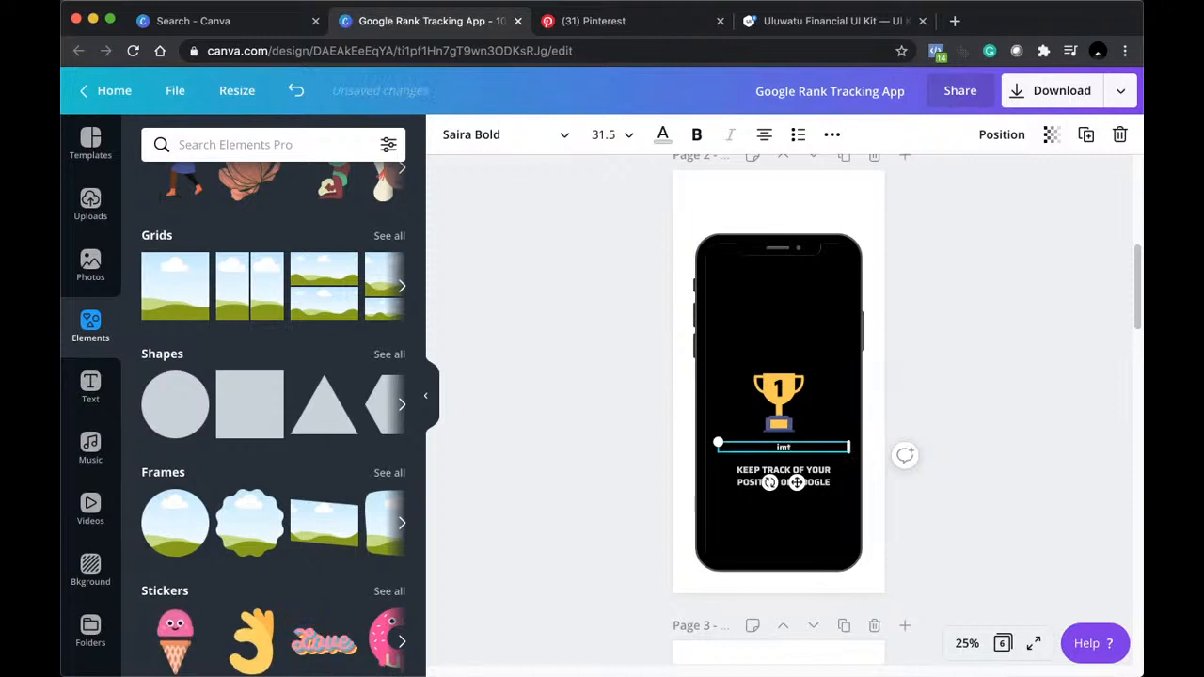
pyautogui.write('im')
pyautogui.press('Escape')
# Enlarge the "imtim" title to font size 54.4 and centre it between the trophy and the tagline.
pyautogui.click(793, 458)
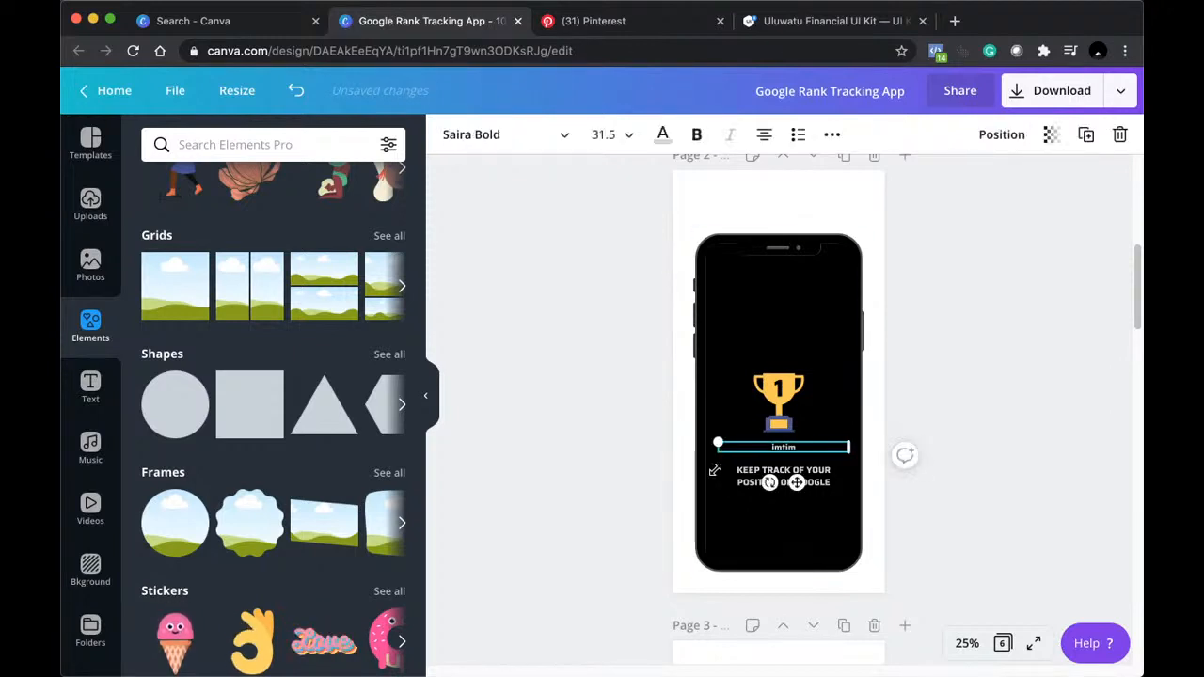
pyautogui.click(612, 134)
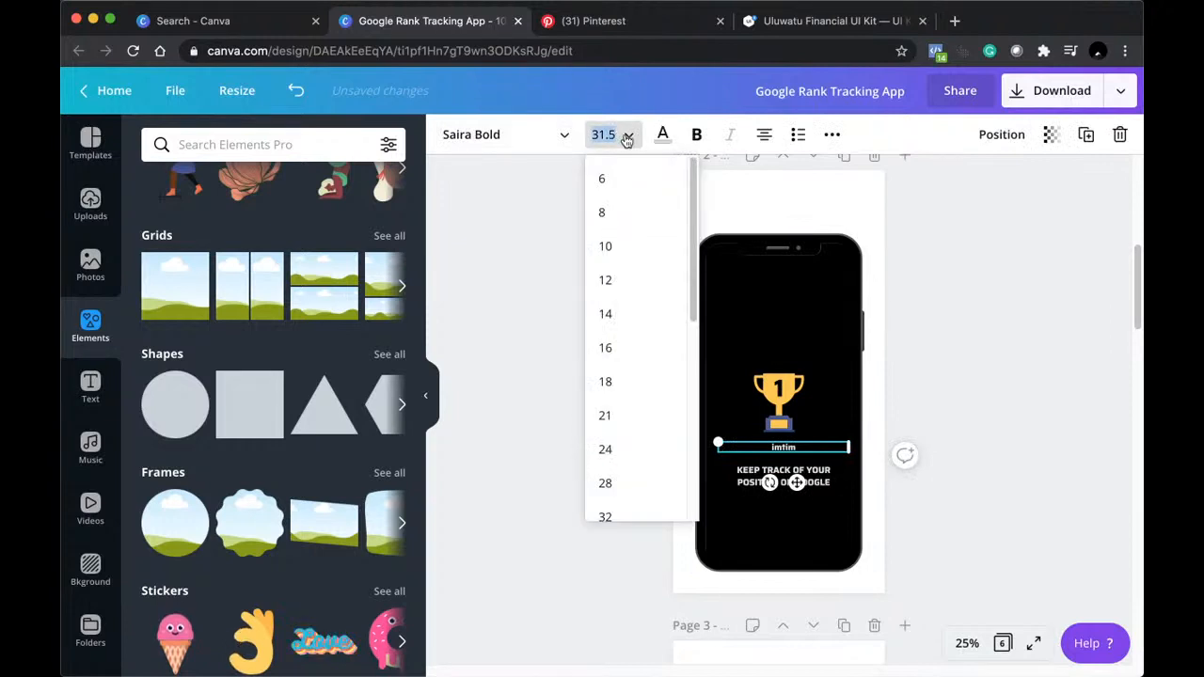
pyautogui.scroll(-1, 607, 395)
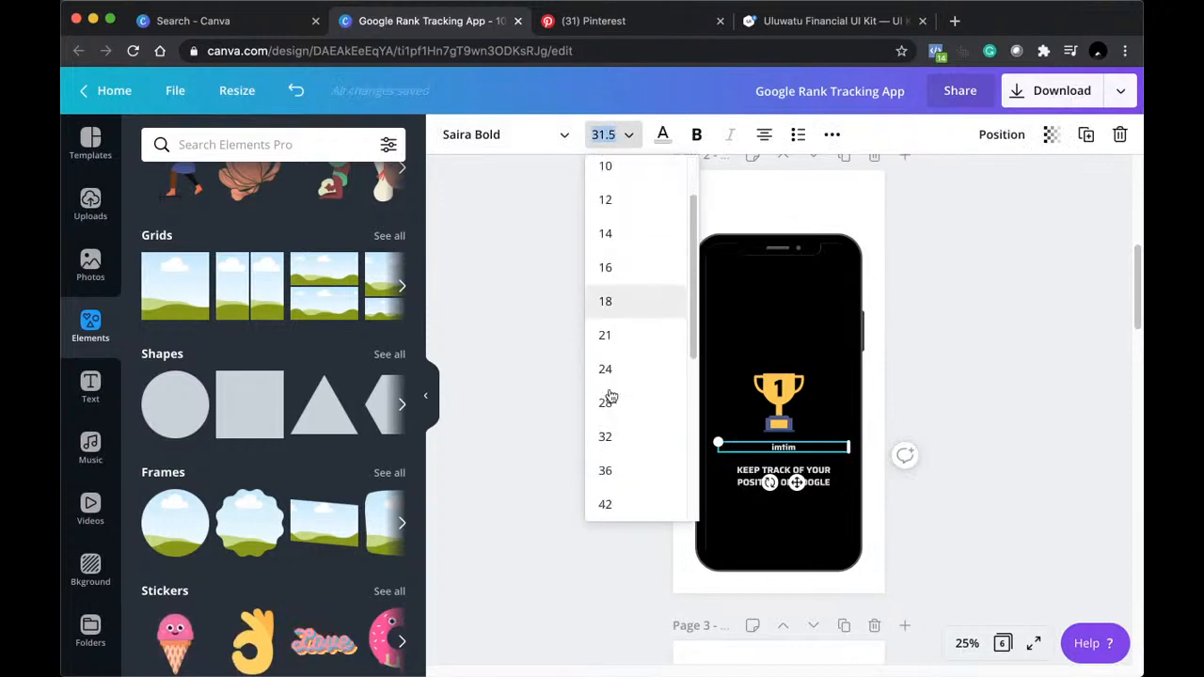
pyautogui.click(607, 463)
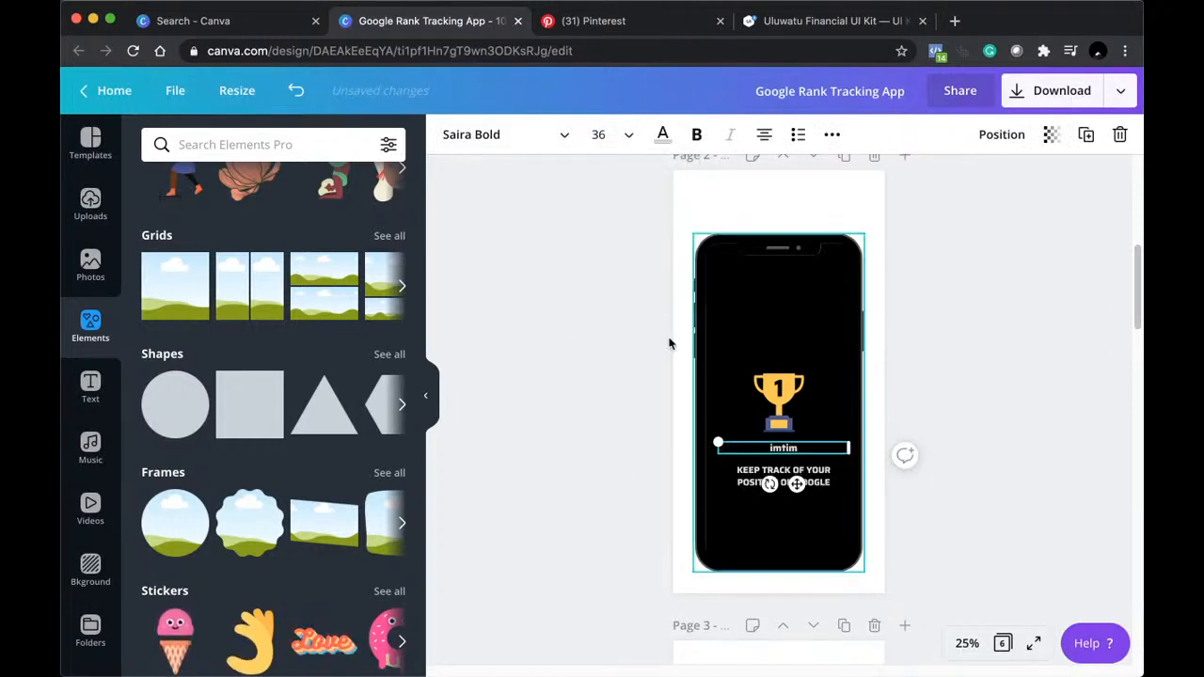
pyautogui.moveTo(685, 433); pyautogui.dragTo(649, 414)
pyautogui.moveTo(757, 455); pyautogui.dragTo(780, 451)
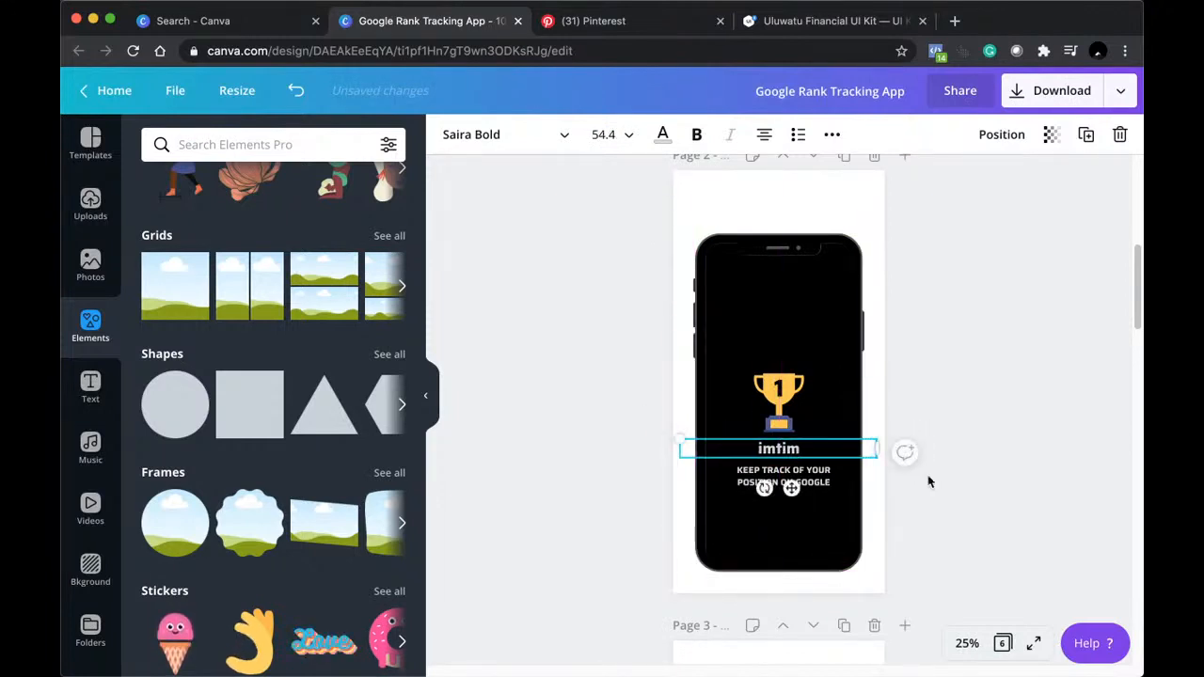
pyautogui.click(982, 502)
pyautogui.click(729, 486)
pyautogui.click(729, 486)
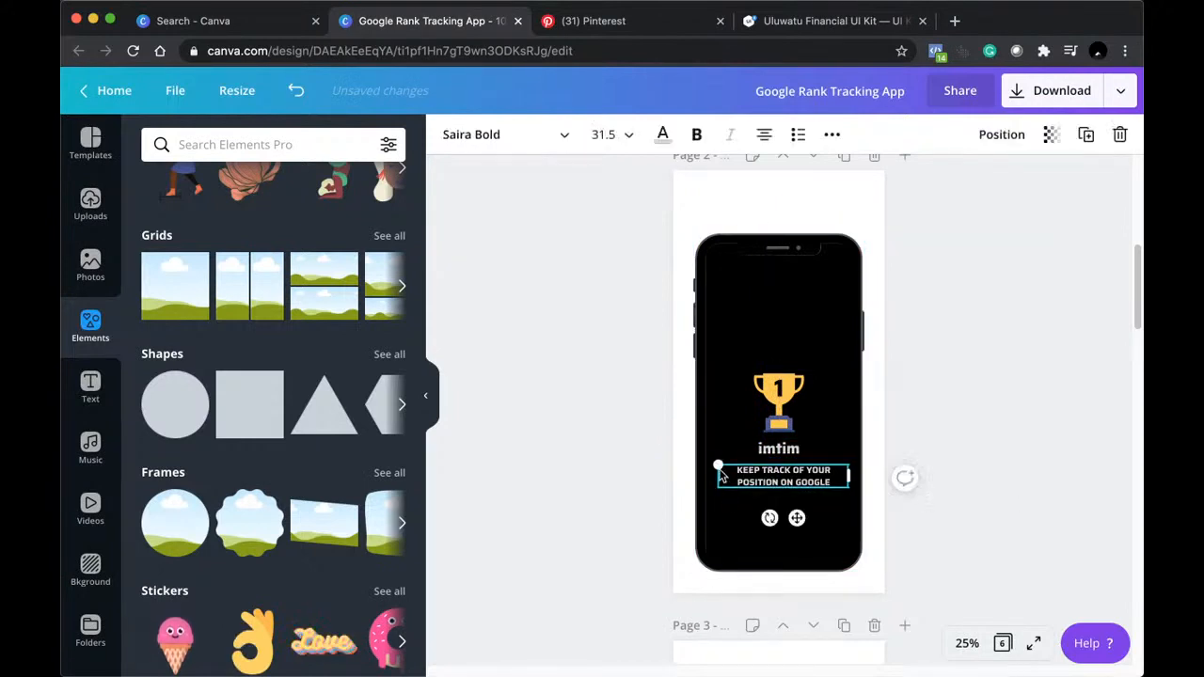
pyautogui.doubleClick(765, 483)
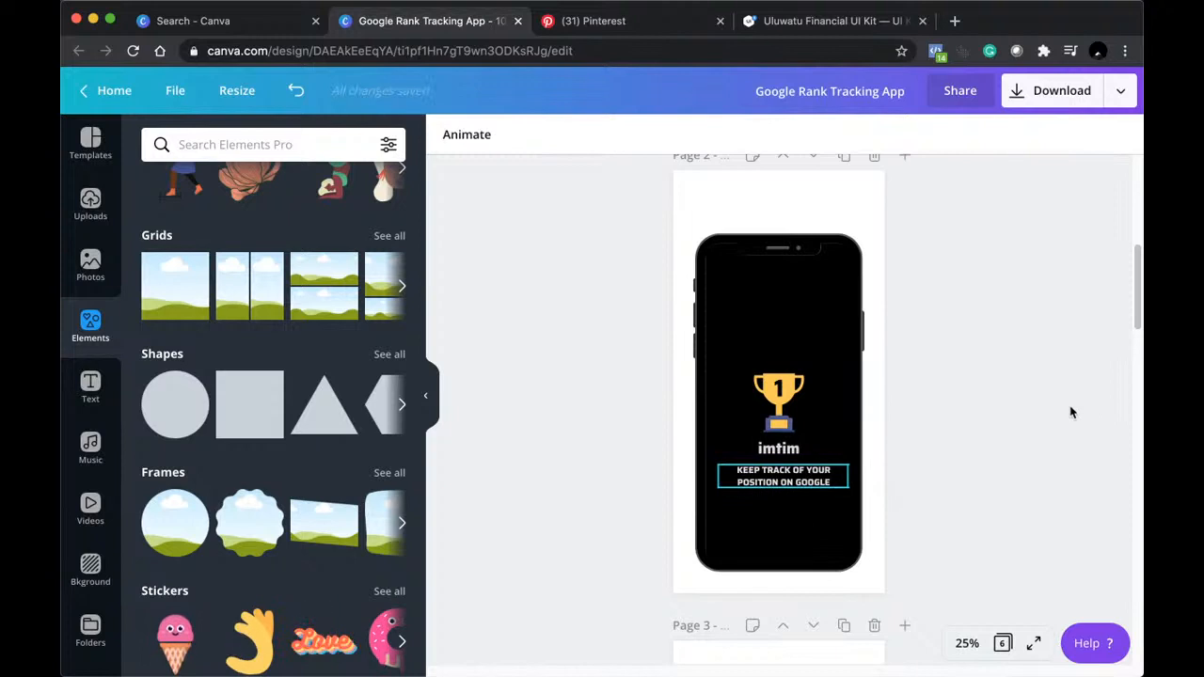
# Change the "imtim" title's text colour to Grass green #7ed957.
pyautogui.click(770, 452)
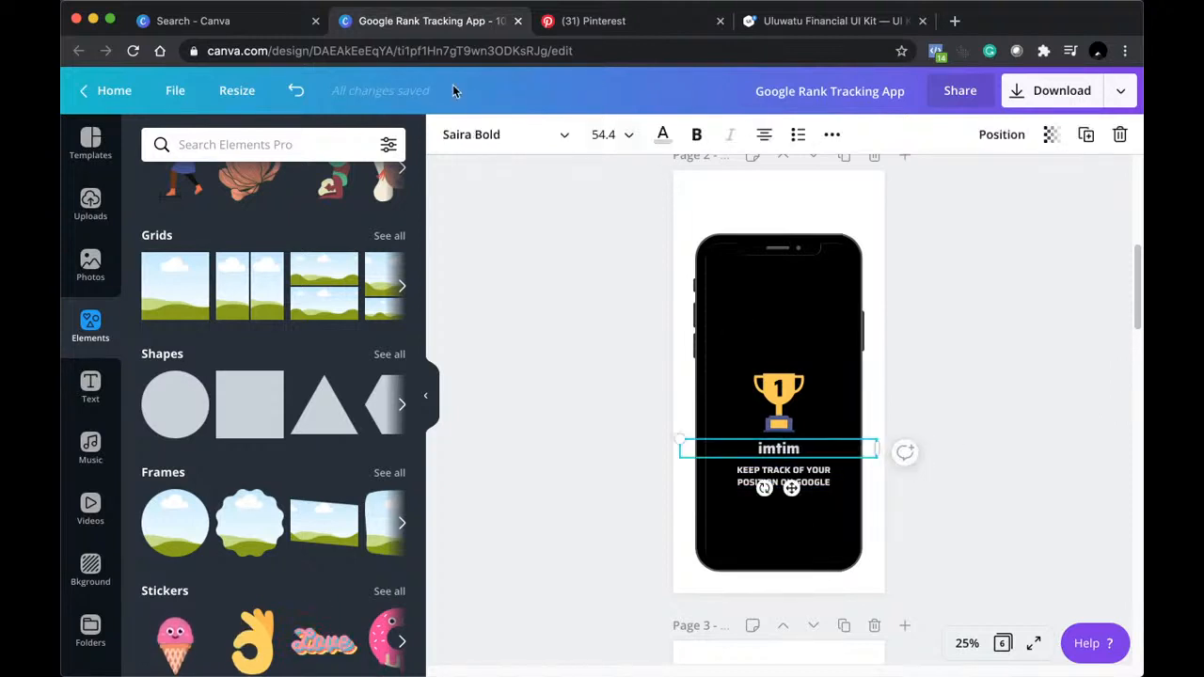
pyautogui.click(651, 133)
pyautogui.click(174, 603)
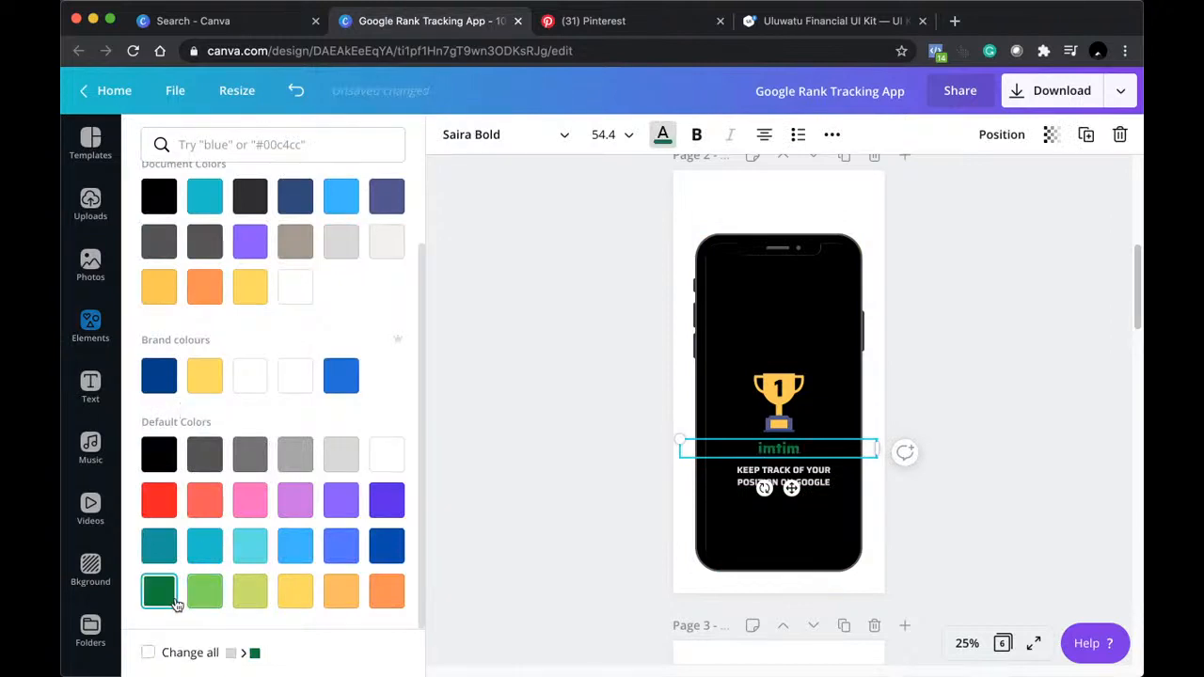
pyautogui.click(206, 591)
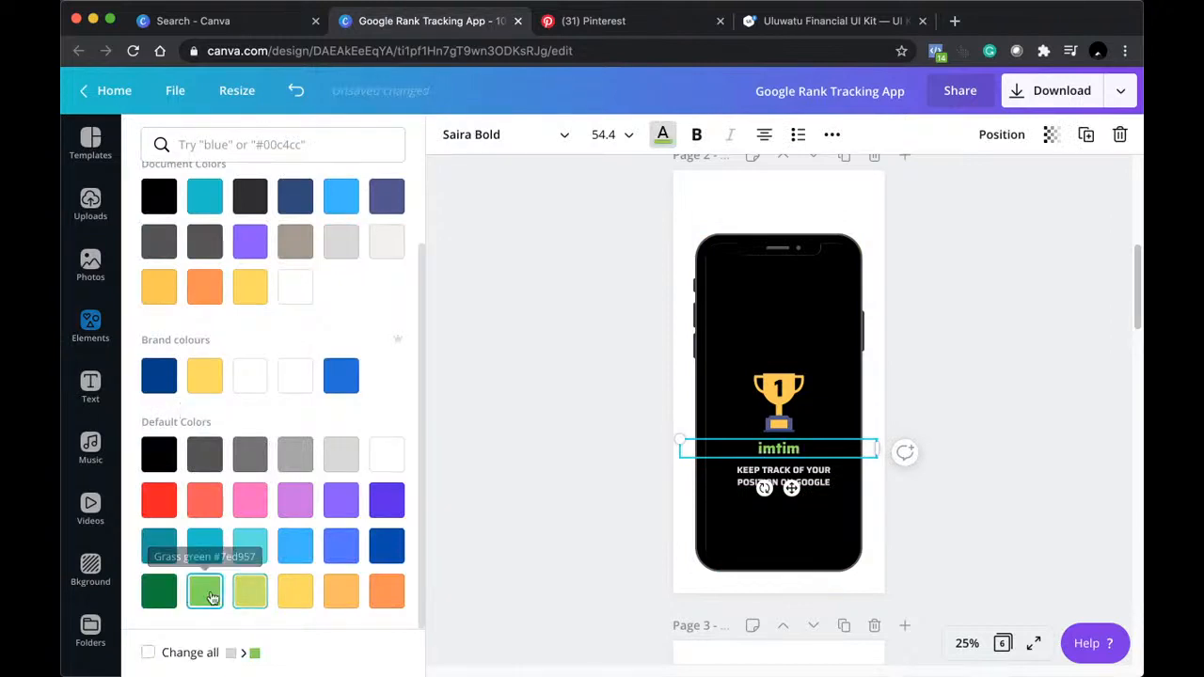
pyautogui.click(552, 424)
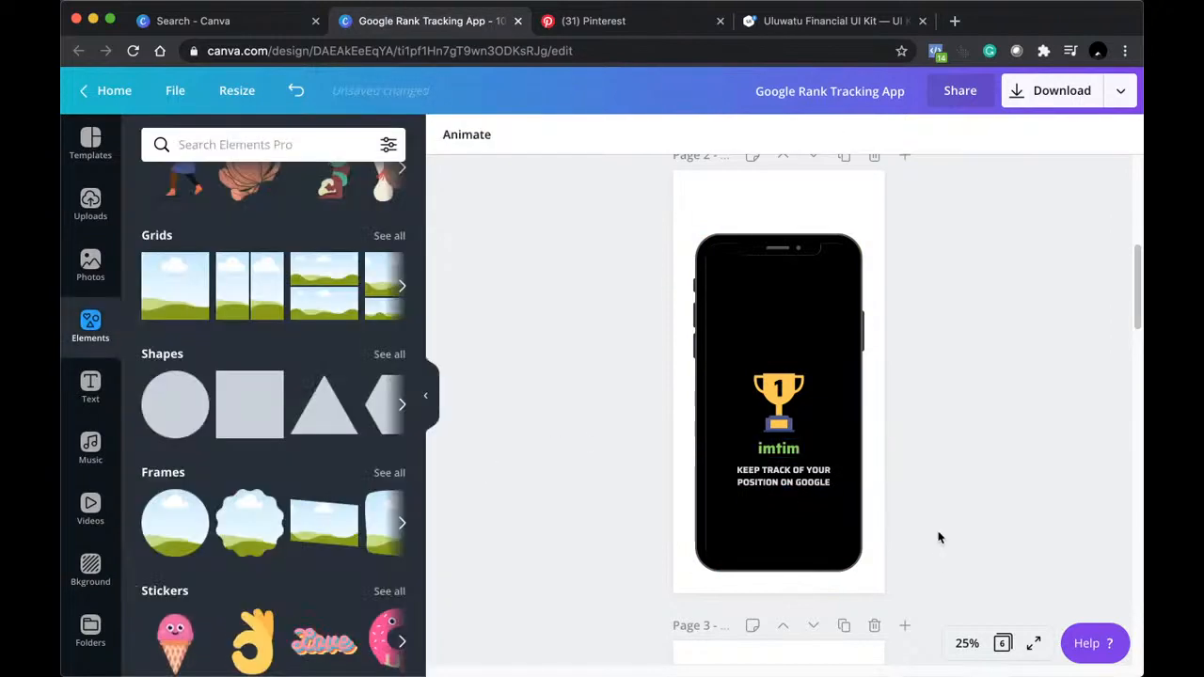
# Move the trophy, the "imtim" title and the tagline up together toward the middle of the phone screen.
pyautogui.moveTo(873, 493); pyautogui.dragTo(935, 559)
pyautogui.click(783, 475)
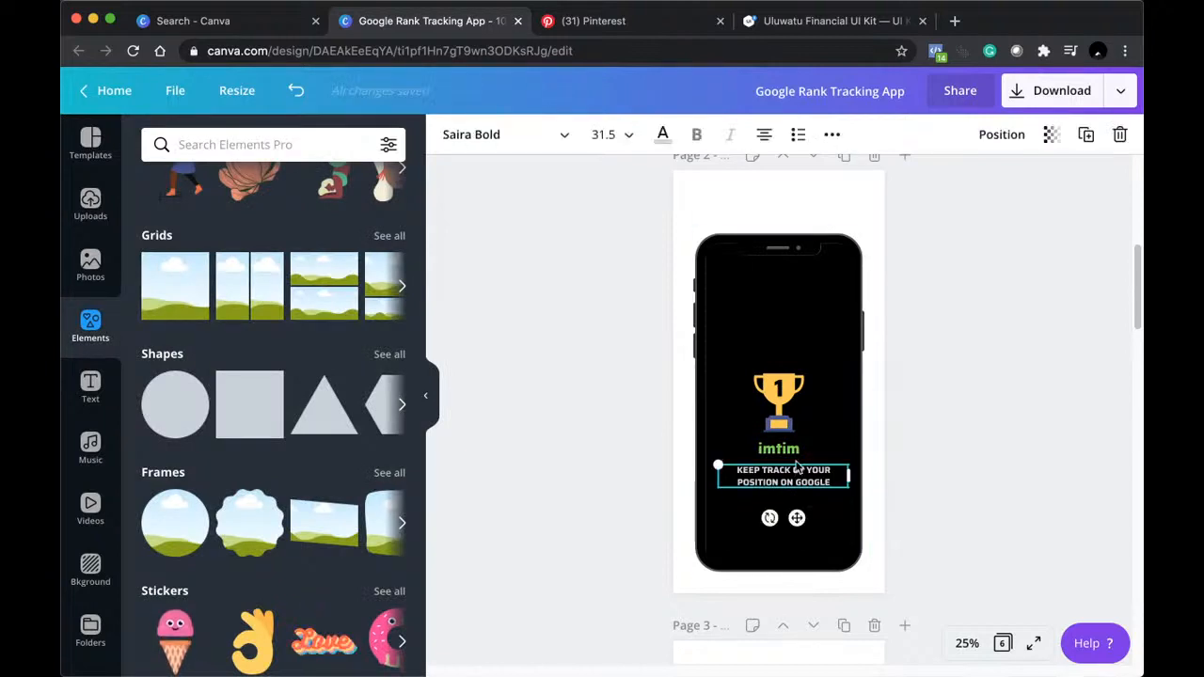
pyautogui.click(790, 452)
pyautogui.click(794, 421)
pyautogui.click(794, 482)
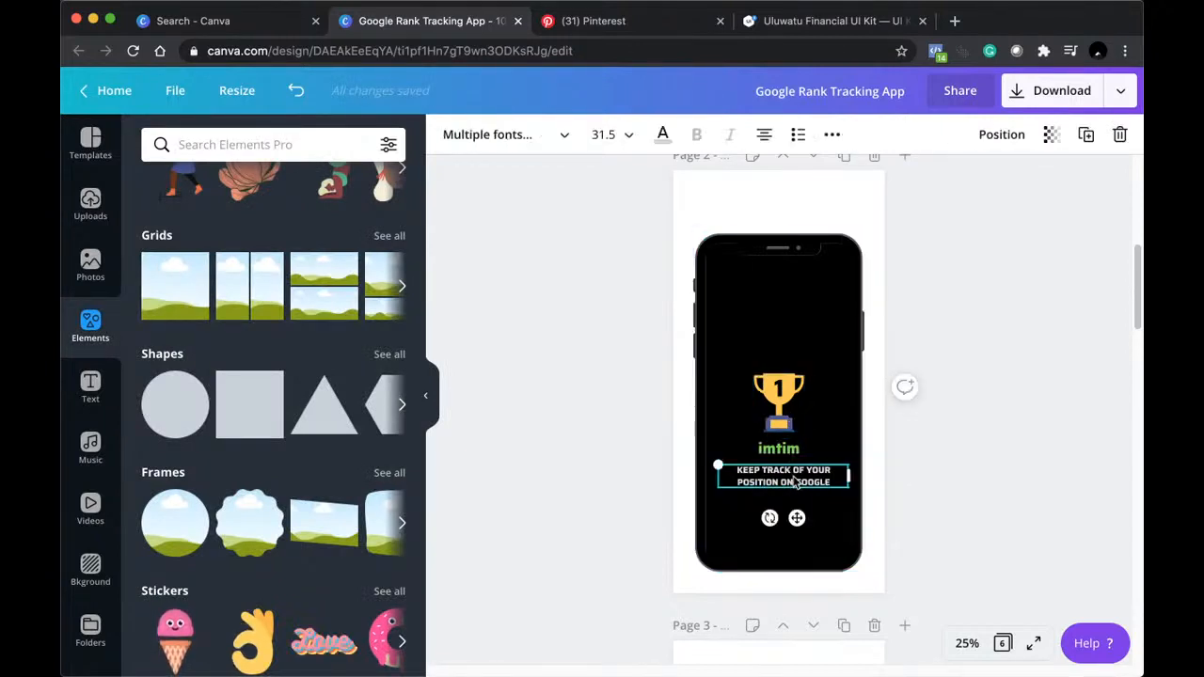
pyautogui.keyDown('shift'); pyautogui.click(779, 450); pyautogui.keyUp('shift')
pyautogui.keyDown('shift'); pyautogui.click(784, 394); pyautogui.keyUp('shift')
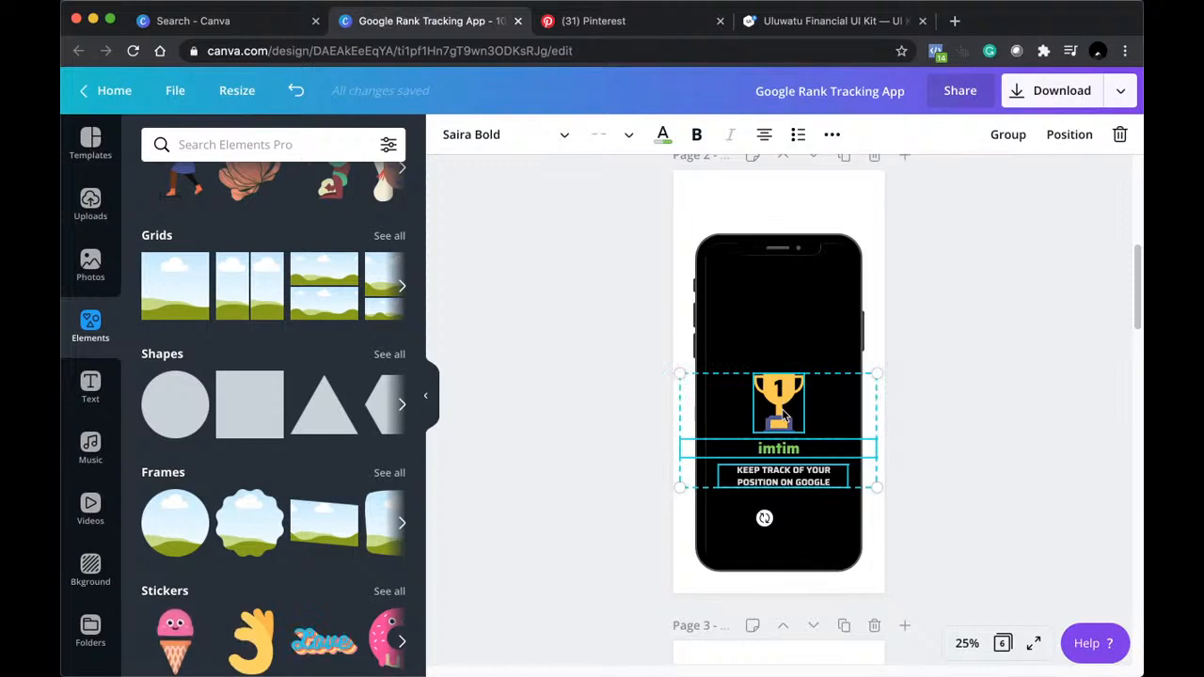
pyautogui.moveTo(784, 393); pyautogui.dragTo(779, 370)
pyautogui.click(782, 389)
pyautogui.click(1052, 365)
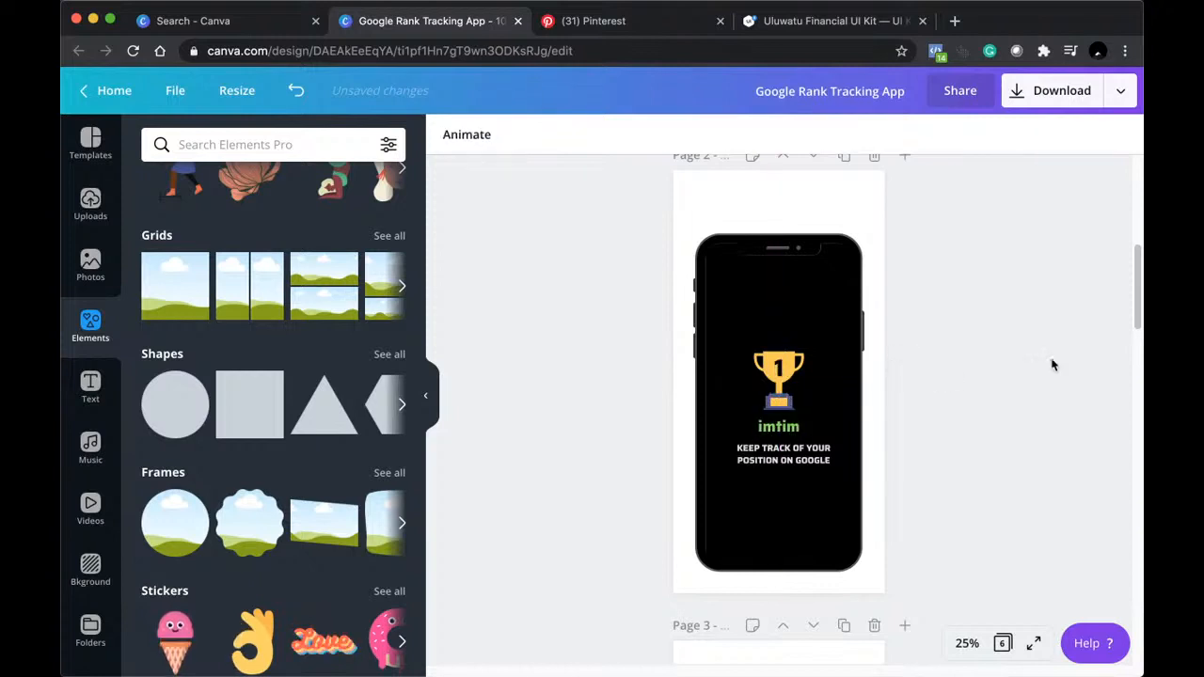
# Review the trophy screen on page 2 and the app screens on pages 3 to 6.
pyautogui.click(801, 461)
pyautogui.click(790, 431)
pyautogui.click(777, 374)
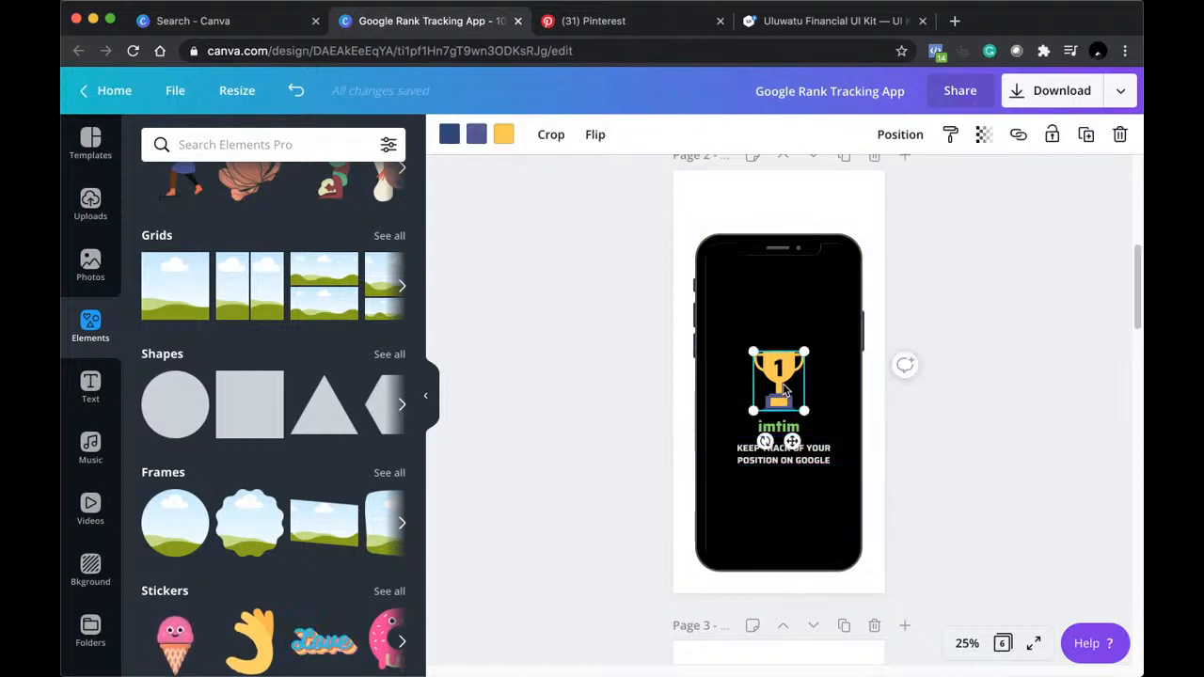
pyautogui.click(1066, 342)
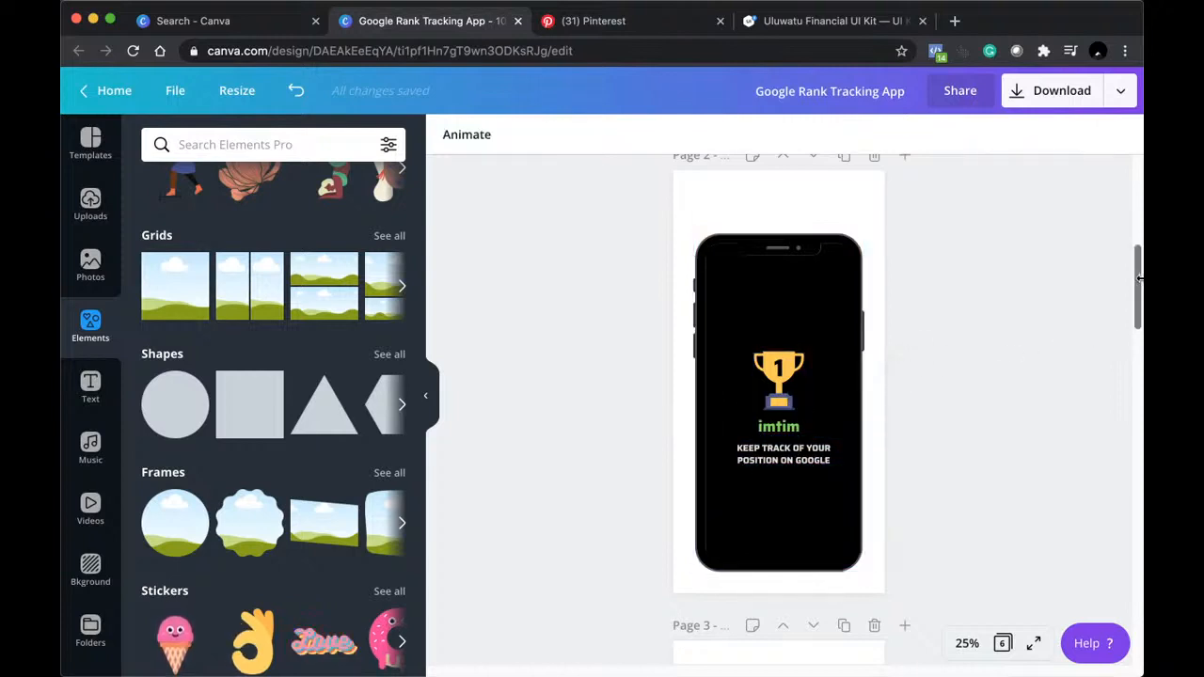
pyautogui.moveTo(1140, 284); pyautogui.dragTo(1136, 358)
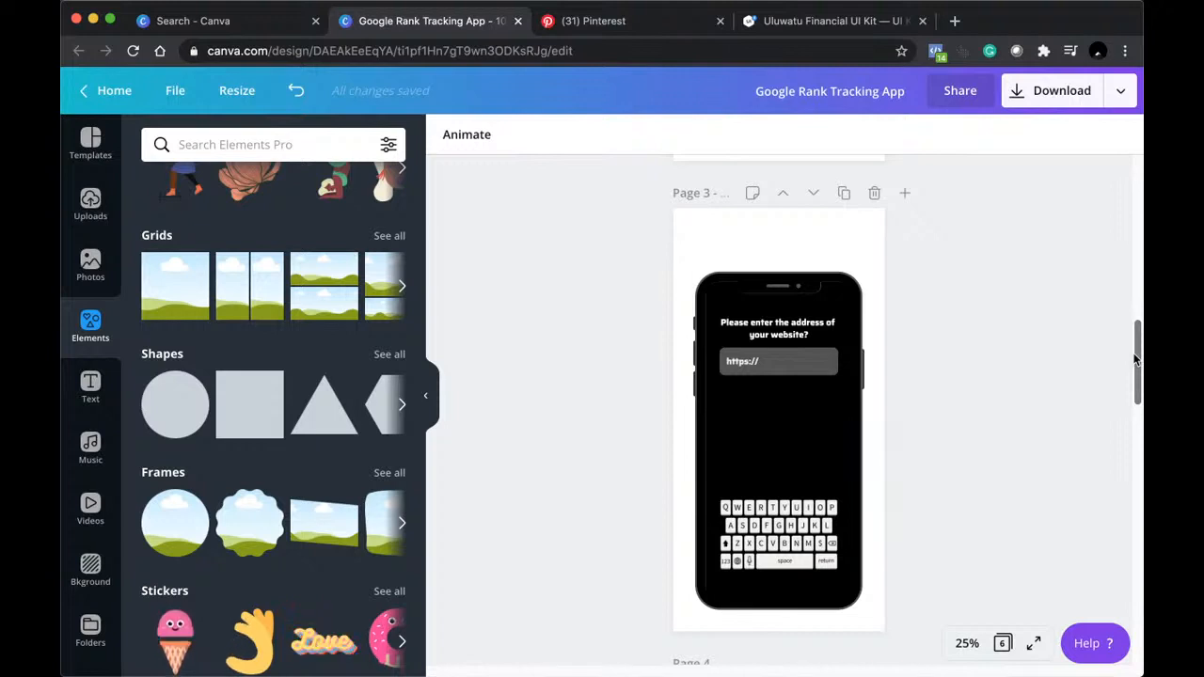
pyautogui.moveTo(1136, 357); pyautogui.dragTo(1135, 461)
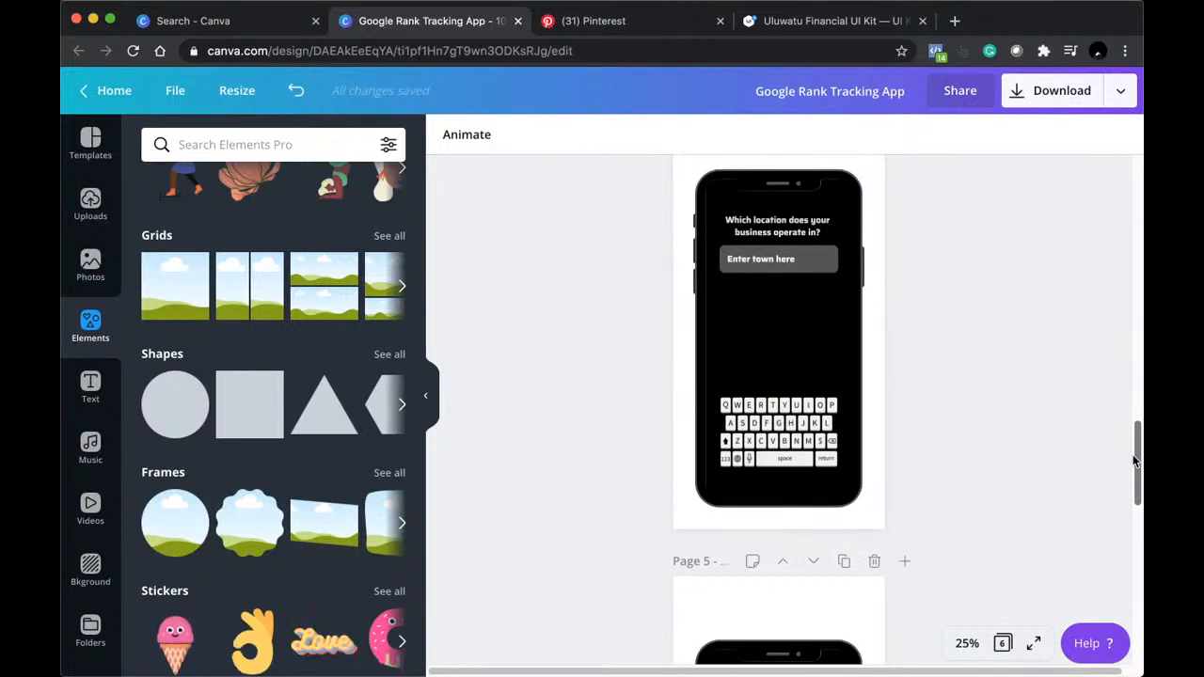
pyautogui.moveTo(1135, 461); pyautogui.dragTo(1132, 529)
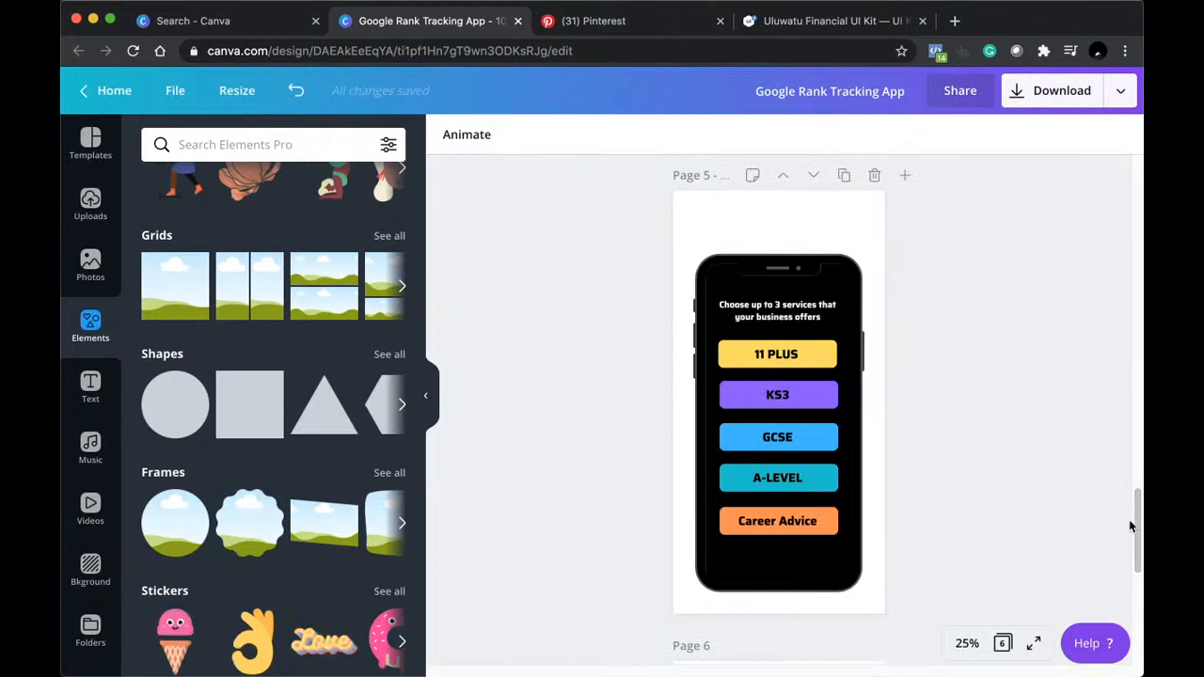
pyautogui.scroll(-1, 1133, 534)
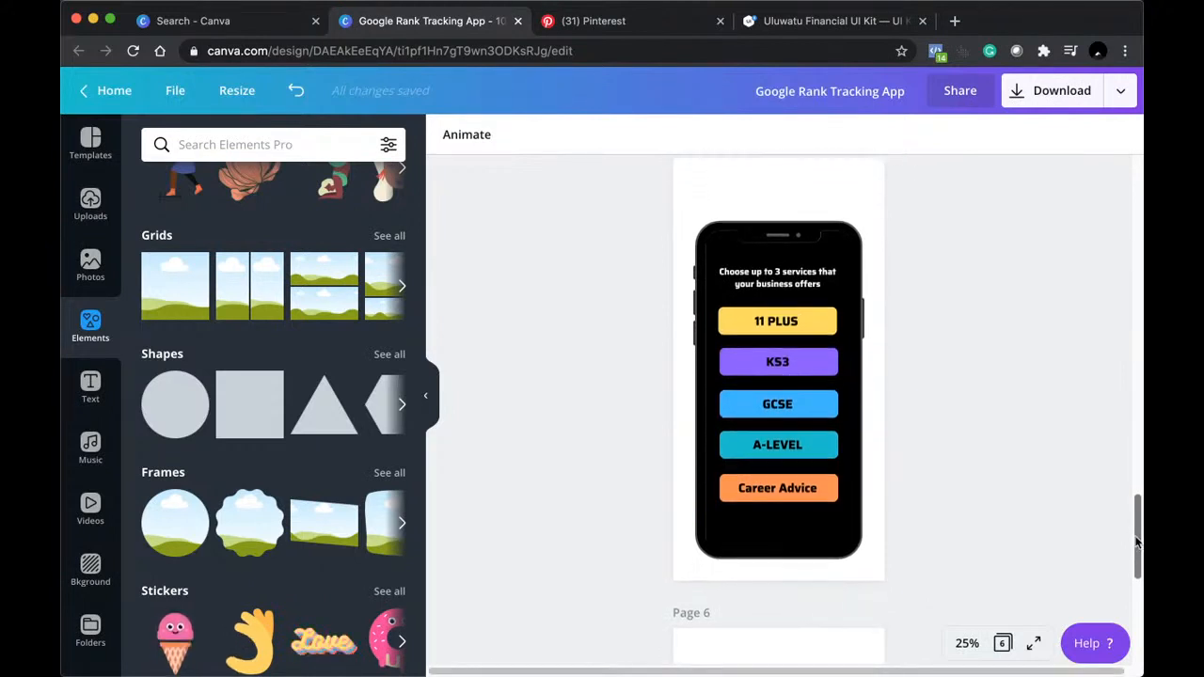
pyautogui.moveTo(1136, 541); pyautogui.dragTo(1140, 600)
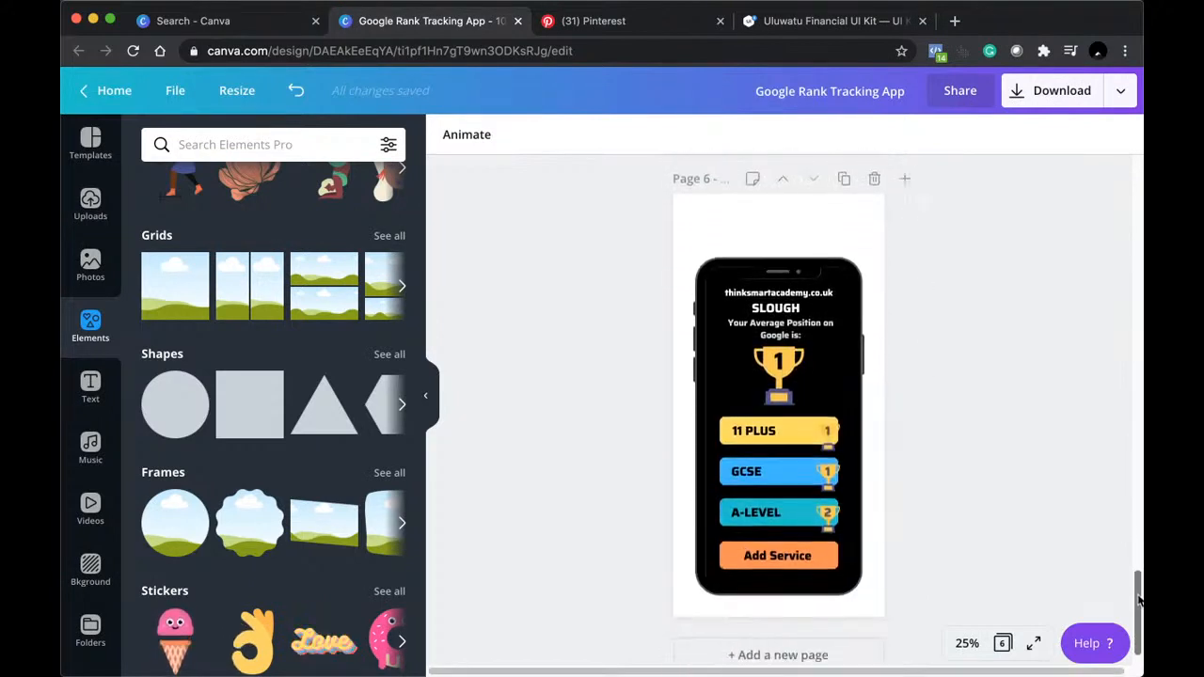